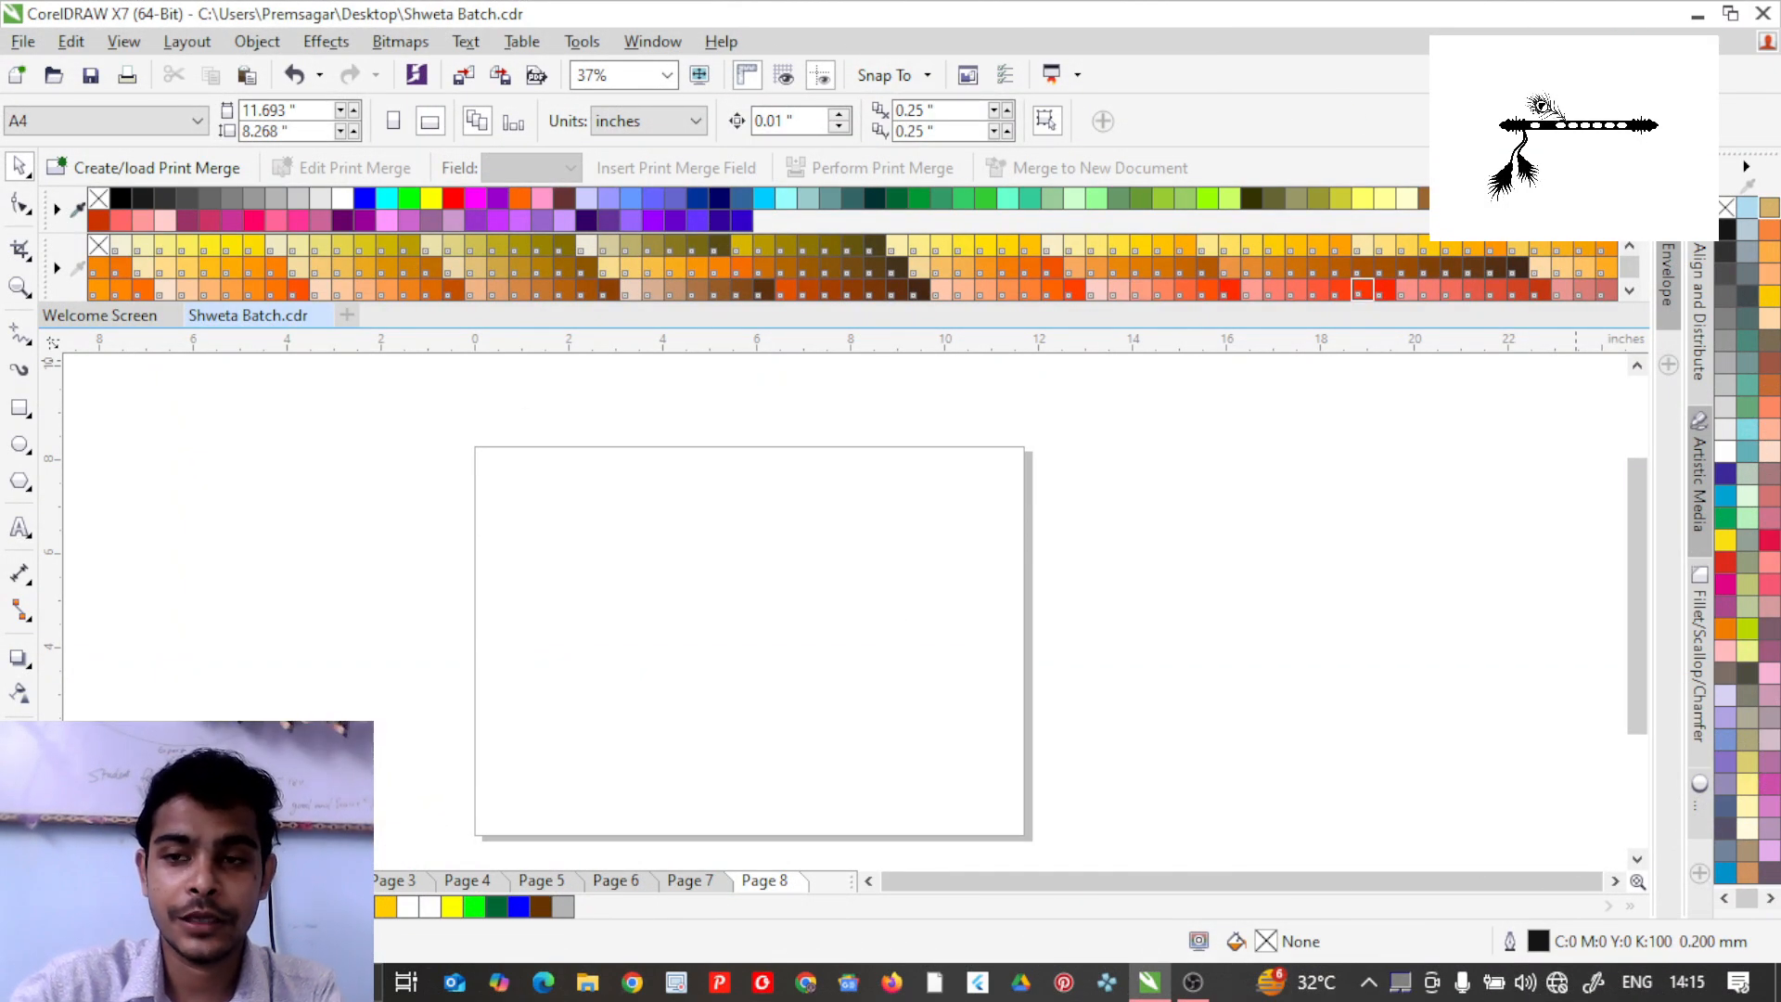
Draw a long horizontal rectangle about 9.44 × 0.86 in across the blank page as the flute's body.
left_click_drag(1633, 594, 1638, 623)
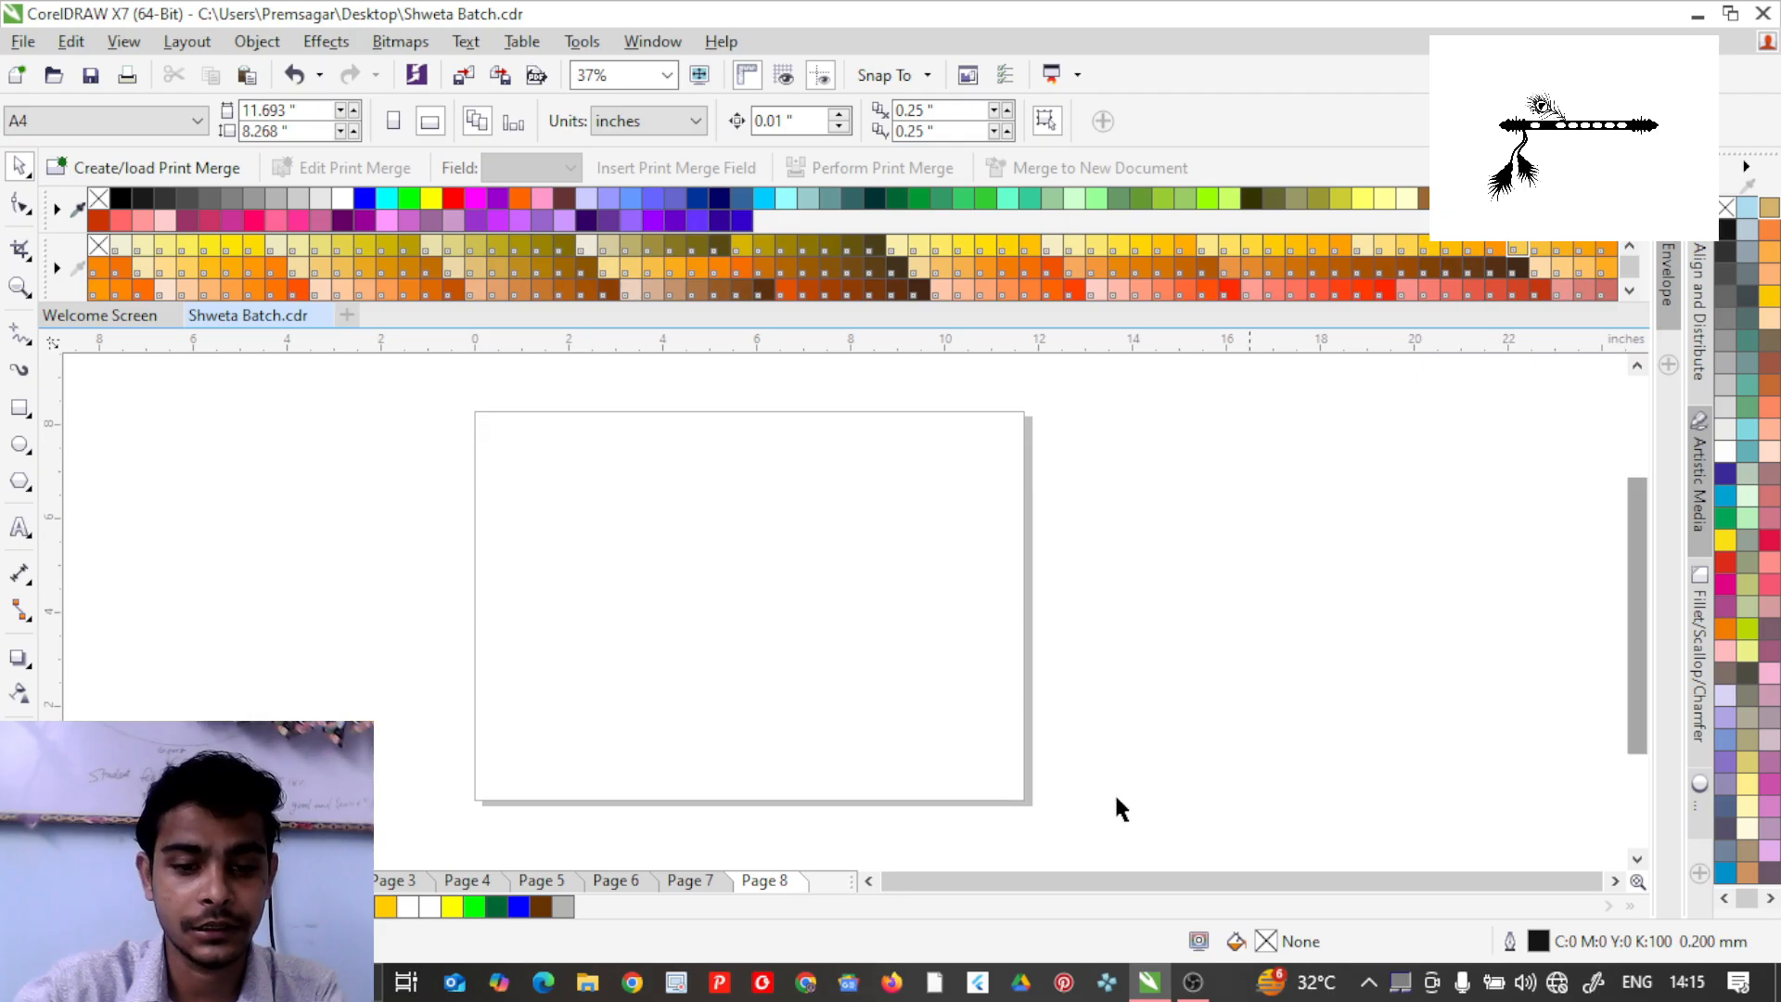
left_click(871, 882)
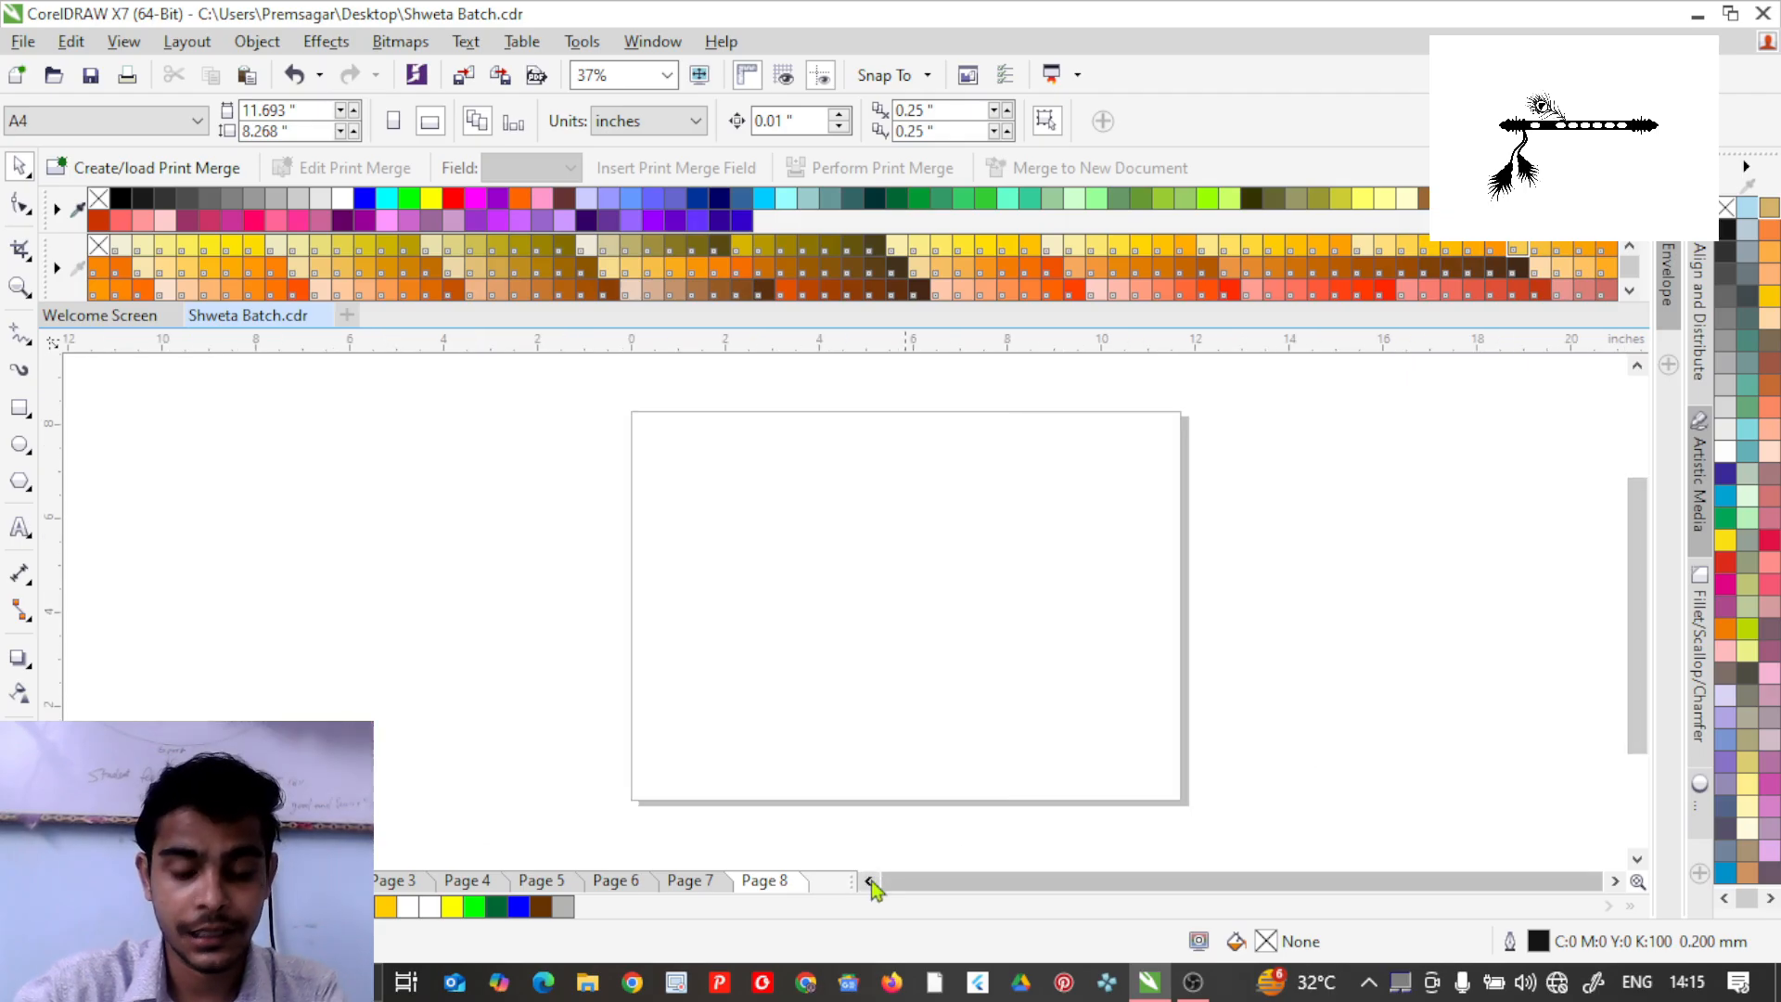
left_click(19, 408)
left_click_drag(697, 538, 1142, 579)
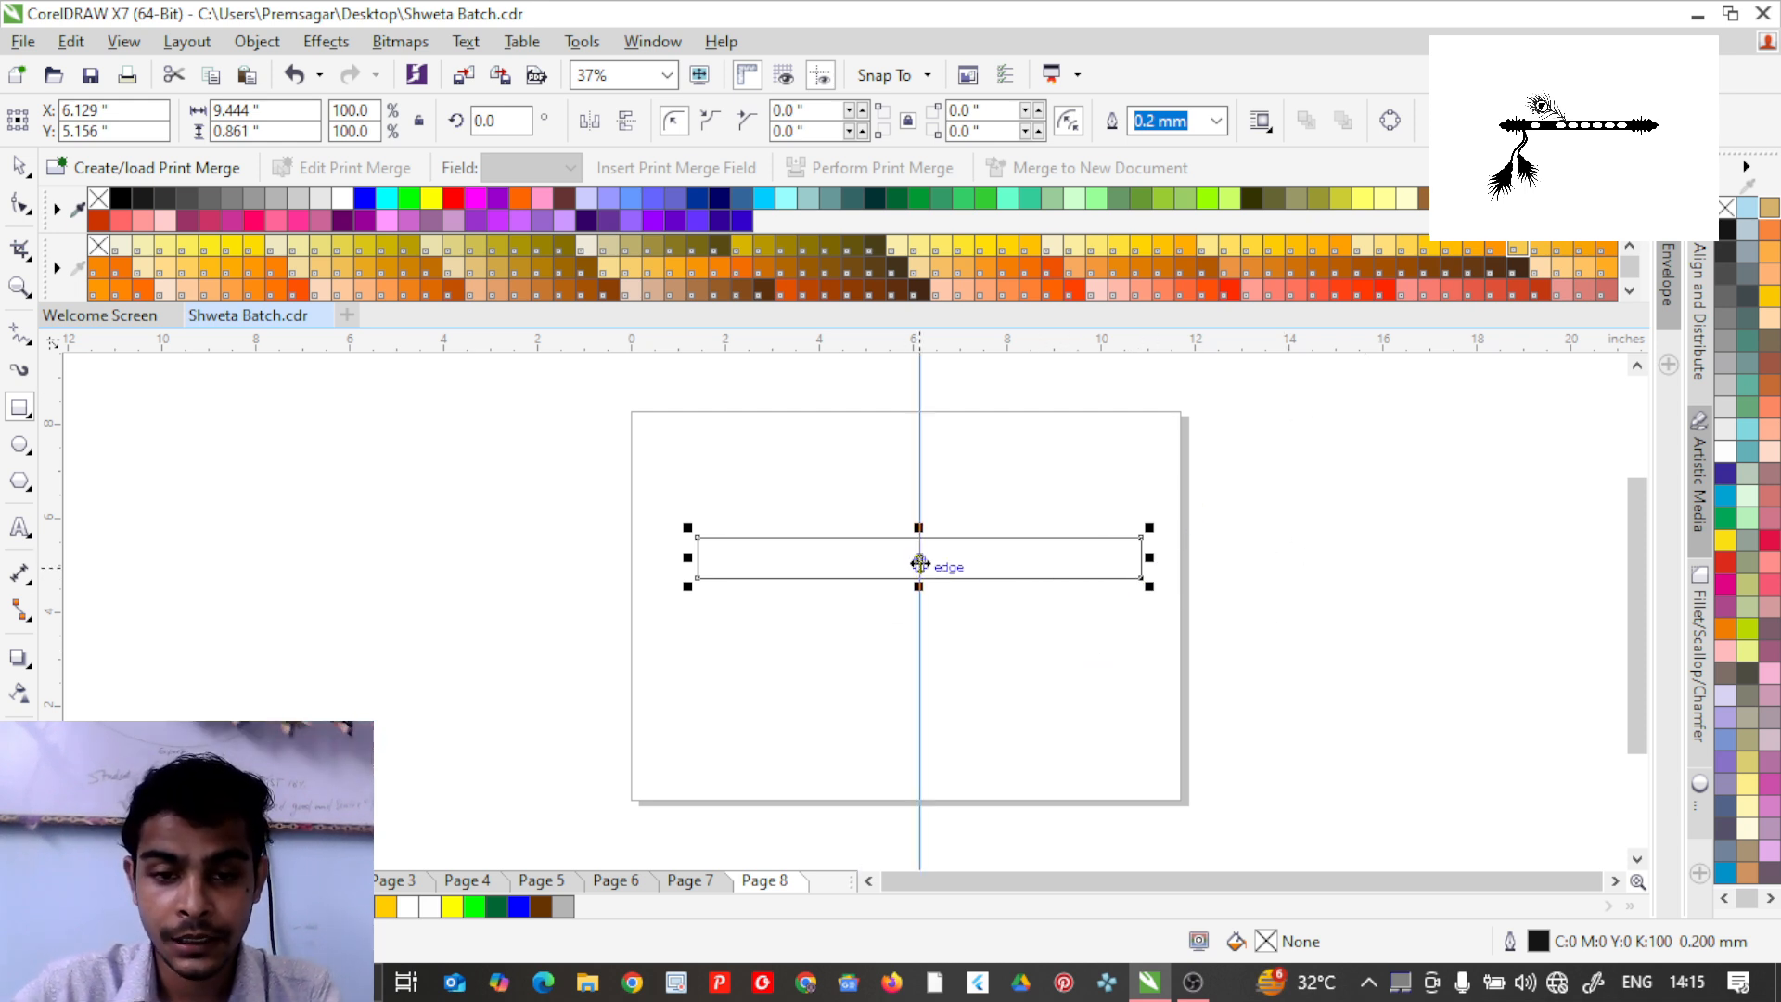
scroll(932, 532, "up", 2)
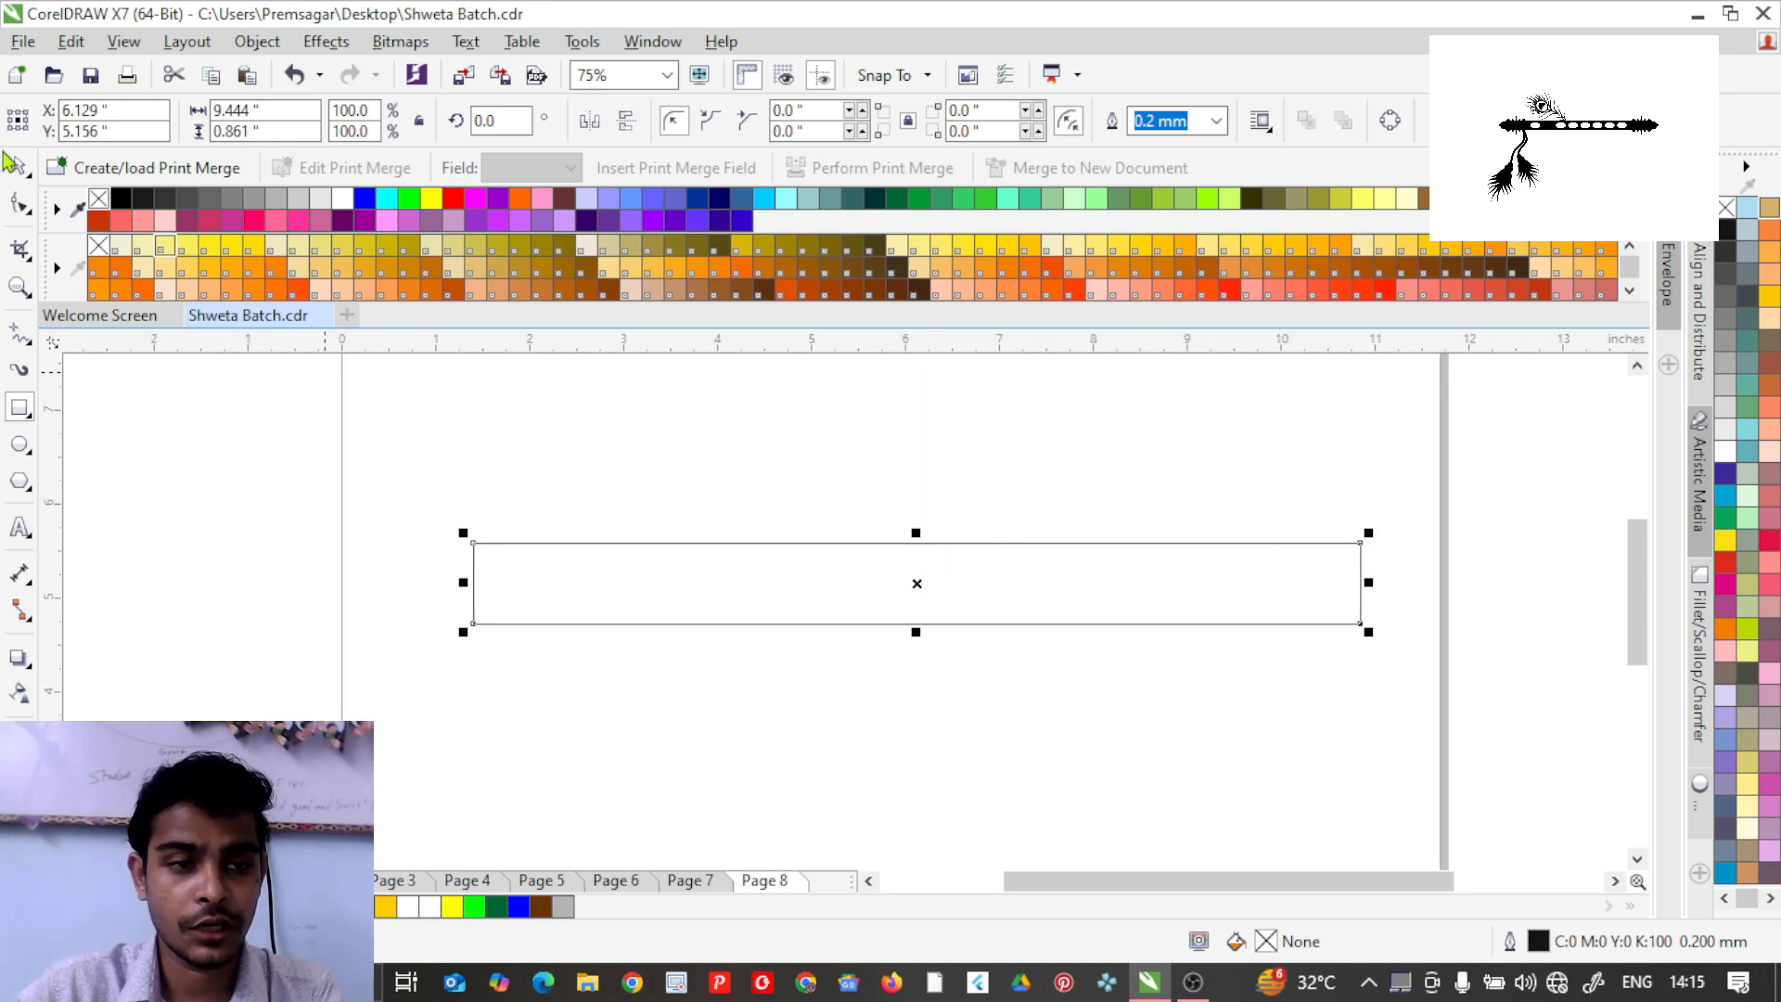
Center the long rectangle on the page, both horizontally and vertically.
key("space")
left_click(1177, 623)
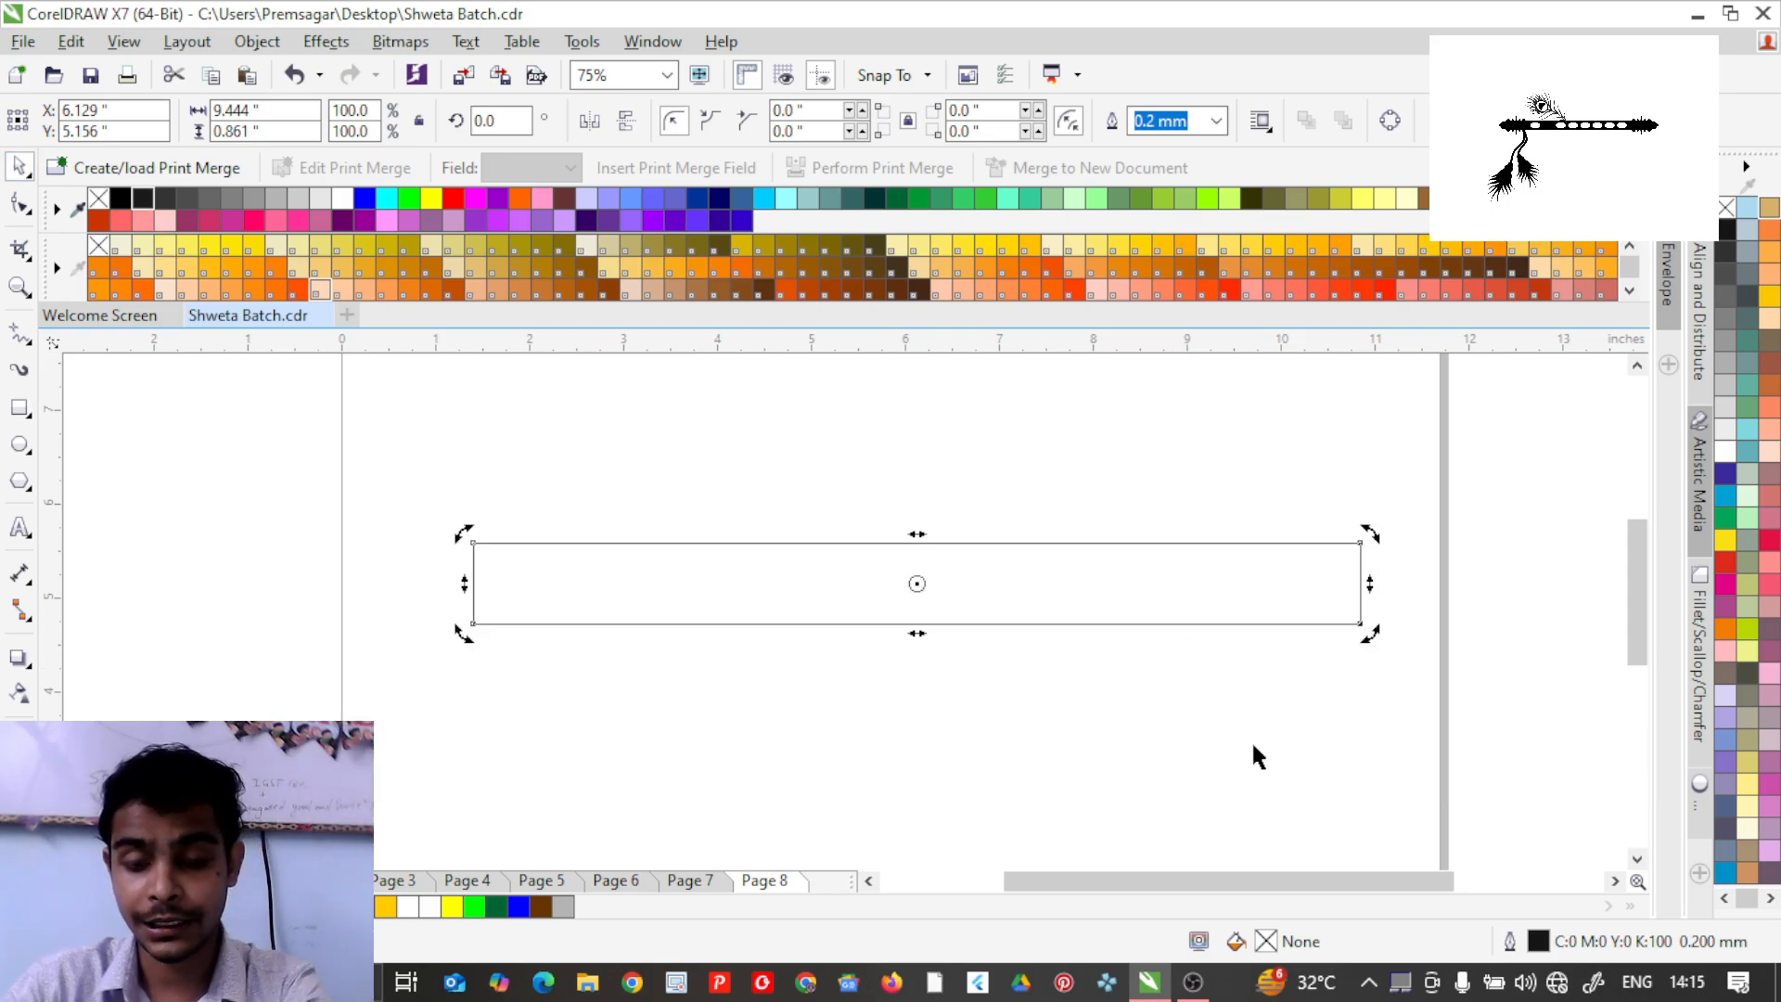
left_click_drag(1137, 624, 1109, 720)
scroll(1110, 720, "down", 2)
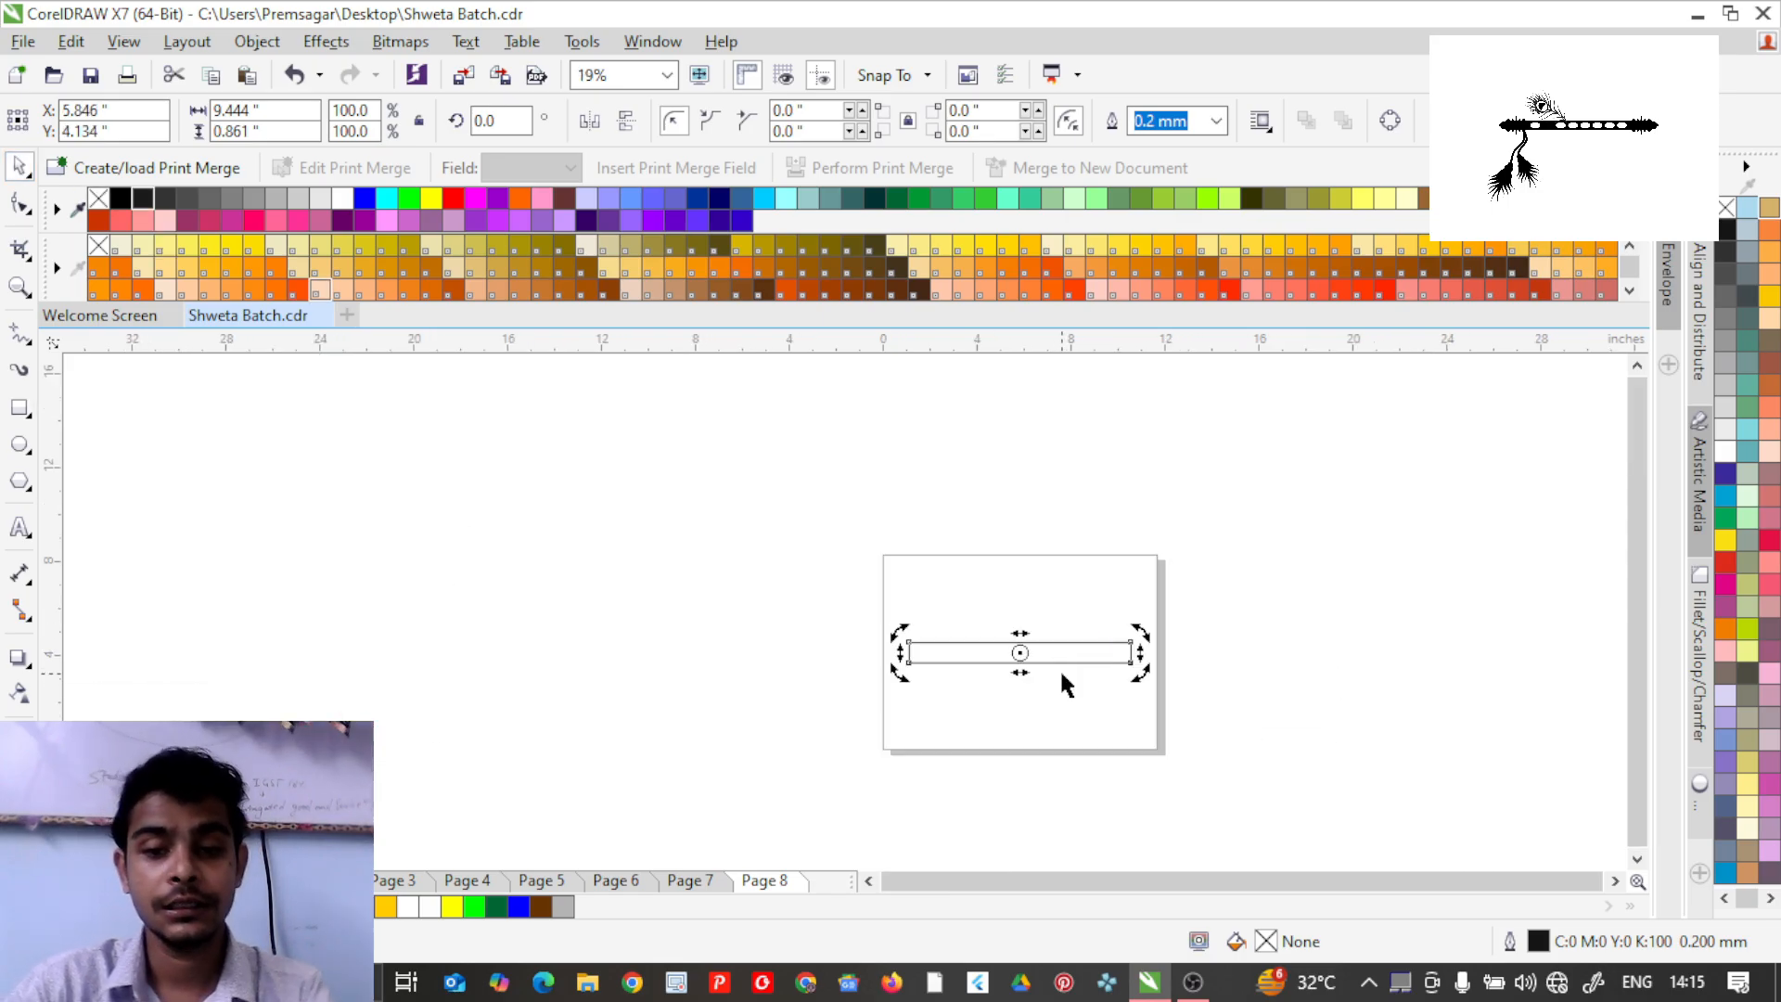
left_click(1072, 721)
scroll(1193, 752, "up", 2)
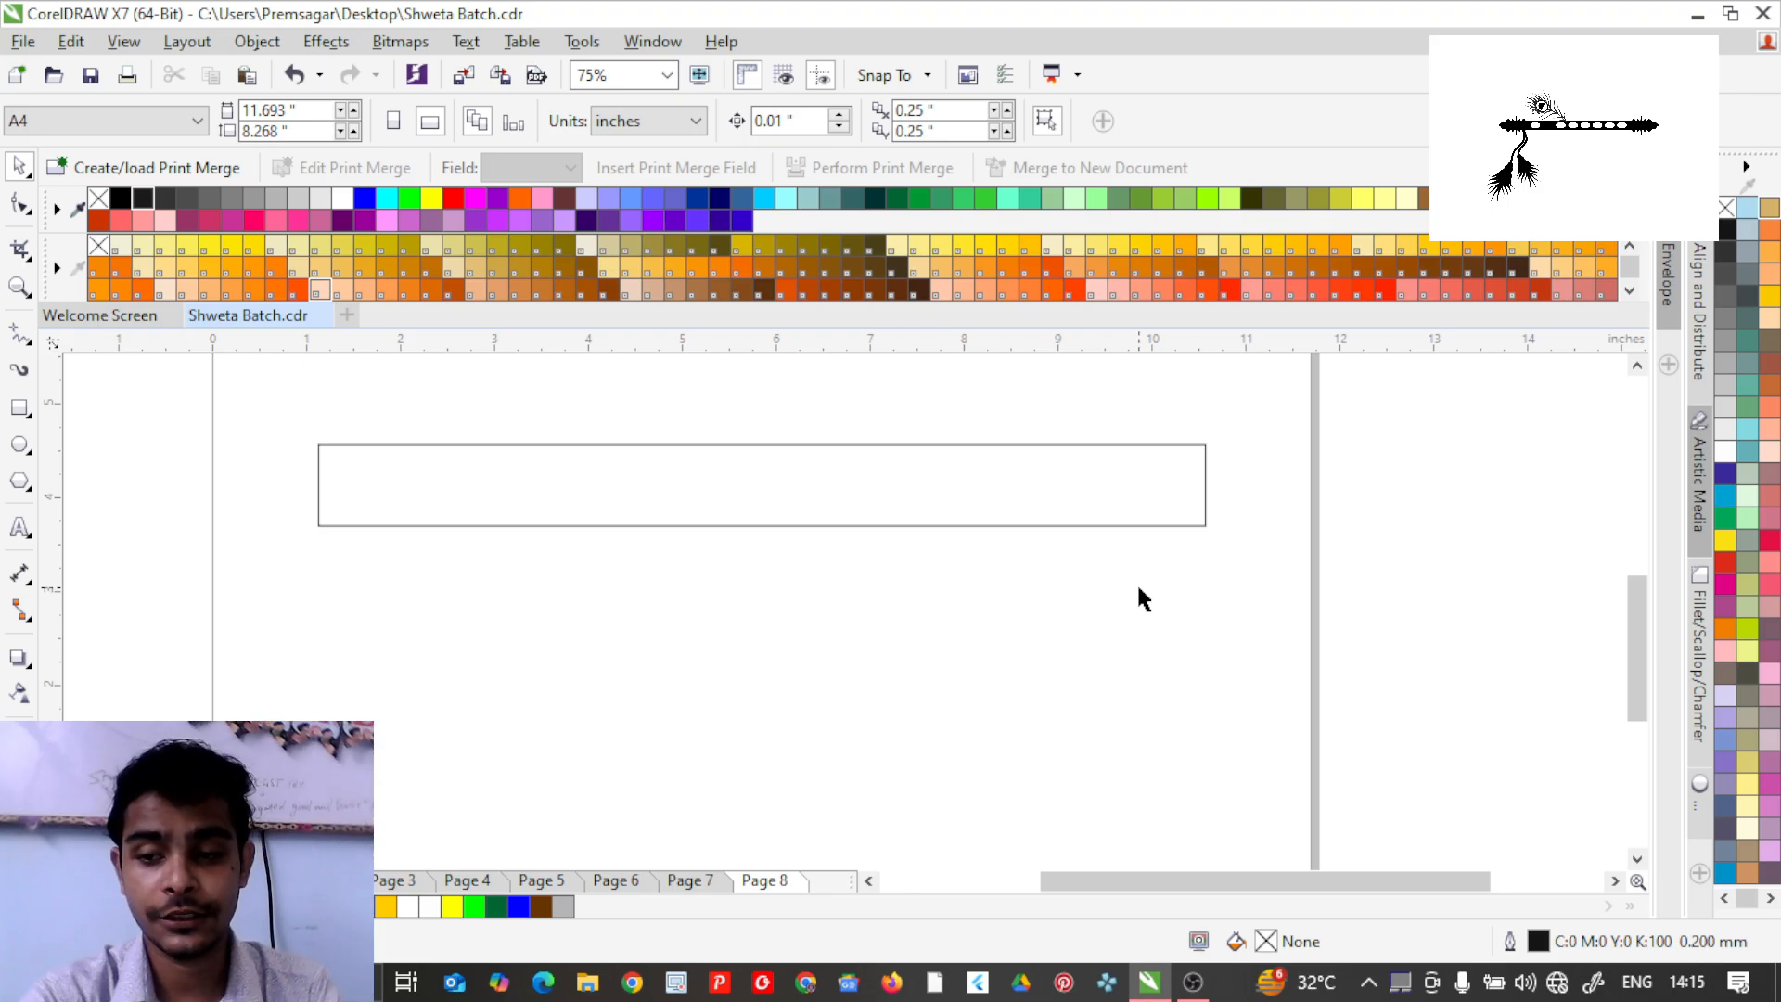
Draw an upright rectangle about 0.29 × 1.21 in at the bar's right end and align it to the bar's horizontal centerline.
left_click(20, 408)
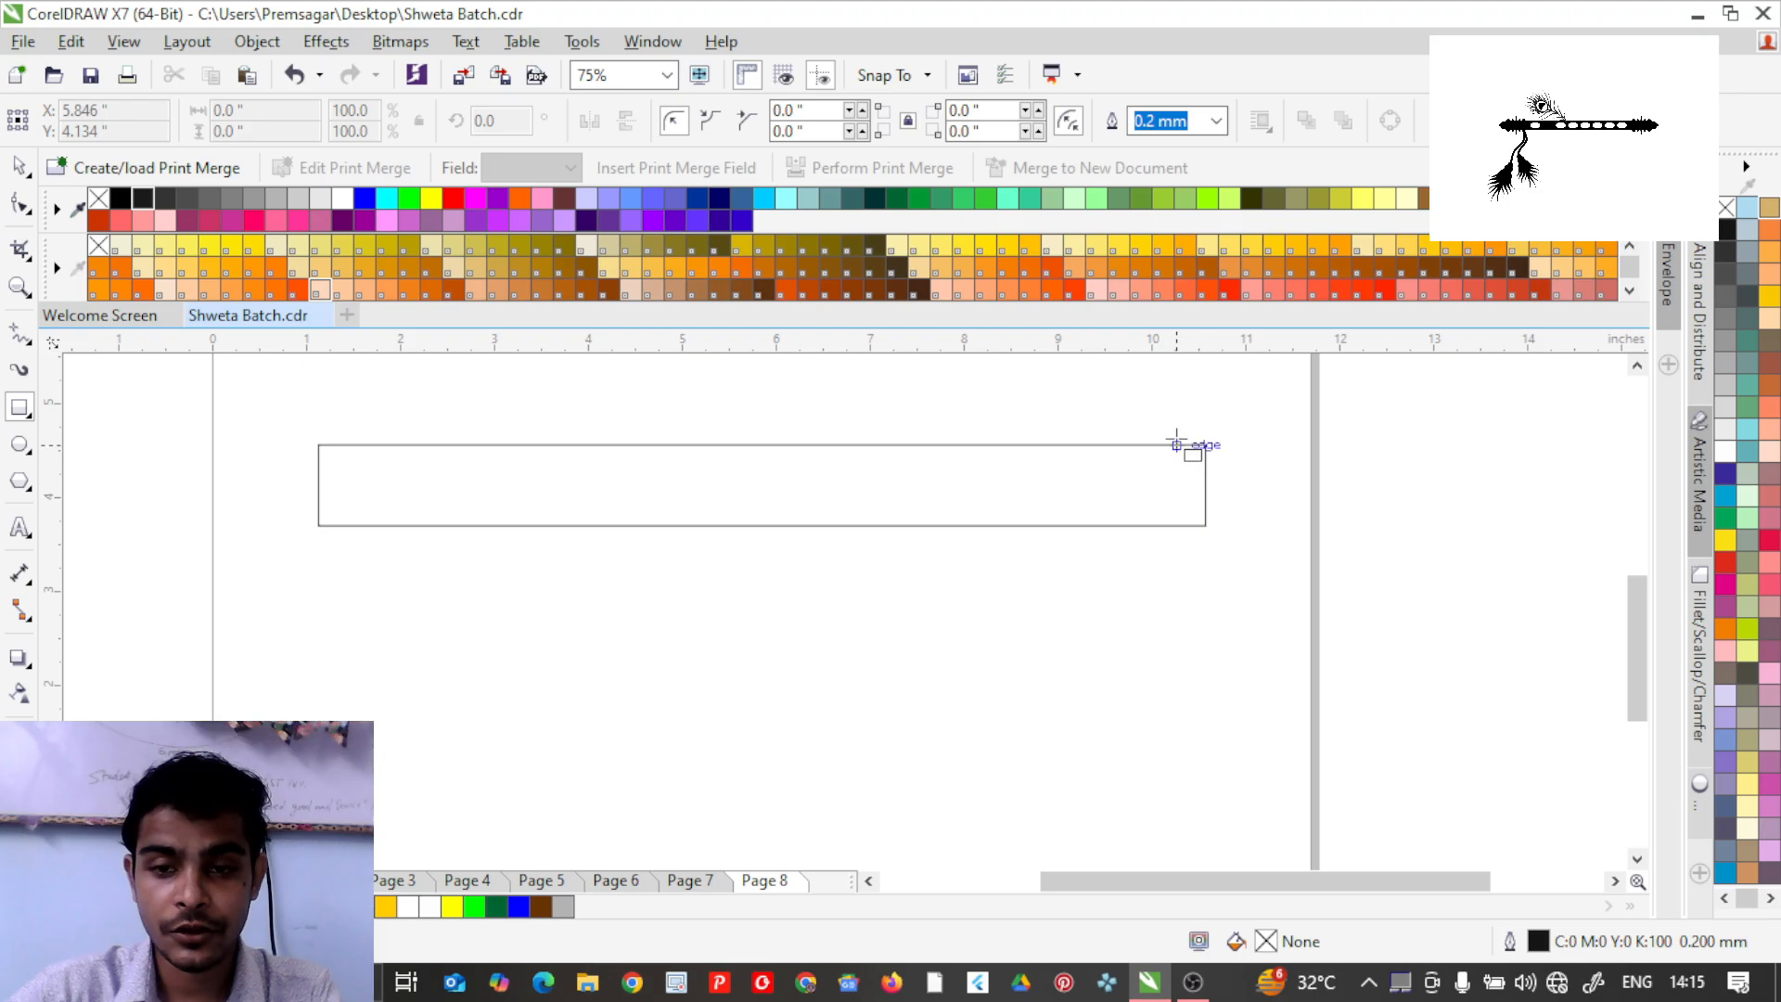
left_click_drag(1179, 430, 1210, 548)
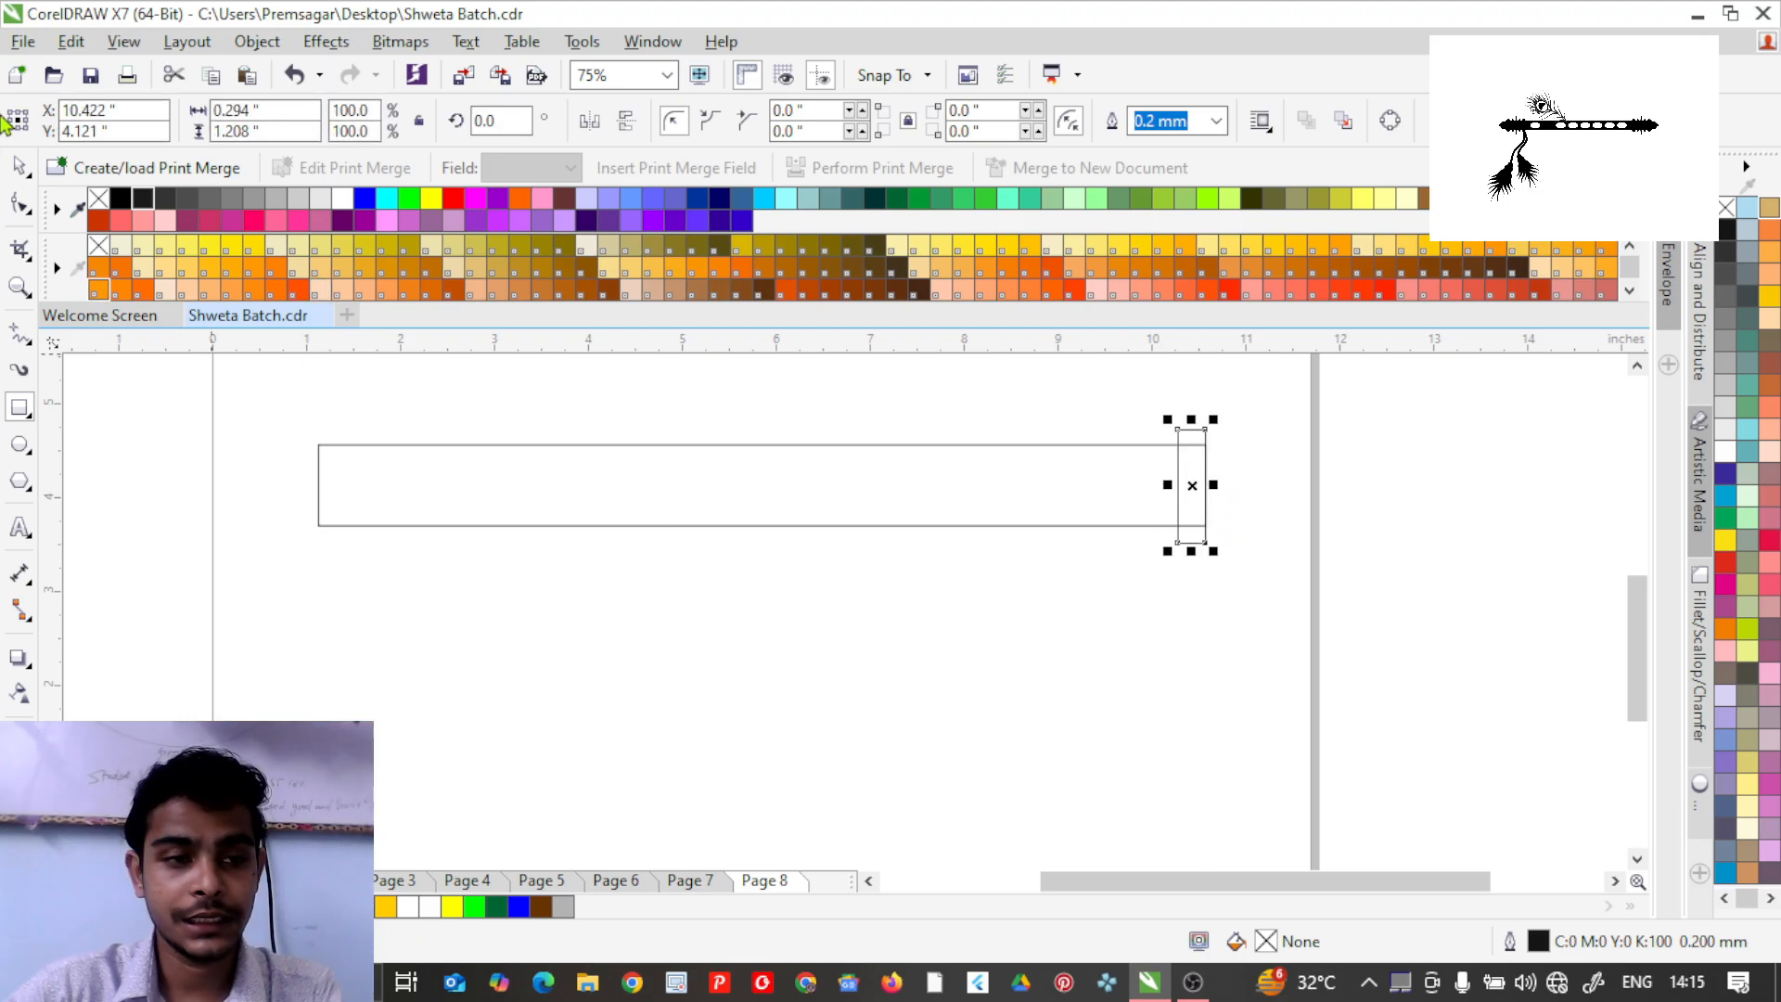
left_click(18, 169)
left_click(1100, 511, "shift")
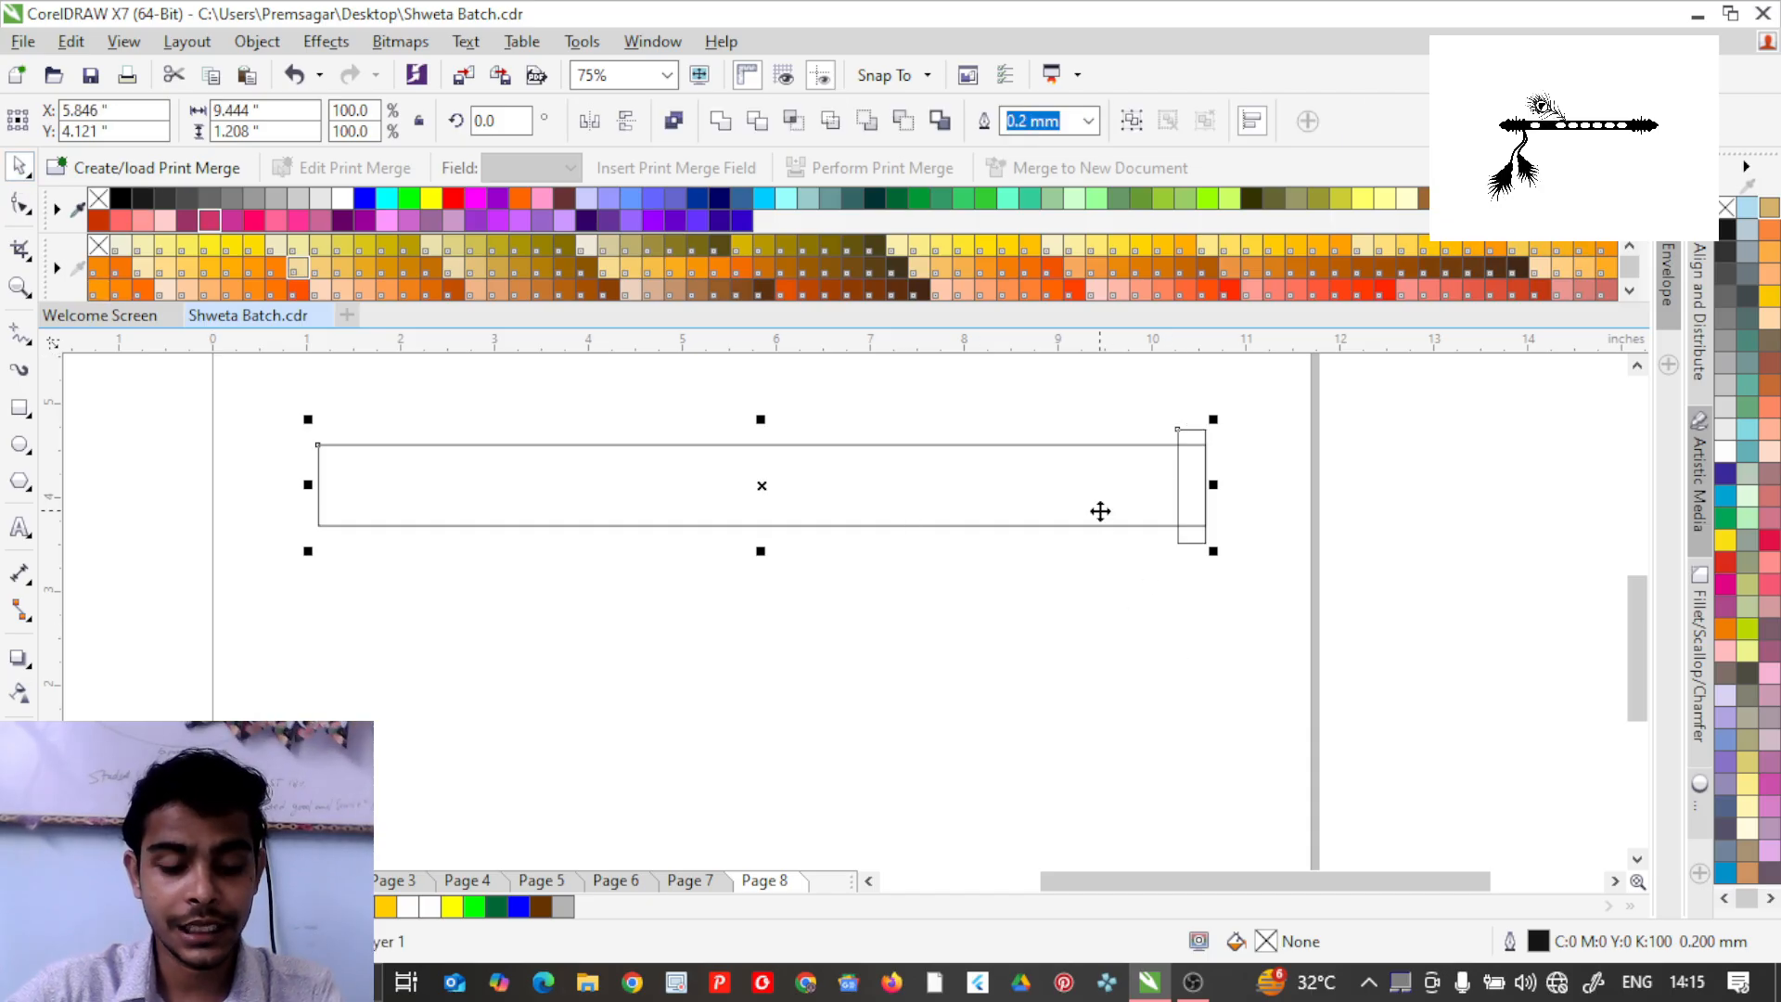
left_click(1327, 471)
scroll(1217, 434, "up", 2)
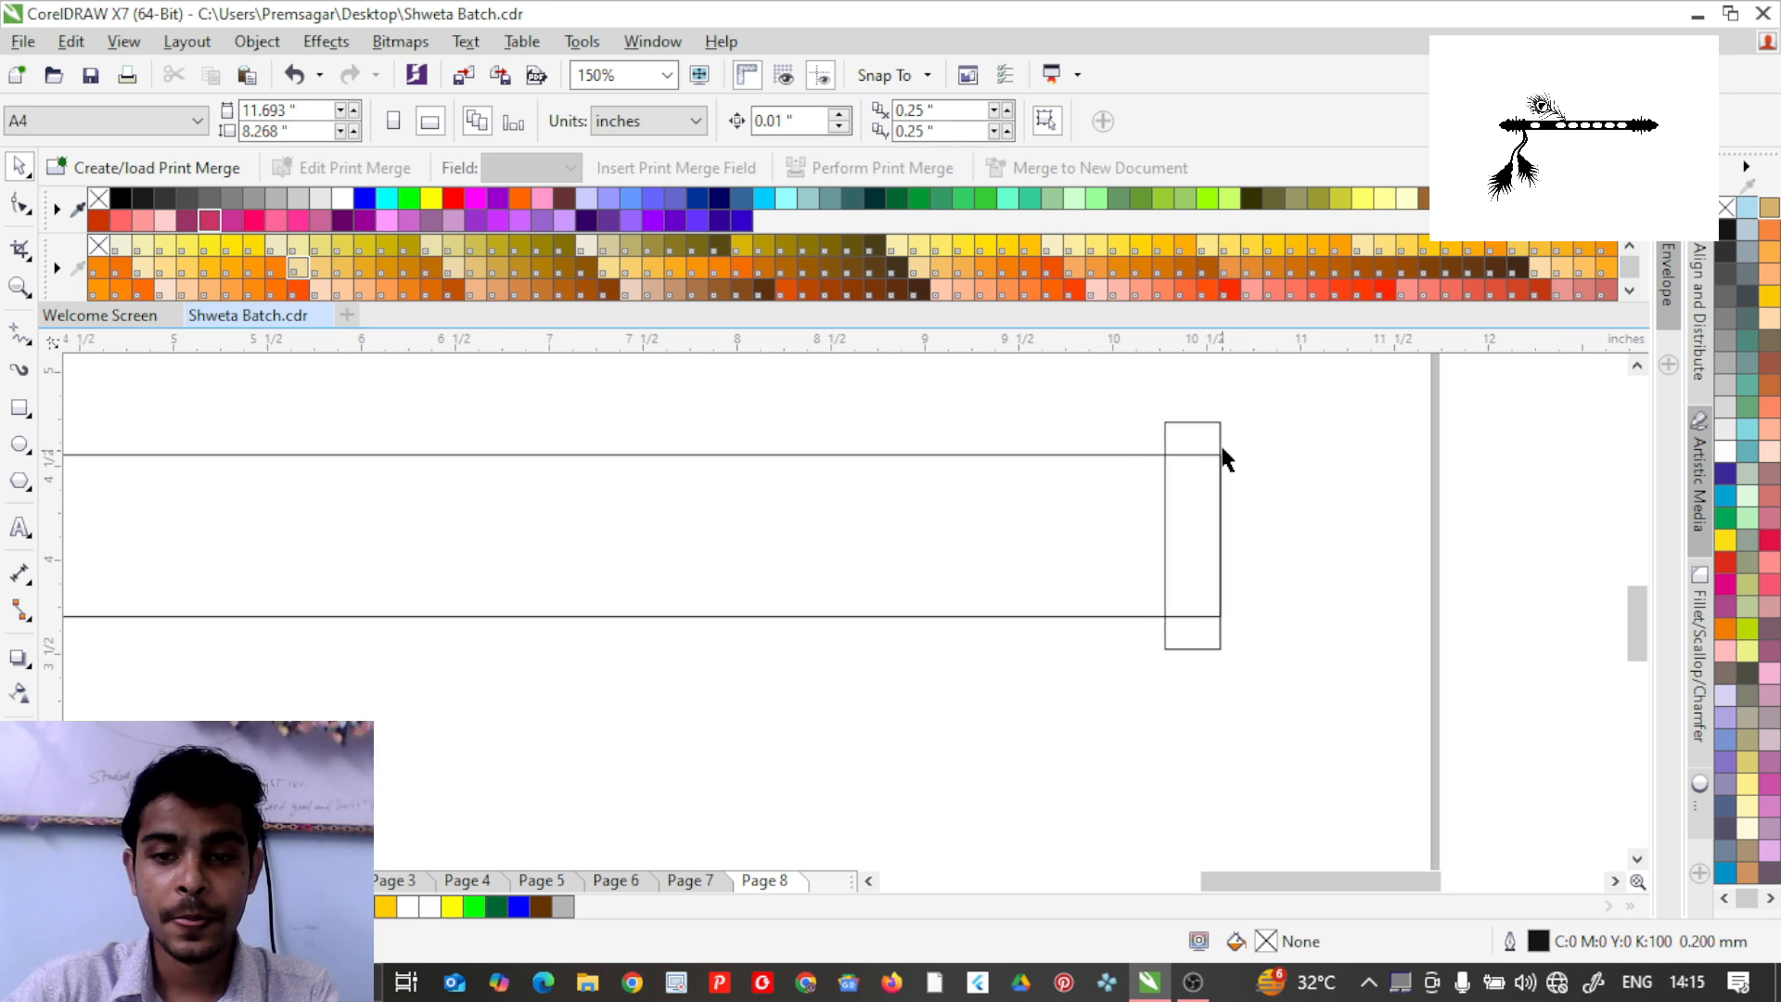
Fully round the corners of the upright rectangle at the bar's right end, giving a 0.147 in radius.
left_click(1192, 441)
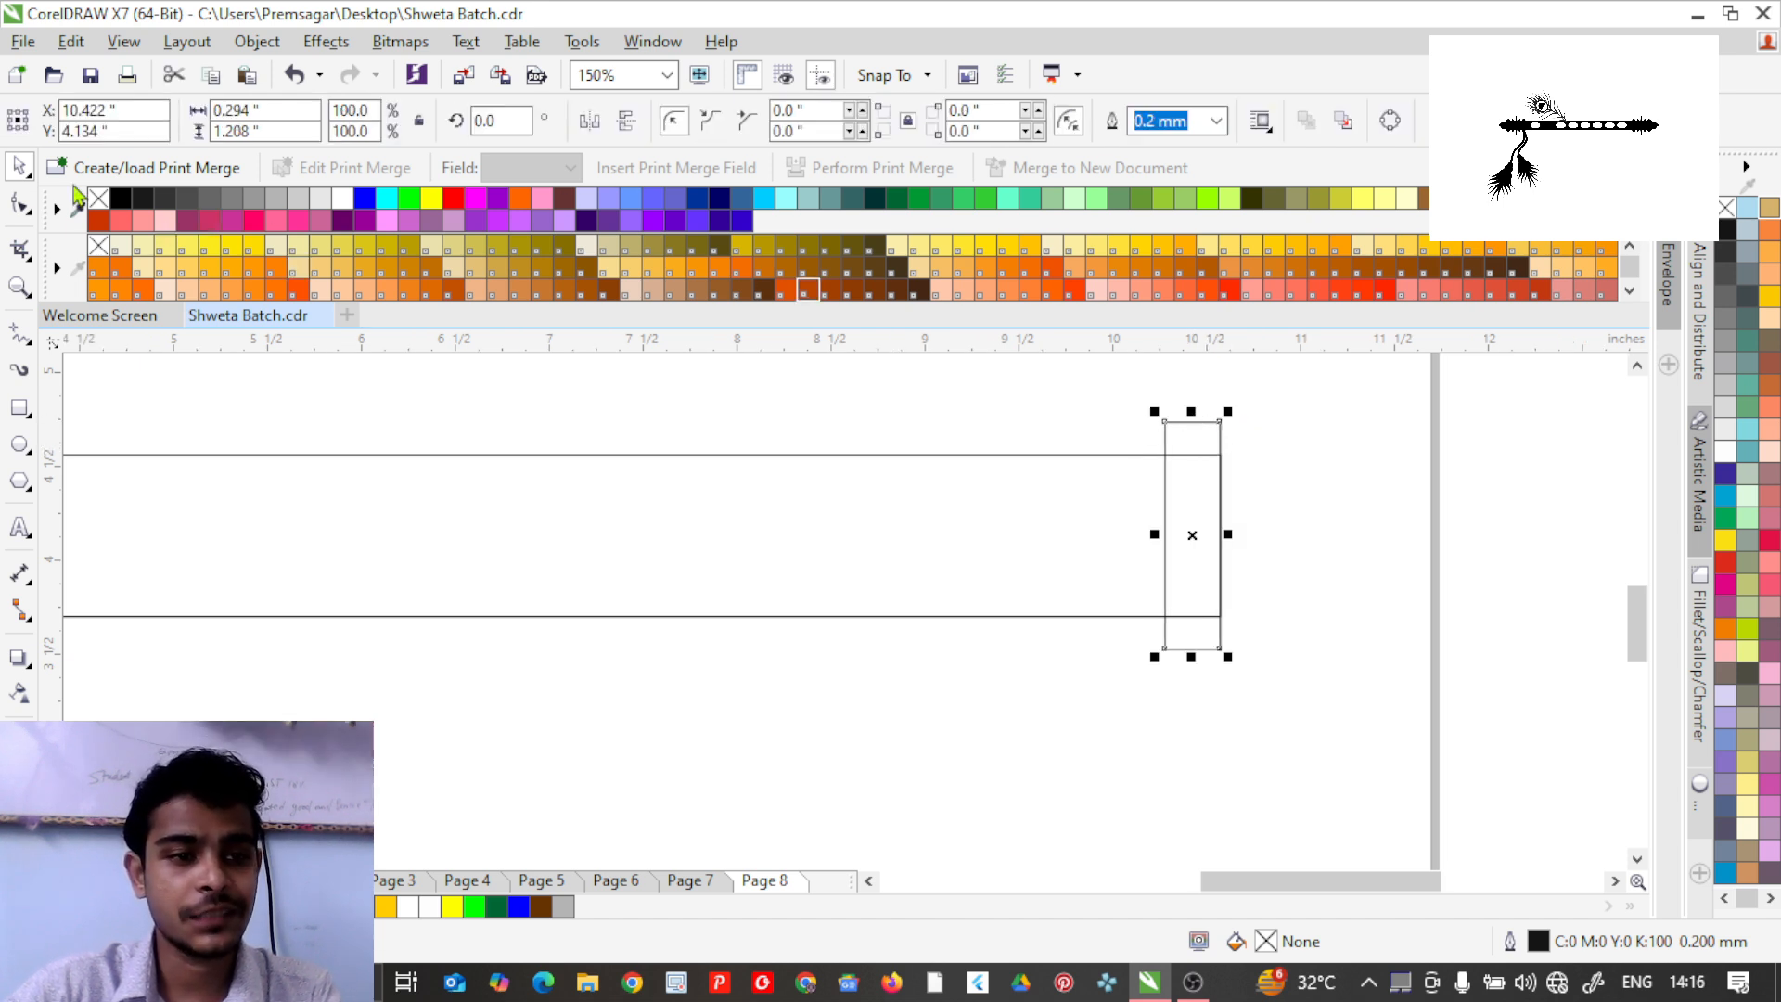
key("F10")
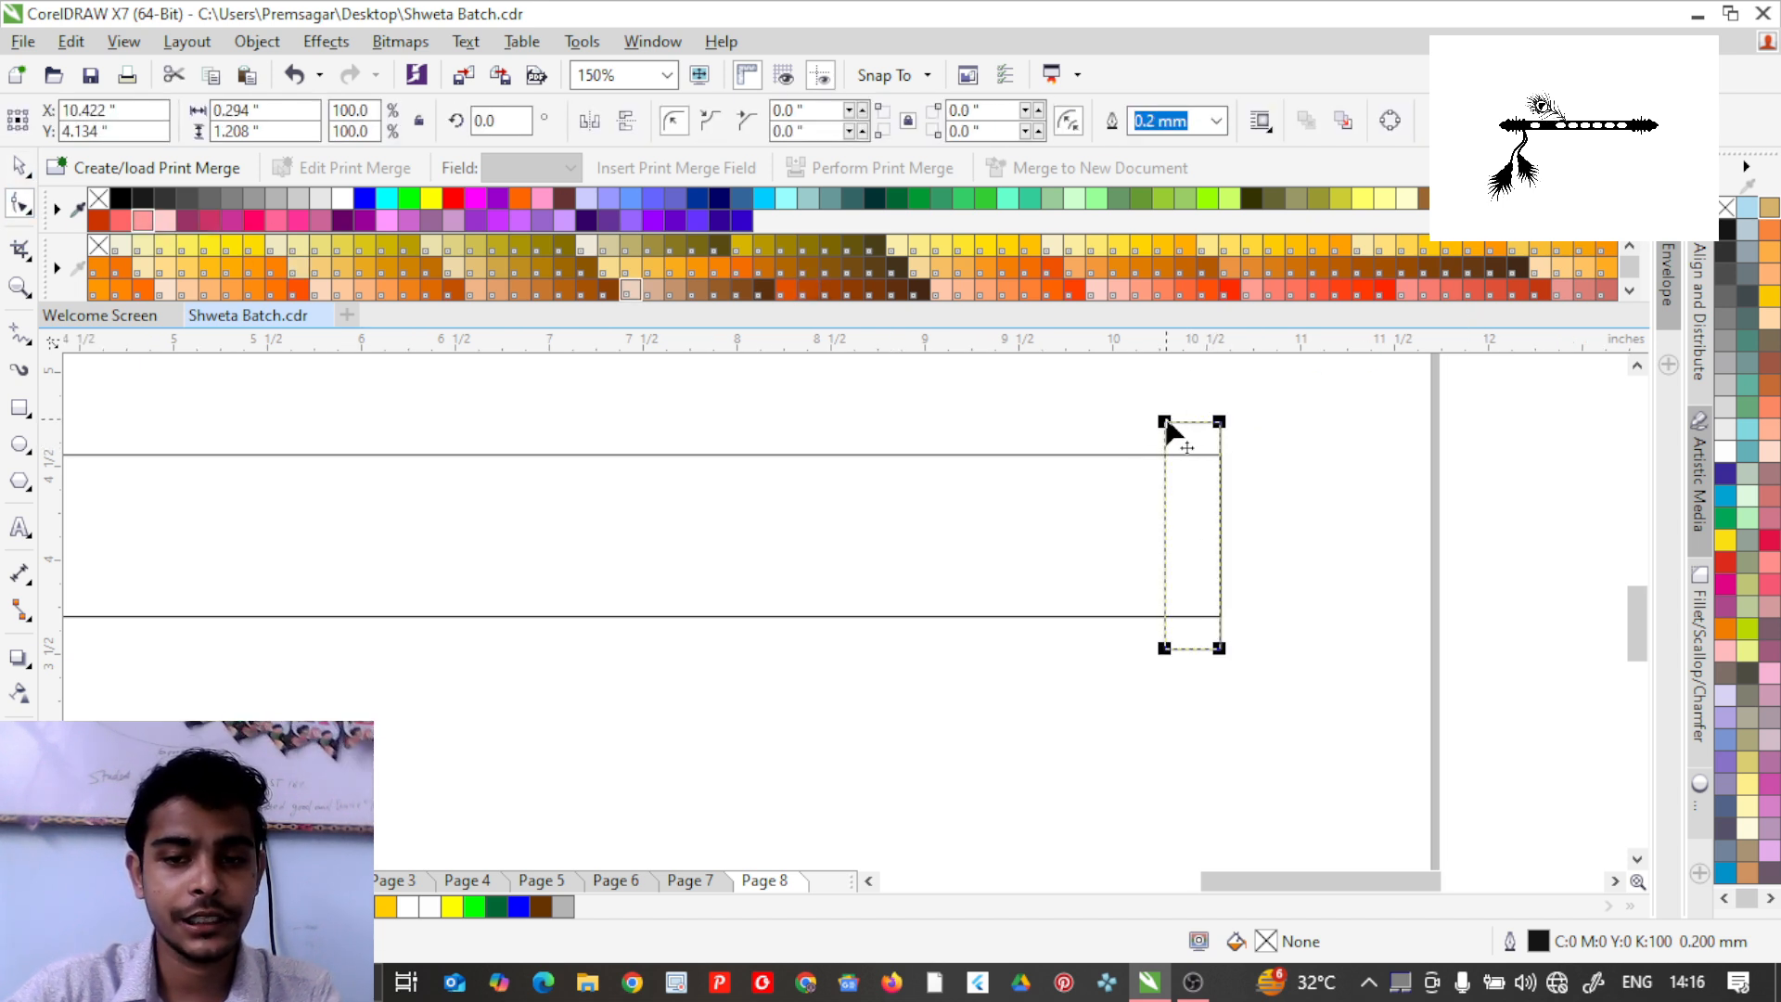
left_click_drag(1165, 422, 1174, 454)
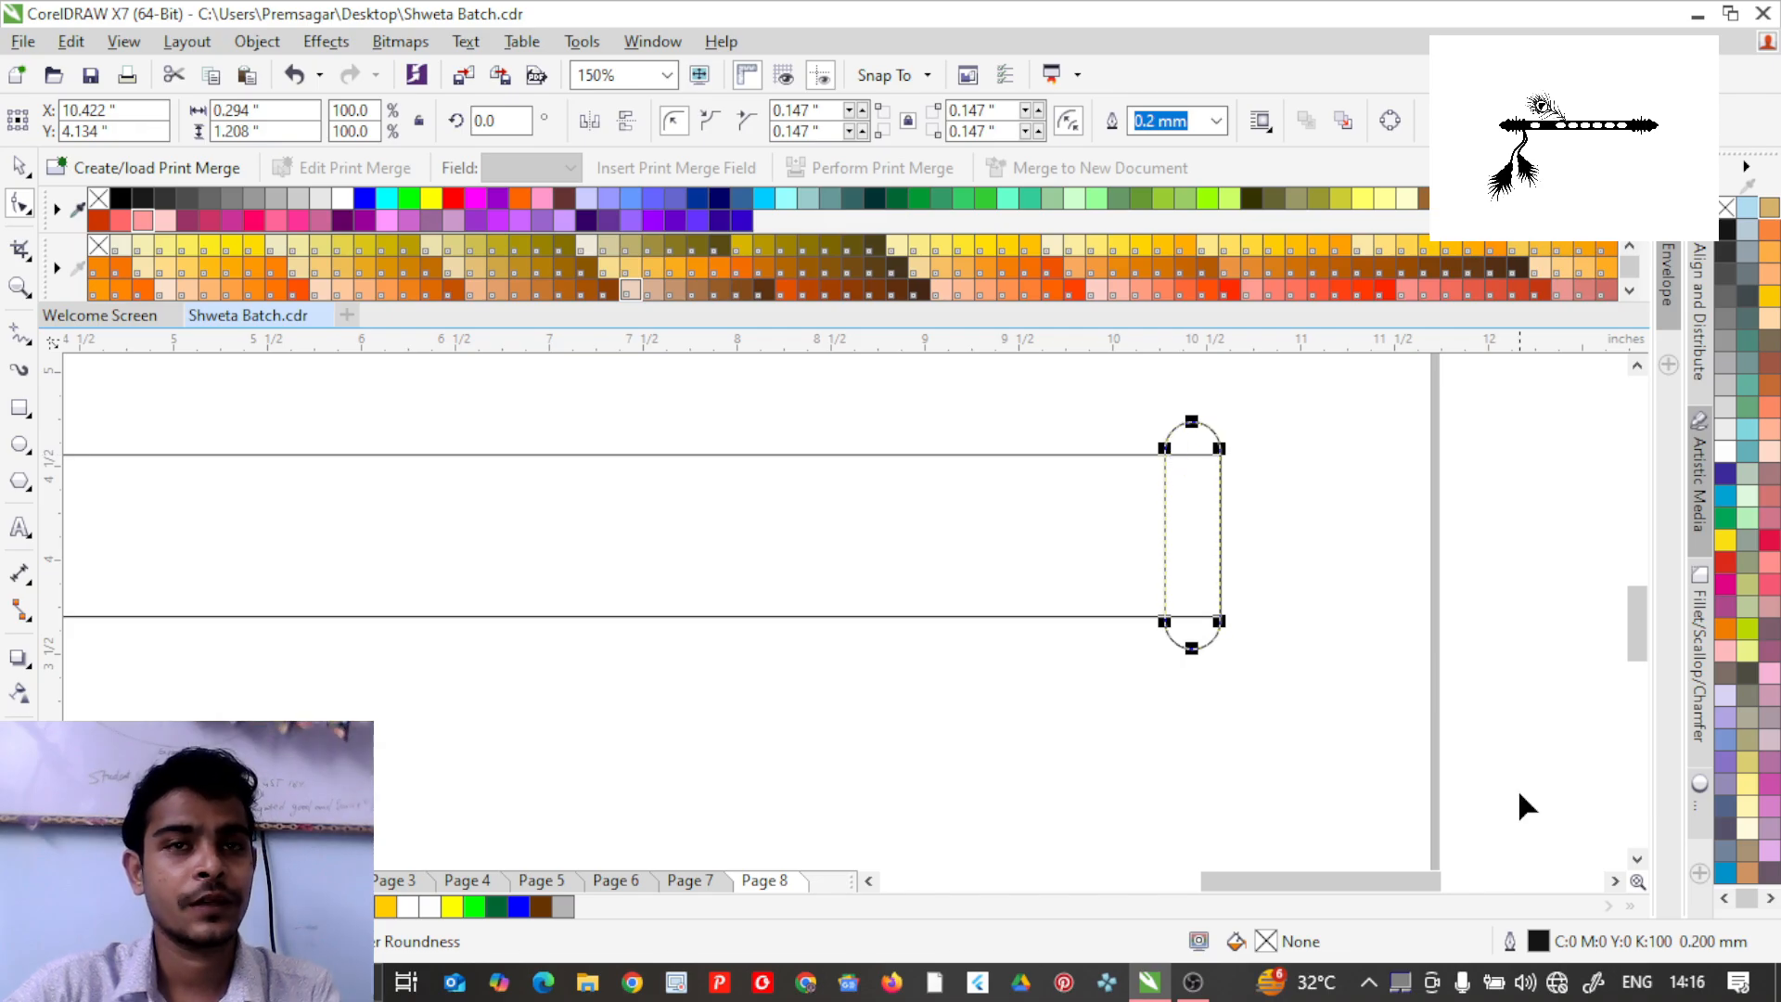
left_click(19, 165)
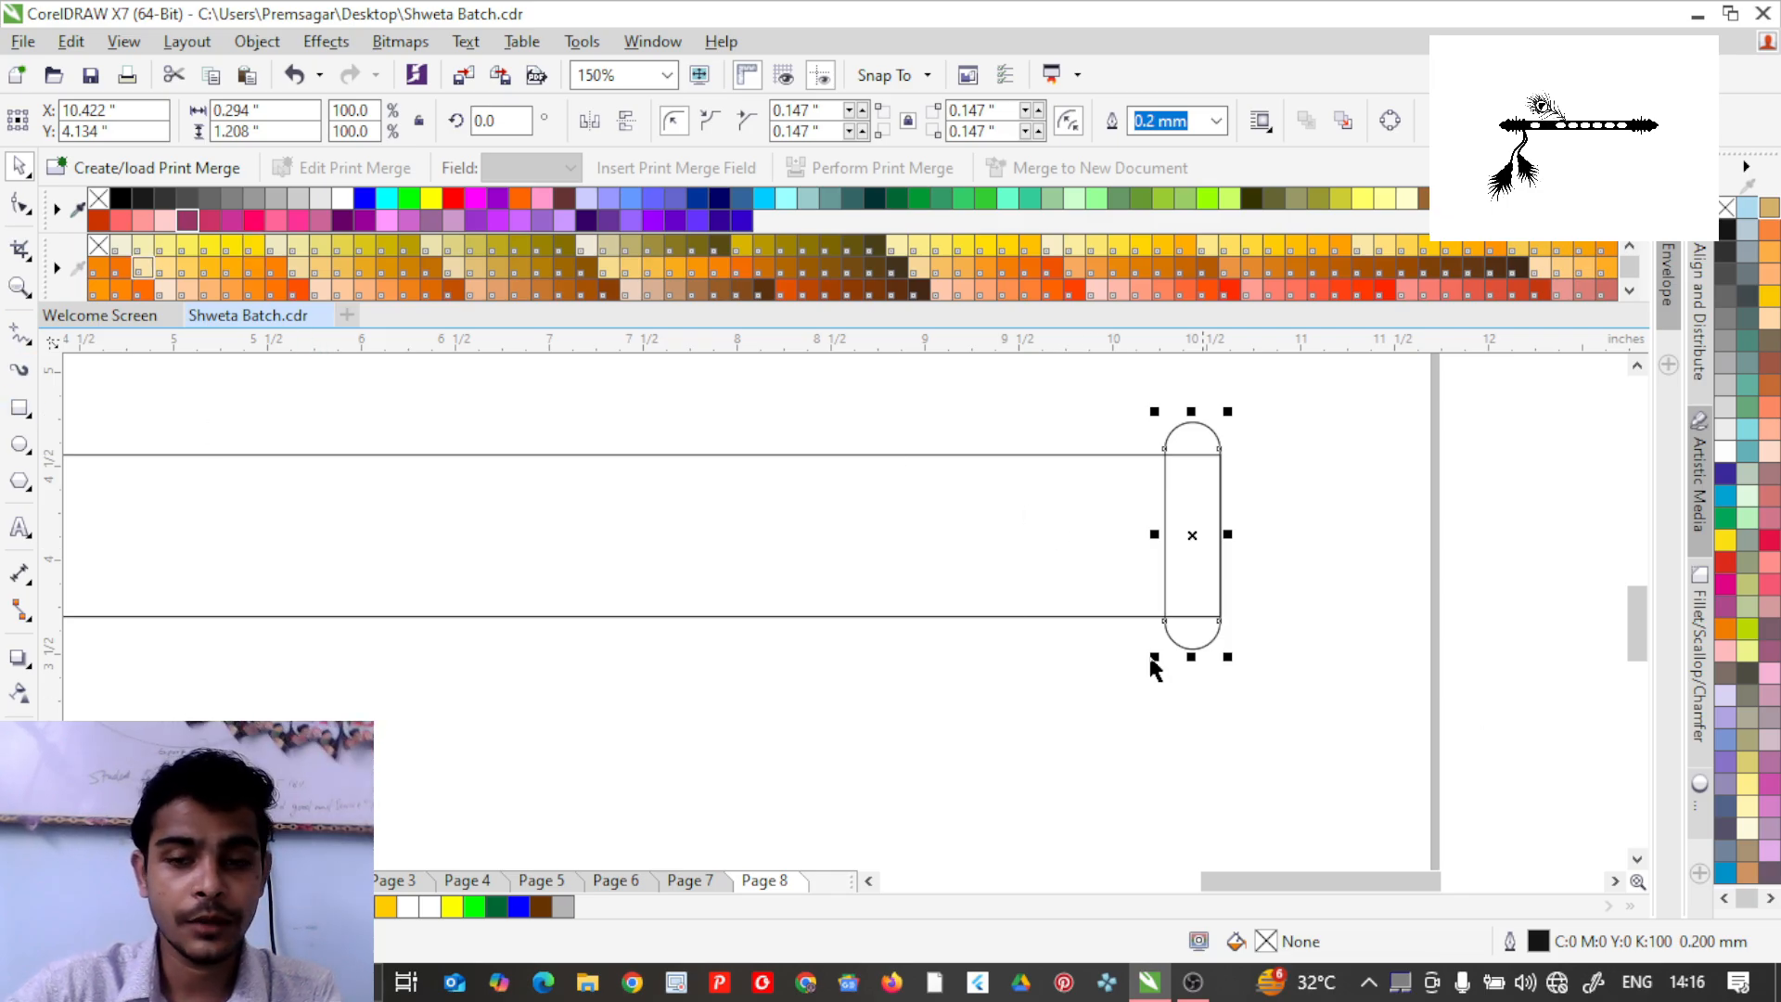
Lengthen the bar symmetrically to about 9.76 in and draw an upright rectangle about 0.17 × 1.21 in at its right end.
left_click(1223, 534)
left_click_drag(1224, 534, 1259, 537)
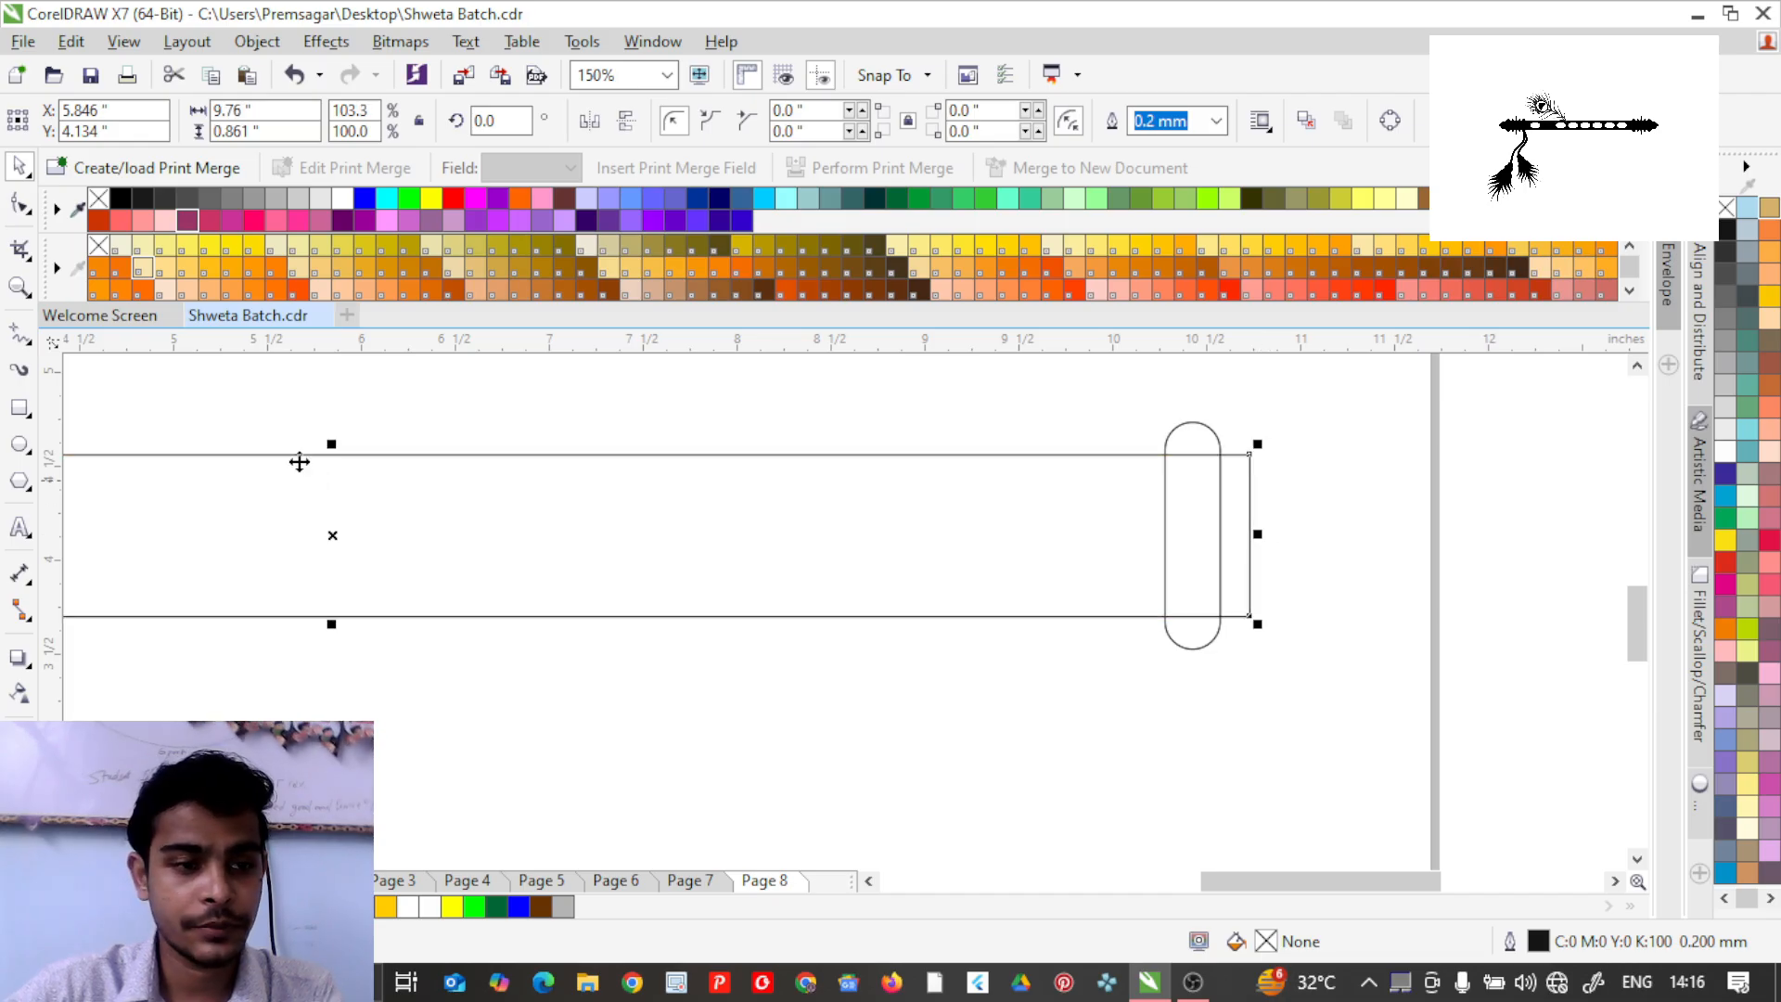
left_click(28, 418)
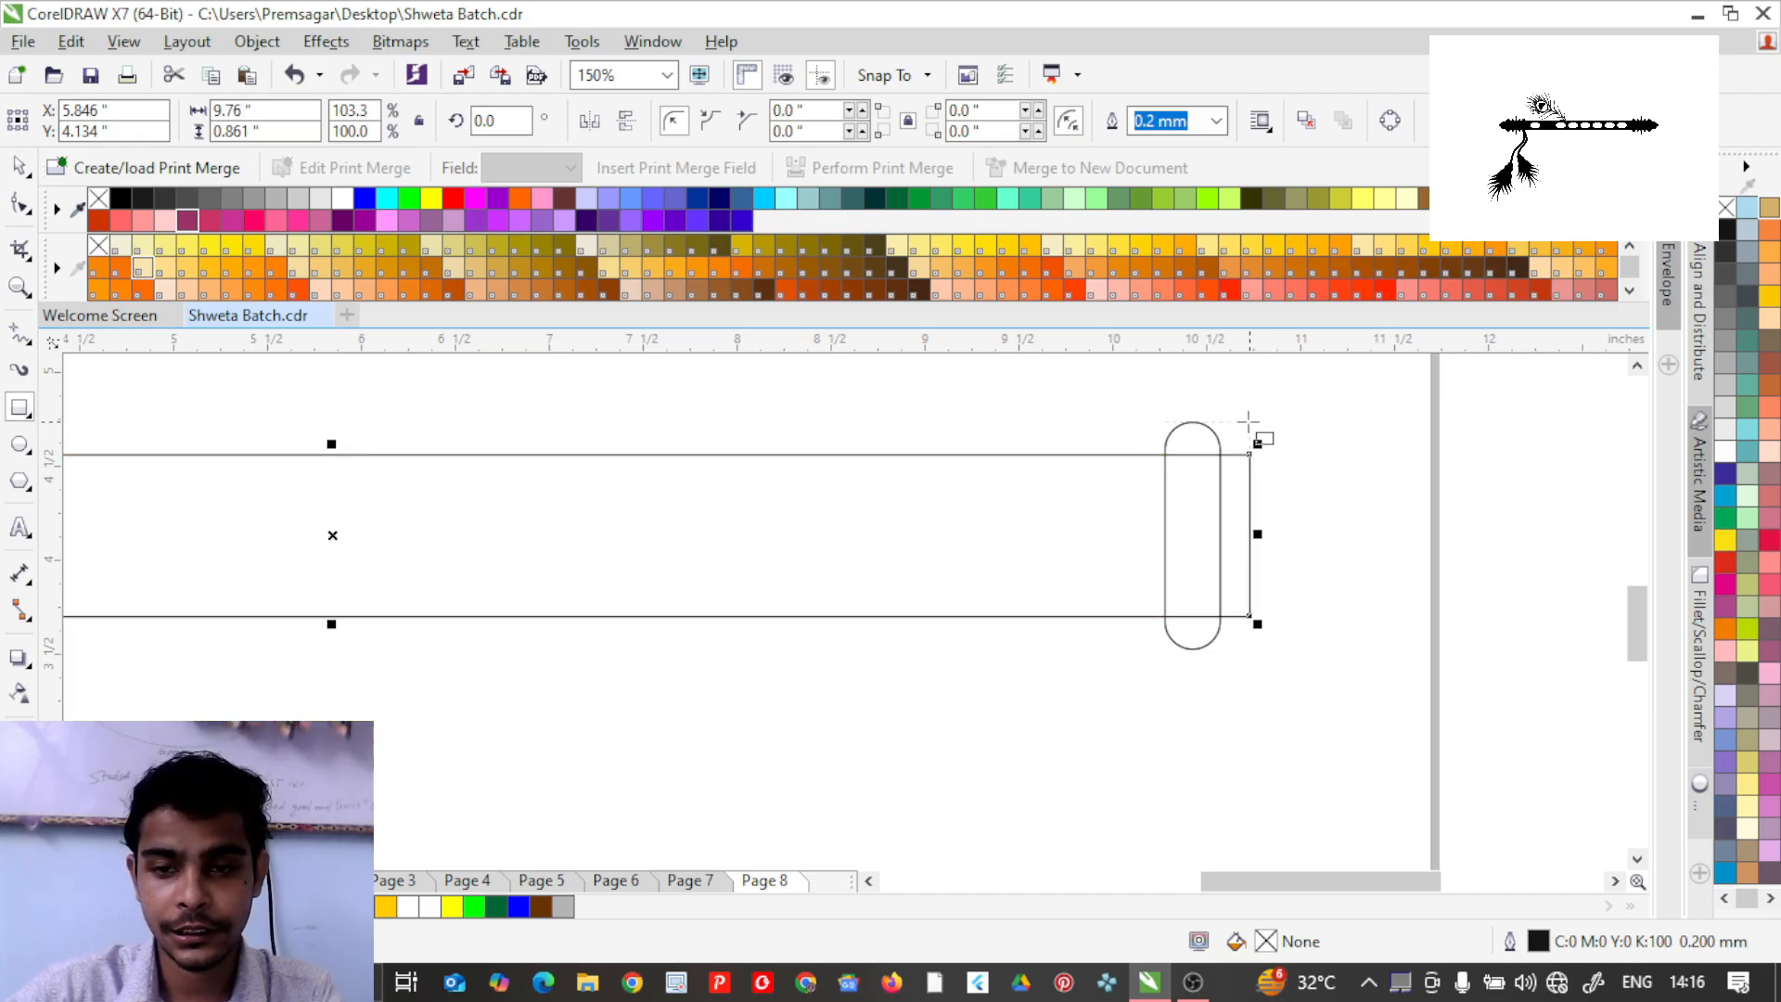
left_click_drag(1249, 423, 1297, 644)
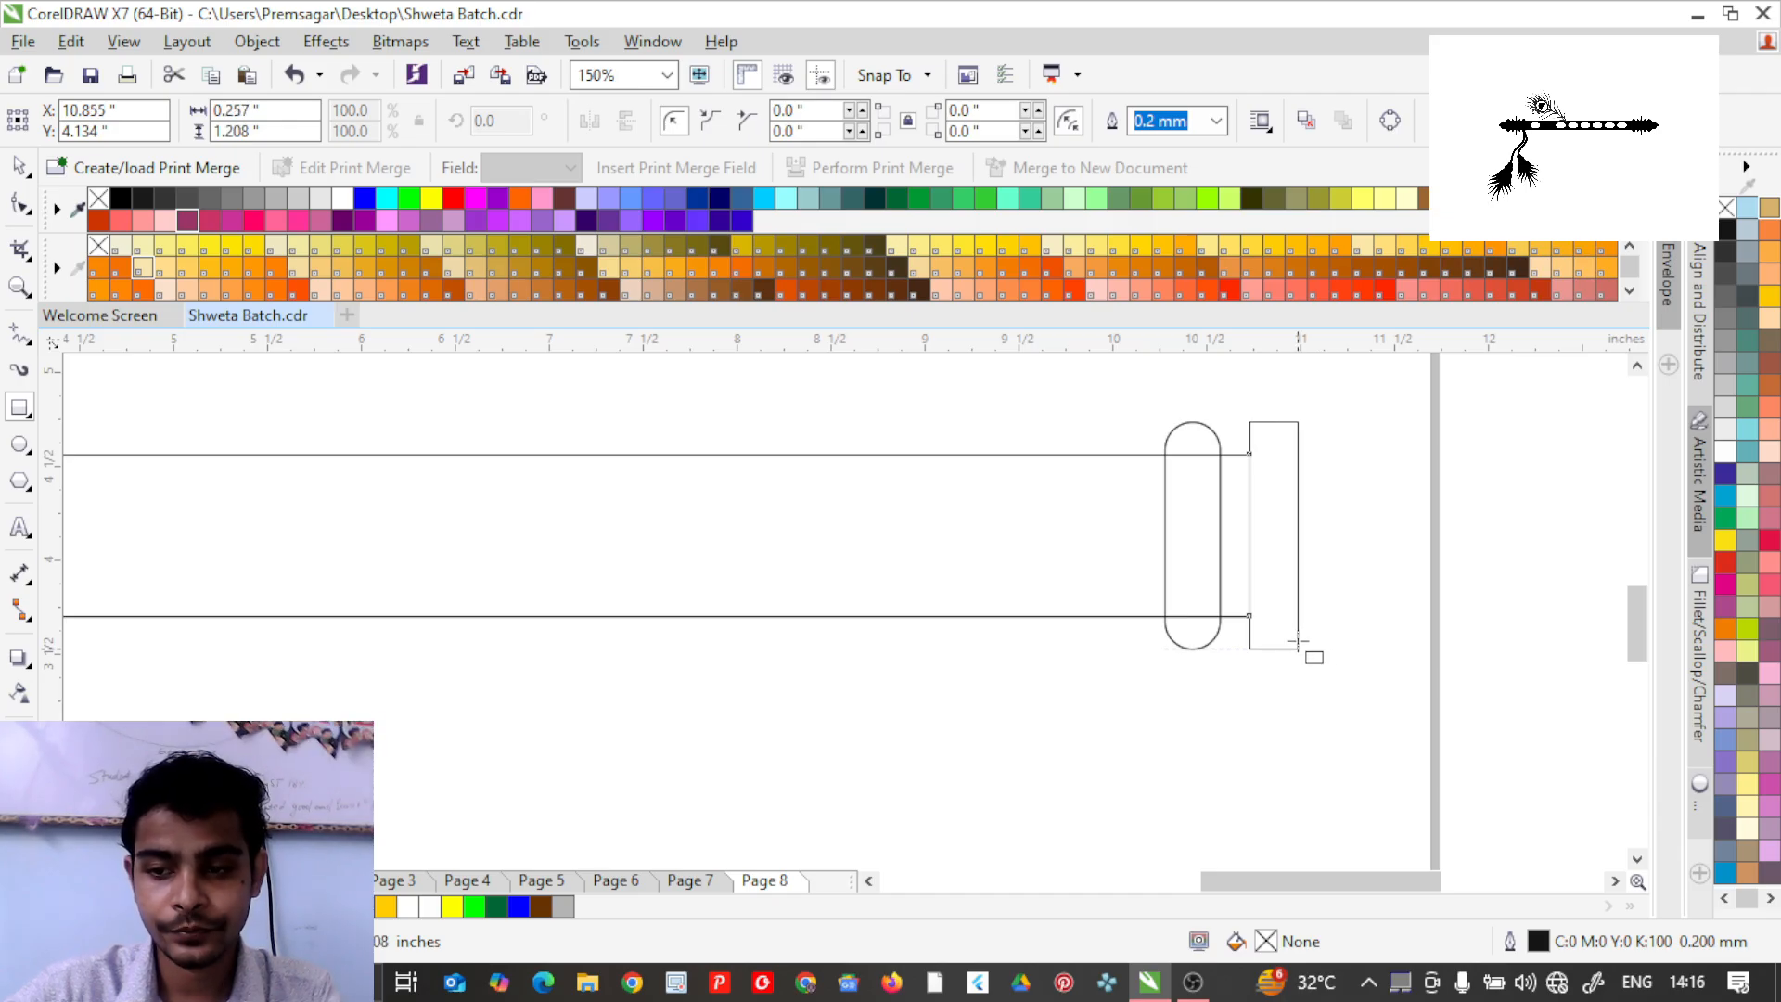
left_click_drag(1298, 641, 1298, 643)
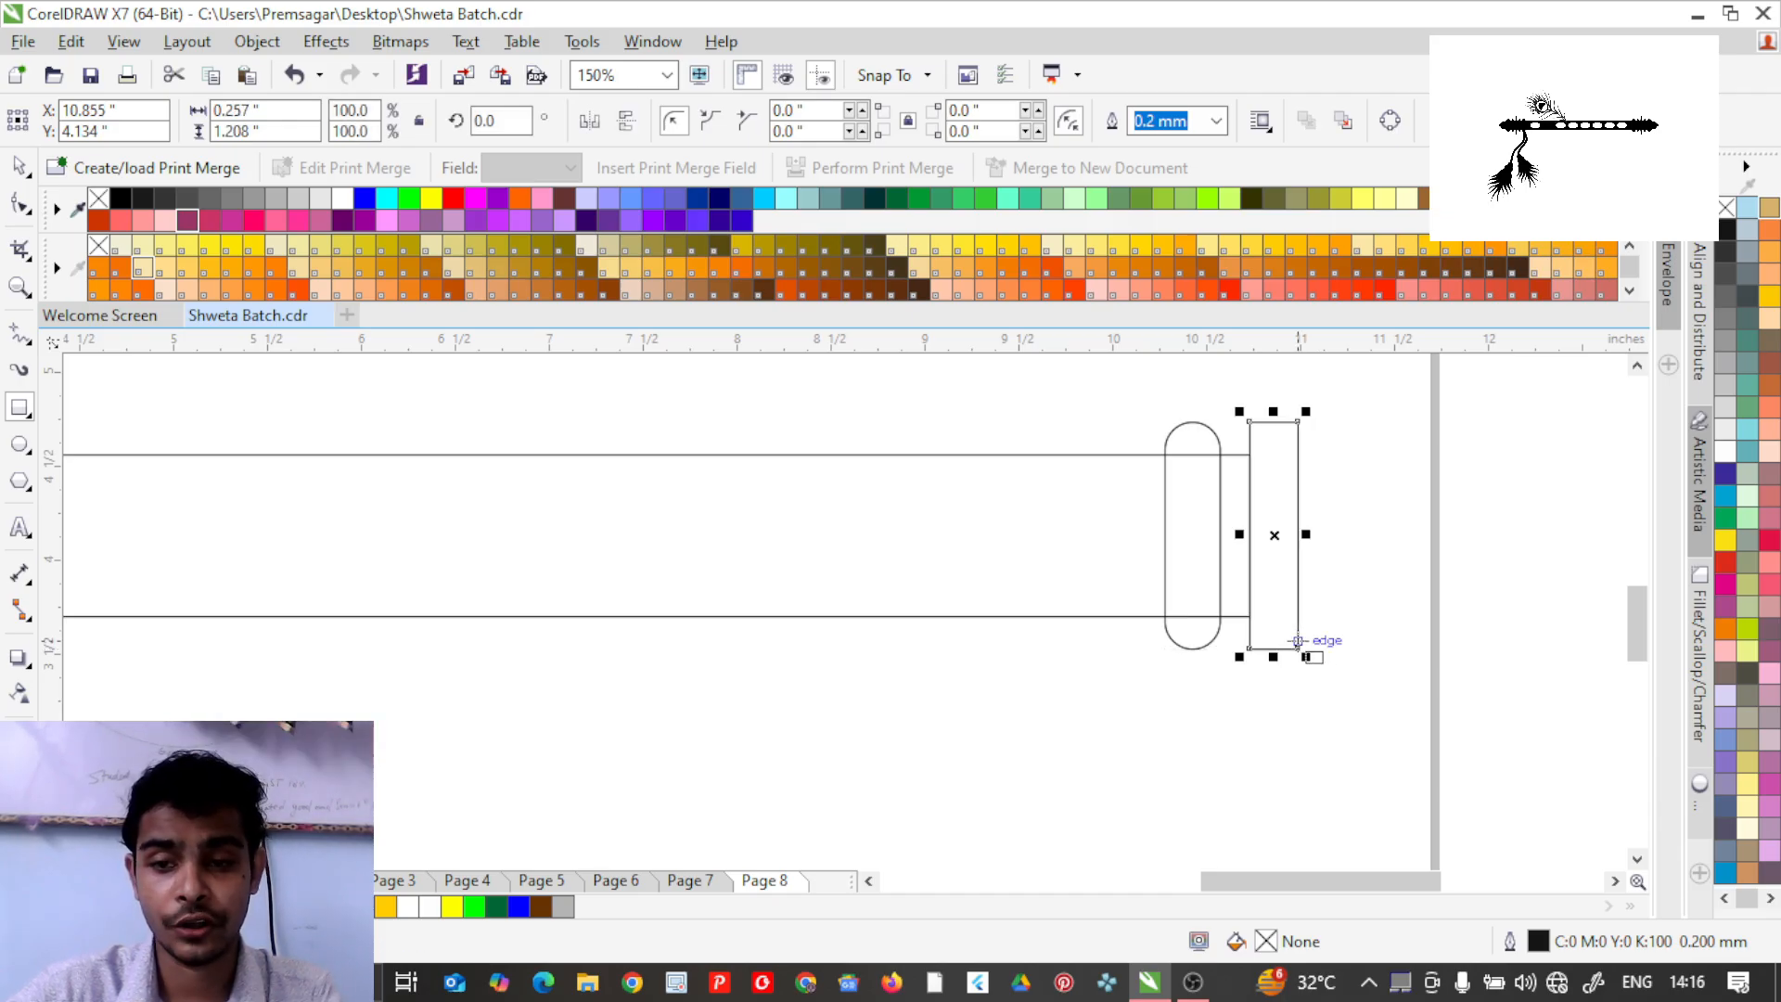
left_click_drag(1308, 534, 1282, 534)
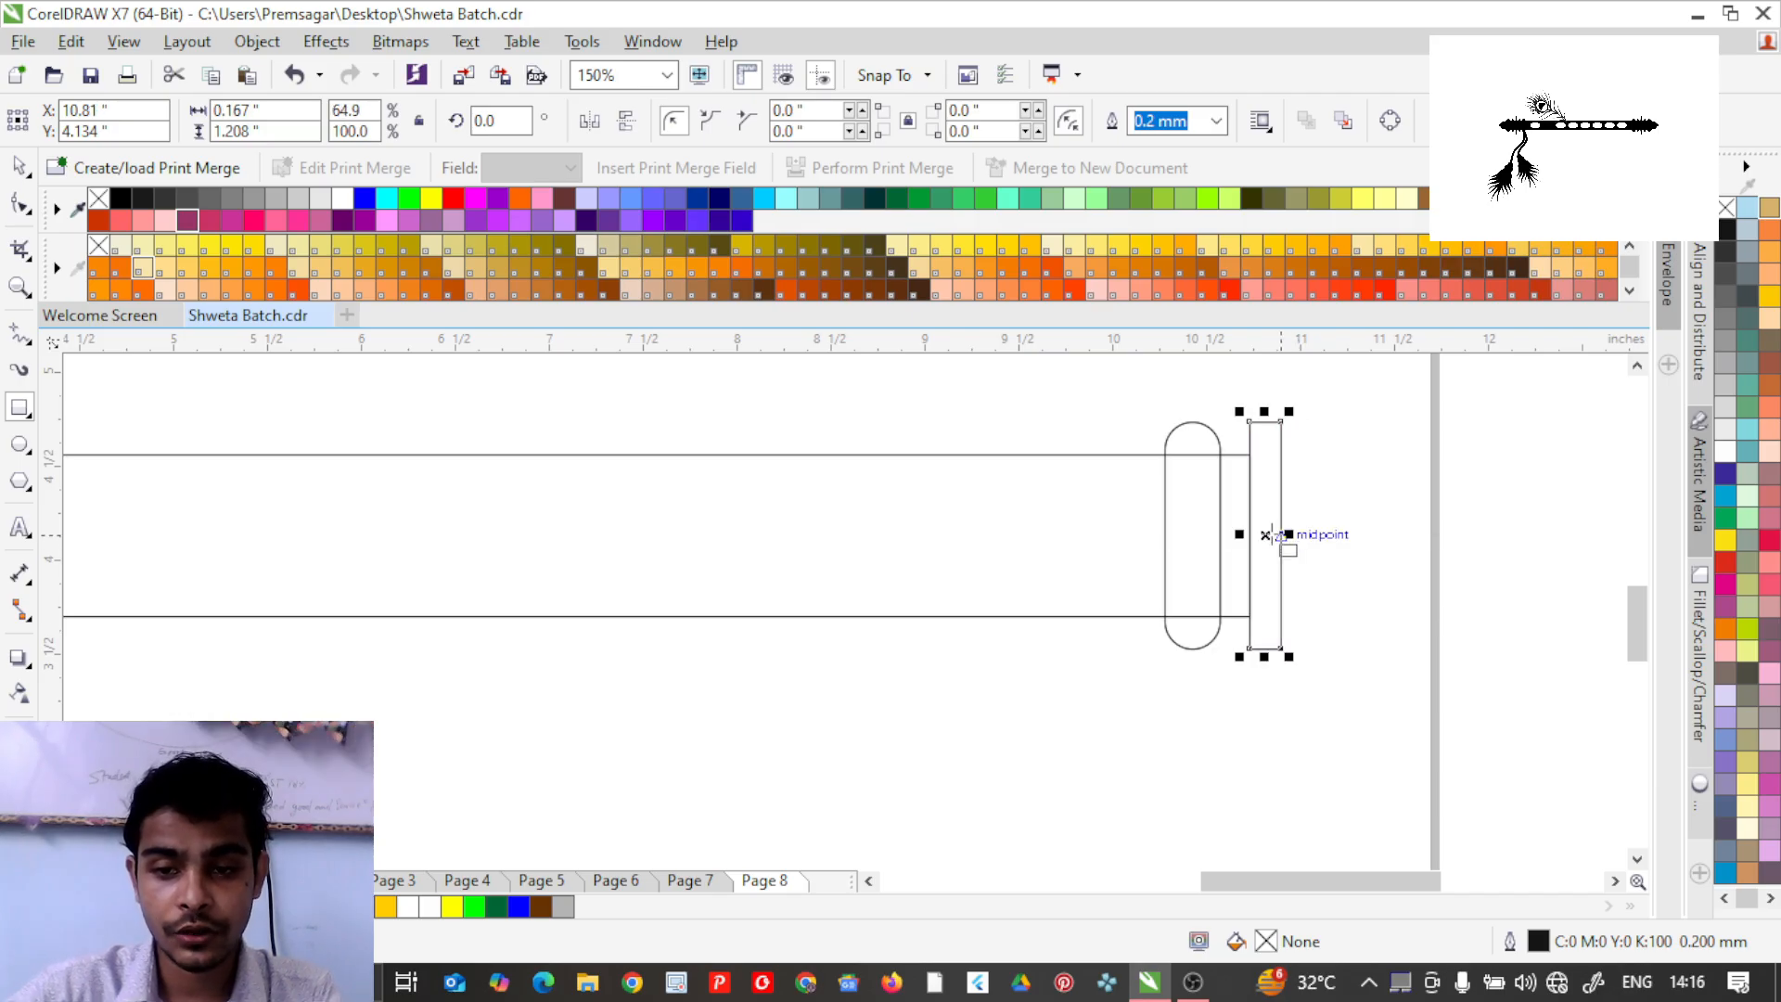
Chamfer the new narrow rectangle's corners by 0.083 in so both ends become pointed.
left_click(24, 214)
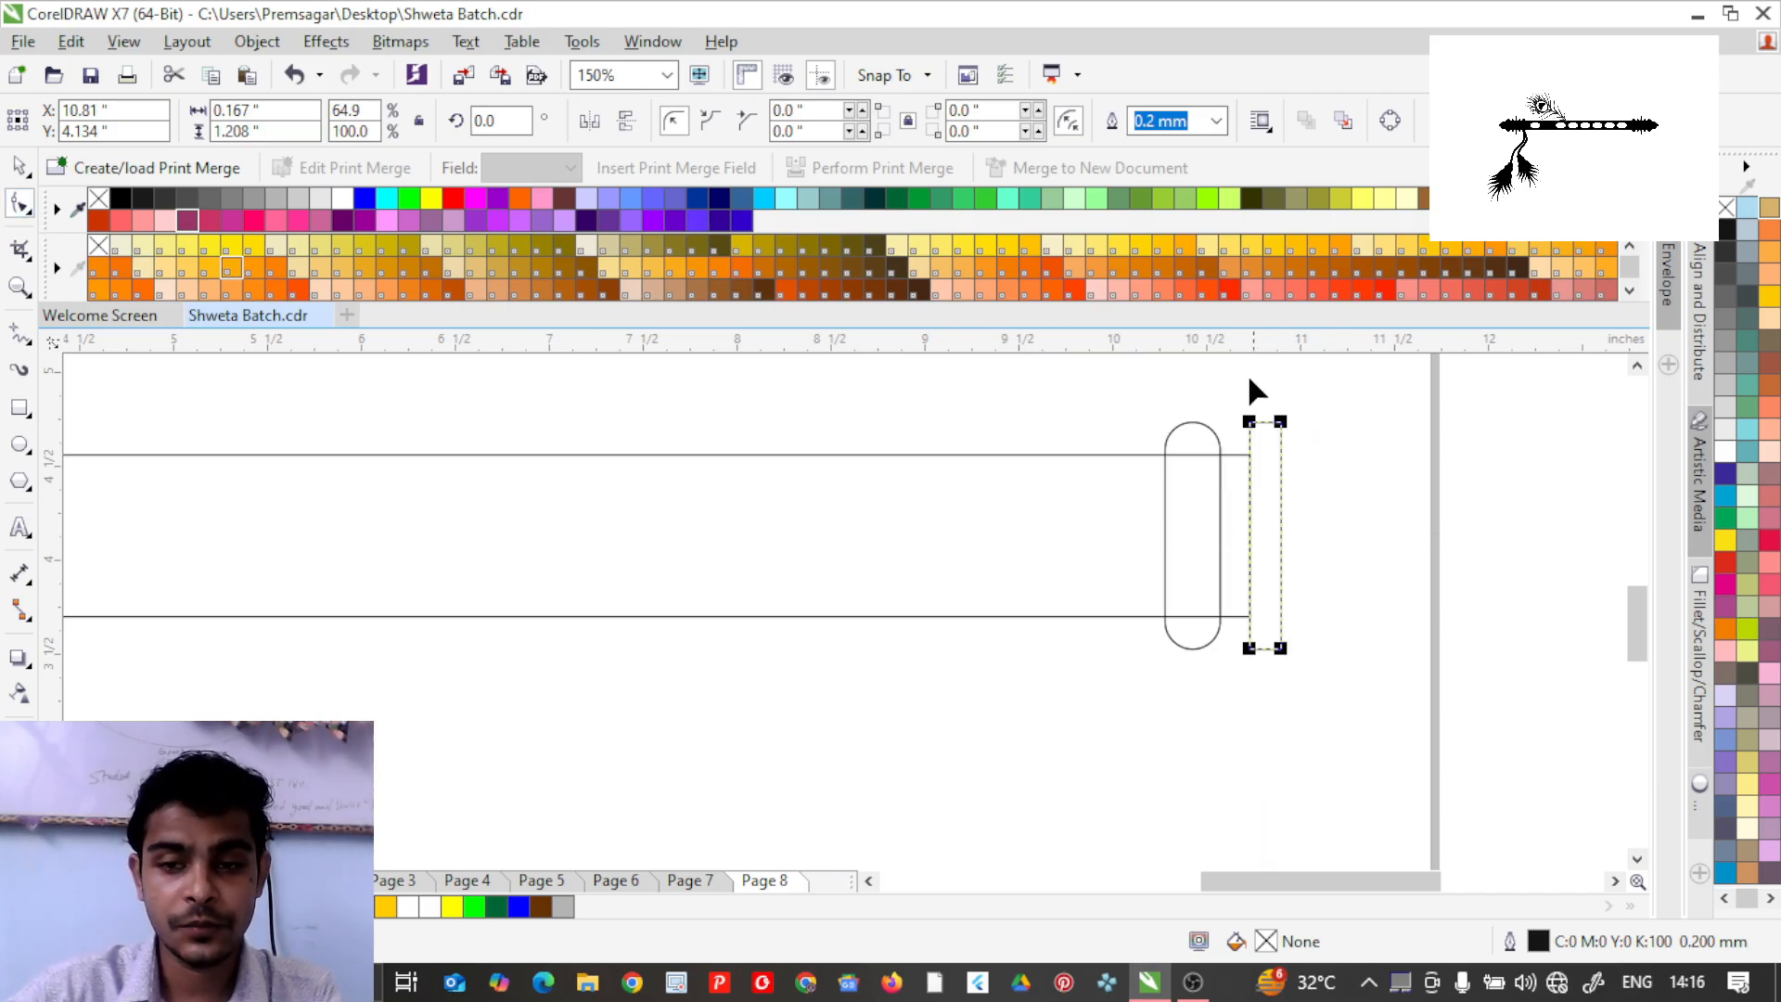
left_click(744, 130)
left_click_drag(1250, 423, 1259, 447)
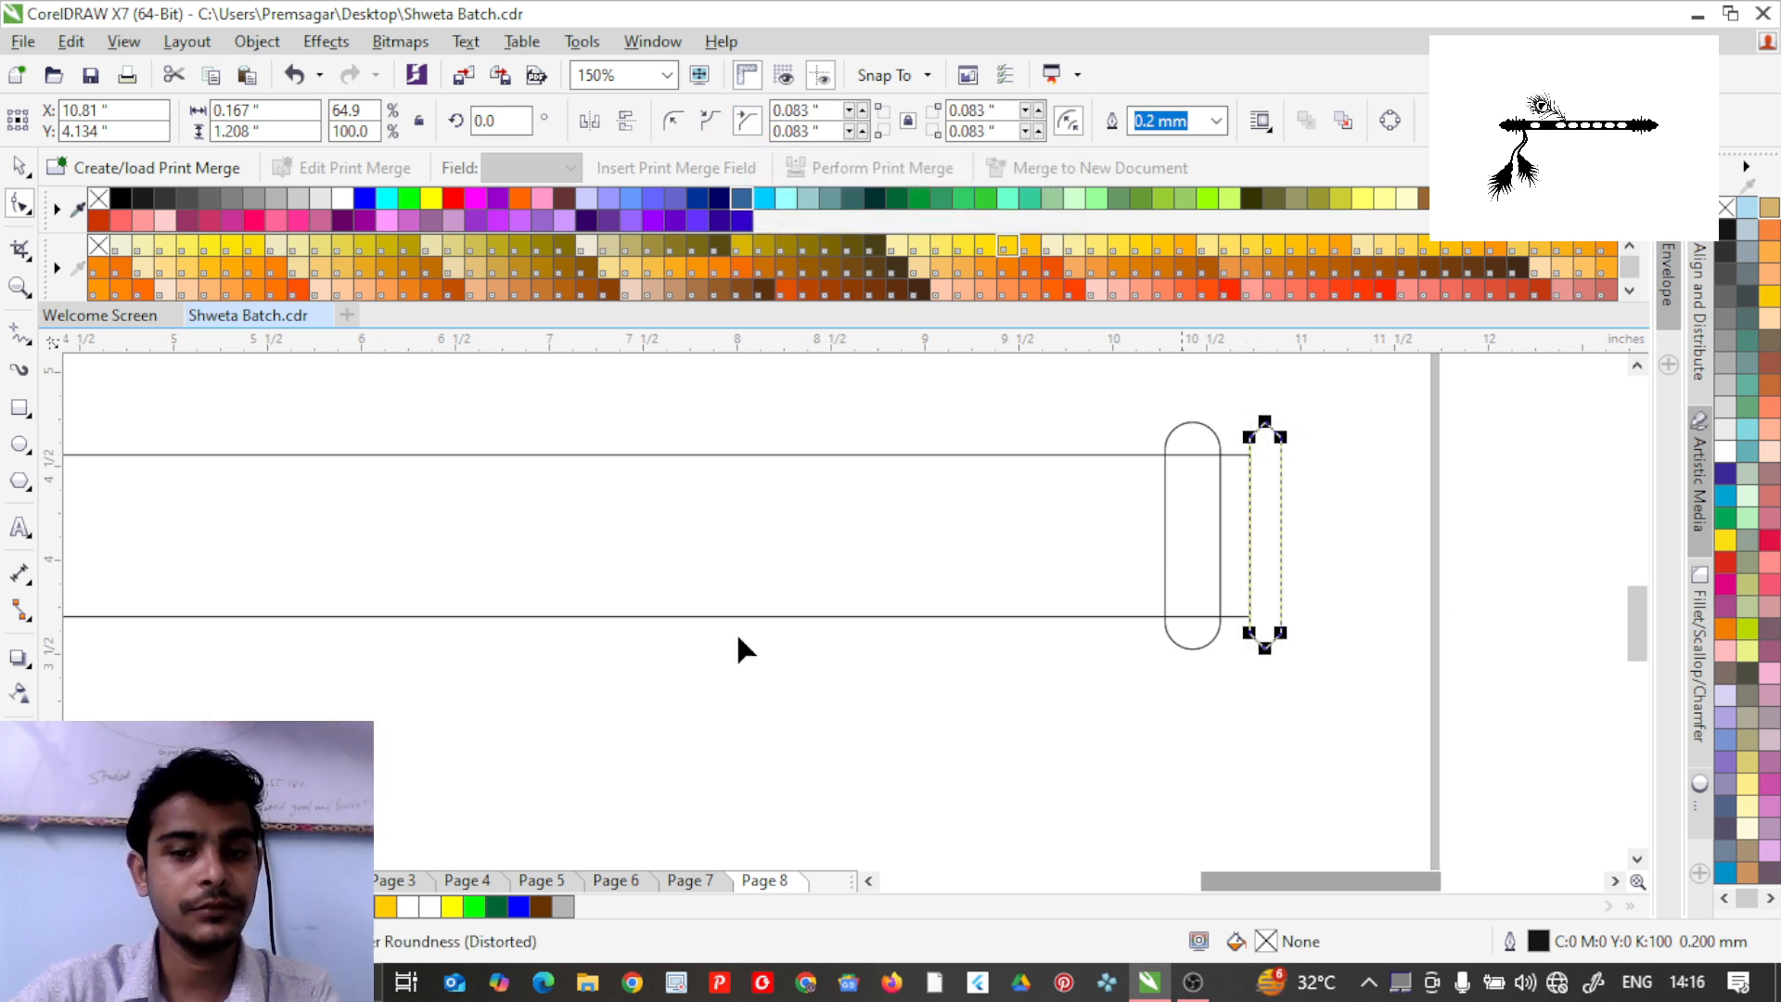
left_click(21, 167)
left_click(1371, 488)
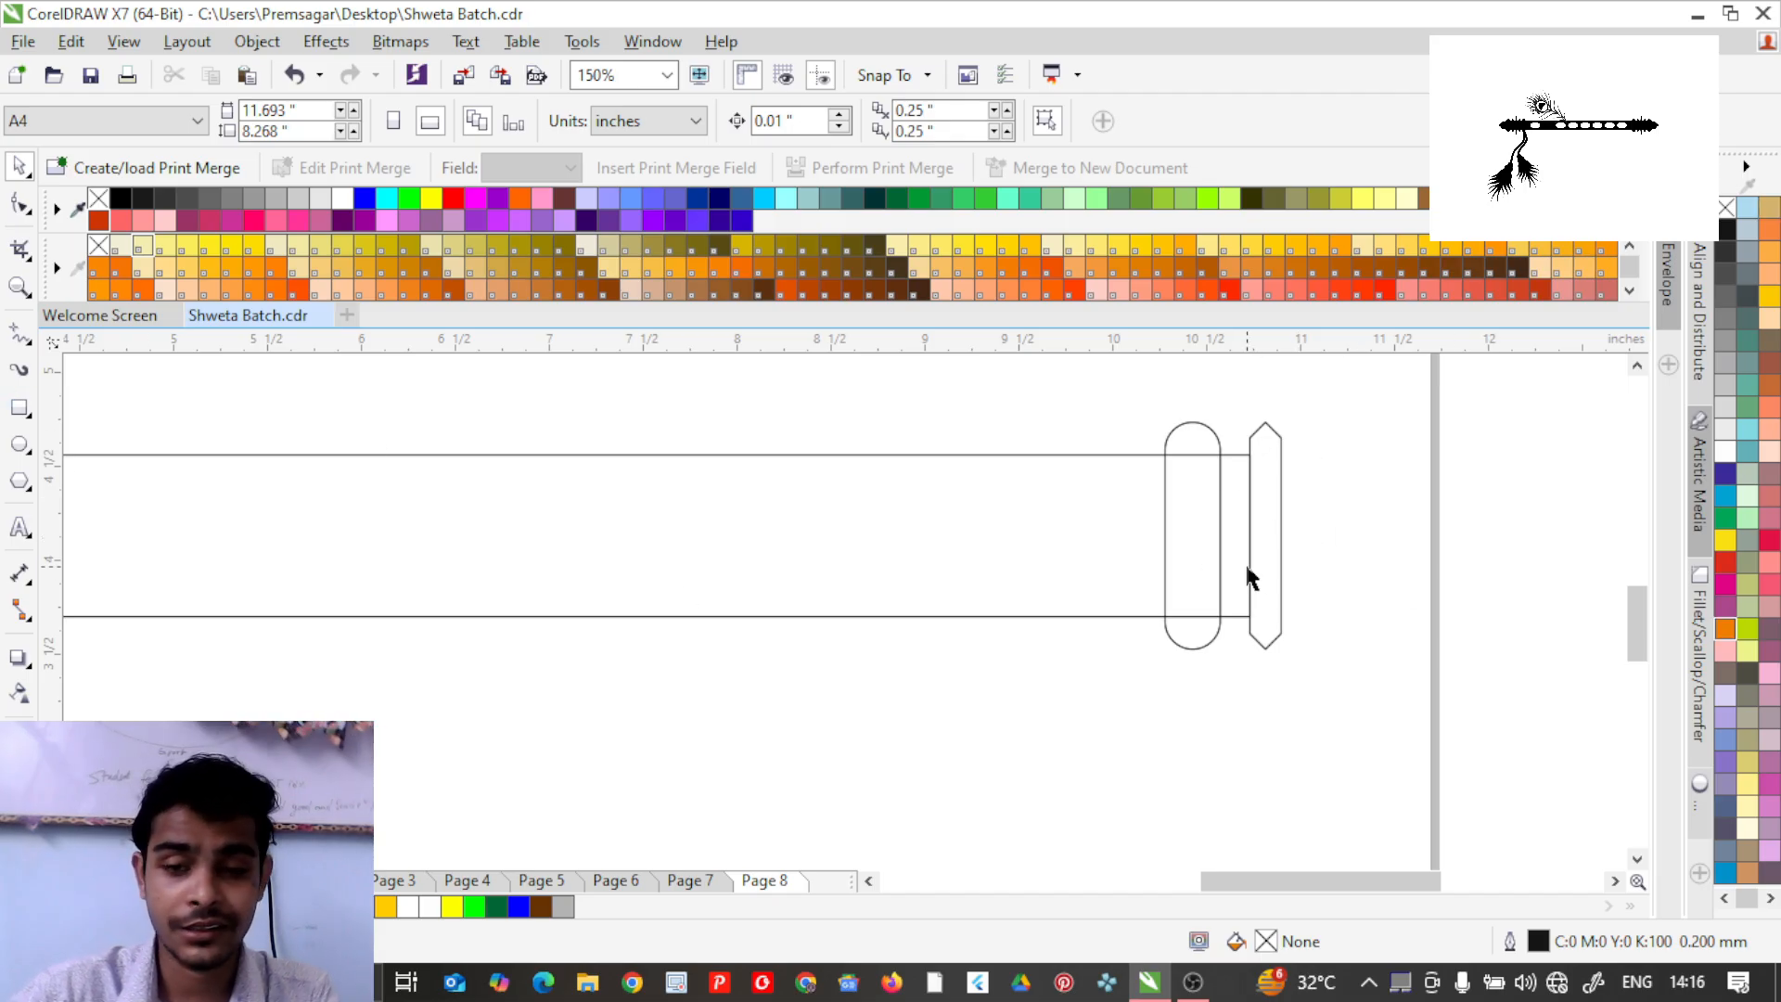
Lengthen the bar symmetrically to about 10.41 in and draw a tall thin ellipse about 0.18 × 1.72 in at its right end.
left_click(1118, 505)
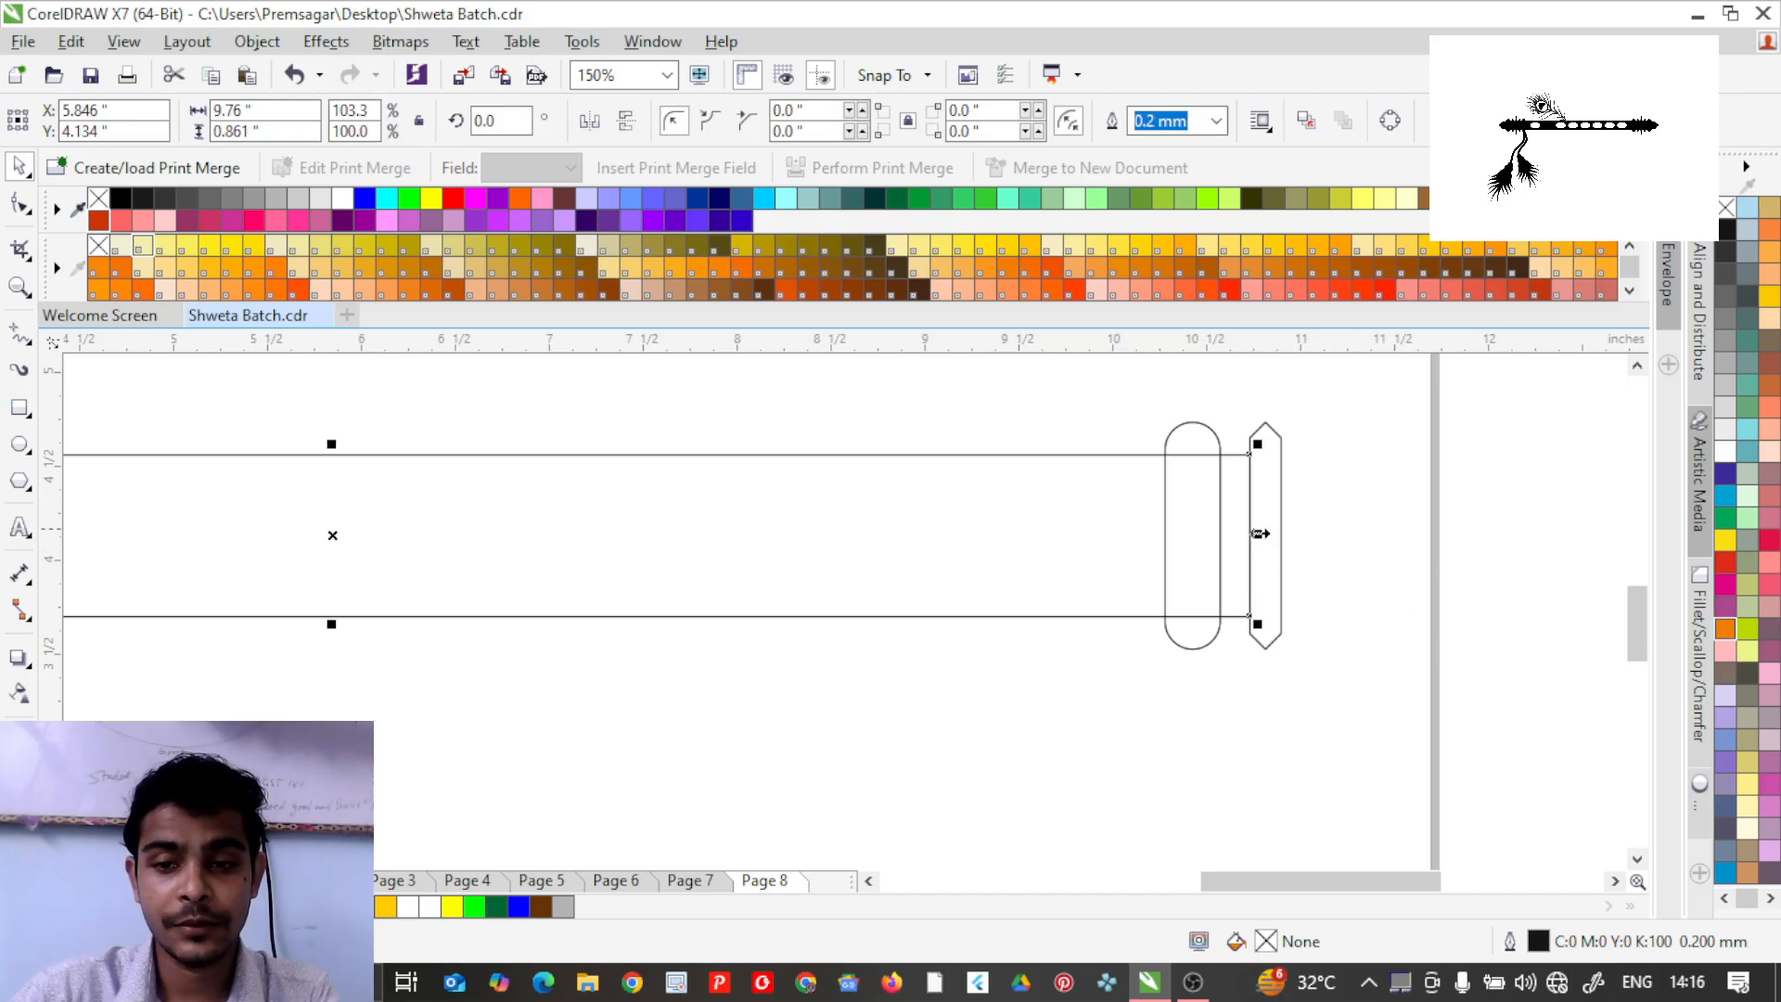
left_click_drag(1262, 535, 1310, 541)
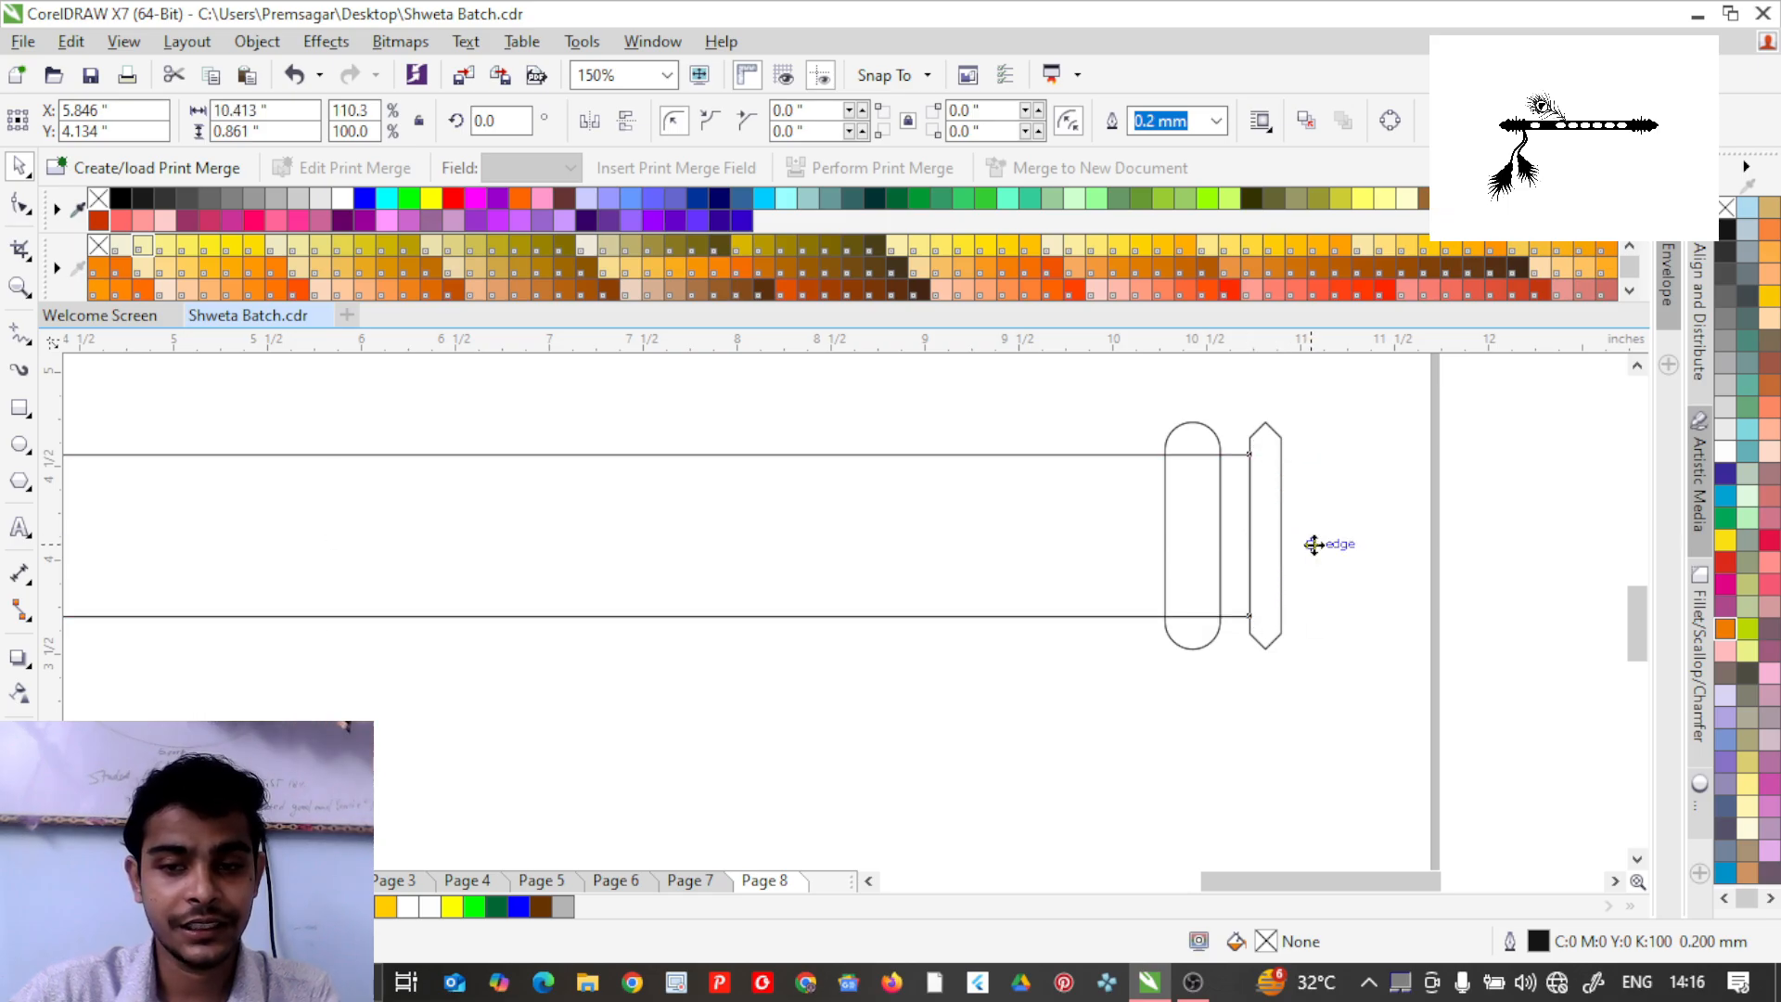
left_click(18, 447)
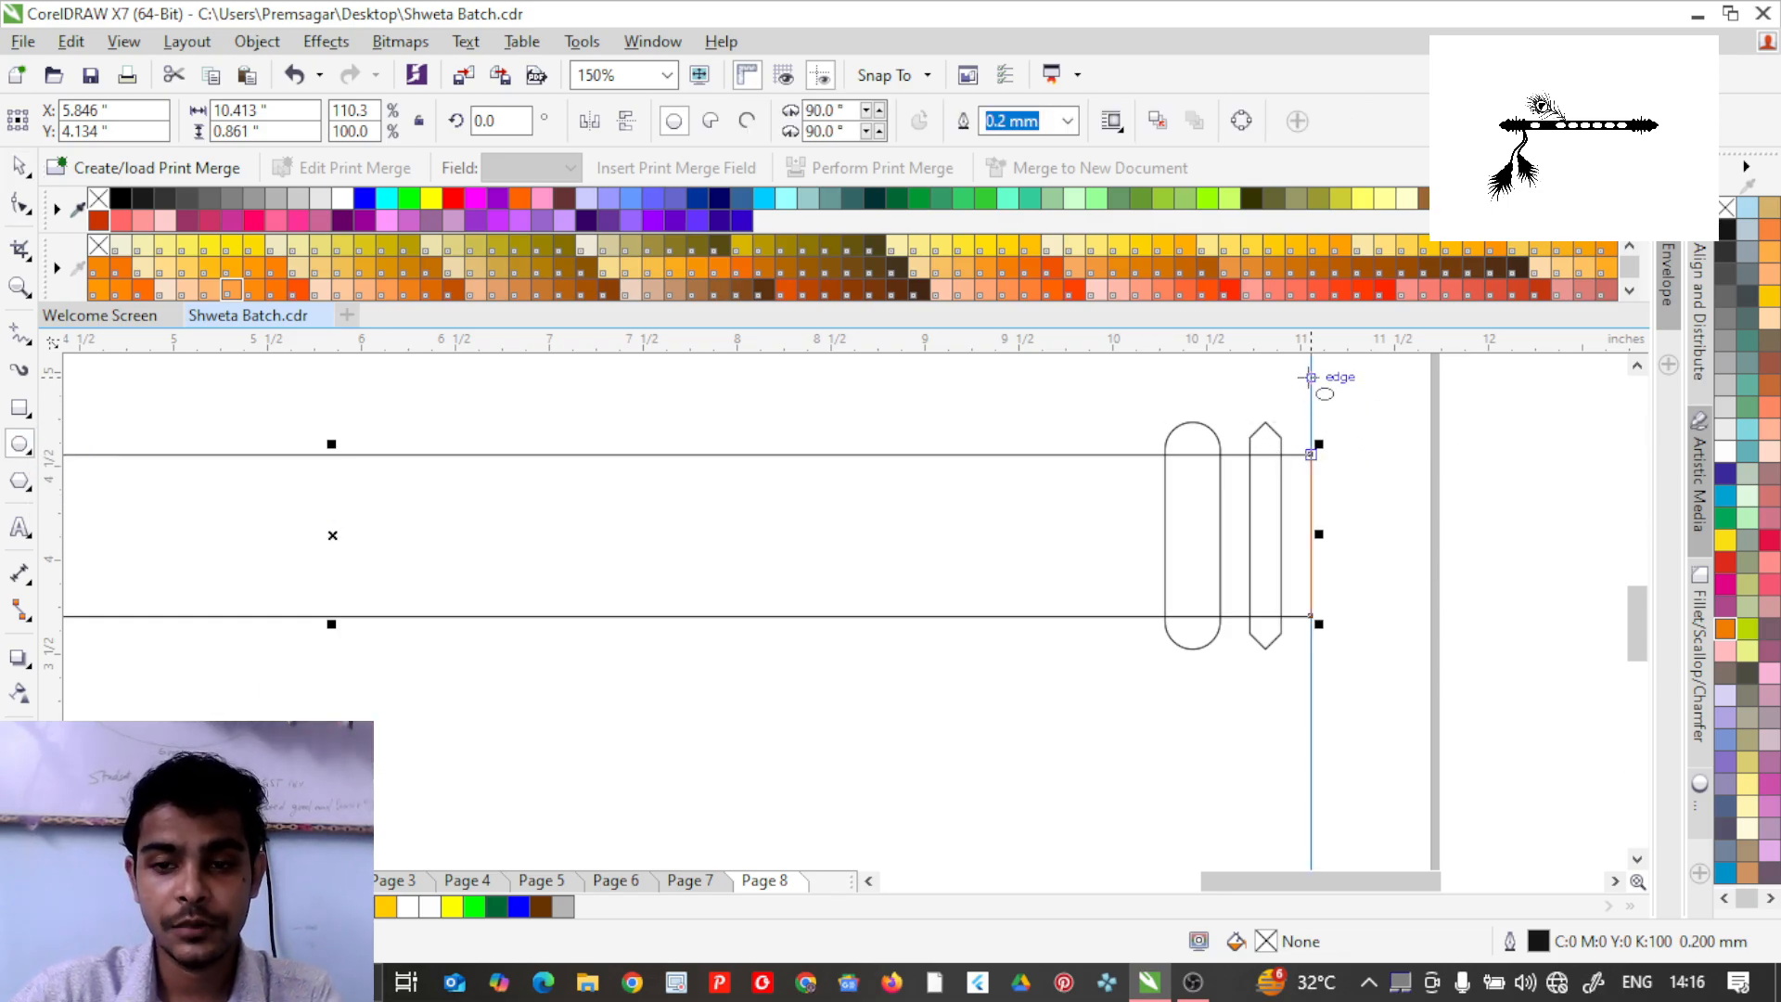
left_click_drag(1313, 372, 1346, 694)
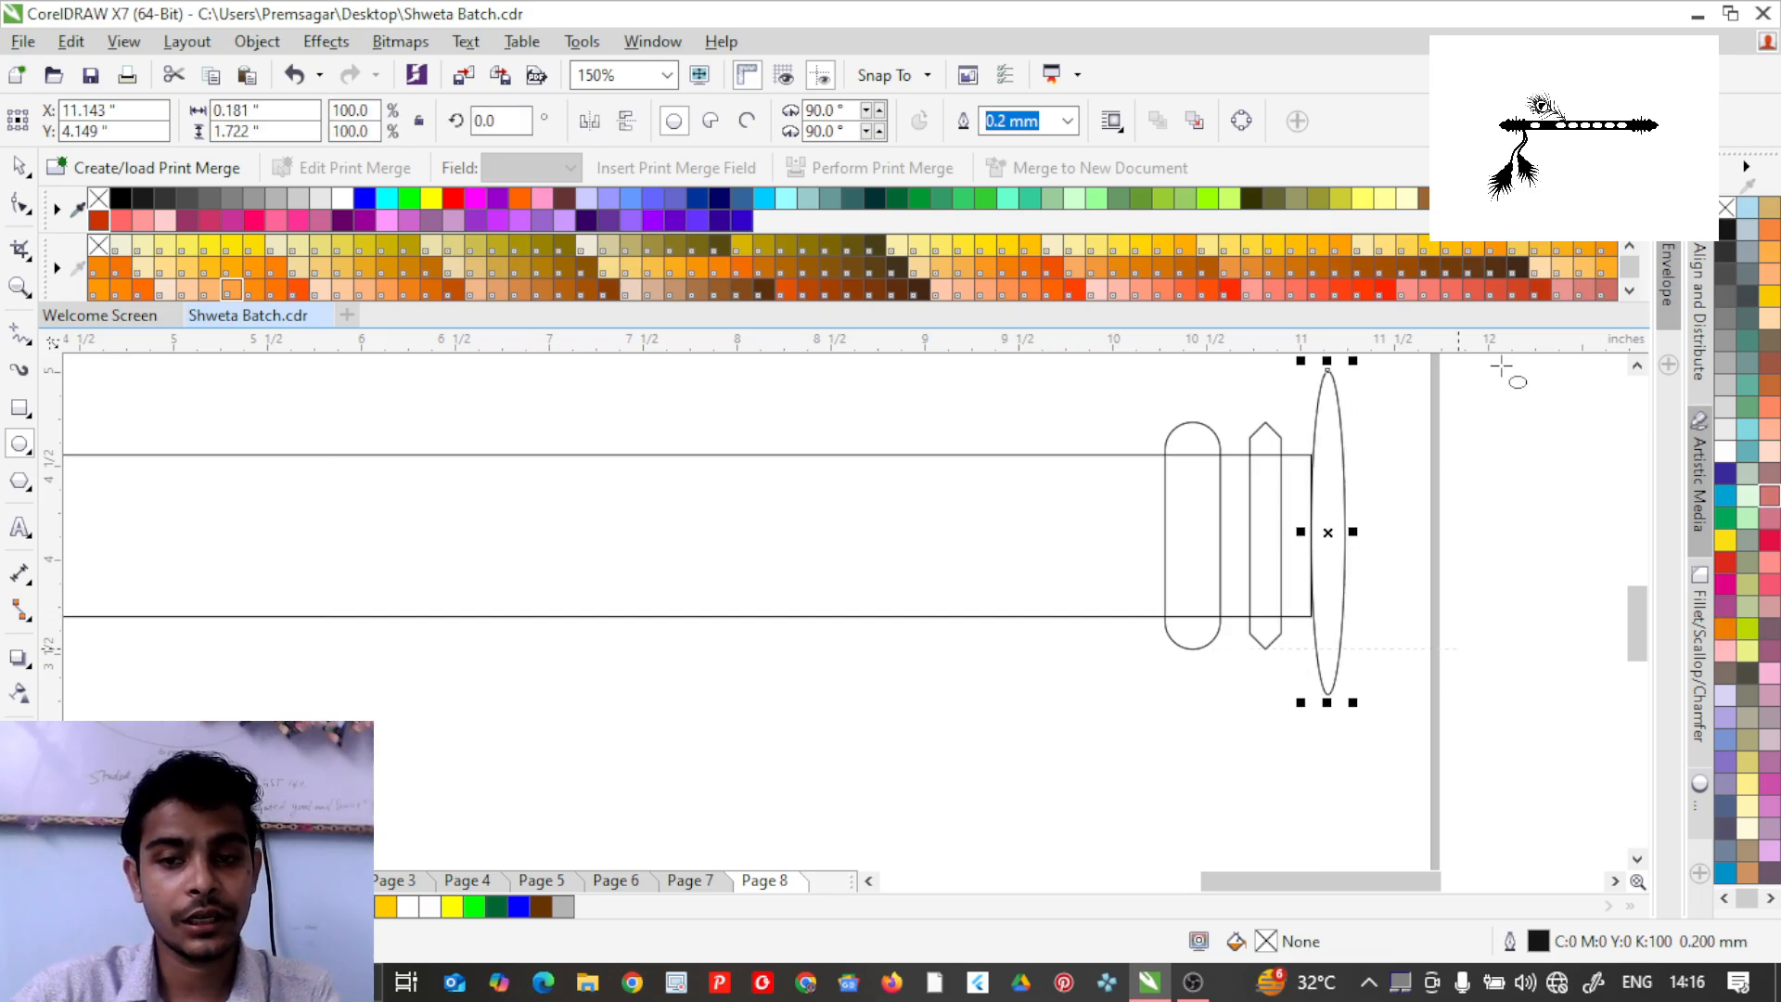
Align the tall ellipse to the bar's horizontal centerline and nudge it 0.02 in left over the bar's end.
left_click(21, 167)
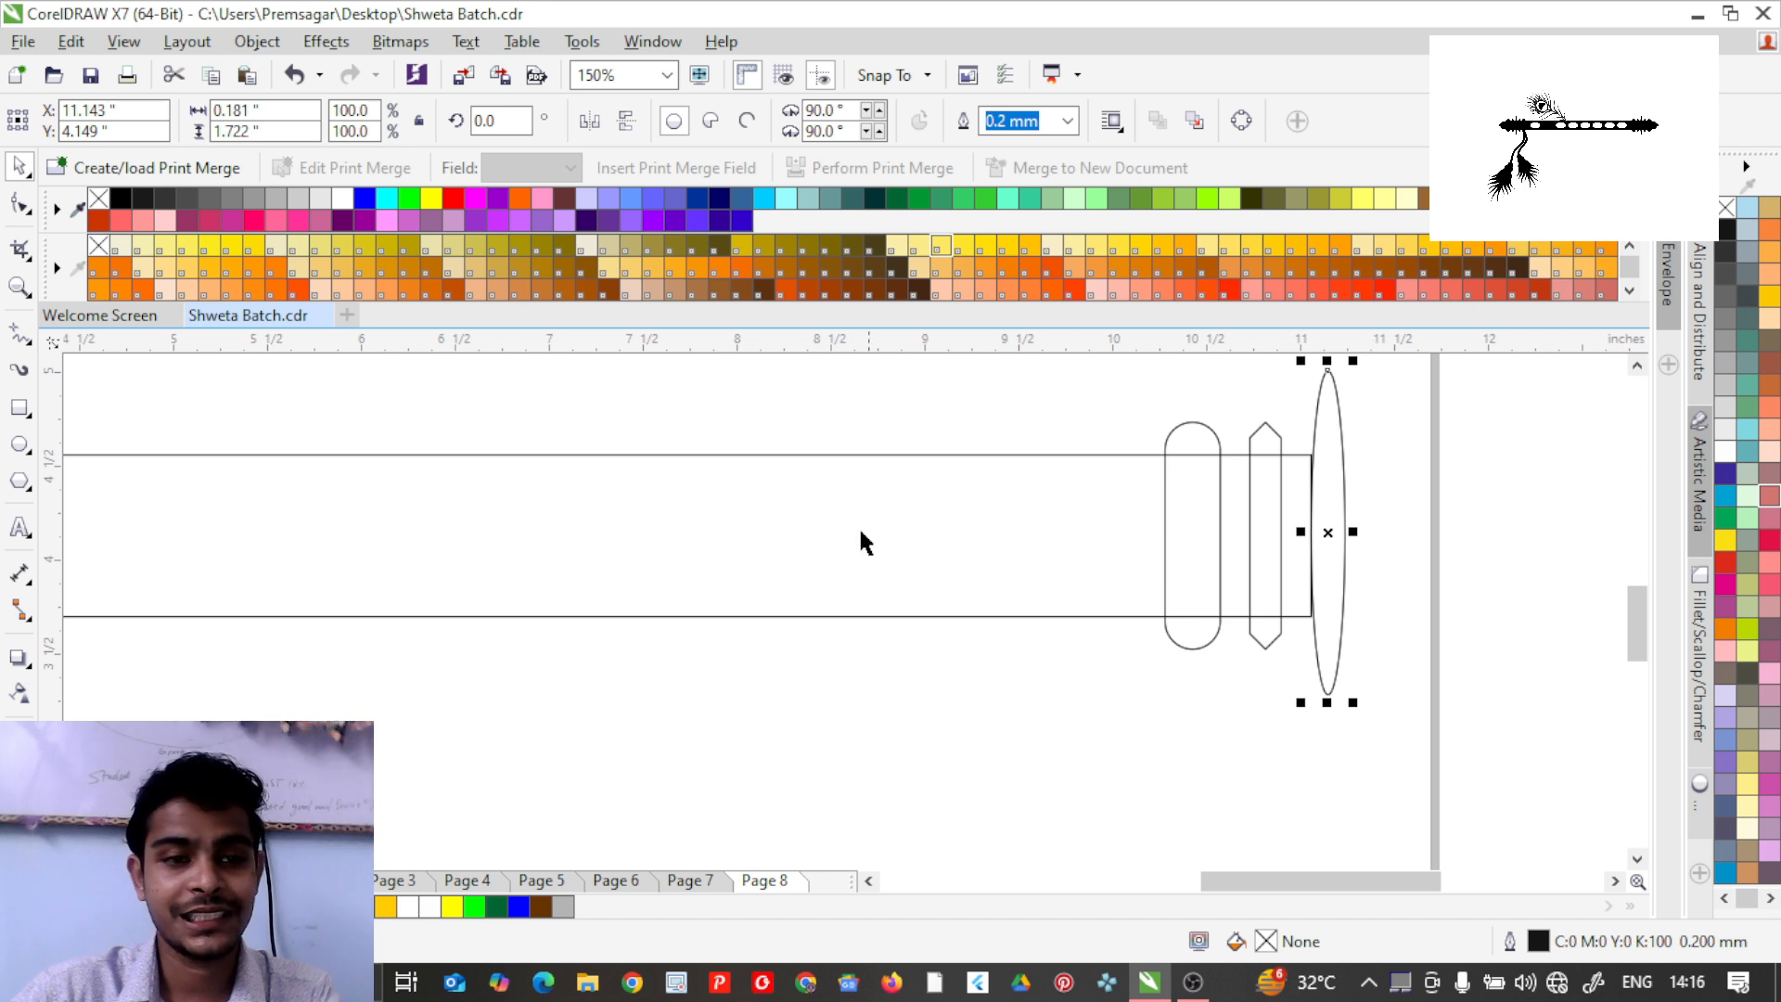
left_click(955, 533, "shift")
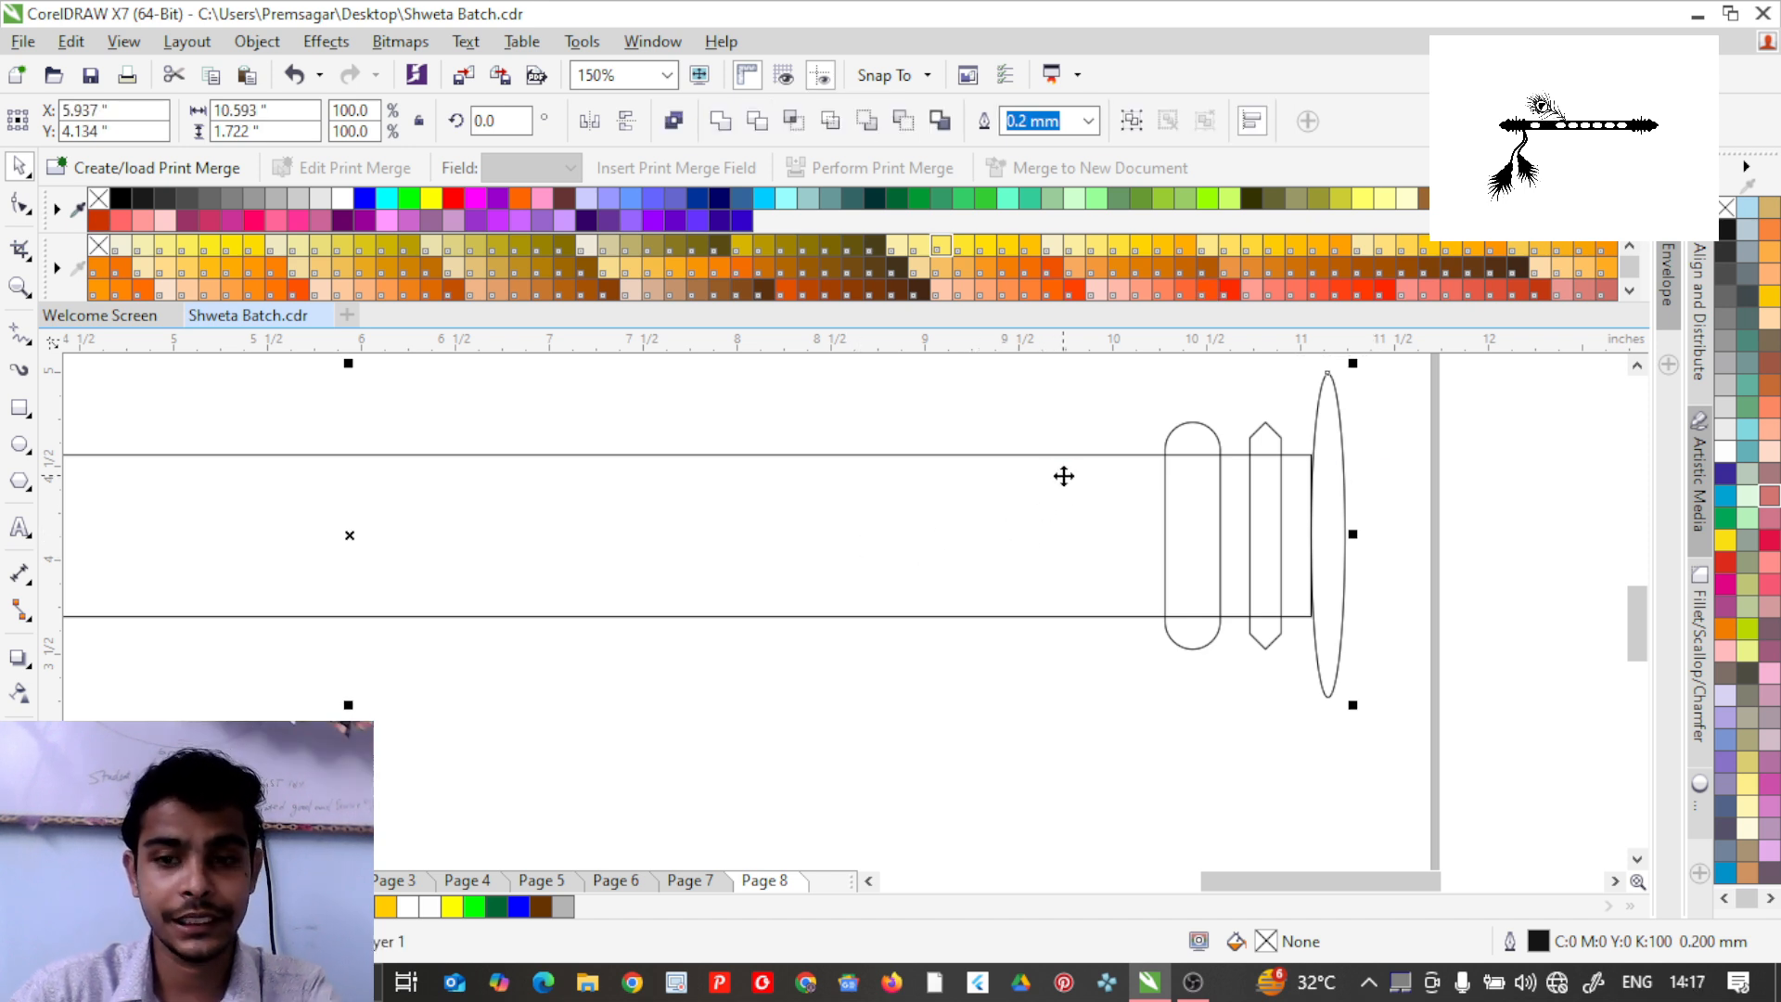
left_click(1368, 494)
scroll(1367, 494, "up", 1)
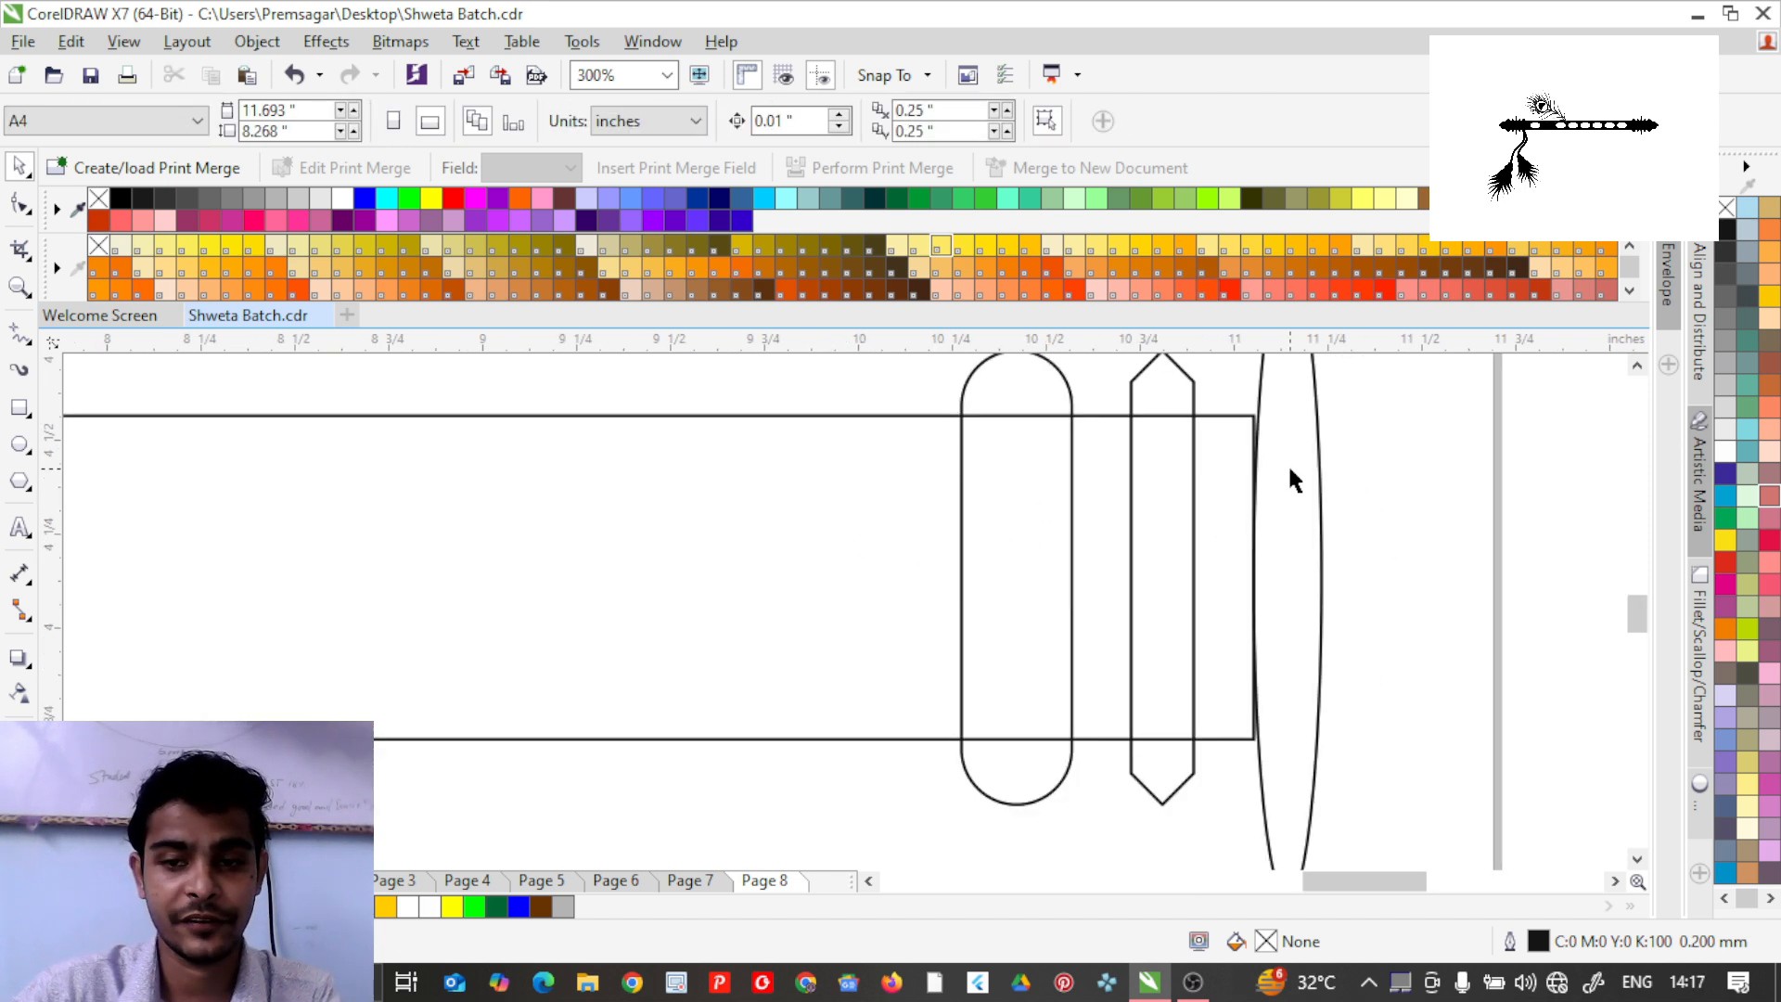
left_click(1318, 501)
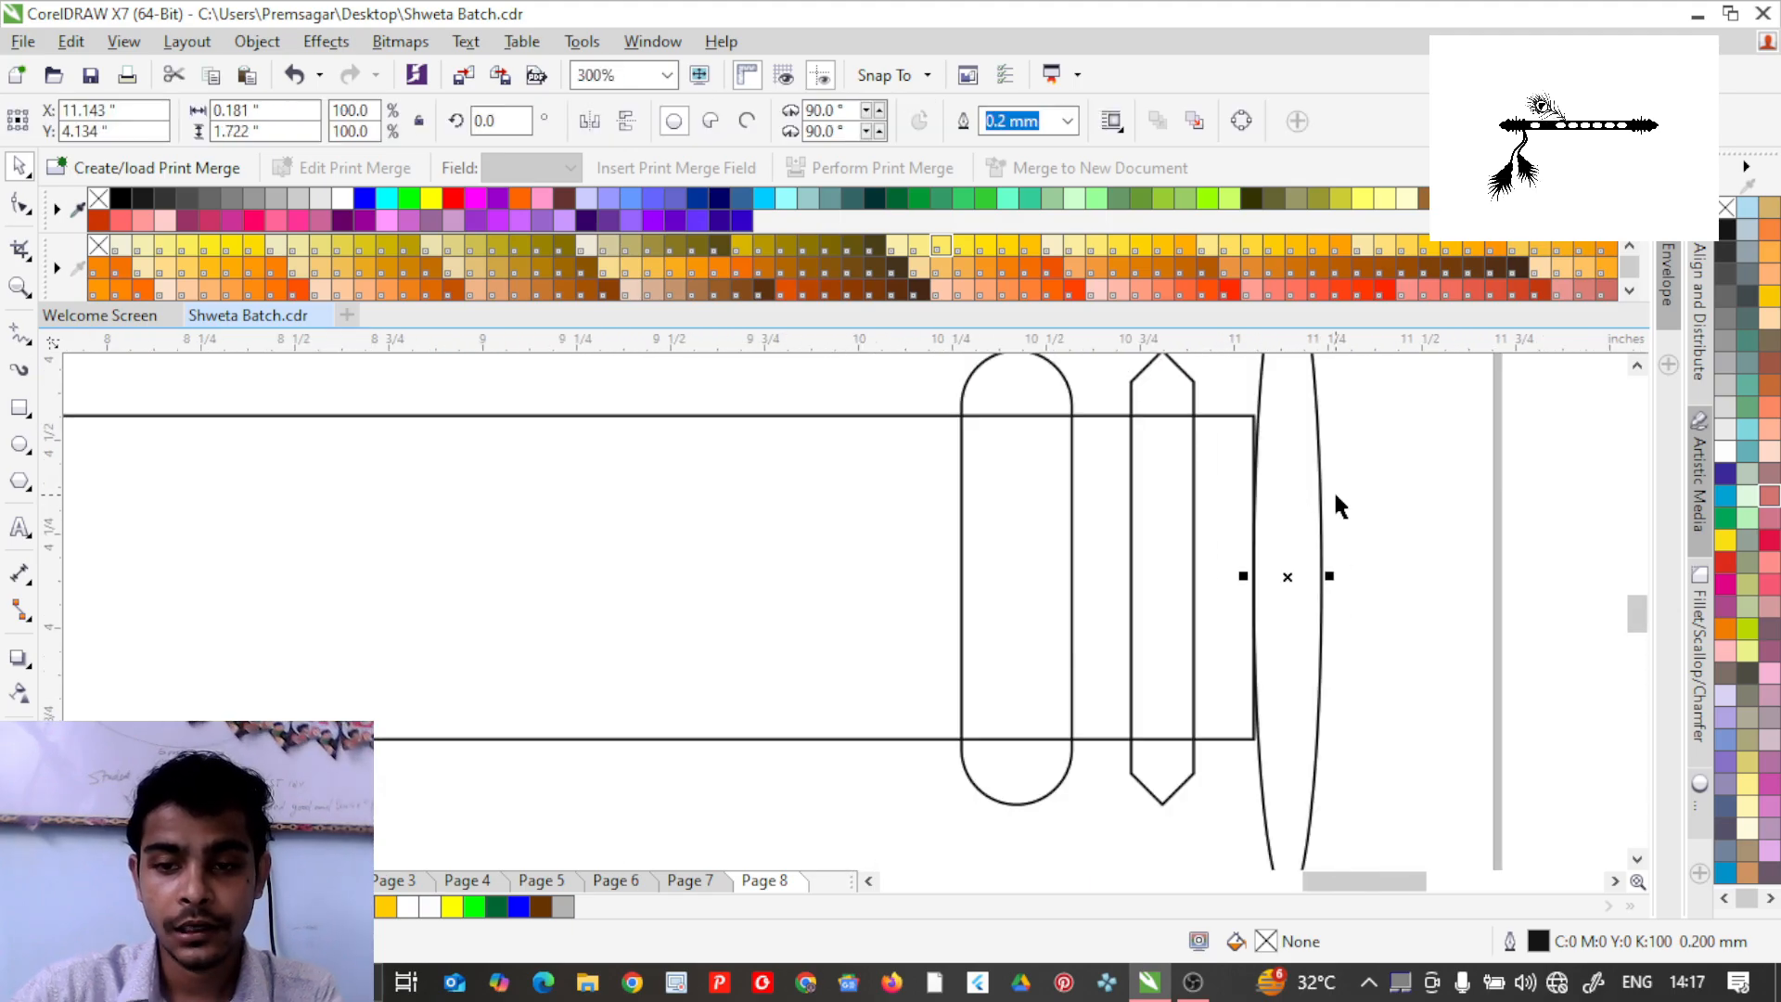
key("Left")
key("Left")
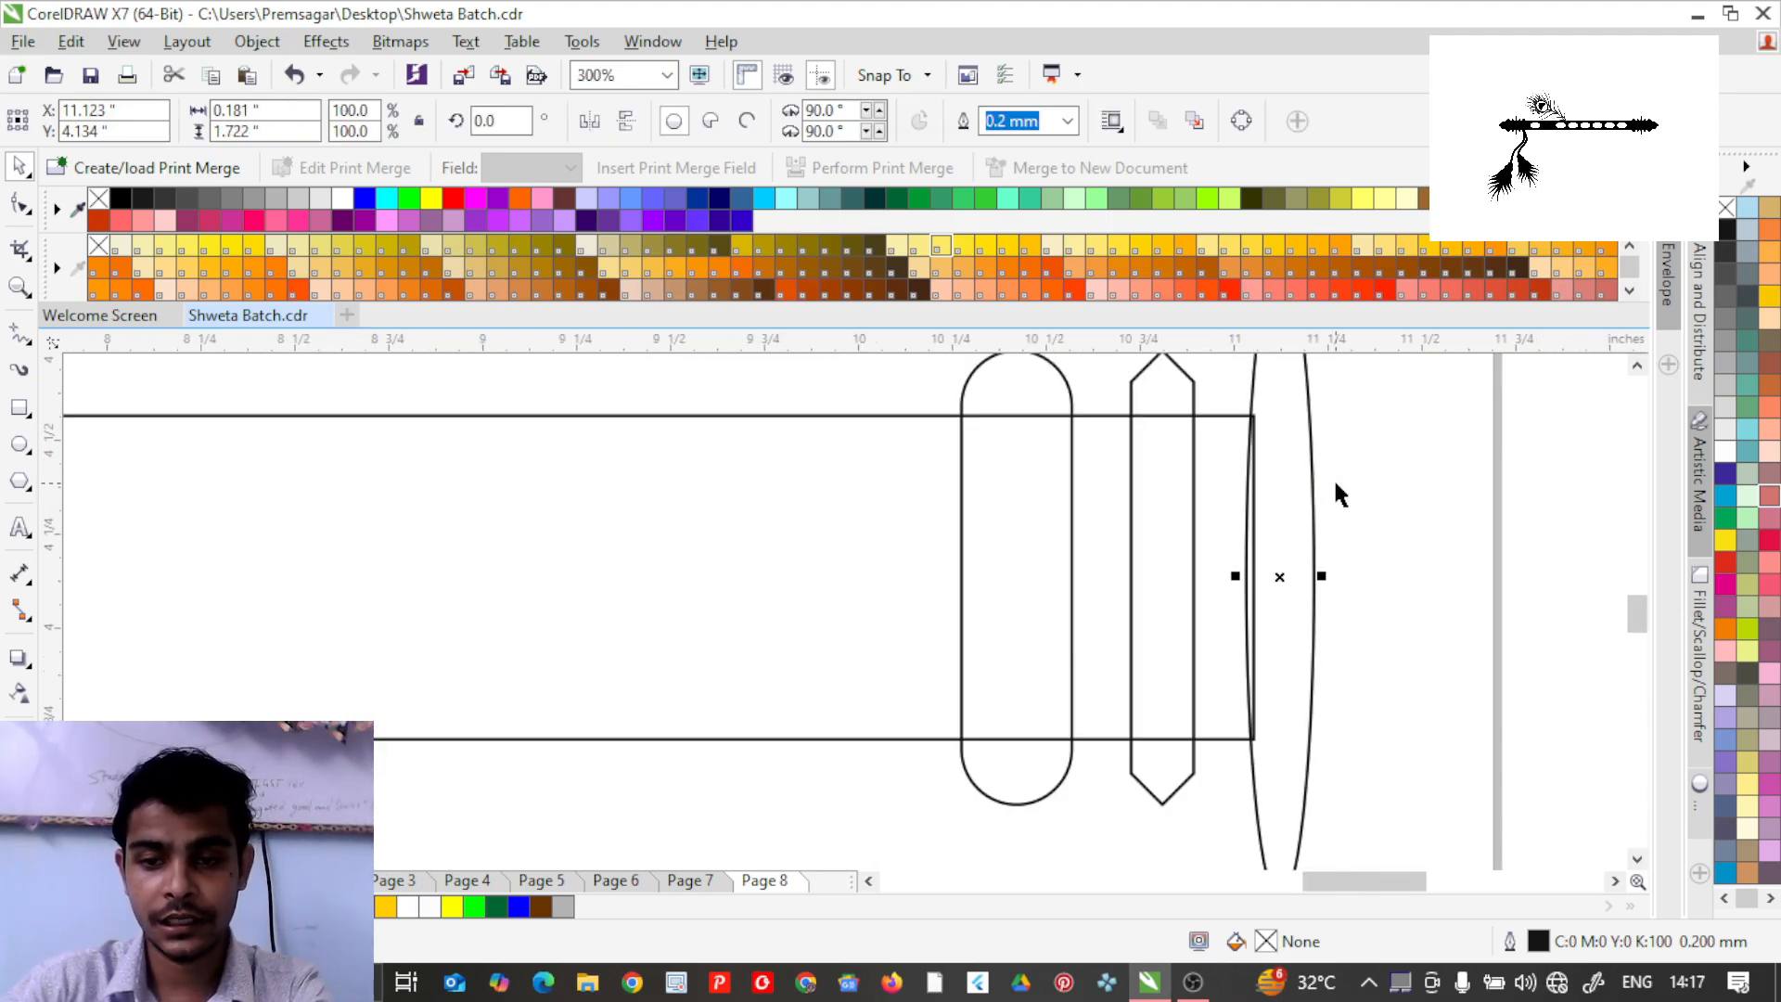
Lengthen the bar symmetrically beyond the ellipse to about 11.65 in.
scroll(1324, 492, "down", 1)
scroll(1355, 514, "down", 1)
scroll(1355, 512, "up", 1)
left_click(1266, 517)
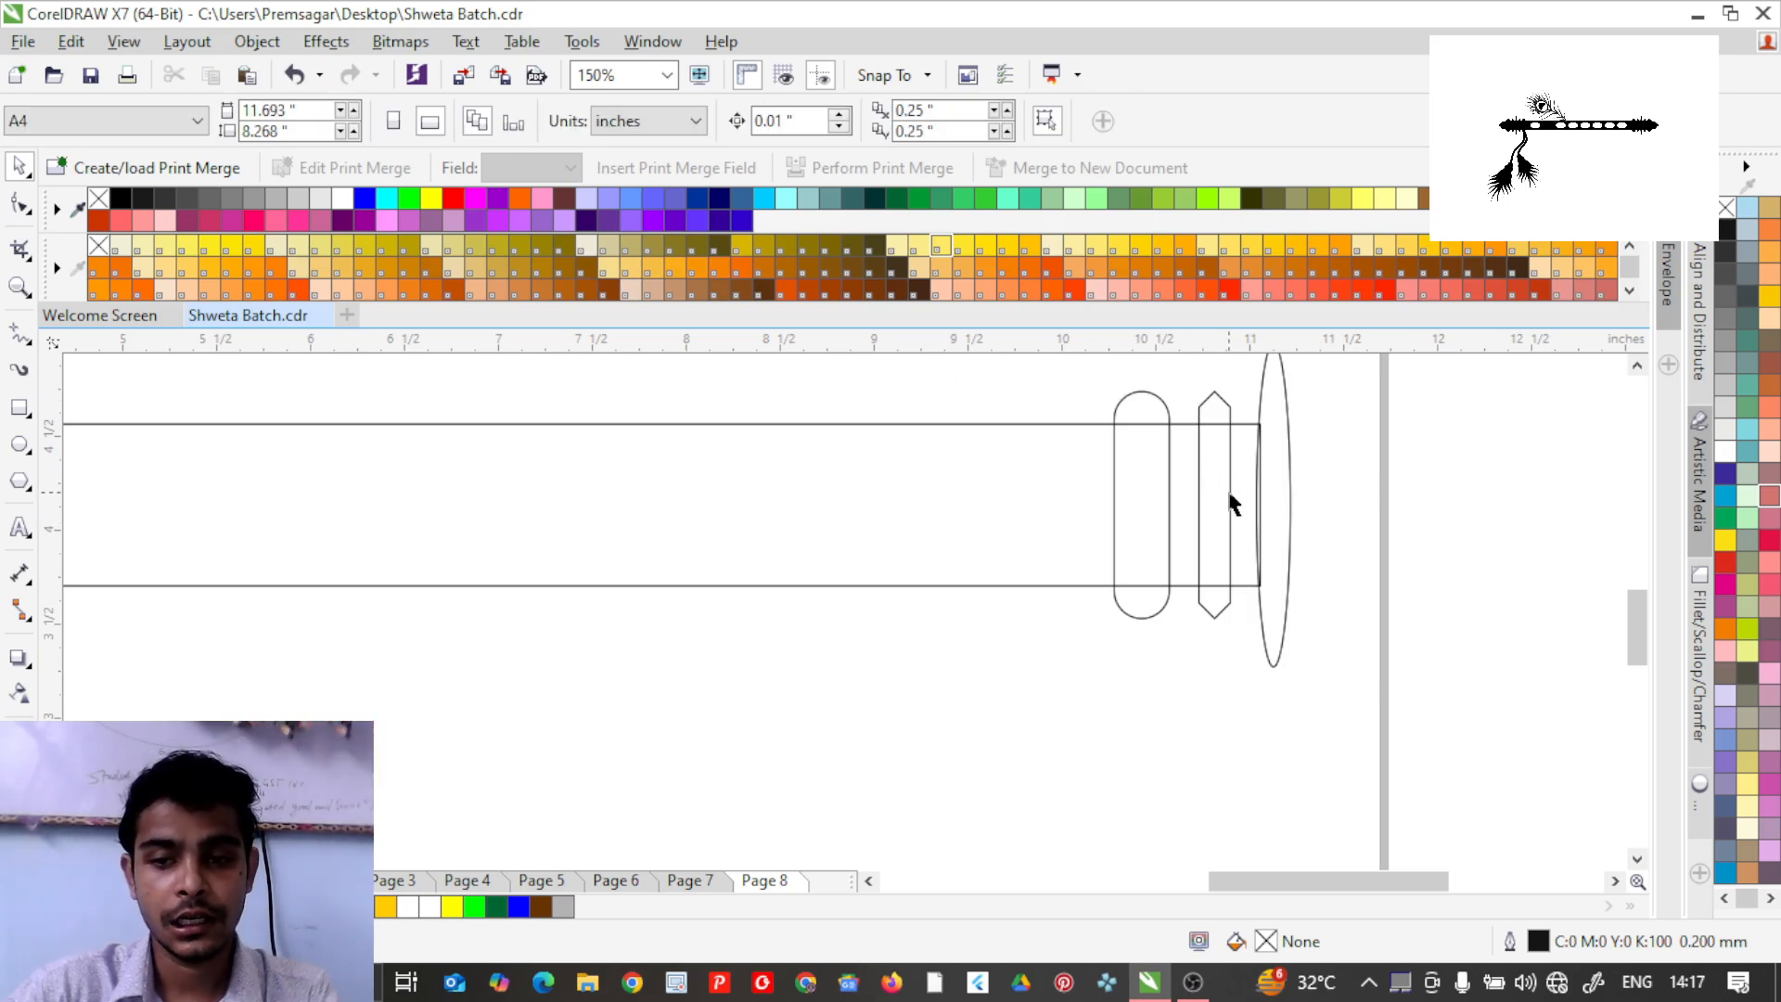
left_click(1252, 454)
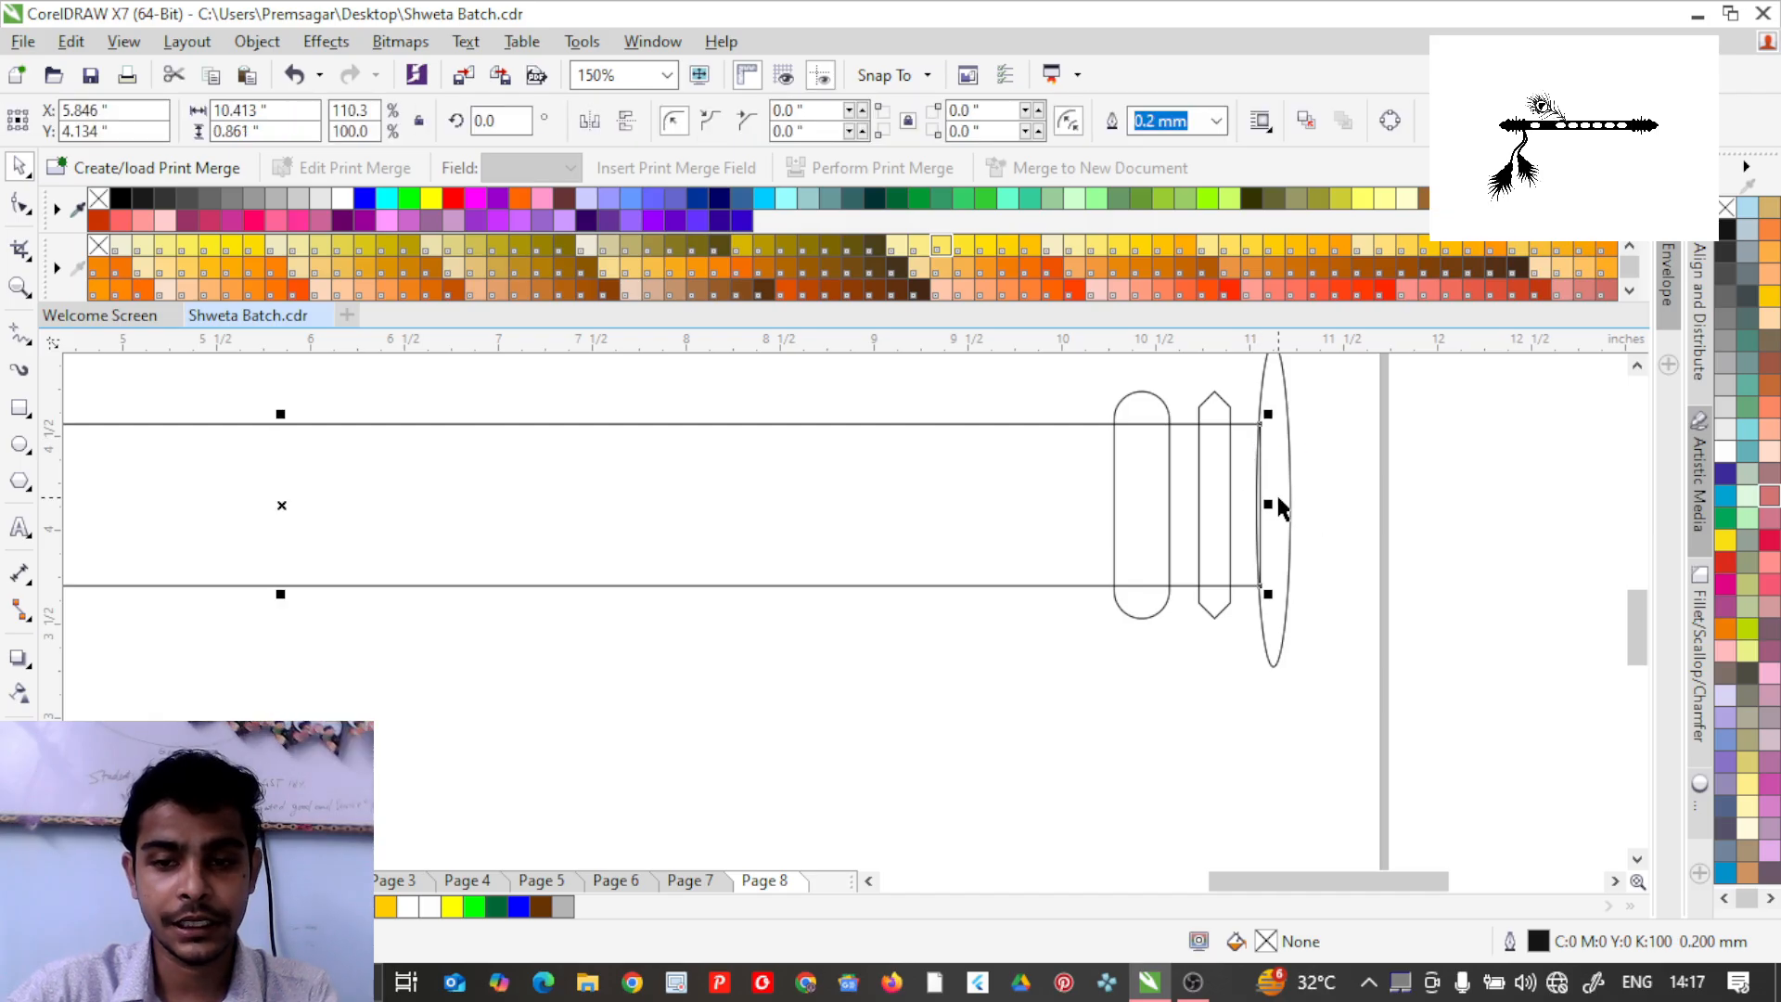
left_click_drag(1268, 503, 1390, 519)
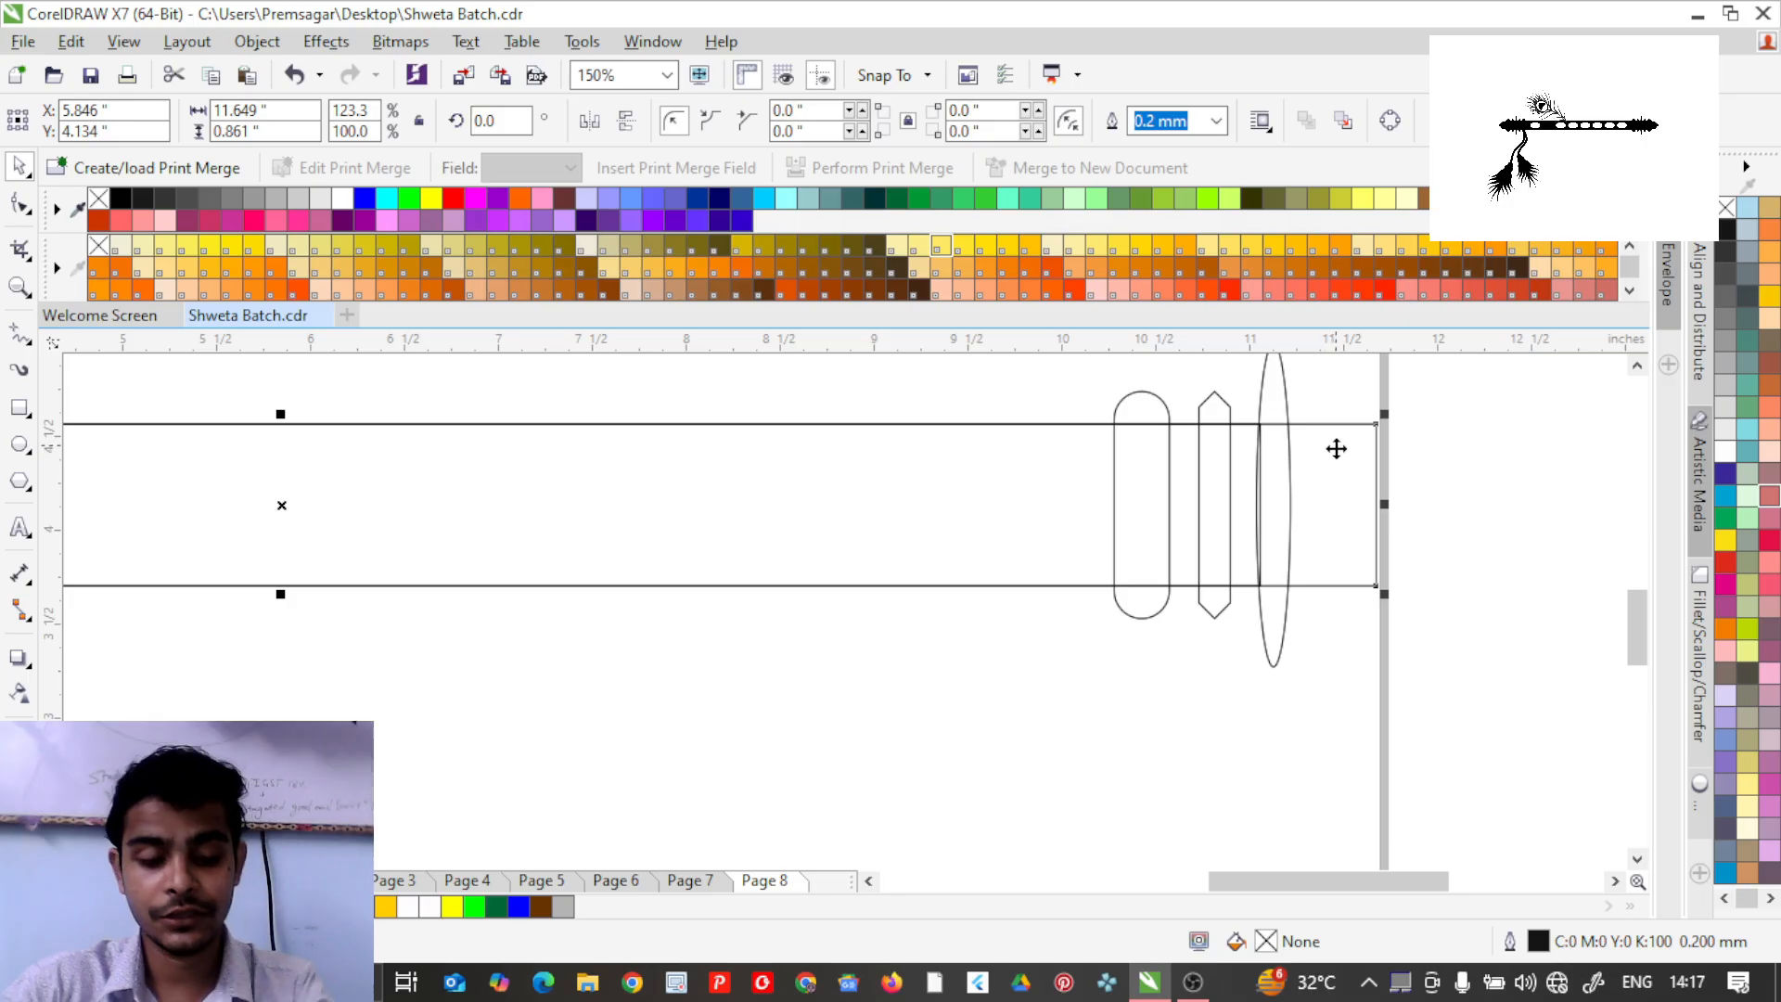
Undo the bar's conversion to curves and its last symmetrical lengthening.
key("ctrl+q")
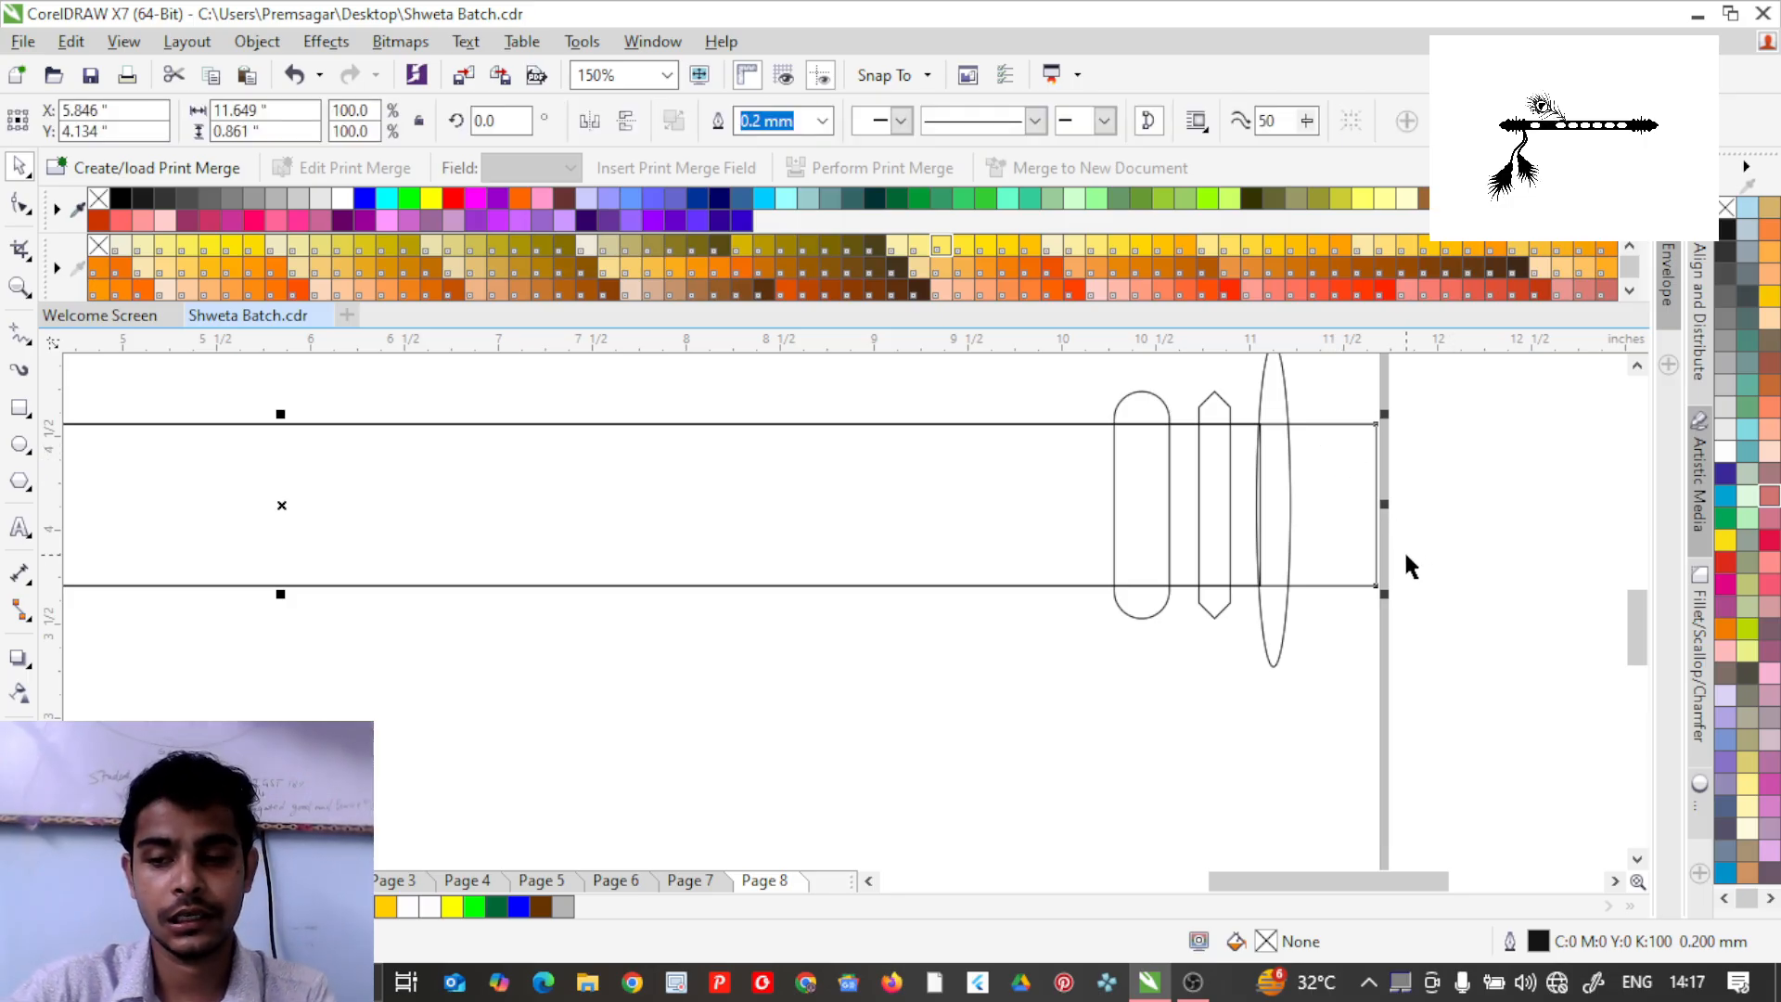
left_click(1210, 409)
scroll(1234, 501, "up", 1)
scroll(1159, 492, "down", 1)
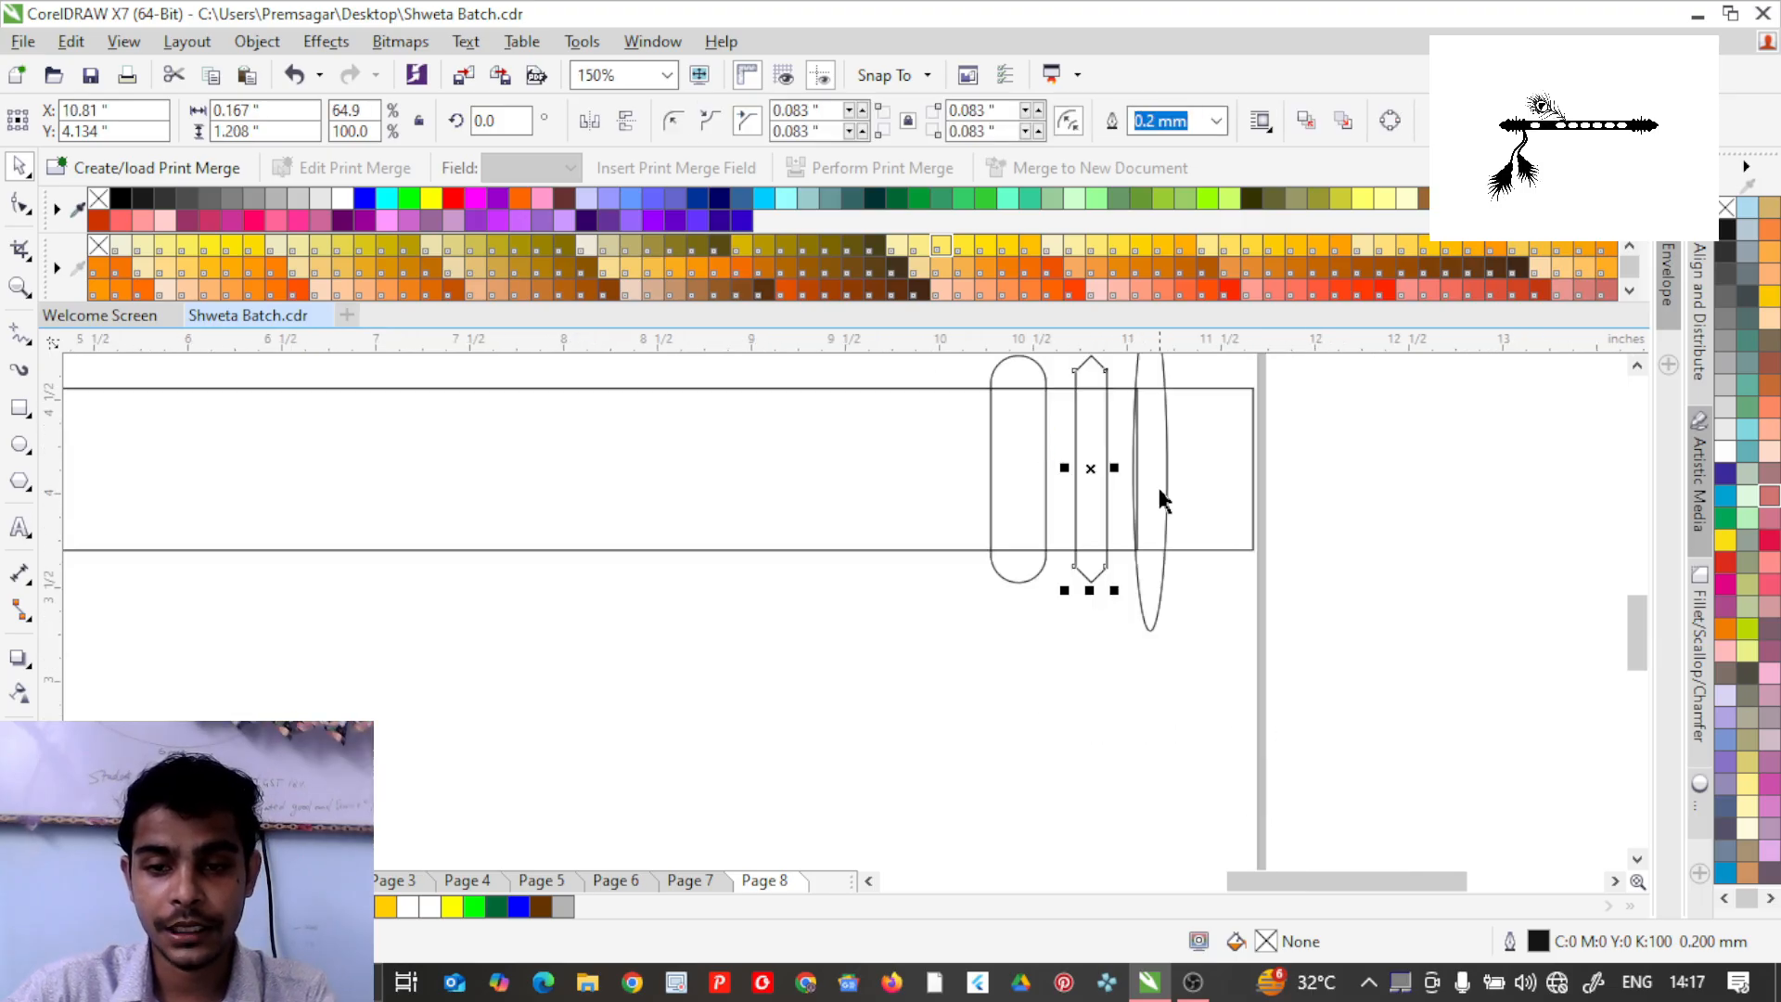
scroll(1127, 425, "up", 1)
key("ctrl+z")
key("ctrl+z")
scroll(1122, 498, "up", 1)
scroll(631, 556, "down", 2)
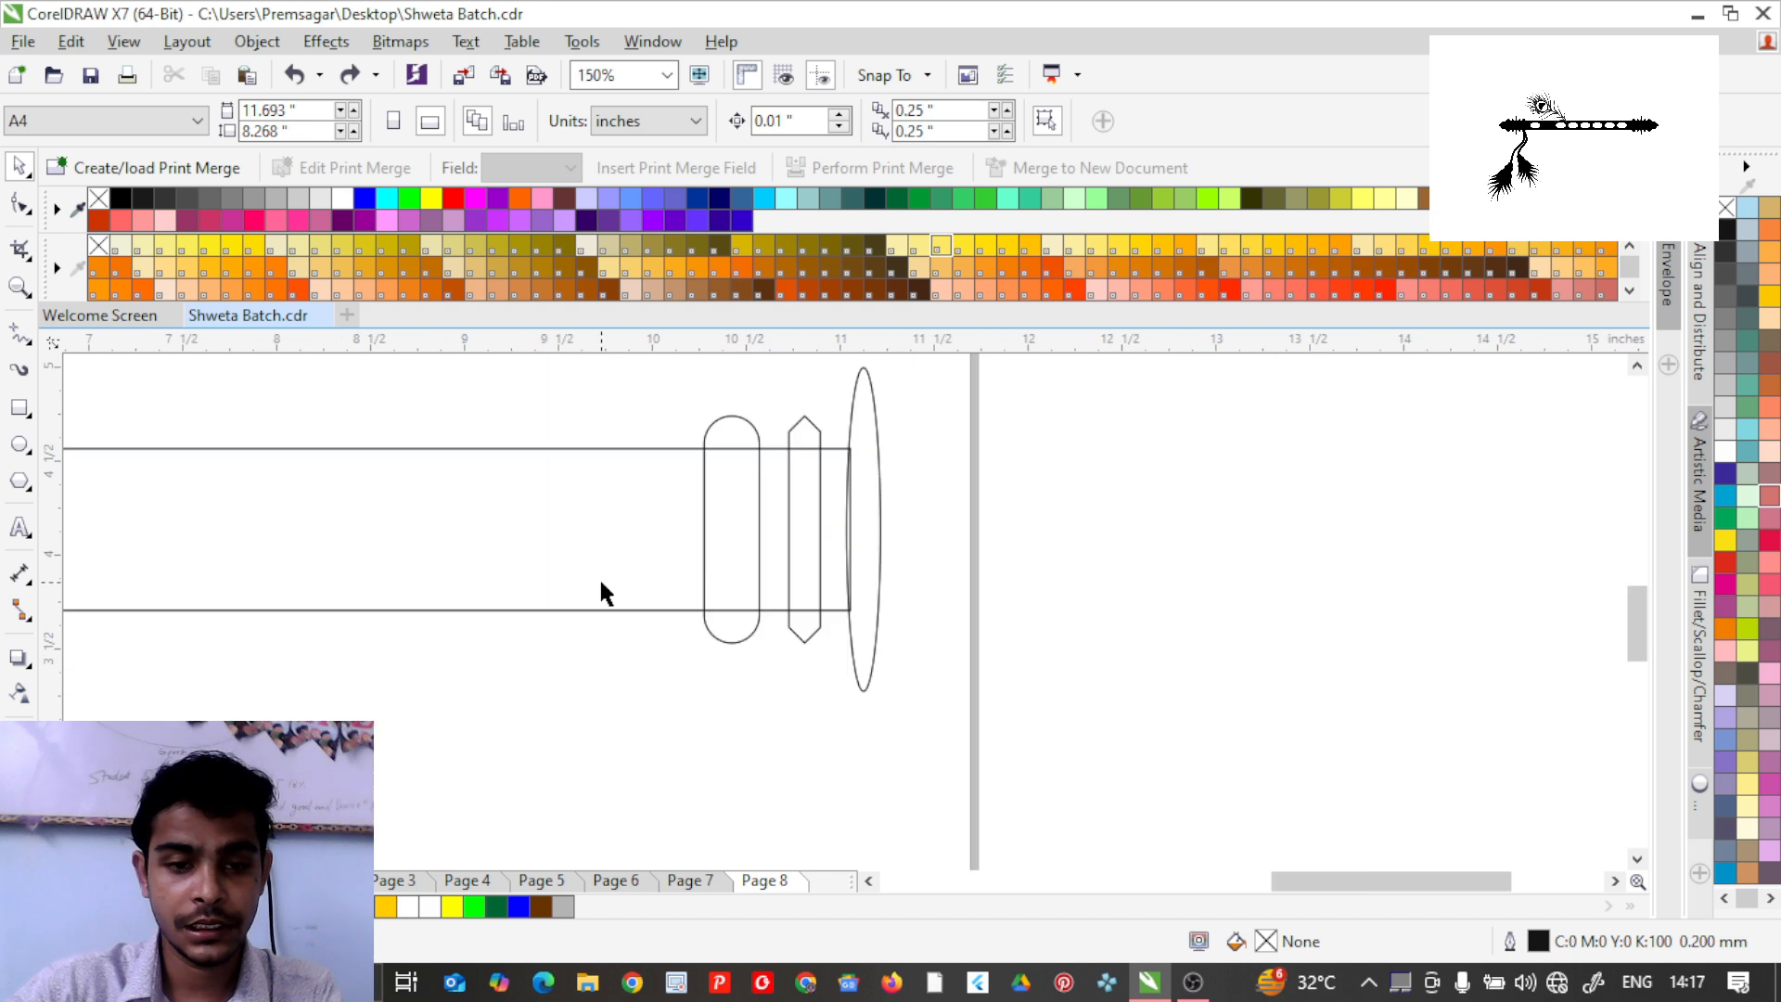
Lengthen the bar at its right end to about 10.78 in and place a copy of the pointed band over that end.
left_click_drag(859, 527, 930, 537)
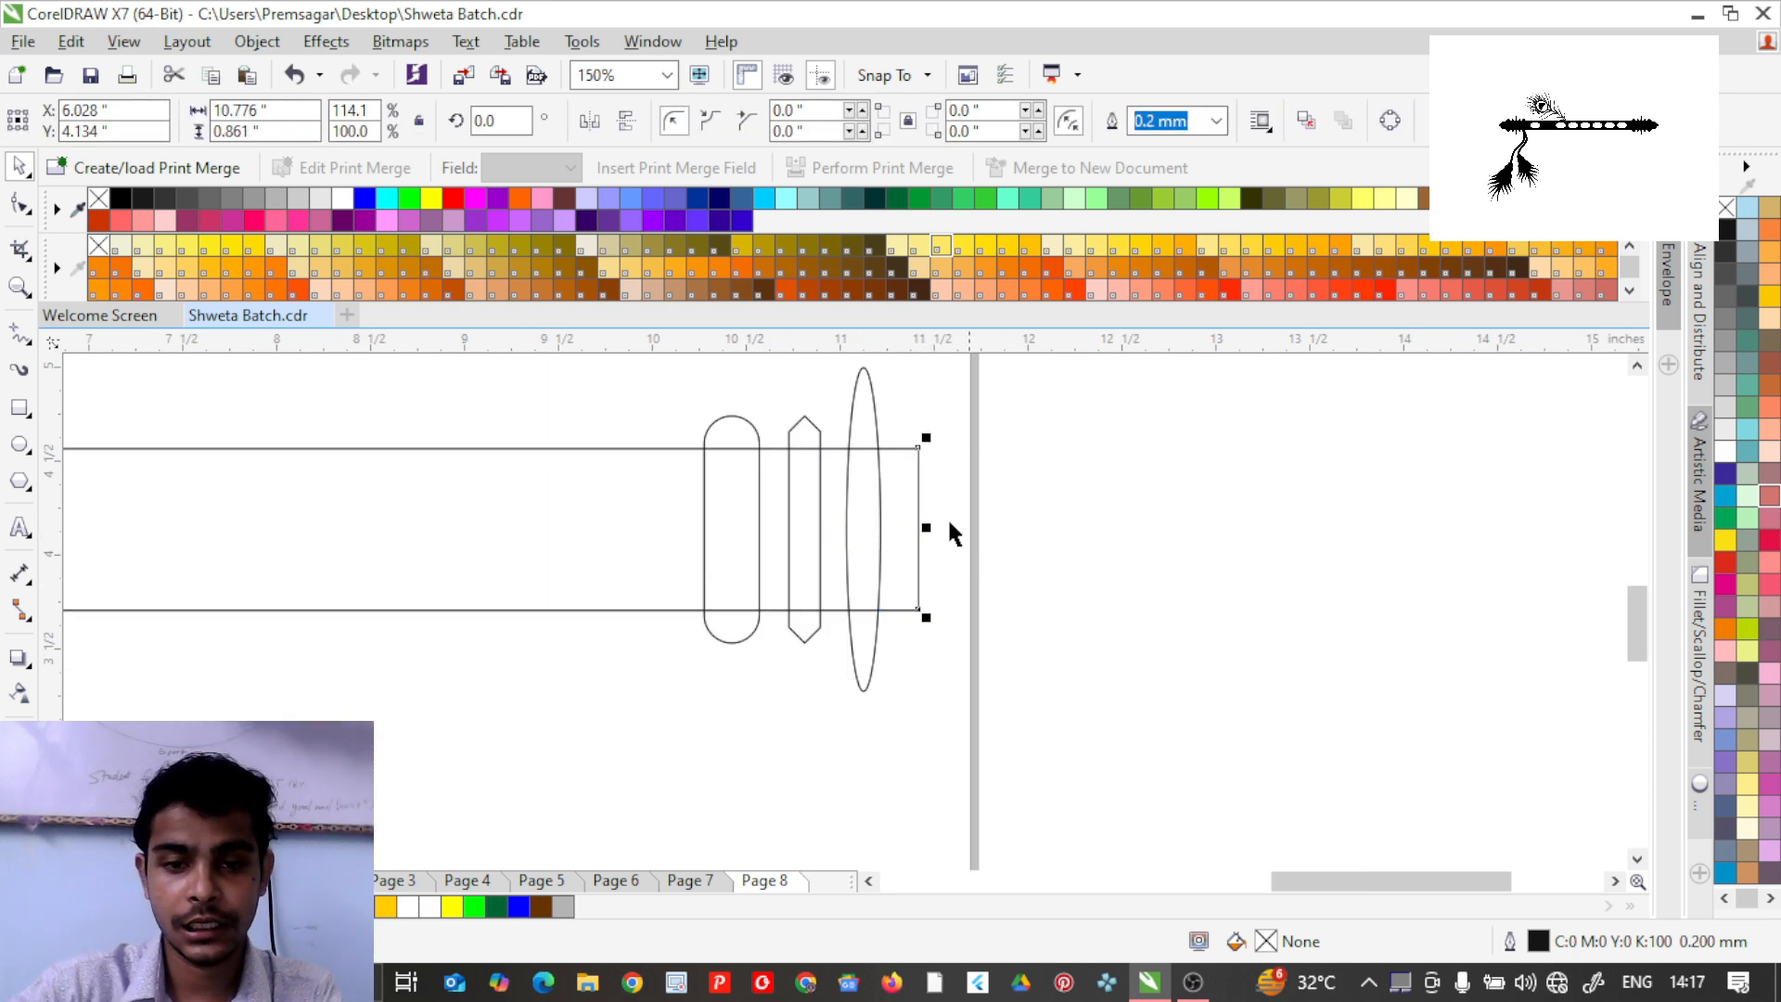
left_click(801, 506)
left_click_drag(801, 506, 918, 501)
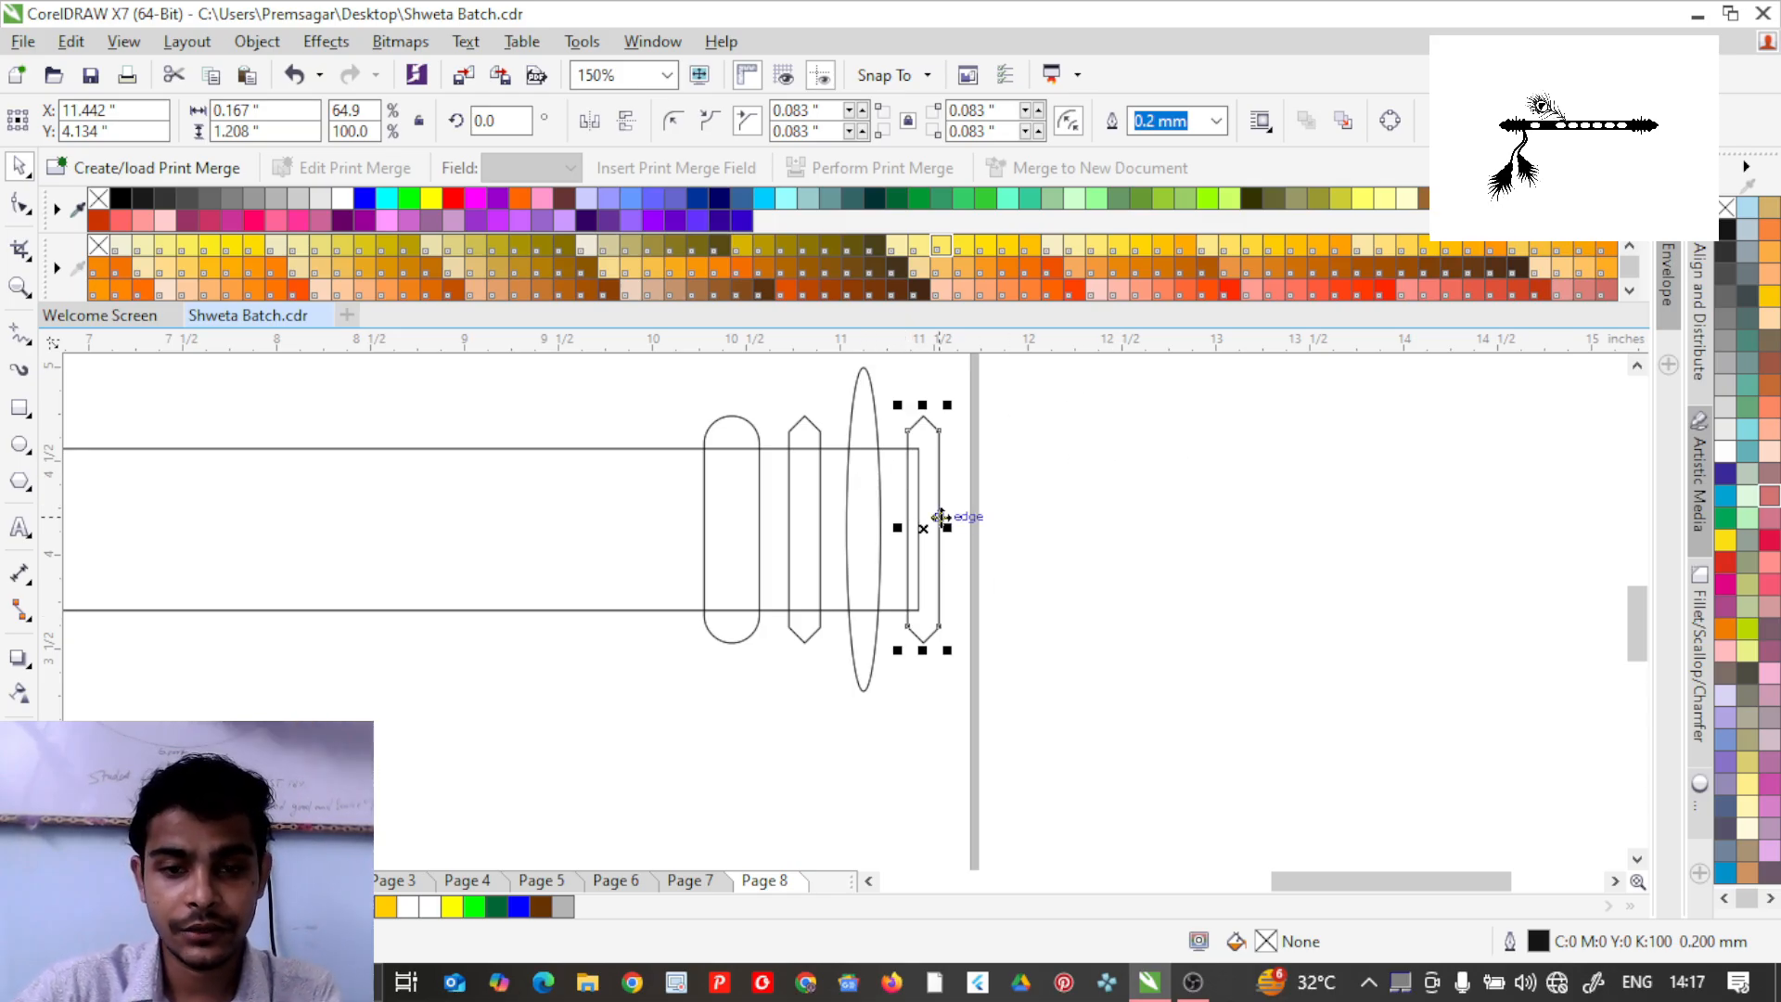
Copy the tall thin ellipse to the right of the new pointed band and resize the copy to about 0.44 × 1.19 in.
left_click(857, 464)
left_click_drag(867, 509, 971, 524)
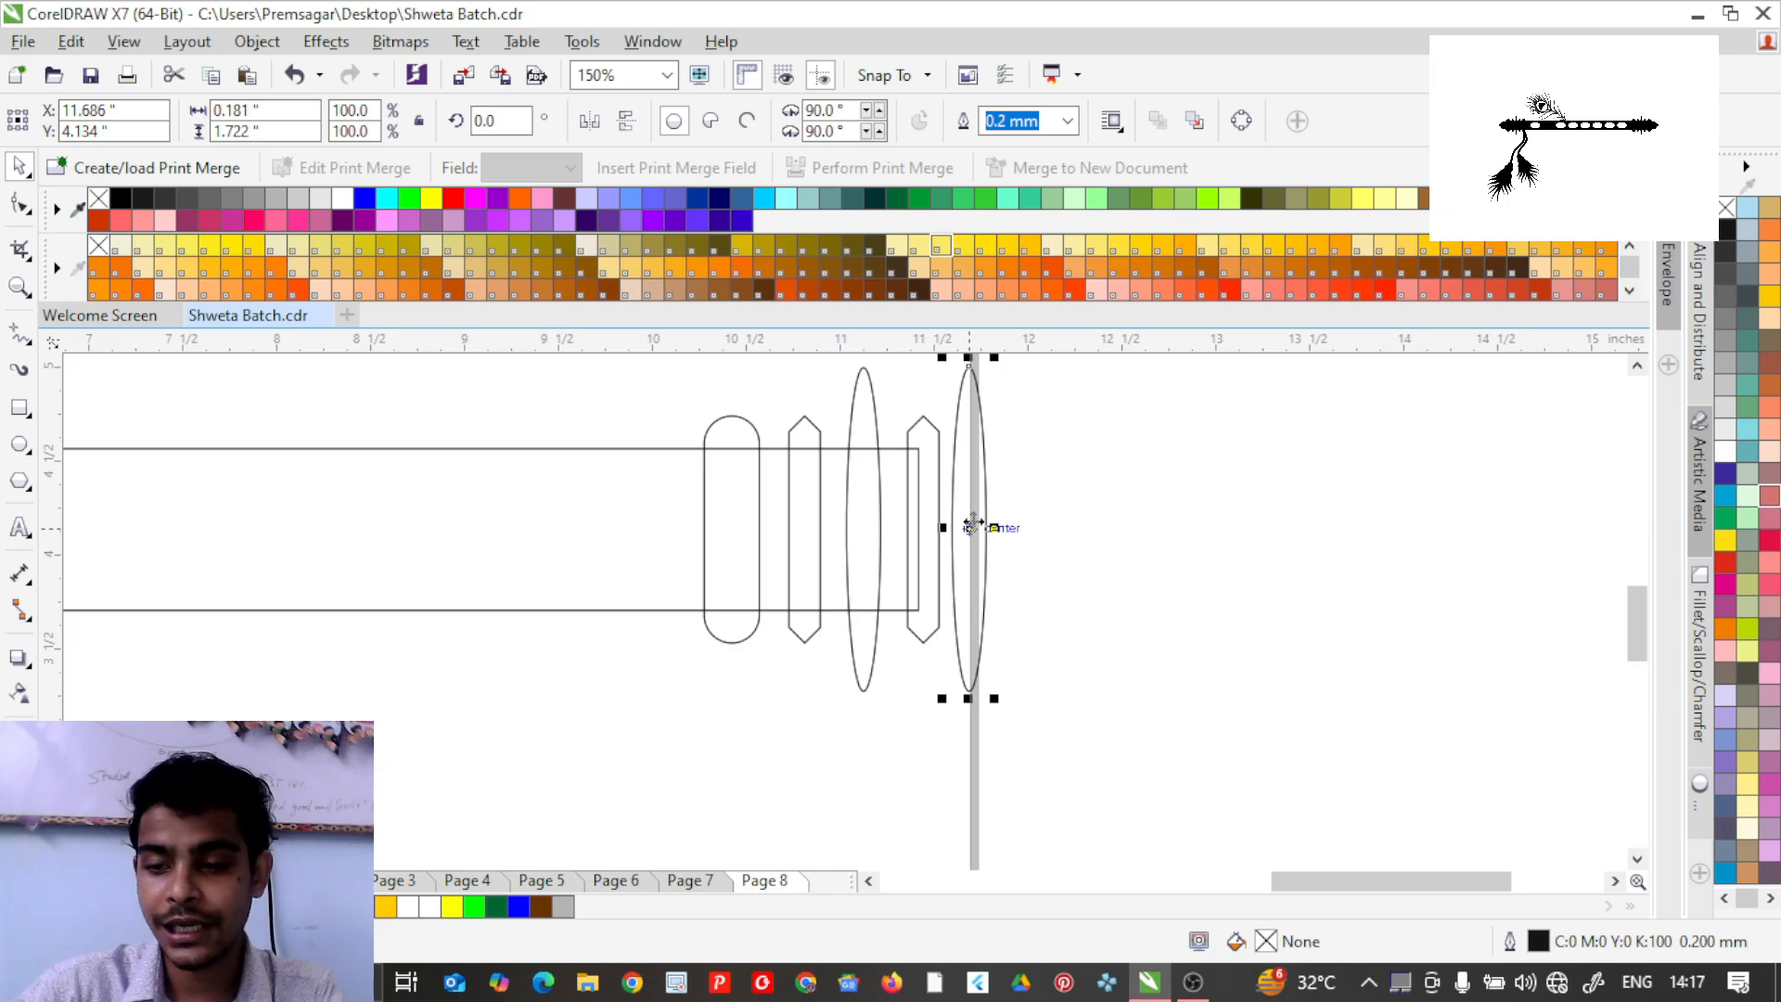
scroll(970, 454, "up", 1)
left_click_drag(967, 423, 968, 474)
left_click_drag(997, 594, 1042, 603)
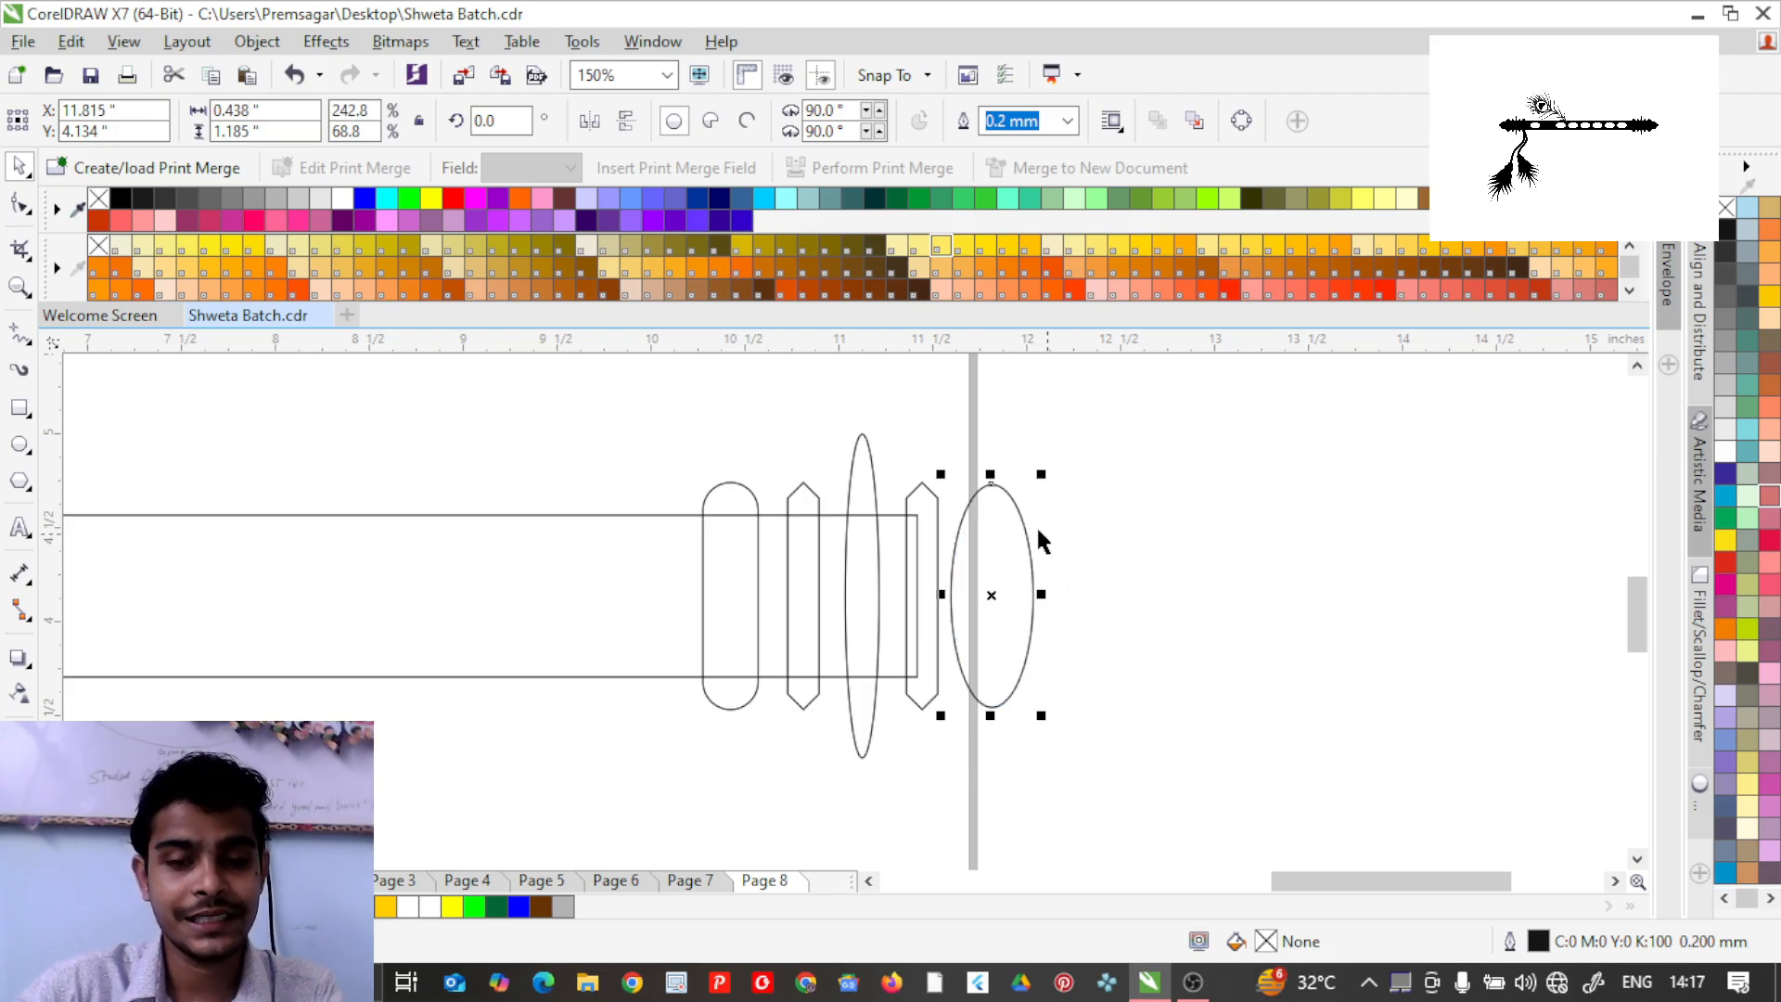
Copy the wide ellipse to its right, shrink the copy to about 0.28 × 0.69 in and leave a small gap between them.
left_click_drag(989, 594, 1120, 596)
left_click_drag(1119, 475, 1129, 520)
left_click_drag(1170, 596, 1093, 594)
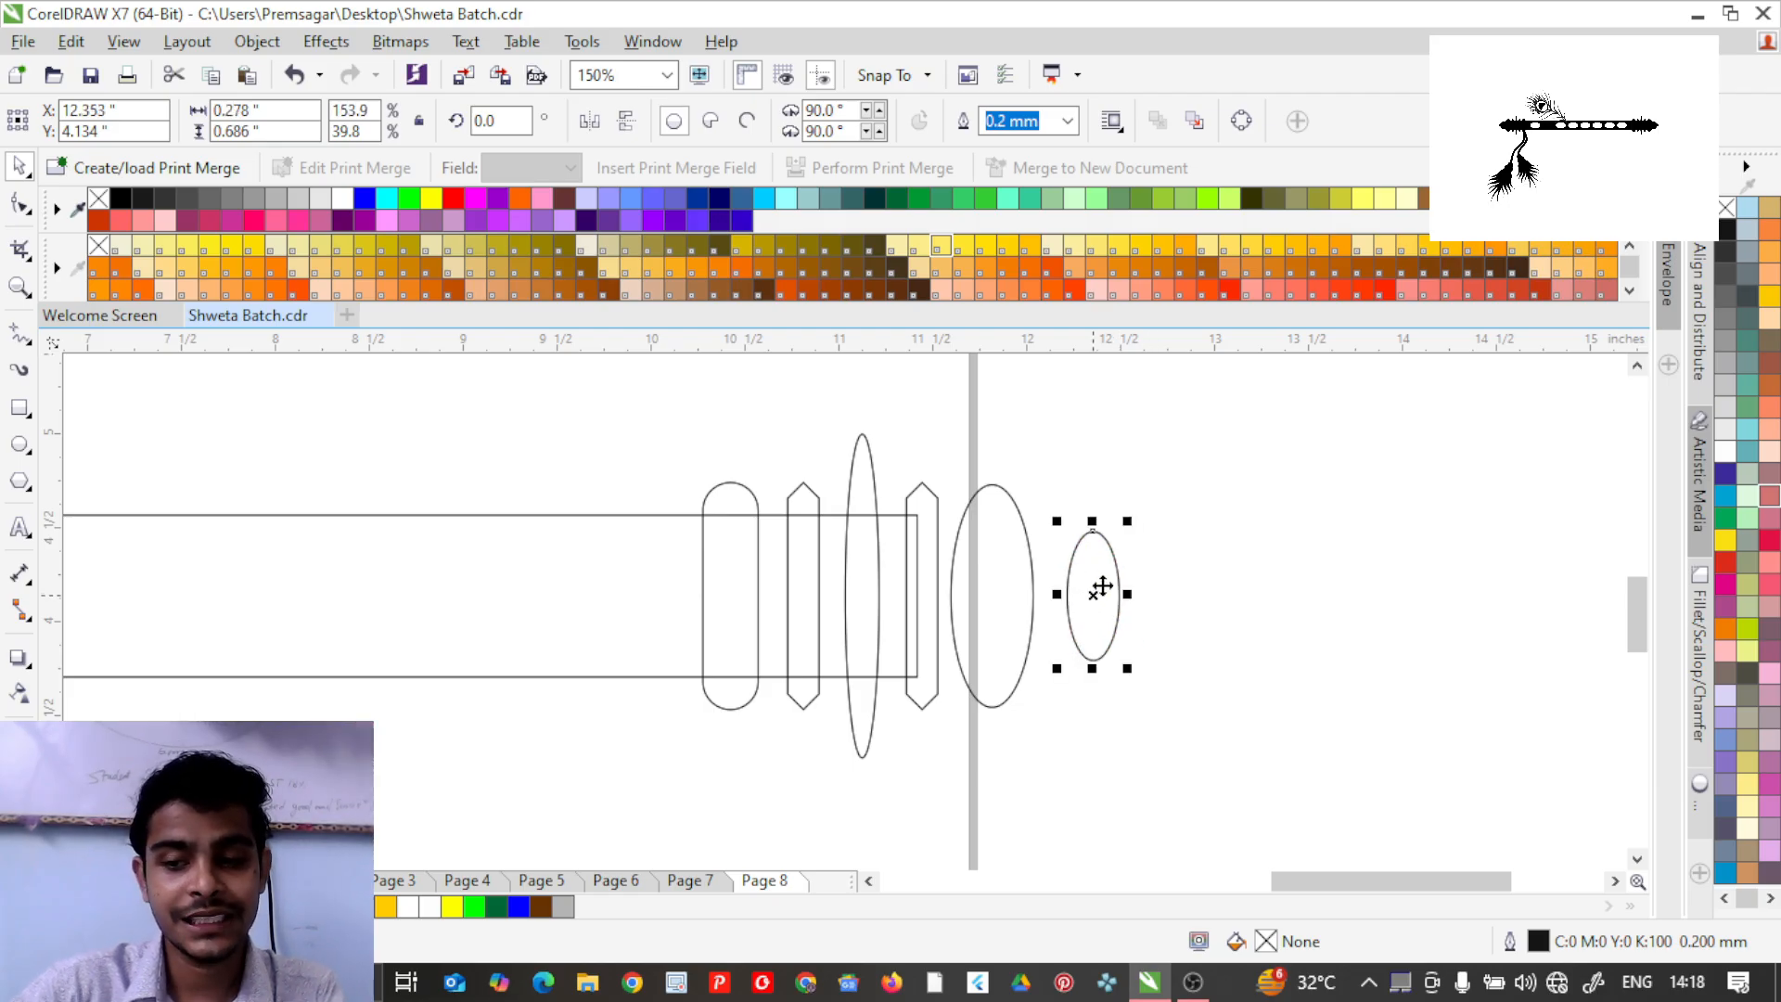
Draw a straight line from the small ellipse's top to the top of the wide ellipse.
left_click(20, 336)
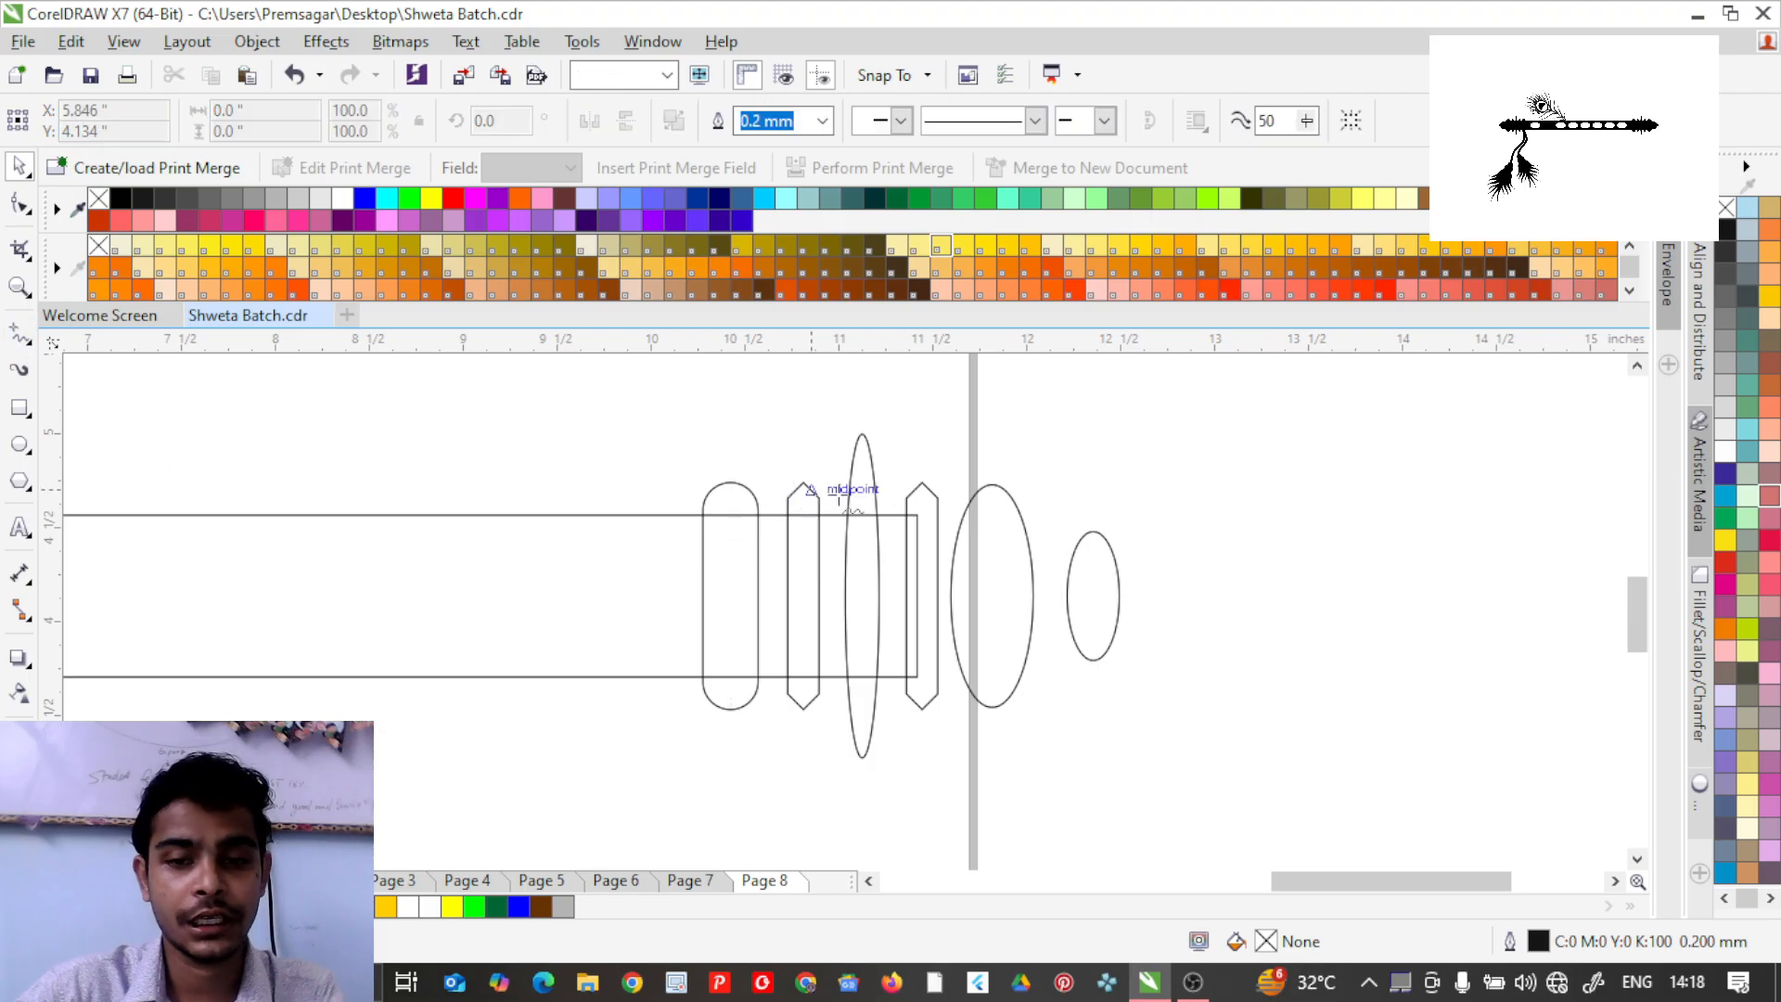
left_click(1092, 531)
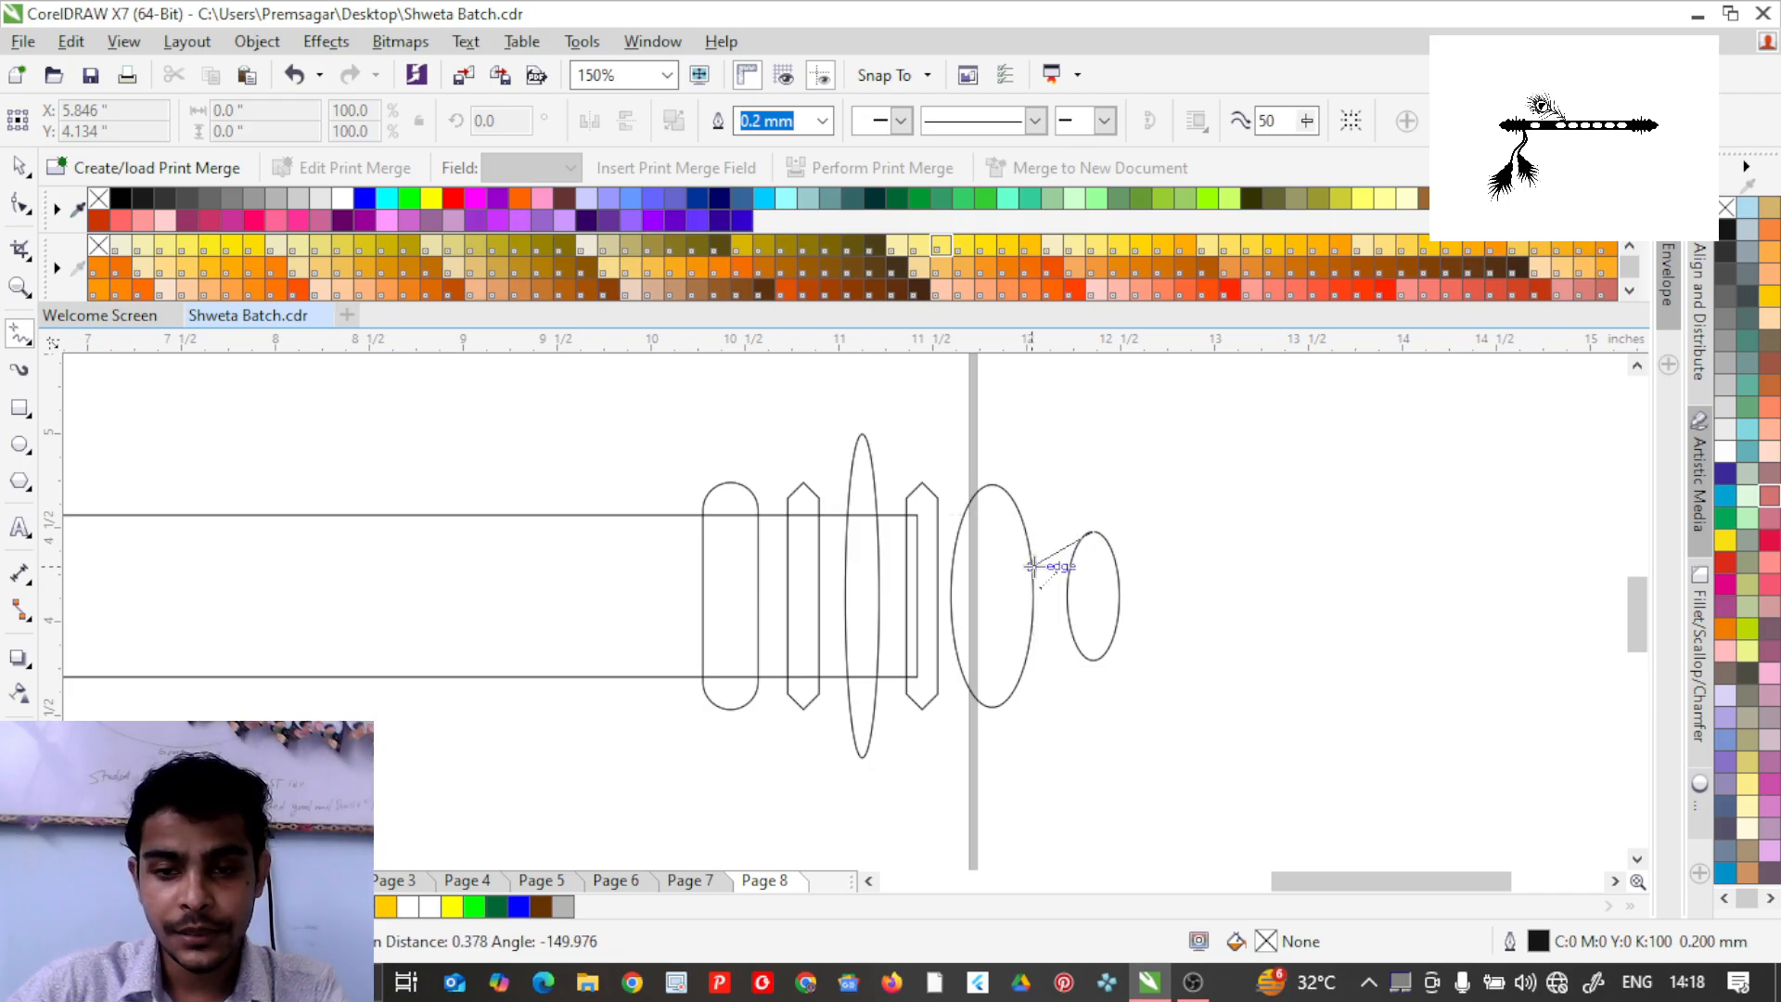
left_click(997, 484)
scroll(1024, 512, "up", 2)
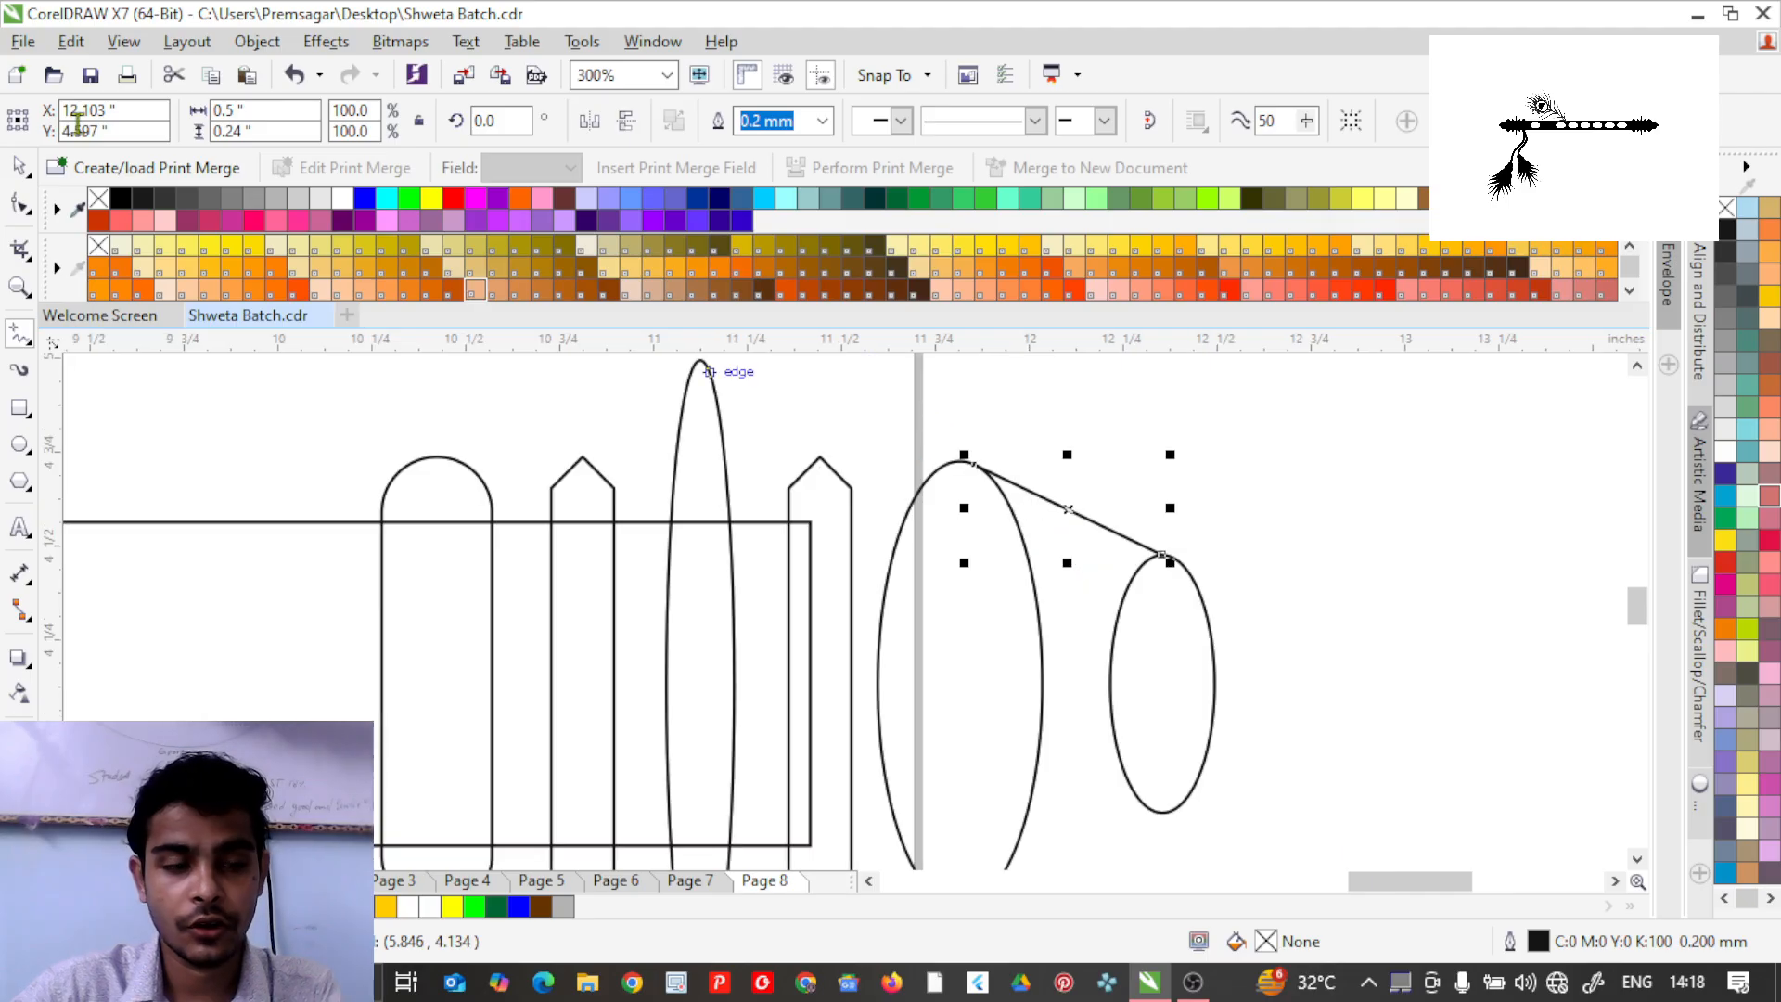
Convert the connecting line to a curve and bend it into a smooth S-shape sagging toward the small ellipse.
key("F10")
scroll(893, 398, "down", 2)
scroll(893, 383, "up", 2)
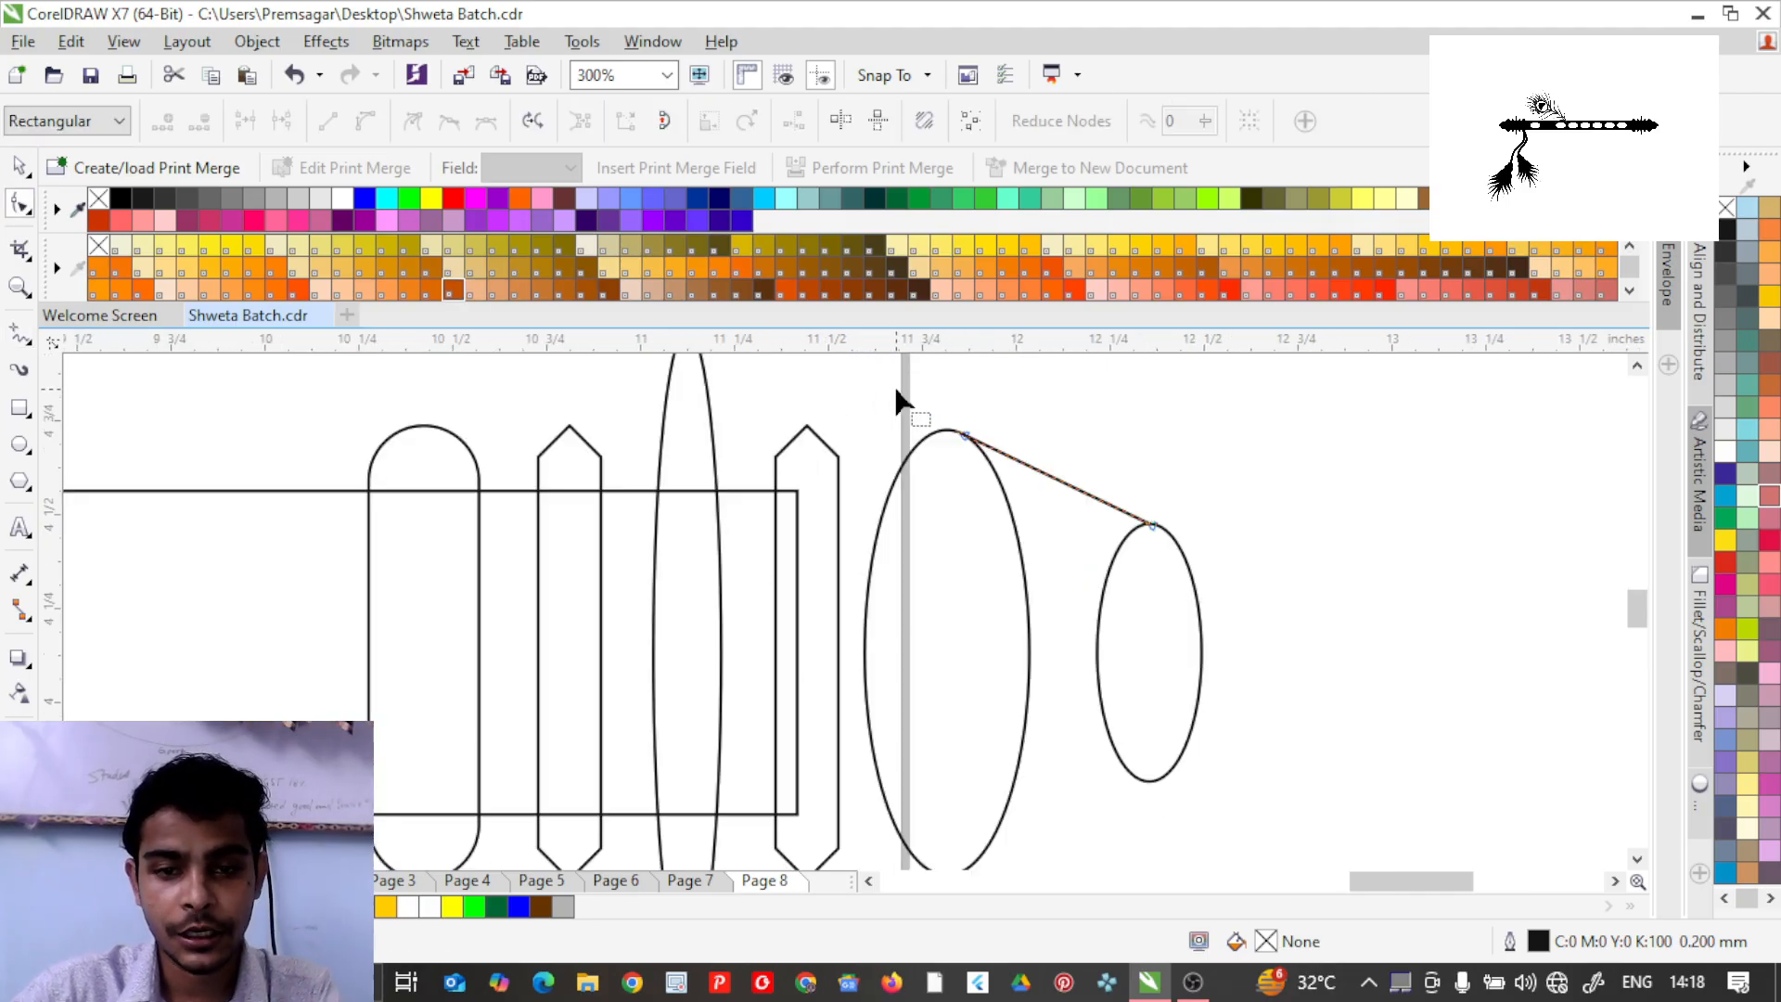
left_click_drag(1184, 558, 1195, 572)
left_click(365, 118)
left_click(1113, 464)
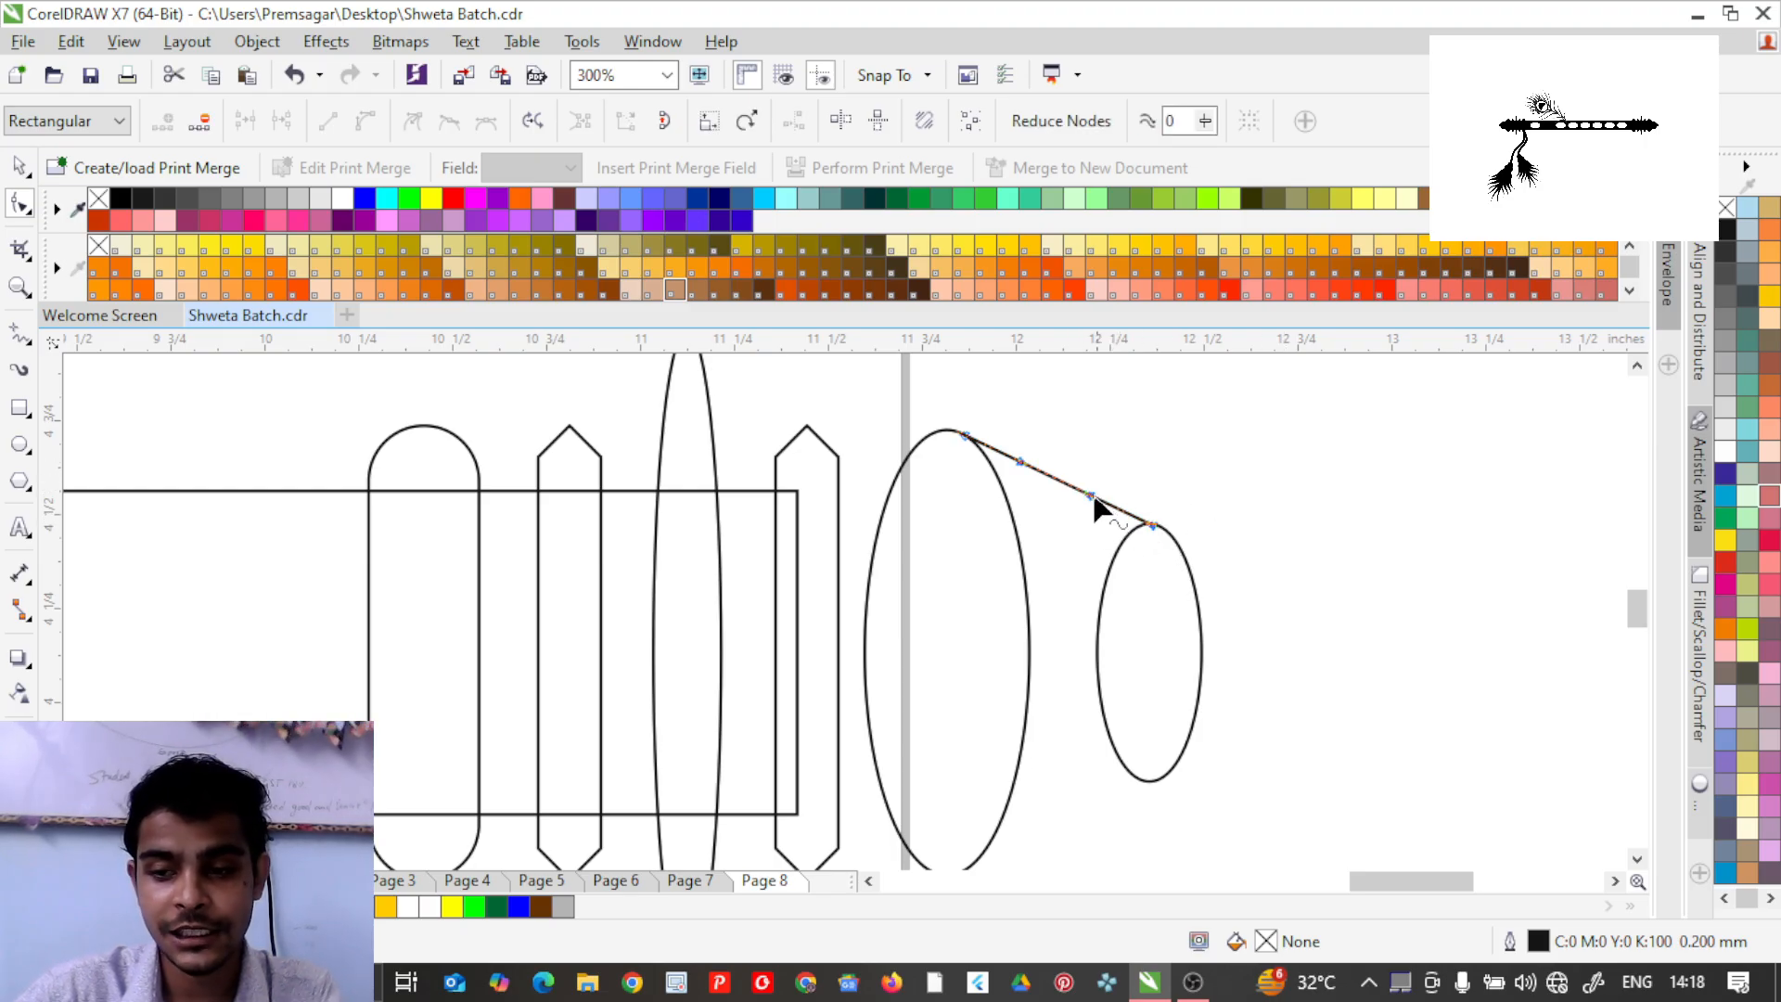
left_click_drag(1058, 479, 1059, 501)
left_click_drag(1059, 515, 1027, 462)
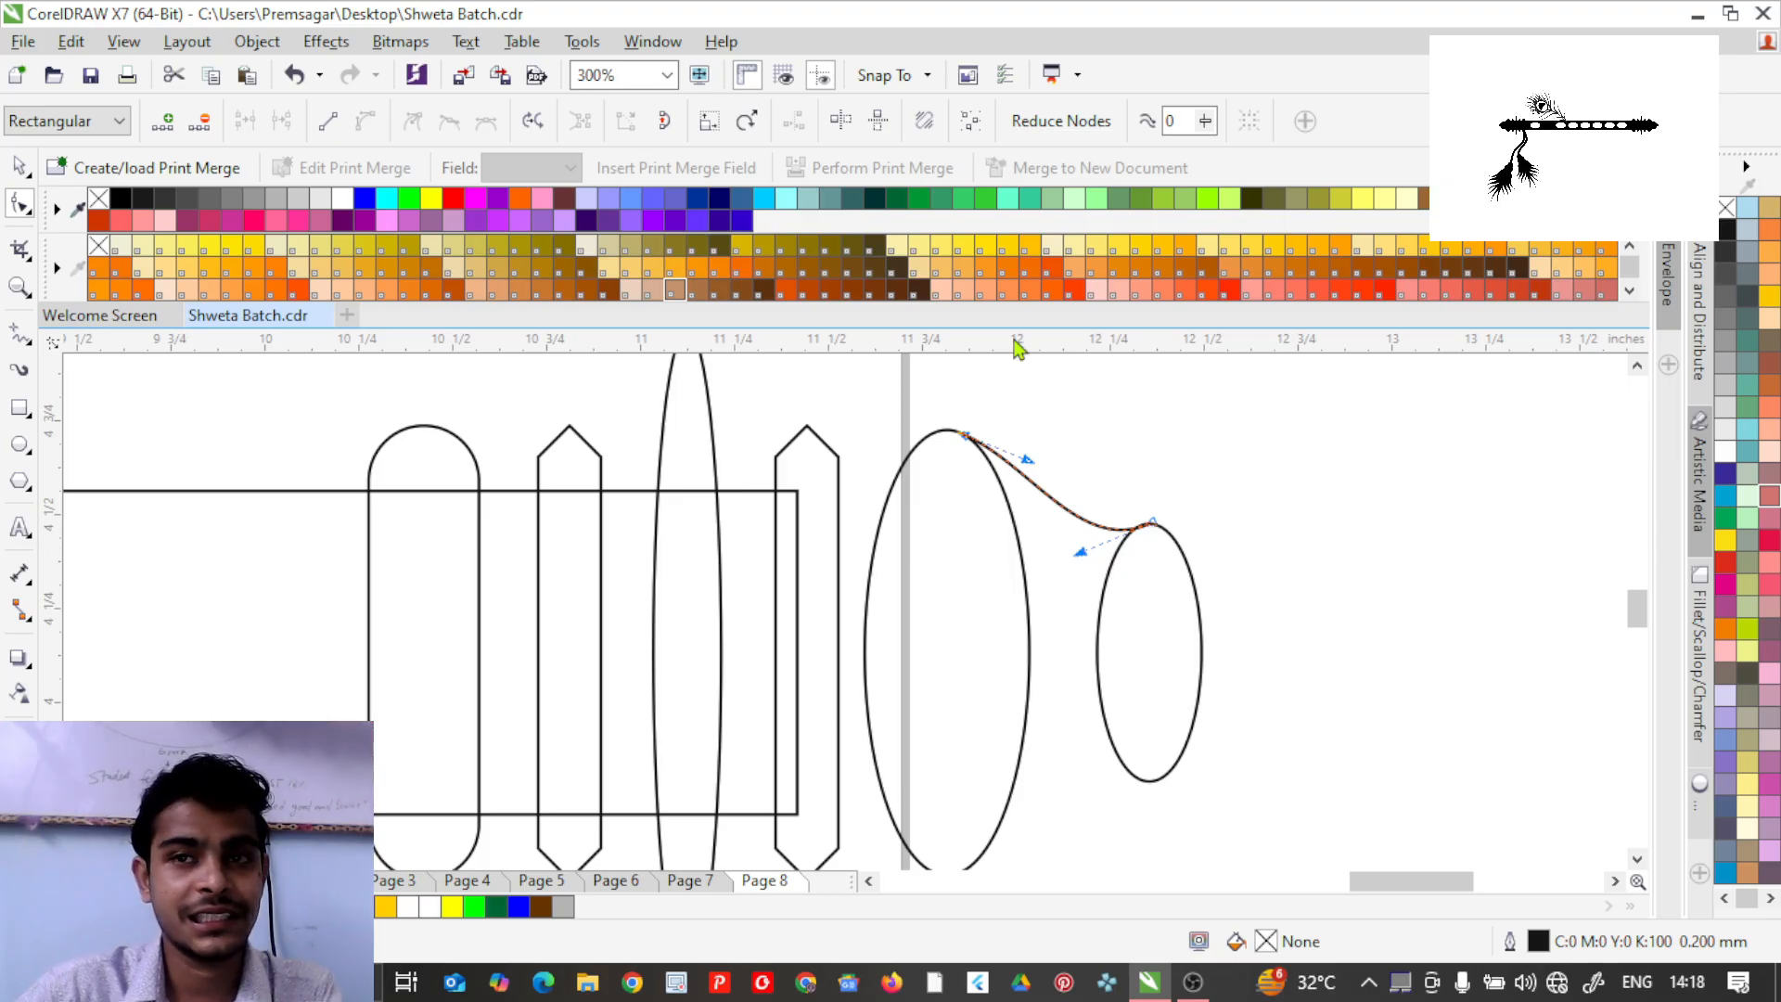
Copy the connecting curve down to the ellipses' lower ends and mirror the copy vertically.
left_click(19, 166)
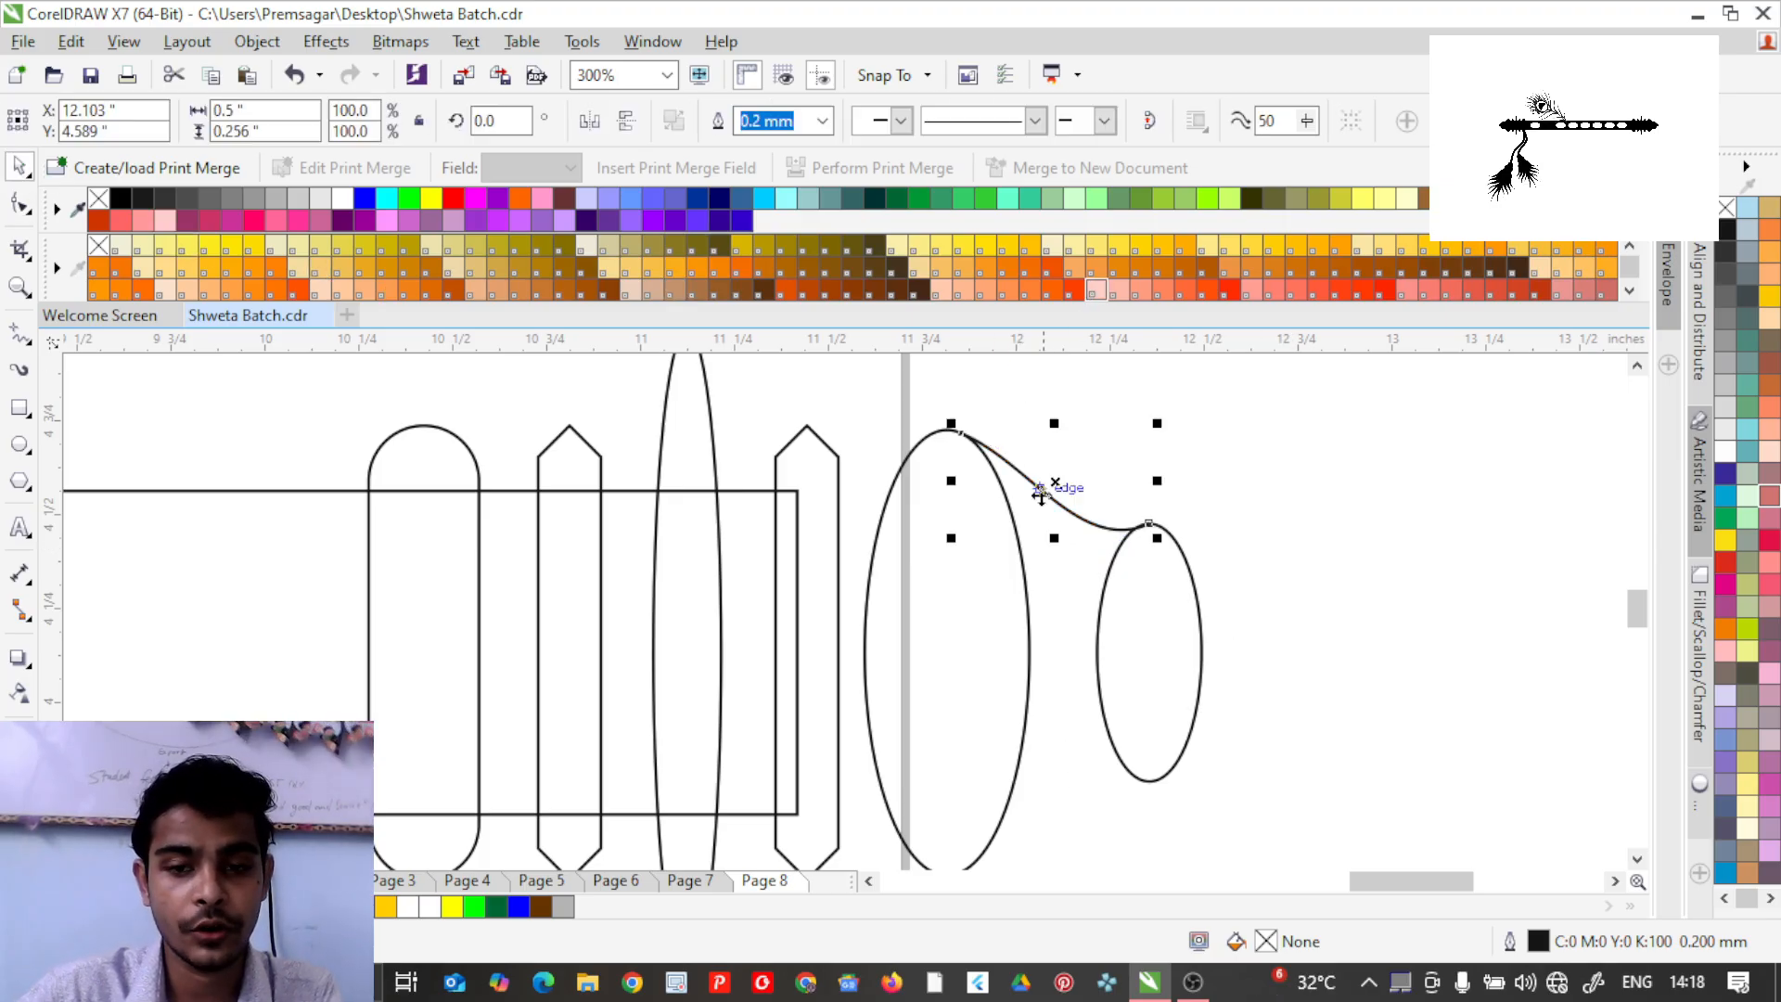
left_click_drag(1041, 494, 1078, 805)
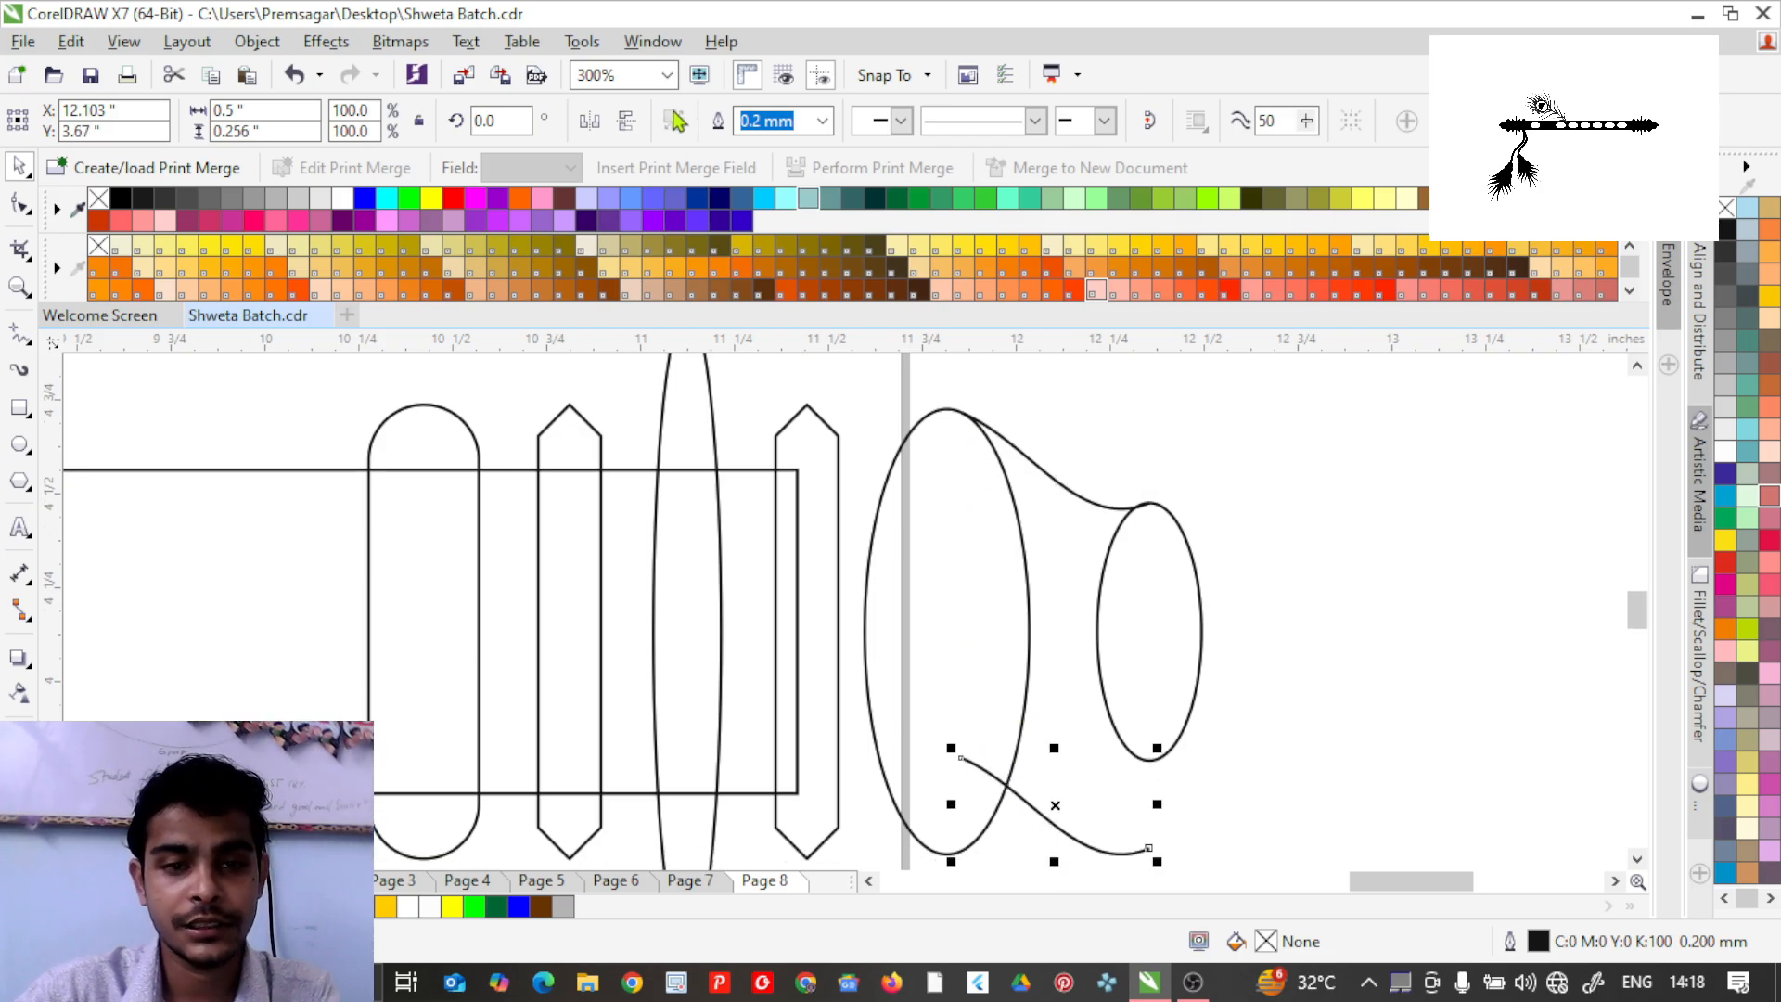
left_click(625, 123)
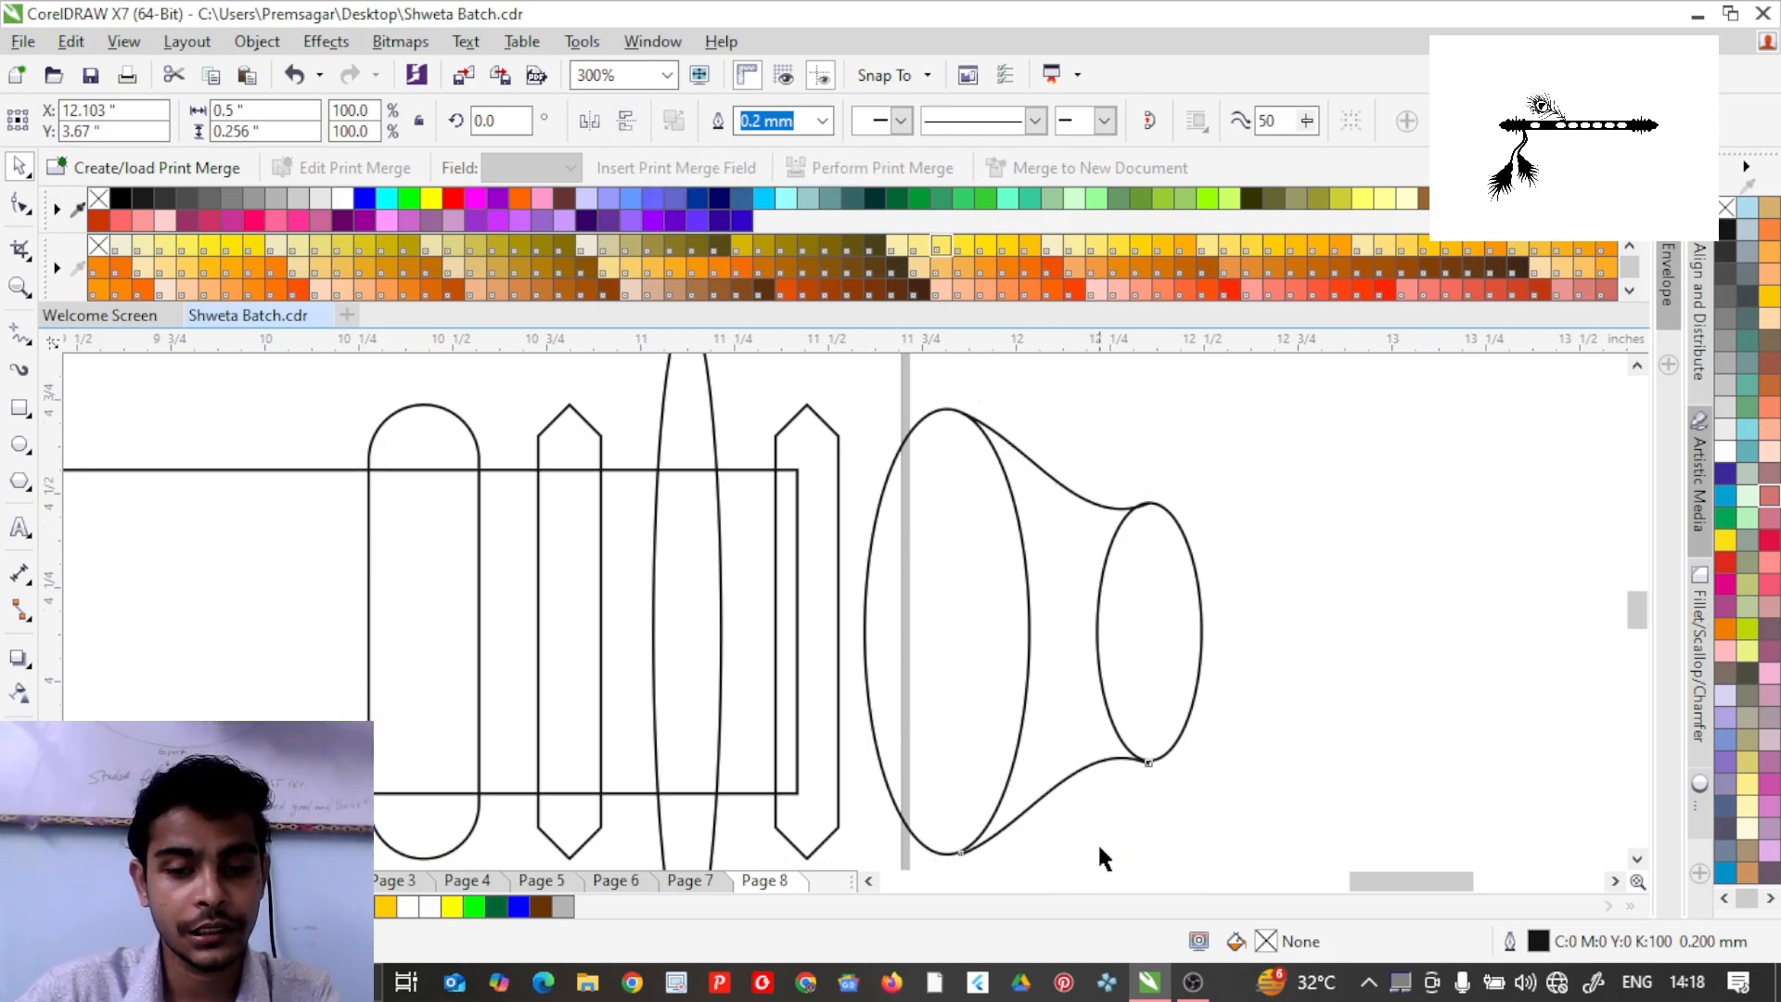
left_click(1099, 843)
Move the mirrored curve up 0.01 in so its ends meet the bottoms of both ellipses.
scroll(1011, 849, "up", 2)
scroll(1010, 787, "up", 2)
scroll(1009, 748, "down", 4)
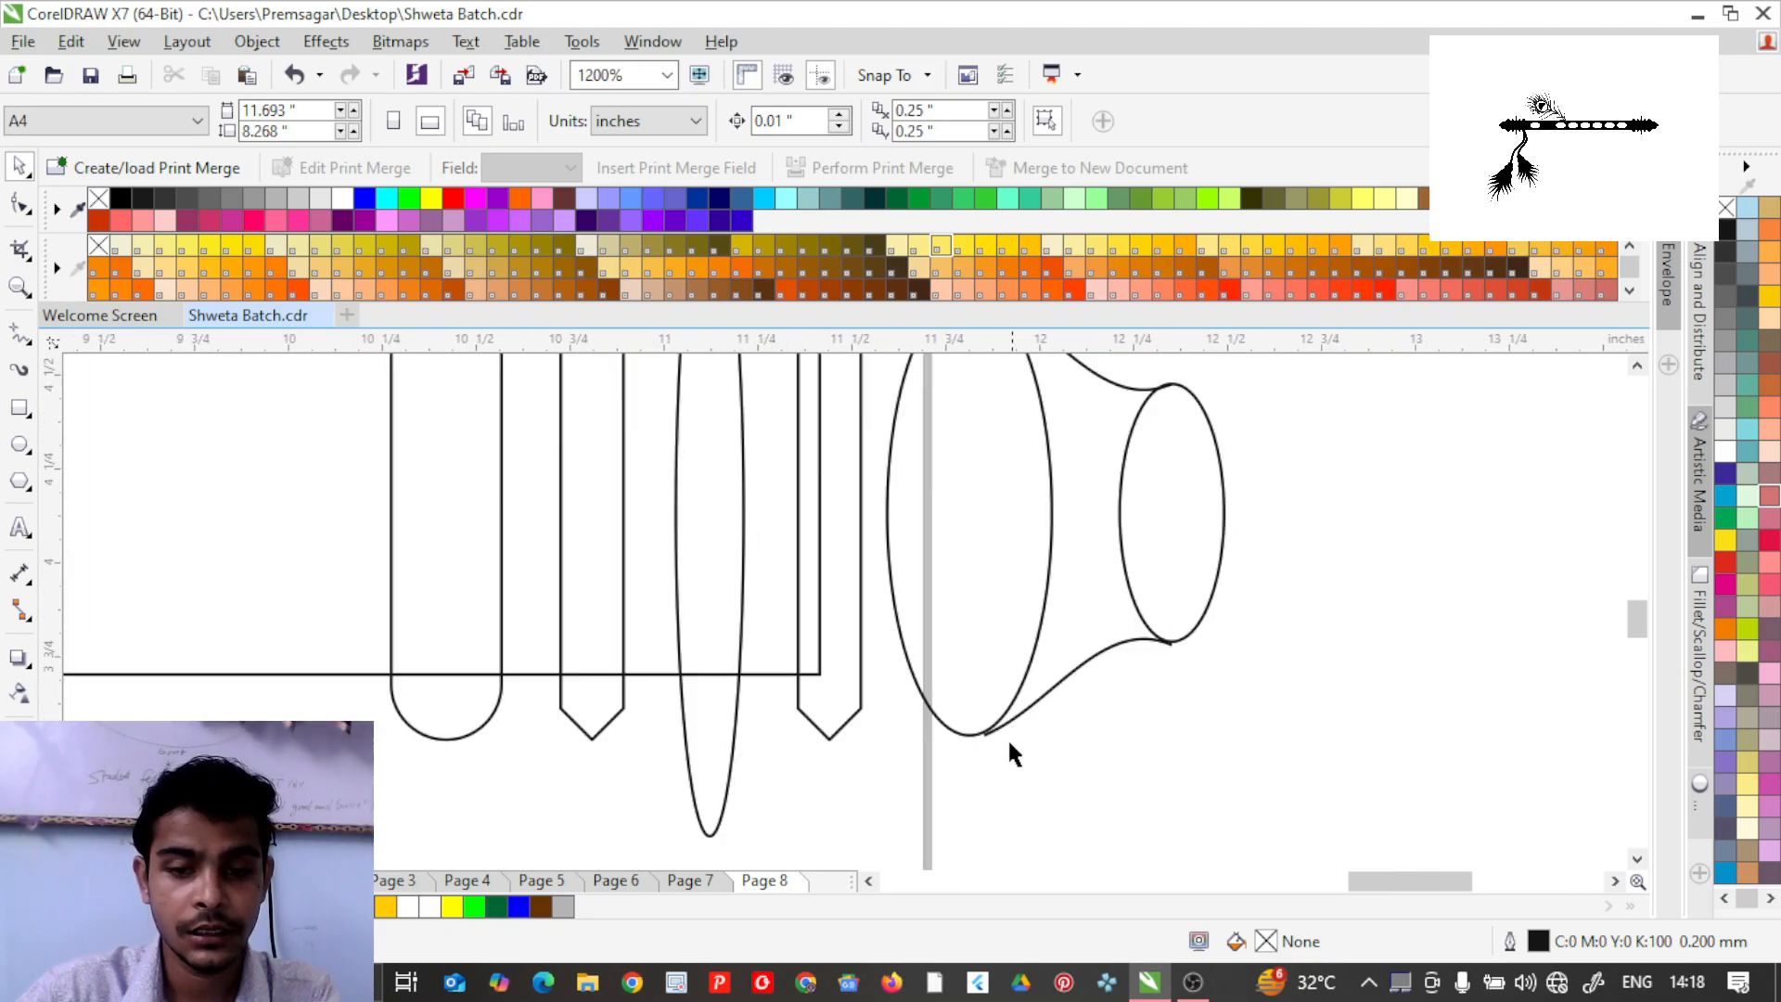
scroll(978, 676, "up", 6)
left_click_drag(991, 608, 994, 560)
scroll(993, 568, "down", 4)
scroll(996, 568, "down", 2)
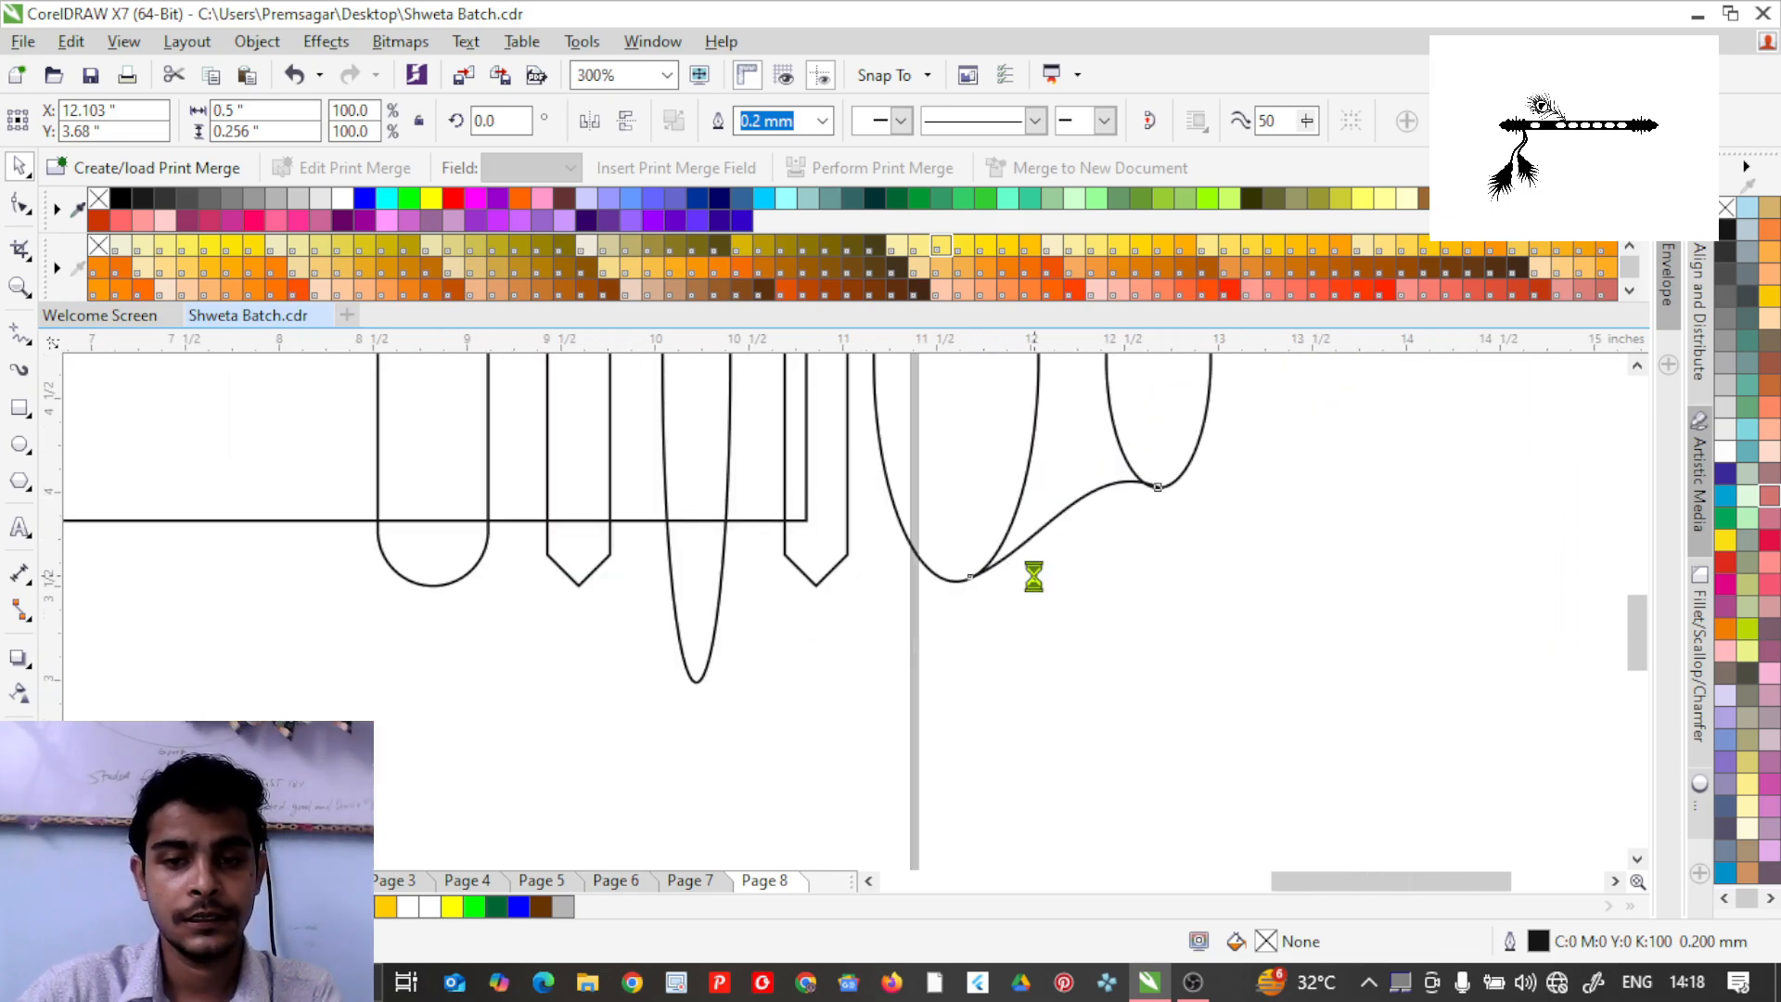
left_click(1202, 546)
scroll(1043, 566, "down", 1)
scroll(1056, 525, "up", 1)
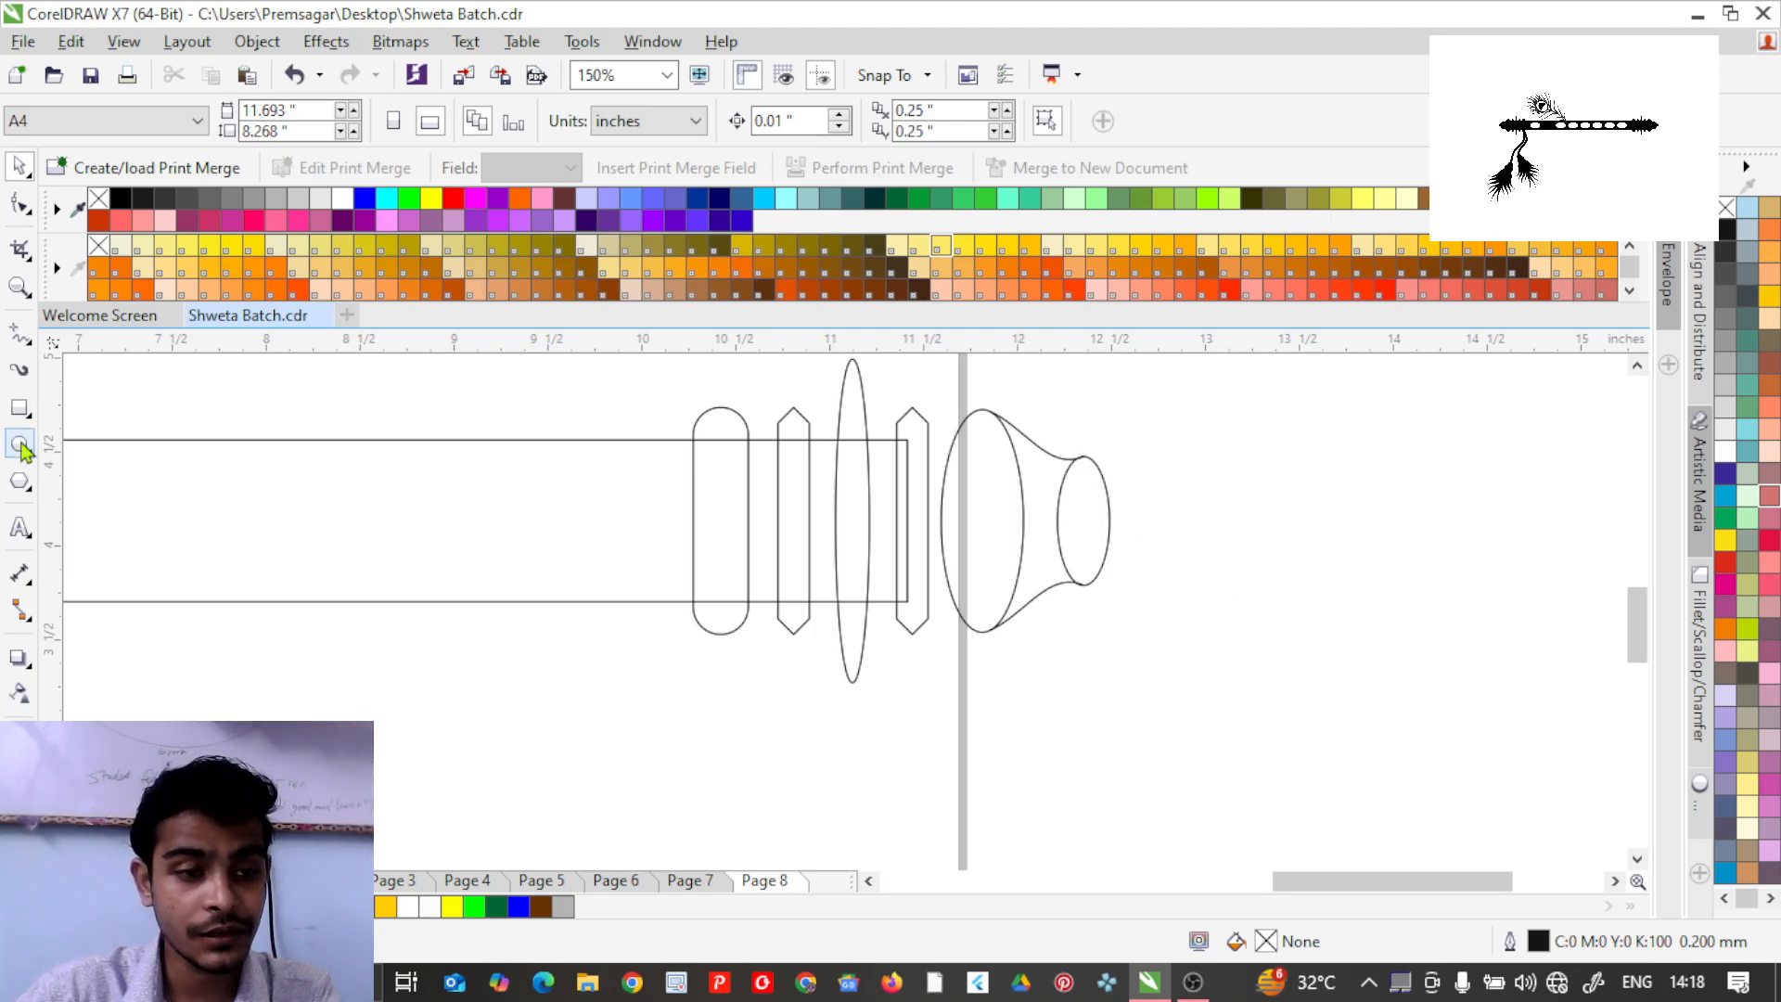
Draw a square about 0.33 in wide extending rightward from the middle of the small ellipse.
left_click(20, 408)
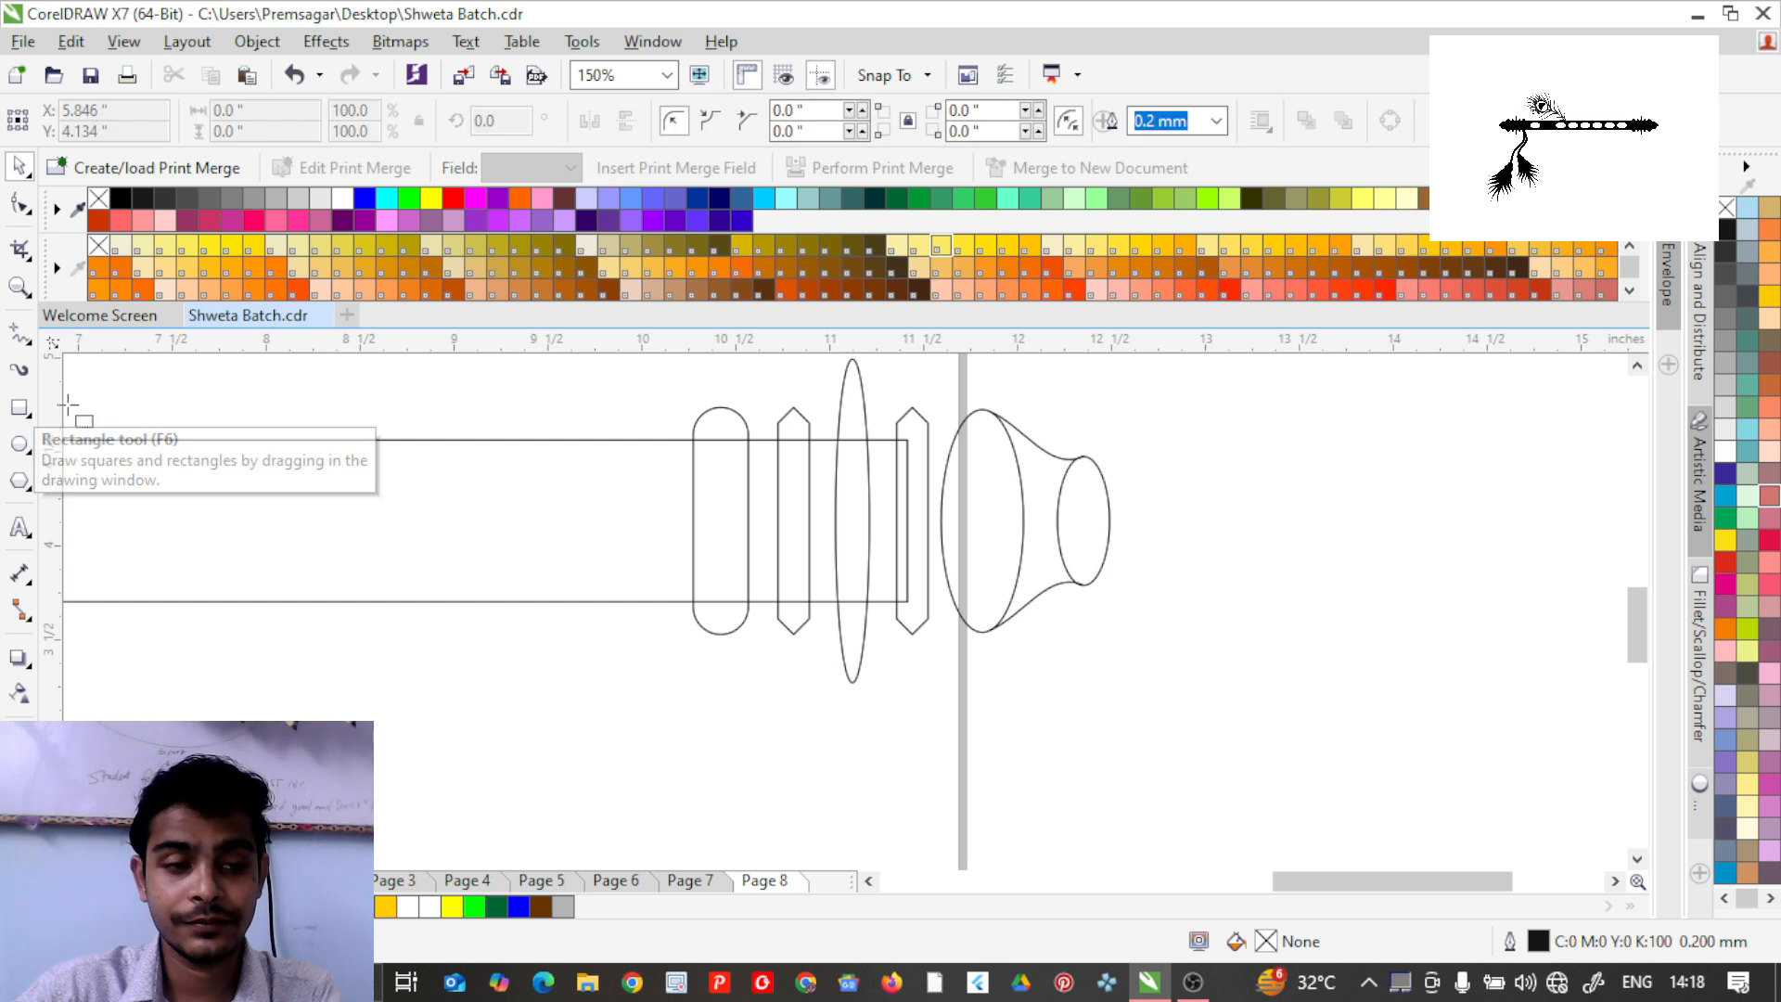
scroll(1144, 522, "up", 1)
left_click_drag(1022, 465, 1145, 587)
key("space")
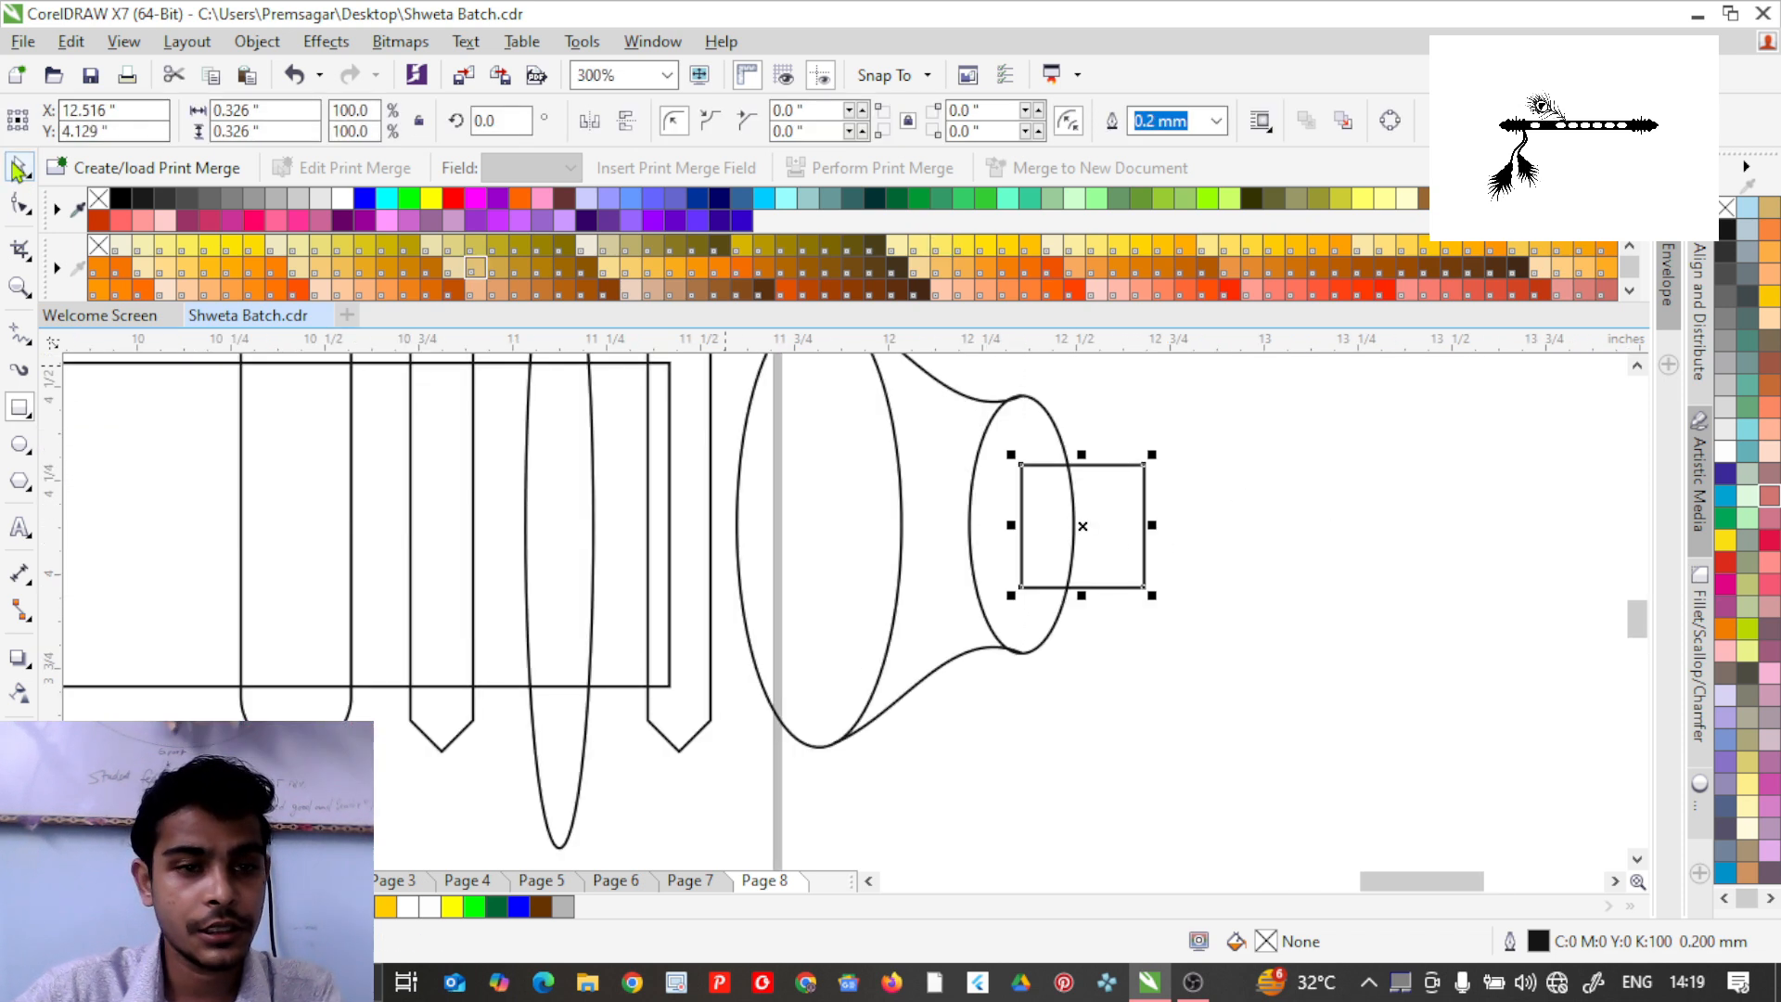
Align the square to the small ellipse's horizontal centerline, keeping it extended beyond the ellipse's right side.
left_click(1038, 412, "shift")
key("c")
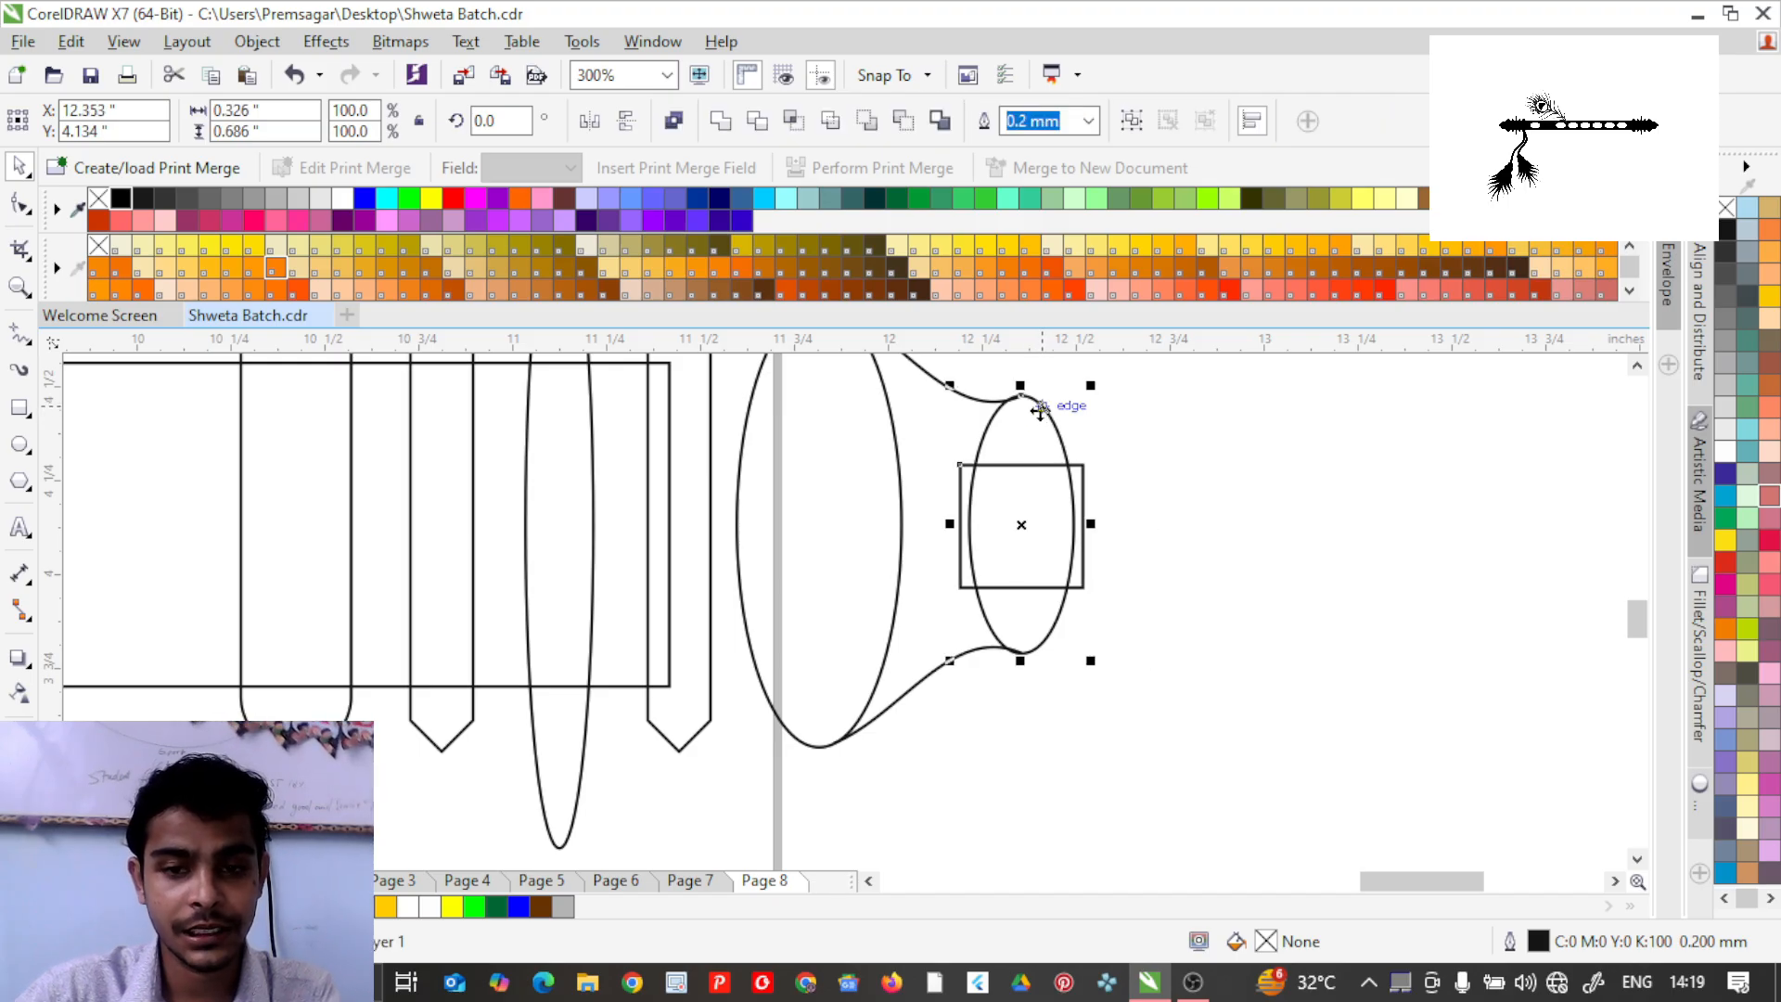
key("ctrl+z")
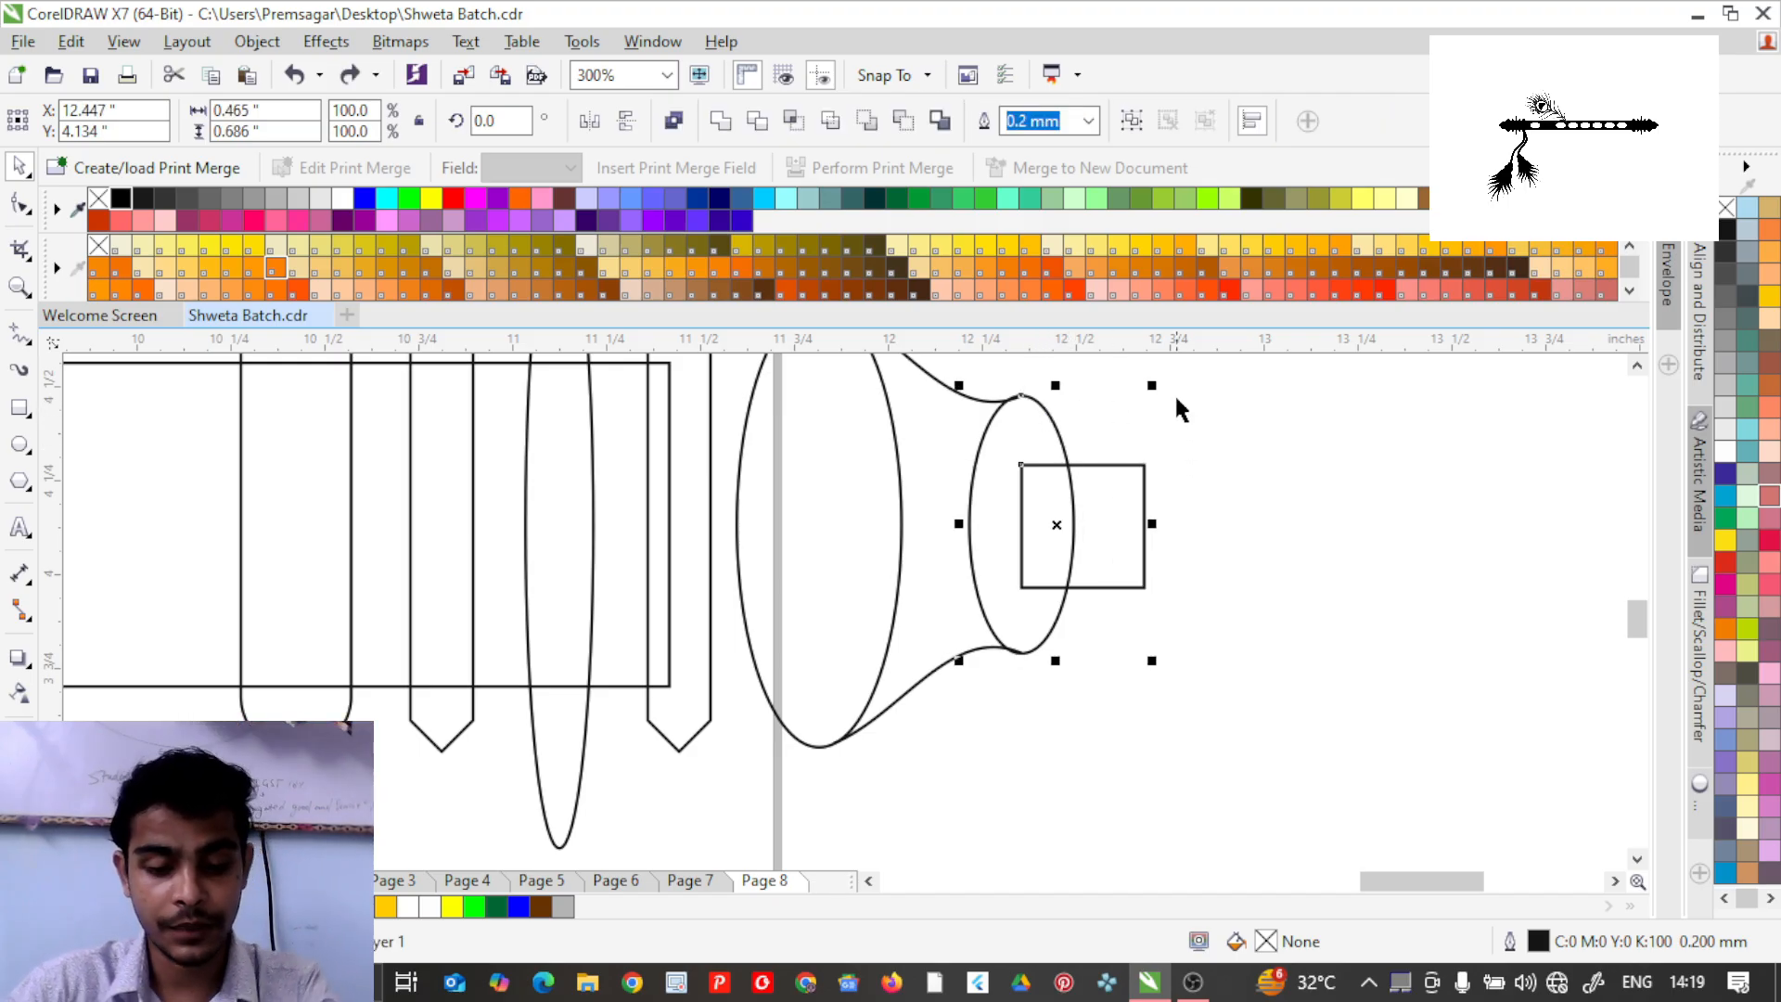
left_click(1172, 519)
left_click(1145, 488)
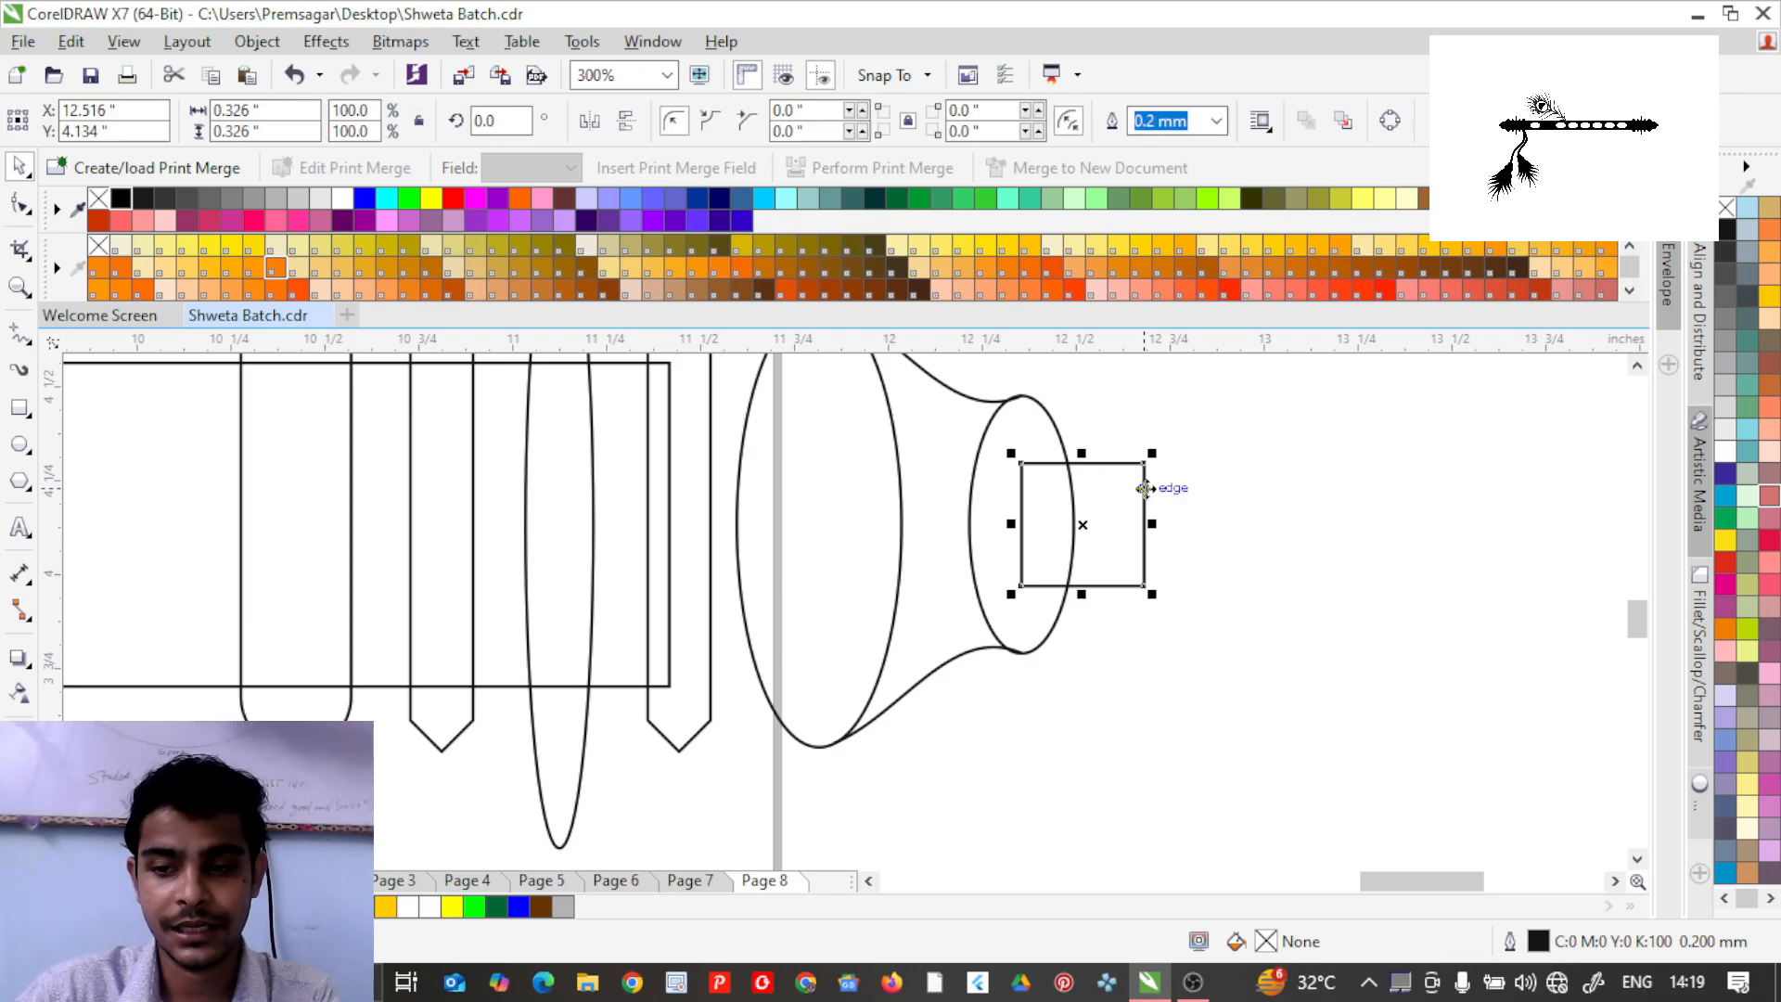
scroll(1145, 488, "up", 2)
scroll(1145, 488, "down", 2)
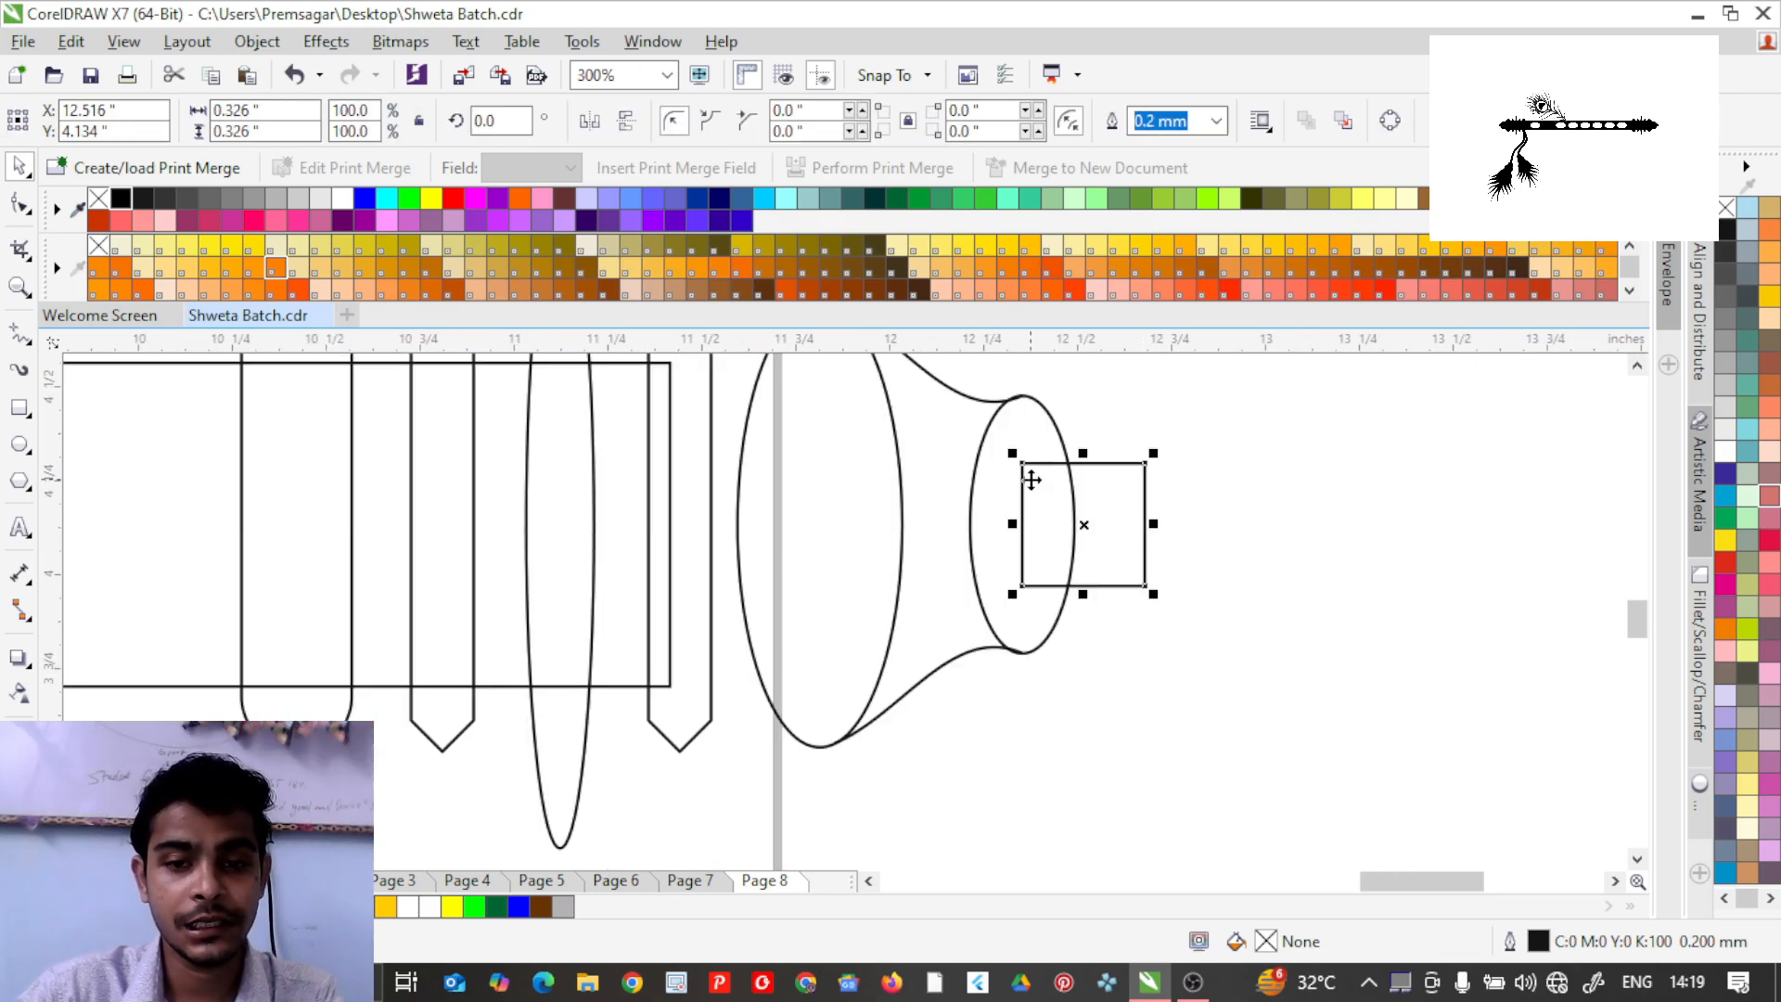
Convert the square to curves, add two nodes on its right edge and delete both right corners to form a trapezoid.
scroll(1159, 486, "up", 2)
key("ctrl+q")
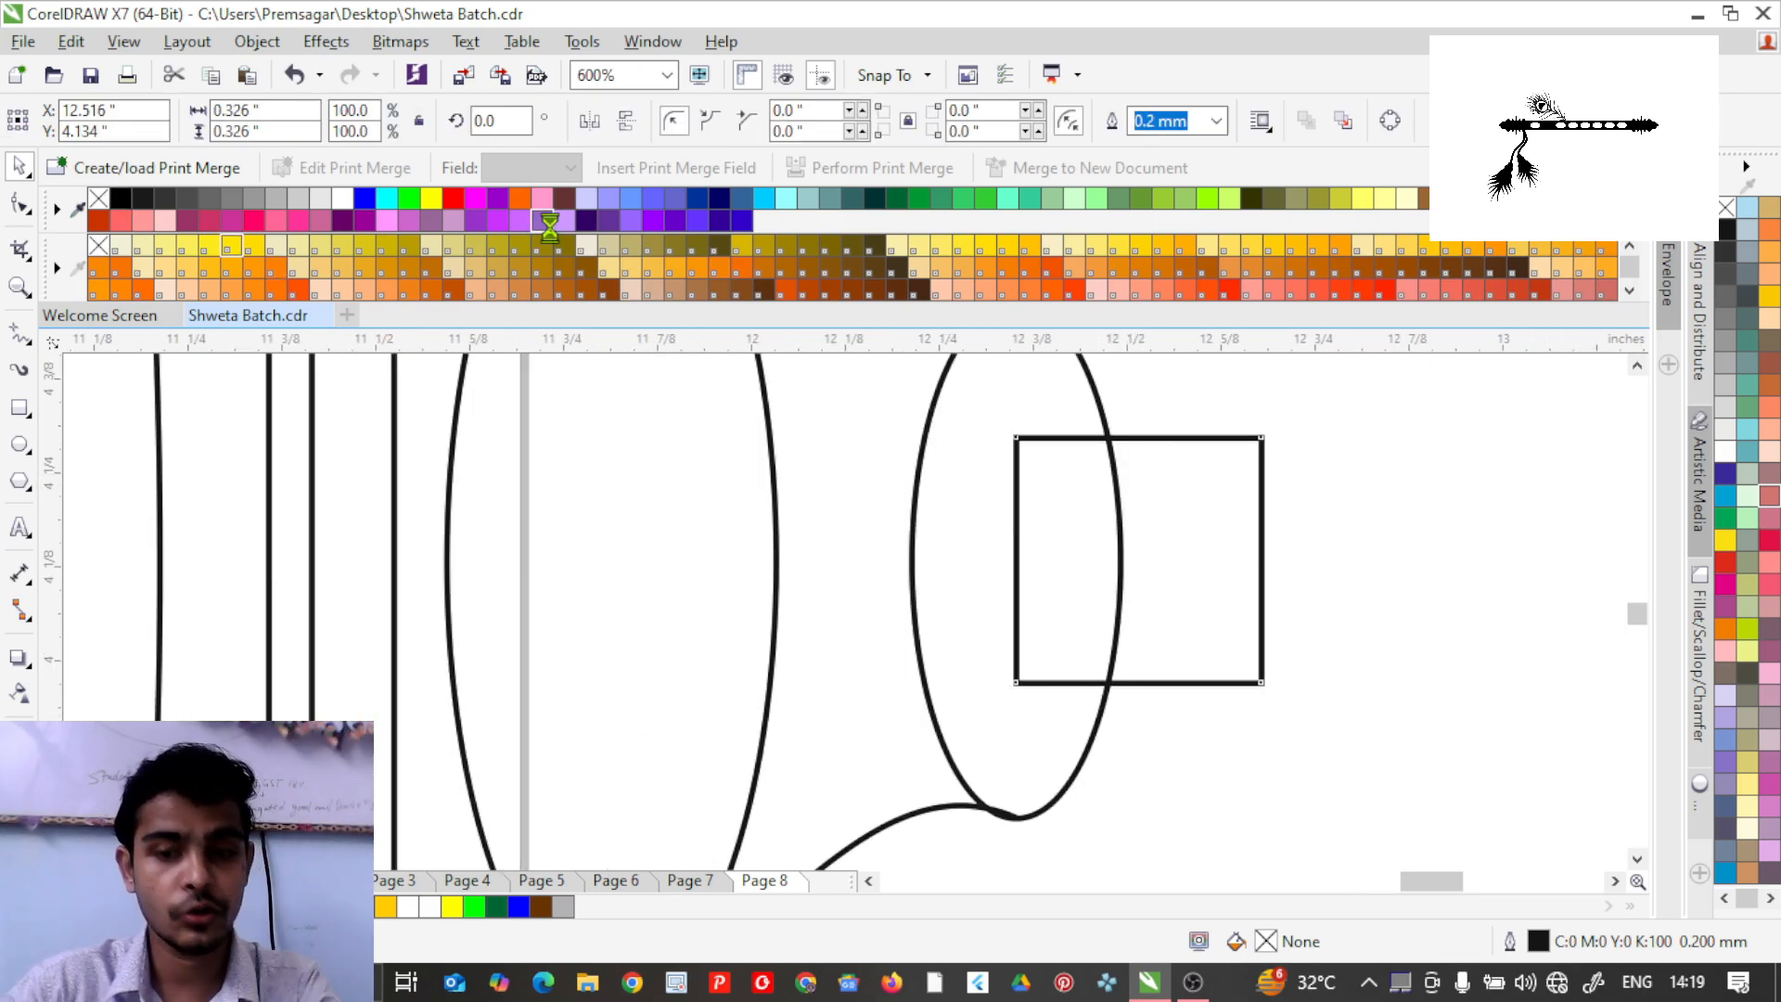
key("F10")
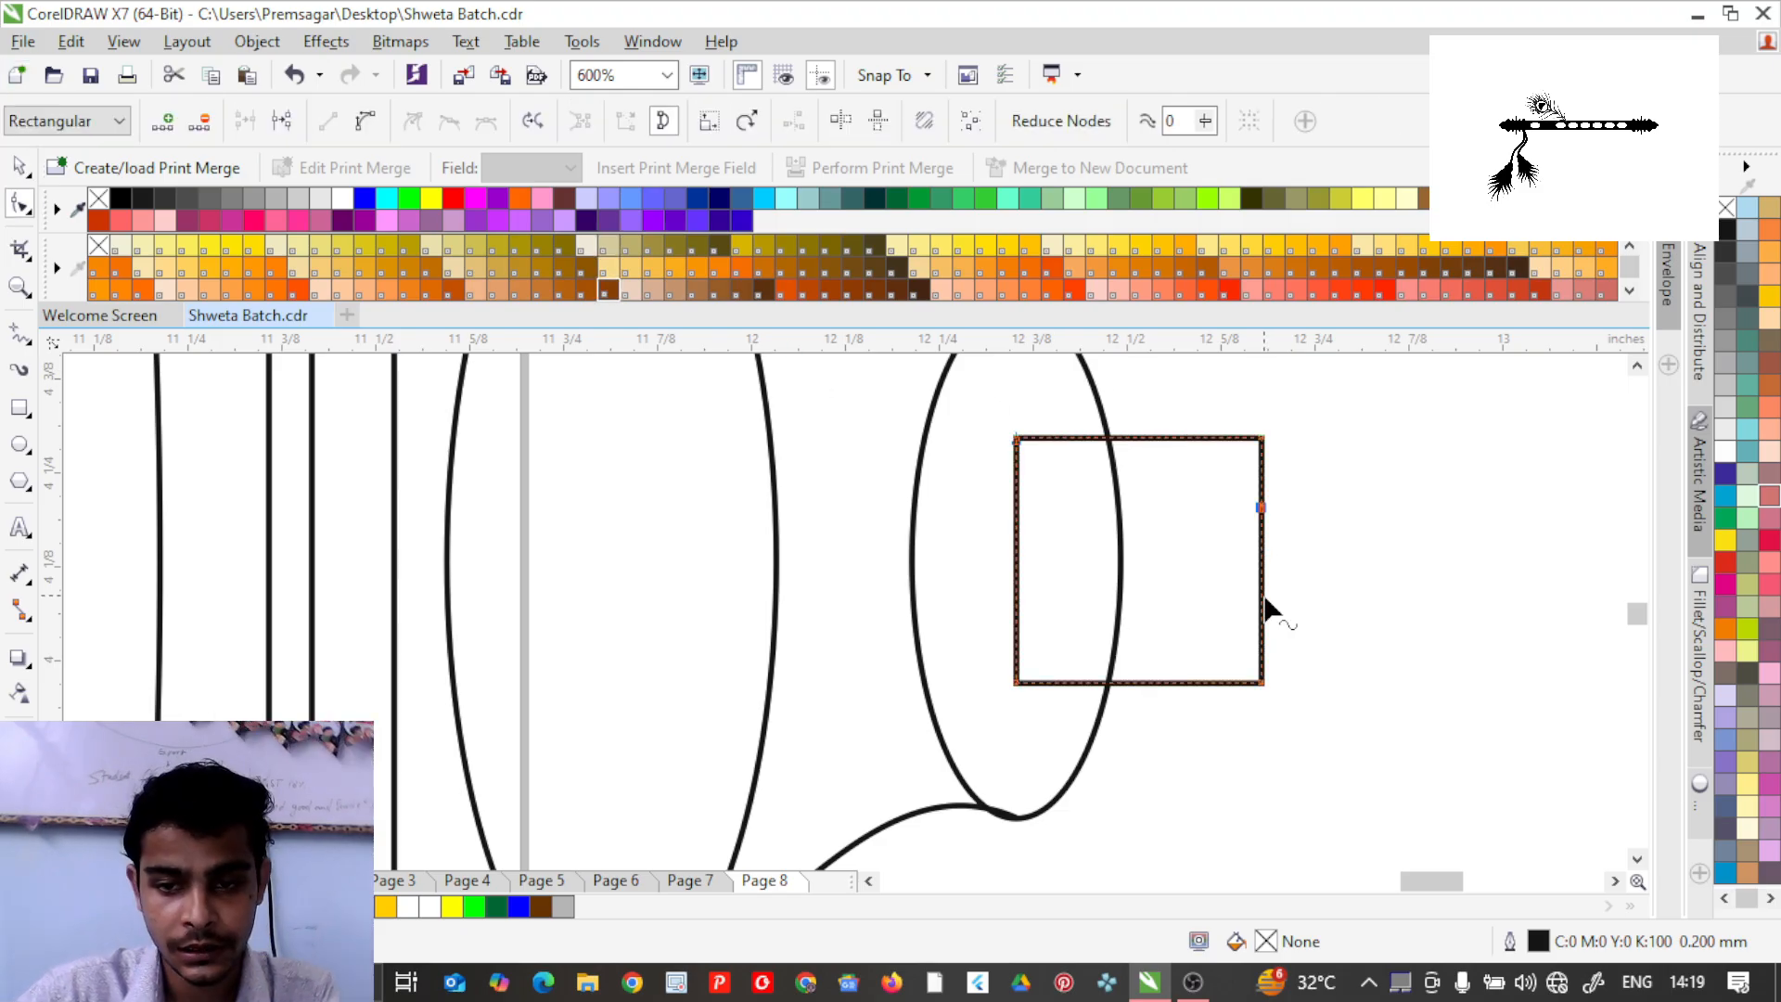
left_click(1259, 598)
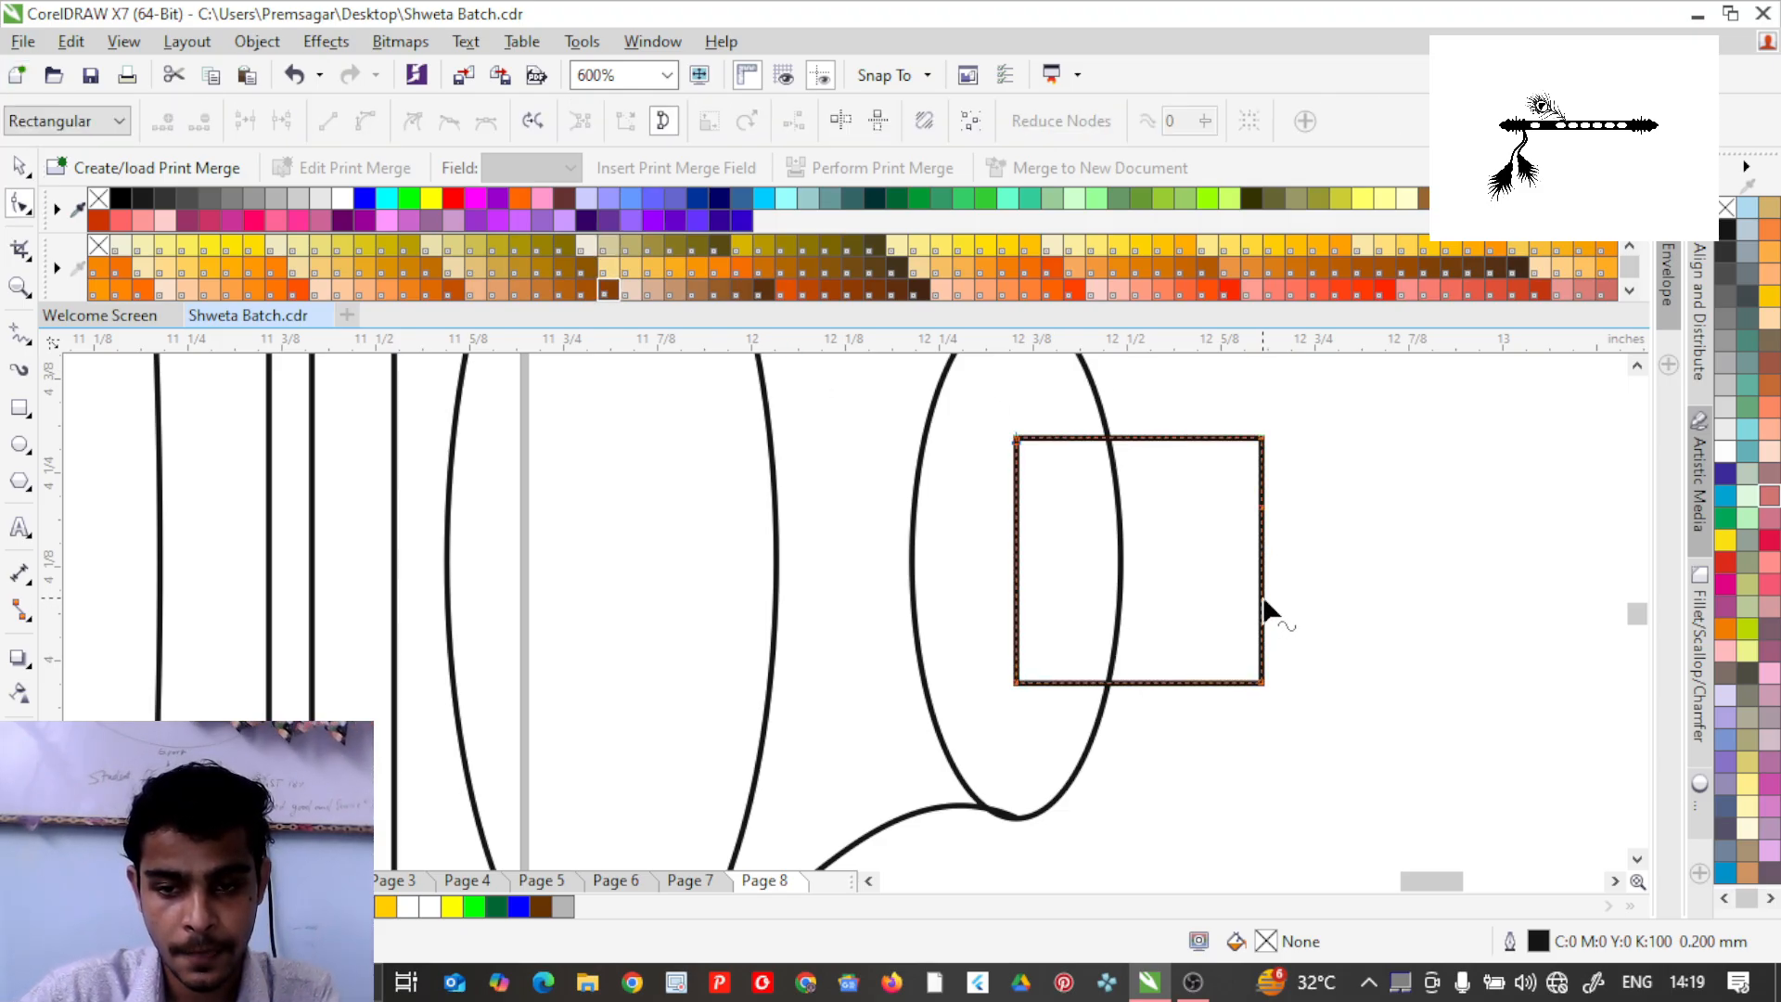
left_click(1263, 600)
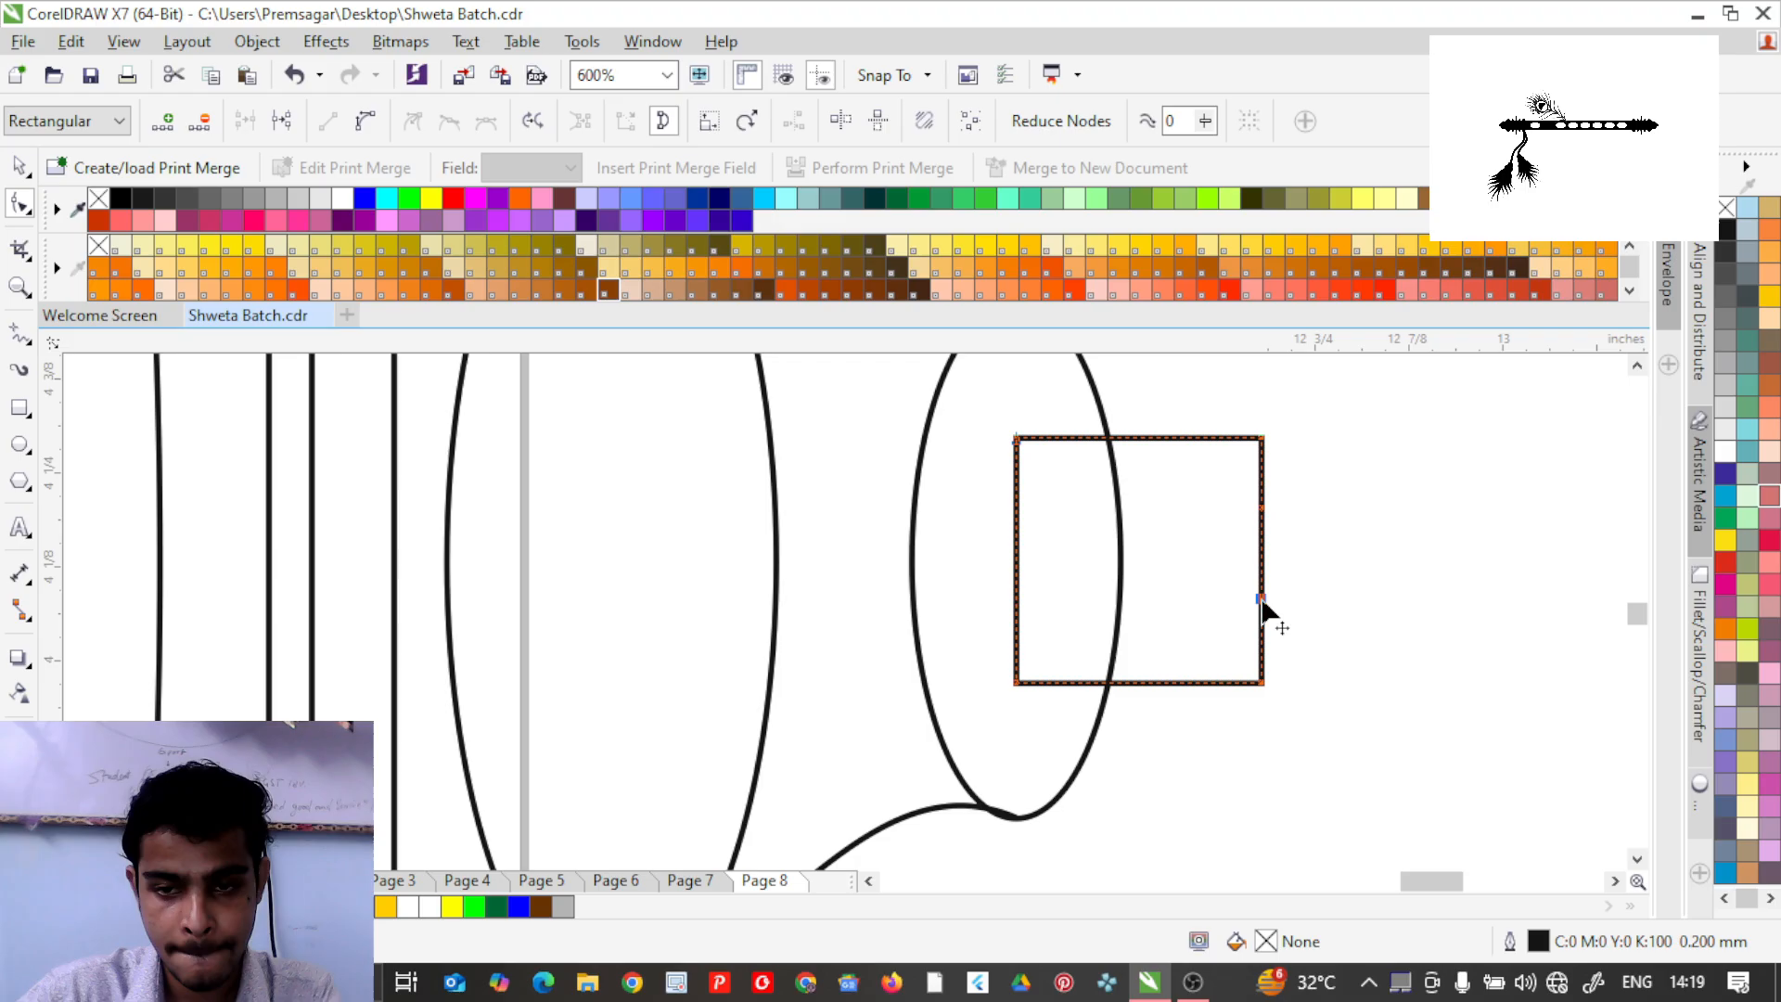
left_click(1262, 440)
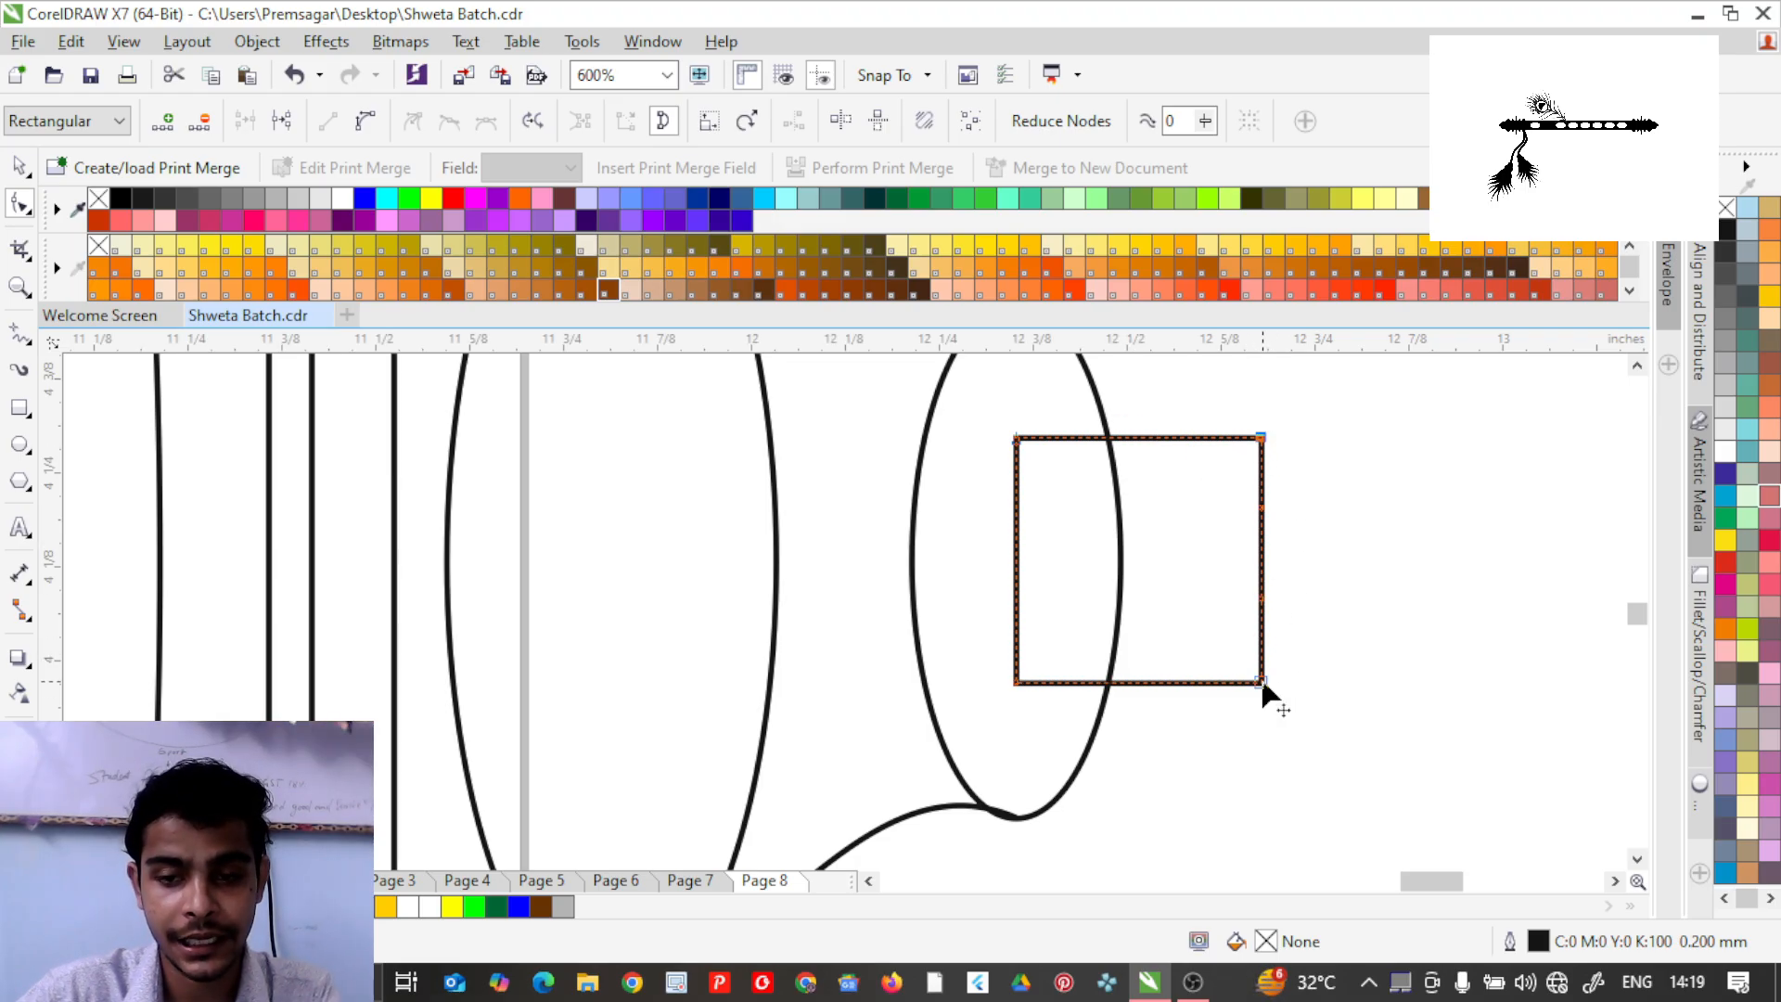
left_click(209, 125)
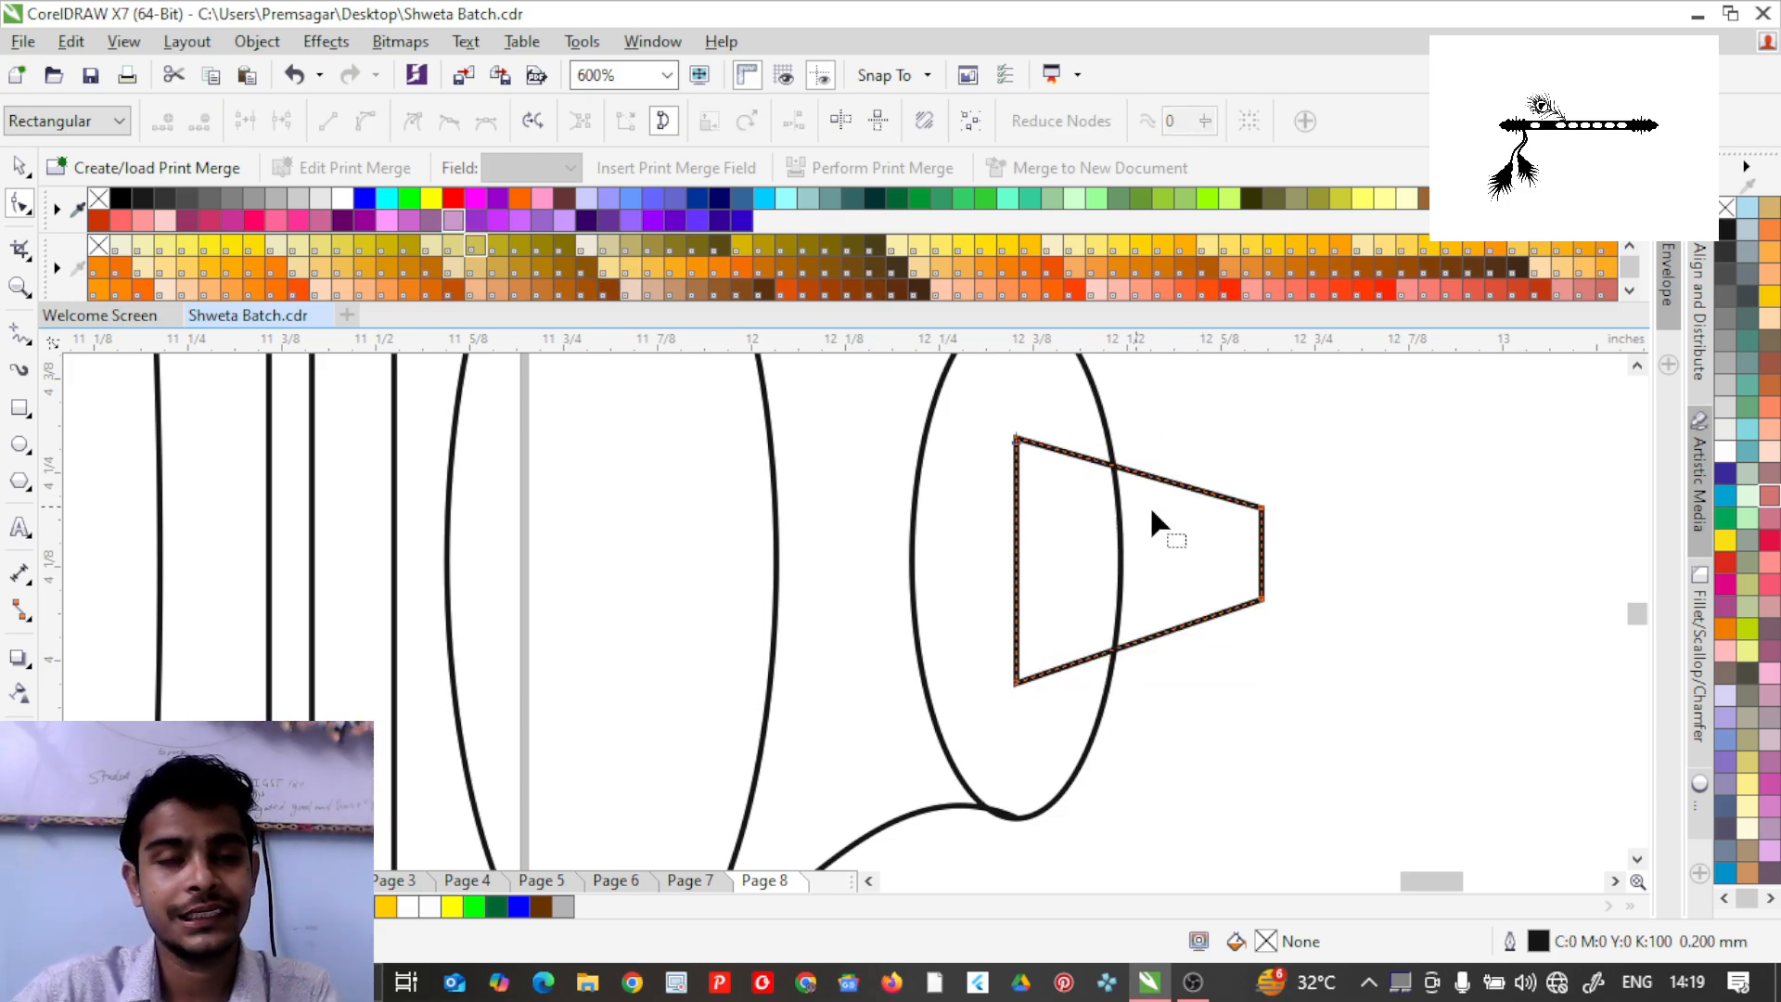
Move the trapezoid's two left corners outward, up and down, to widen its base inside the small ellipse.
scroll(1046, 492, "down", 1)
scroll(1049, 426, "up", 1)
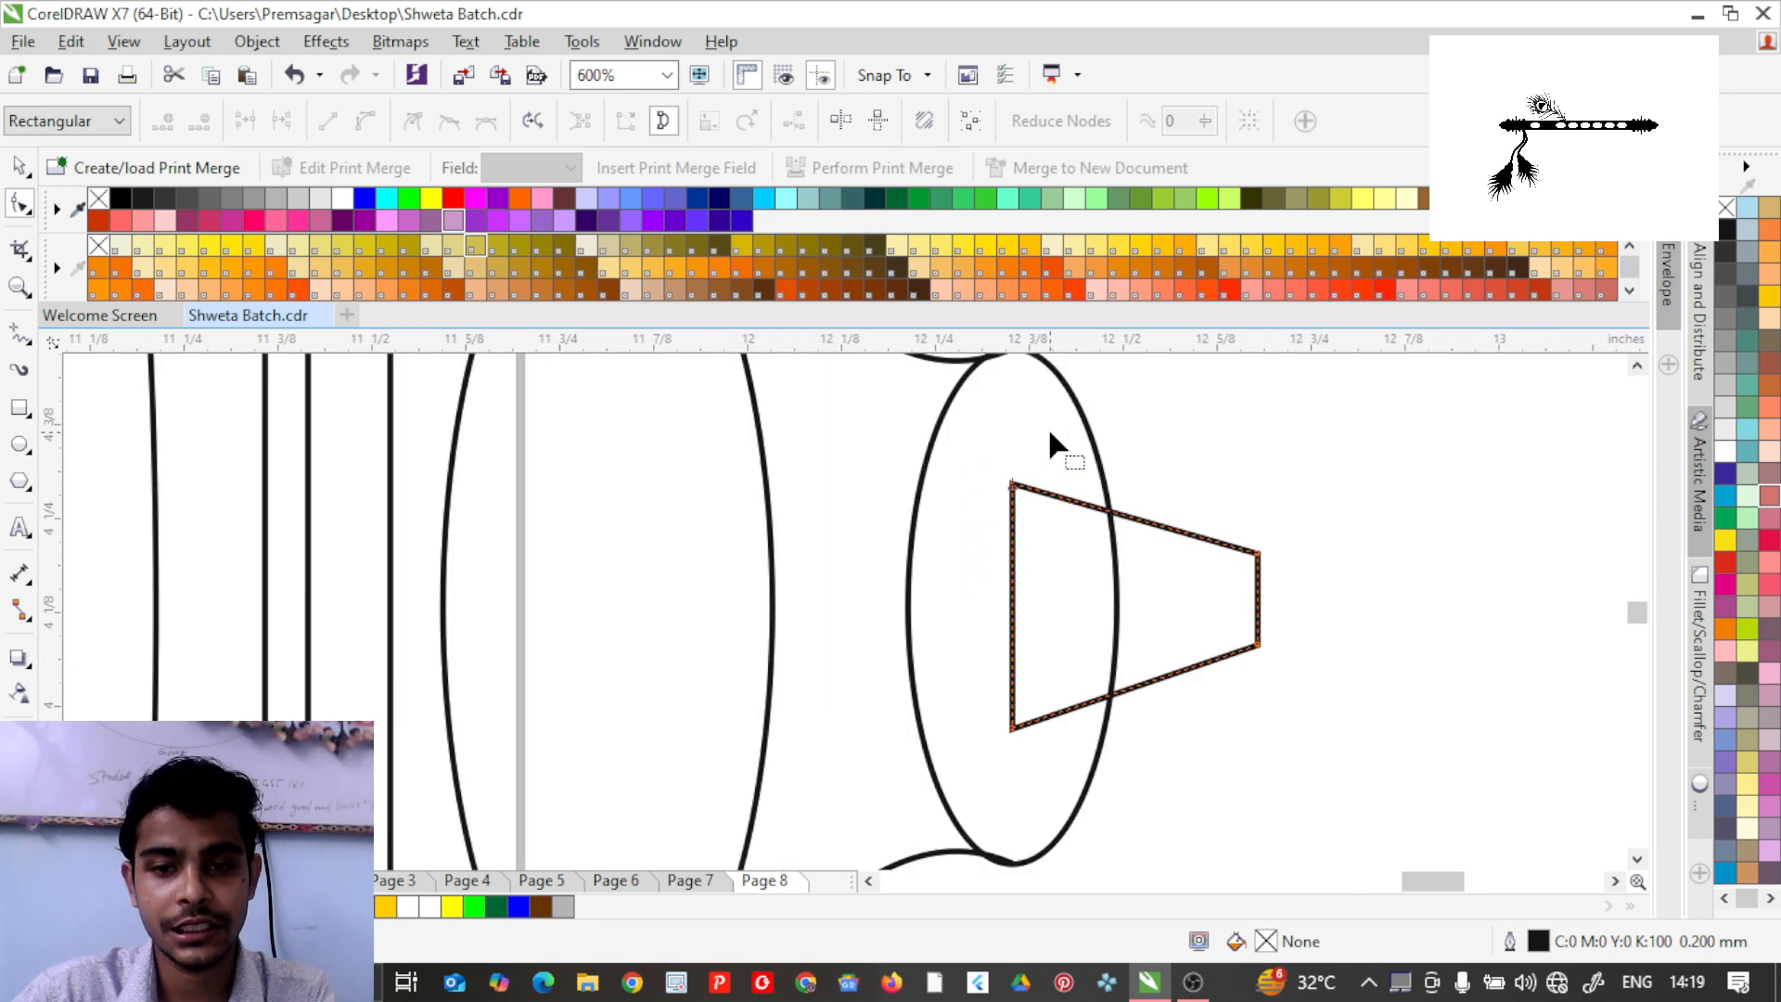
left_click_drag(1016, 489, 1022, 432)
left_click_drag(1011, 730, 1011, 776)
Convert the trapezoid's sides to curves and bend its upper edge upward into a rounded shoulder inside the small ellipse.
left_click_drag(1304, 687, 1304, 688)
left_click_drag(1307, 795, 1308, 796)
left_click(374, 117)
left_click(1163, 418)
scroll(1087, 456, "up", 1)
scroll(1074, 479, "down", 1)
left_click(1007, 449)
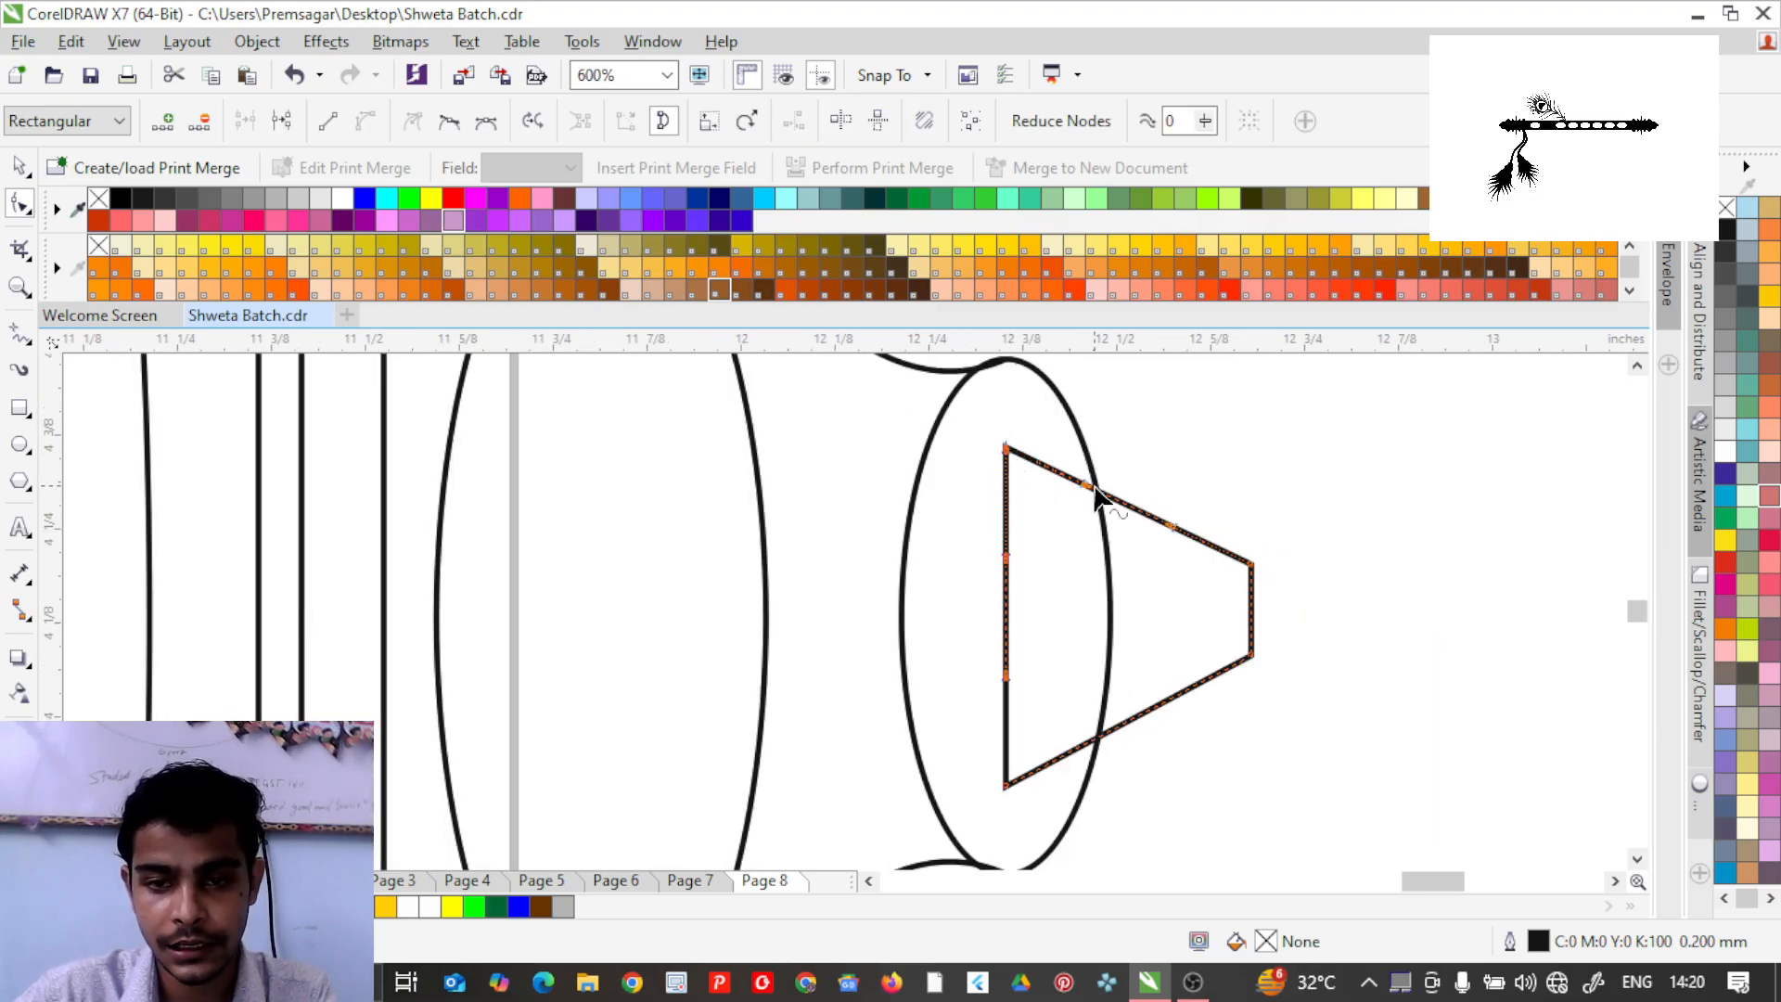
left_click_drag(1087, 486, 1042, 386)
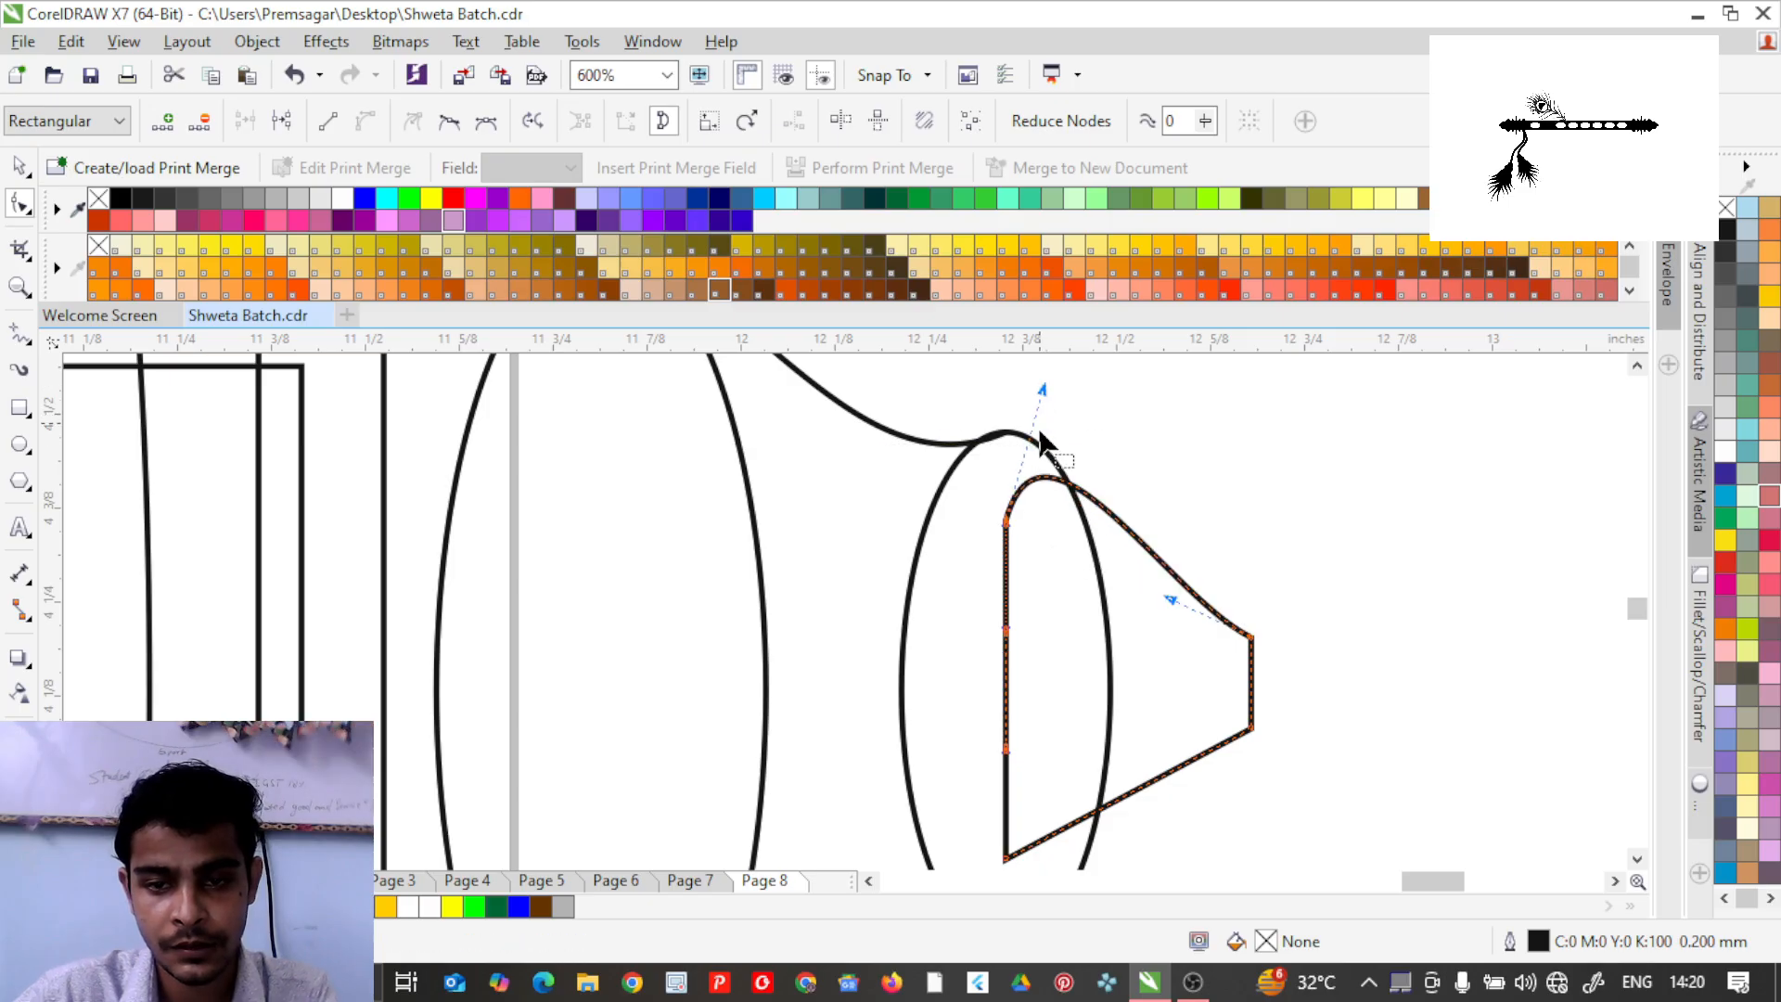
scroll(1042, 386, "down", 1)
scroll(1096, 543, "up", 1)
Curve the upper edge inward toward the tip, bulge the short right edge outward and smooth the node joining them.
left_click_drag(1121, 506, 1115, 534)
scroll(1142, 581, "up", 1)
scroll(1160, 630, "down", 1)
scroll(1168, 649, "up", 1)
left_click_drag(1224, 536, 1282, 540)
scroll(1244, 556, "down", 1)
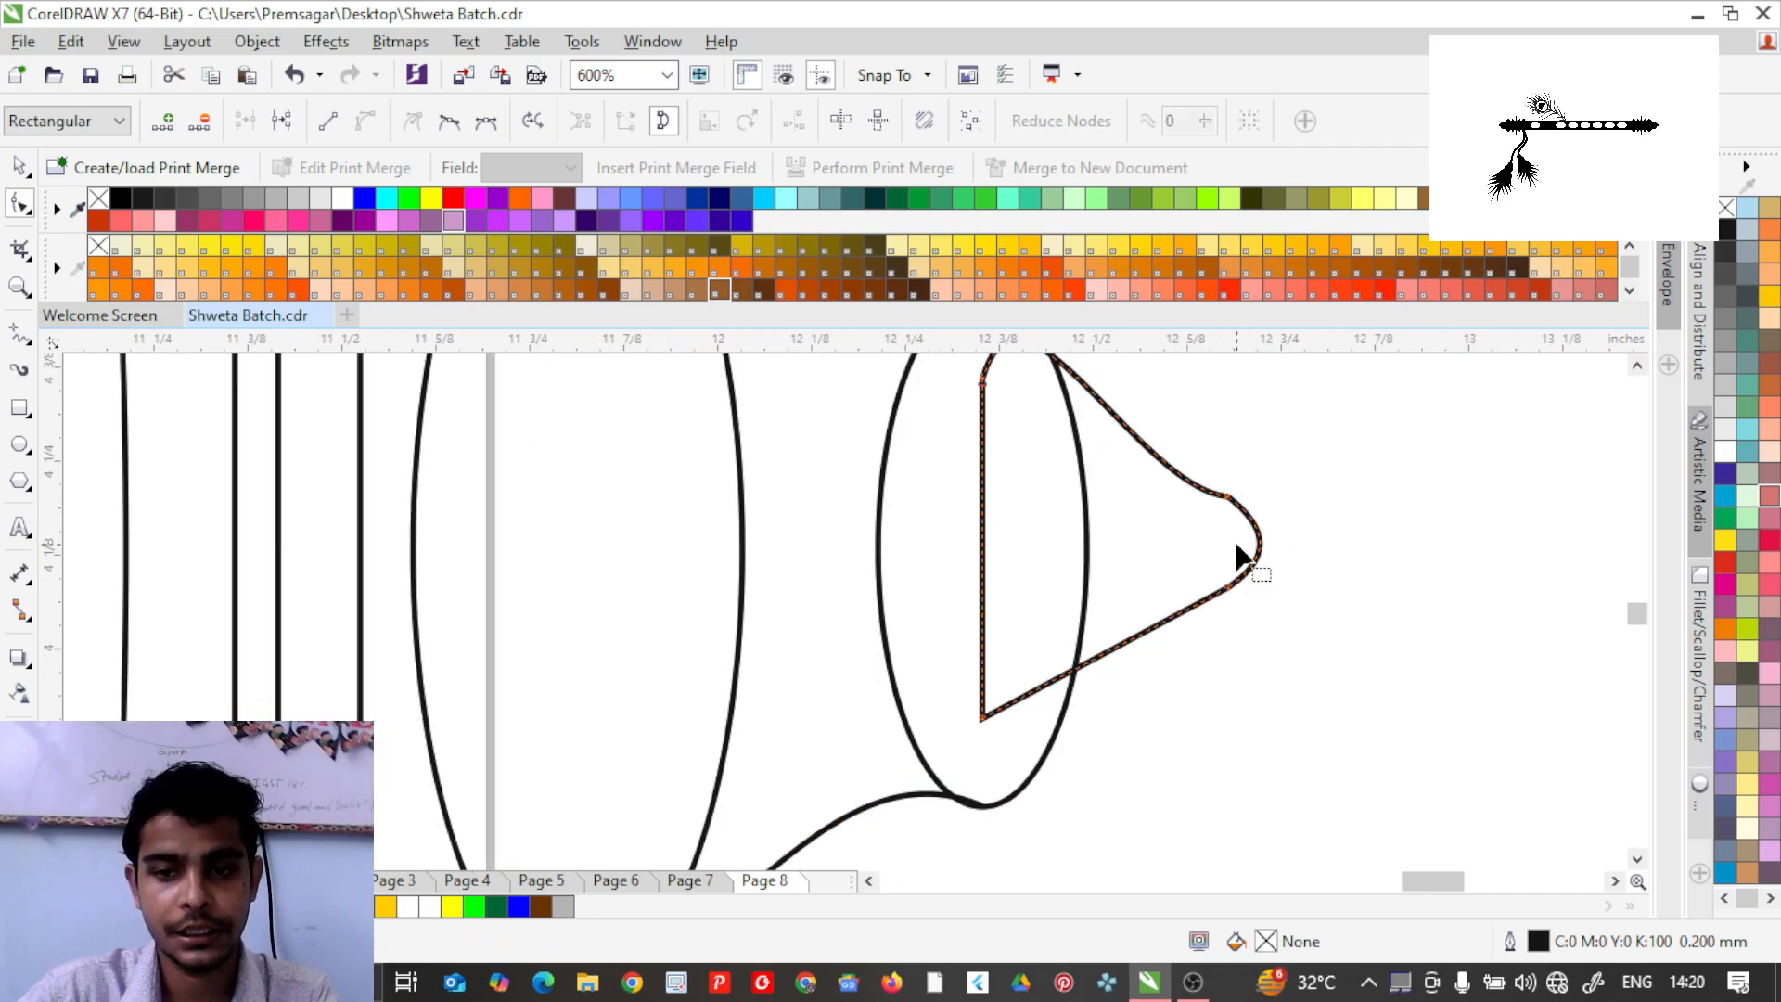
left_click(1225, 497)
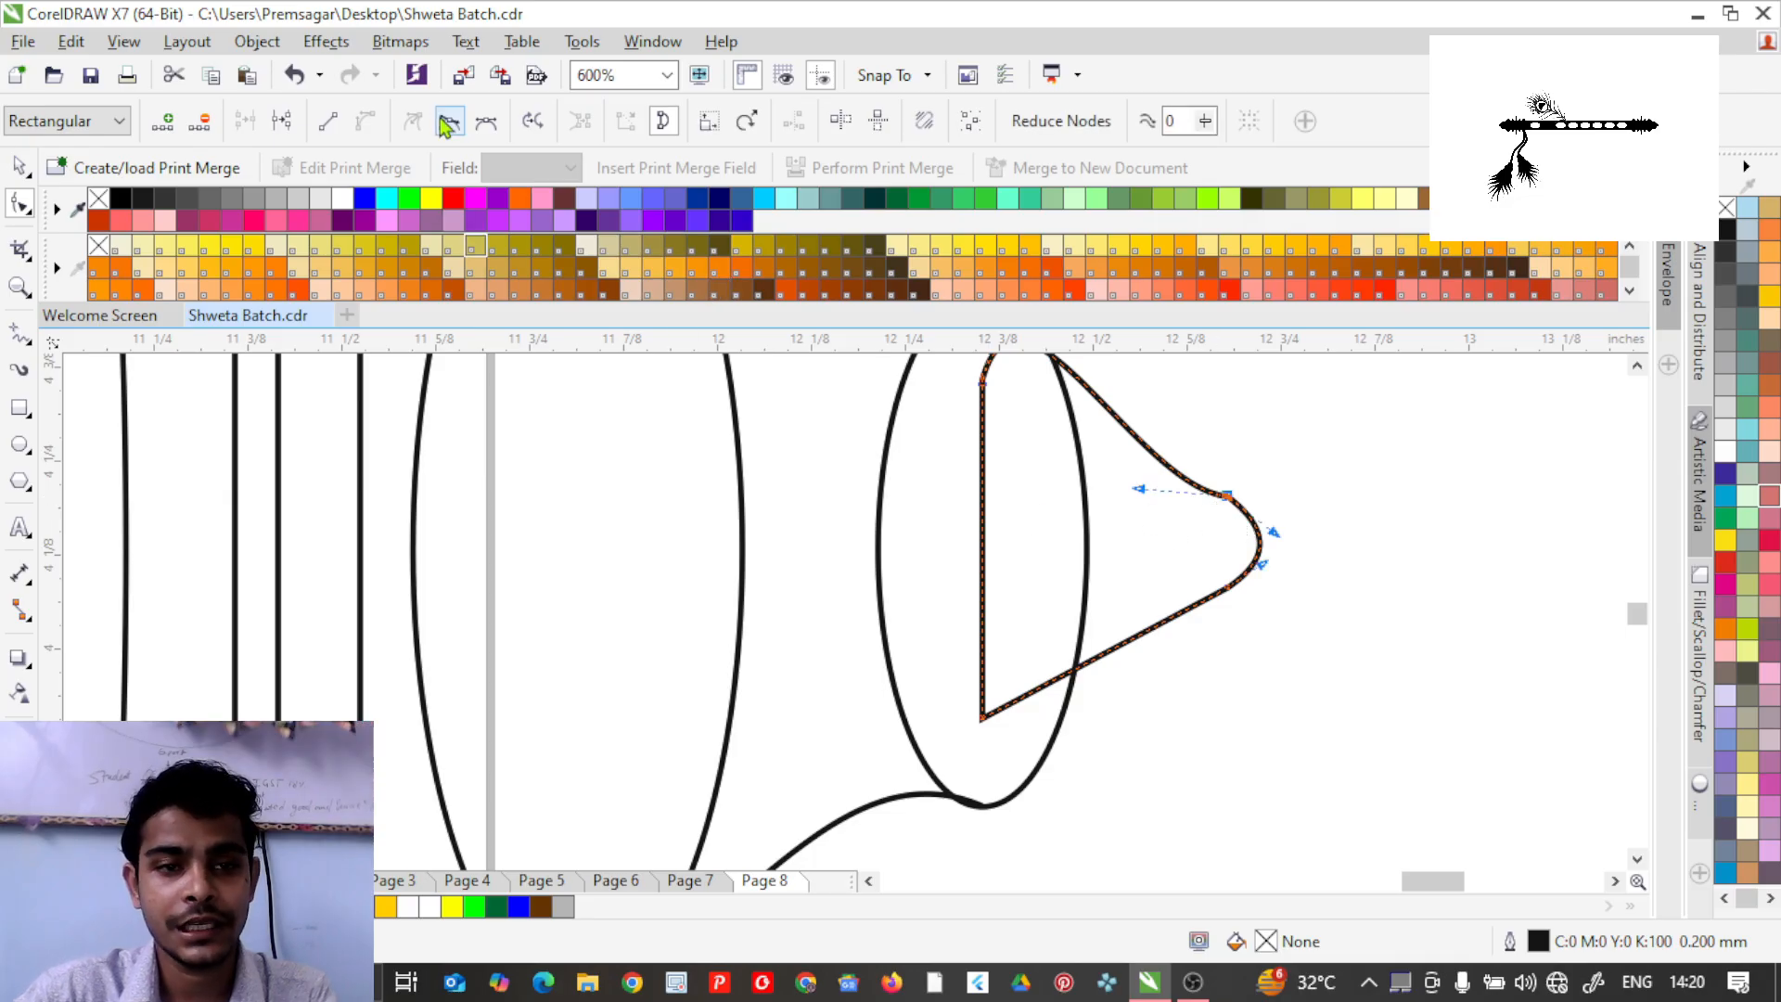
scroll(1226, 563, "down", 1)
scroll(1185, 477, "up", 1)
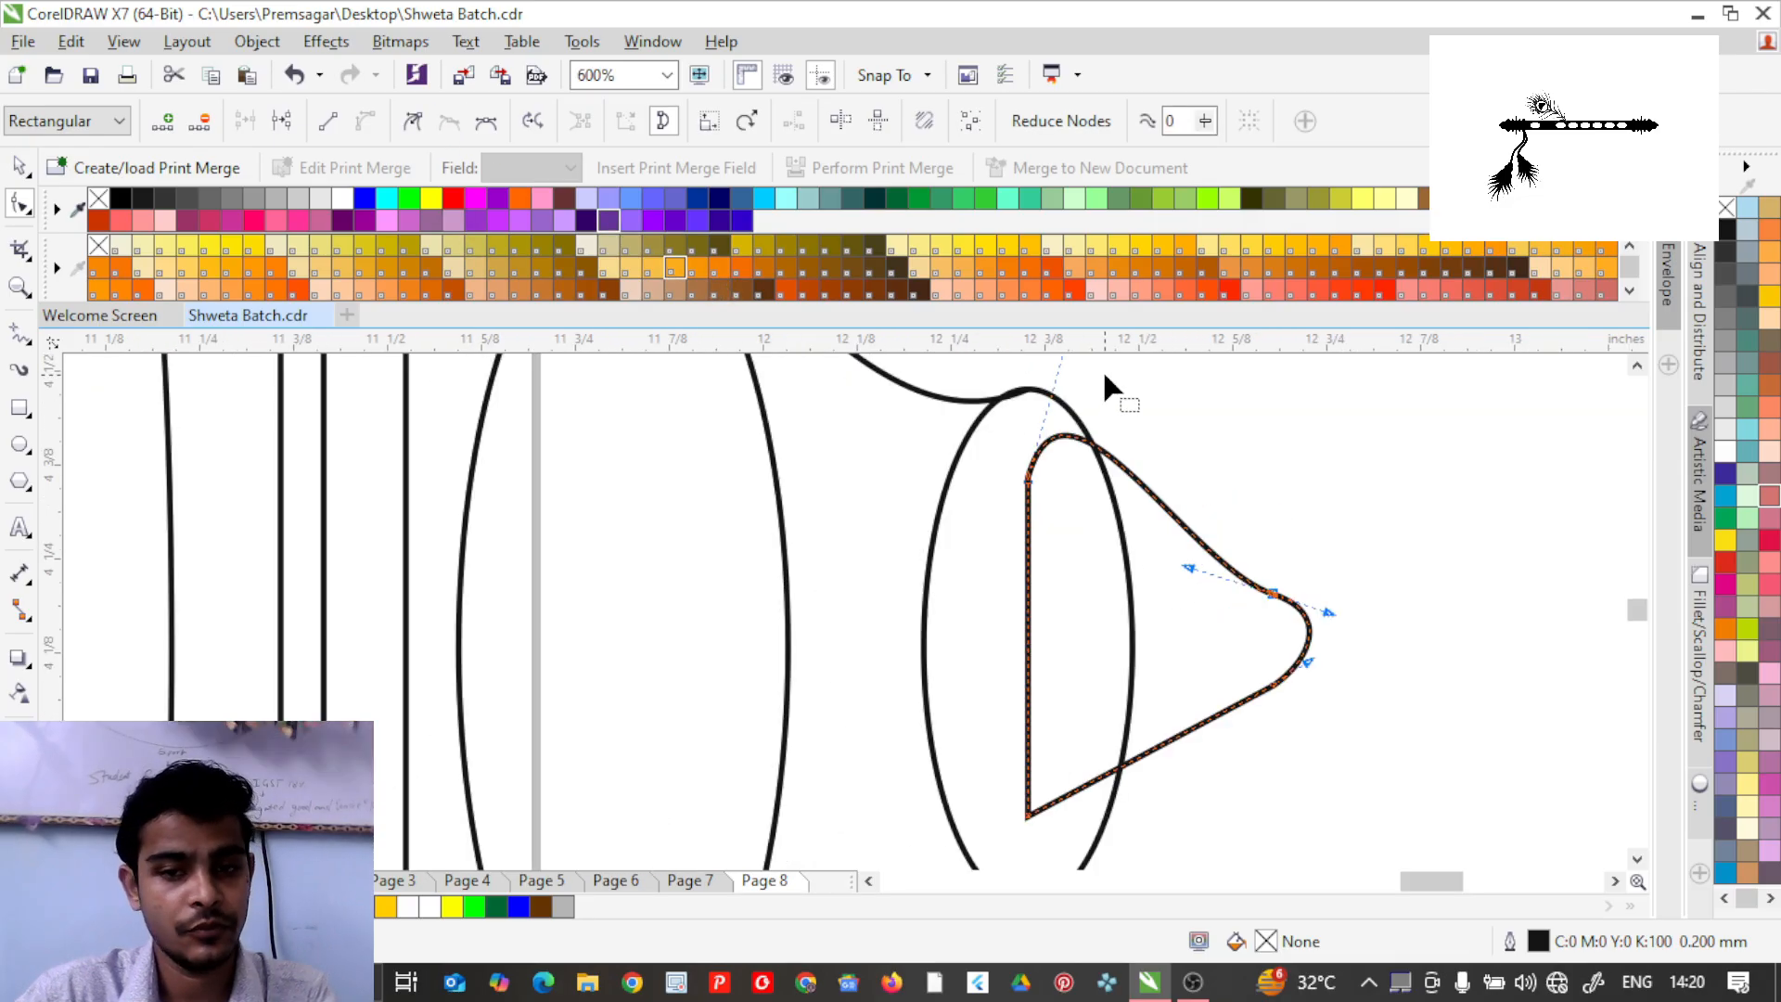
Curve the lower edge to match the upper one and adjust the handles to even out the rounded tip.
scroll(1098, 574, "down", 1)
scroll(1136, 638, "up", 1)
left_click(991, 750)
left_click_drag(1072, 713, 1085, 833)
left_click_drag(1169, 691, 1155, 635)
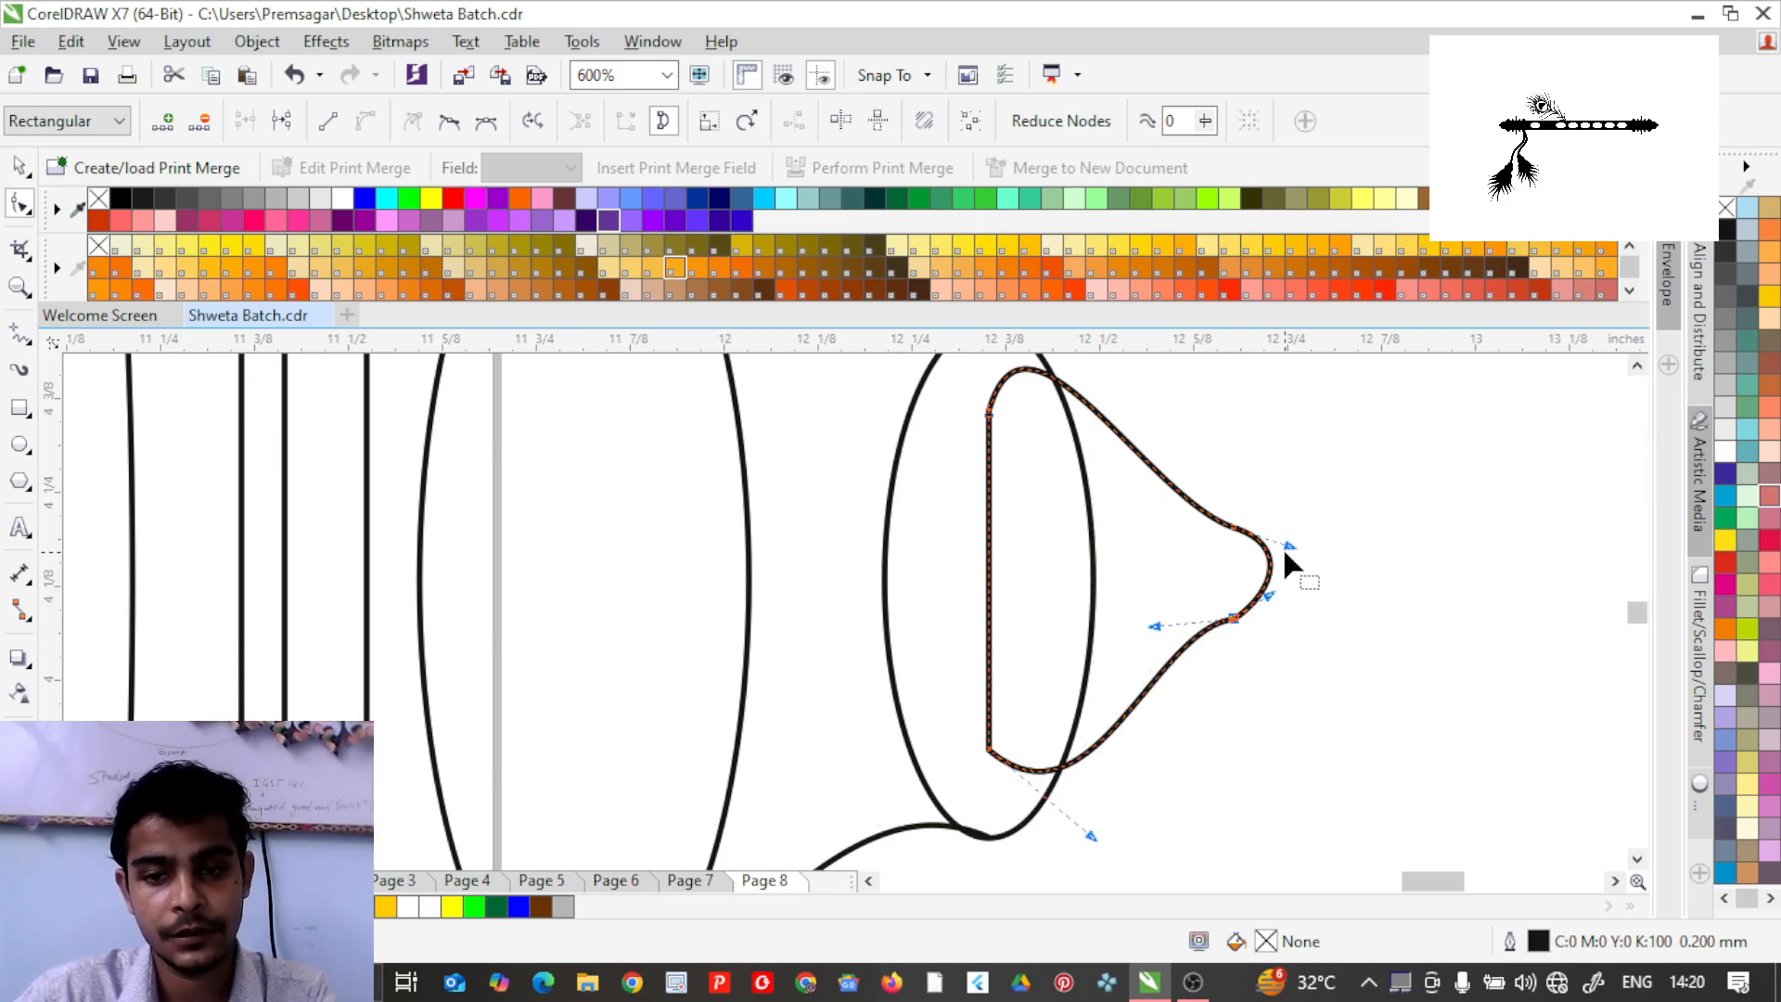
left_click_drag(1290, 546, 1290, 603)
Select the shapes of the flared, tapered end piece together.
scroll(1233, 666, "down", 2)
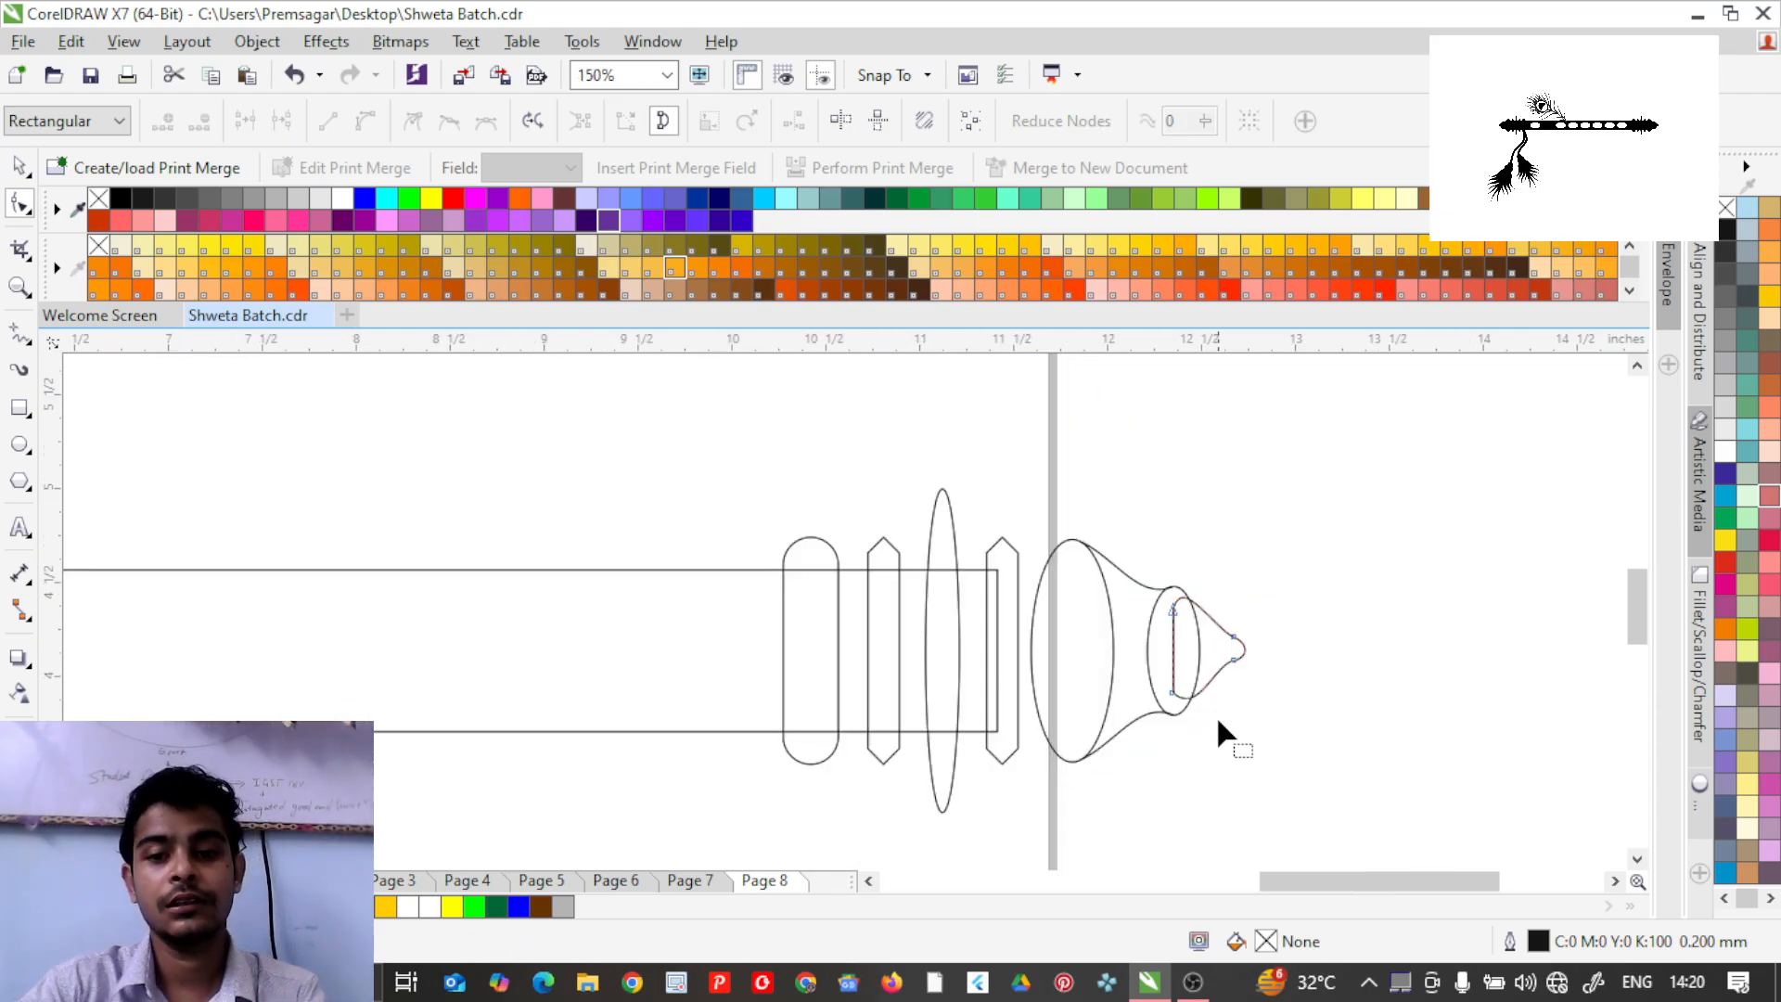
left_click(20, 167)
scroll(1121, 488, "down", 1)
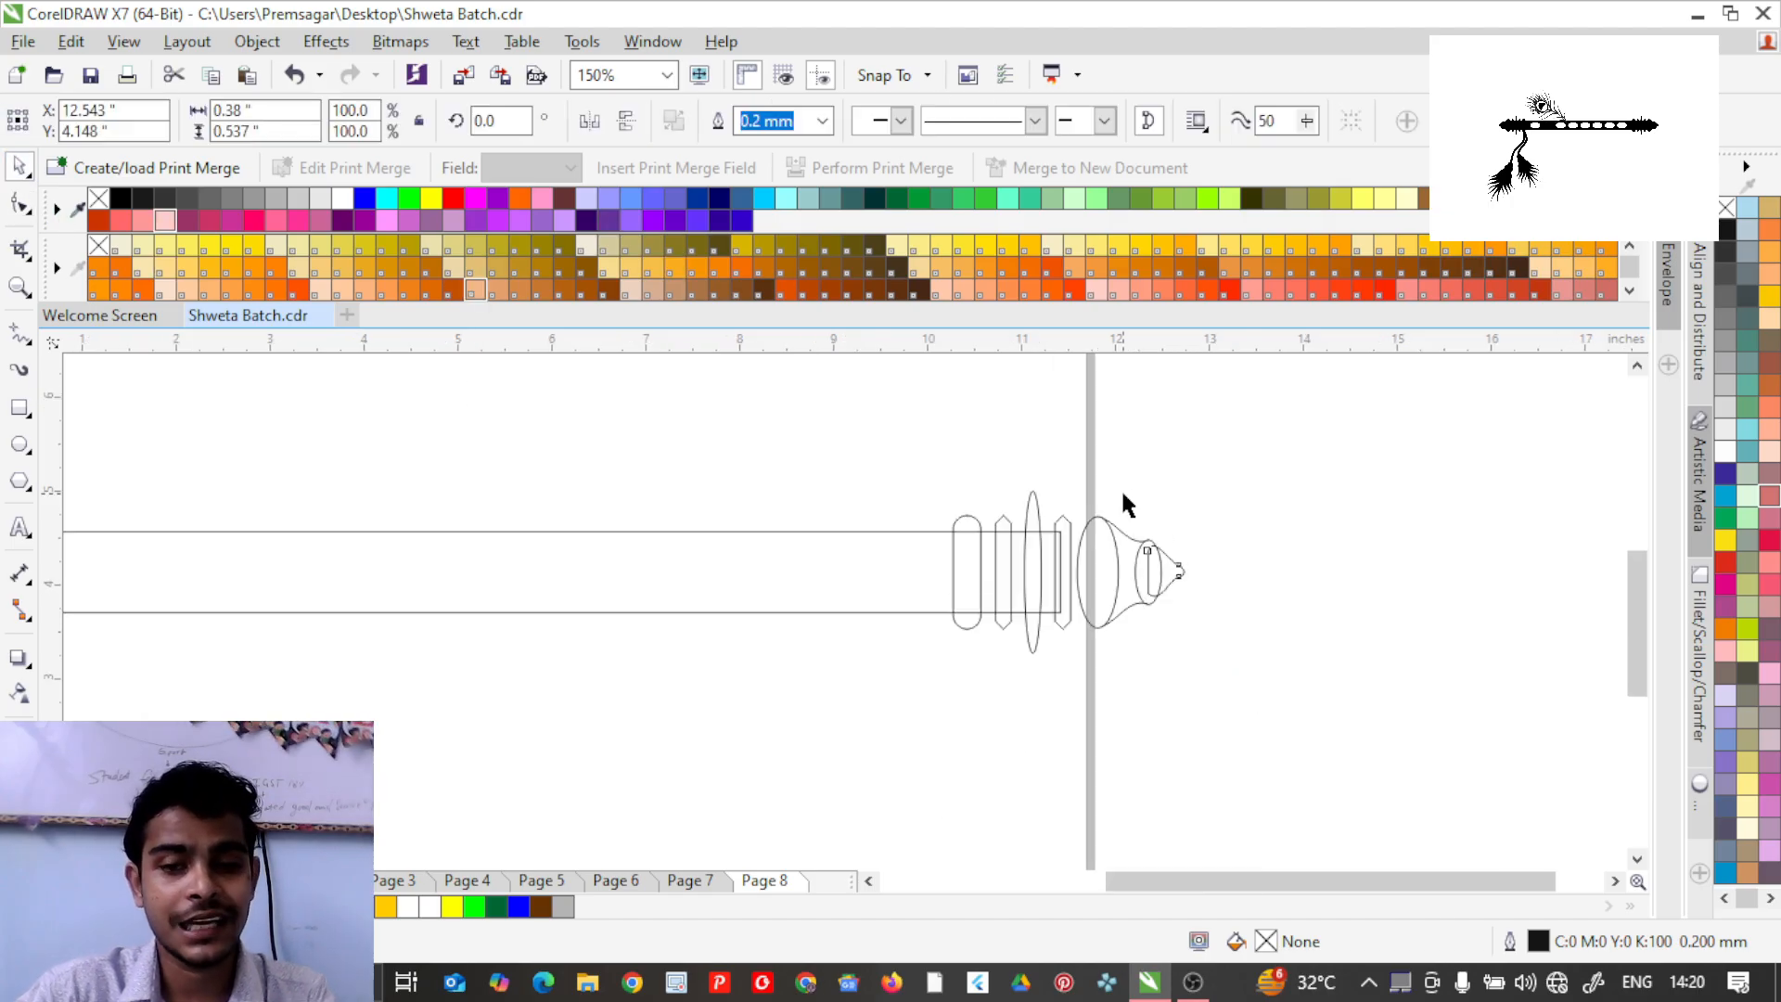
scroll(1089, 505, "up", 1)
left_click_drag(1049, 492, 1372, 785)
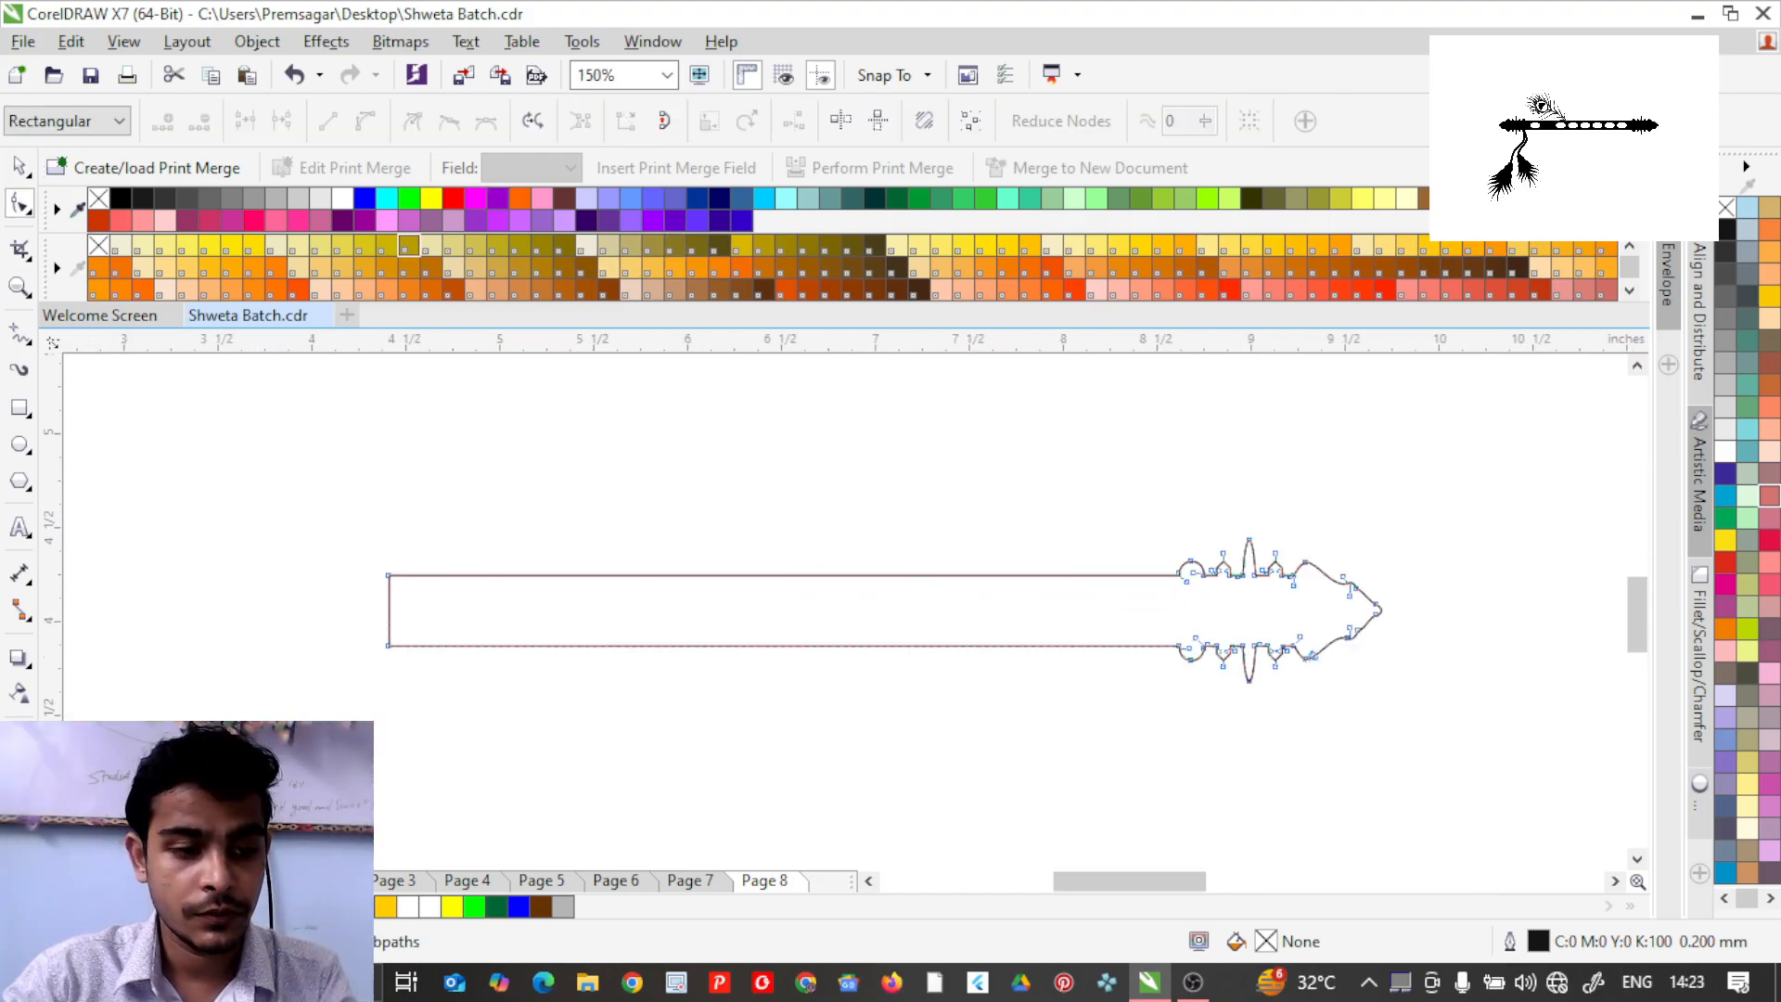
key("space")
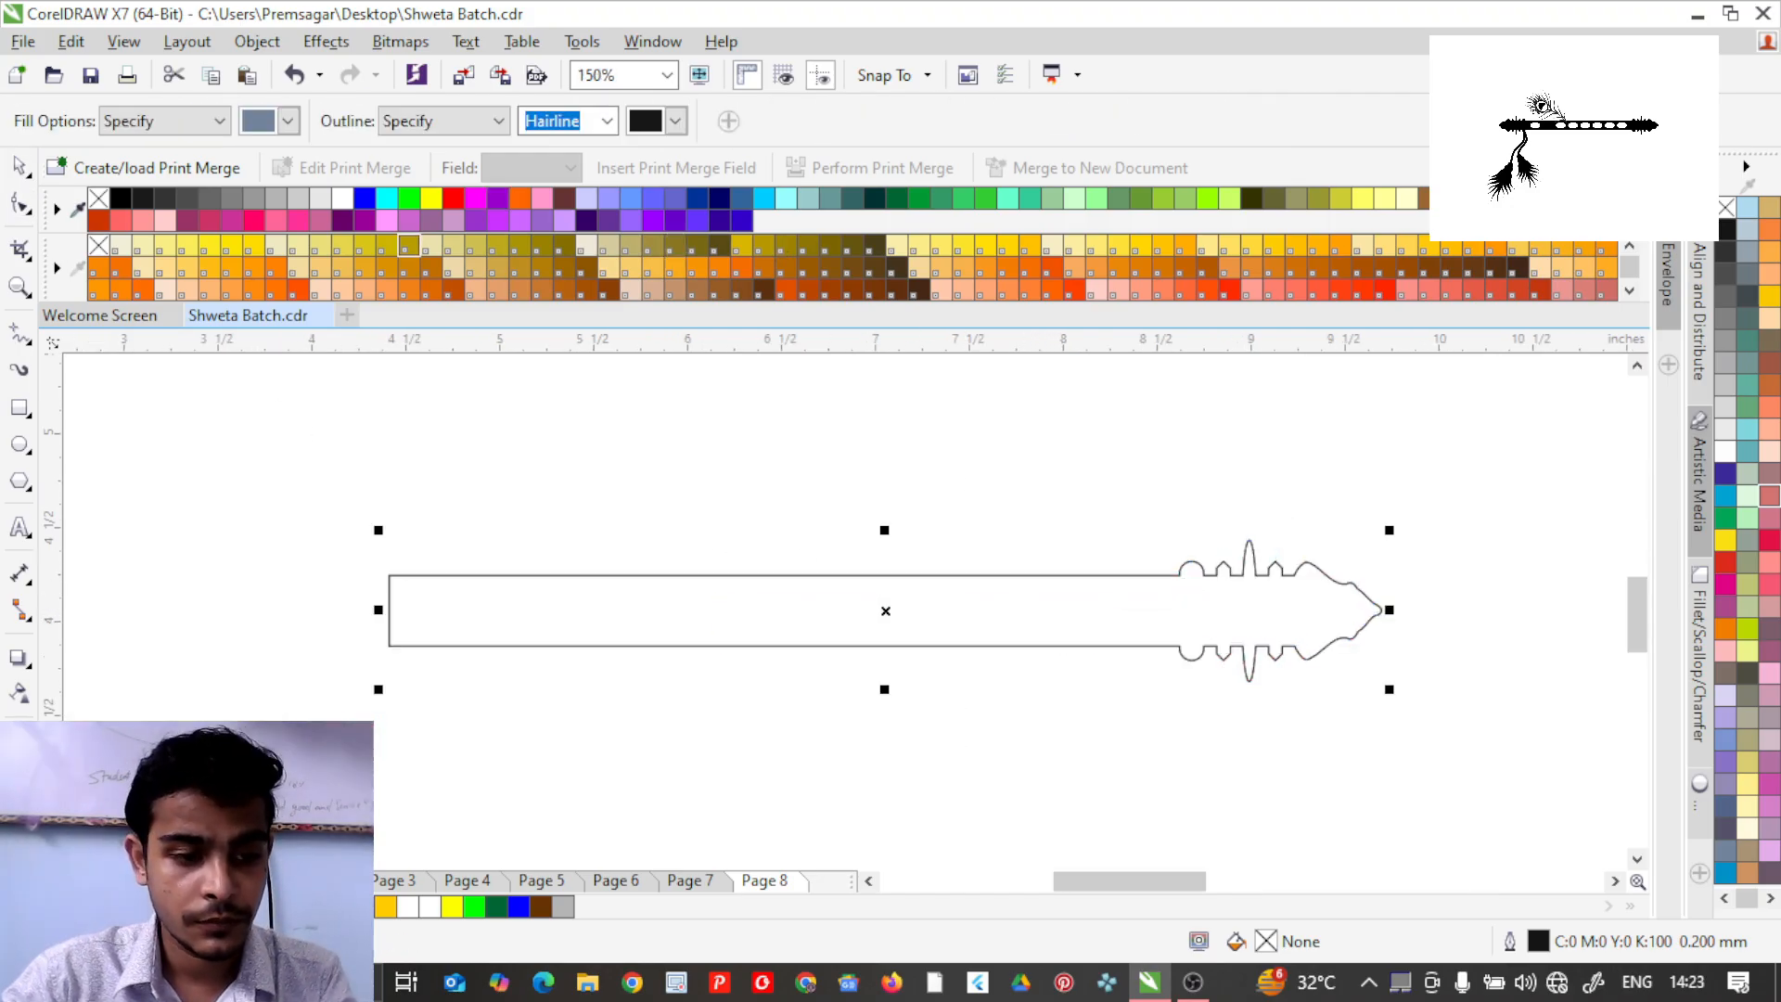
left_click(1064, 617)
scroll(983, 566, "down", 2)
scroll(984, 566, "up", 1)
left_click(19, 167)
key("ctrl+z")
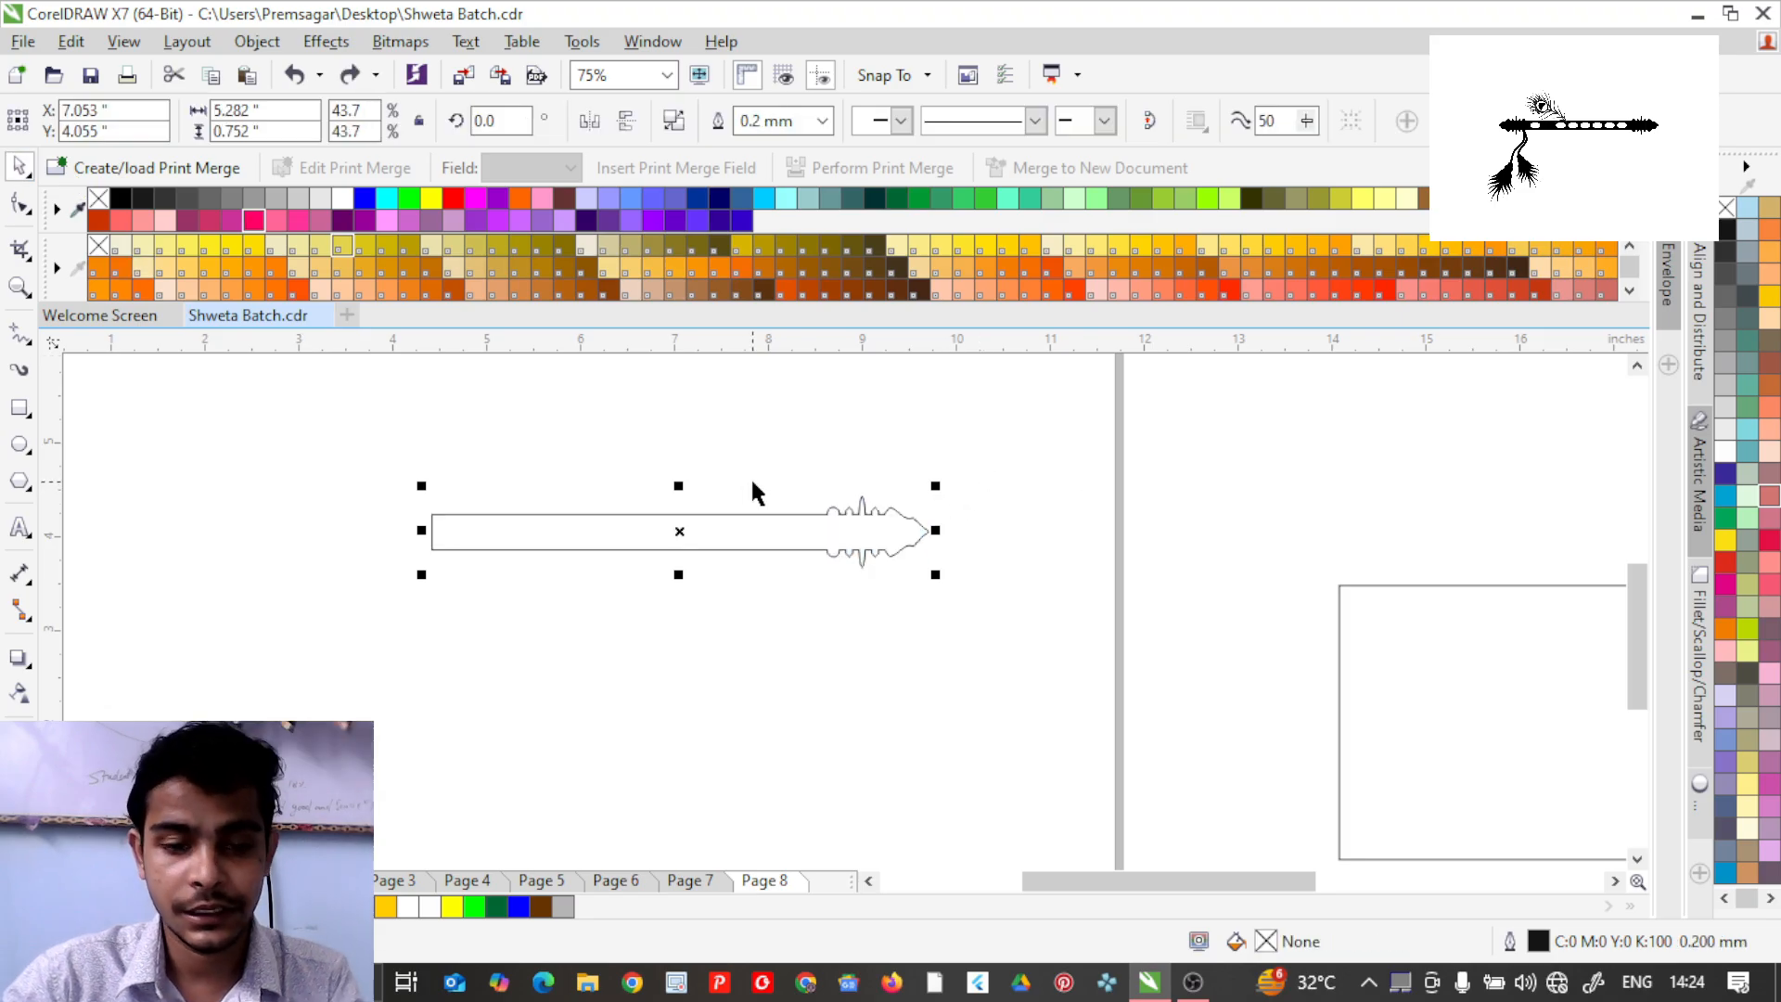
Draw a vertical line about 1.01 in tall across the flute, just left of its ornamental bands.
scroll(753, 482, "up", 2)
scroll(785, 489, "down", 1)
left_click(20, 334)
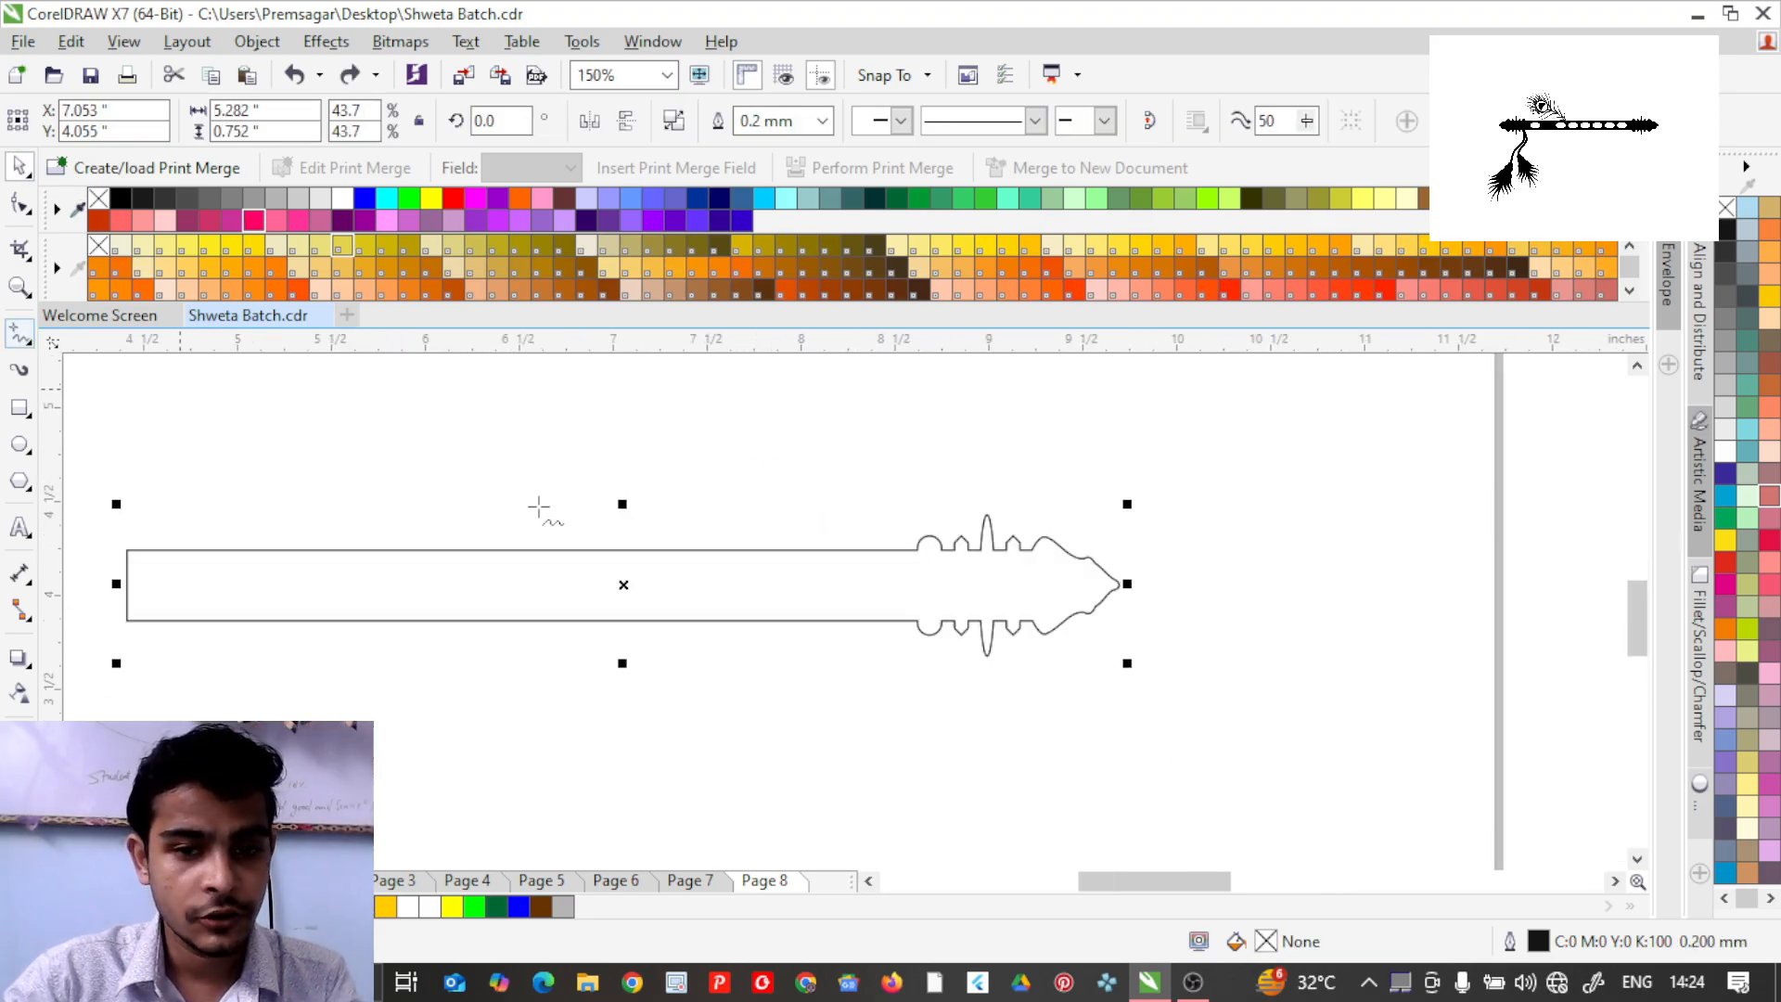
left_click(880, 498)
left_click(881, 689)
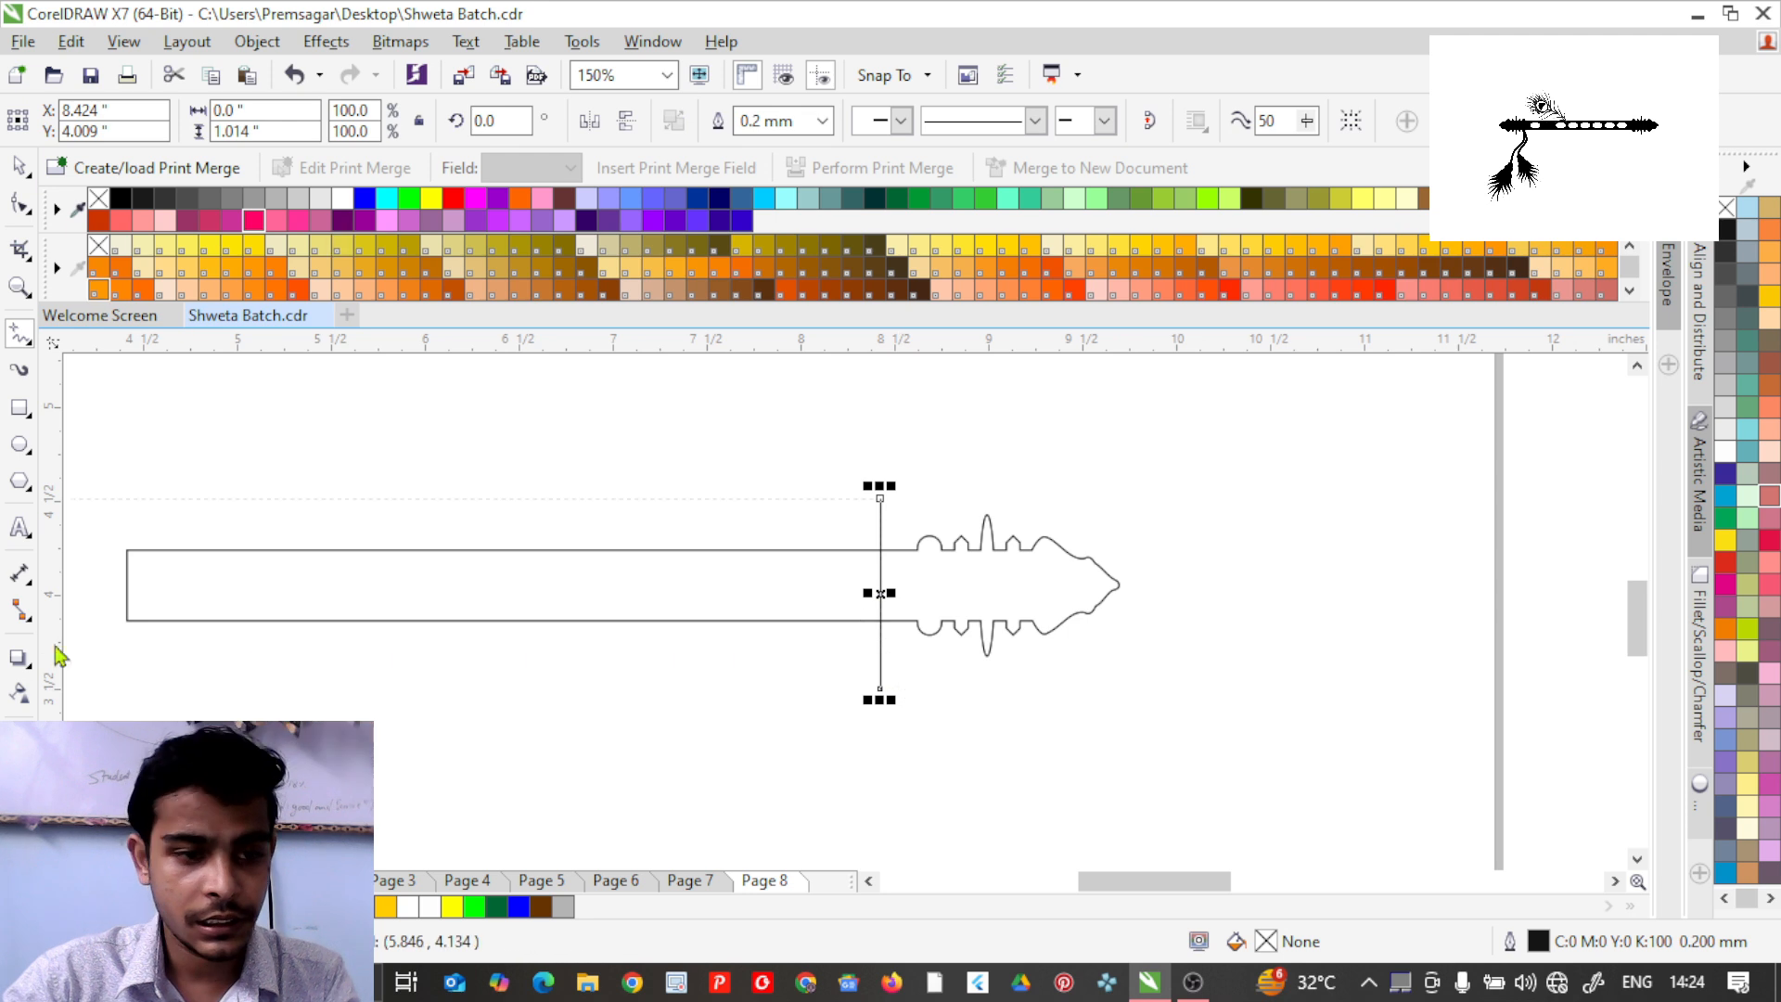
Smart-fill the decorated end beyond the line as a separate shape, move it clear of the flute and delete the dividing line.
left_click(18, 814)
left_click(955, 601)
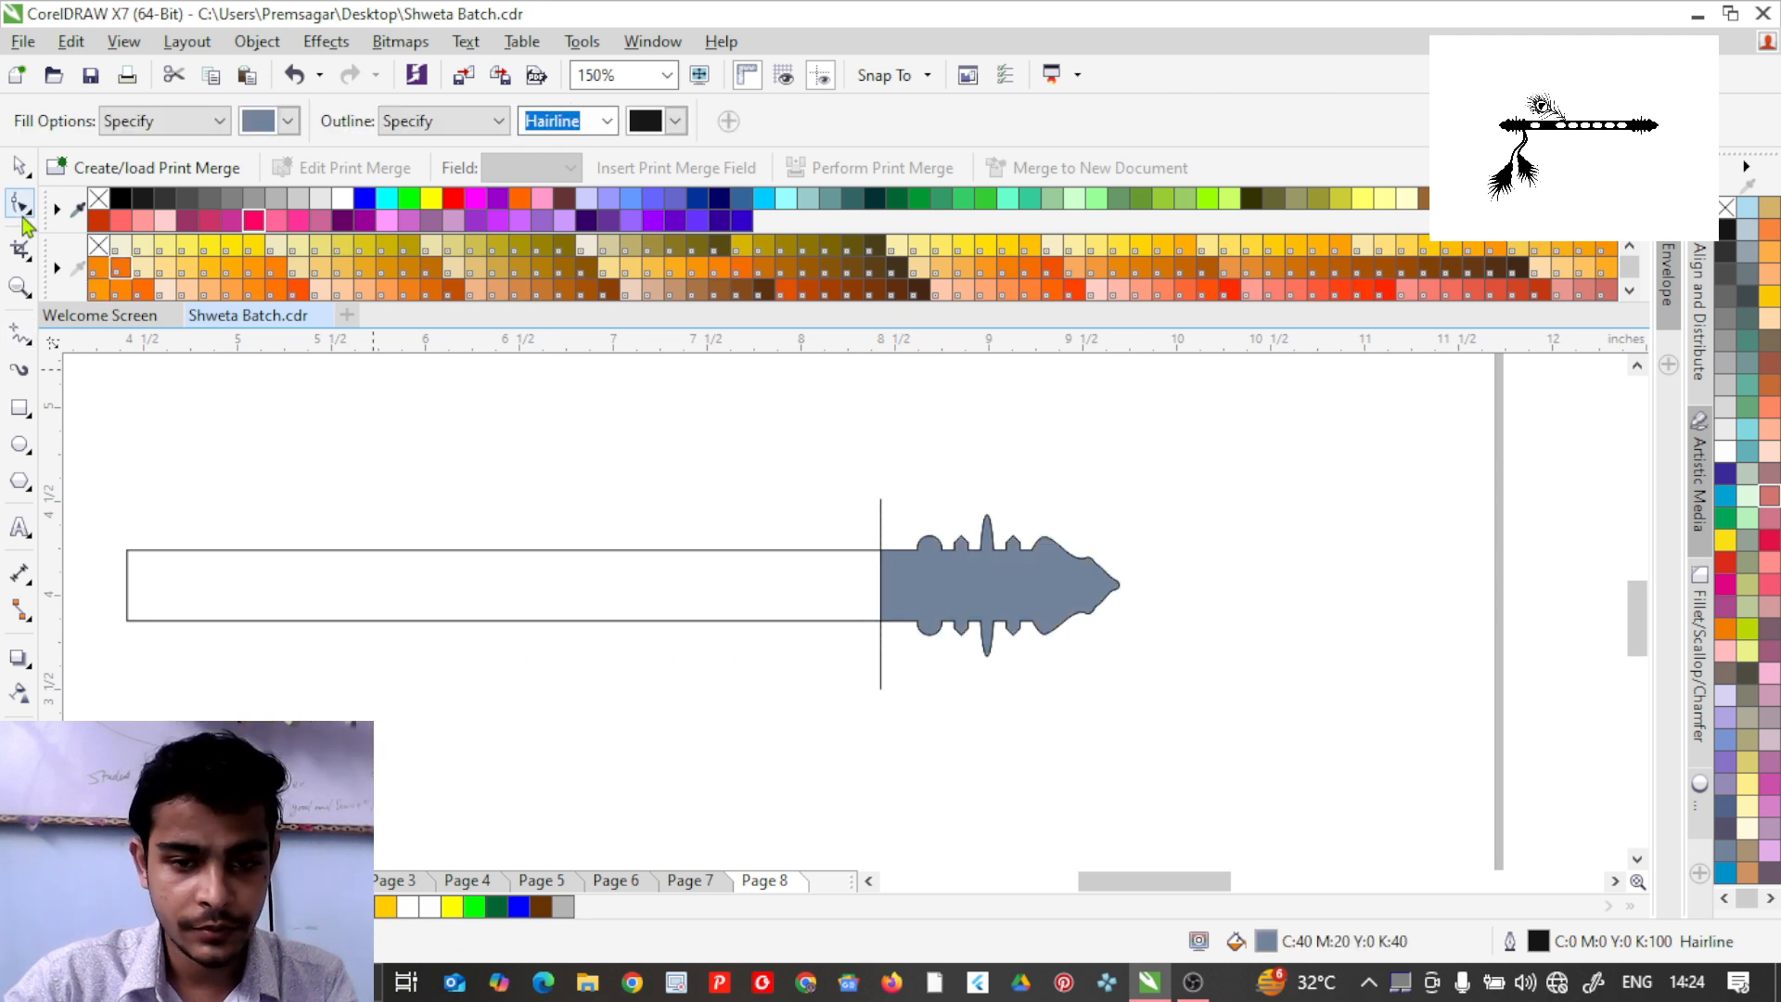
left_click(18, 169)
left_click_drag(928, 603, 1327, 628)
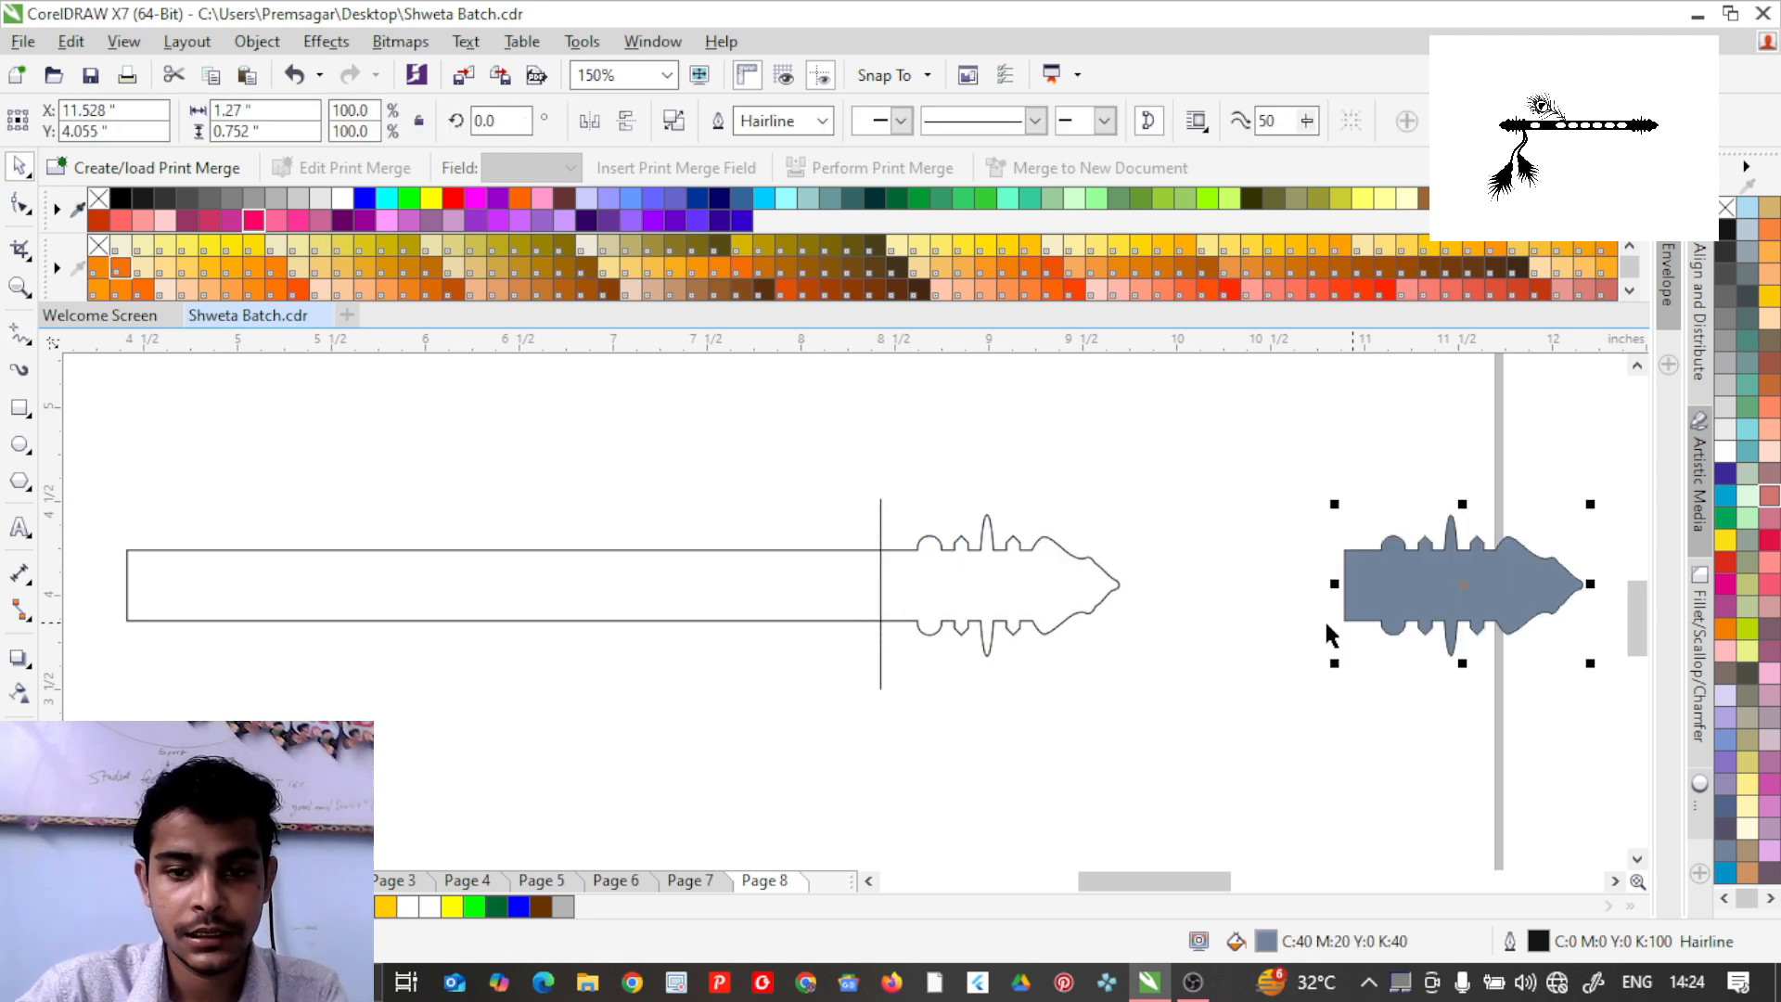
left_click(881, 506)
key("Delete")
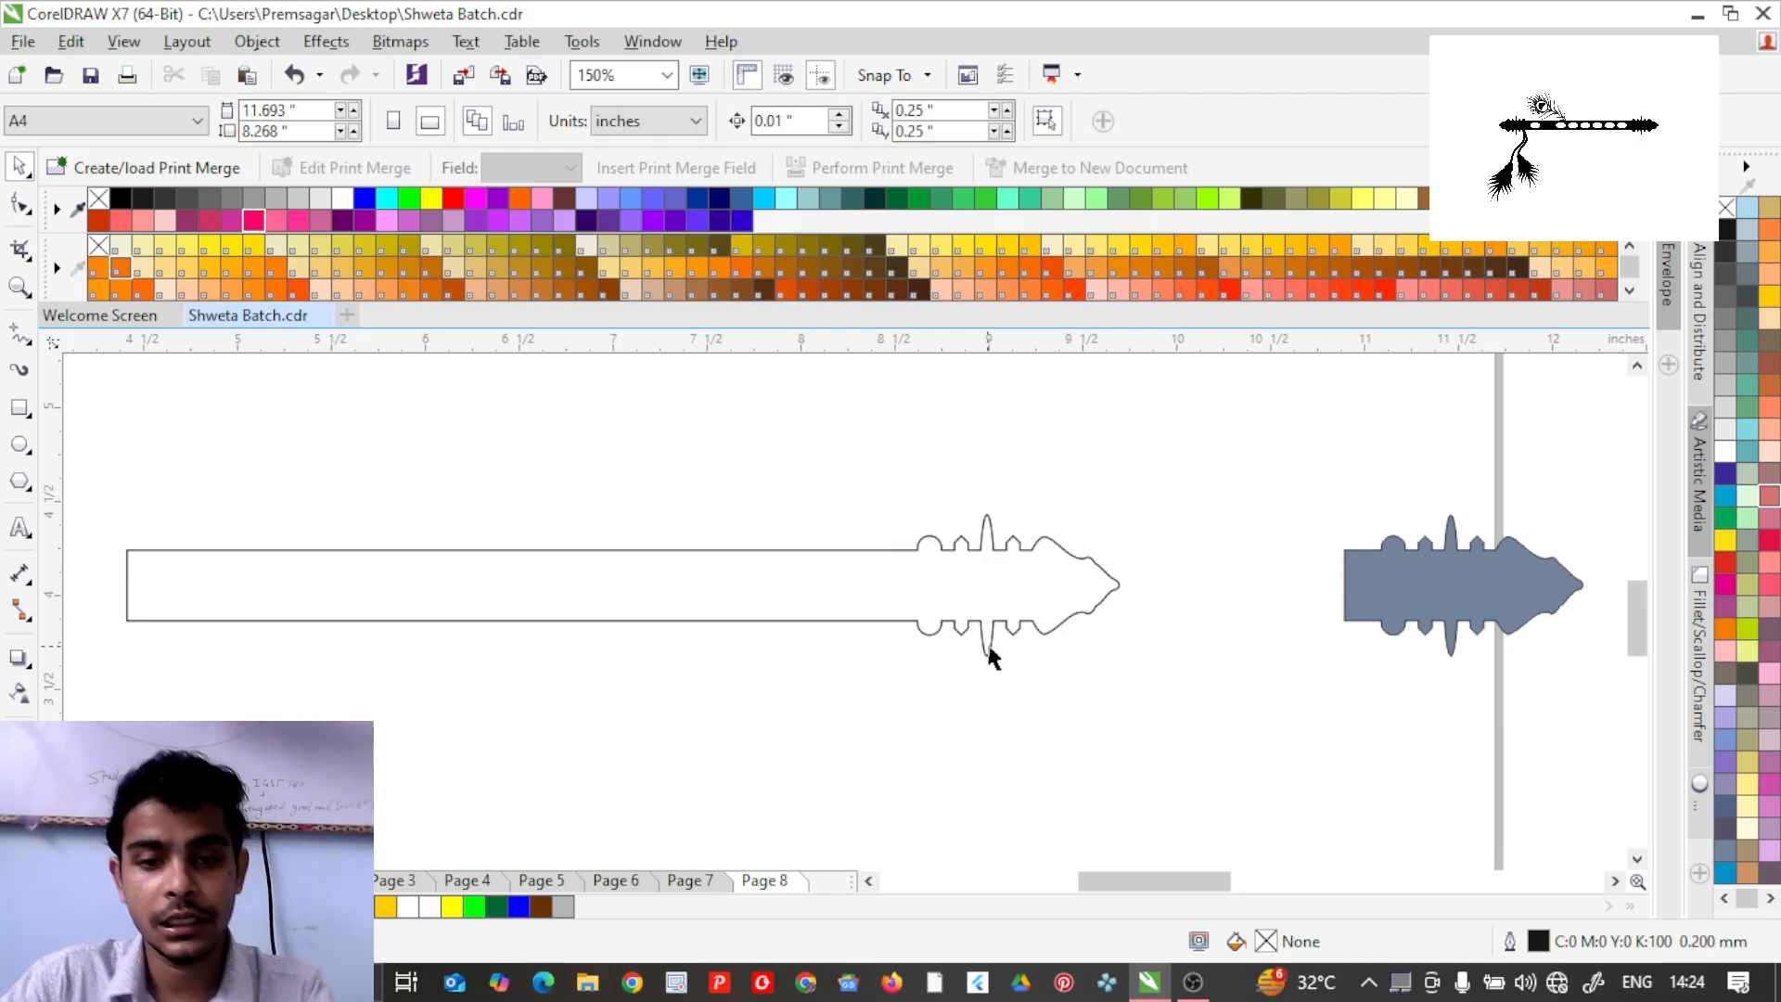
Move the filled end piece to the flute's plain left end and flip it so its tip points left.
left_click(803, 594)
left_click(1533, 579)
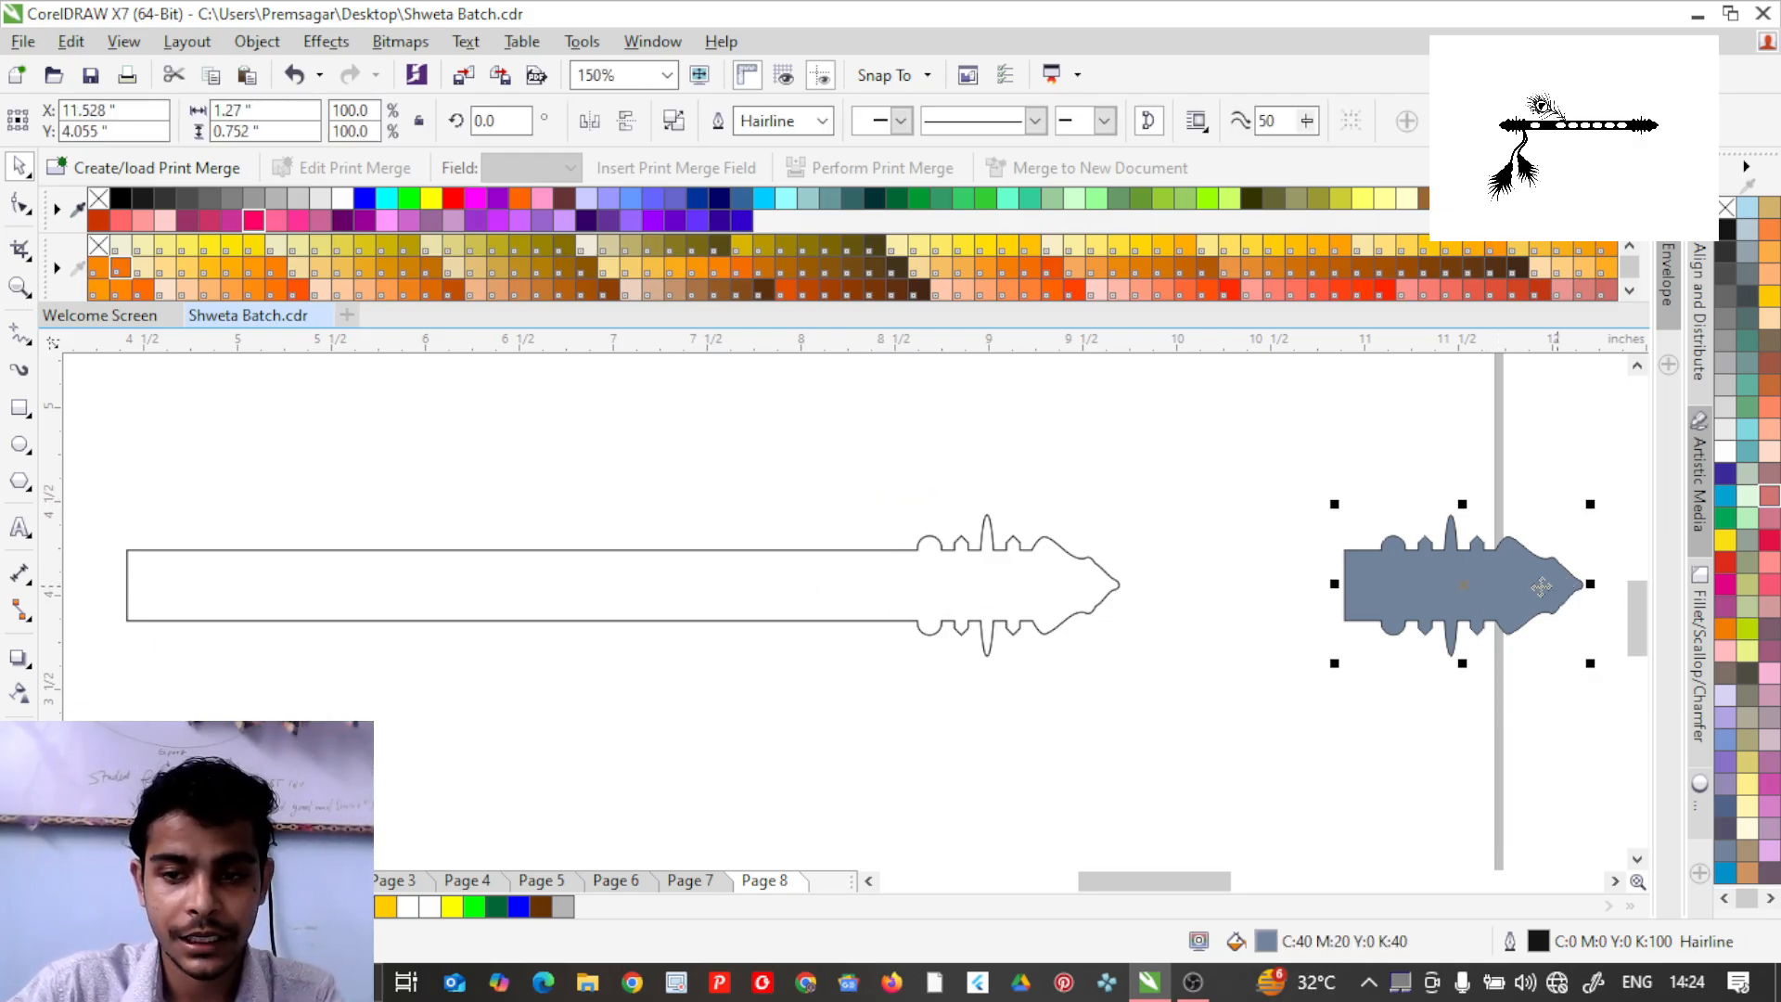
scroll(1345, 554, "down", 2)
left_click_drag(1361, 554, 669, 576)
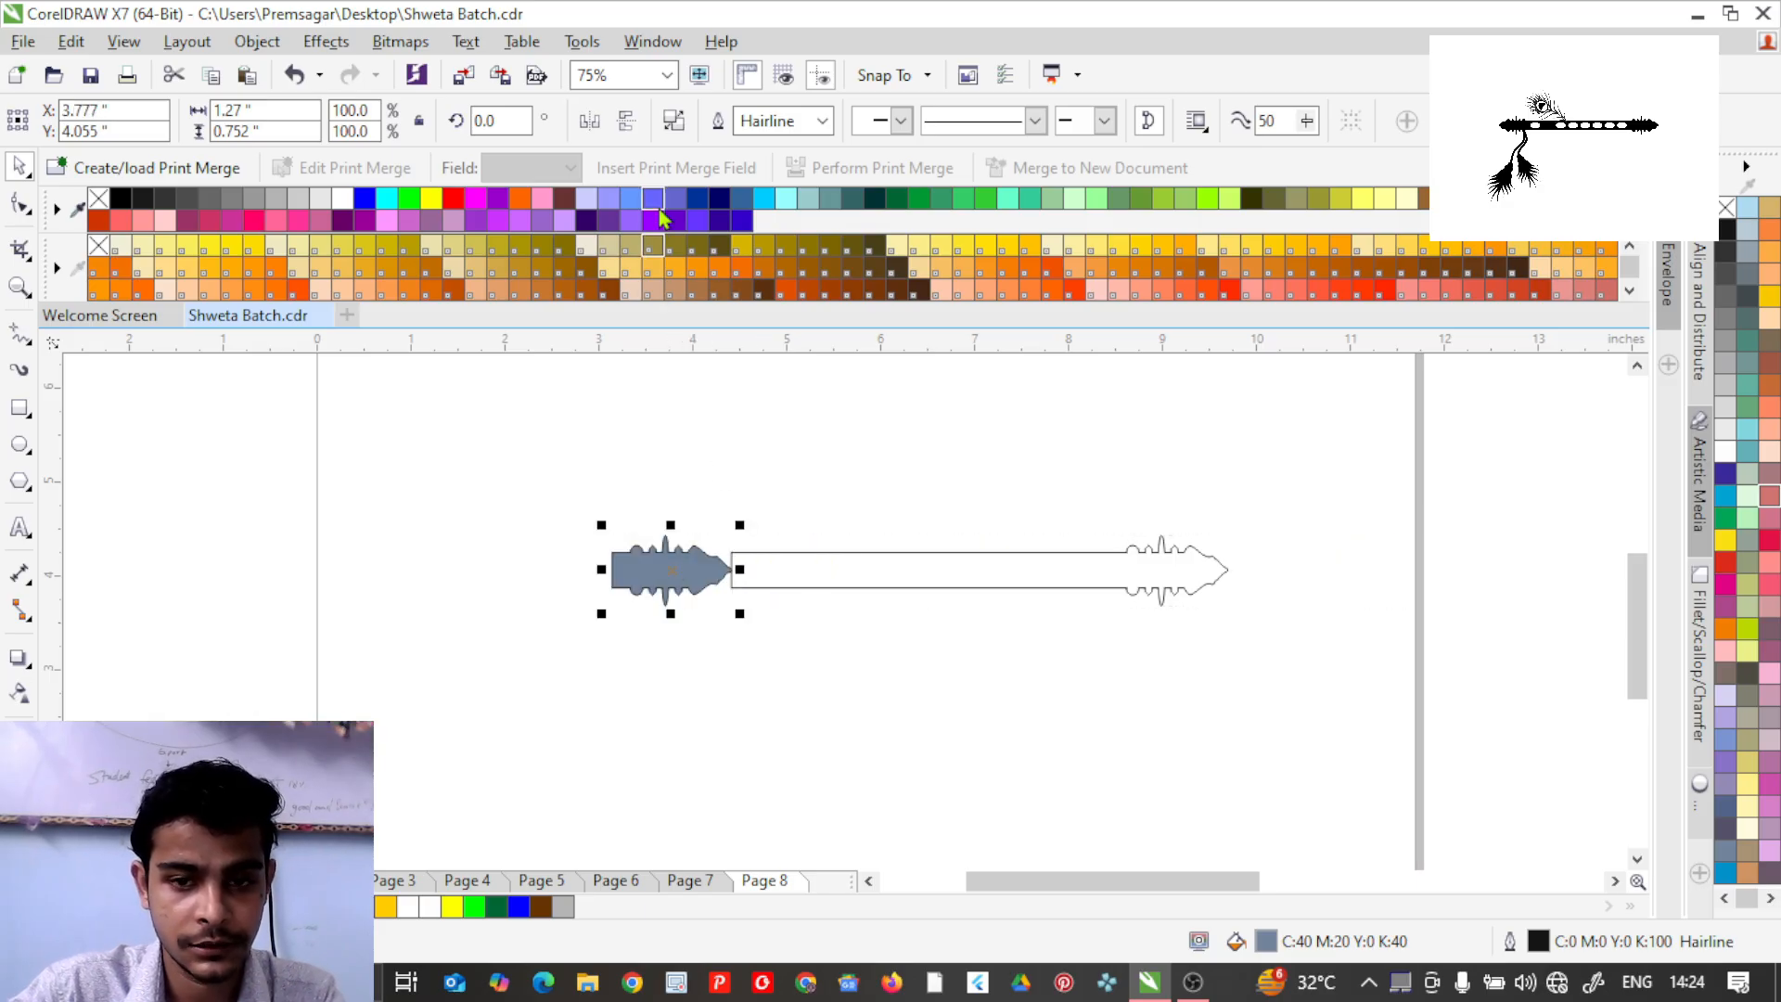
left_click(626, 120)
scroll(711, 552, "up", 1)
scroll(712, 552, "down", 1)
scroll(735, 593, "up", 1)
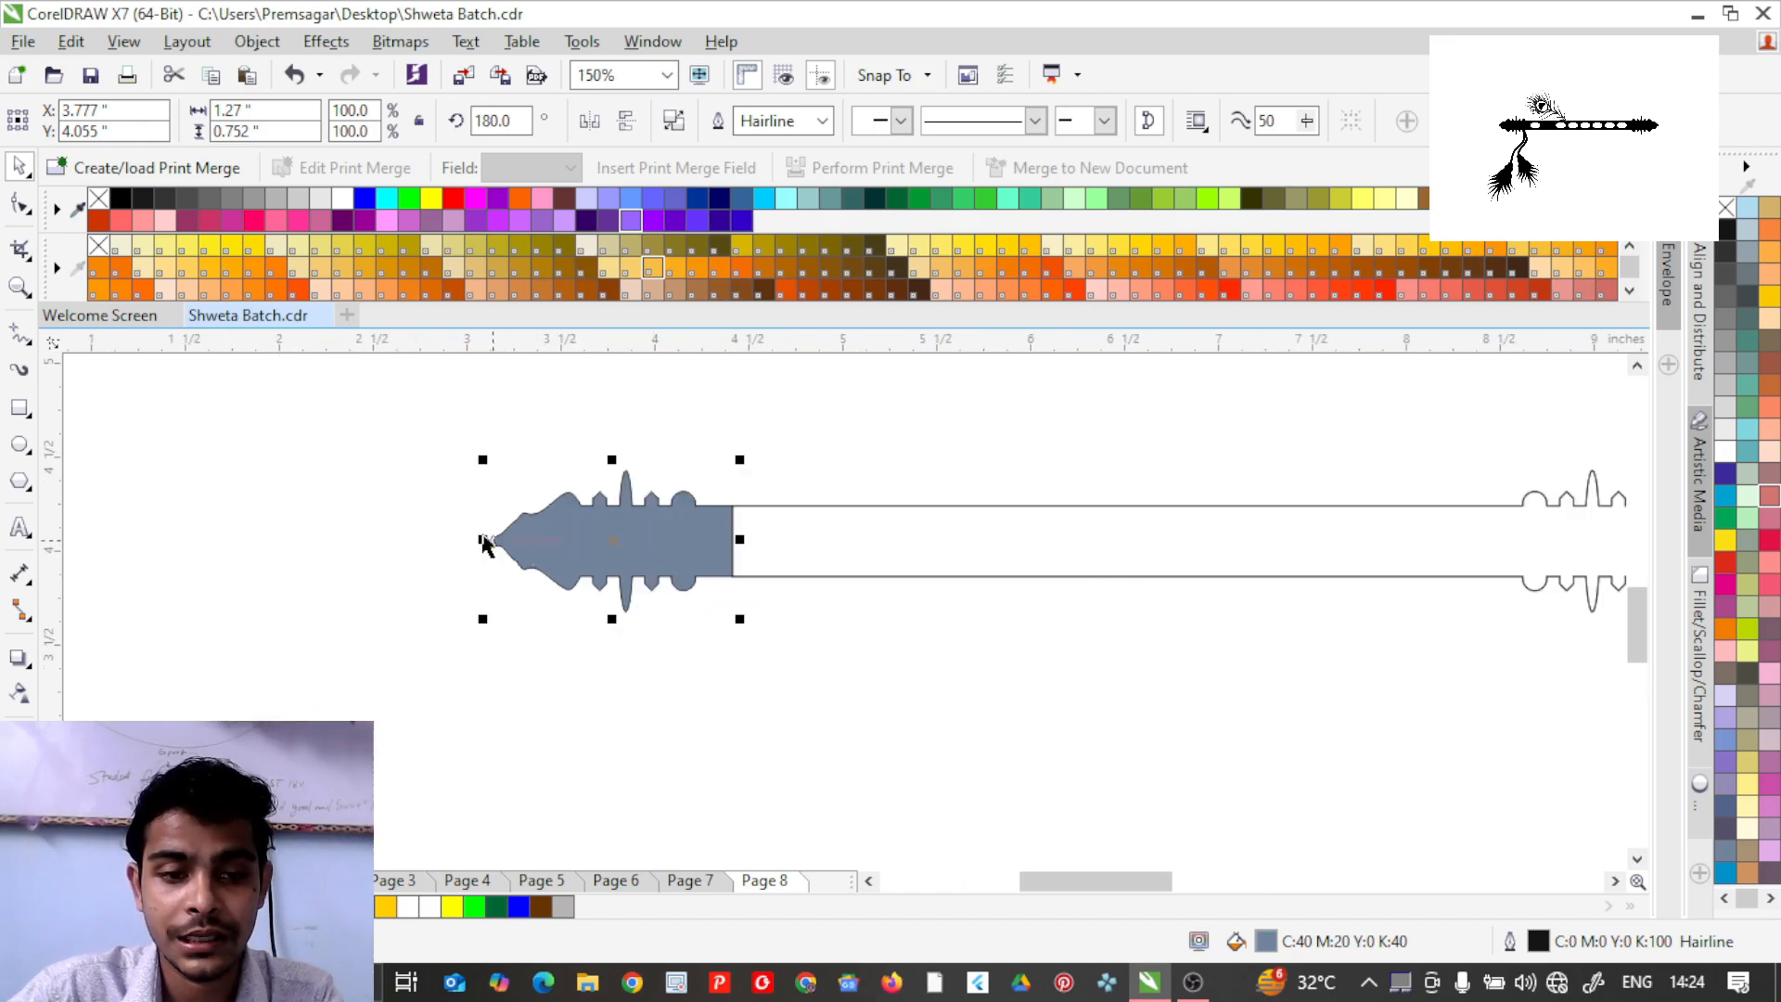
Try narrowing the filled left end piece to about 0.79 in wide.
left_click_drag(478, 540, 574, 547)
scroll(732, 698, "down", 1)
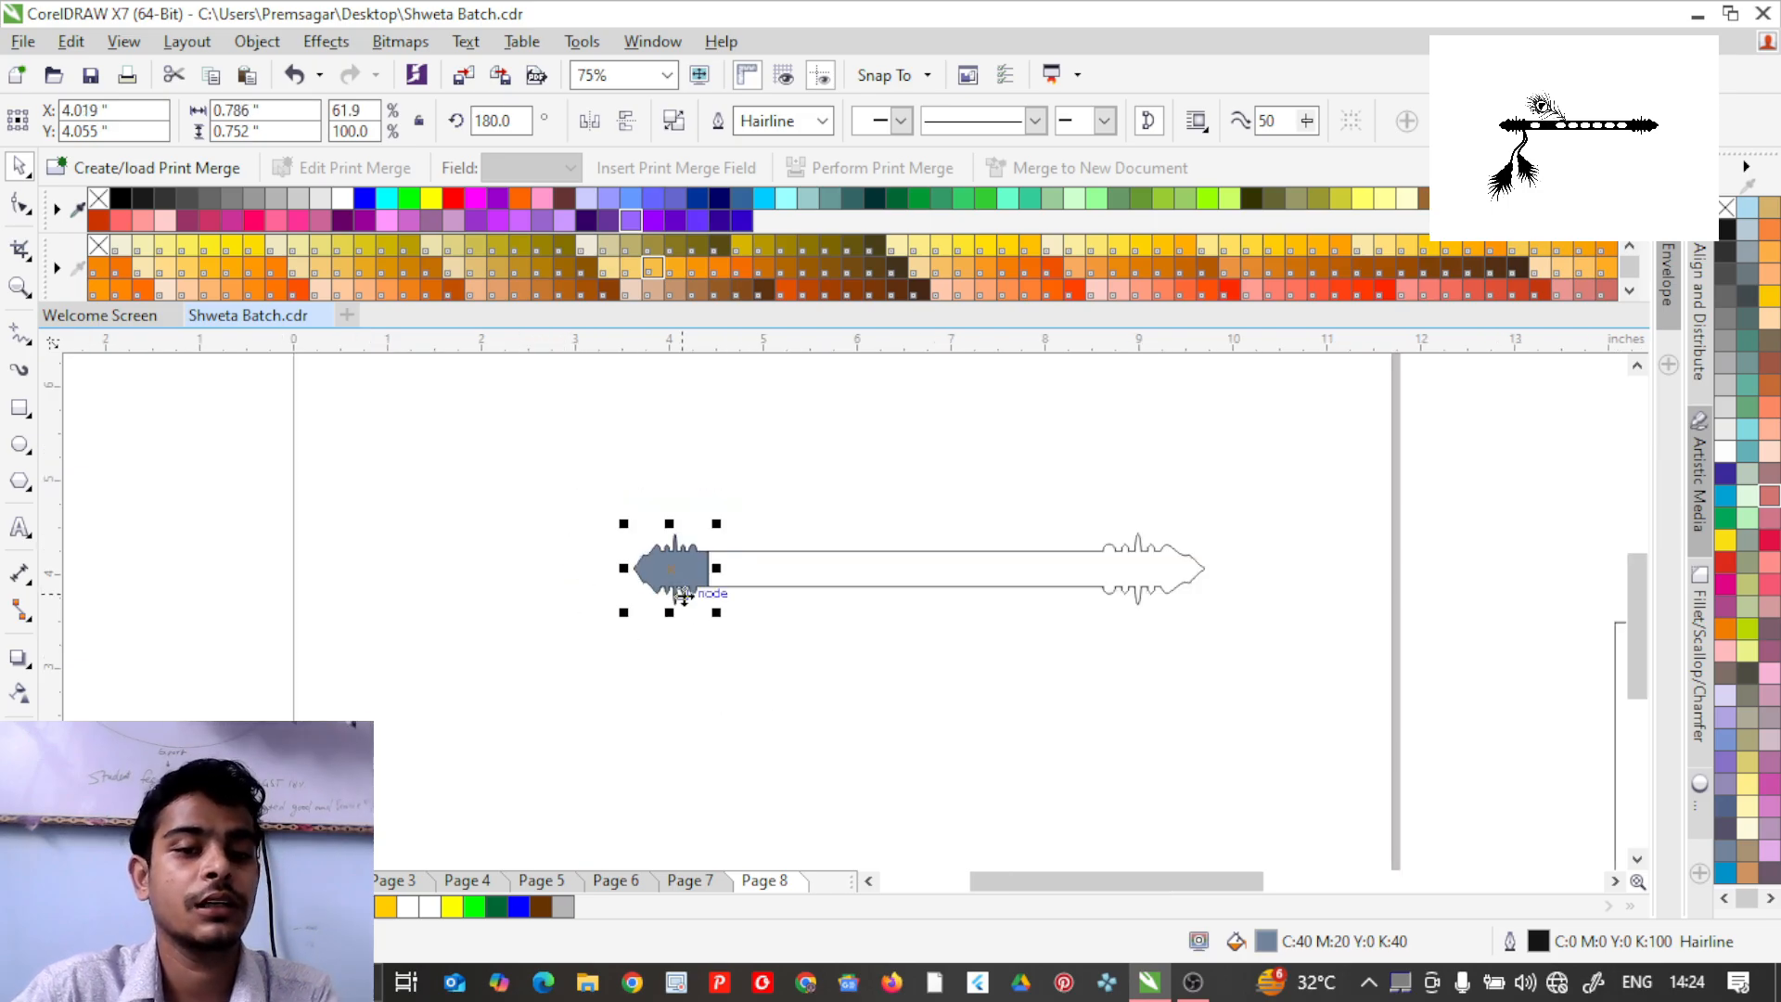
left_click(758, 715)
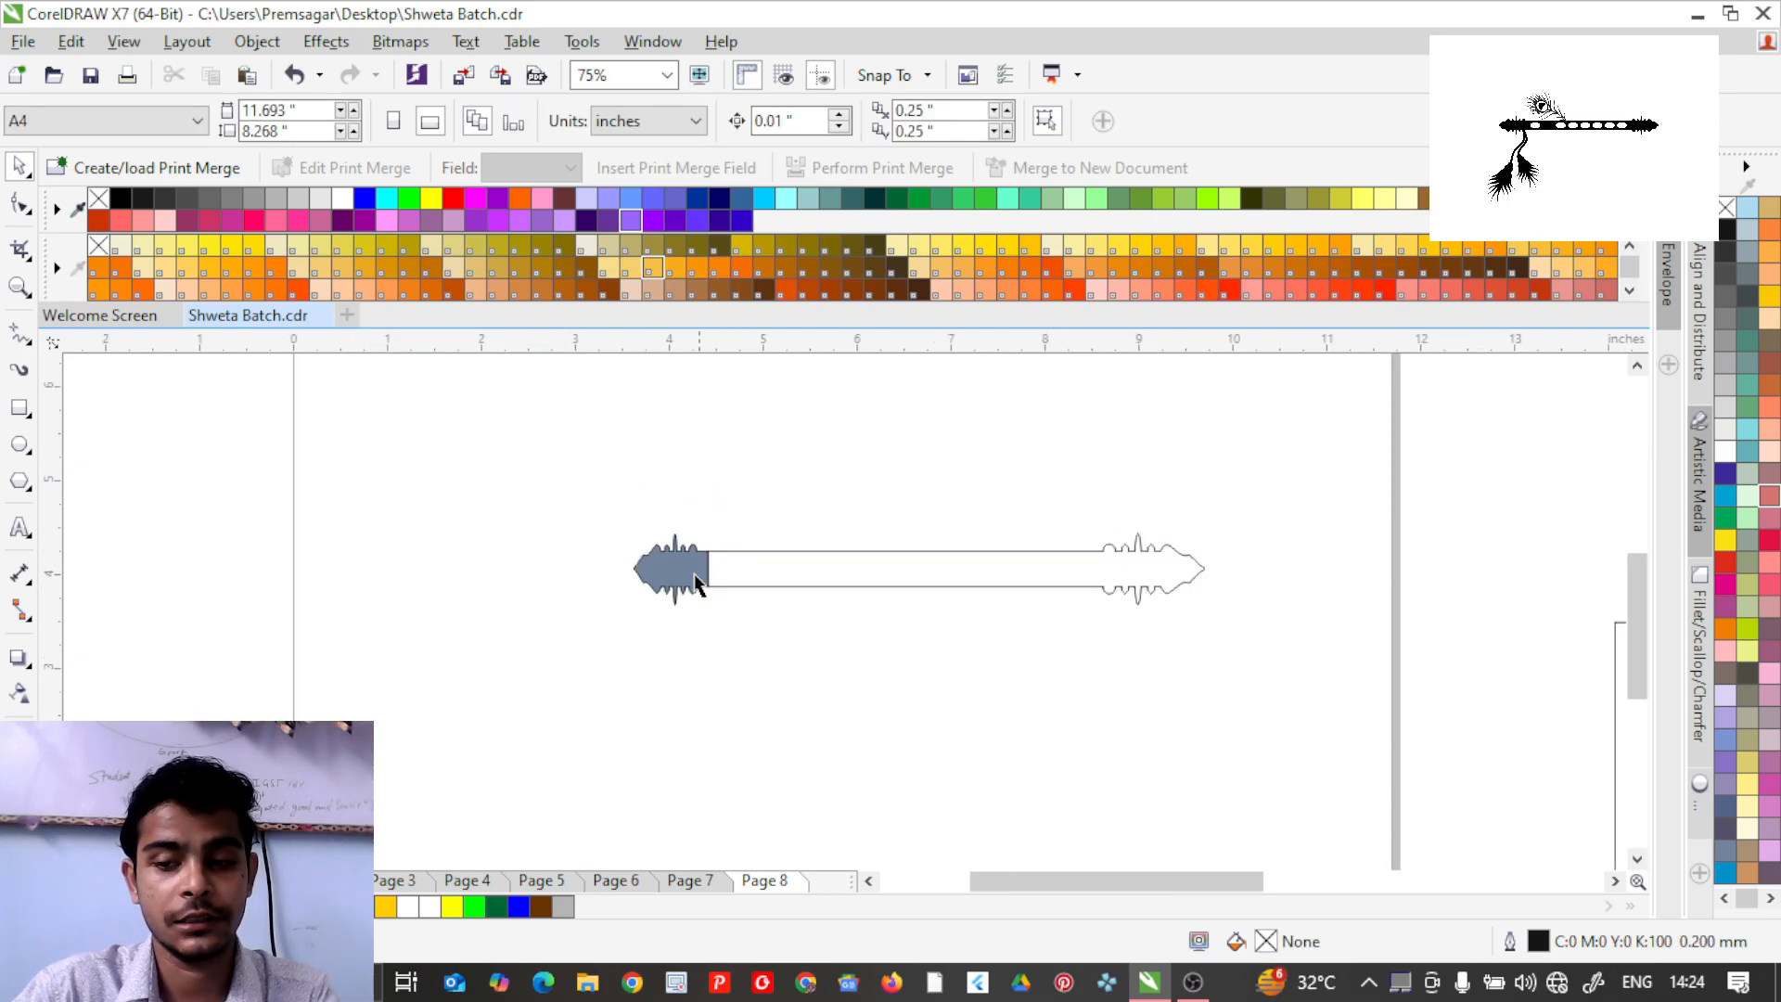
scroll(691, 575, "up", 2)
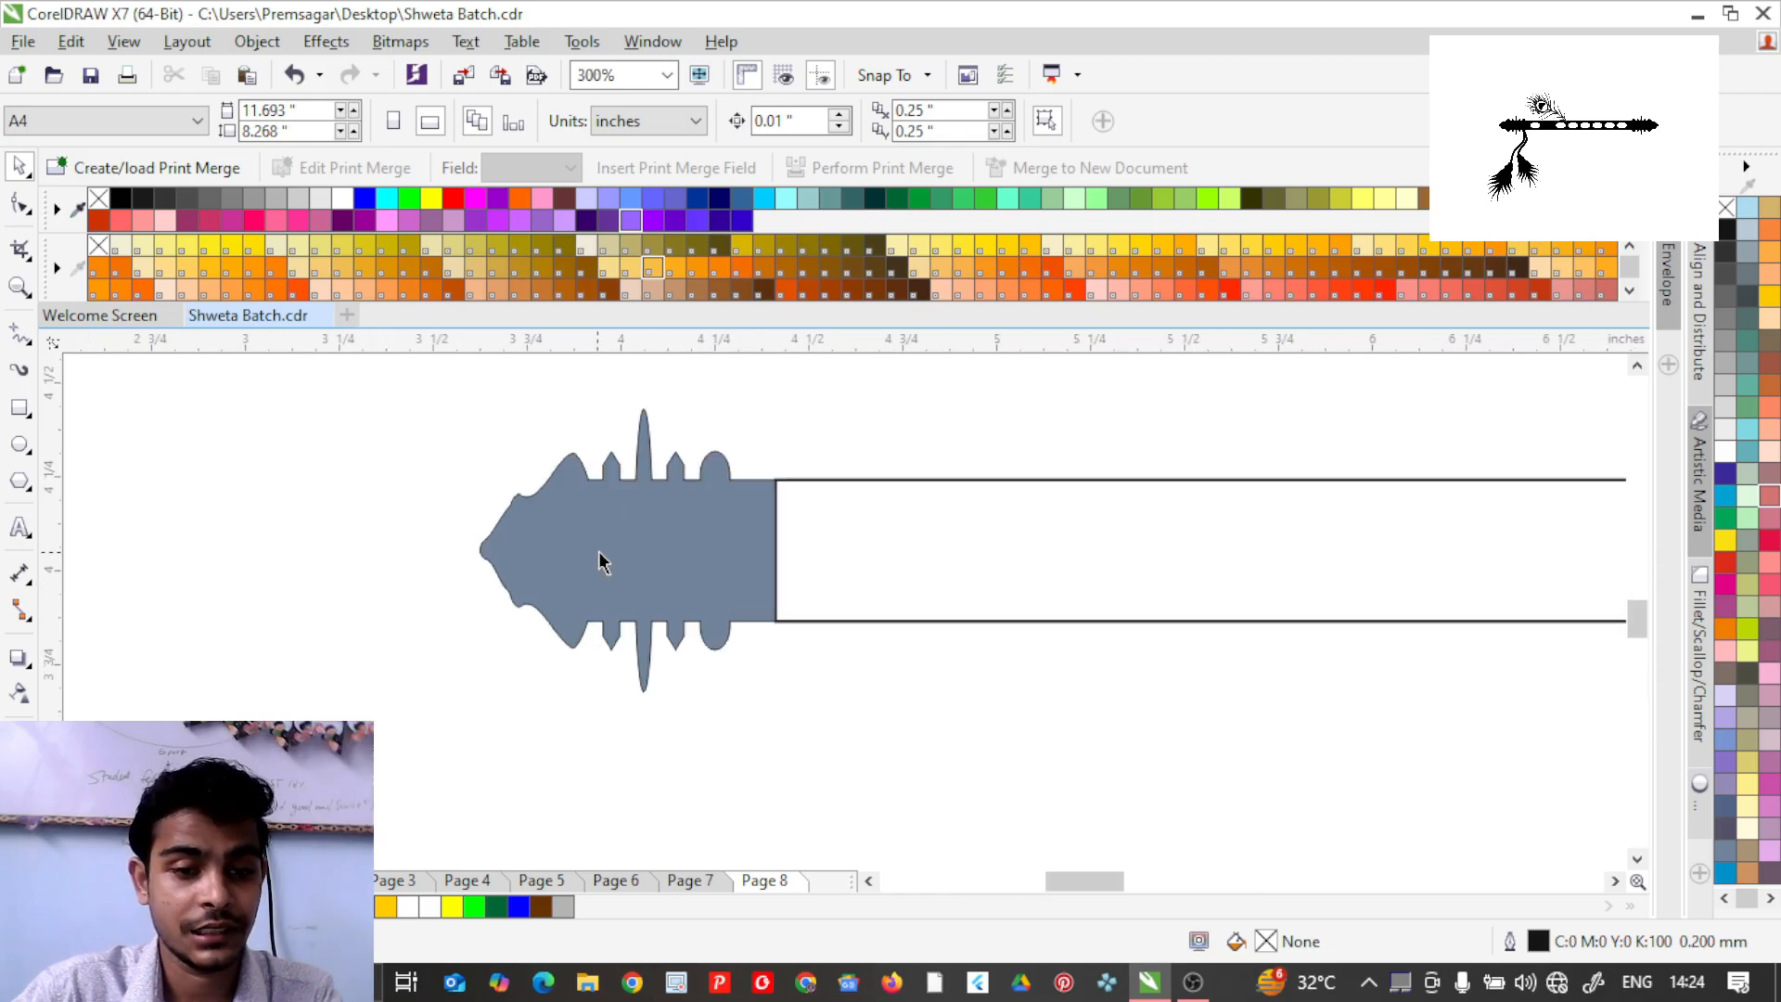
left_click(432, 574)
scroll(432, 574, "down", 2)
left_click(777, 675)
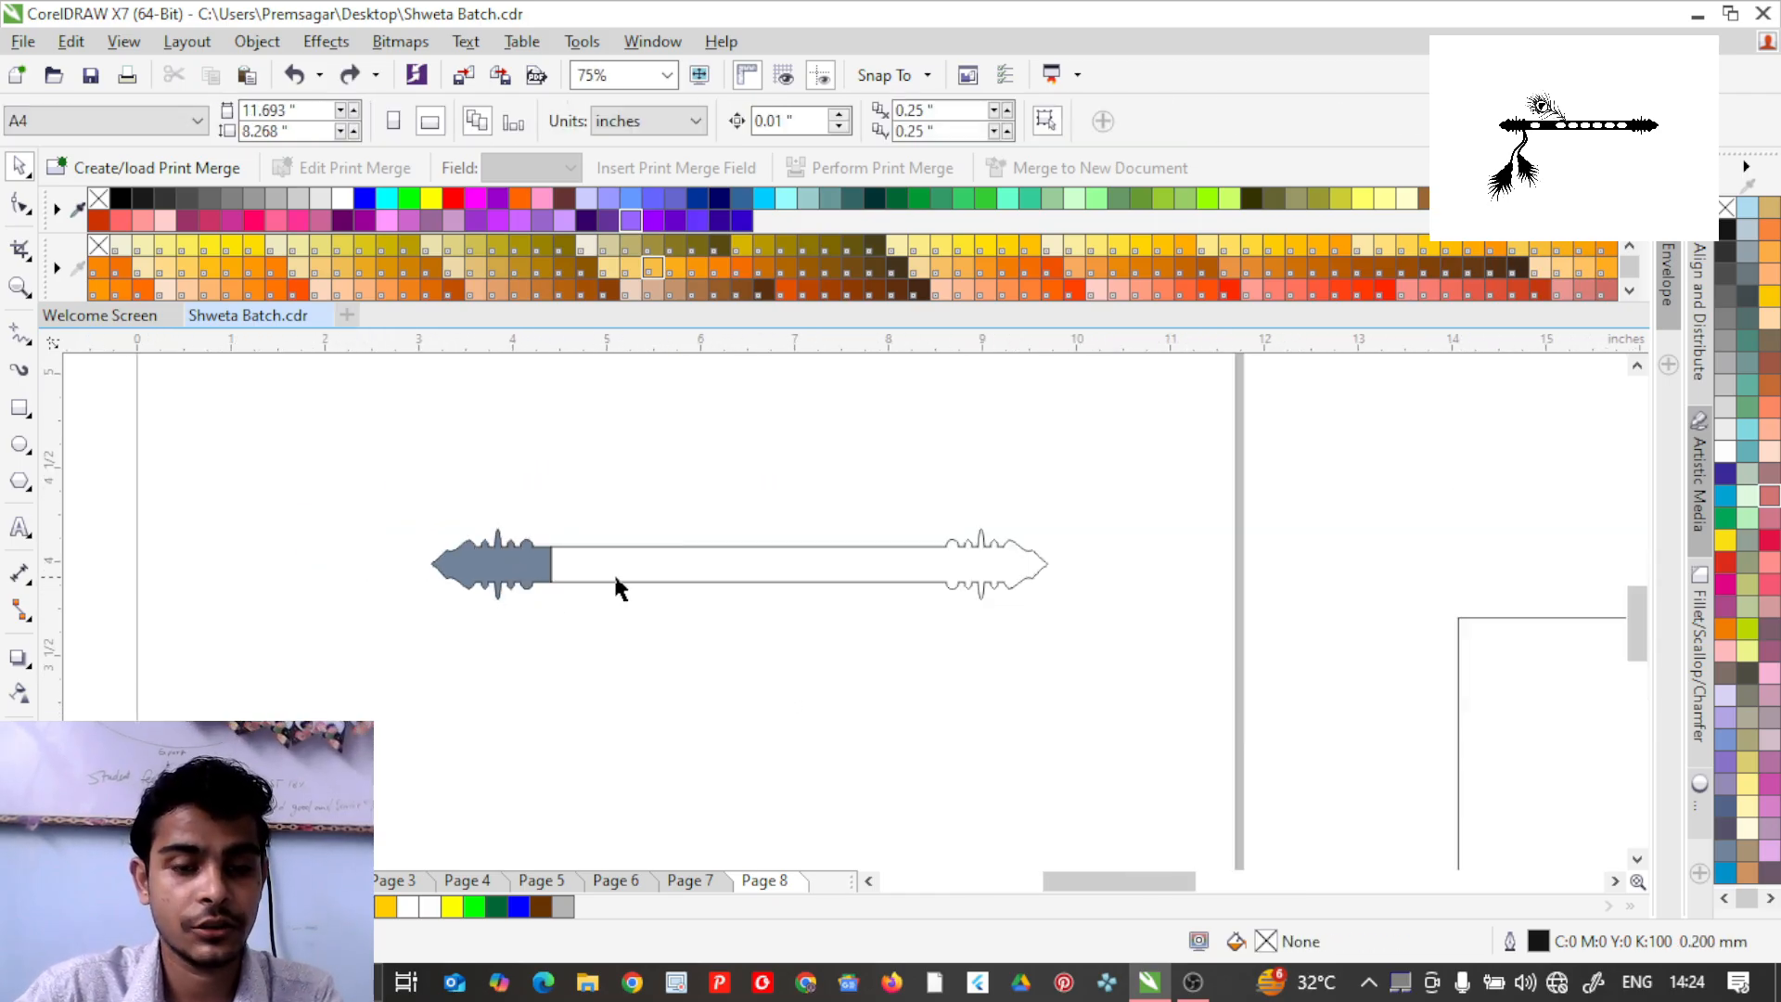
Select the filled left end piece together with the flute body and weld them.
scroll(614, 572, "up", 1)
left_click(455, 557)
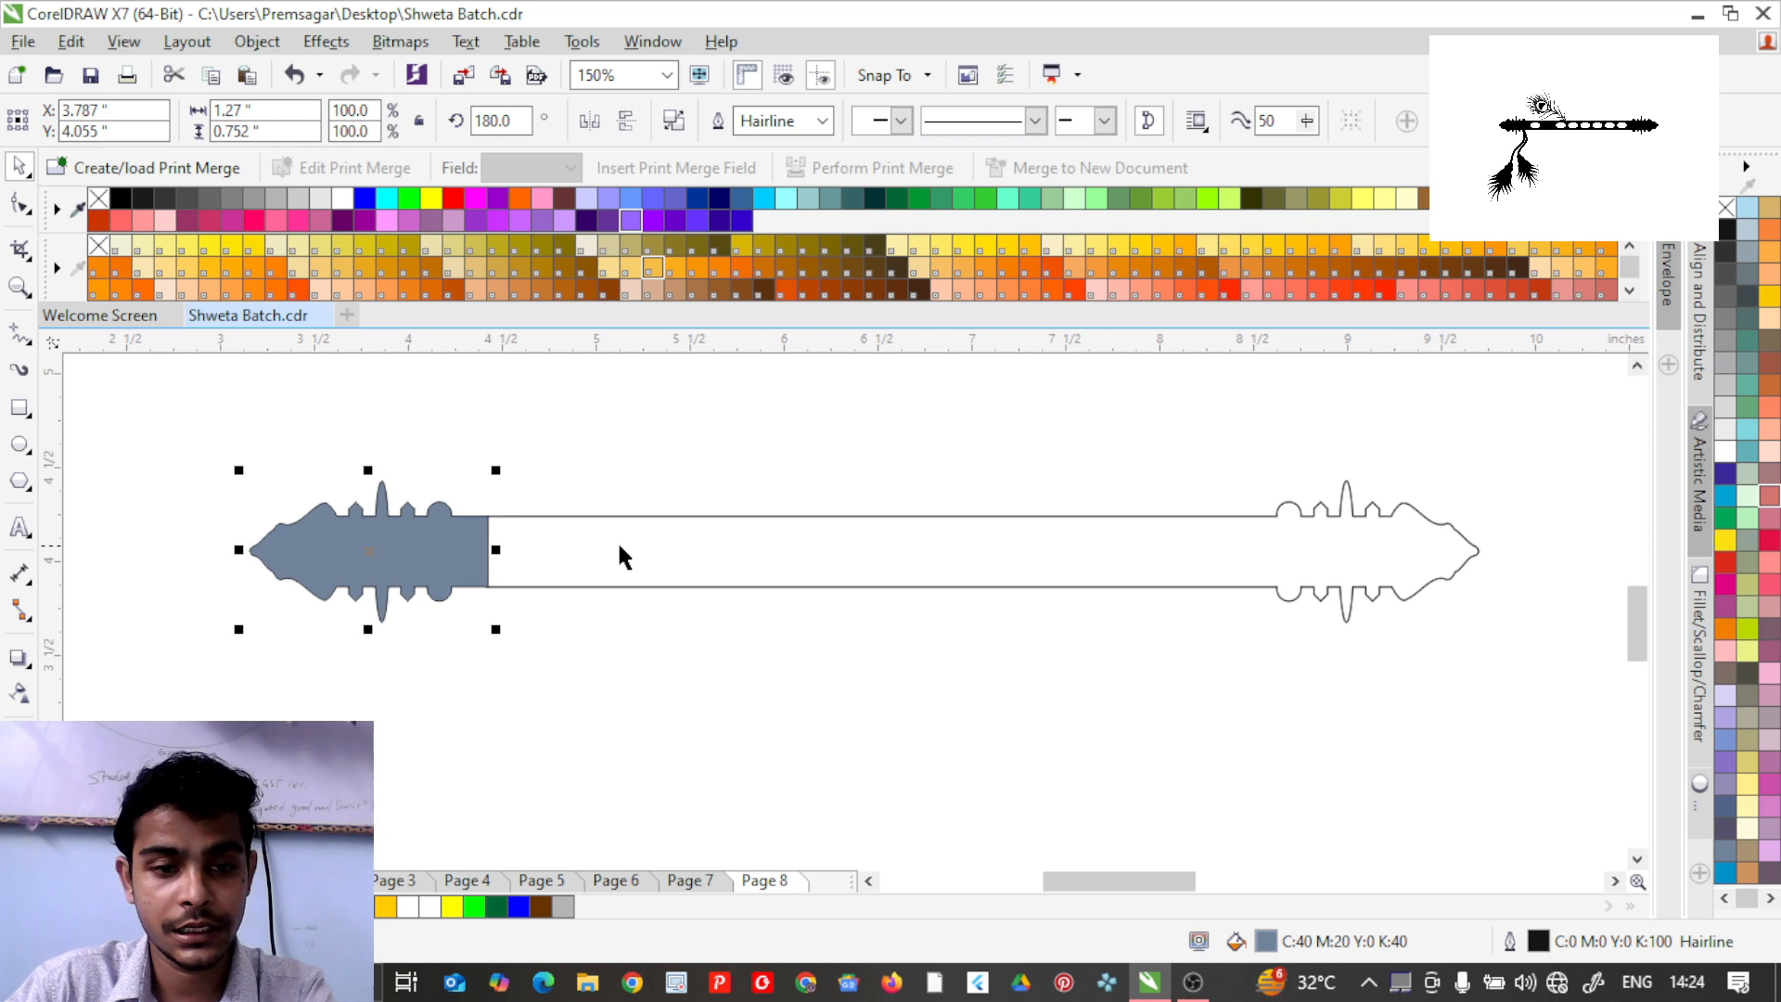
left_click(671, 556, "shift")
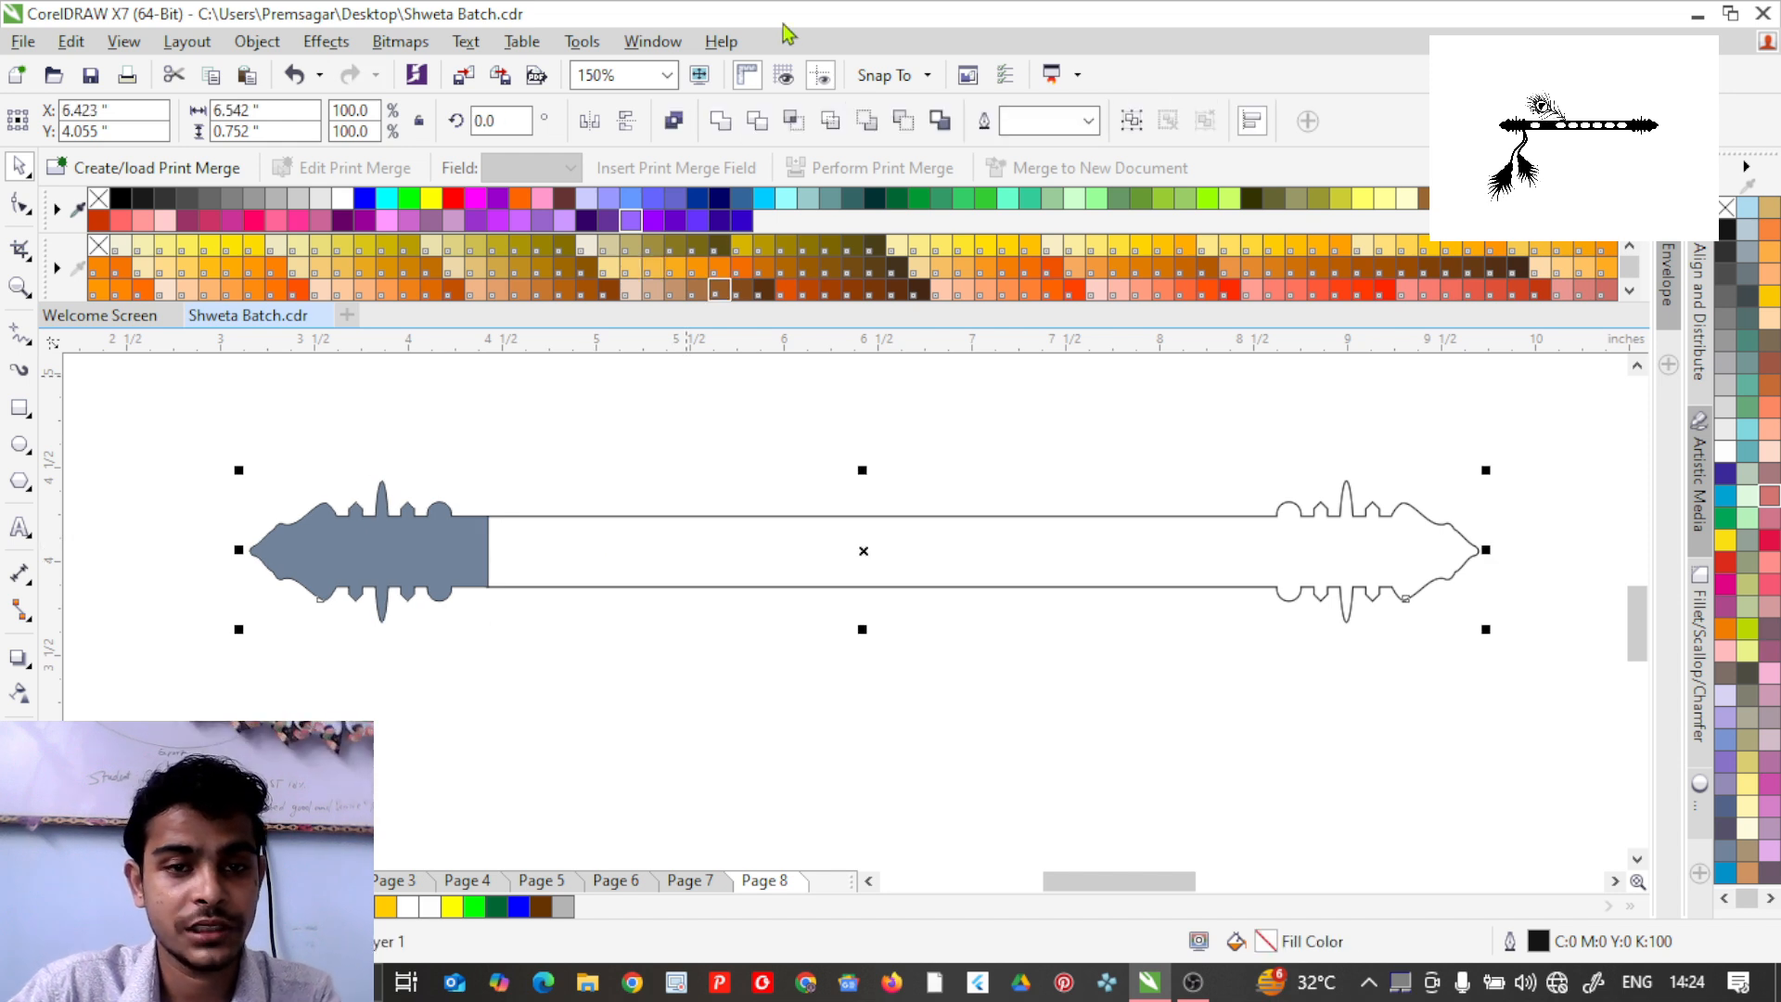
left_click(740, 138)
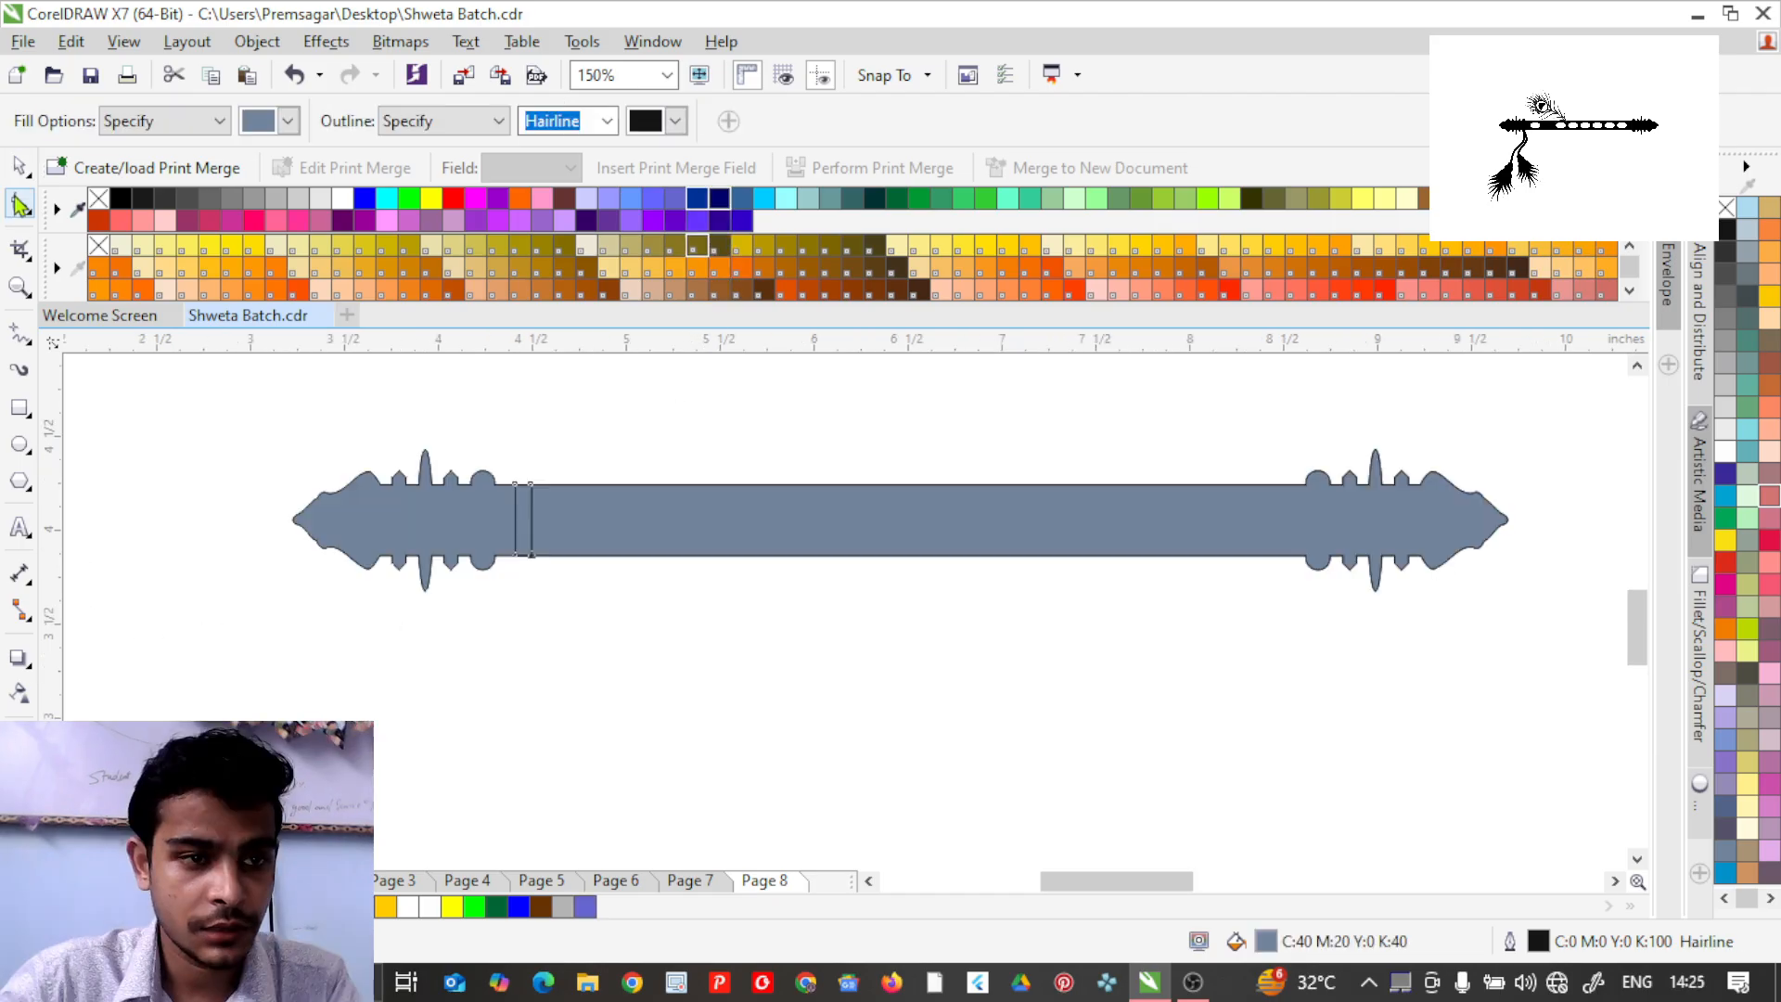
Move the filled flute pieces straight down below the unfilled outlines and delete those original outlines.
left_click(19, 168)
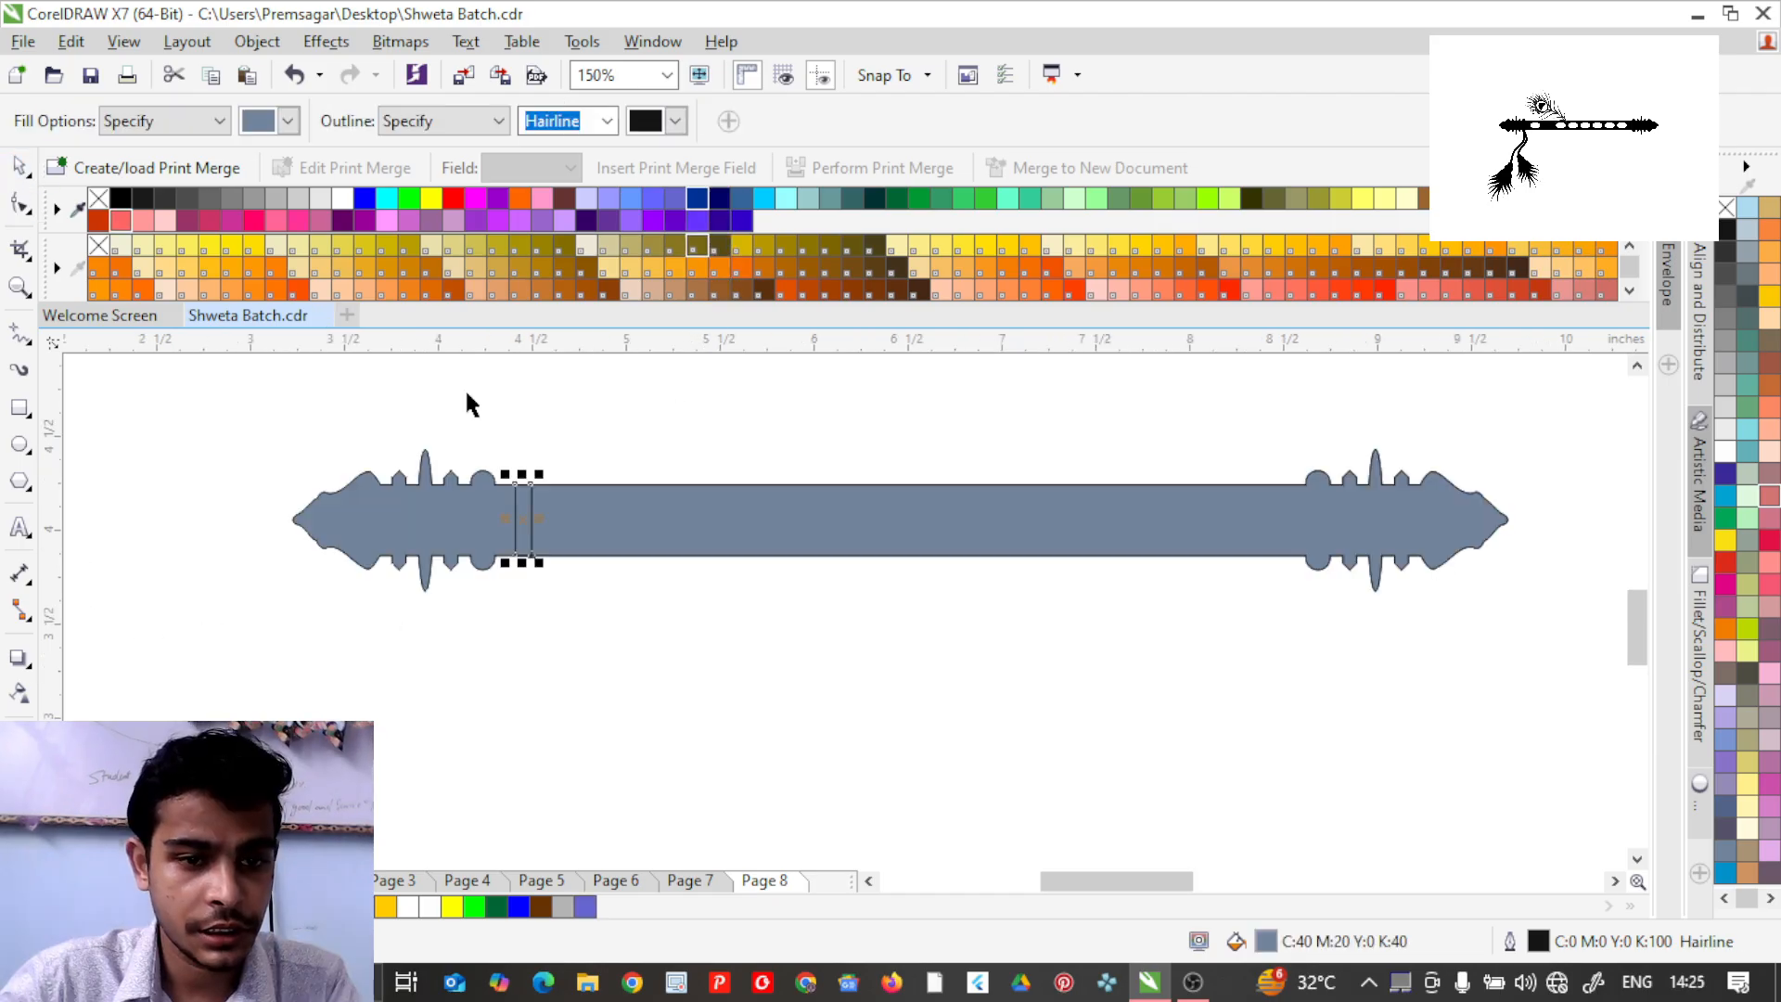
left_click(505, 549)
left_click(792, 548, "shift")
left_click_drag(802, 518, 800, 763)
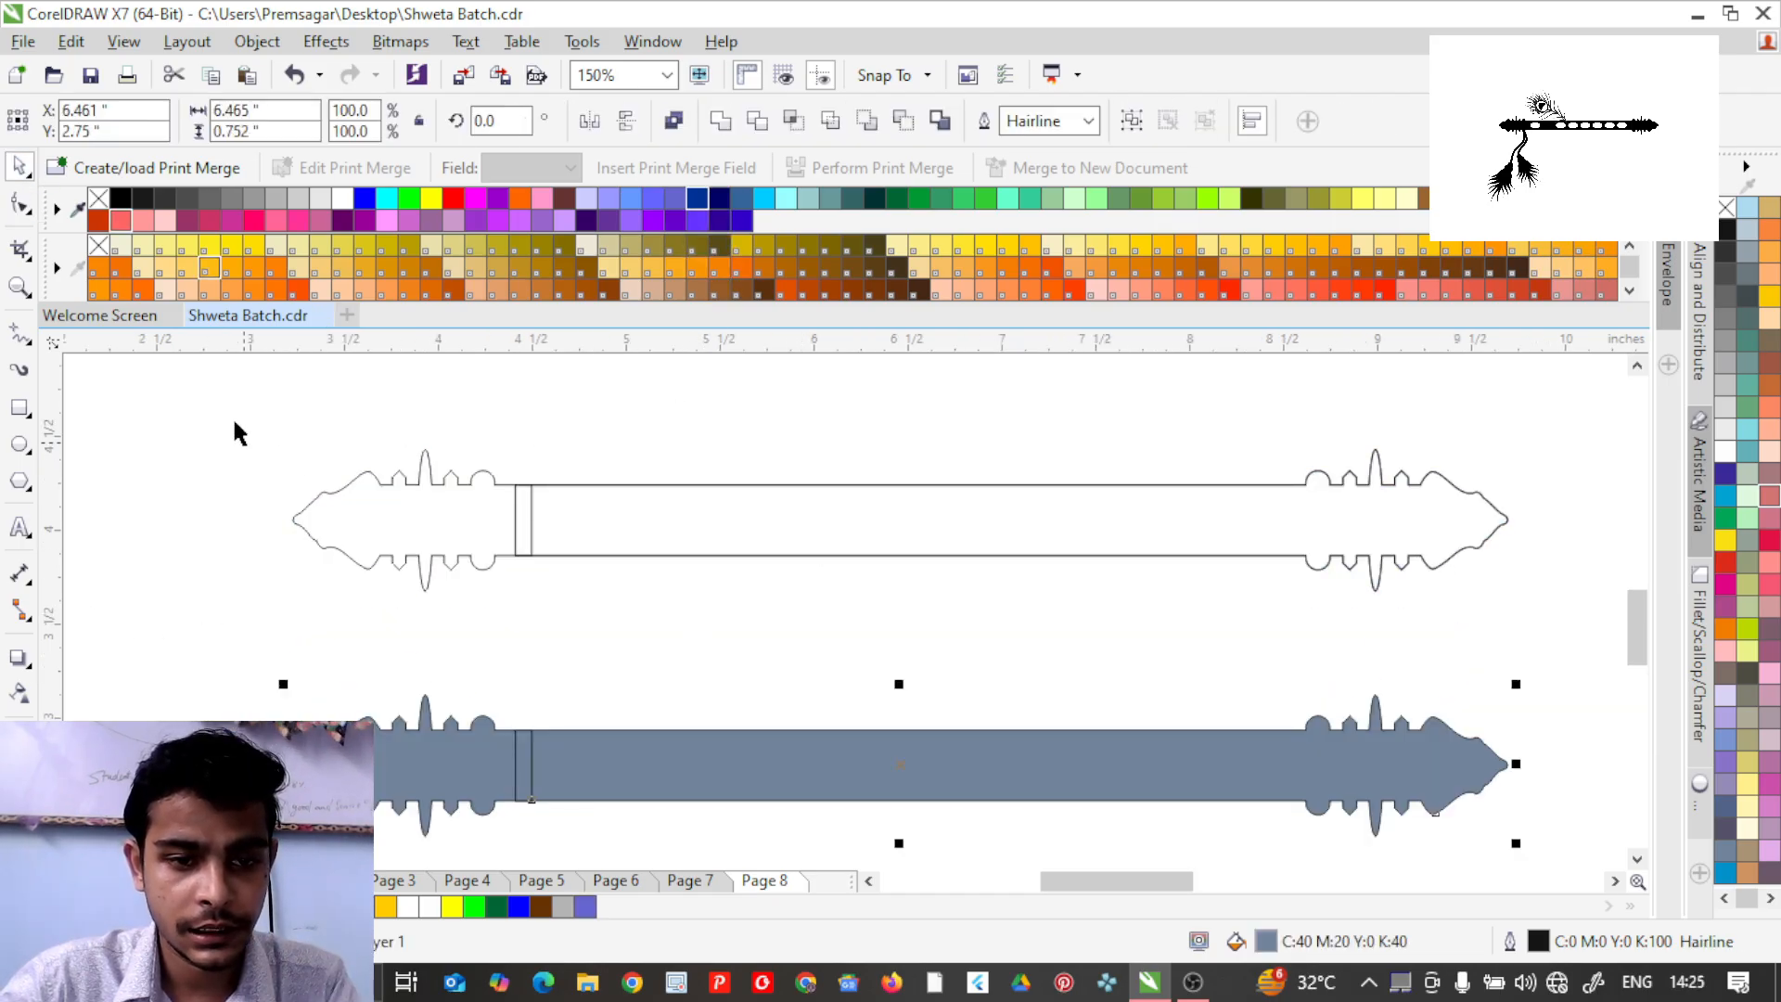
left_click_drag(1360, 646, 1529, 624)
key("Delete")
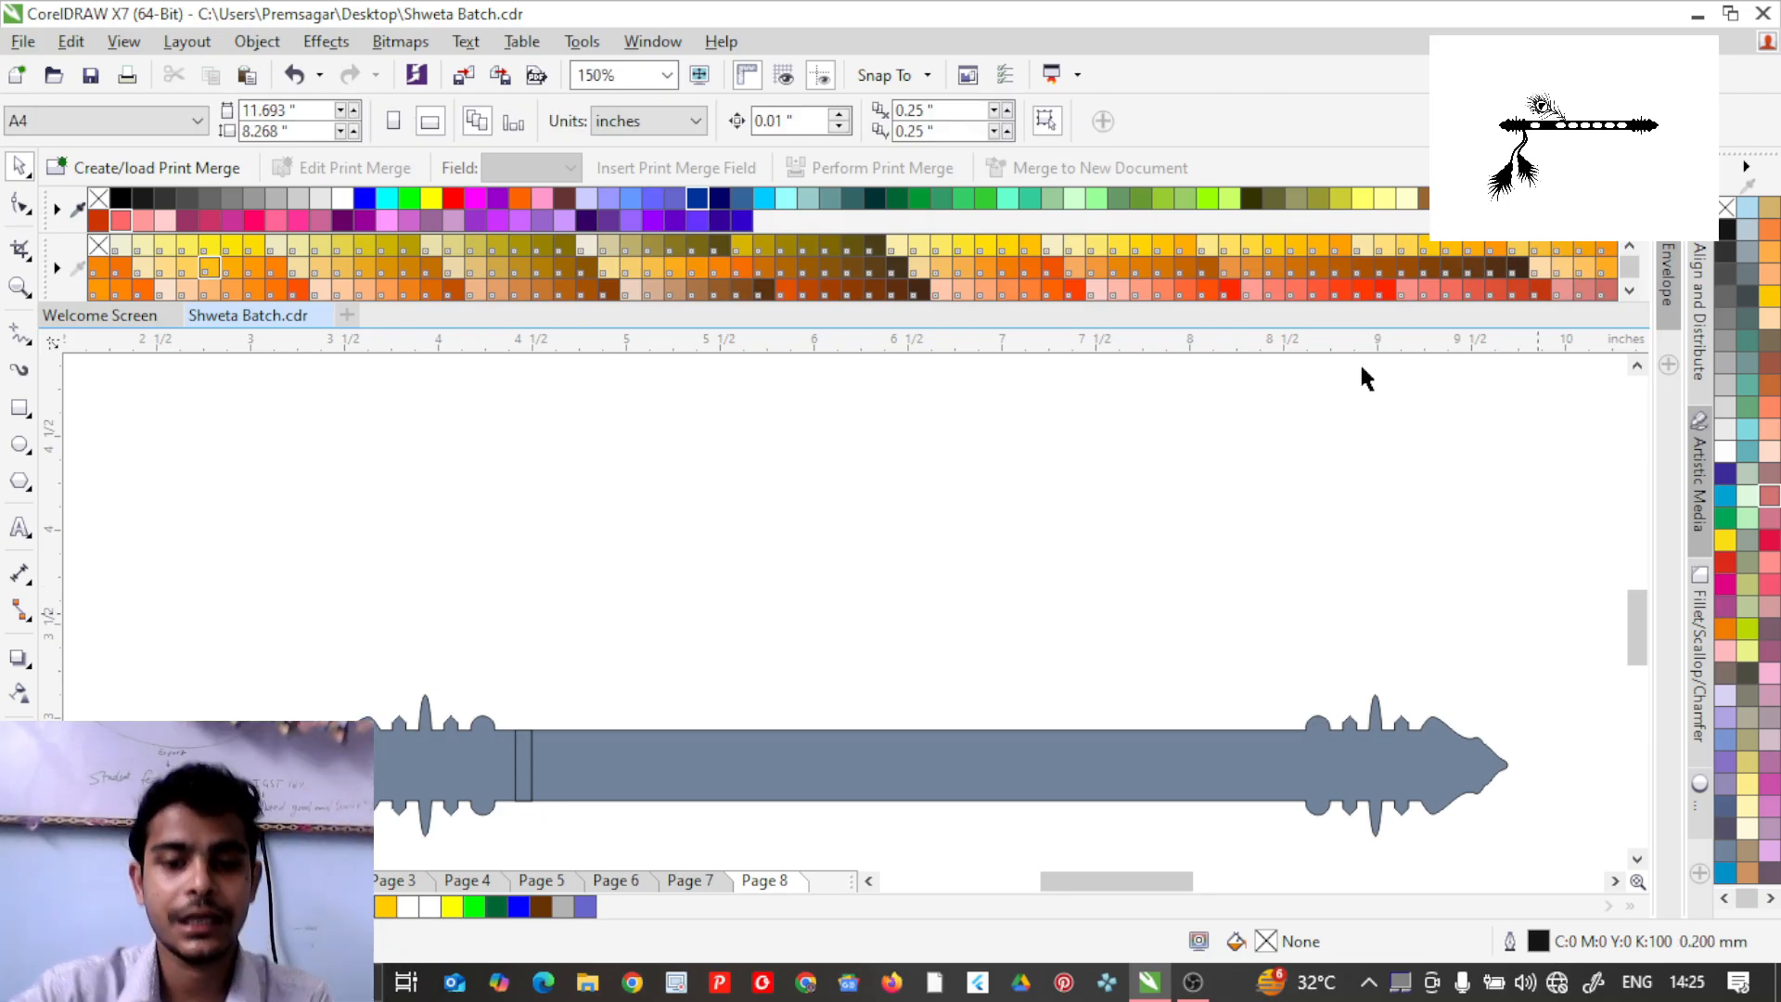
Weld the narrow strip beside the left ornamental bands to the flute's long filled body.
scroll(1055, 688, "down", 1)
scroll(928, 708, "up", 1)
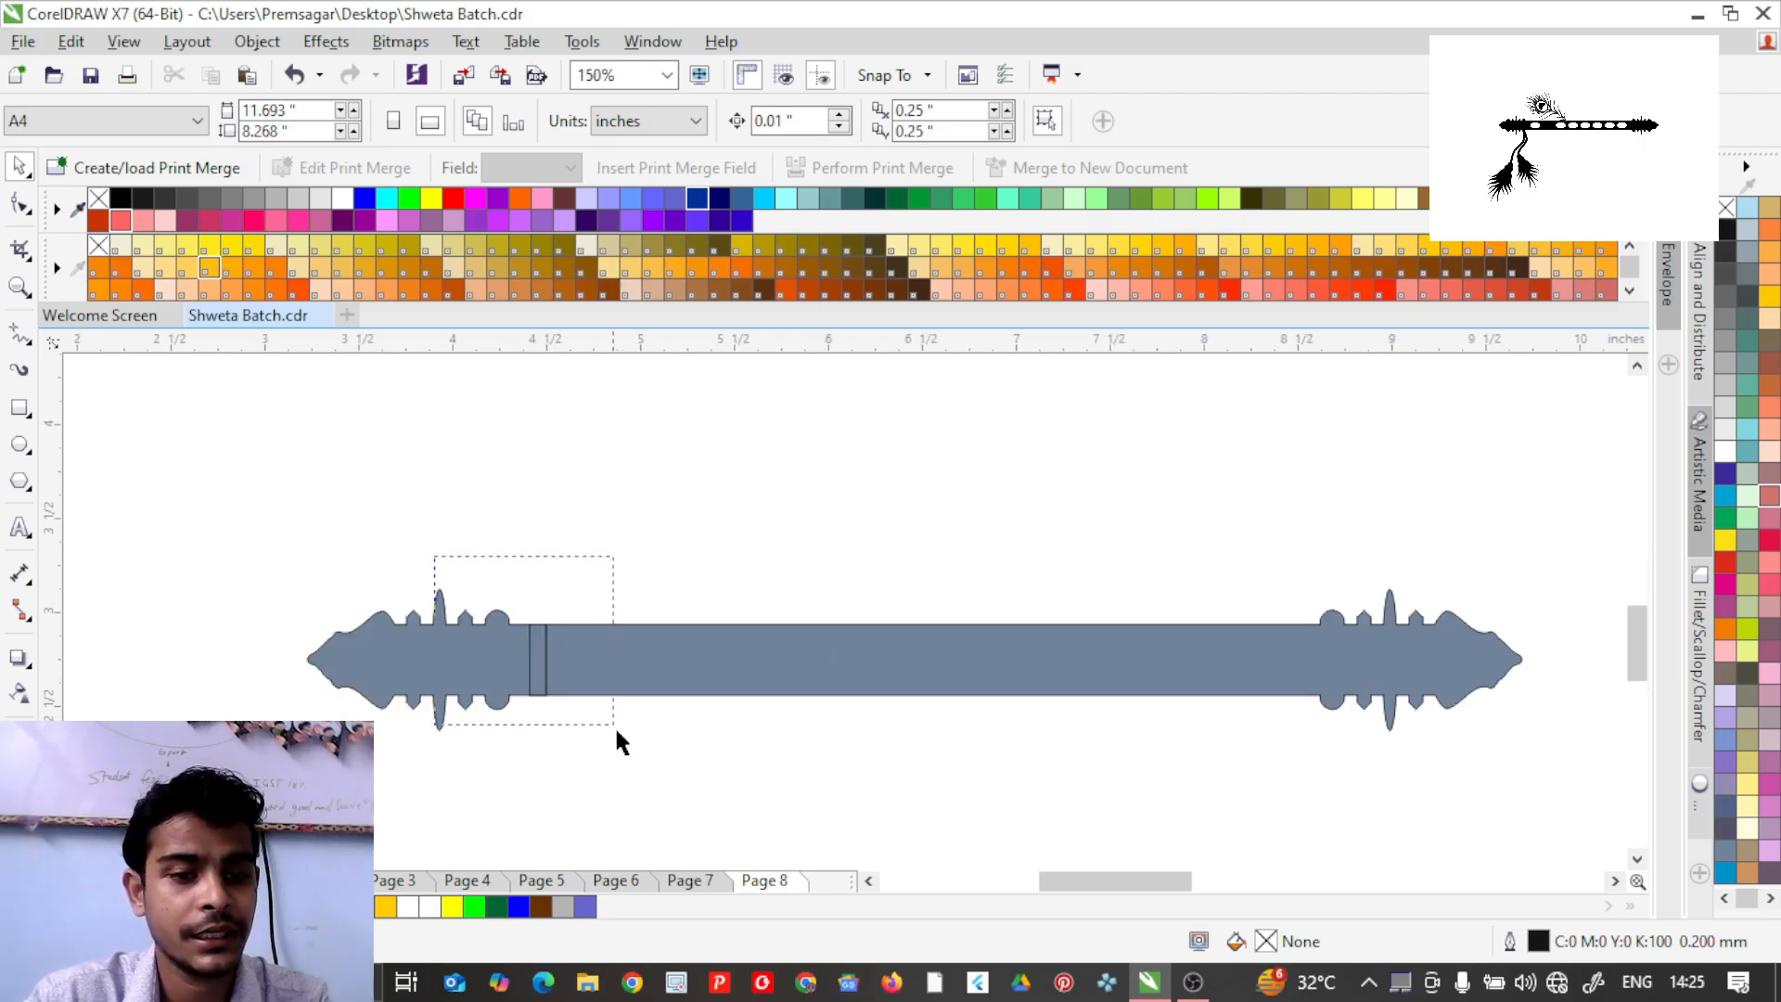
left_click_drag(617, 731, 617, 731)
left_click(541, 704)
left_click(538, 660)
left_click(637, 660, "shift")
left_click(727, 119)
left_click(669, 456)
Weld the left decorated section to the long body to form one continuous flute silhouette.
left_click(538, 675)
left_click(490, 666, "shift")
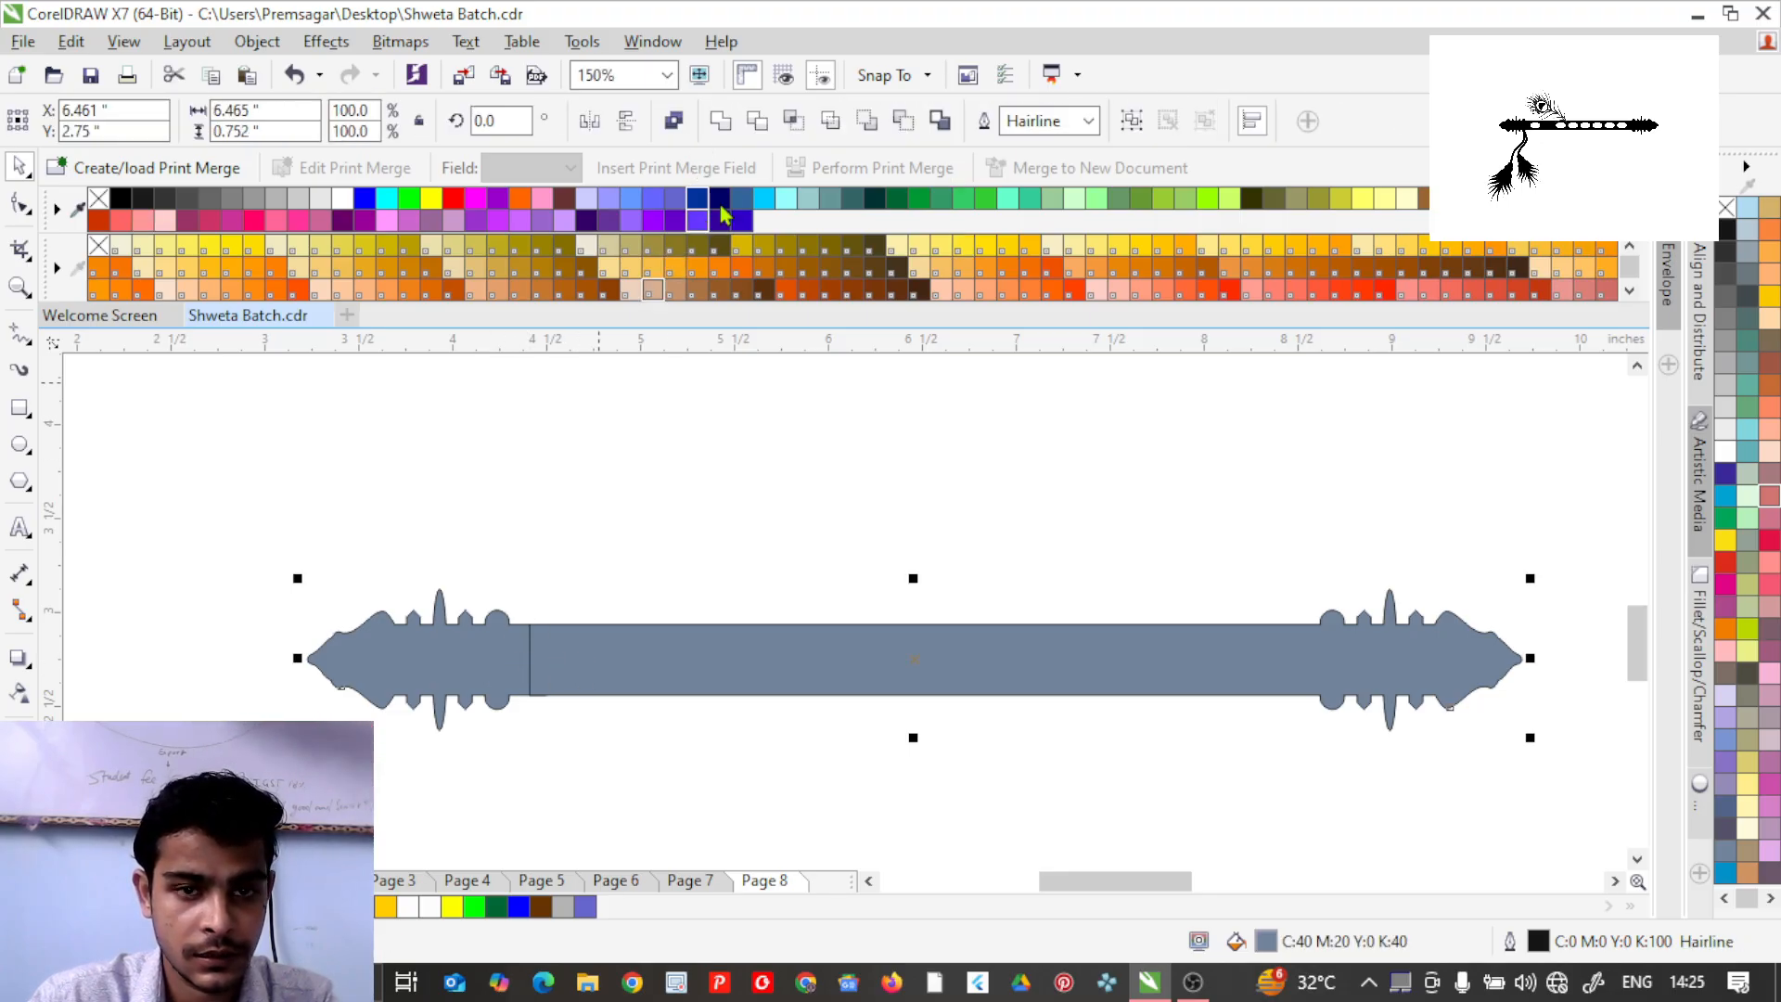
left_click(720, 120)
Move the welded flute silhouette up the page, centering it at about X 6.45 in, Y 3.69 in.
left_click_drag(674, 659, 699, 518)
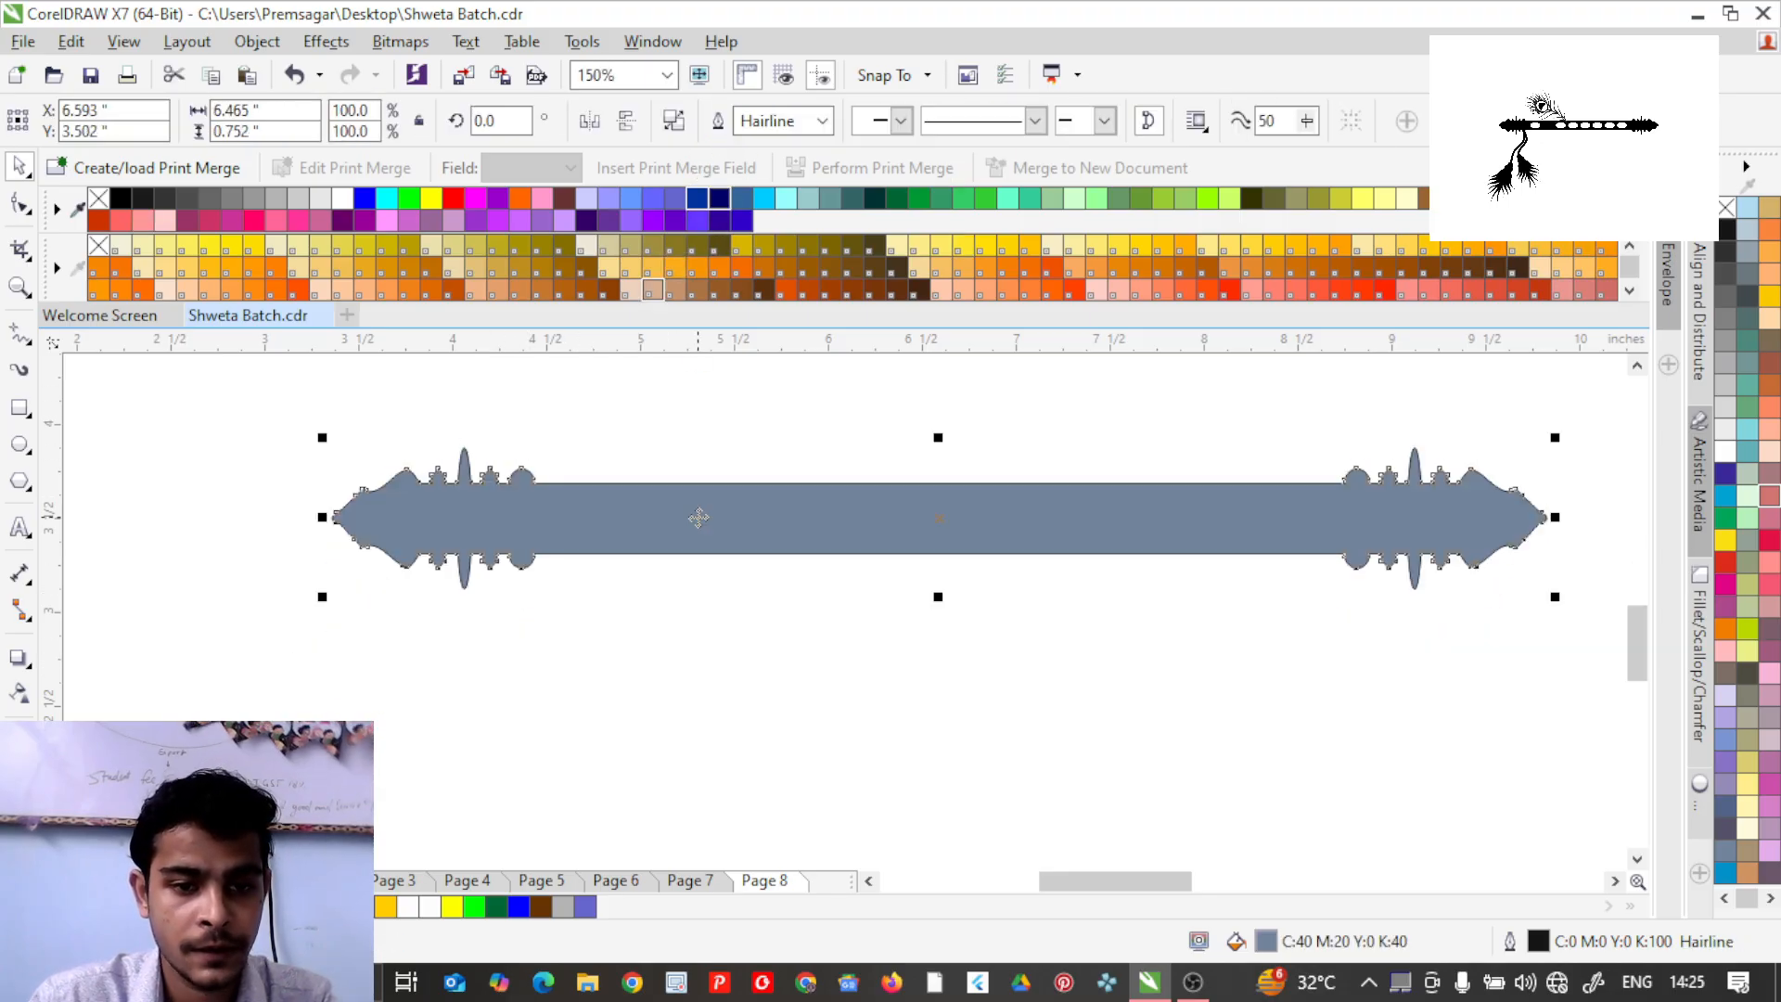
scroll(700, 529, "down", 2)
scroll(780, 490, "up", 1)
left_click(841, 742)
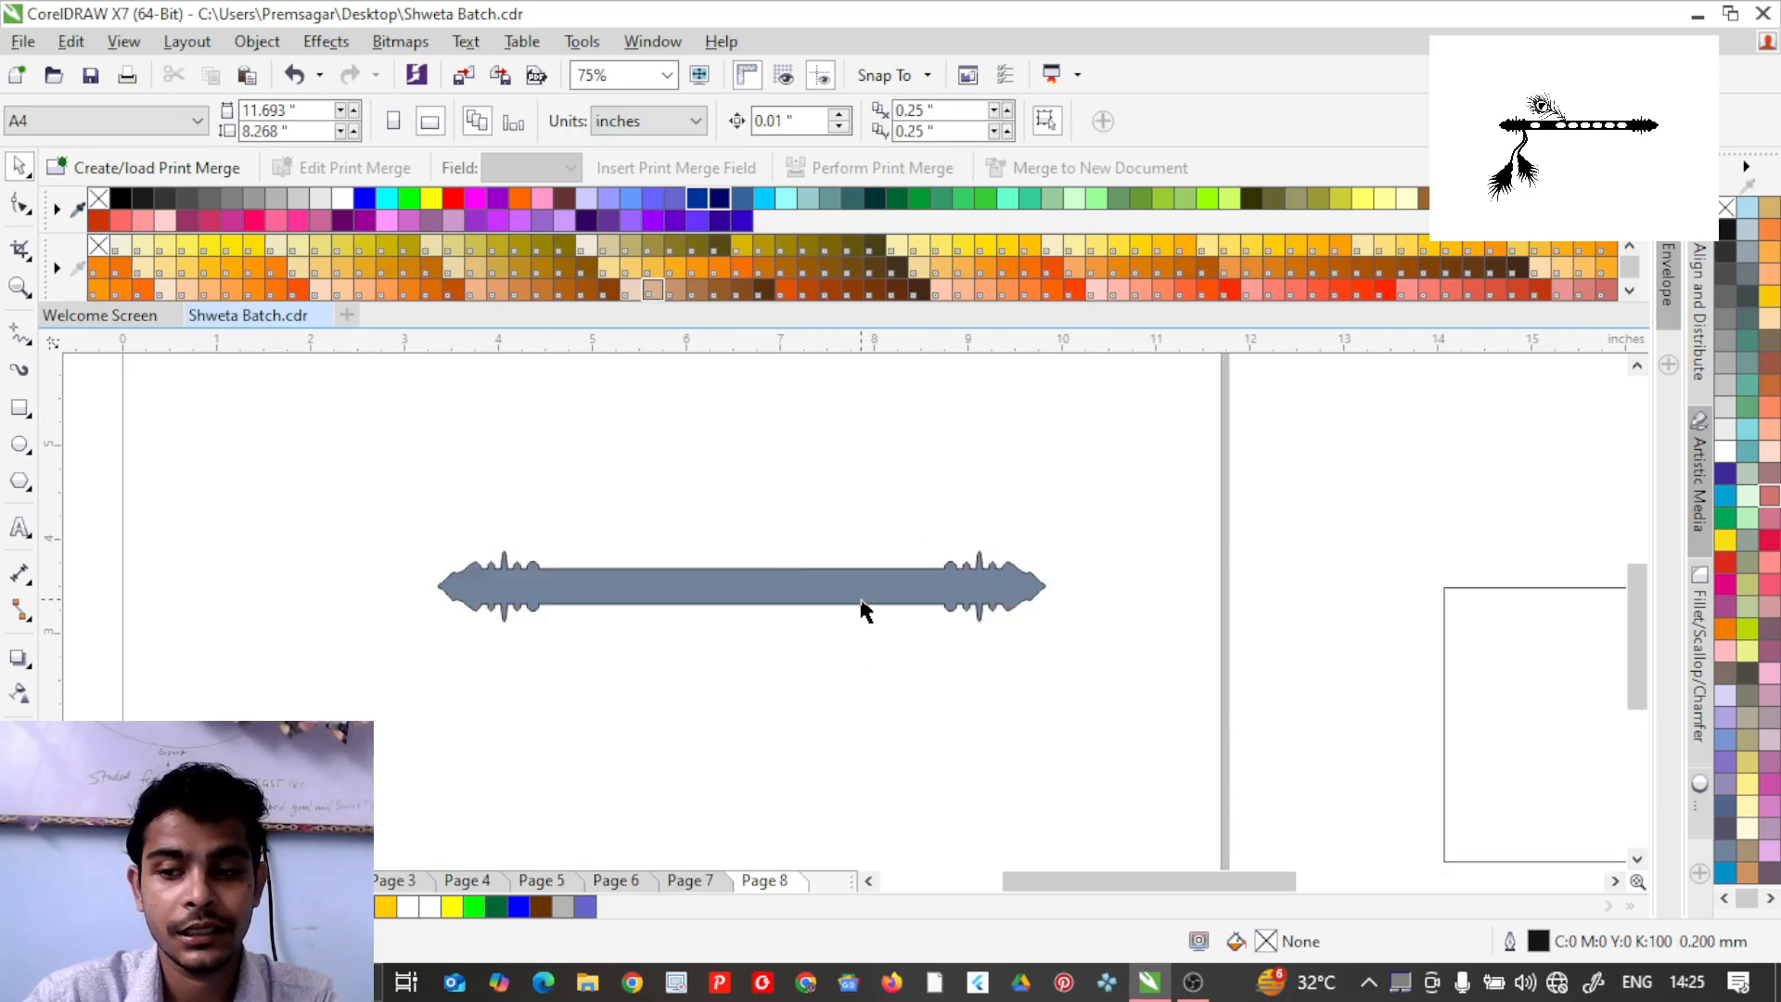
left_click_drag(862, 597, 849, 566)
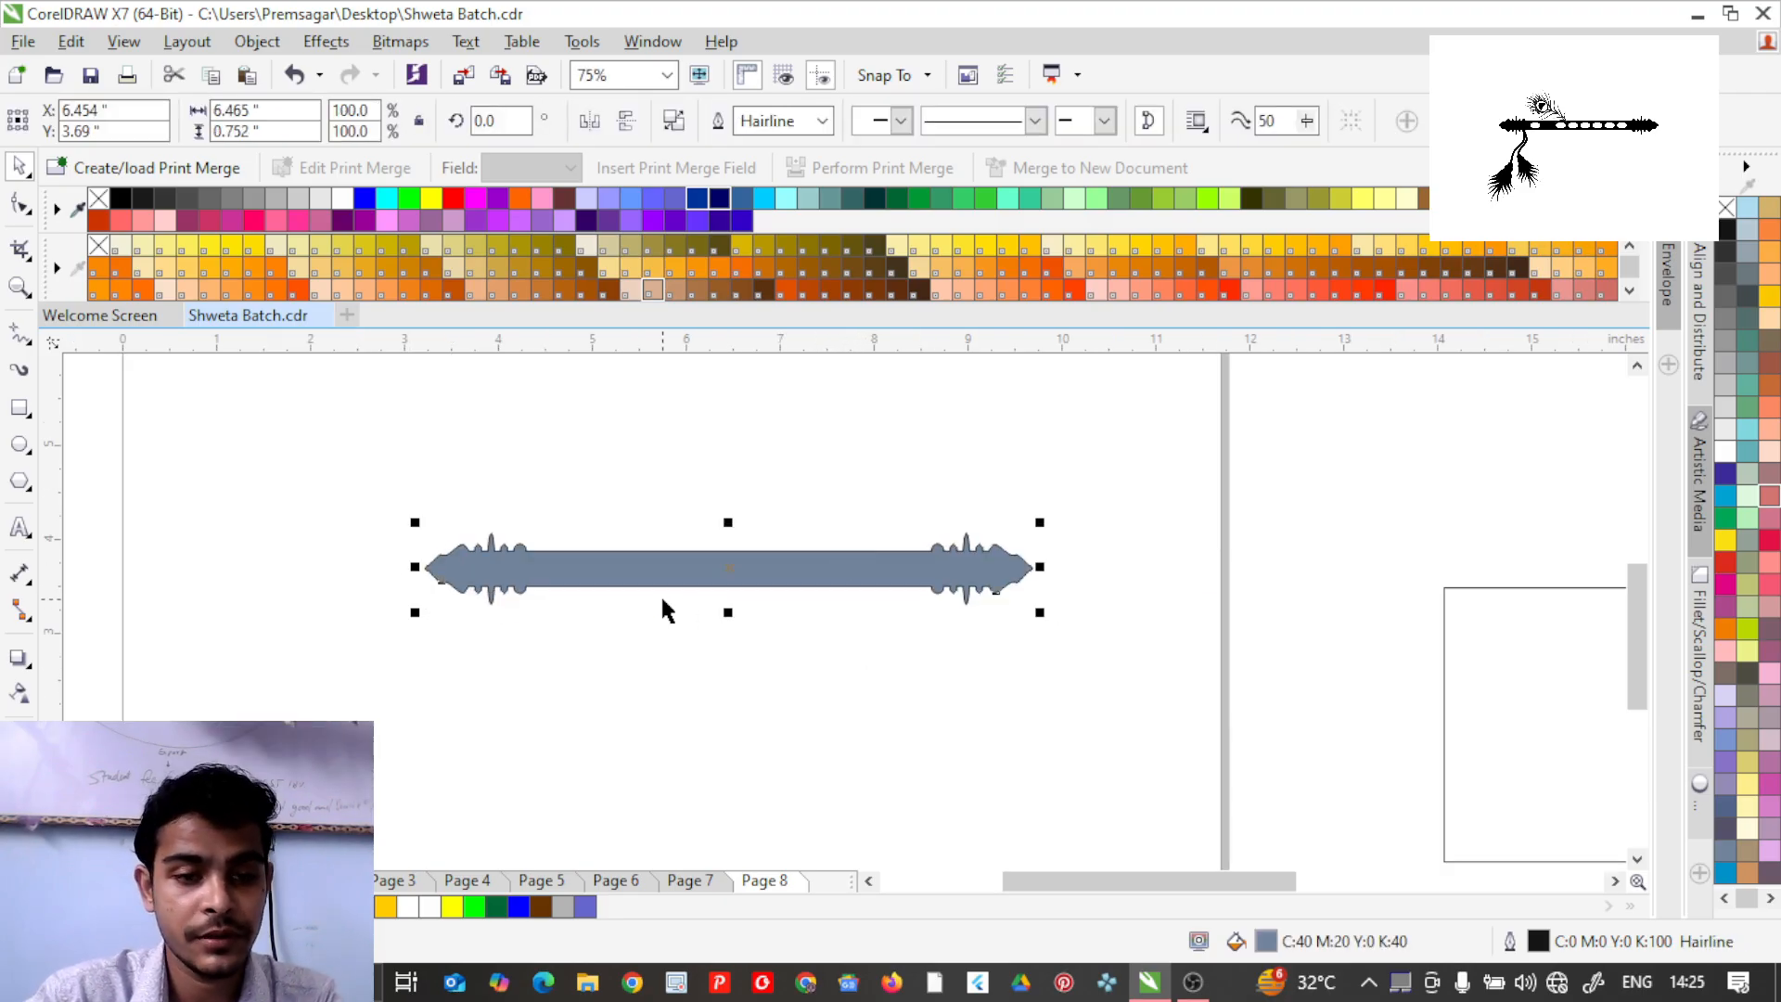
scroll(667, 610, "up", 1)
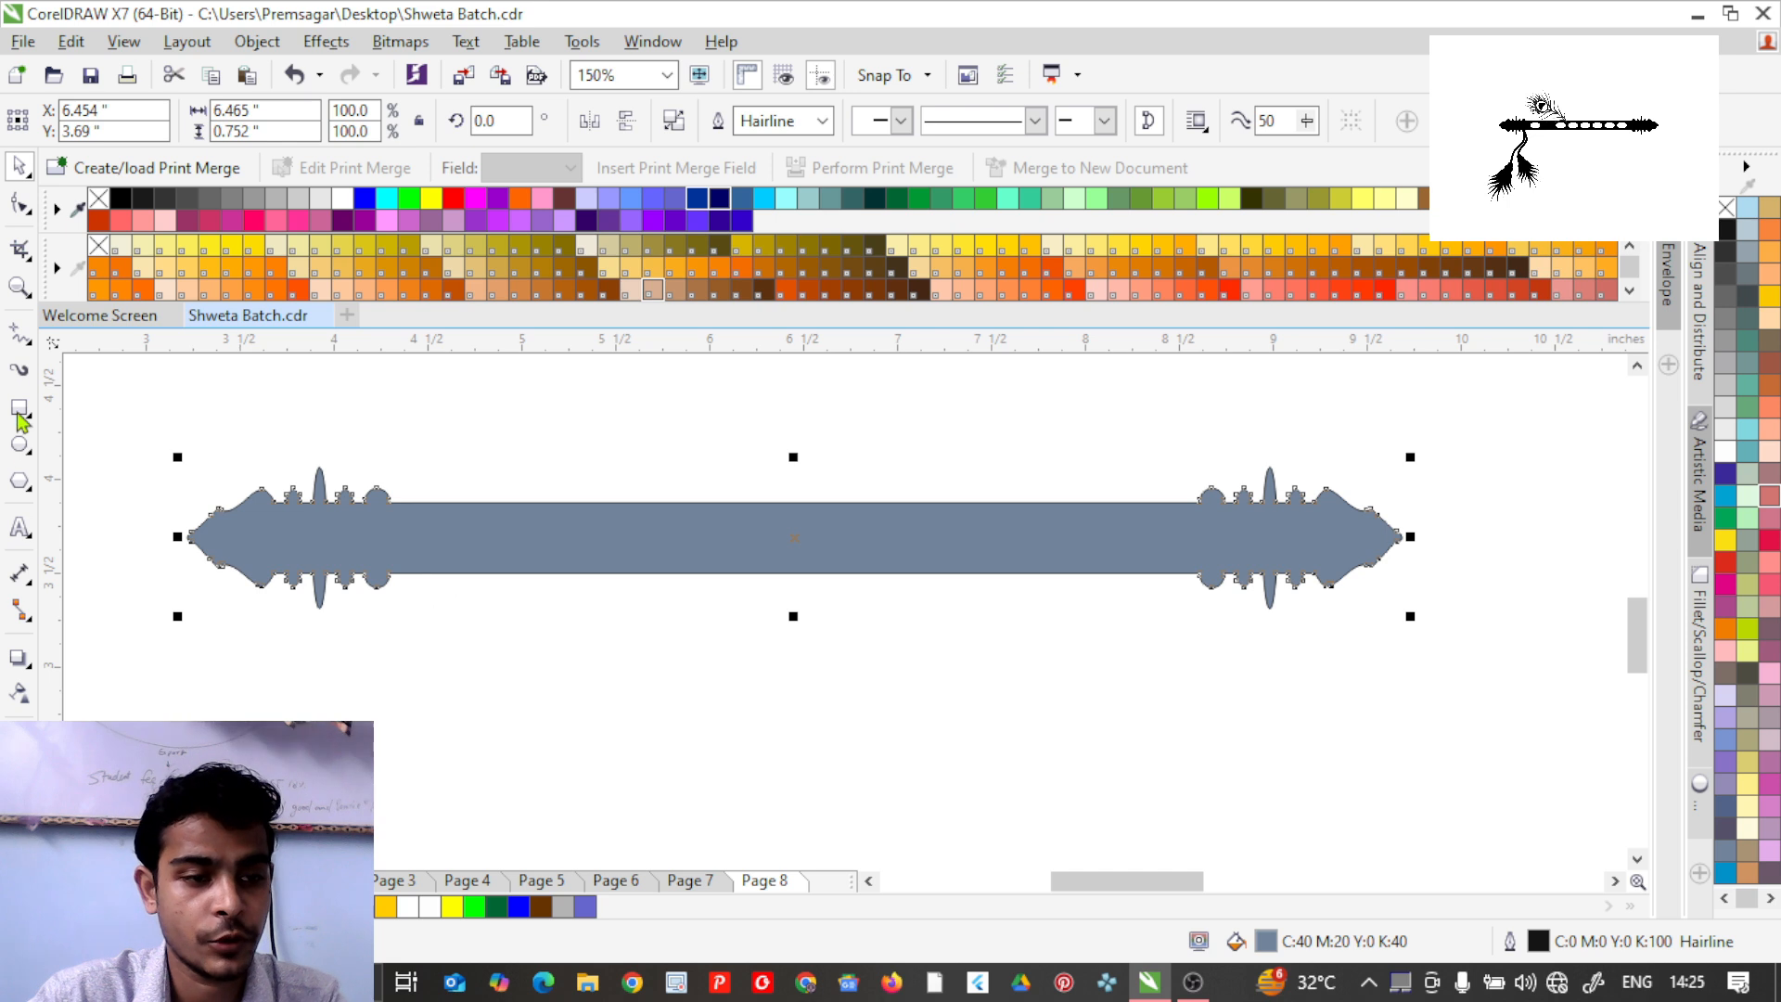
Draw an ellipse about 0.42 in wide and 0.27 in high on the flute body beside the left ornaments, and select it with the flute.
left_click(21, 445)
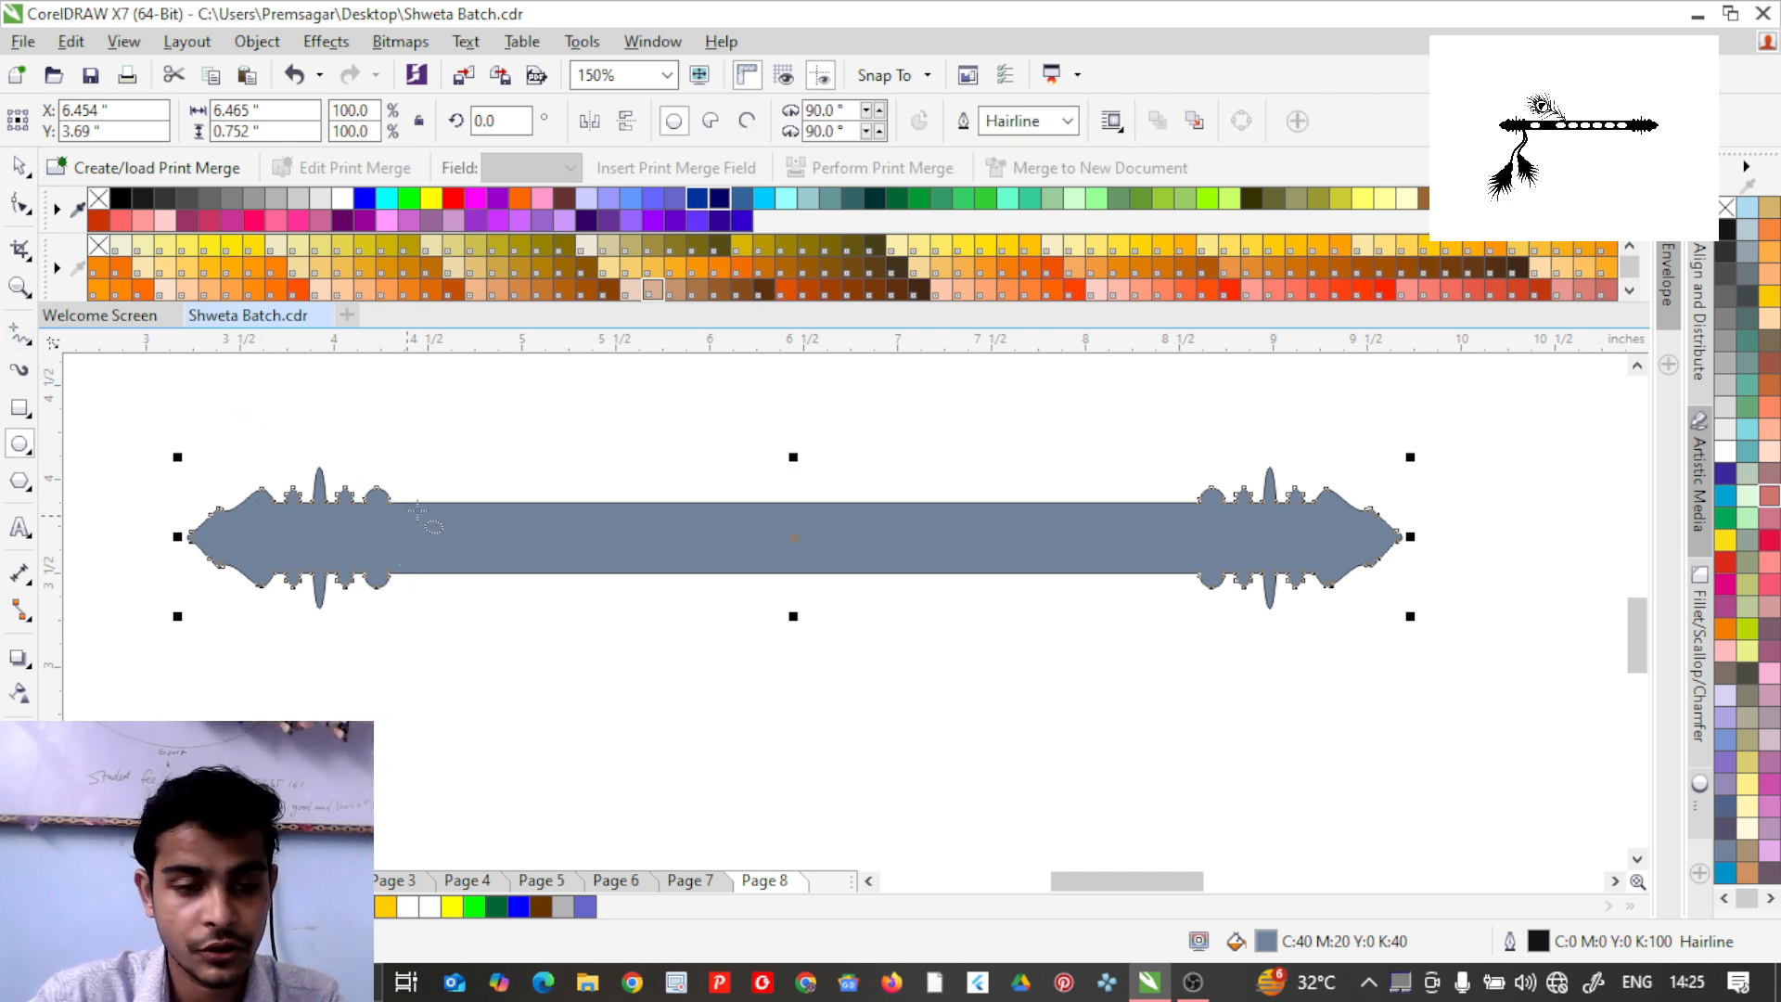
scroll(418, 512, "up", 1)
left_click_drag(434, 527, 588, 632)
left_click_drag(517, 581, 506, 537)
left_click(19, 167)
left_click(675, 556, "shift")
key("c")
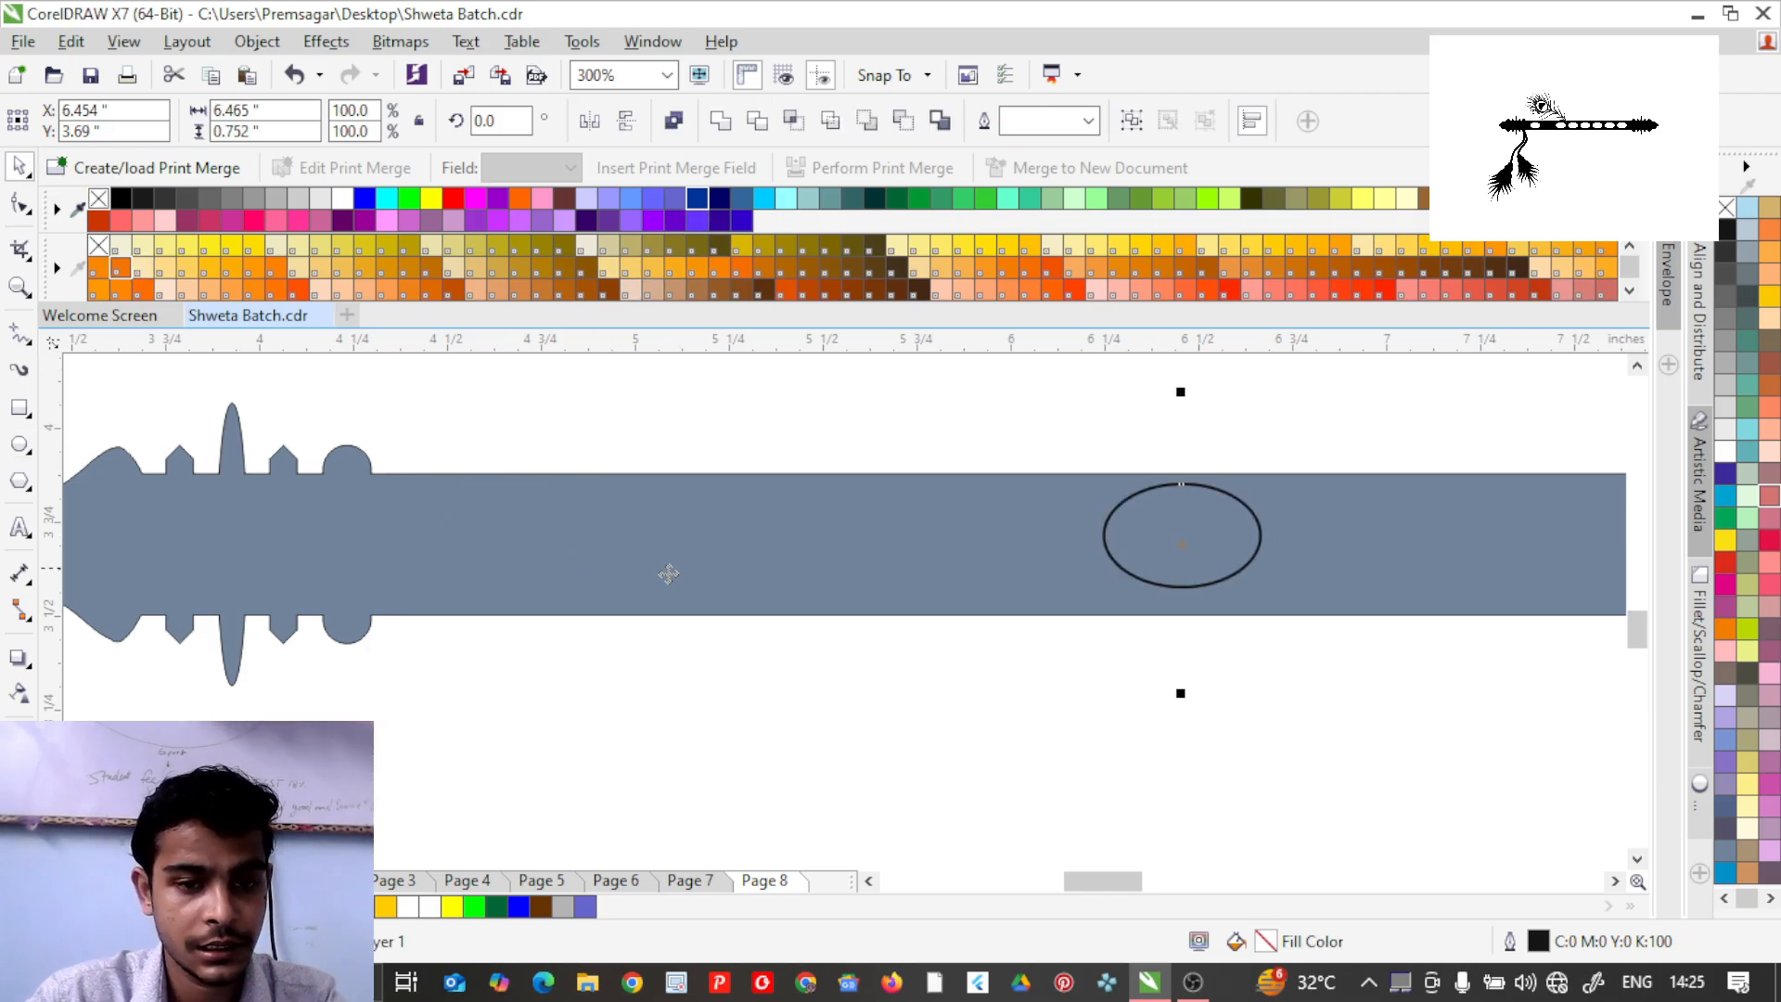
key("ctrl+z")
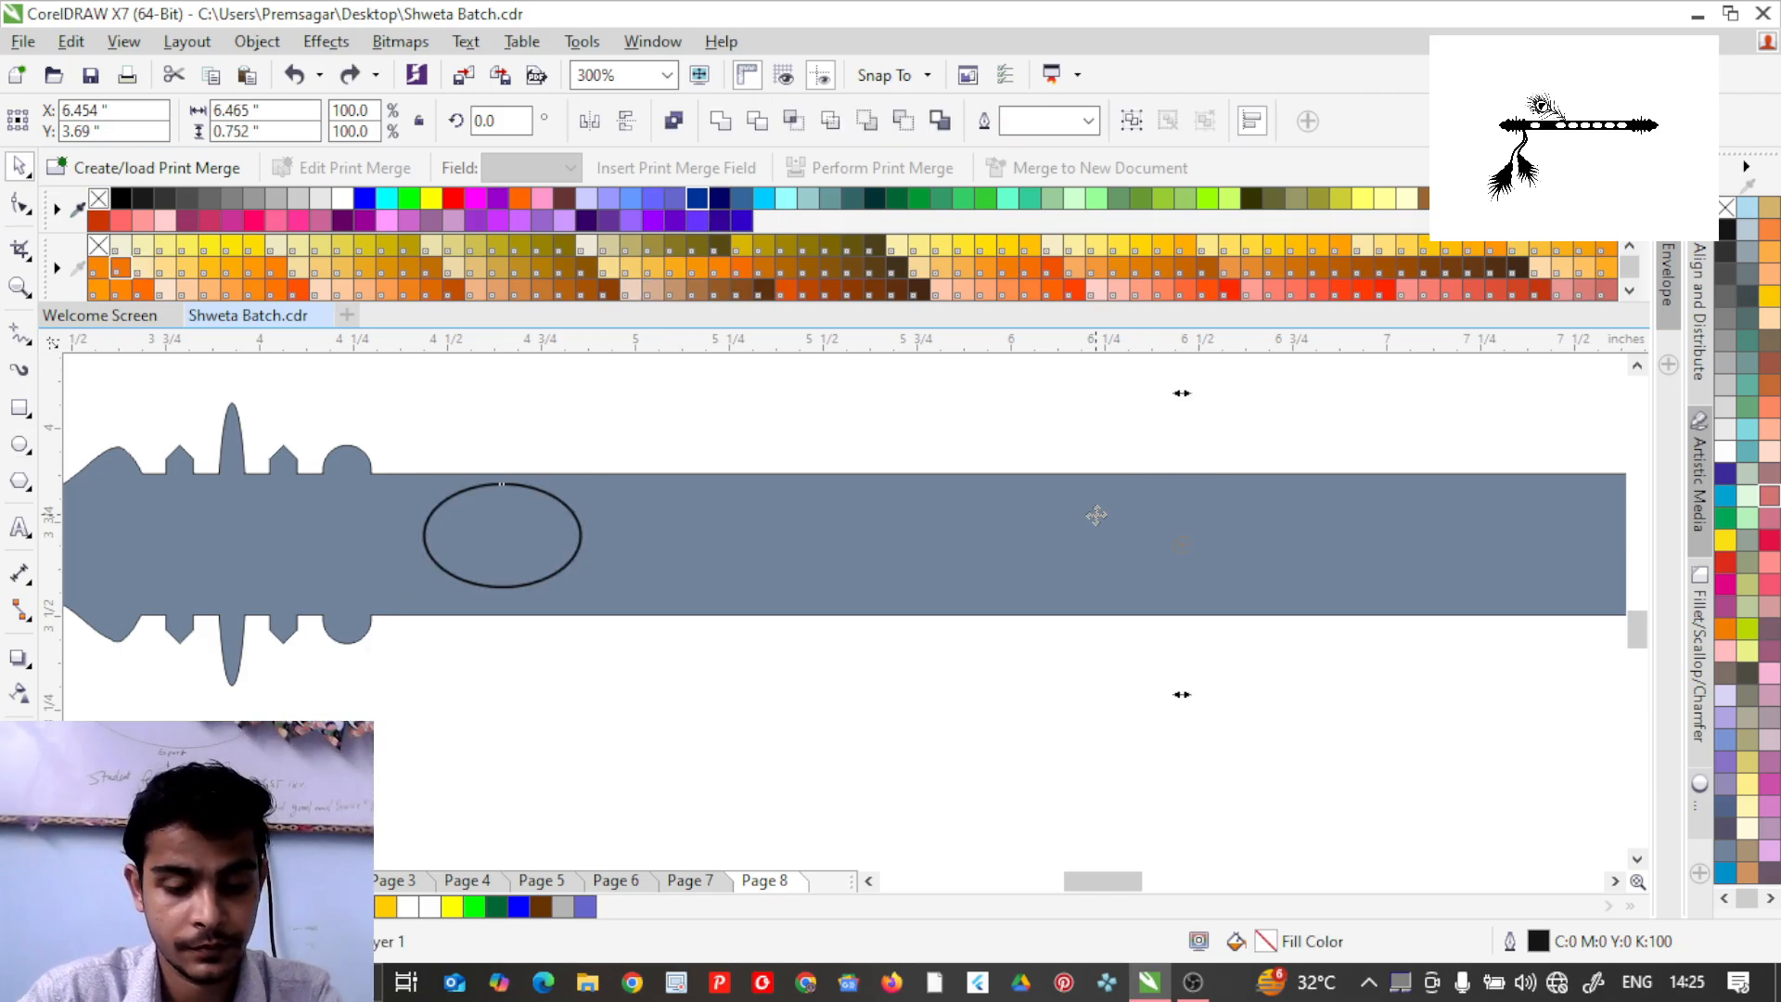
key("p")
key("ctrl+z")
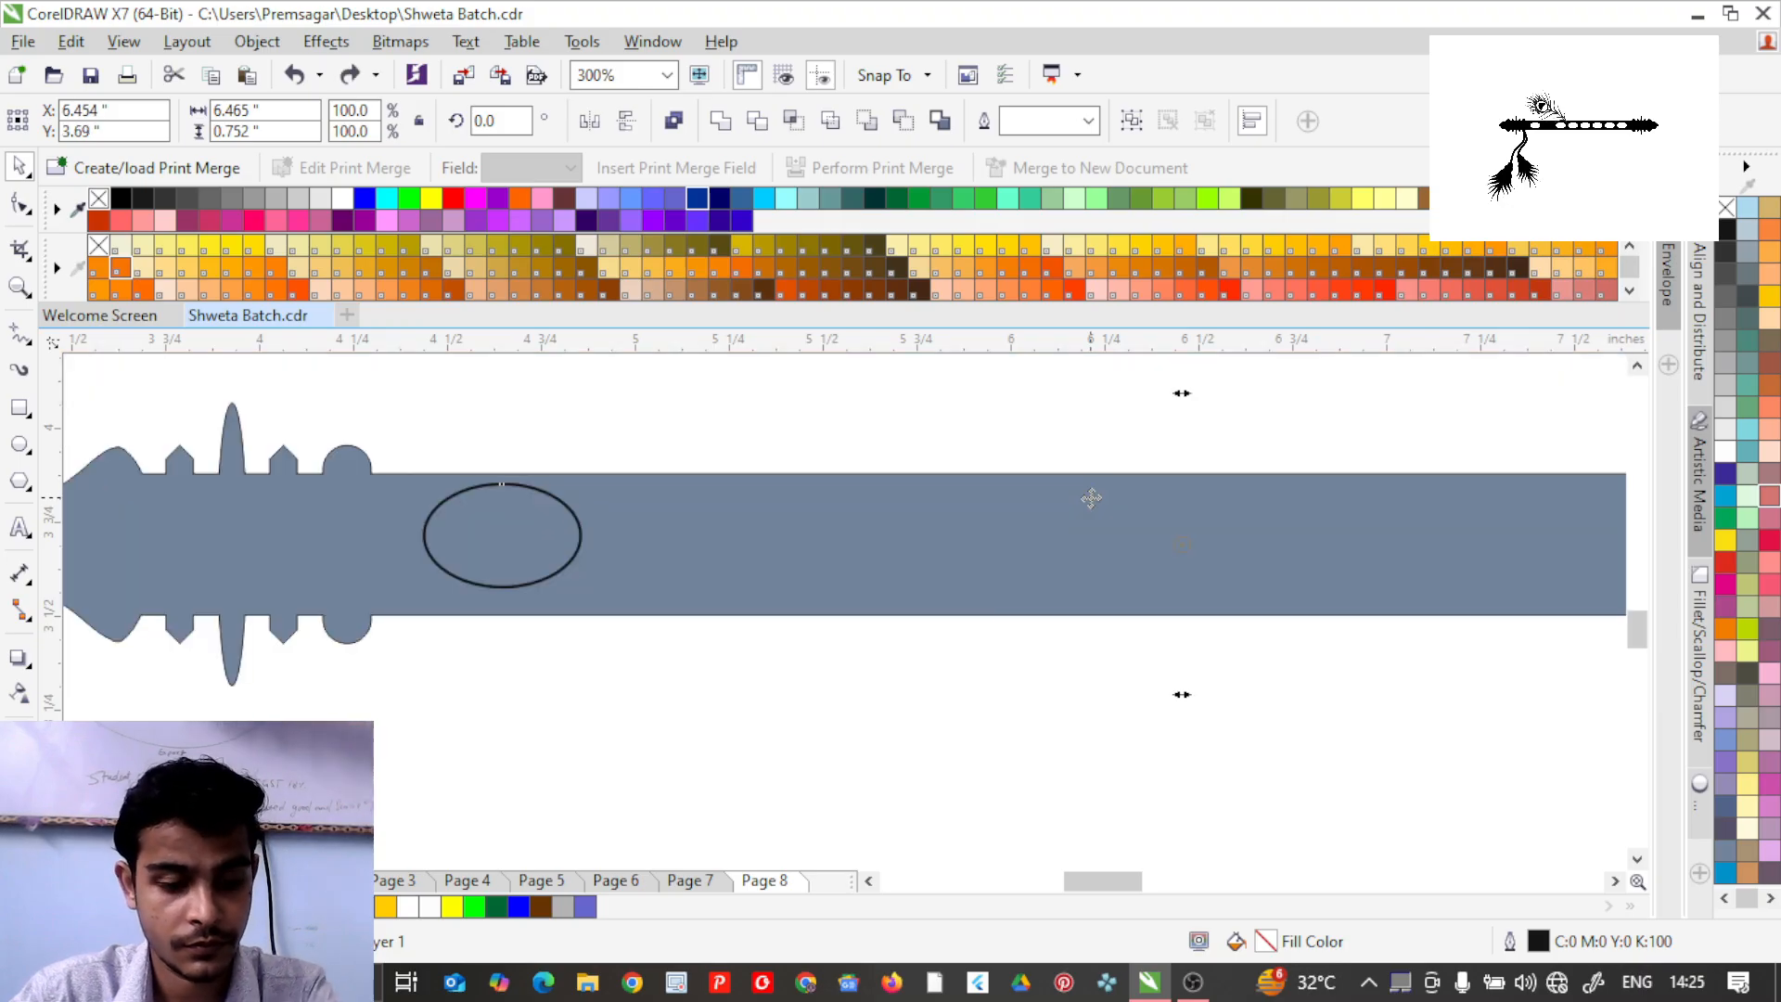
Align the ellipse's center vertically with the center of the flute body.
key("e")
left_click(649, 427)
scroll(437, 545, "down", 1)
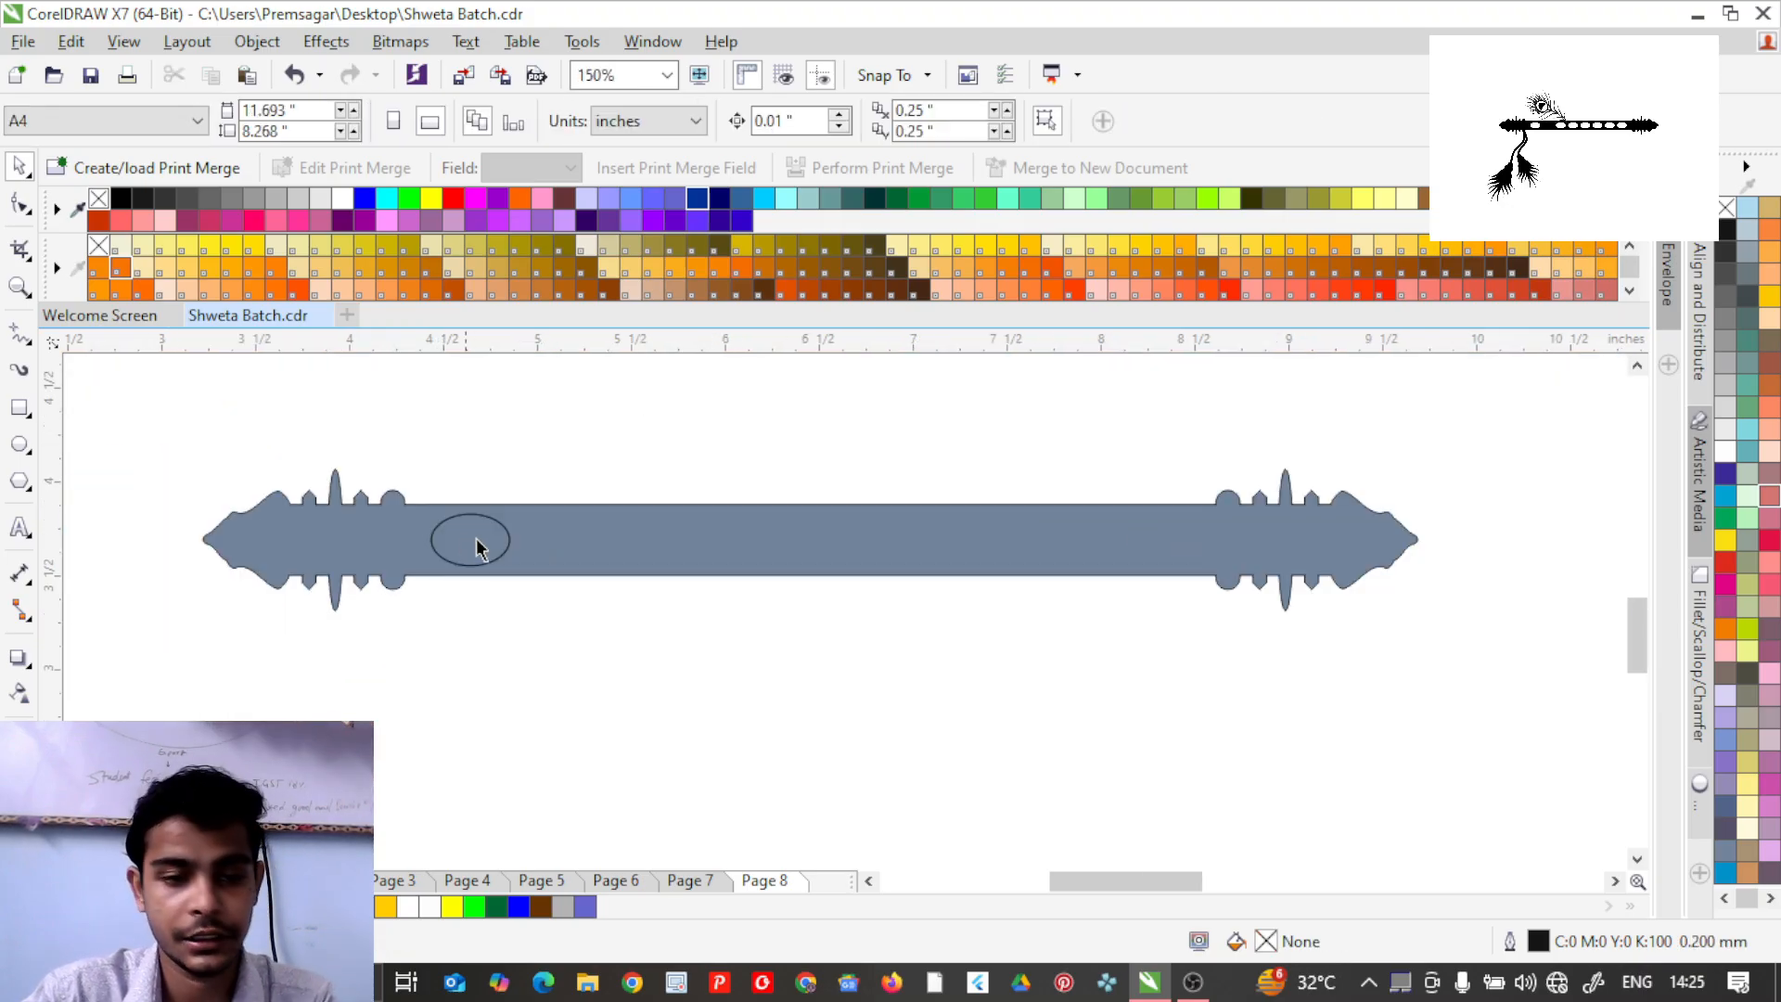
Duplicate the ellipse along the flute body past a wider first gap, repeating evenly spaced copies until seven ellipses reach the right ornaments.
left_click(477, 541)
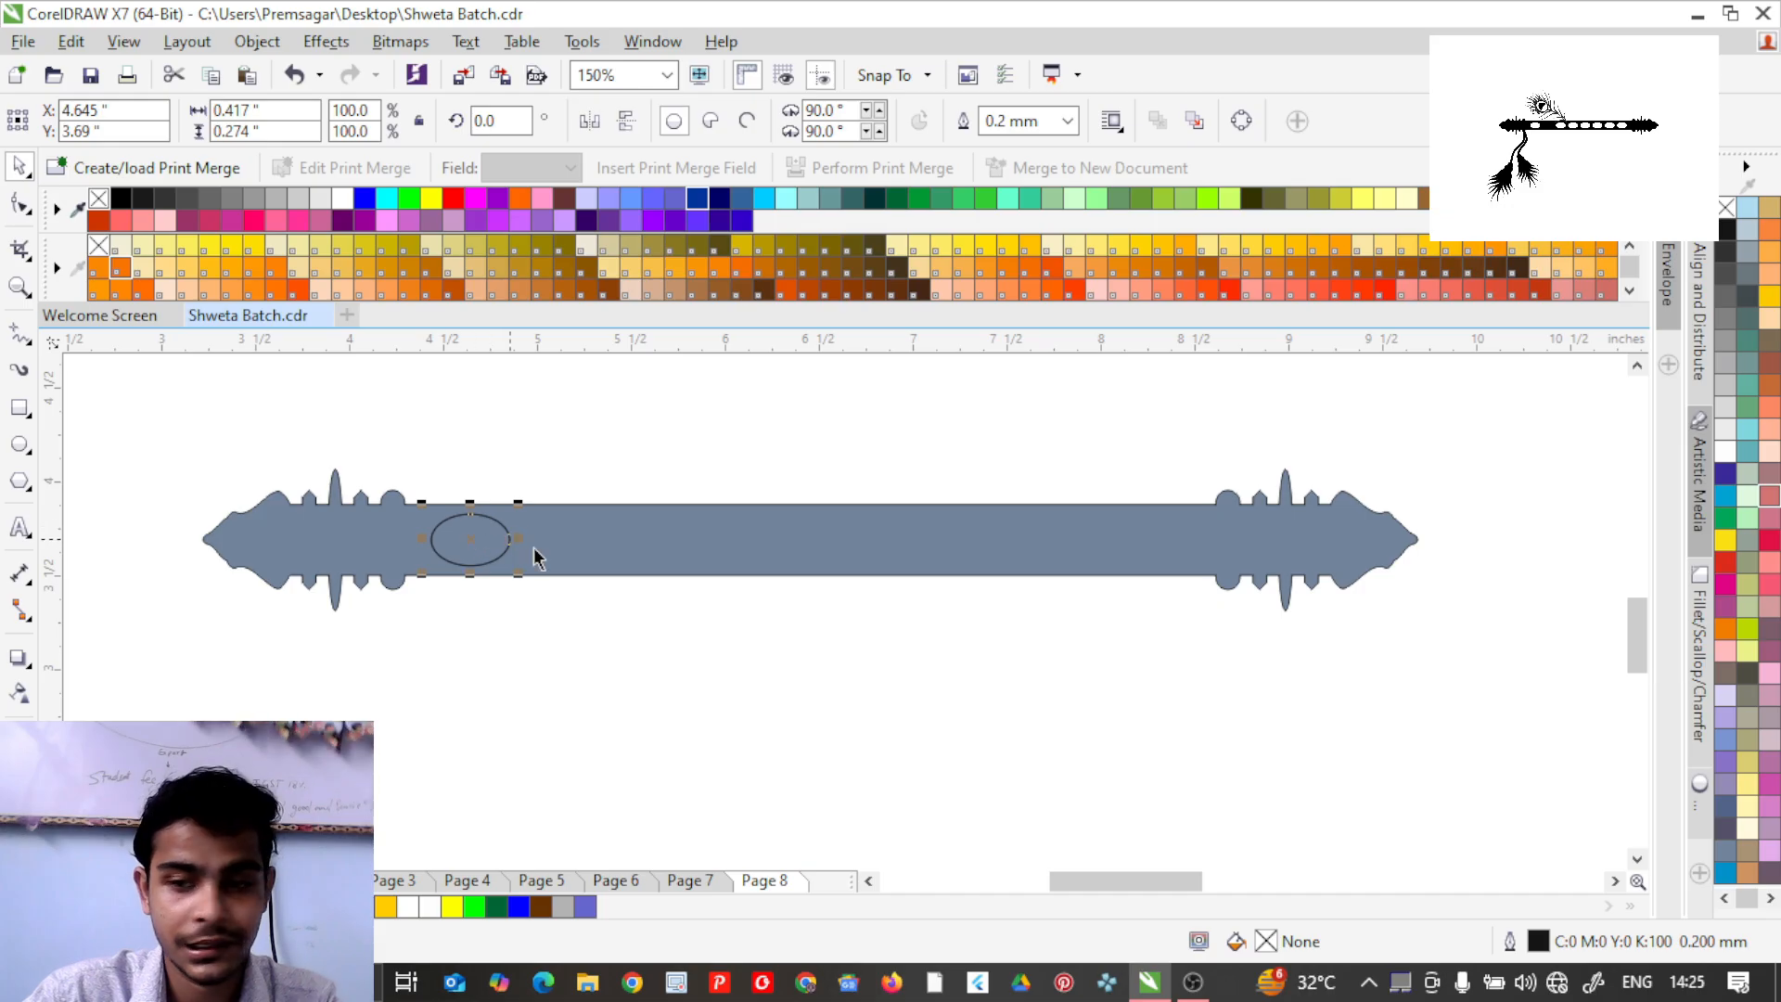
left_click_drag(489, 546, 767, 548)
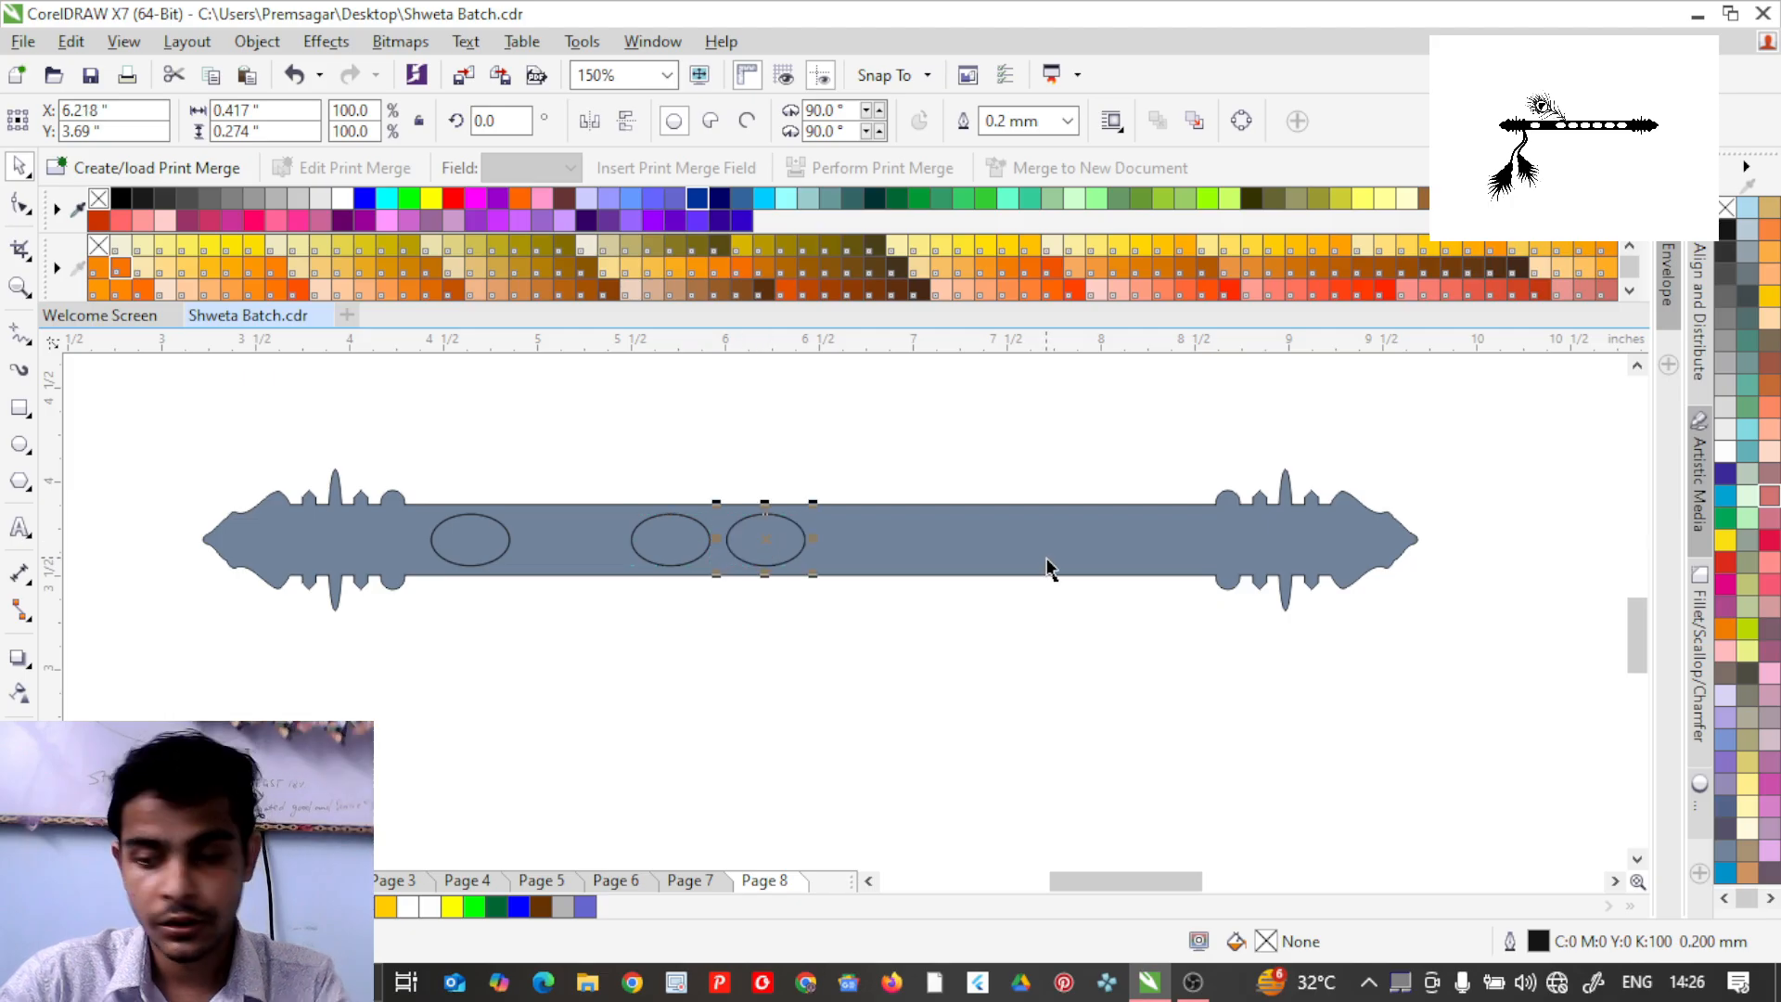
key("ctrl+r")
key("ctrl+r")
key("ctrl+r")
key("ctrl+r")
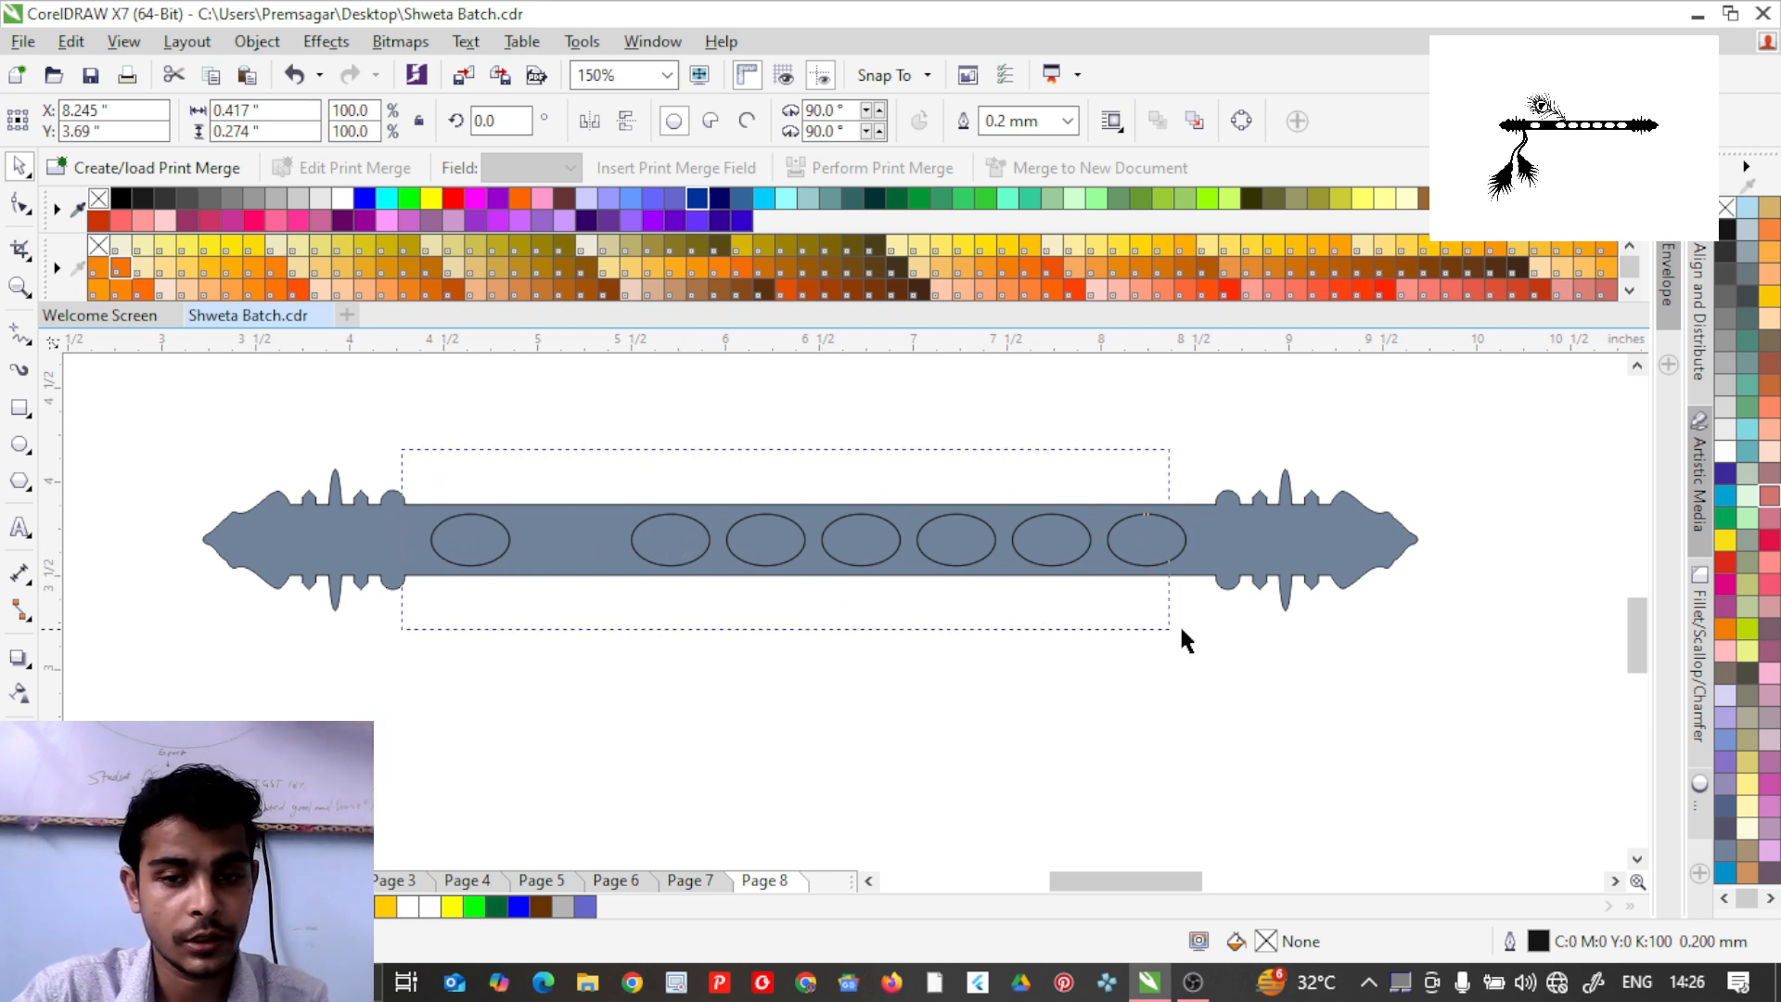
Resize the row of seven ellipses about its center to about 3.906 in wide and 0.242 in high.
left_click_drag(1183, 640, 1195, 638)
left_click_drag(1196, 540, 1184, 540)
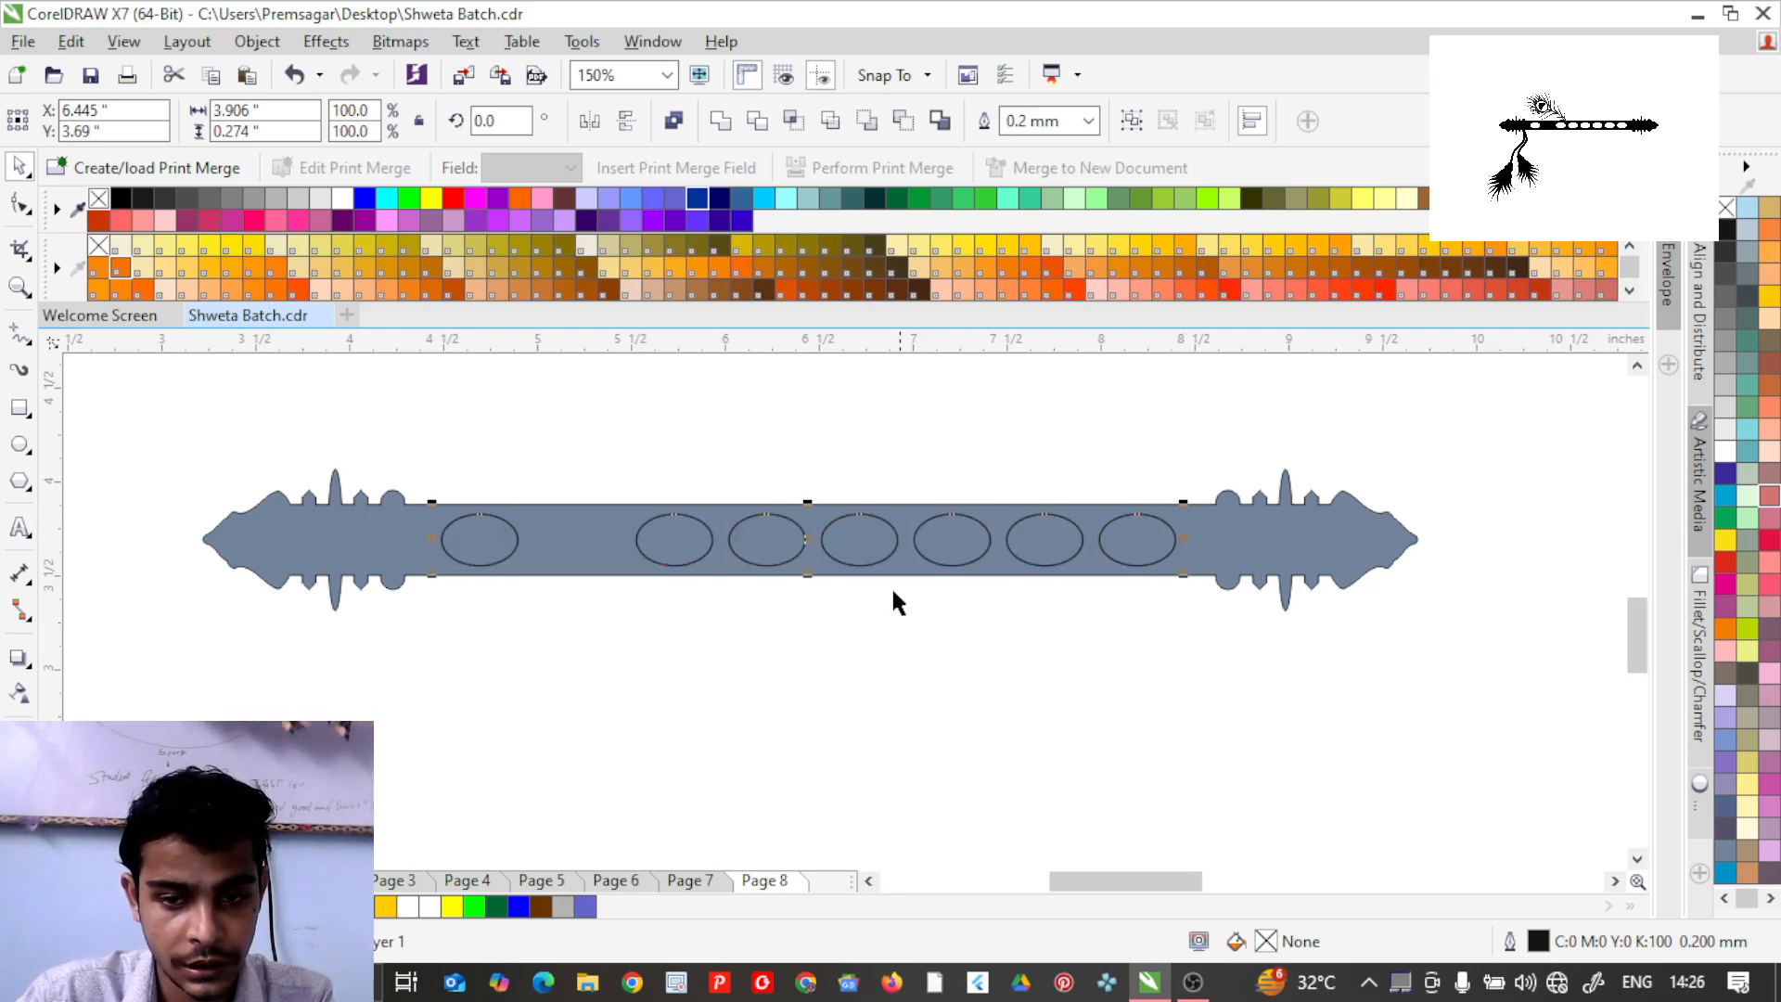
scroll(810, 498, "up", 2)
left_click_drag(808, 516, 879, 517)
scroll(815, 506, "up", 2)
scroll(879, 519, "down", 2)
scroll(879, 520, "down", 1)
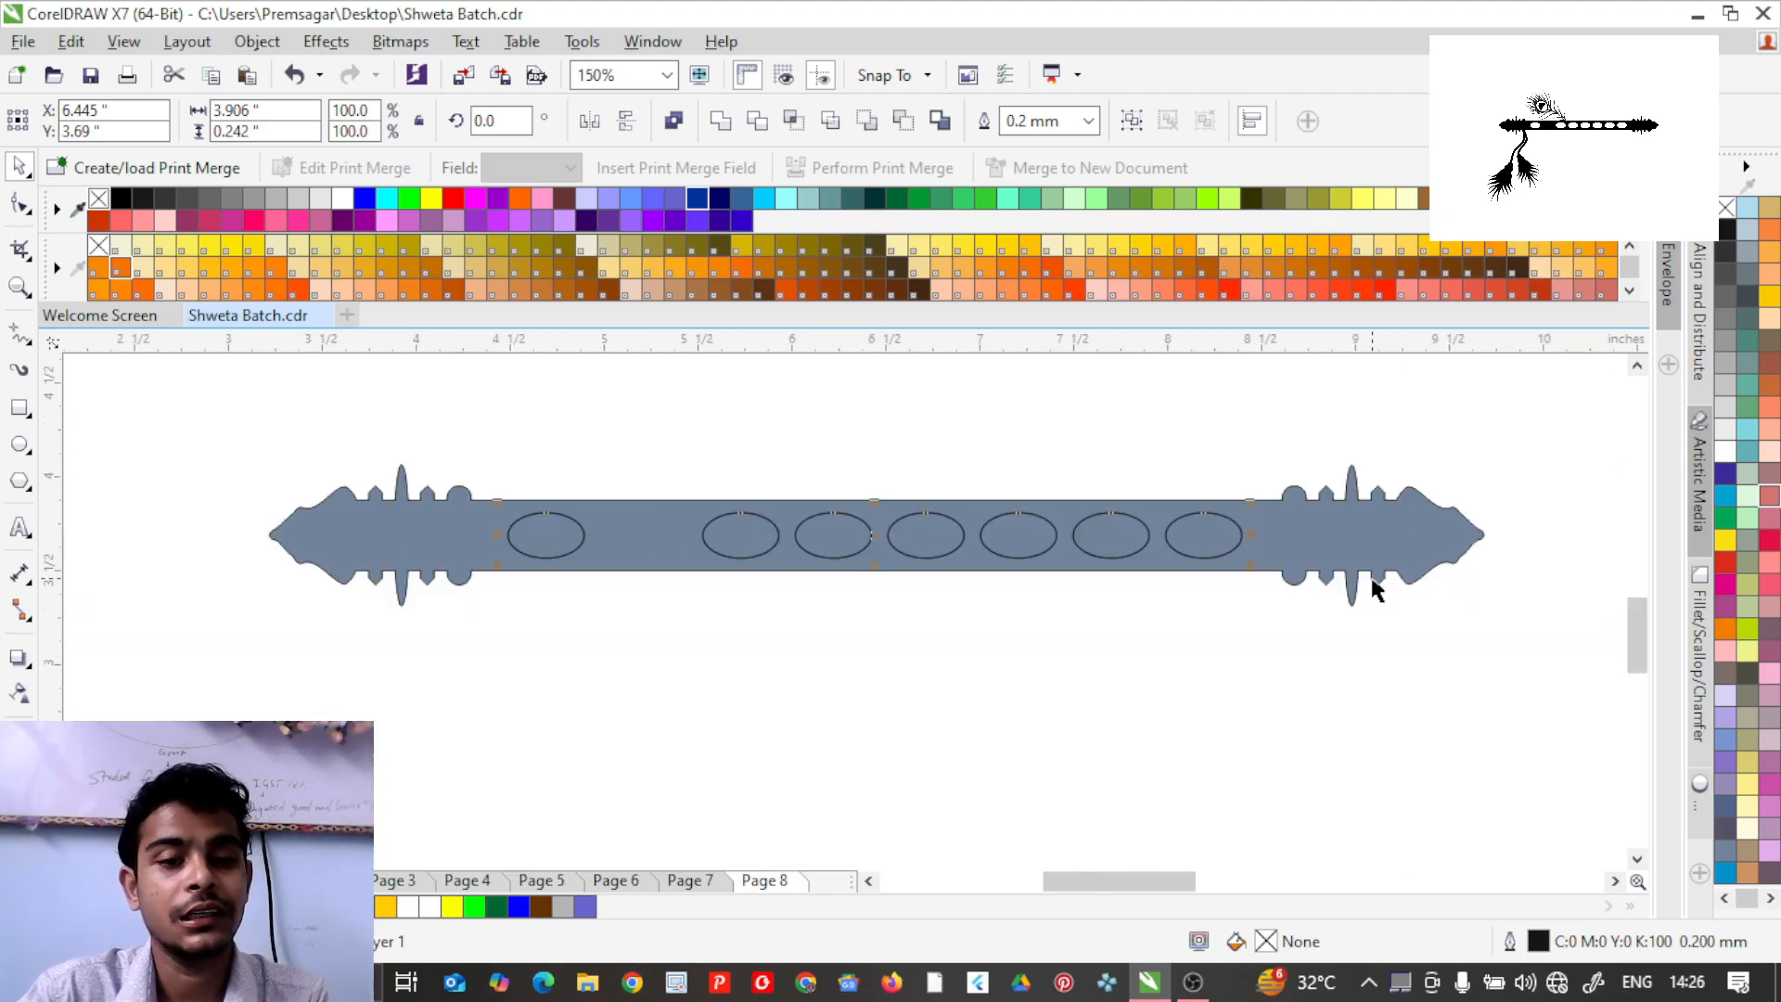
Trim the leftmost ellipse out of the flute body as a hole and delete the leftover ellipse.
left_click(749, 660)
left_click(553, 531)
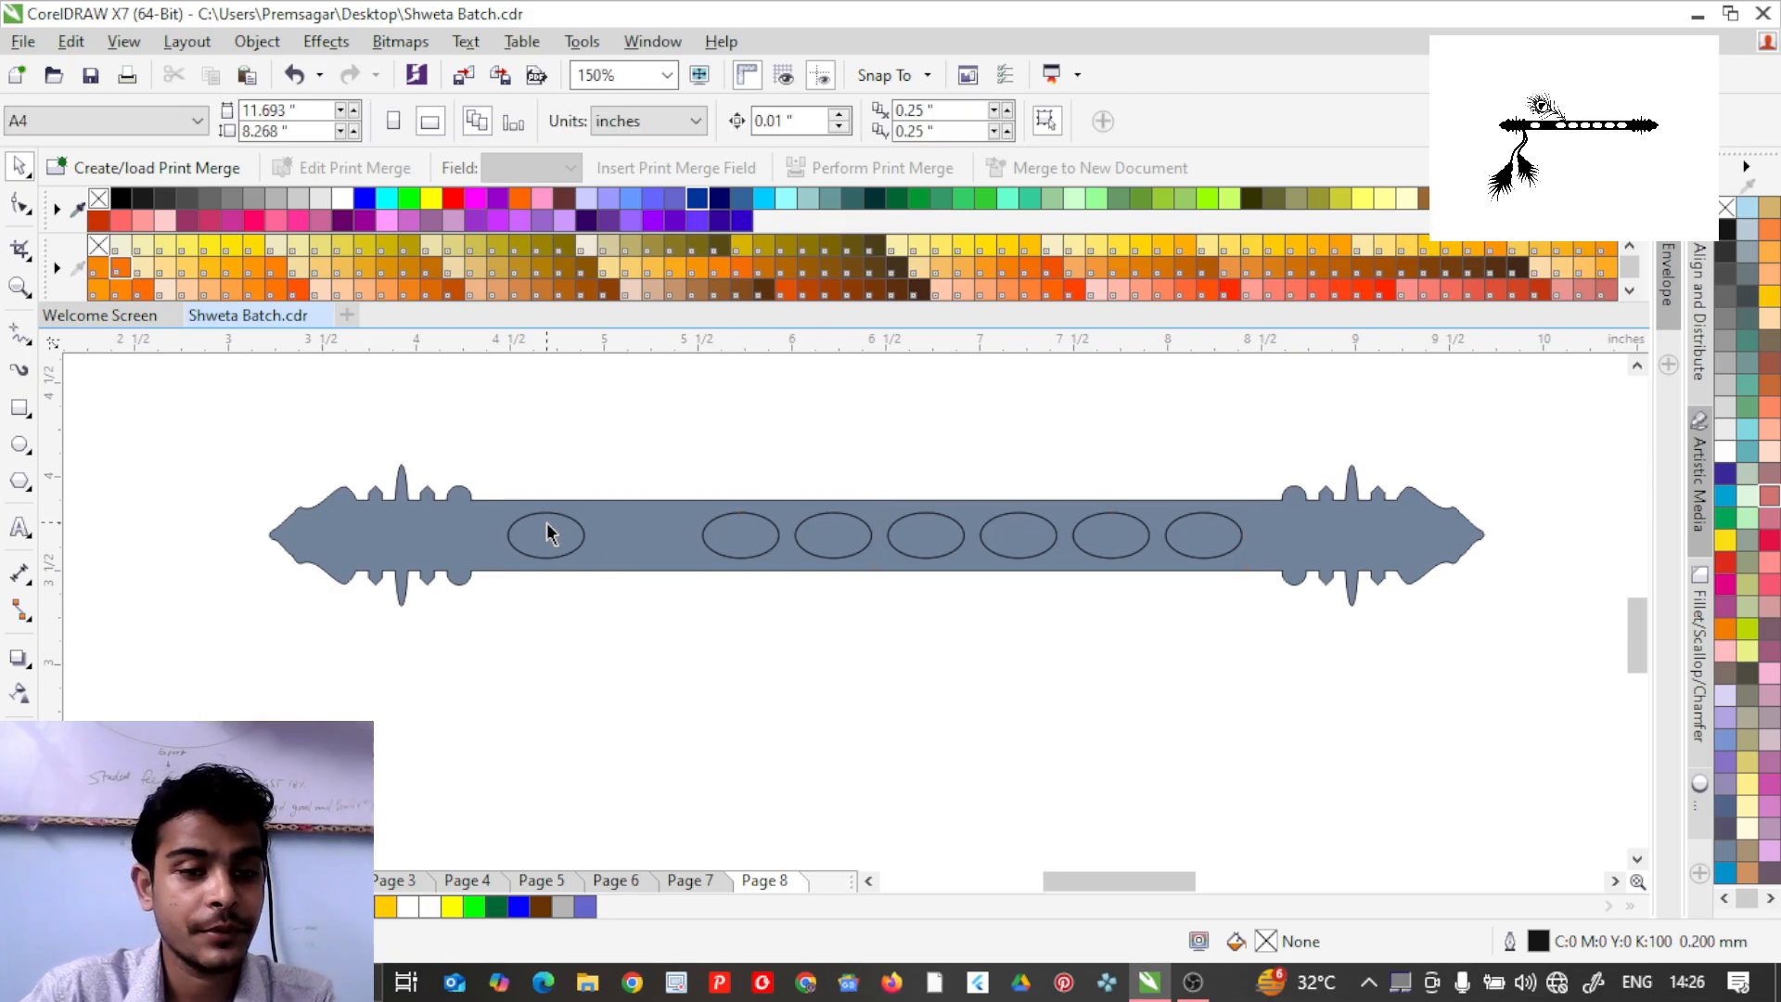
left_click(676, 555, "shift")
left_click(759, 128)
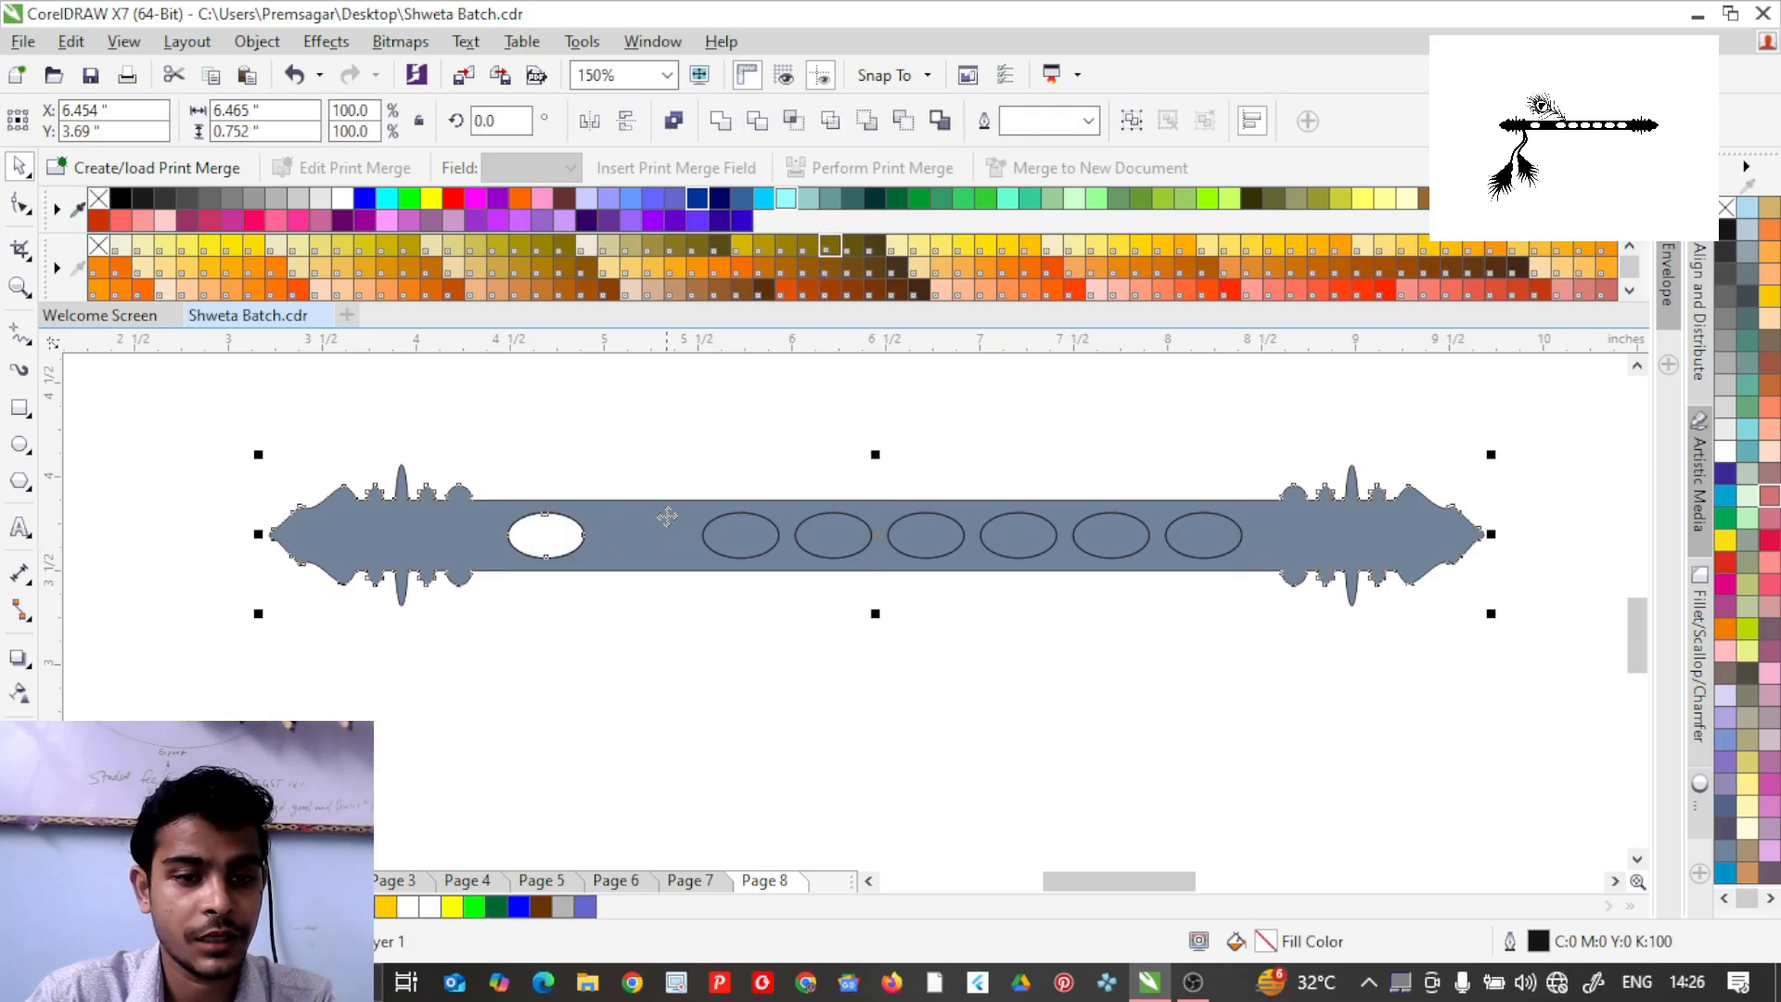
left_click_drag(557, 529, 585, 415)
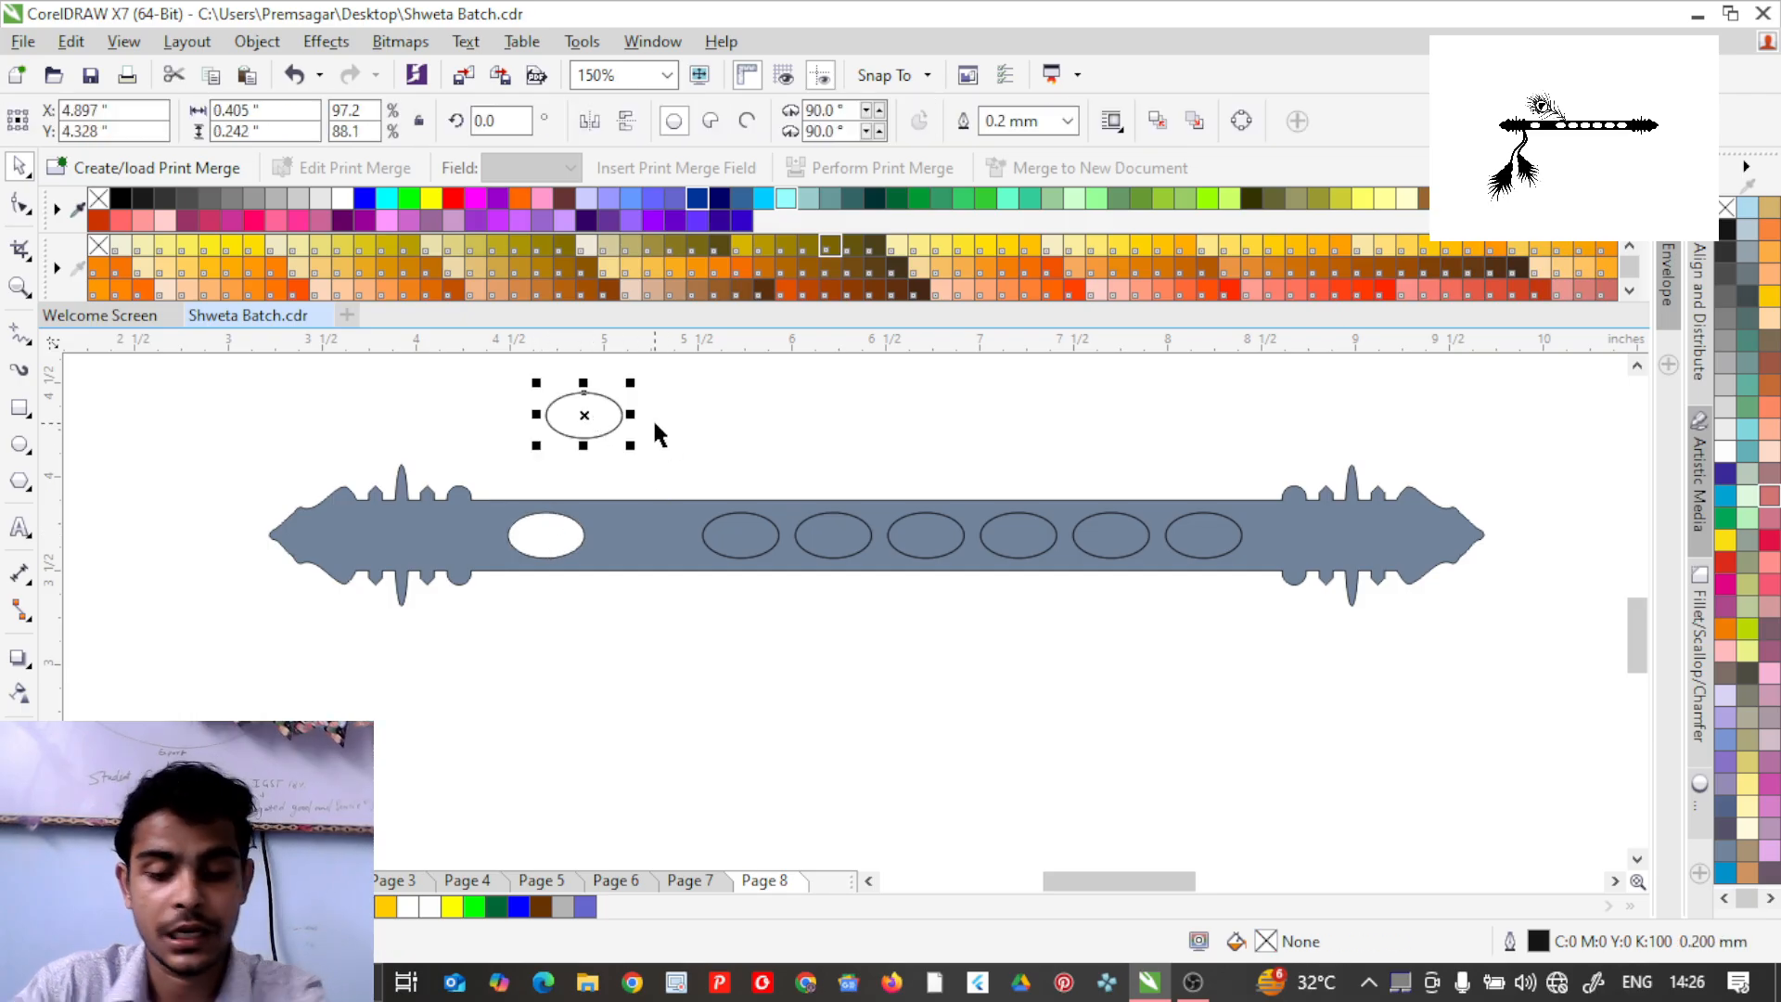
key("Delete")
Trim the remaining six ellipses out of the flute body as holes and delete the leftover ellipses.
left_click_drag(685, 450, 1277, 632)
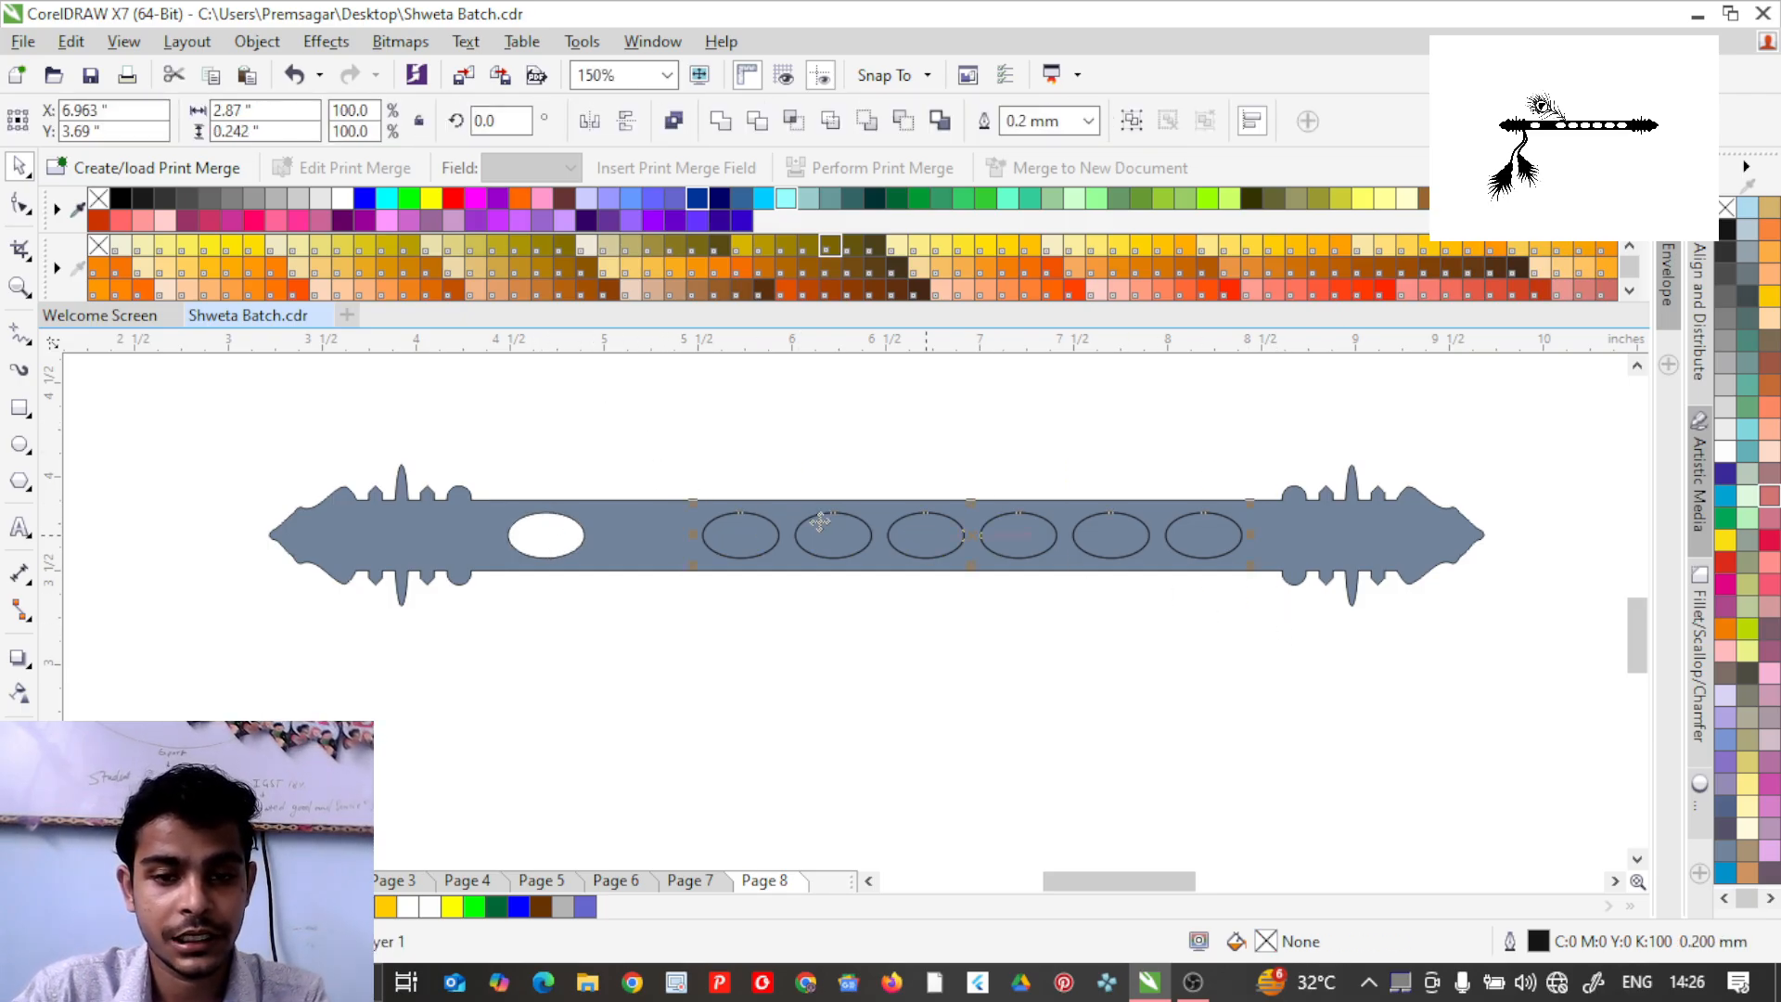
left_click(647, 514, "shift")
left_click(759, 128)
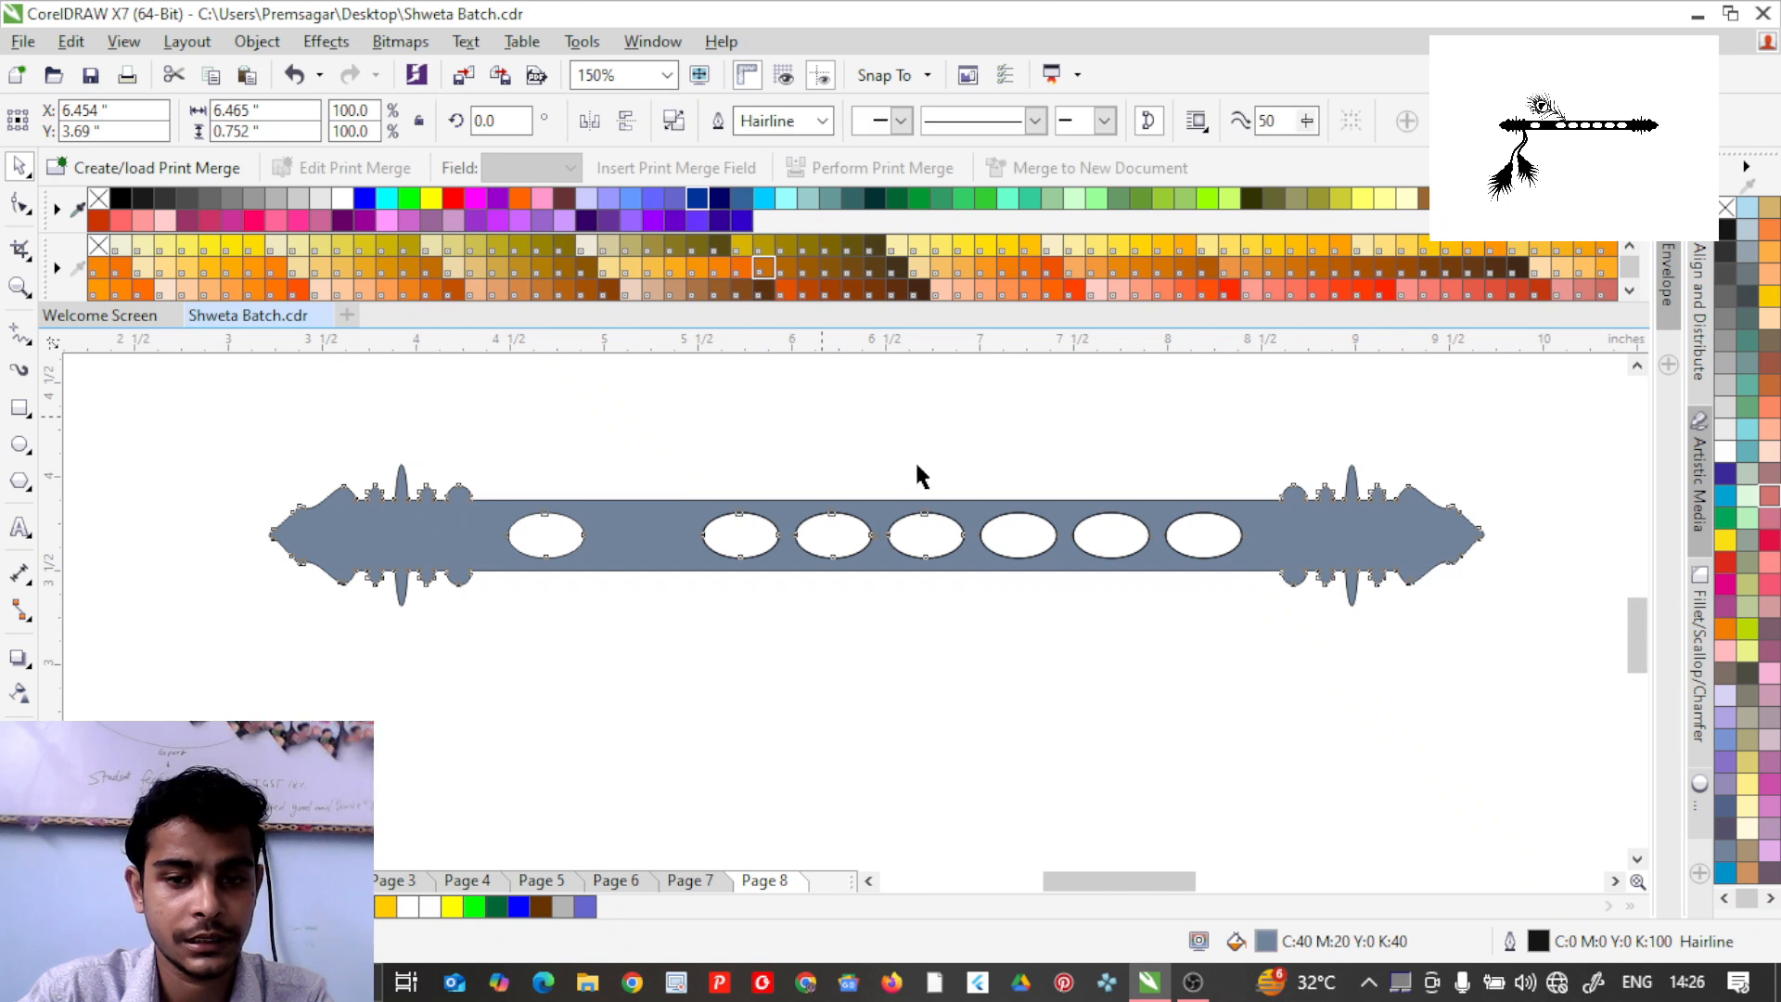
left_click(915, 464)
left_click_drag(1115, 628, 1257, 631)
left_click_drag(1213, 537, 1199, 701)
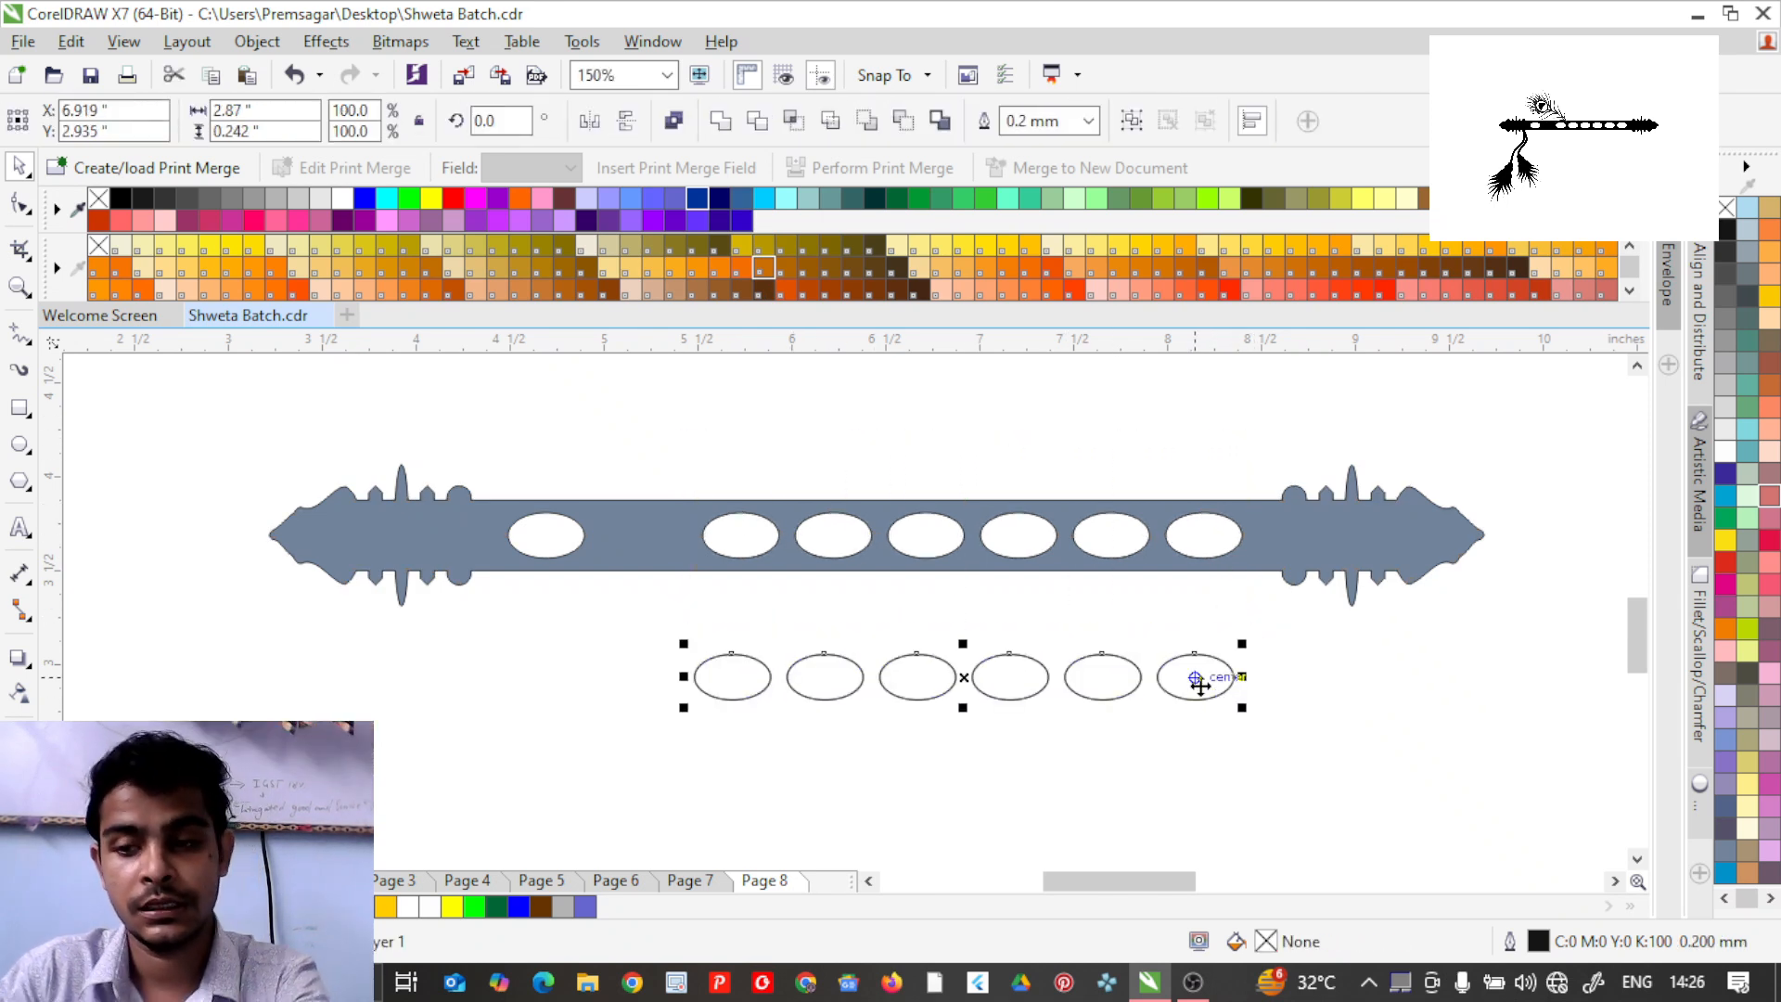
key("Delete")
scroll(986, 613, "down", 1)
scroll(945, 616, "up", 1)
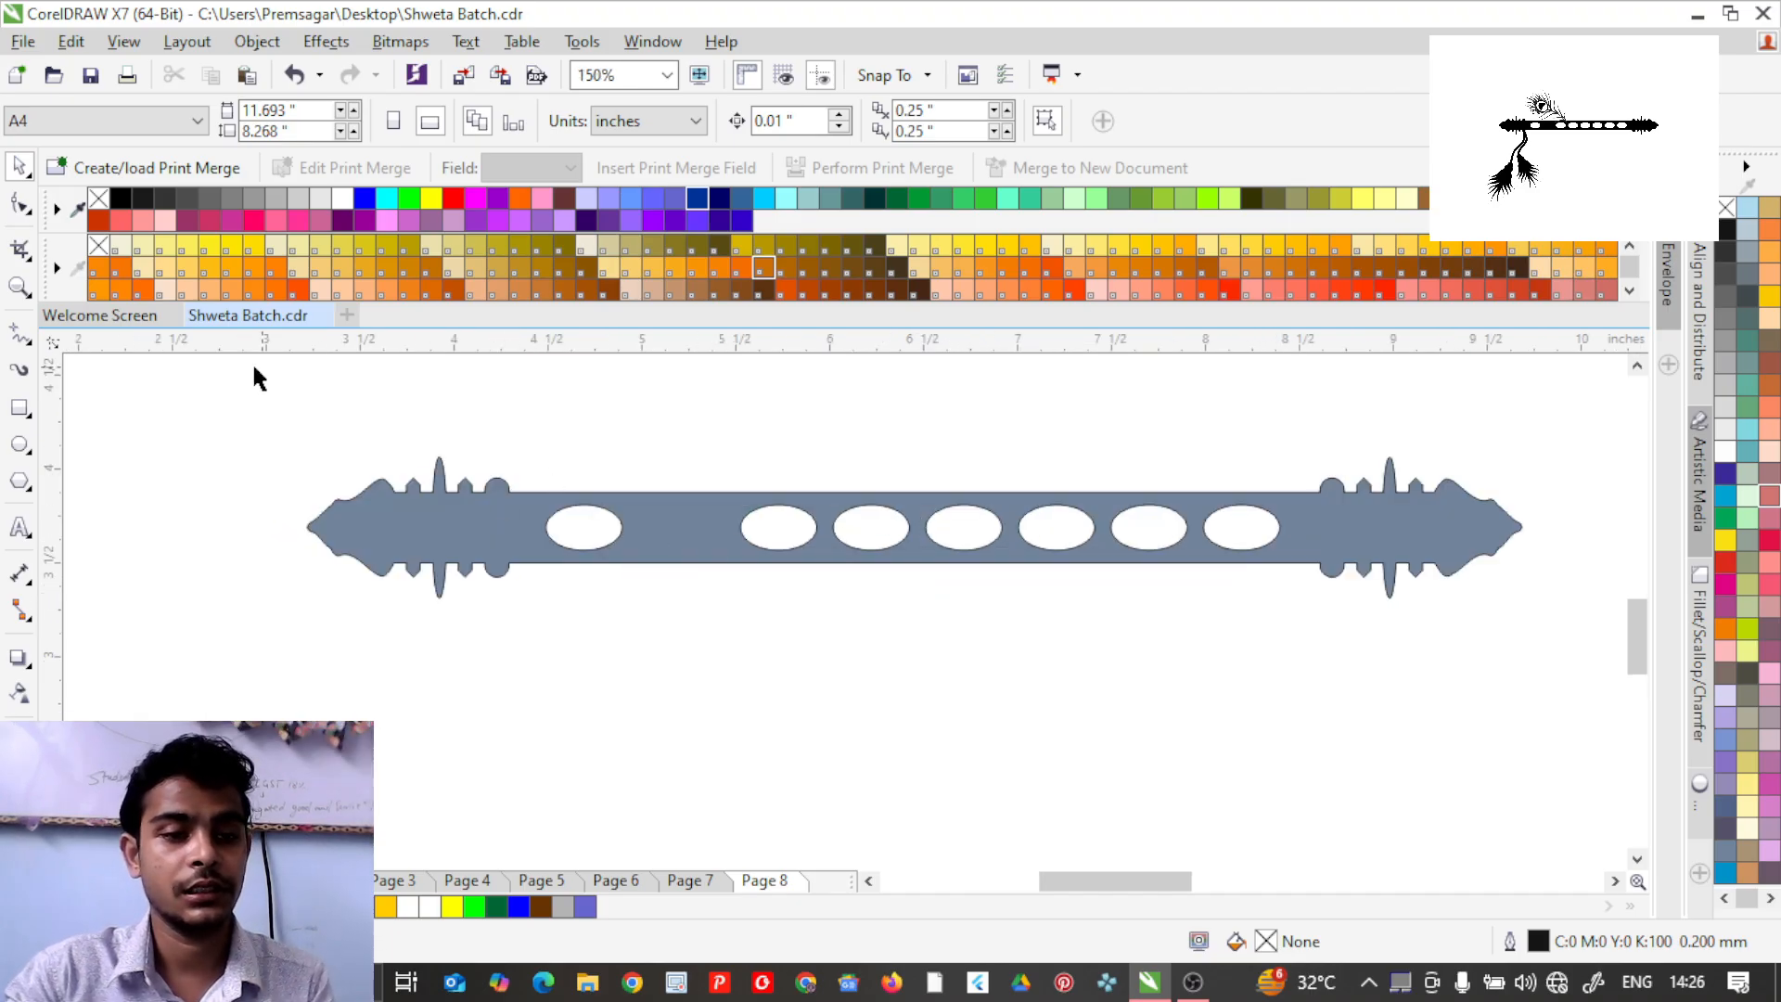
Fill the flute with black and move it slightly up and left to about X 5.83 in, Y 4.07 in.
left_click_drag(1316, 670, 1542, 689)
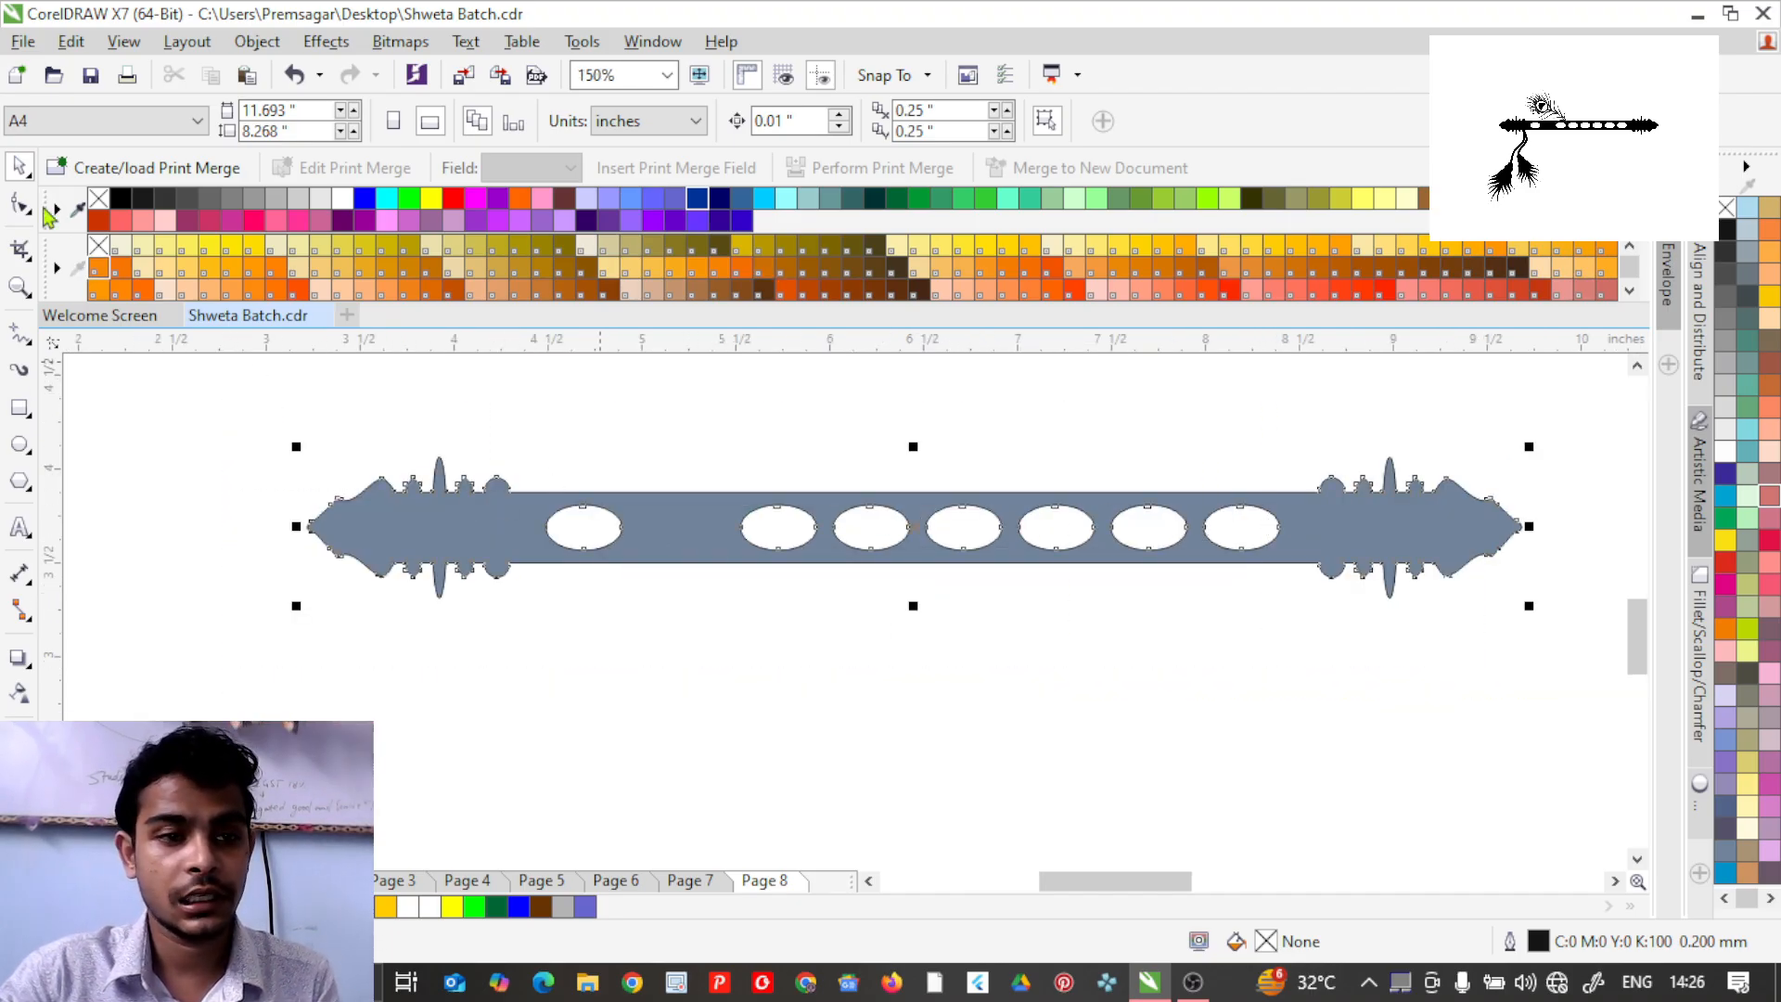
left_click(122, 197)
left_click(868, 668)
scroll(867, 669, "down", 2)
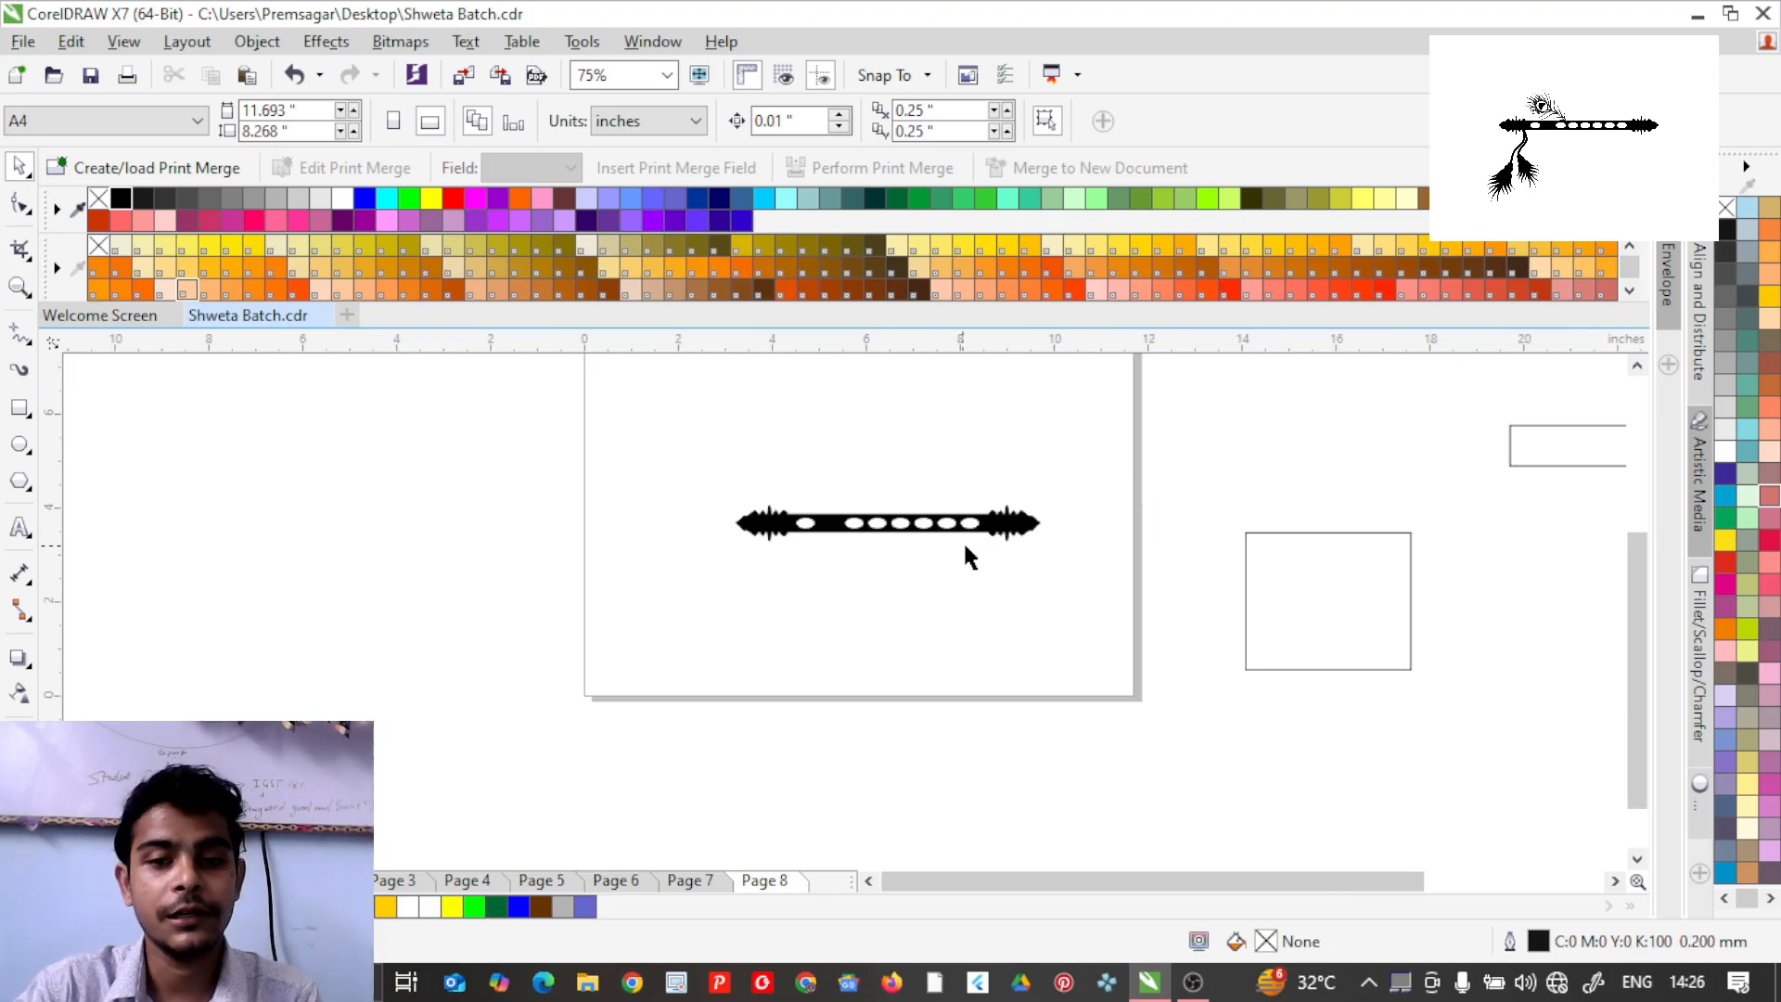
left_click_drag(992, 527, 965, 510)
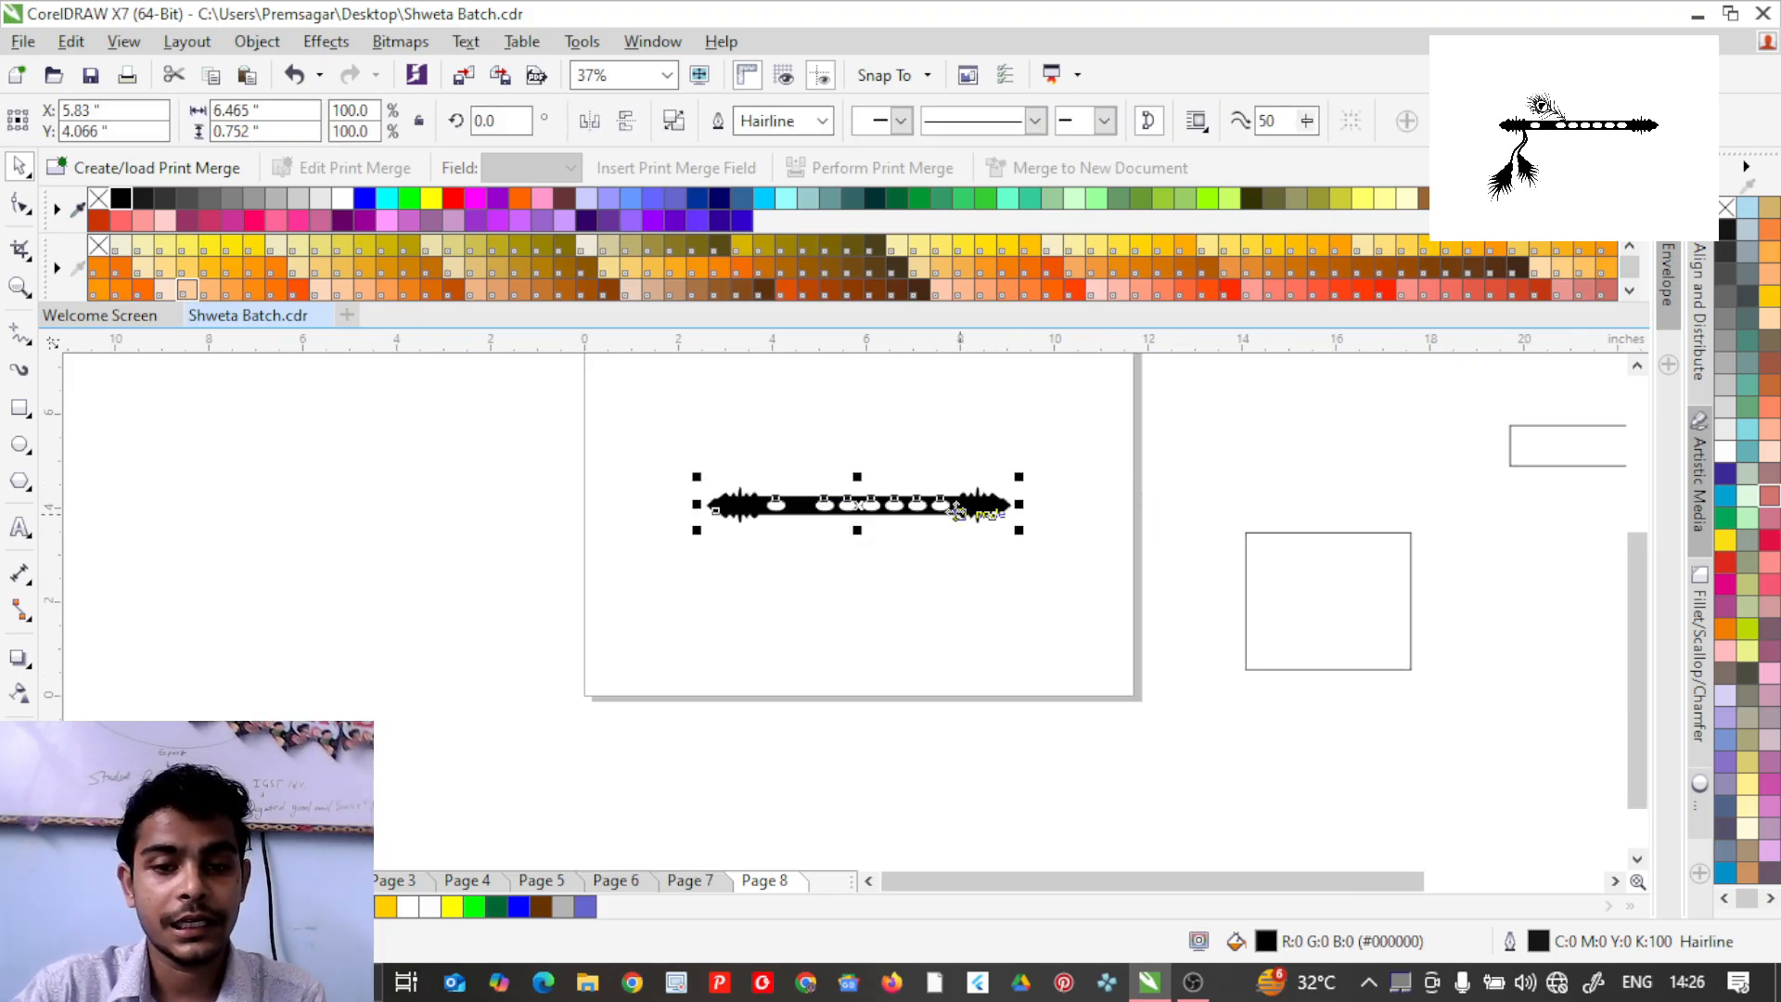
left_click(962, 583)
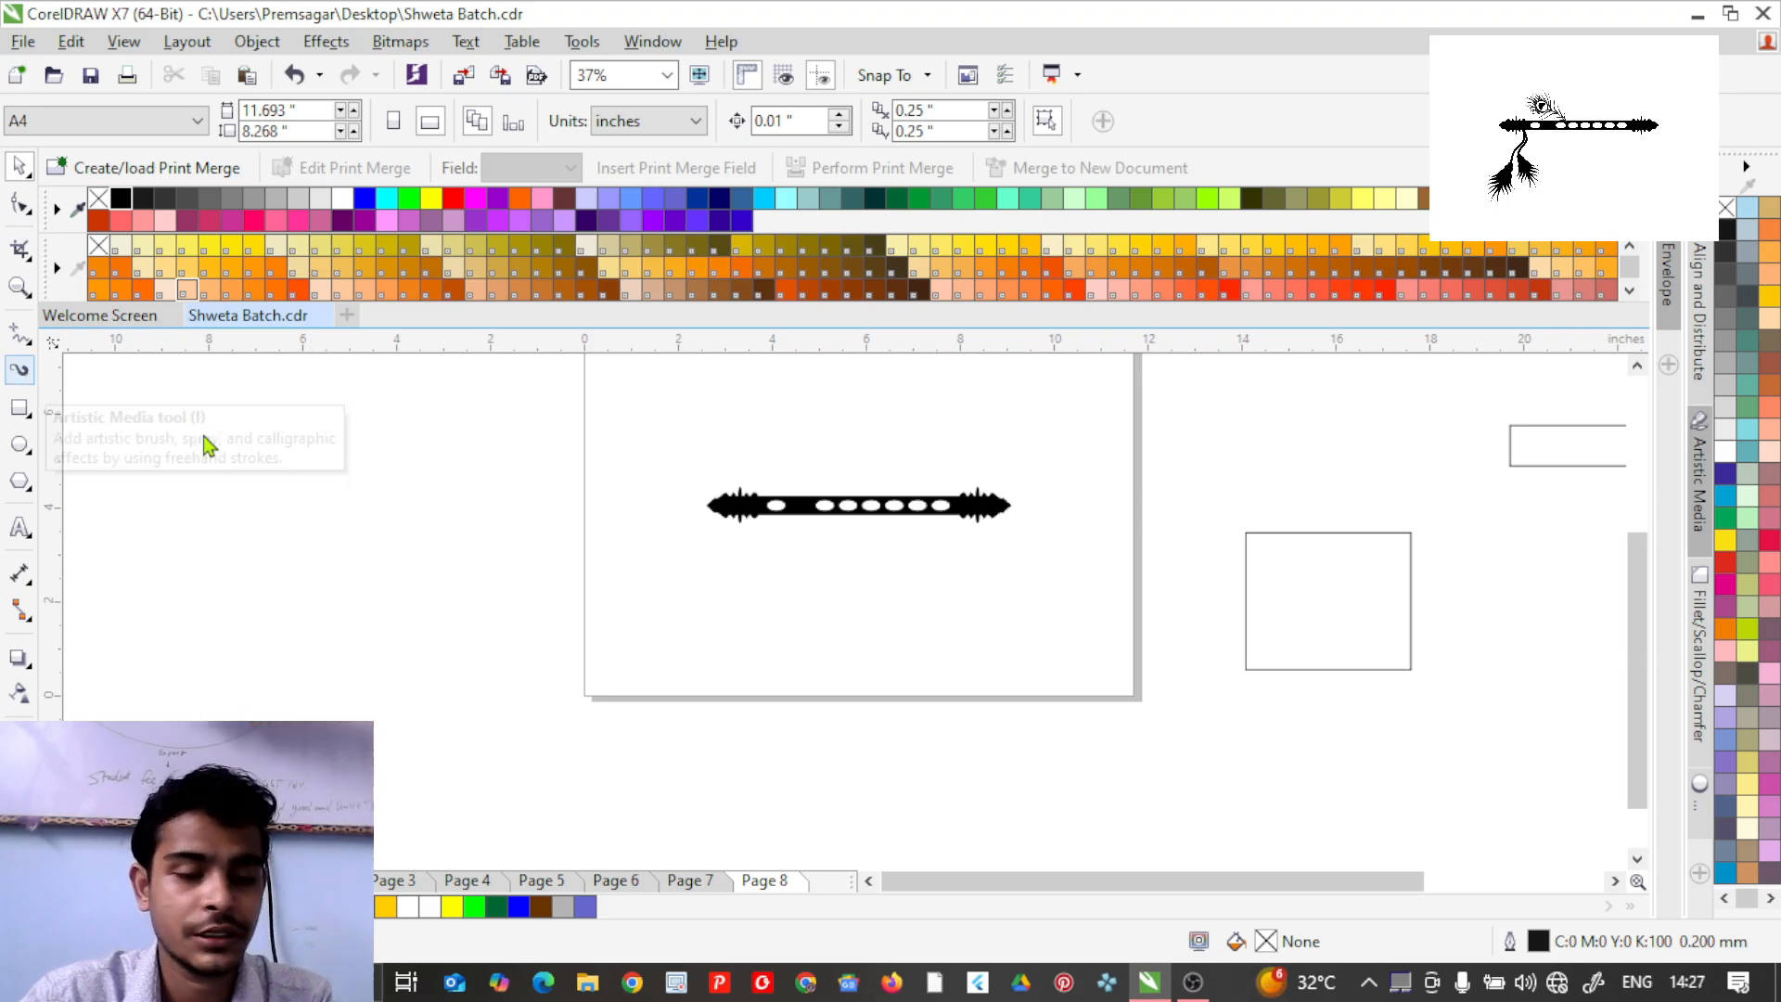
Draw a small circle near the page's lower-left corner with a larger one, about 1.5 in across, overlapping below it.
left_click_drag(664, 599, 714, 632)
scroll(672, 658, "up", 1)
scroll(712, 585, "down", 1)
left_click_drag(764, 686, 809, 721)
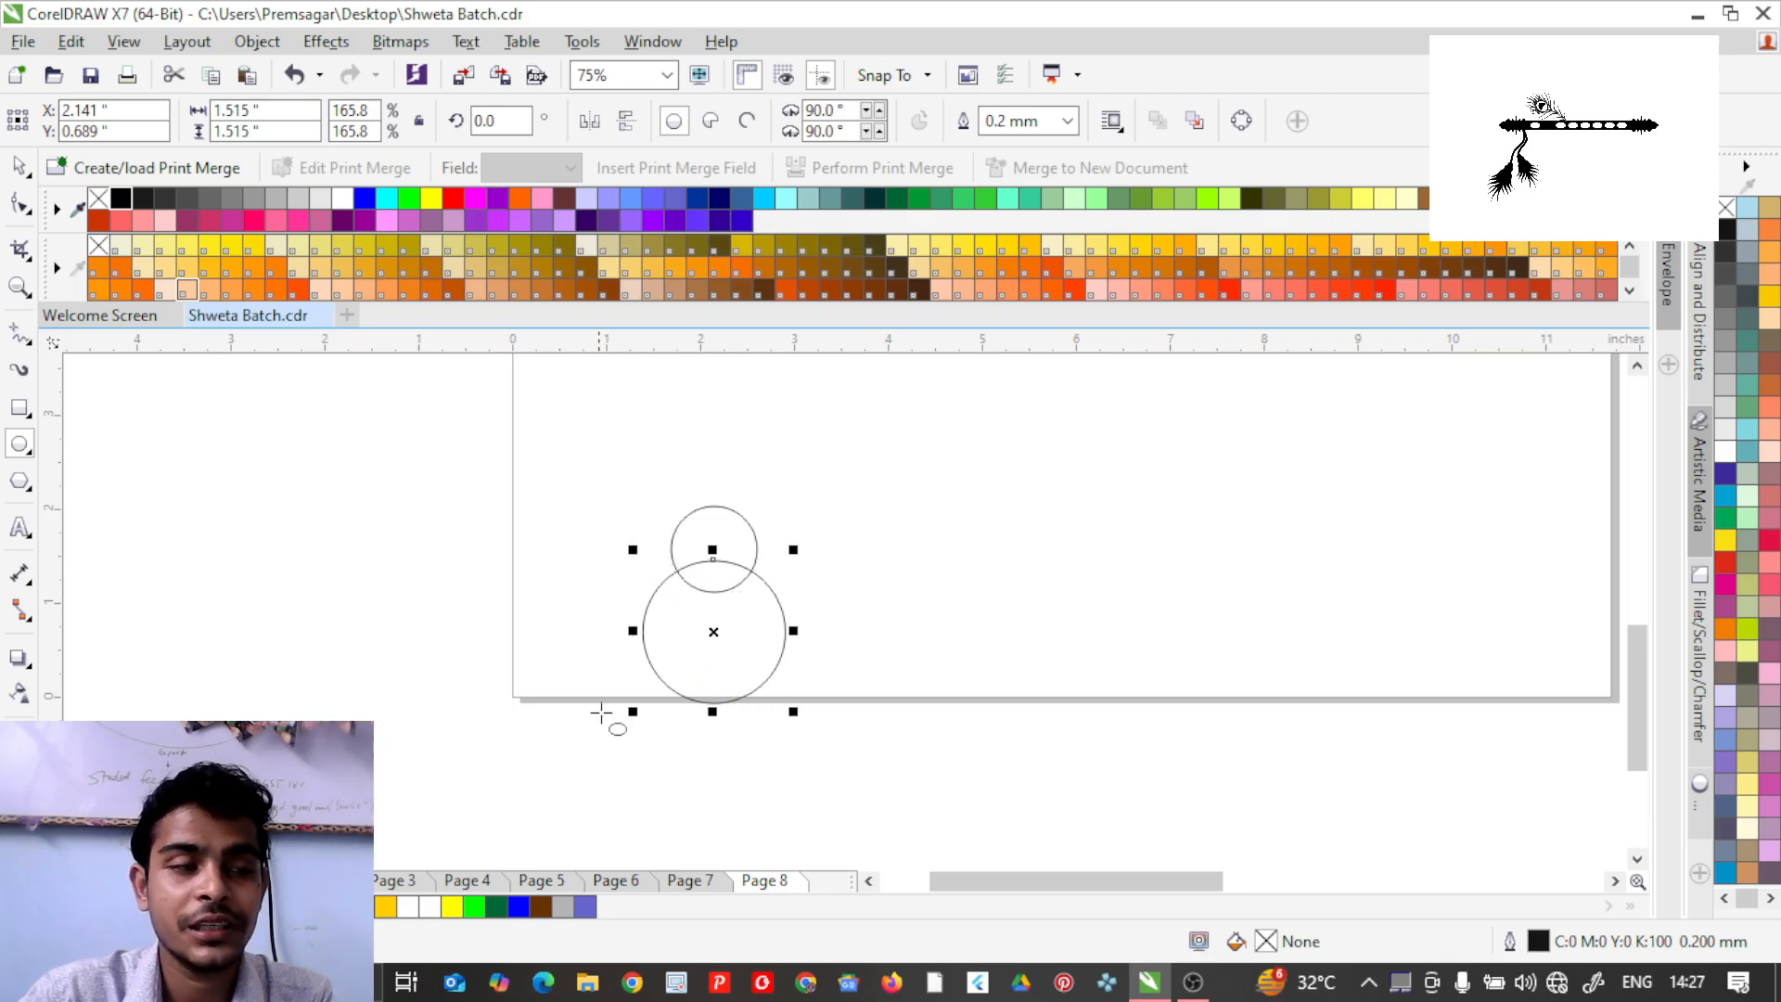
left_click(17, 336)
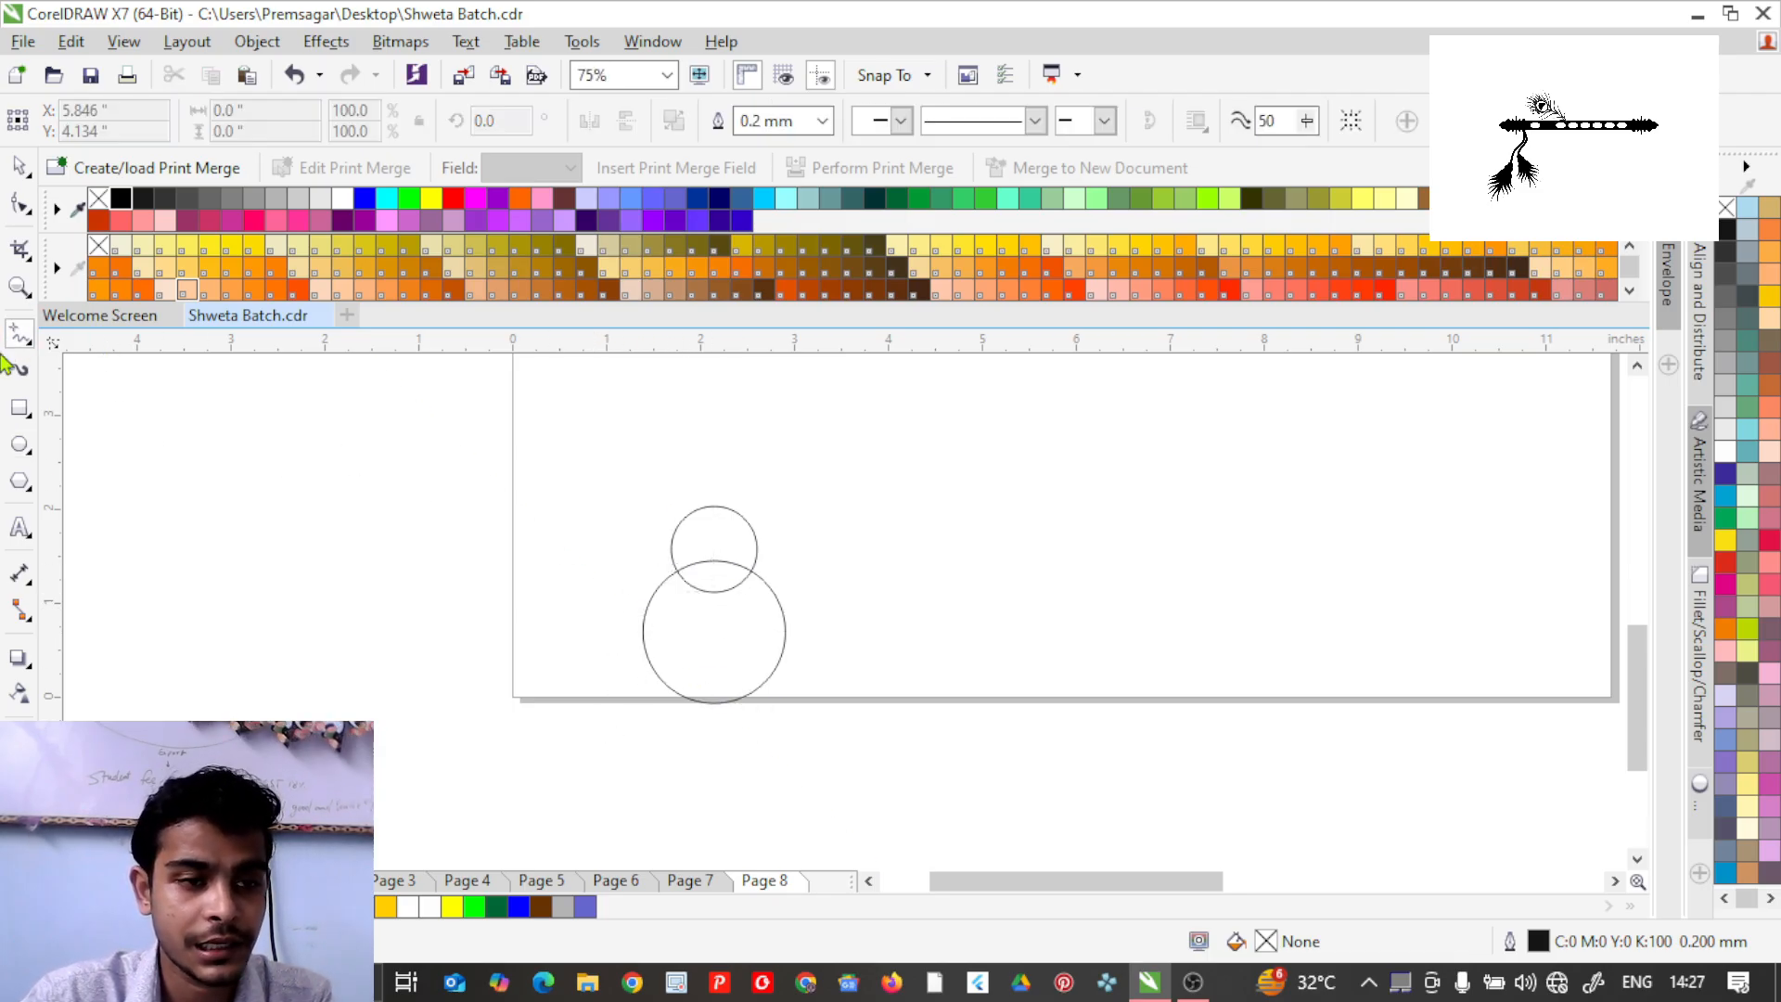
right_click(31, 347)
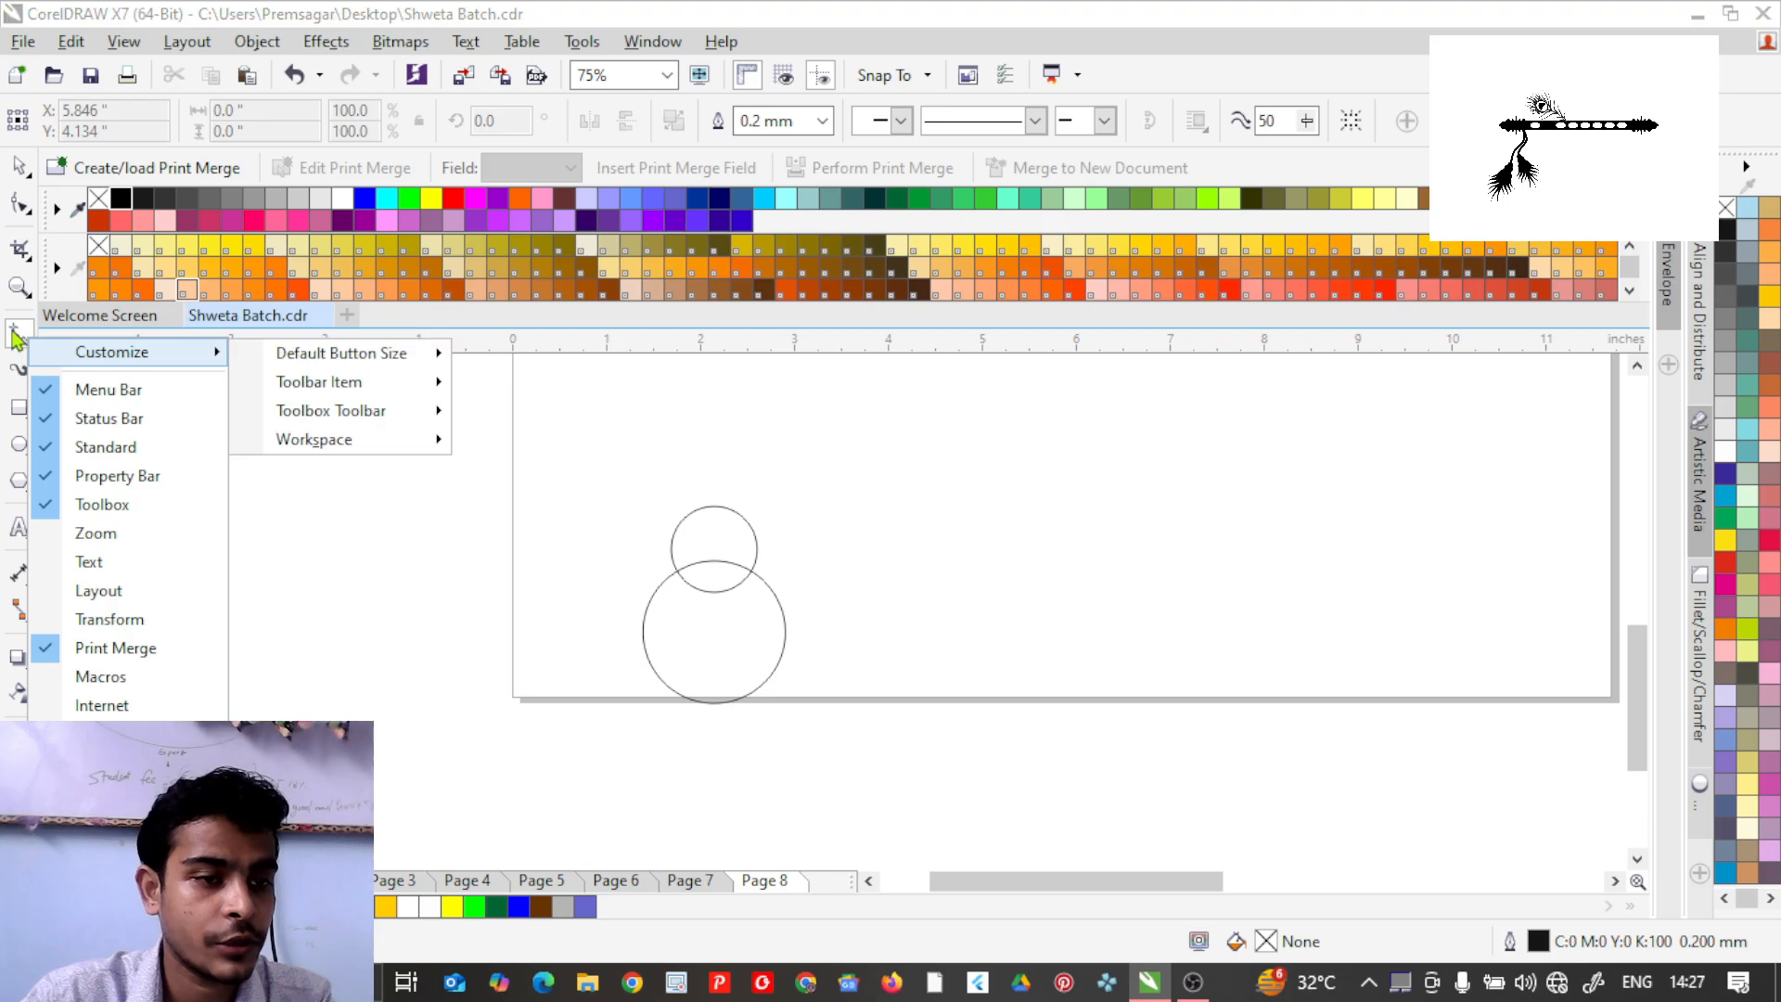
key("Escape")
key("Escape")
Draw a zigzag of three pointed tassel strands with the Pen tool, starting on the large circle's left edge and following its lower edge.
left_click(30, 348)
left_click(31, 348)
left_click(25, 345)
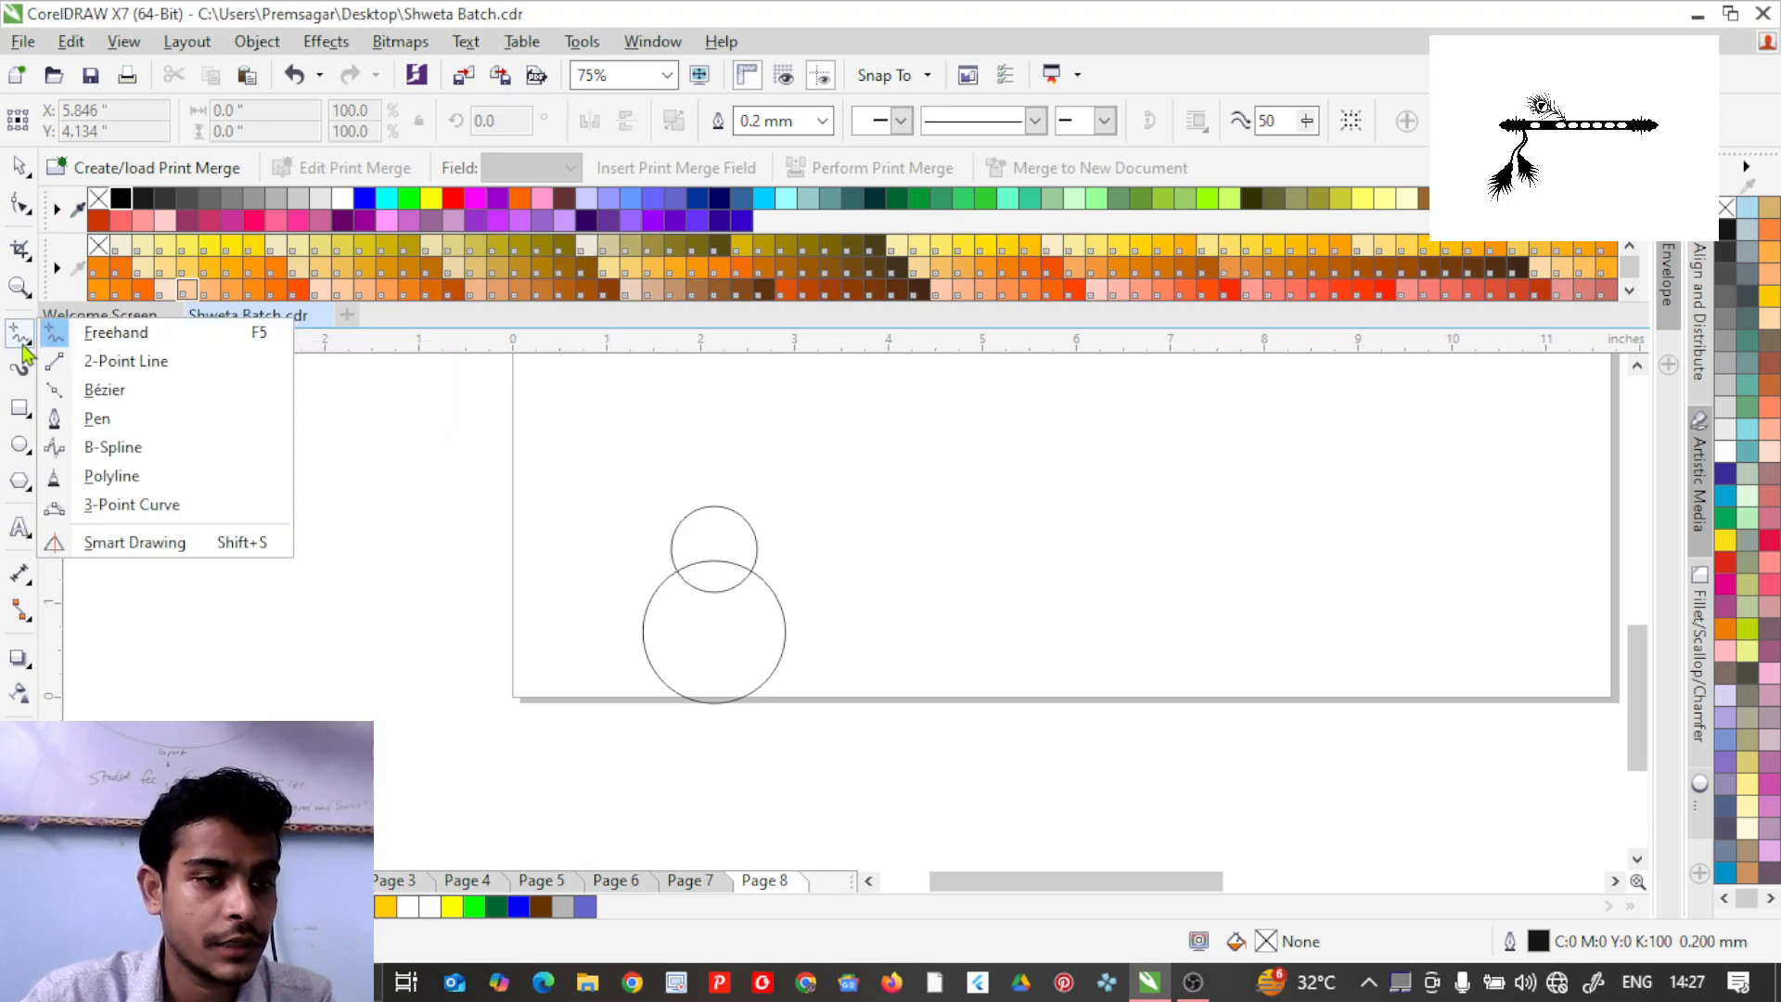
left_click(62, 420)
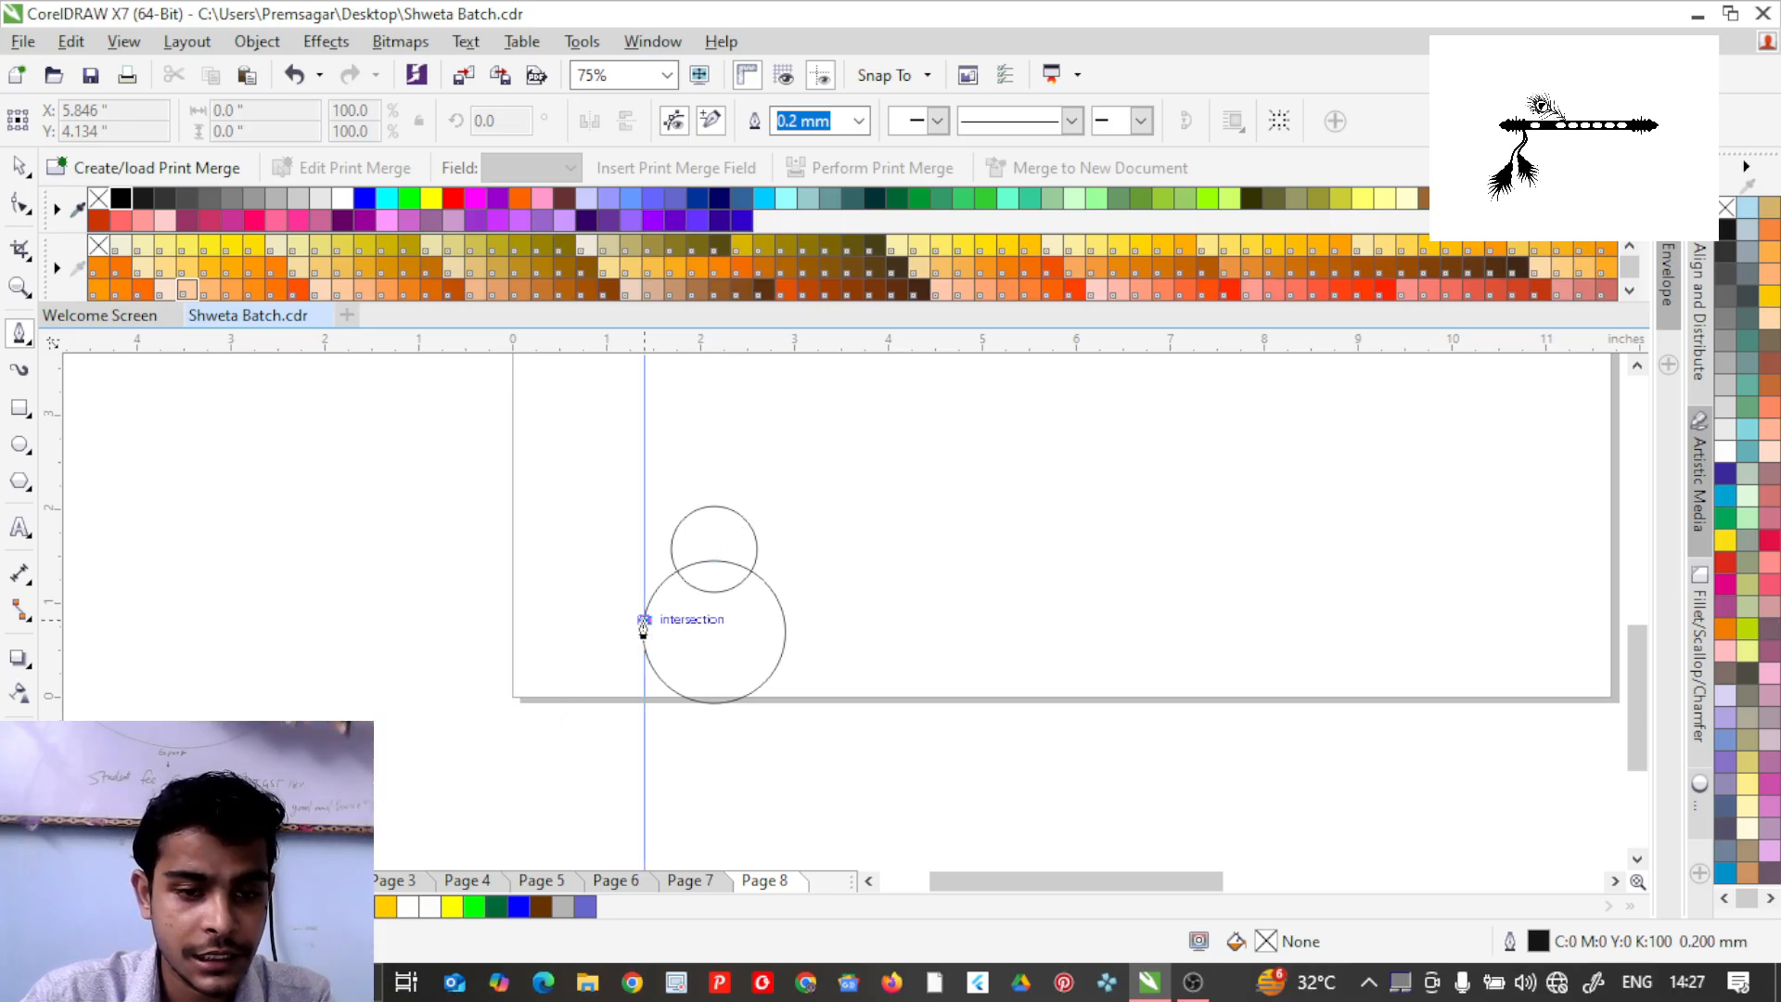
left_click(645, 620)
left_click(598, 732)
left_click(650, 661)
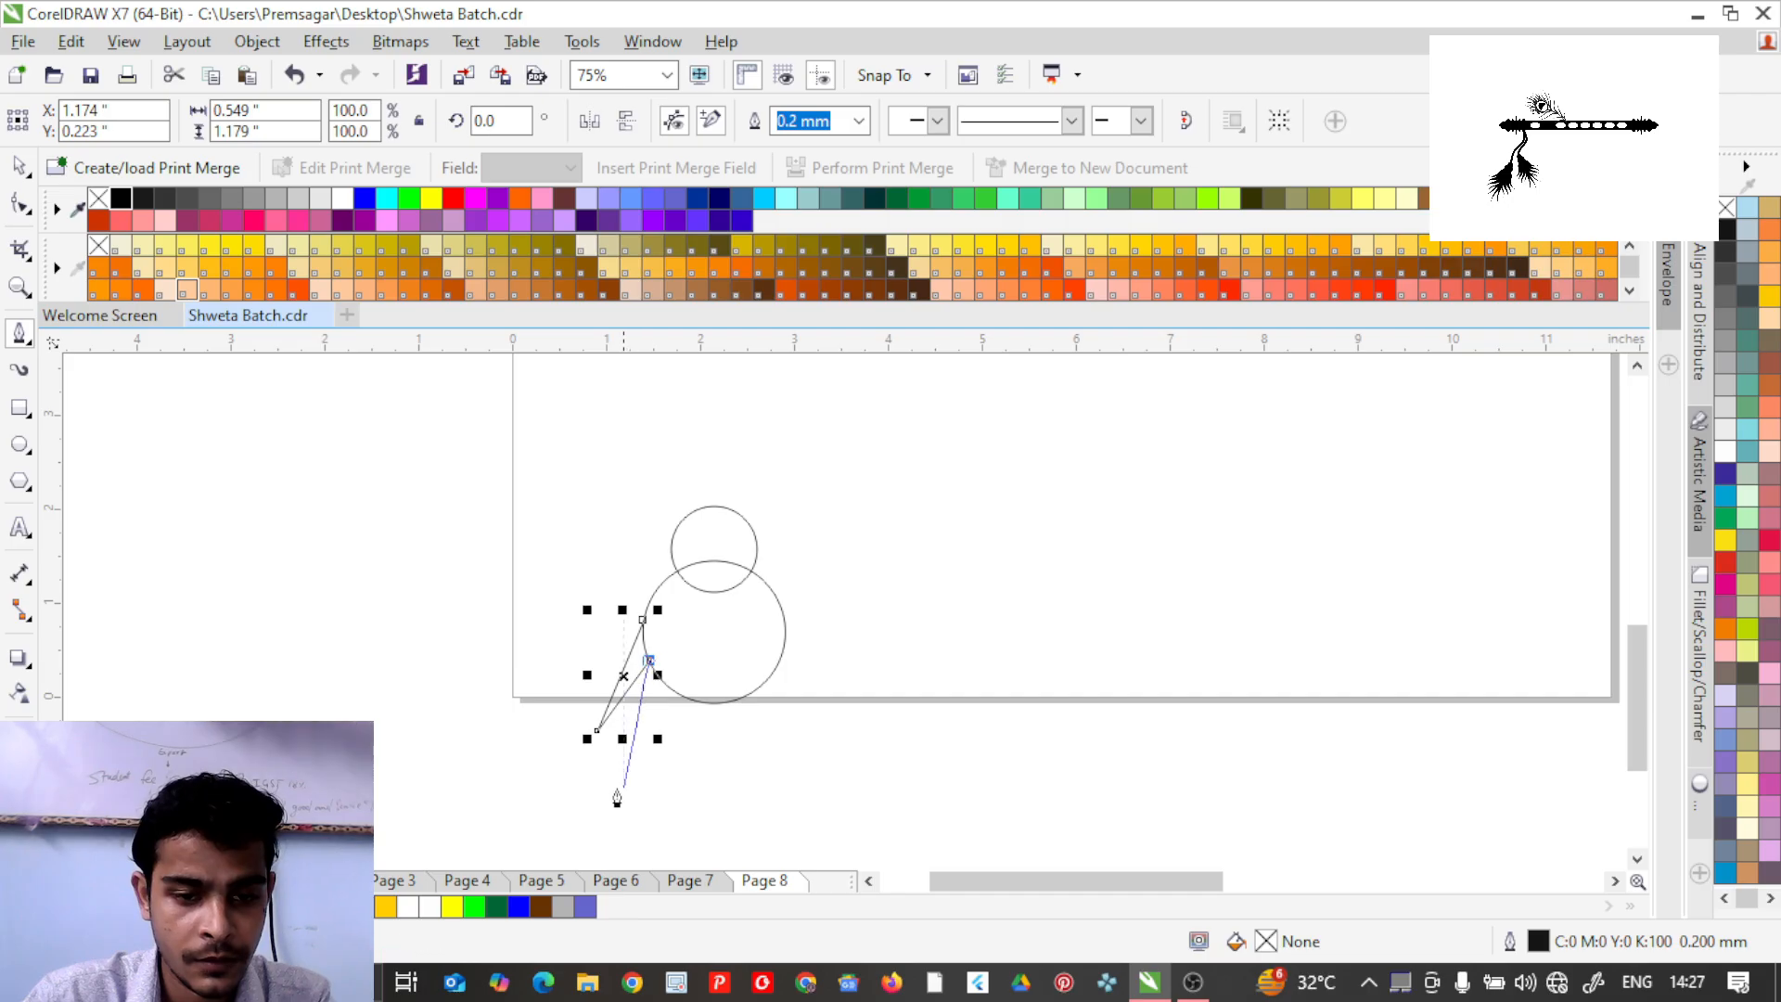
left_click(624, 789)
left_click(668, 686)
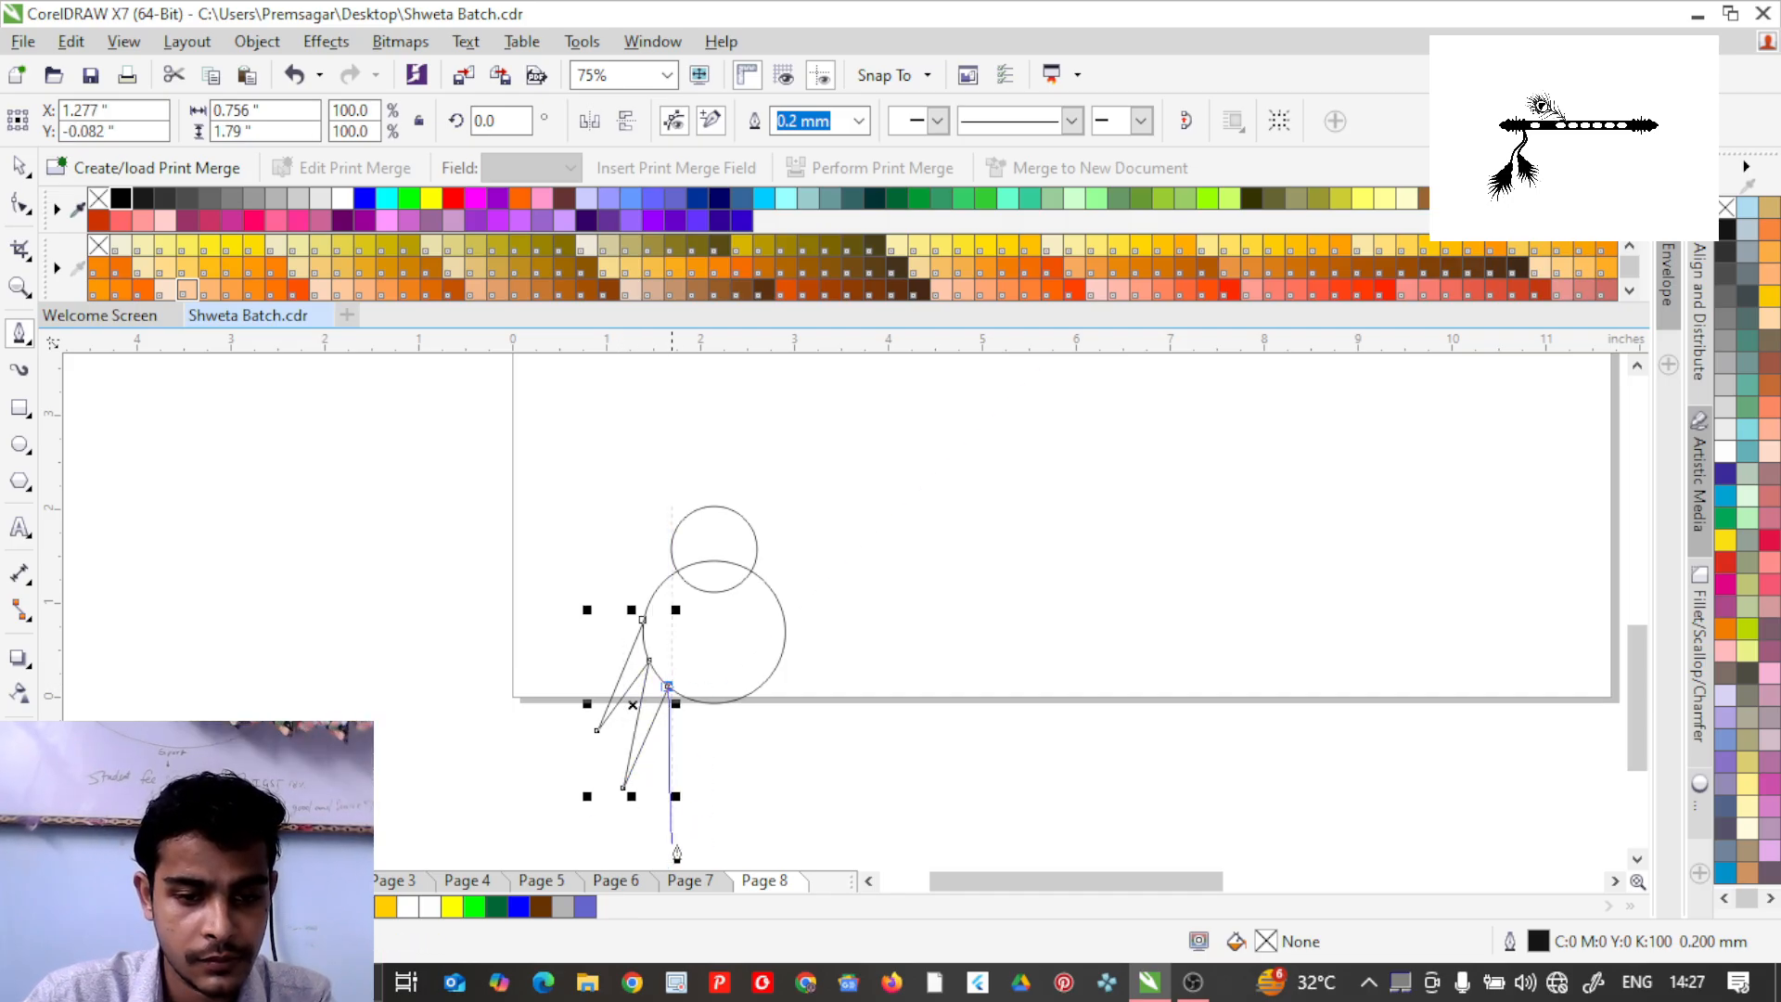
left_click(643, 844)
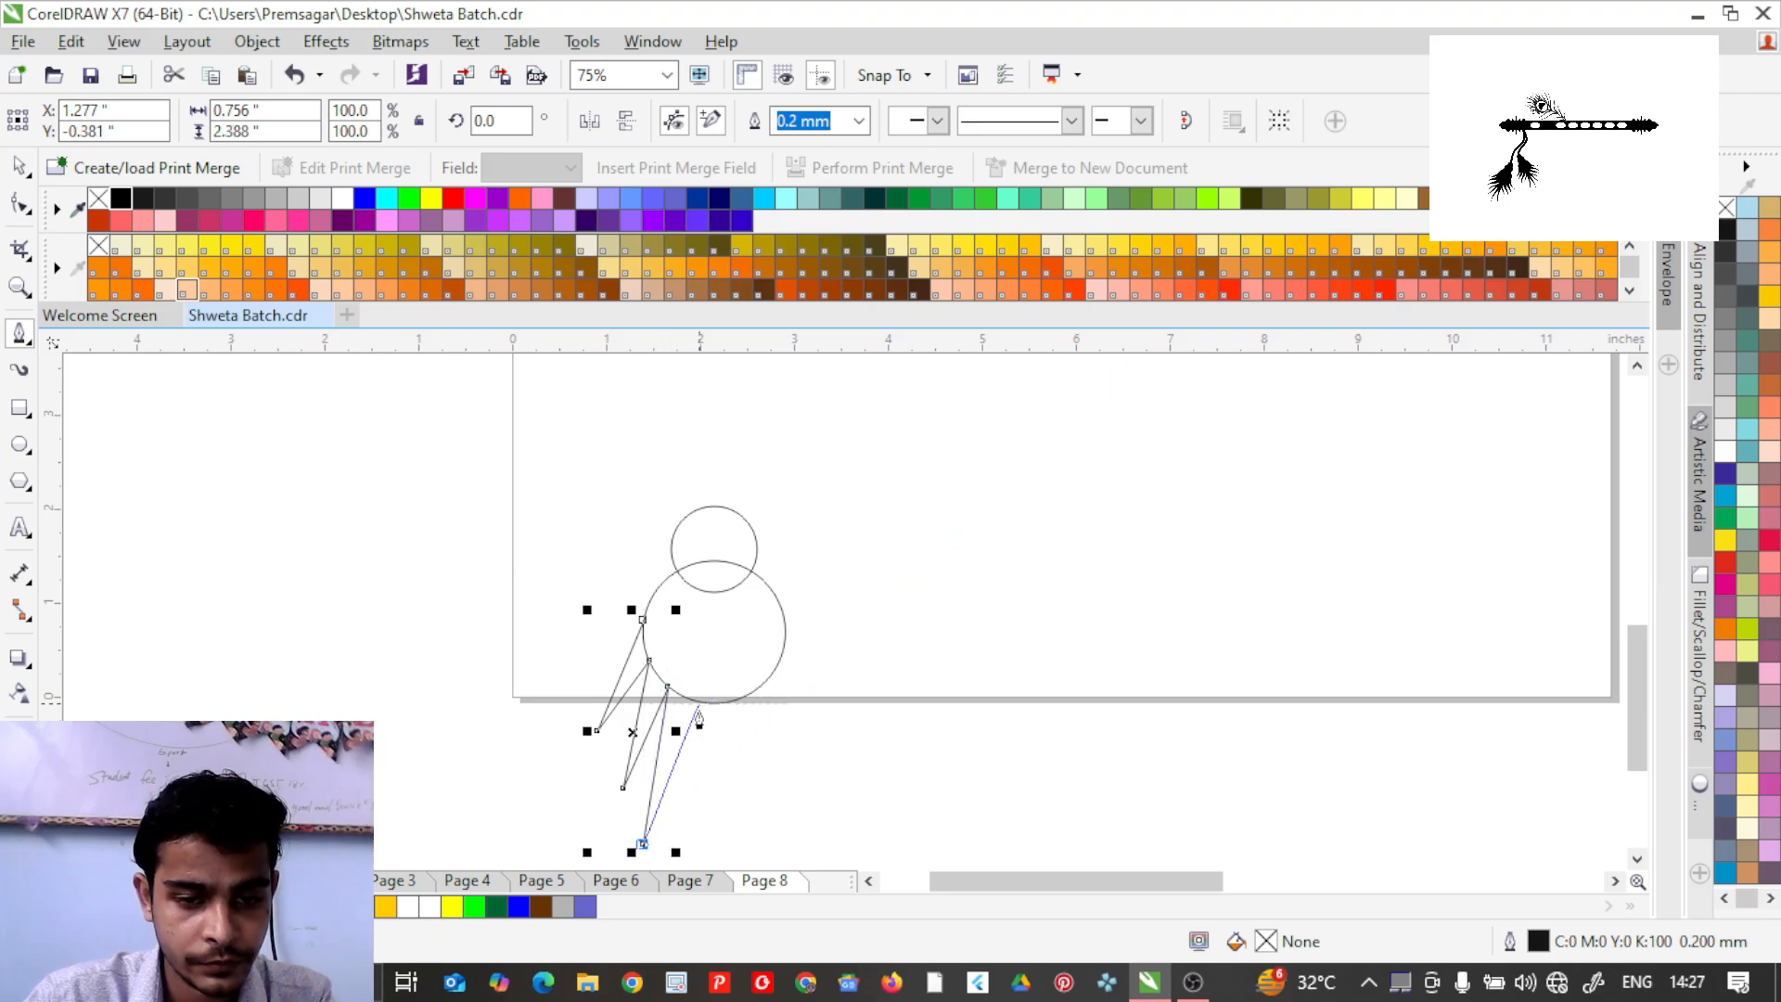
left_click(699, 701)
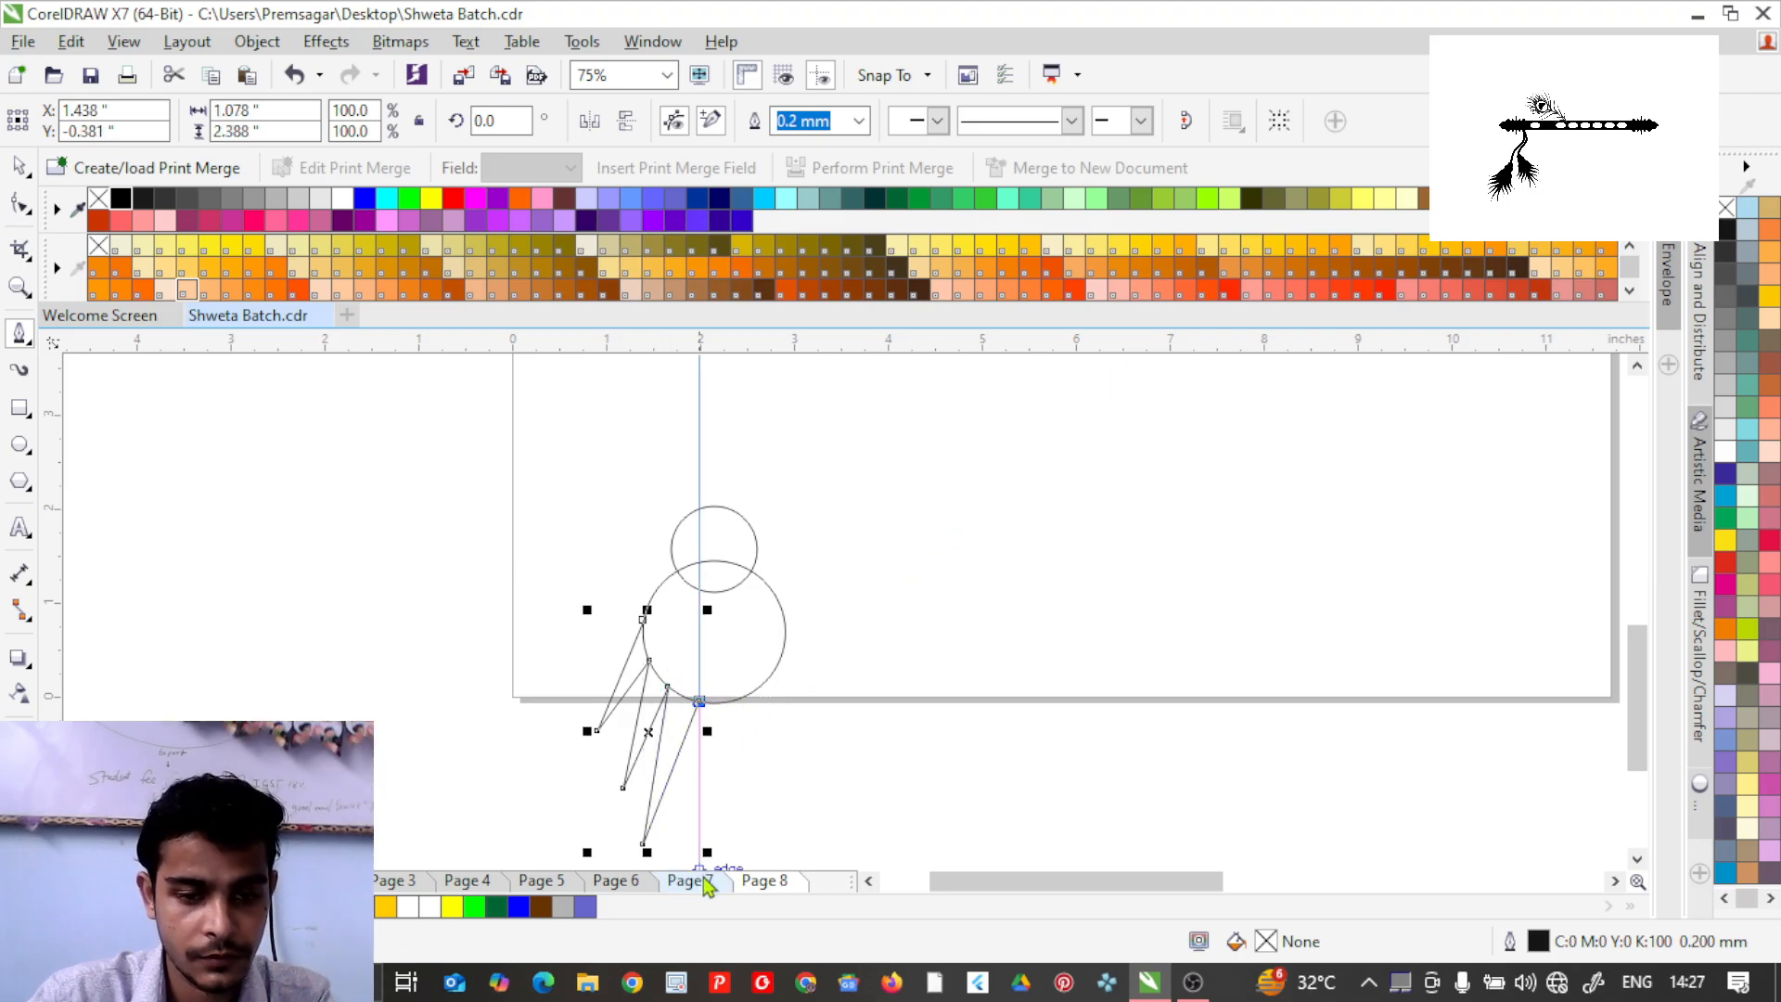
Add a fourth strand pointing straight down from the large circle's lower edge and close the outline at its starting point.
scroll(705, 886, "down", 4)
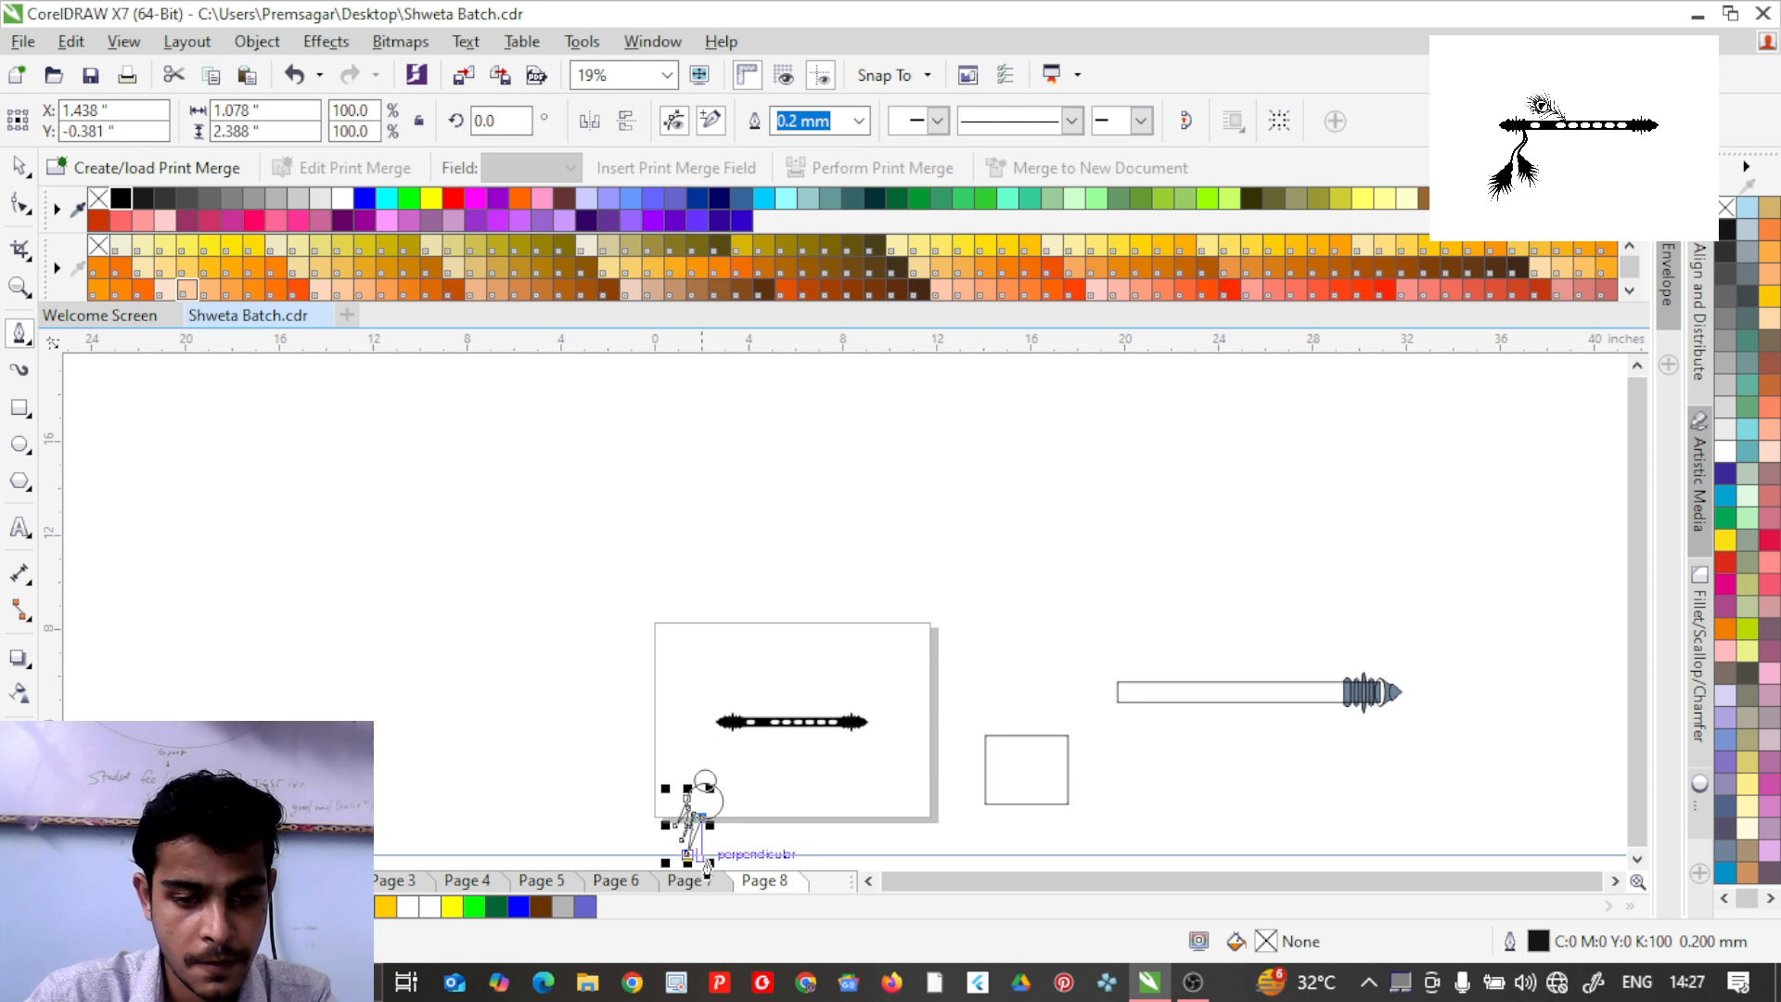
scroll(707, 870, "up", 4)
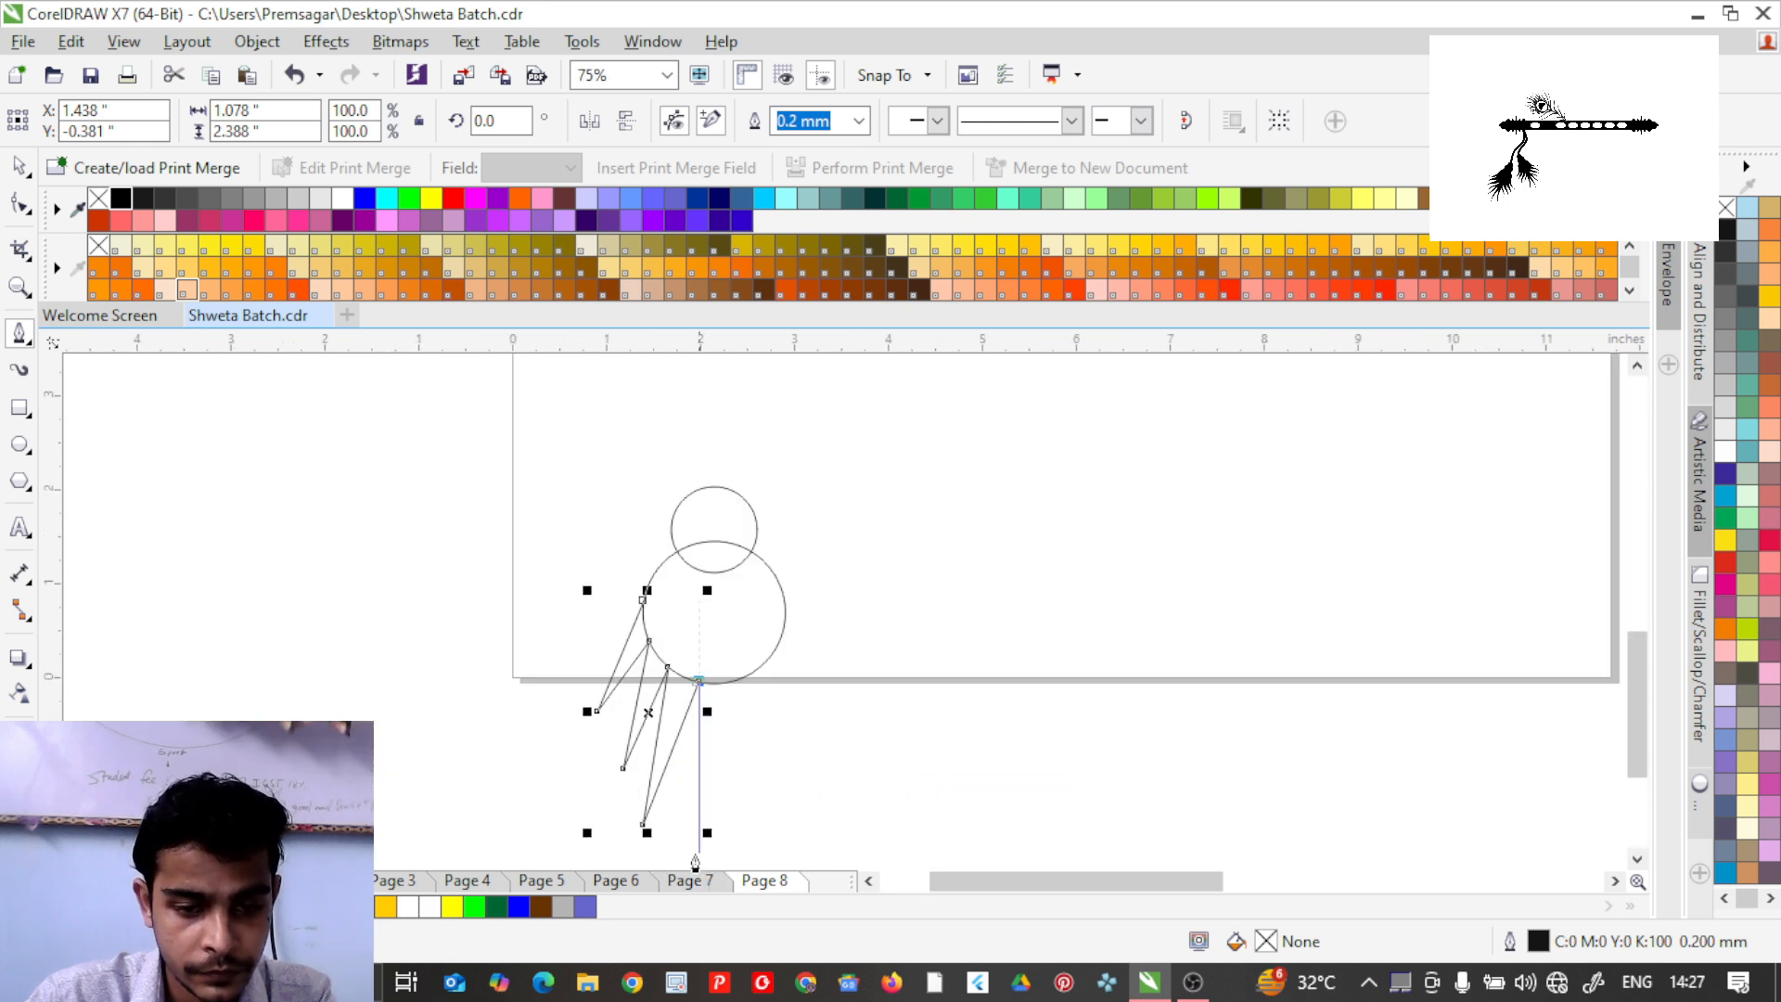
left_click(698, 859)
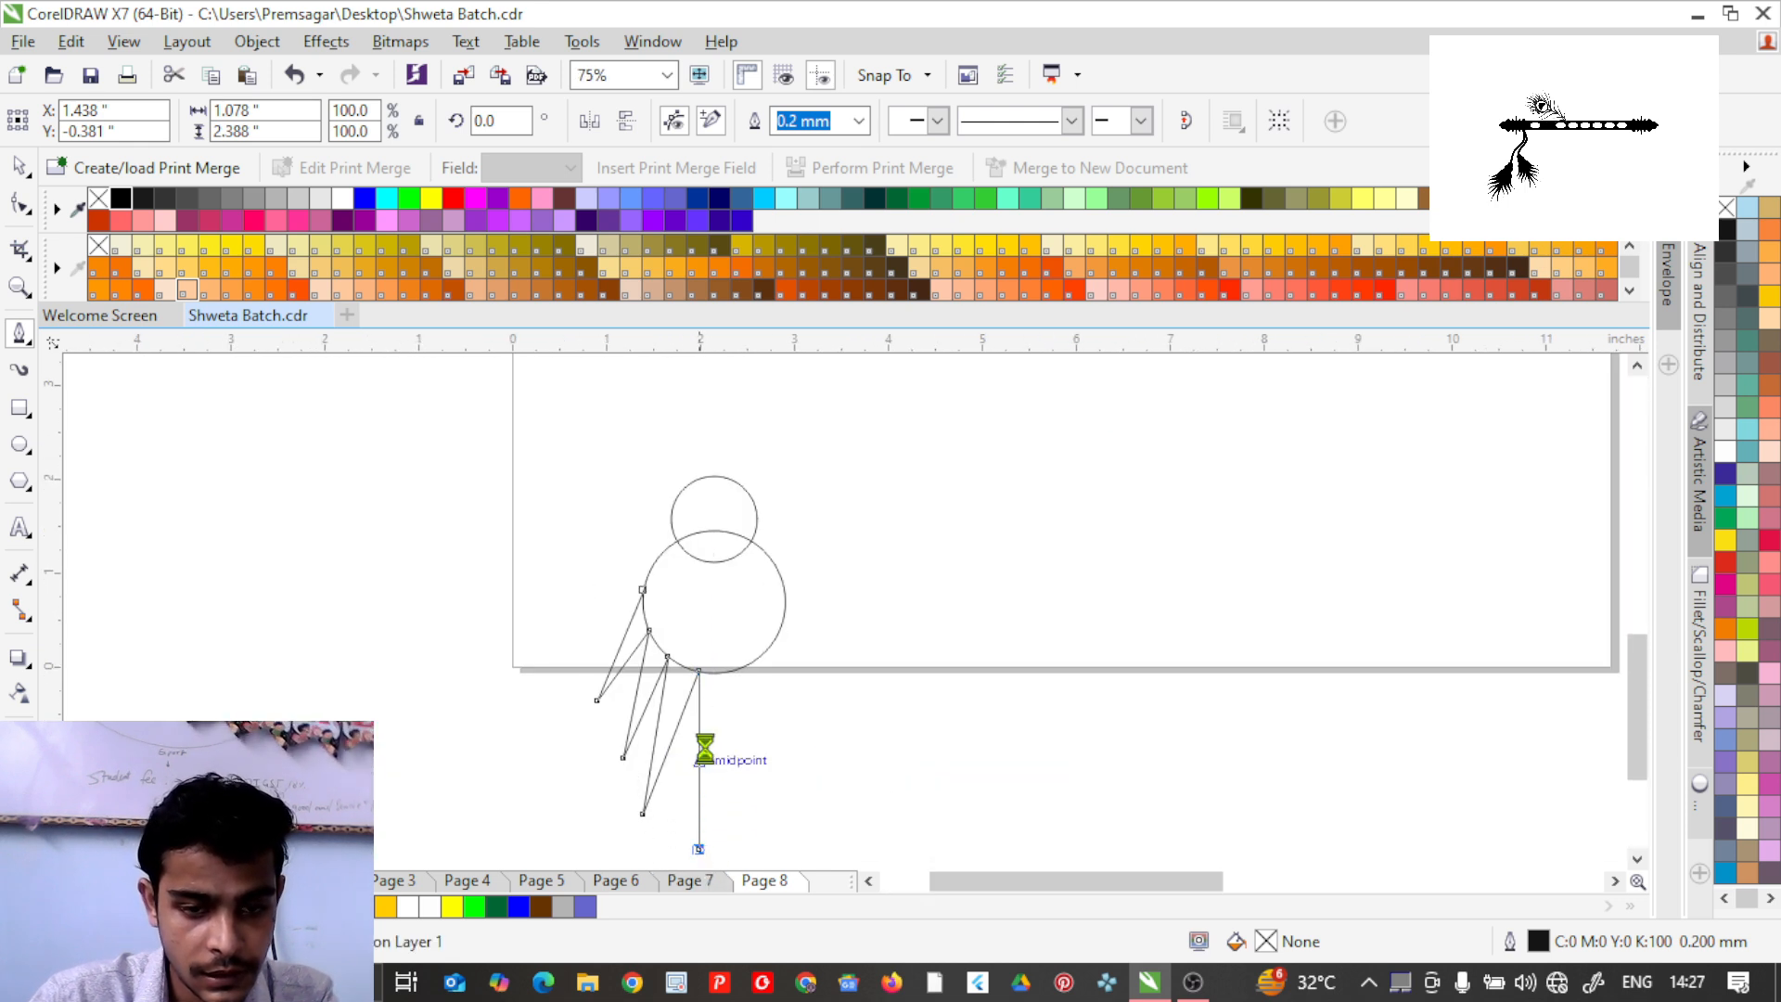
left_click(730, 669)
left_click(642, 596)
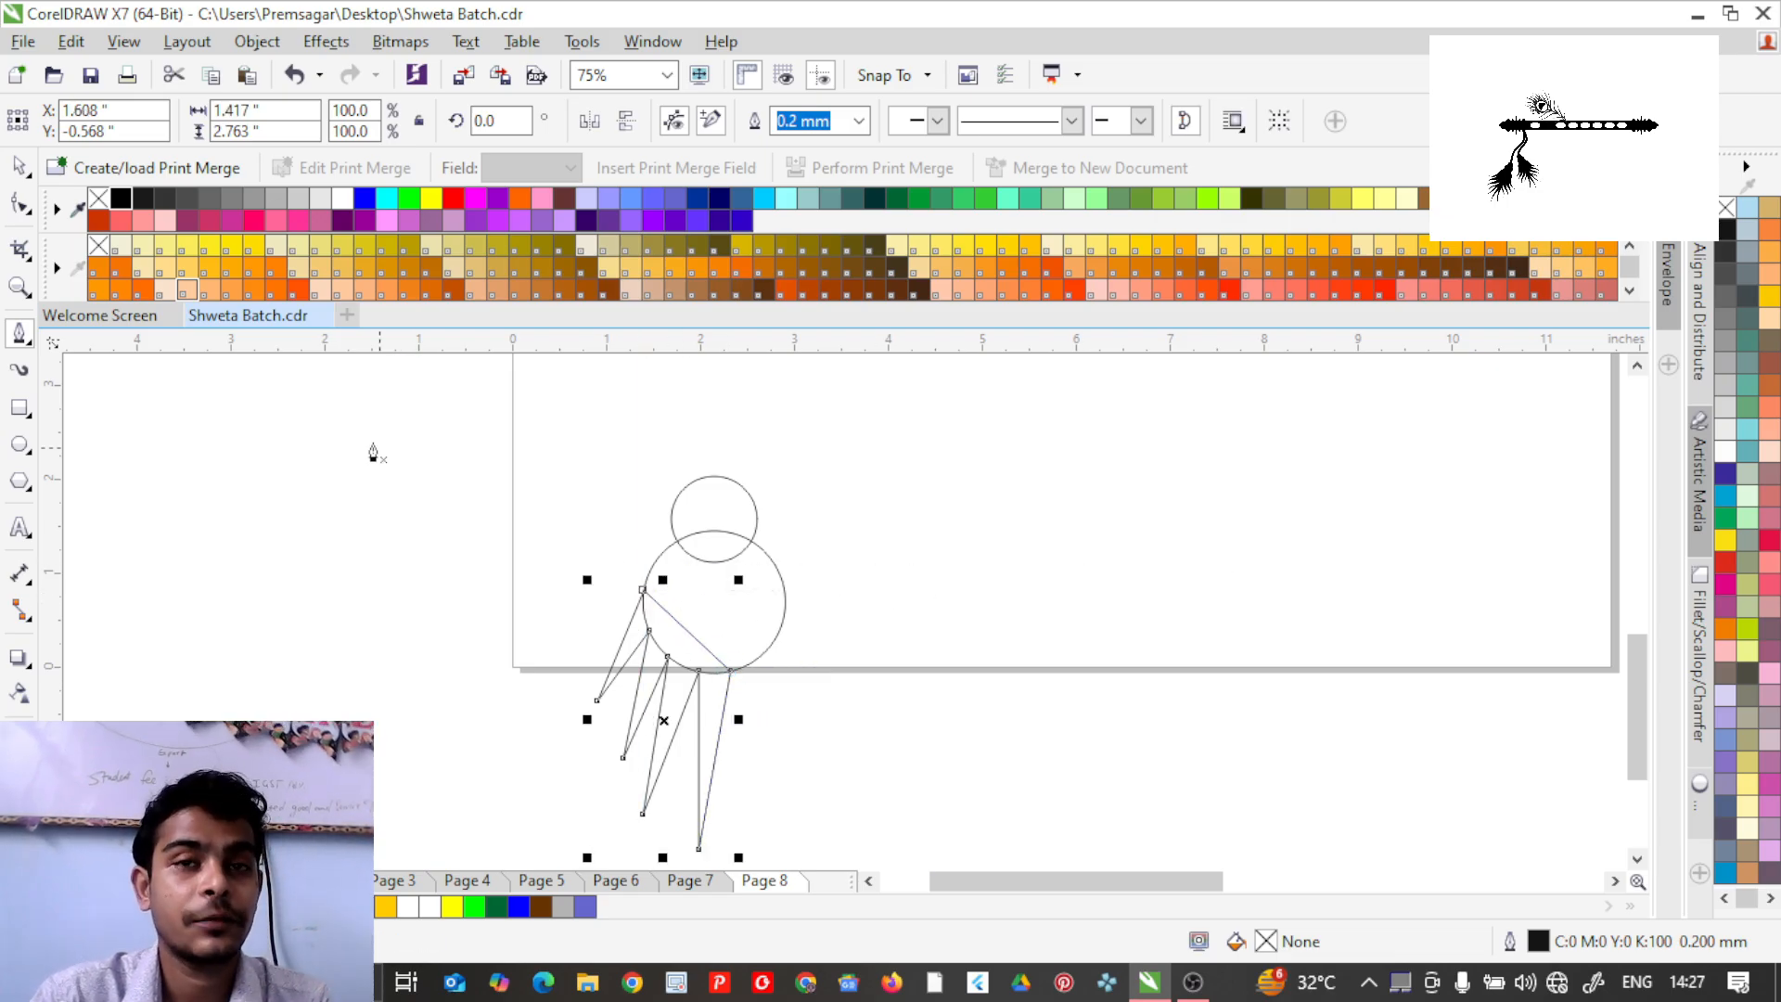
Convert every segment of the four-strand tassel outline to curves with the Shape tool.
left_click(21, 202)
left_click_drag(537, 580, 807, 862)
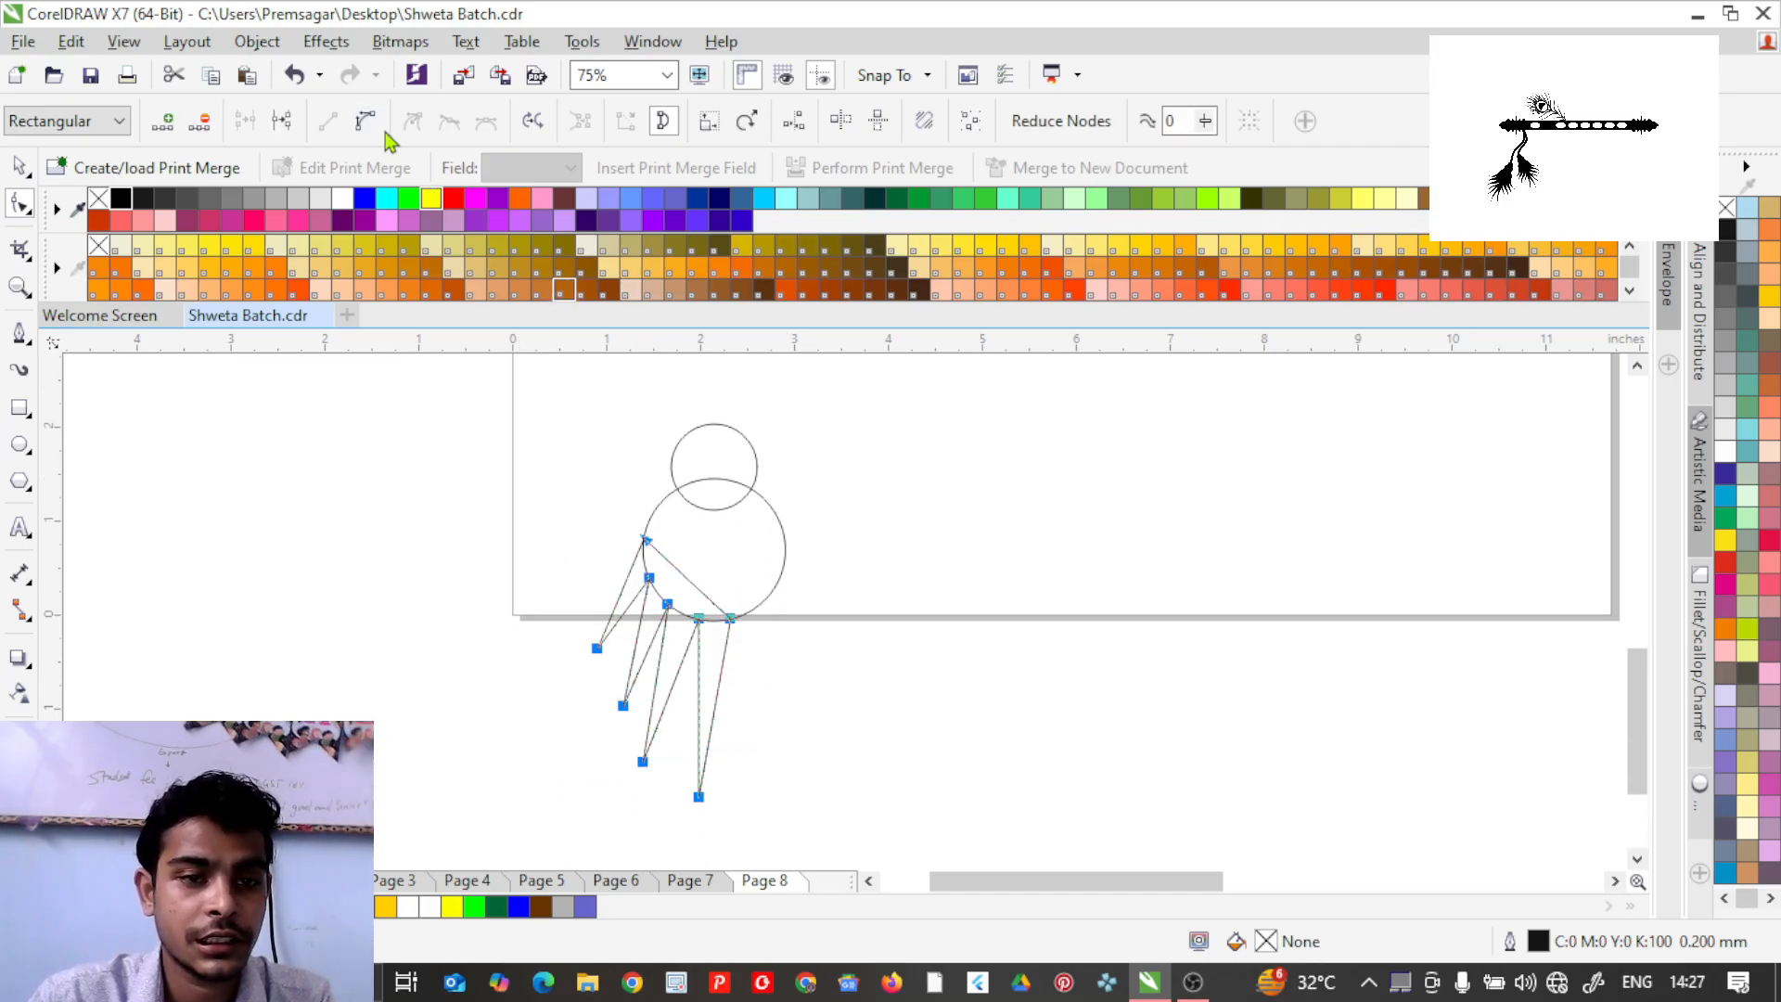
left_click(961, 577)
scroll(599, 612, "up", 2)
scroll(639, 604, "up", 2)
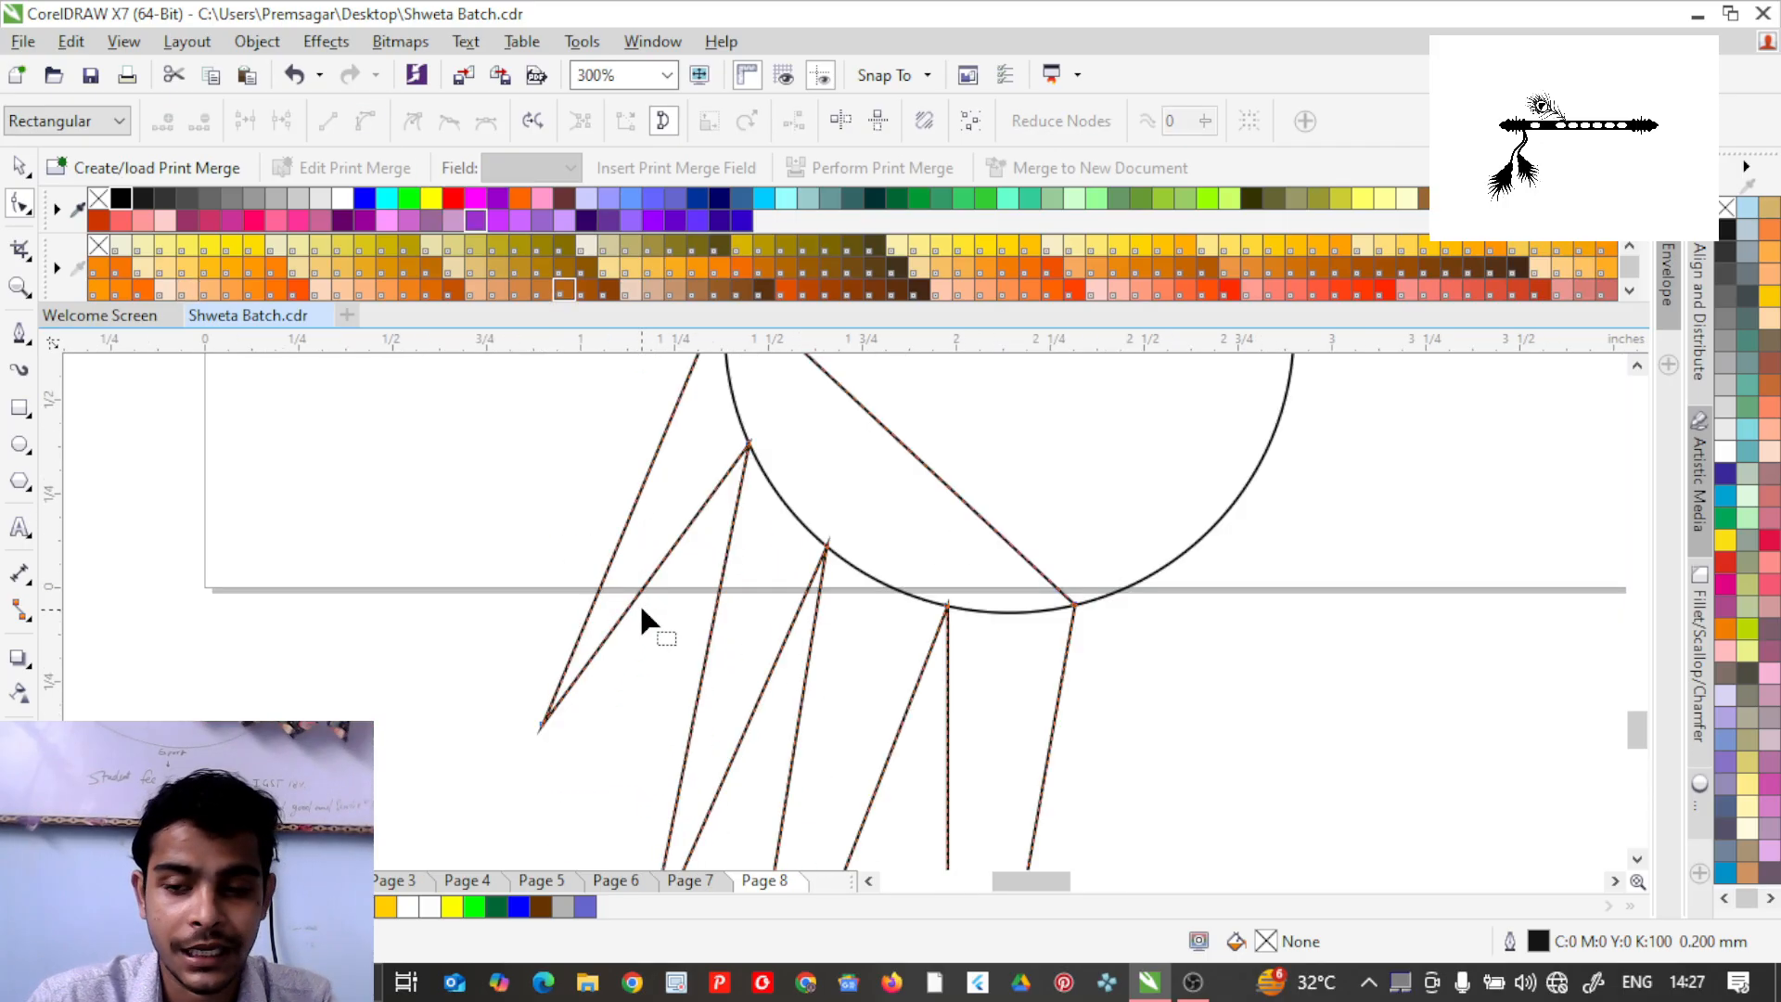
scroll(628, 520, "up", 1)
scroll(627, 547, "down", 1)
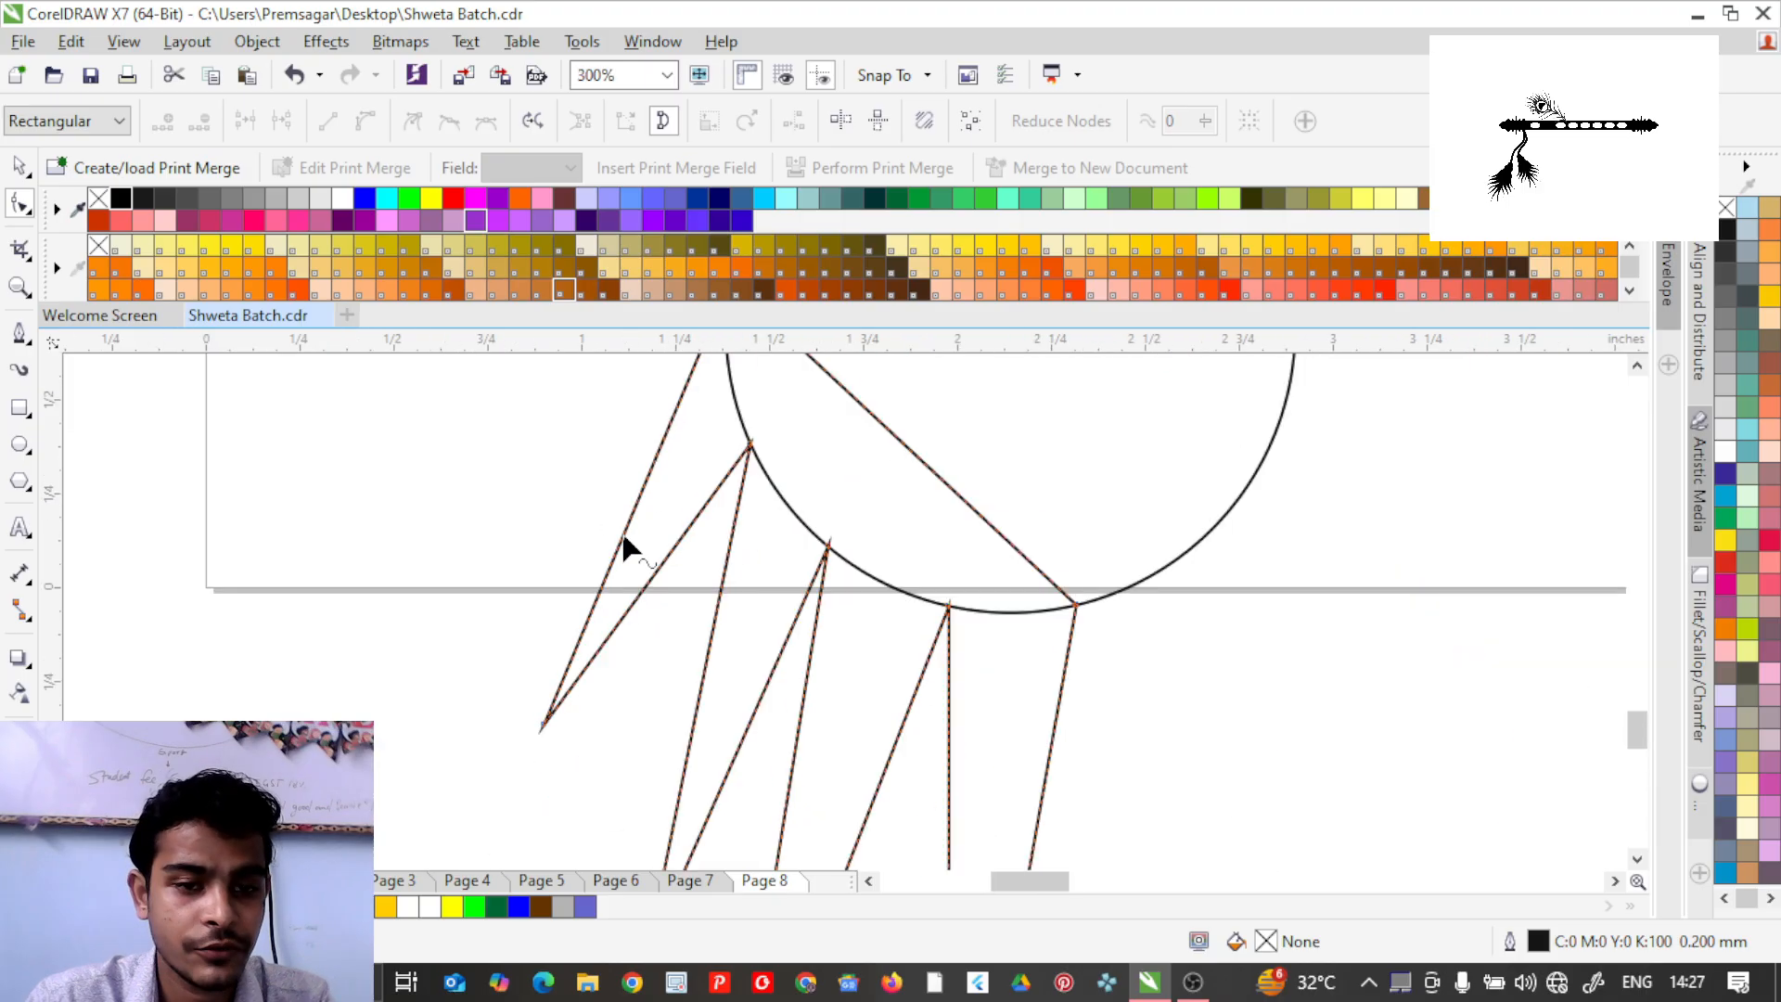
Bend the first strand into a curve that sweeps outward to the left, level with the page's lower edge.
left_click(542, 727)
scroll(556, 742, "down", 4)
scroll(569, 756, "up", 2)
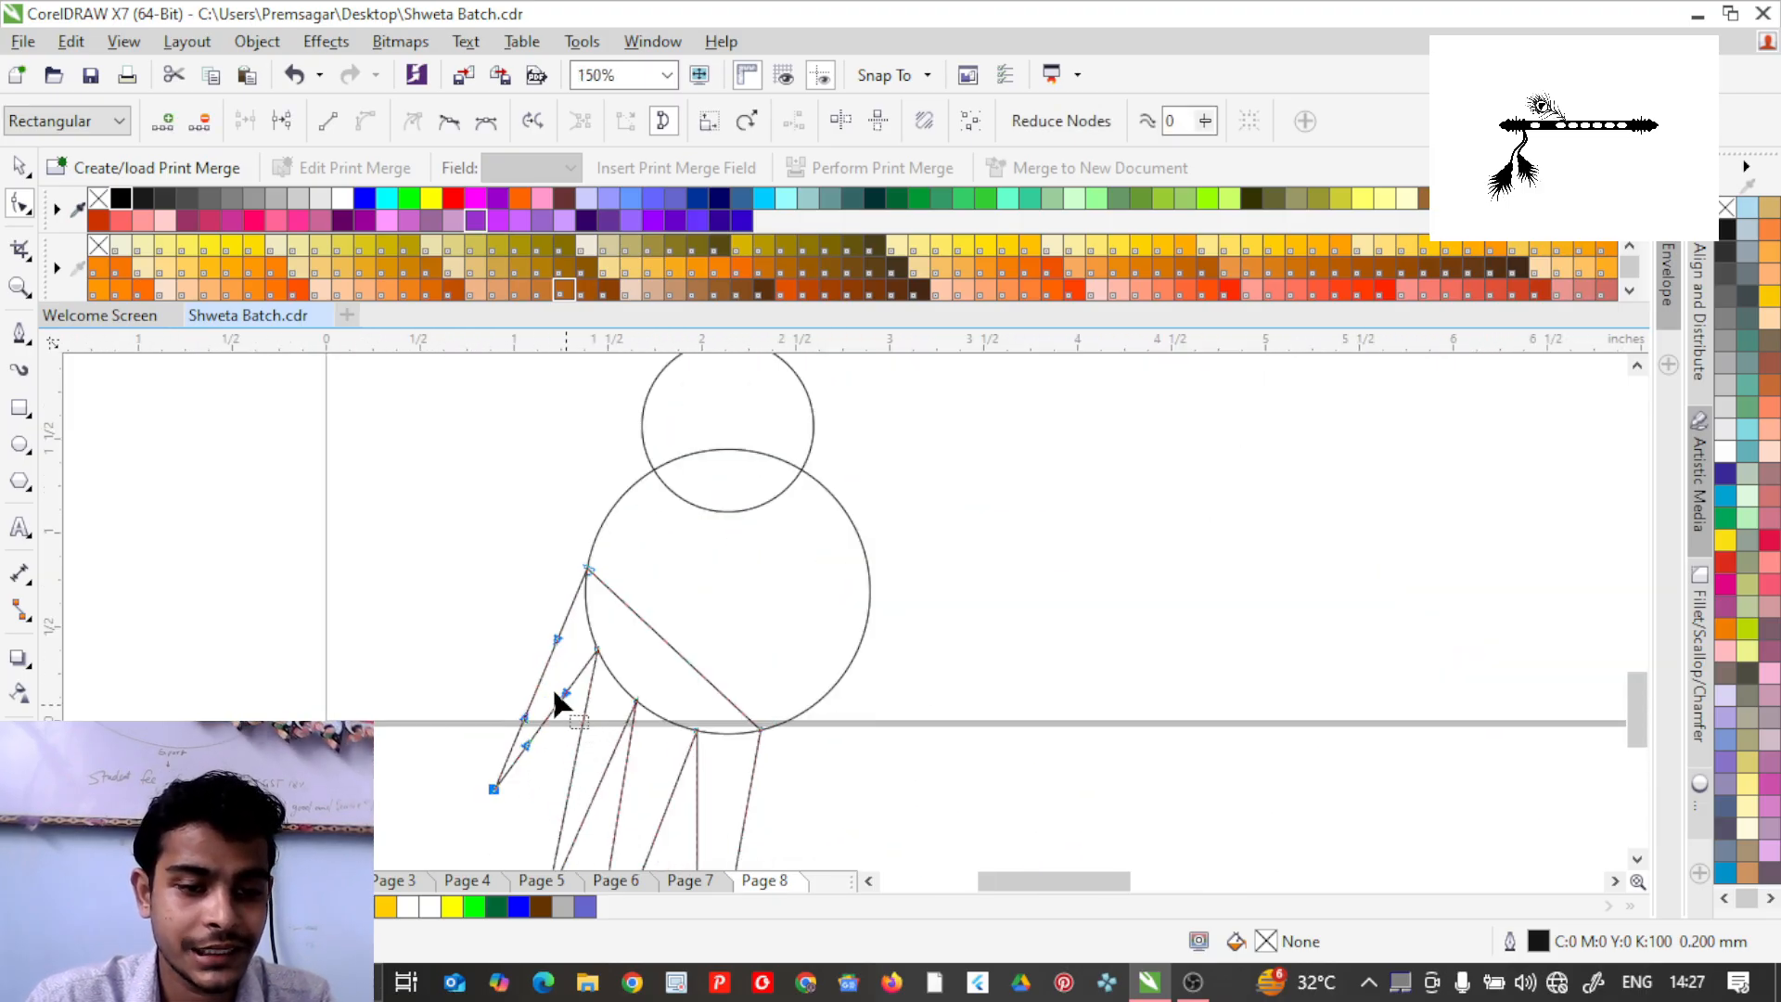
left_click_drag(549, 685, 554, 707)
left_click_drag(489, 786, 489, 746)
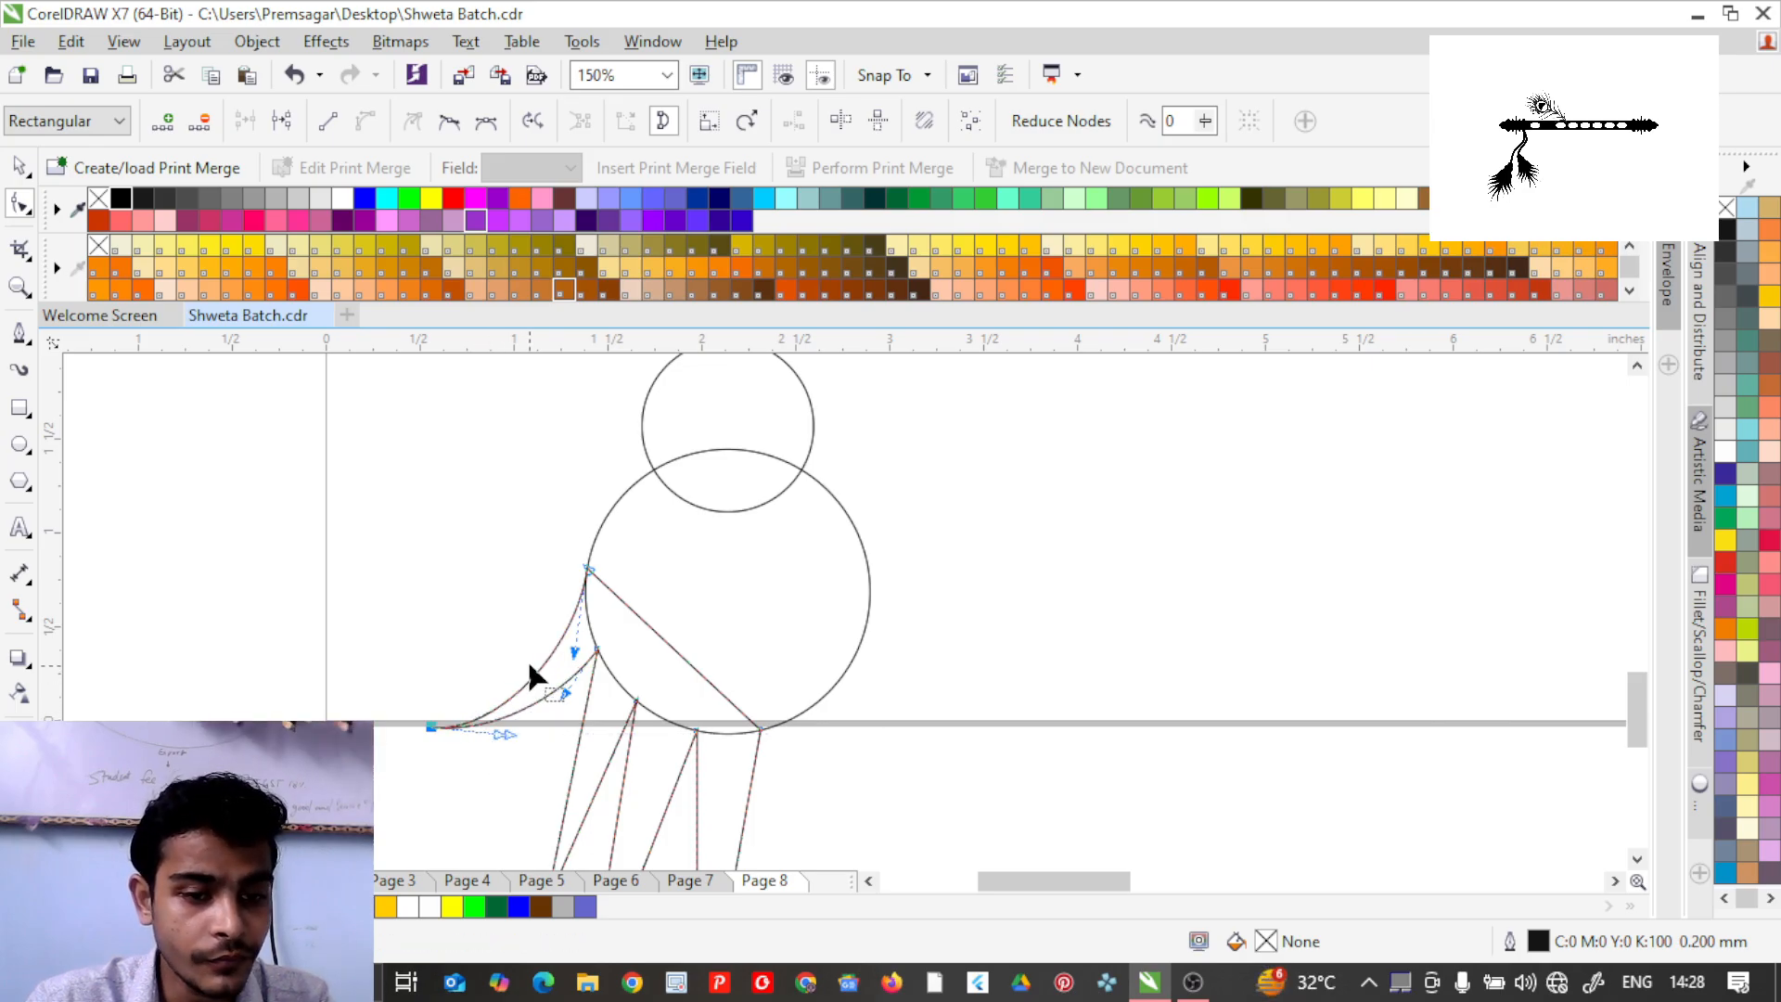
Pull the second strand's tip up and left and bend its sides into a flowing curve.
scroll(527, 659, "down", 1)
scroll(558, 699, "down", 1)
scroll(550, 752, "up", 1)
scroll(543, 816, "down", 1)
scroll(537, 795, "up", 1)
left_click_drag(539, 790, 462, 724)
scroll(604, 670, "down", 1)
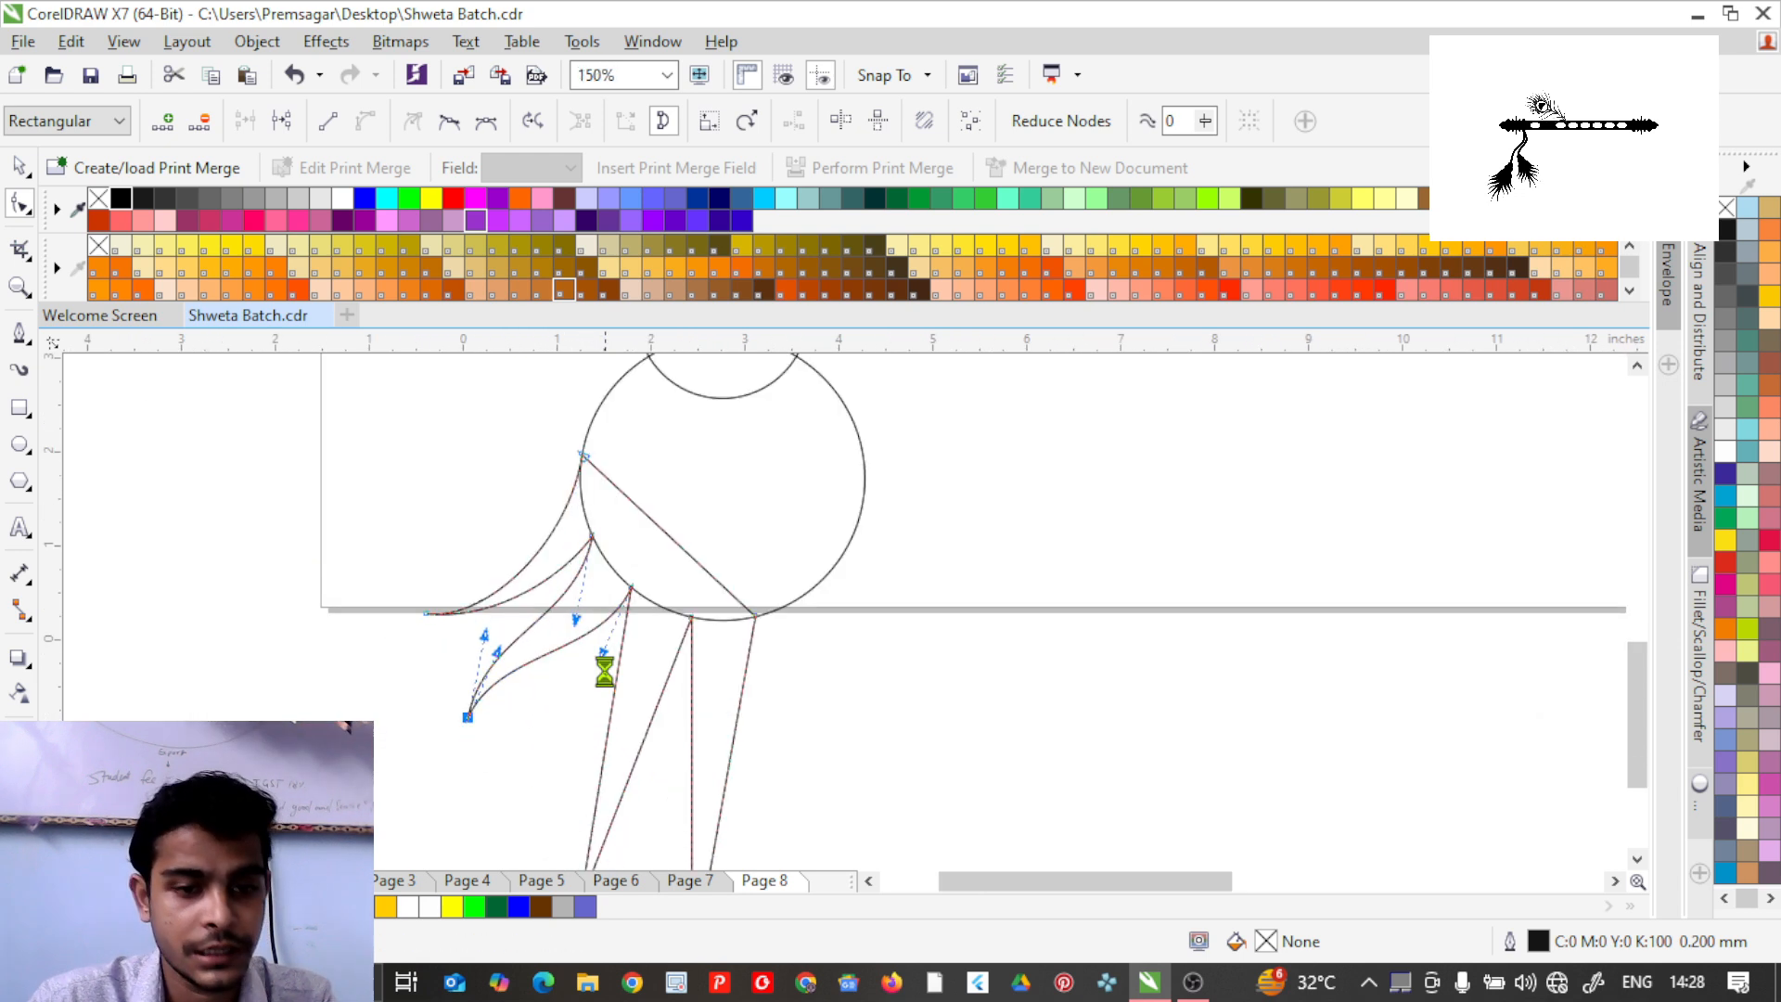
Curve the third and fourth strands by moving their tips up and left, the fourth by about 0.94 in.
scroll(616, 722, "up", 1)
left_click_drag(564, 853, 483, 747)
scroll(603, 733, "down", 1)
scroll(620, 742, "up", 1)
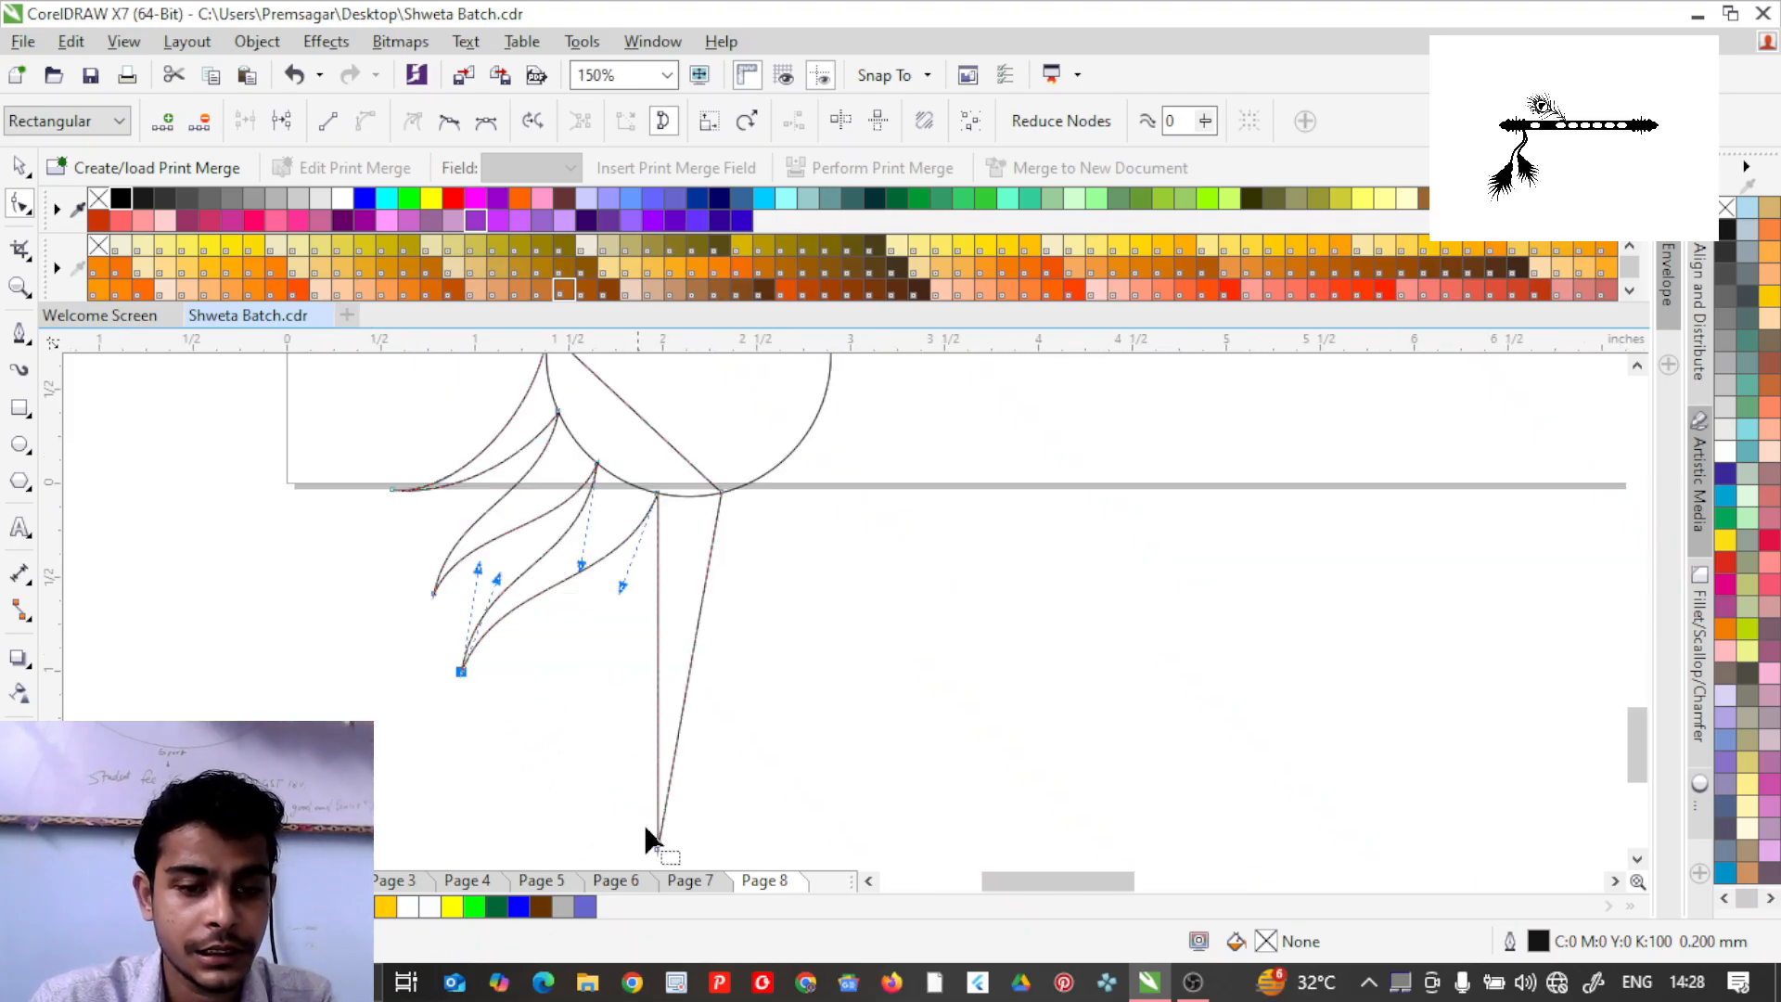
left_click_drag(655, 850, 524, 737)
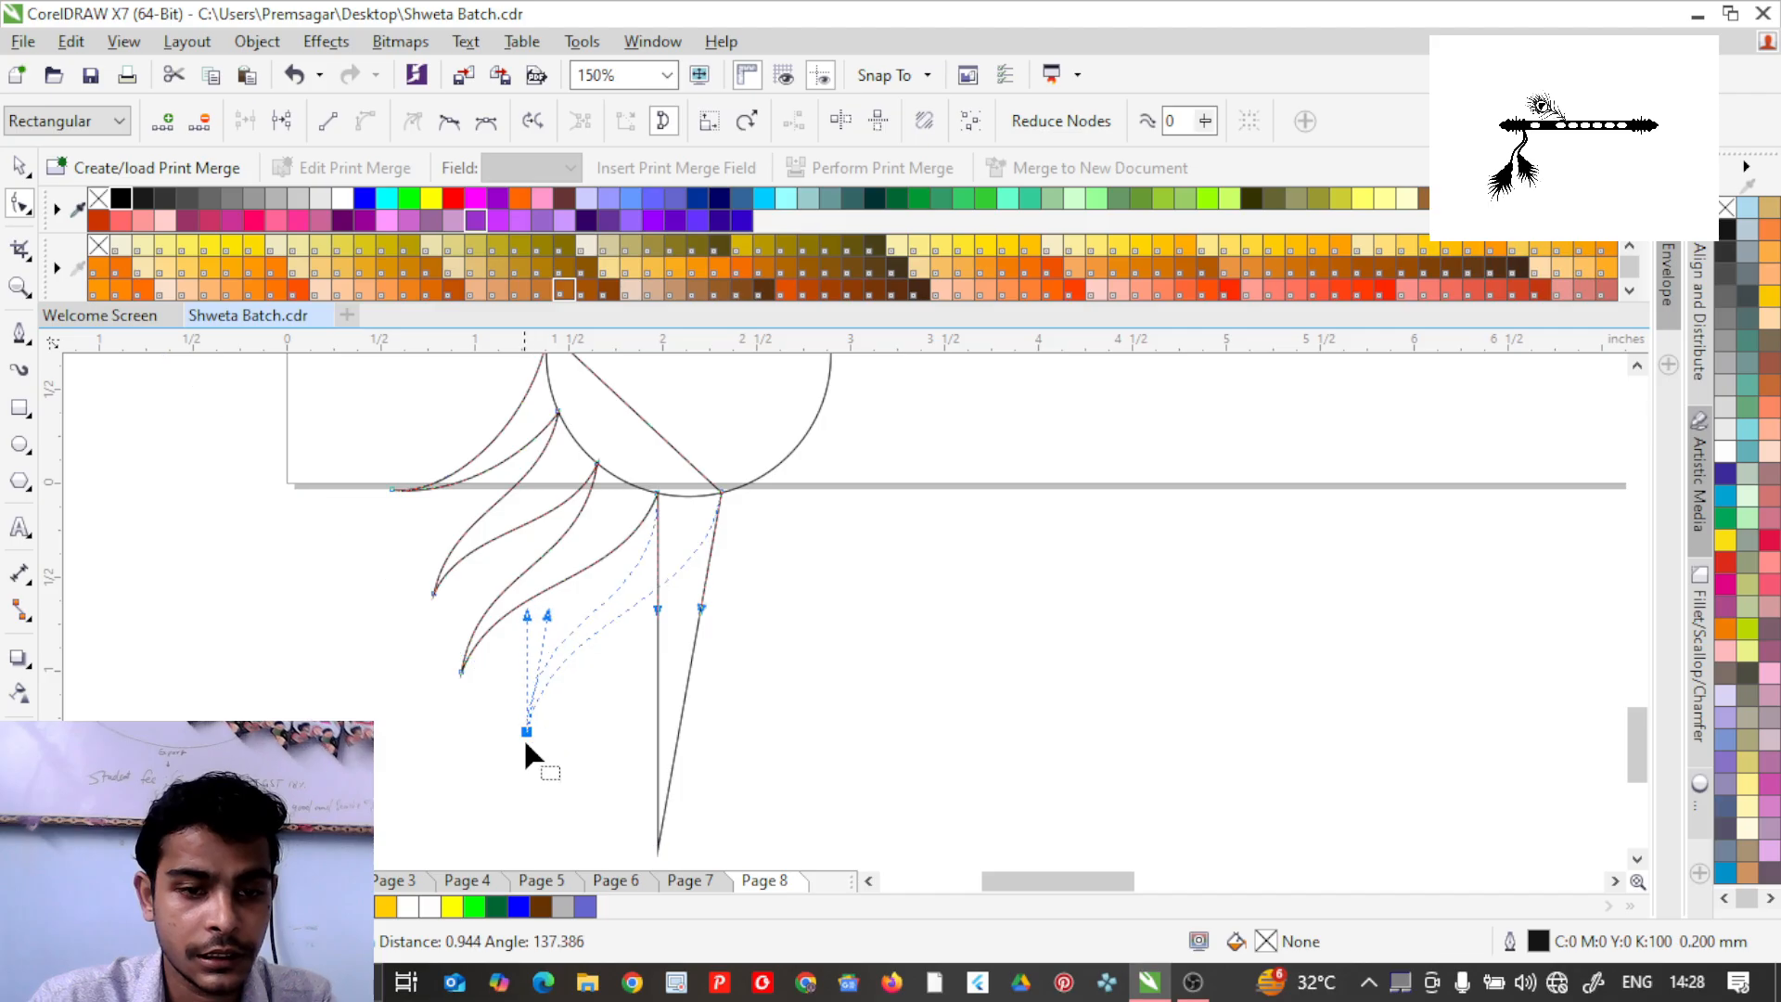
left_click(769, 657)
scroll(766, 660, "down", 1)
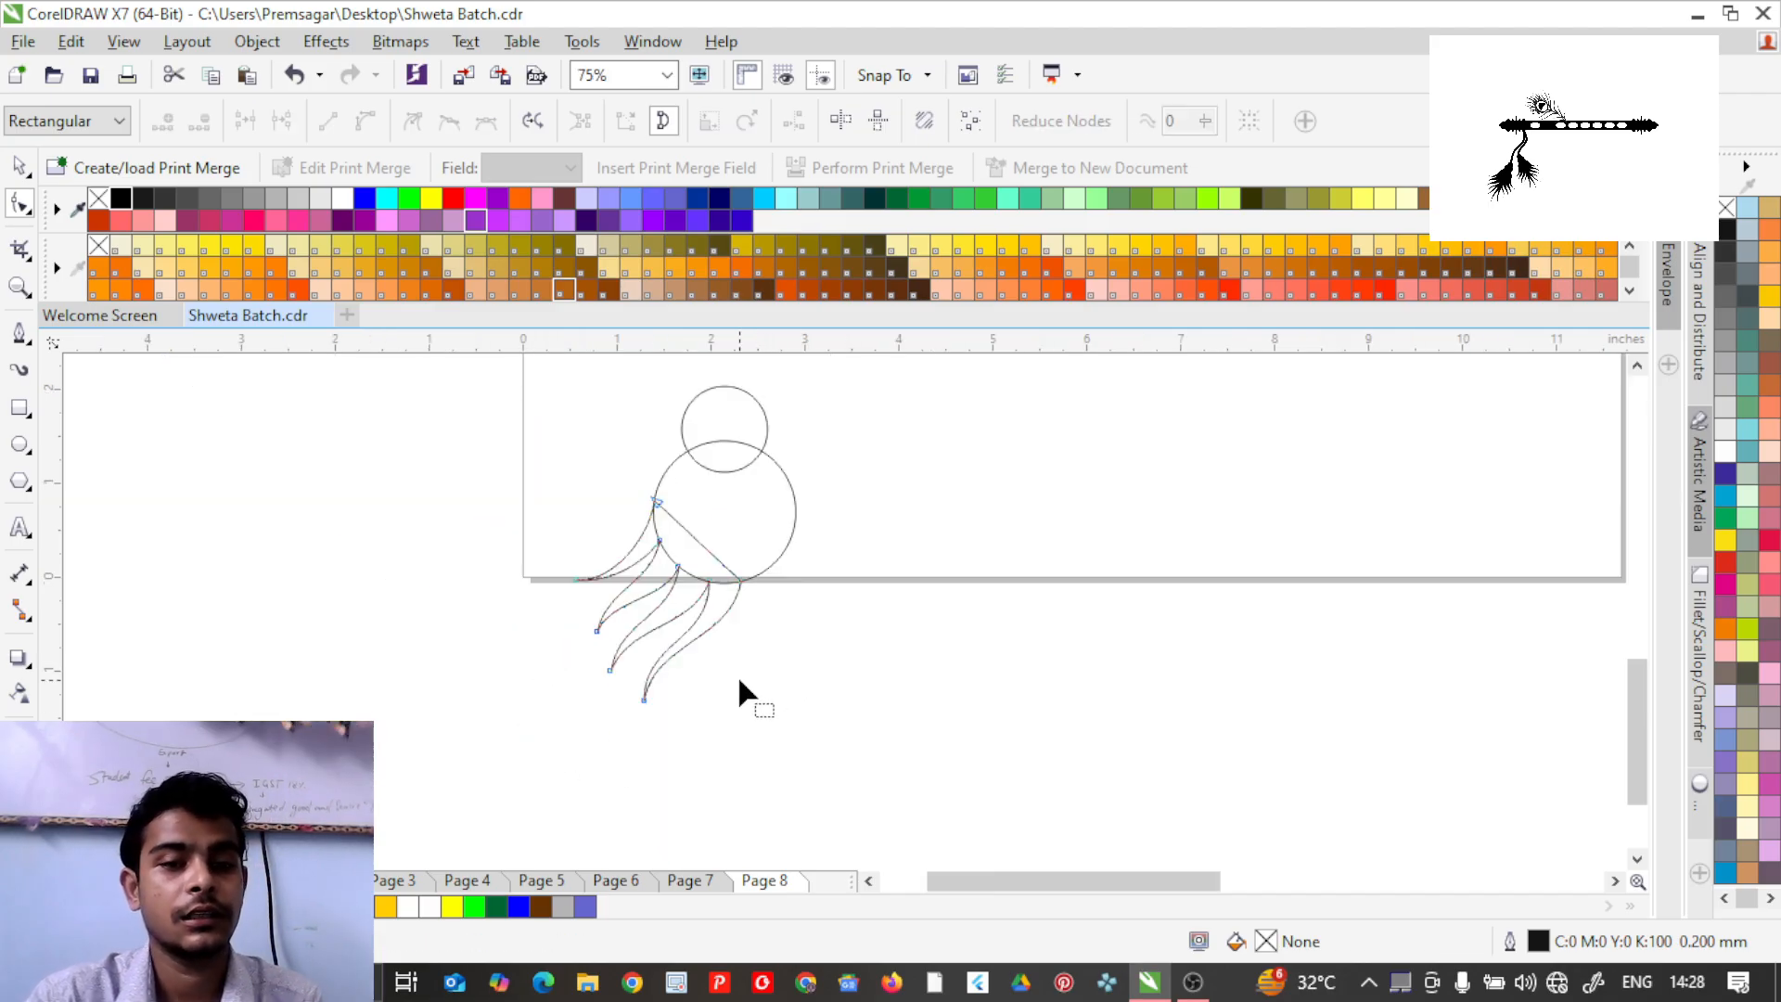
Copy the curved strand outline to the large circle's right side and mirror the copy horizontally.
left_click(22, 165)
left_click(576, 579)
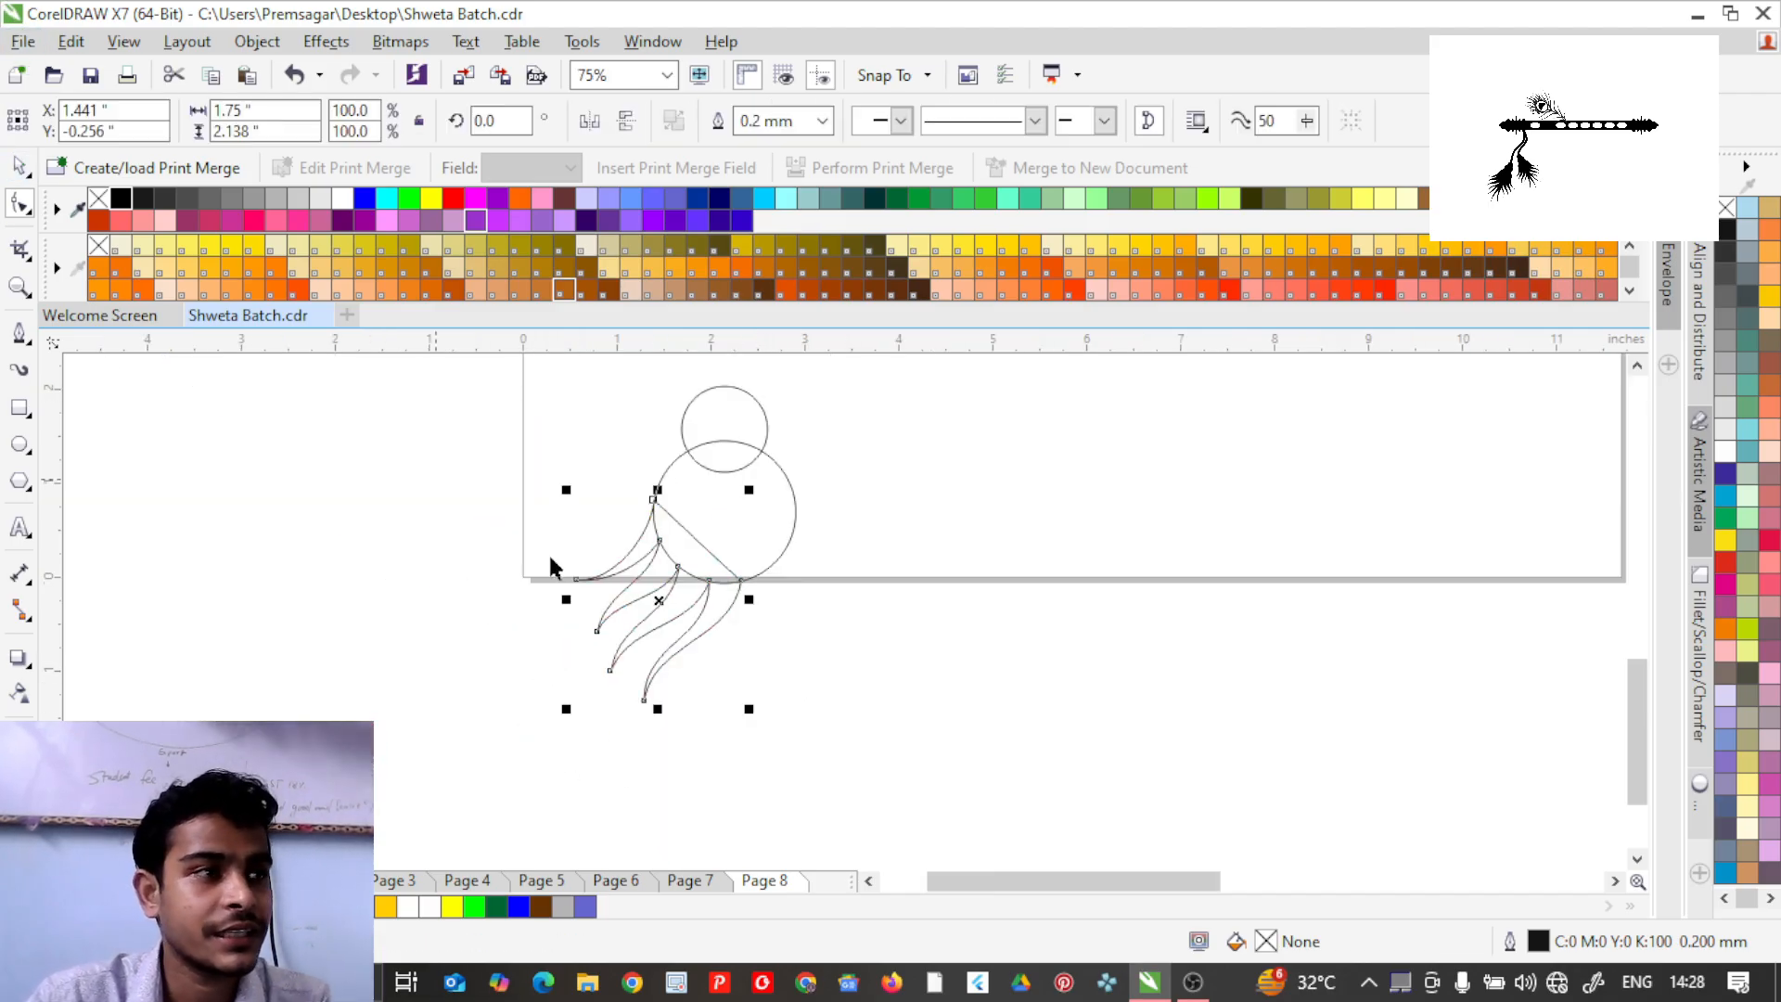
left_click_drag(663, 585, 794, 595)
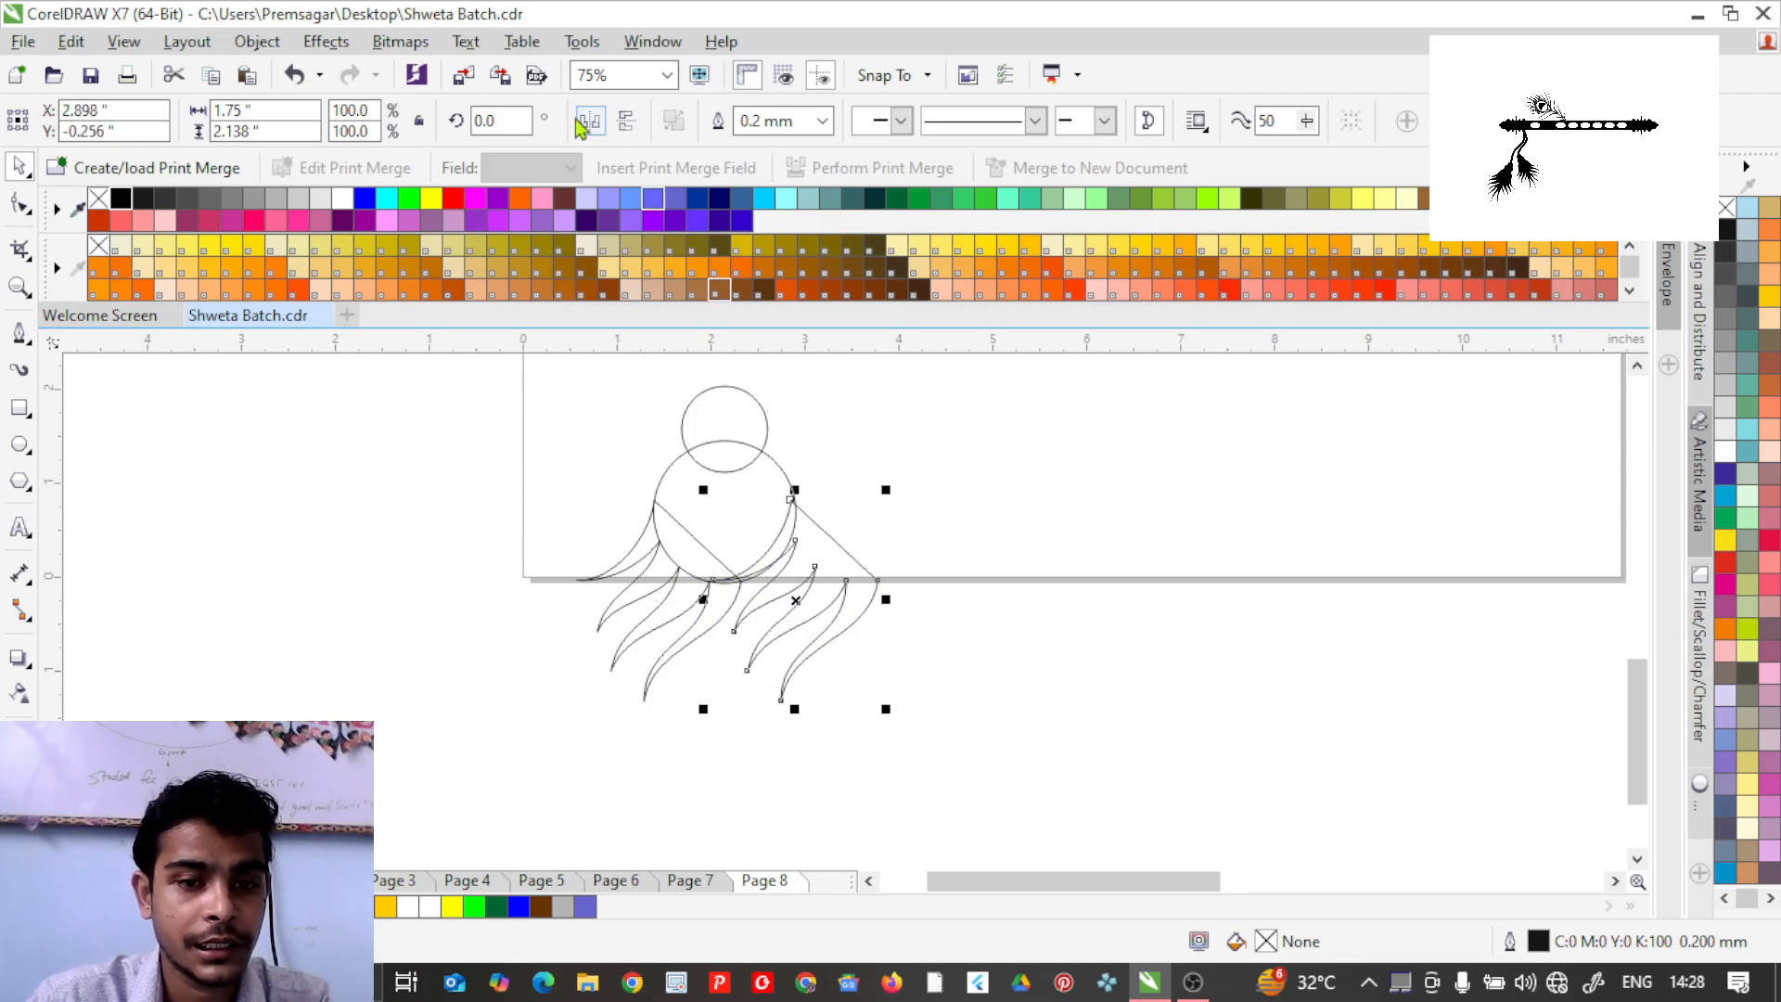
left_click(590, 121)
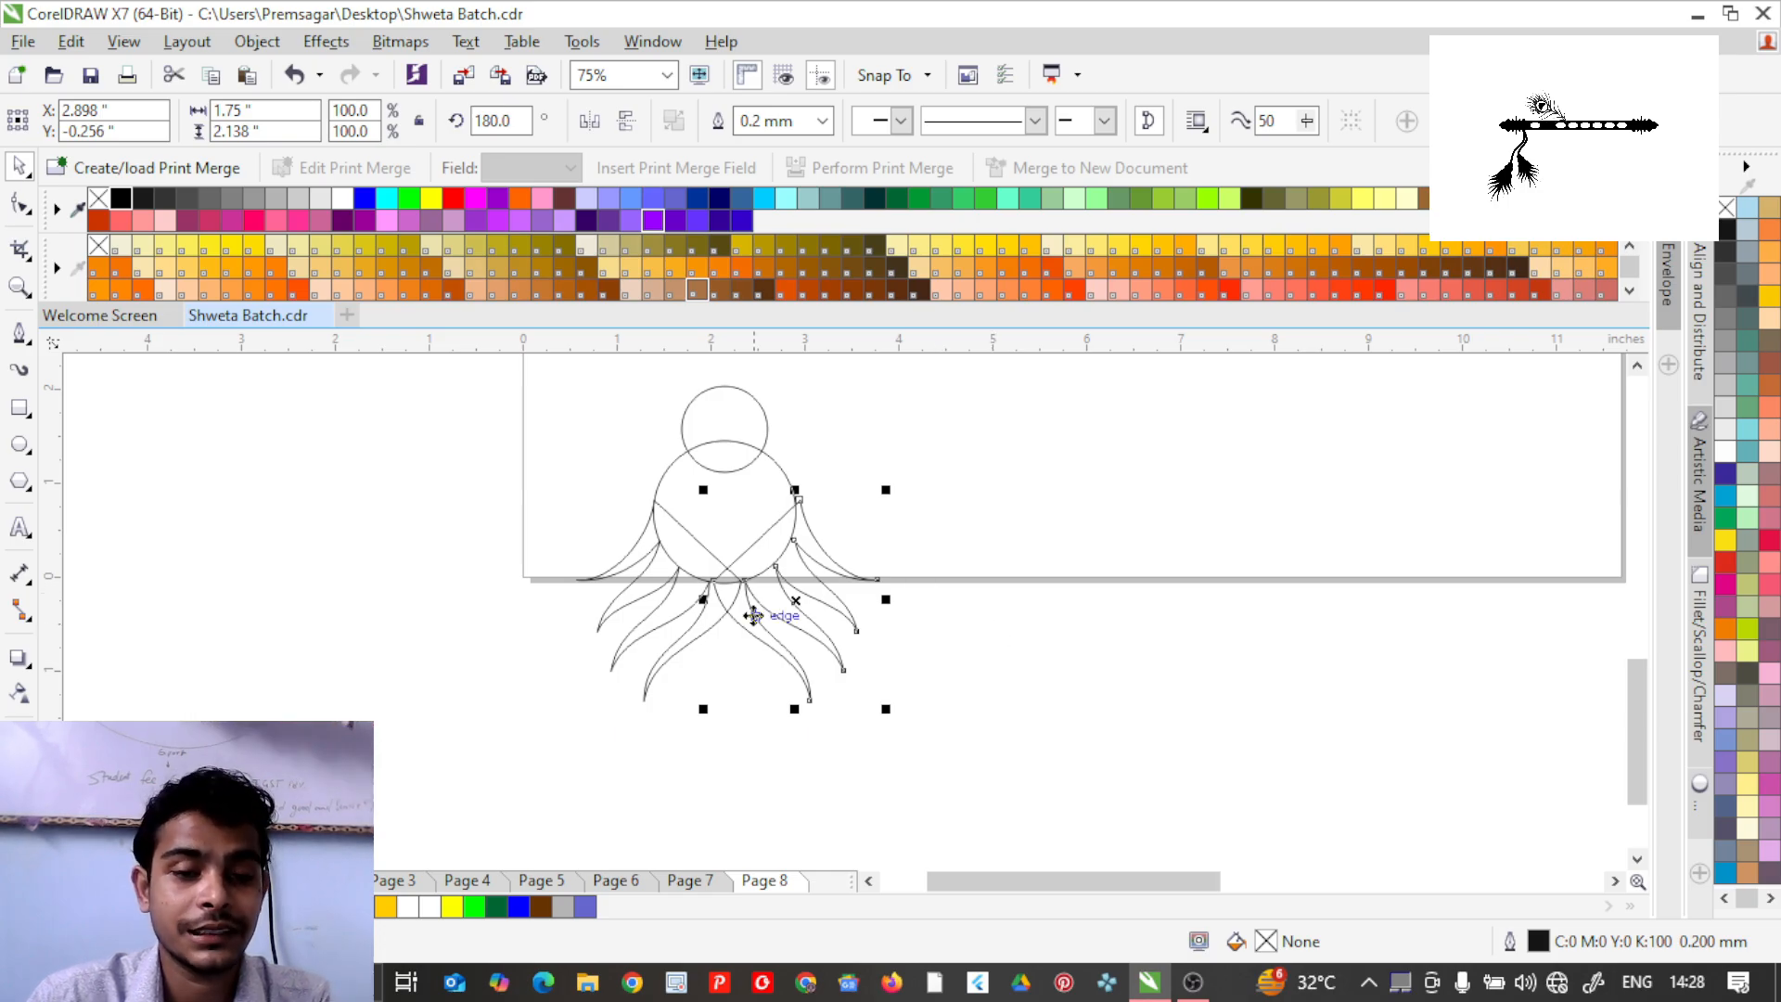
scroll(737, 601, "up", 1)
scroll(742, 600, "down", 1)
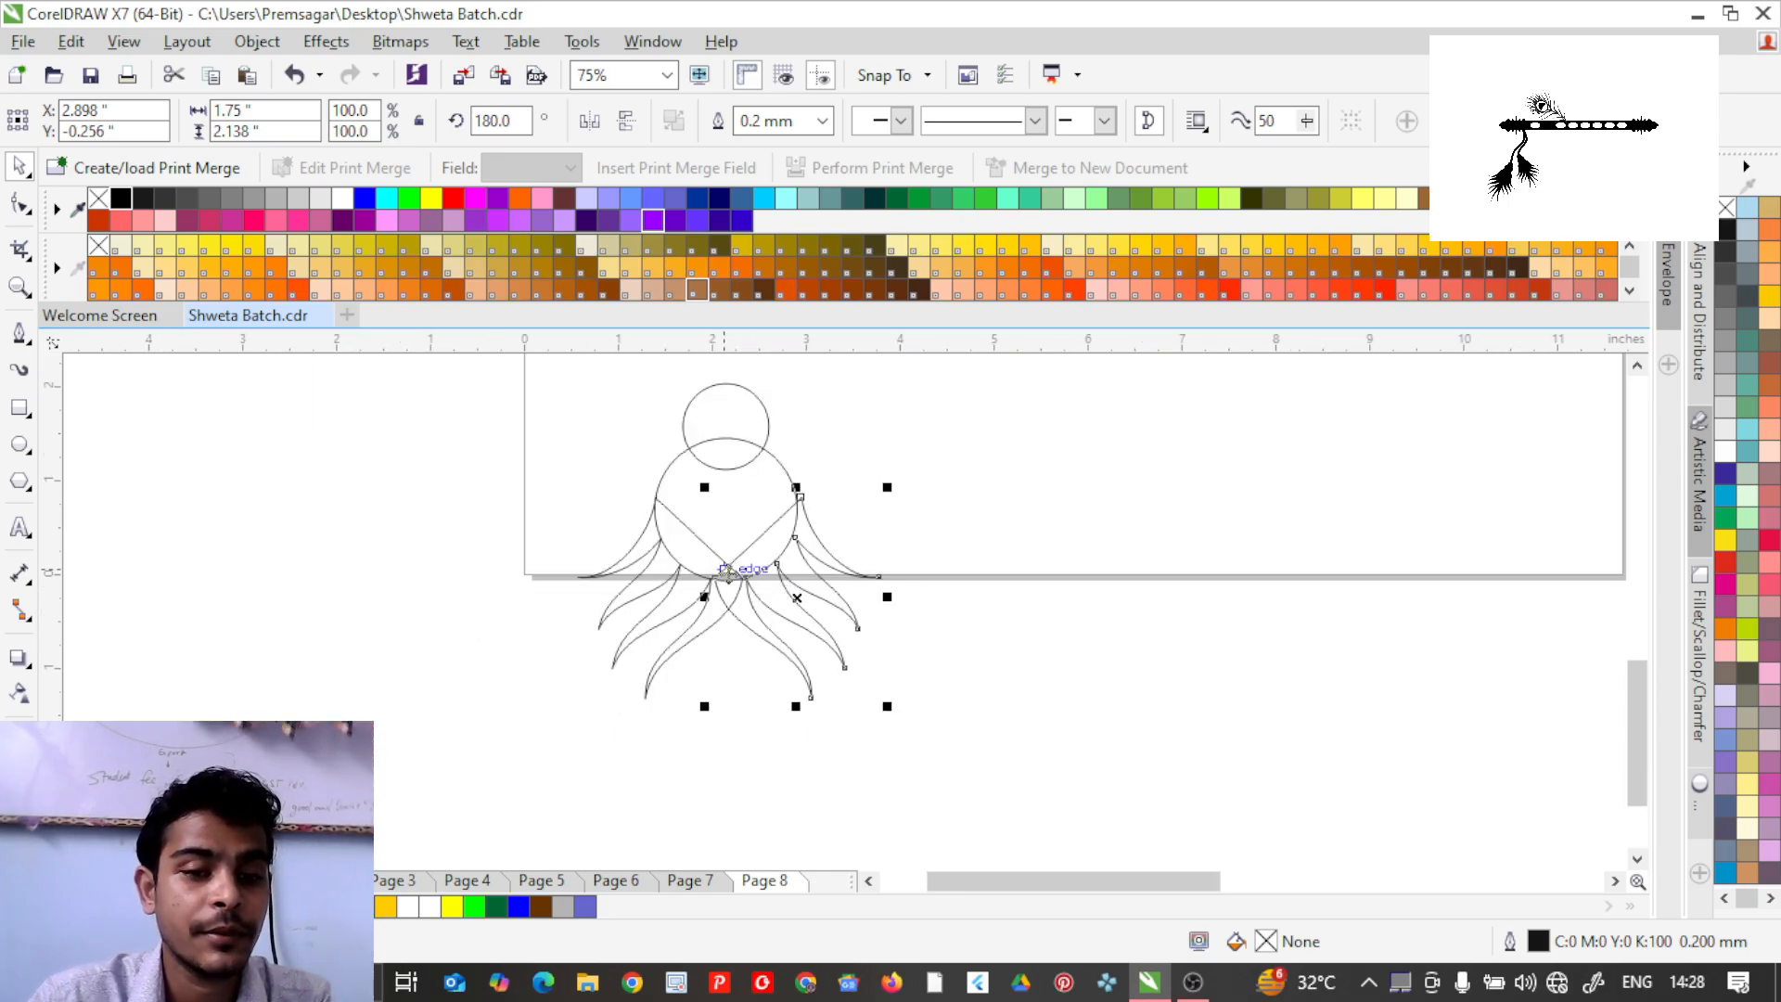
scroll(698, 577, "up", 1)
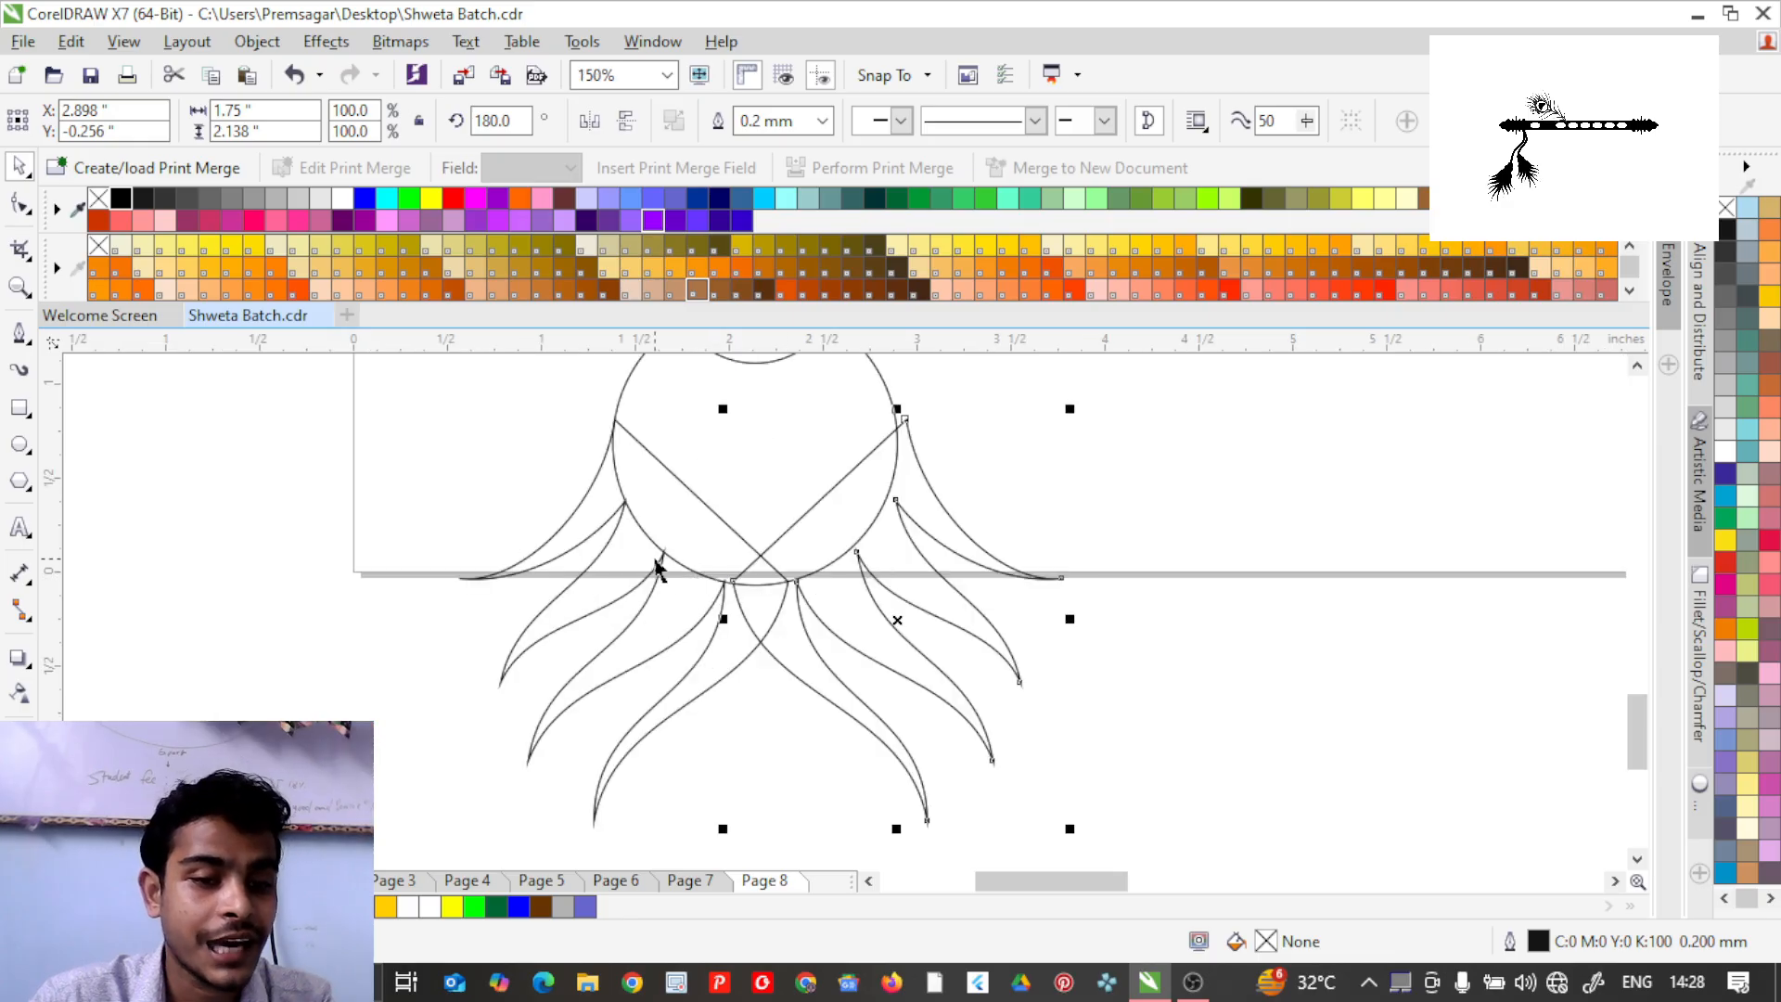
Draw a short Pen line across the top of the third left strand and Smart Fill the enclosed strand area.
left_click(20, 333)
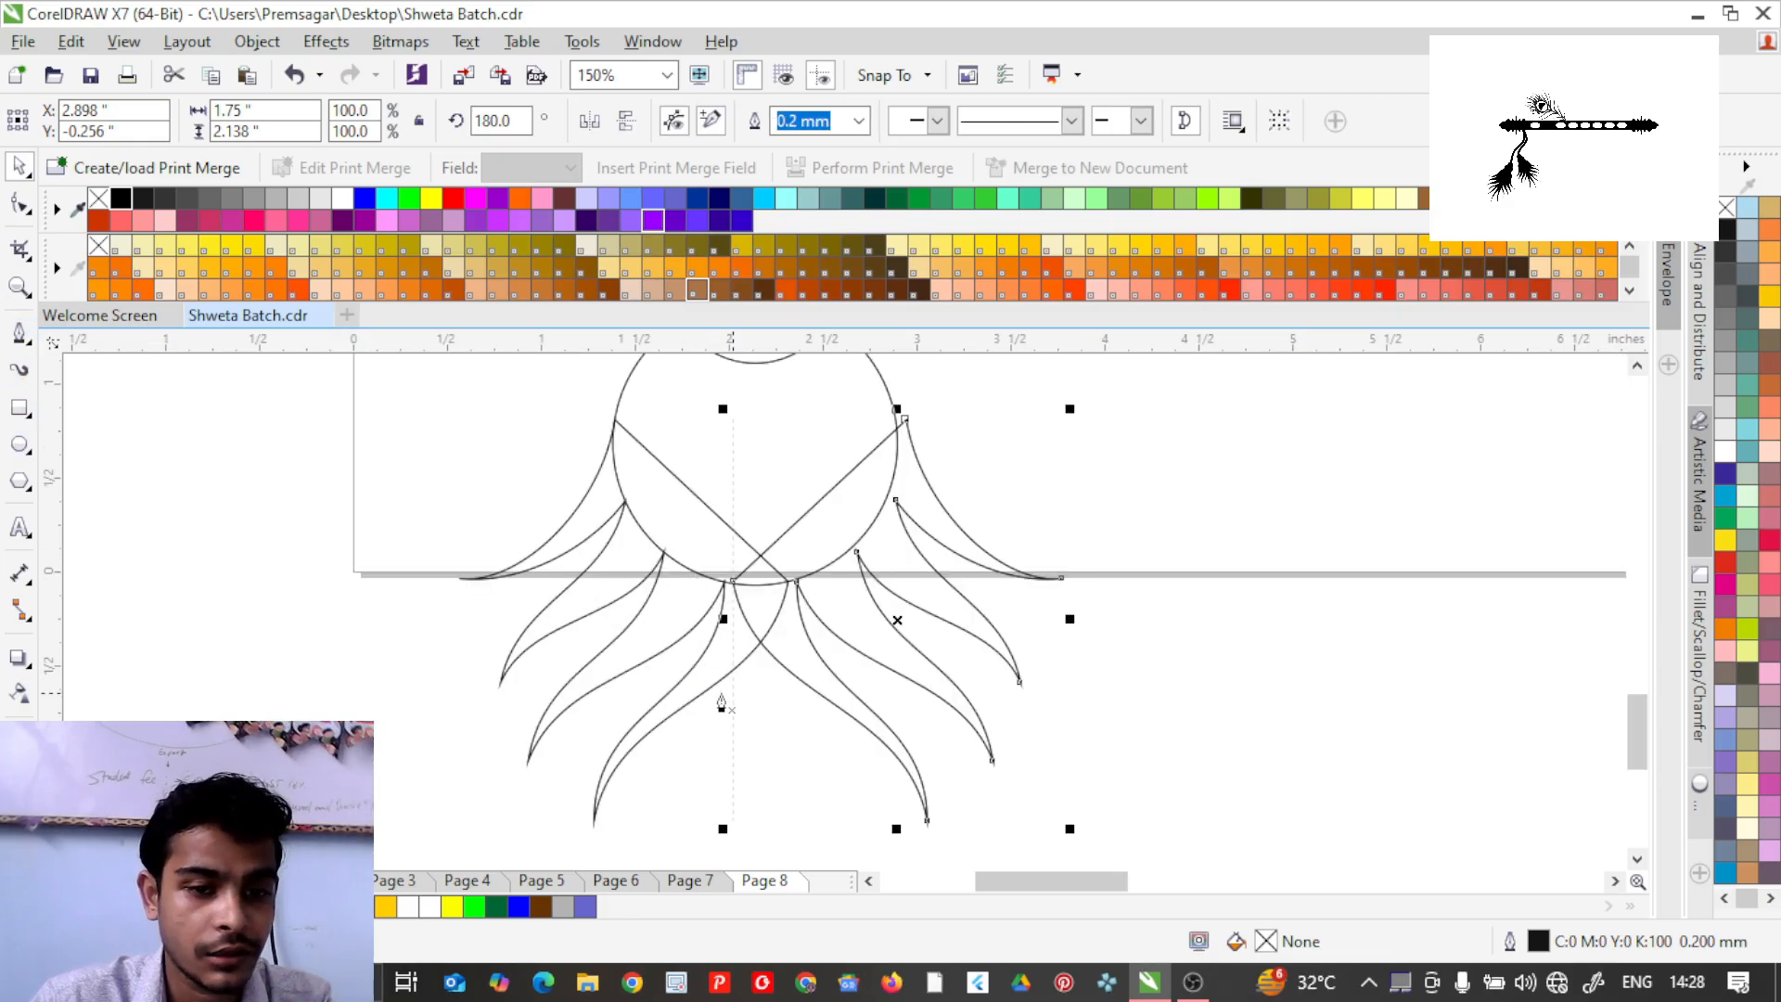
scroll(775, 619, "up", 1)
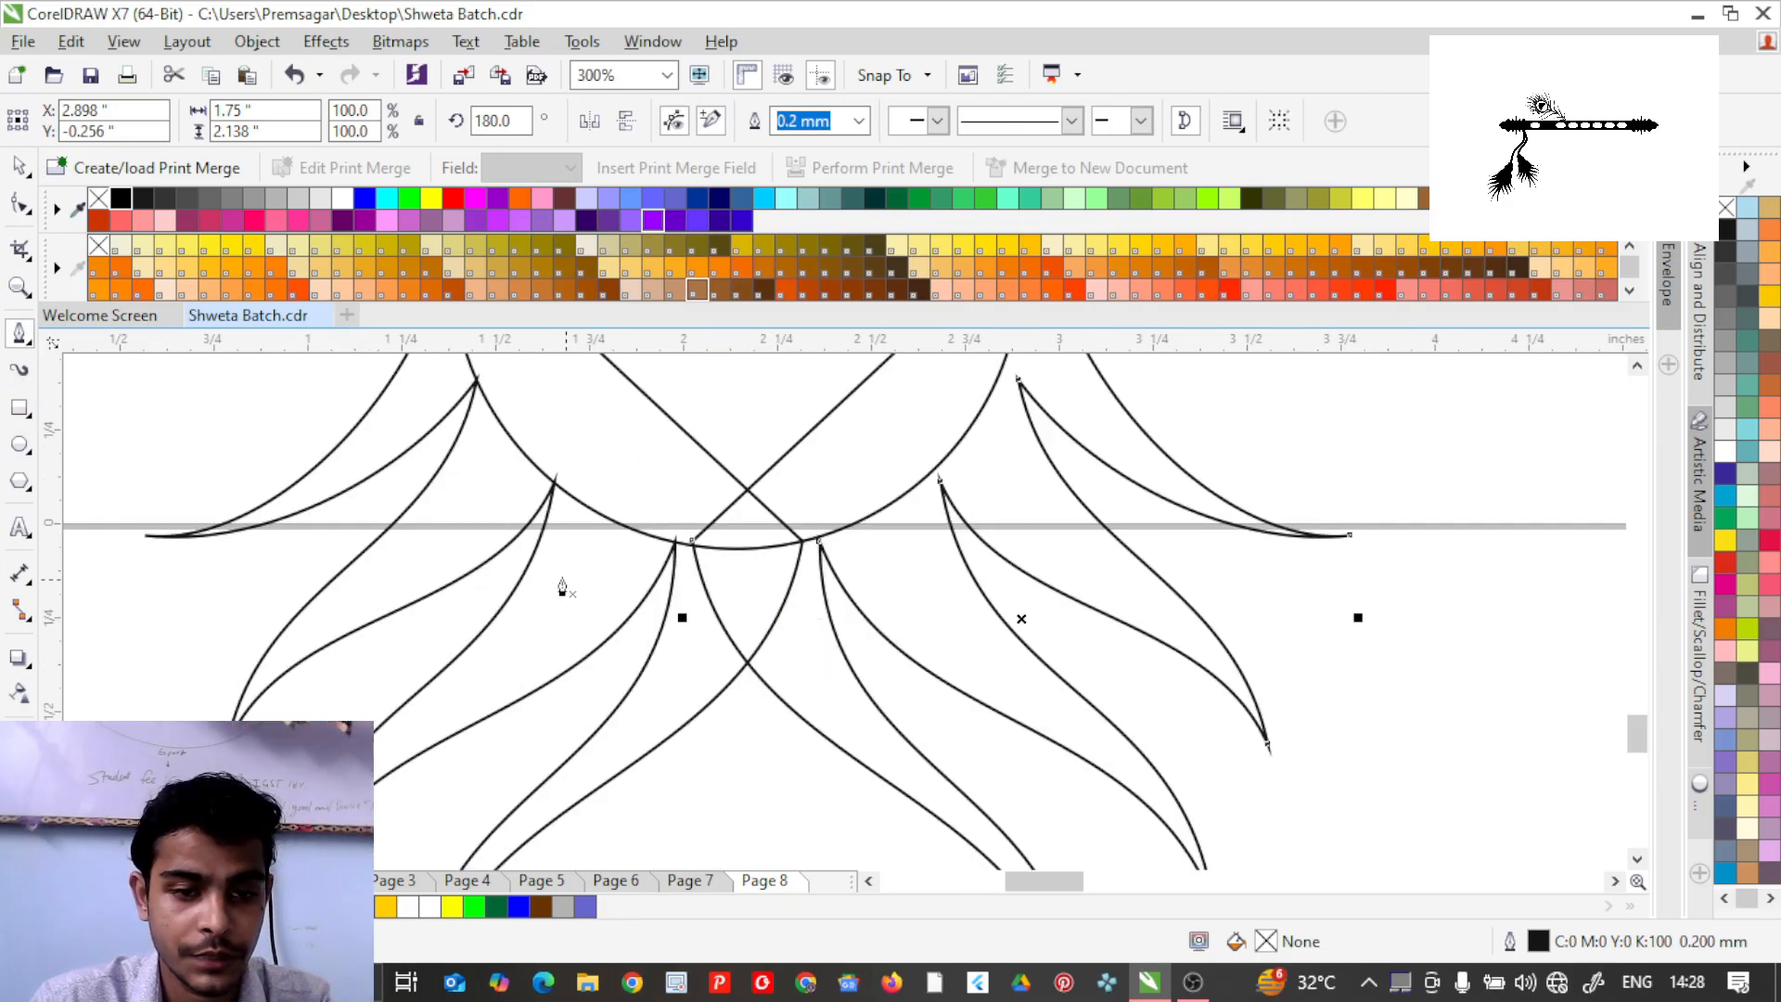
left_click(522, 547)
double_click(661, 590)
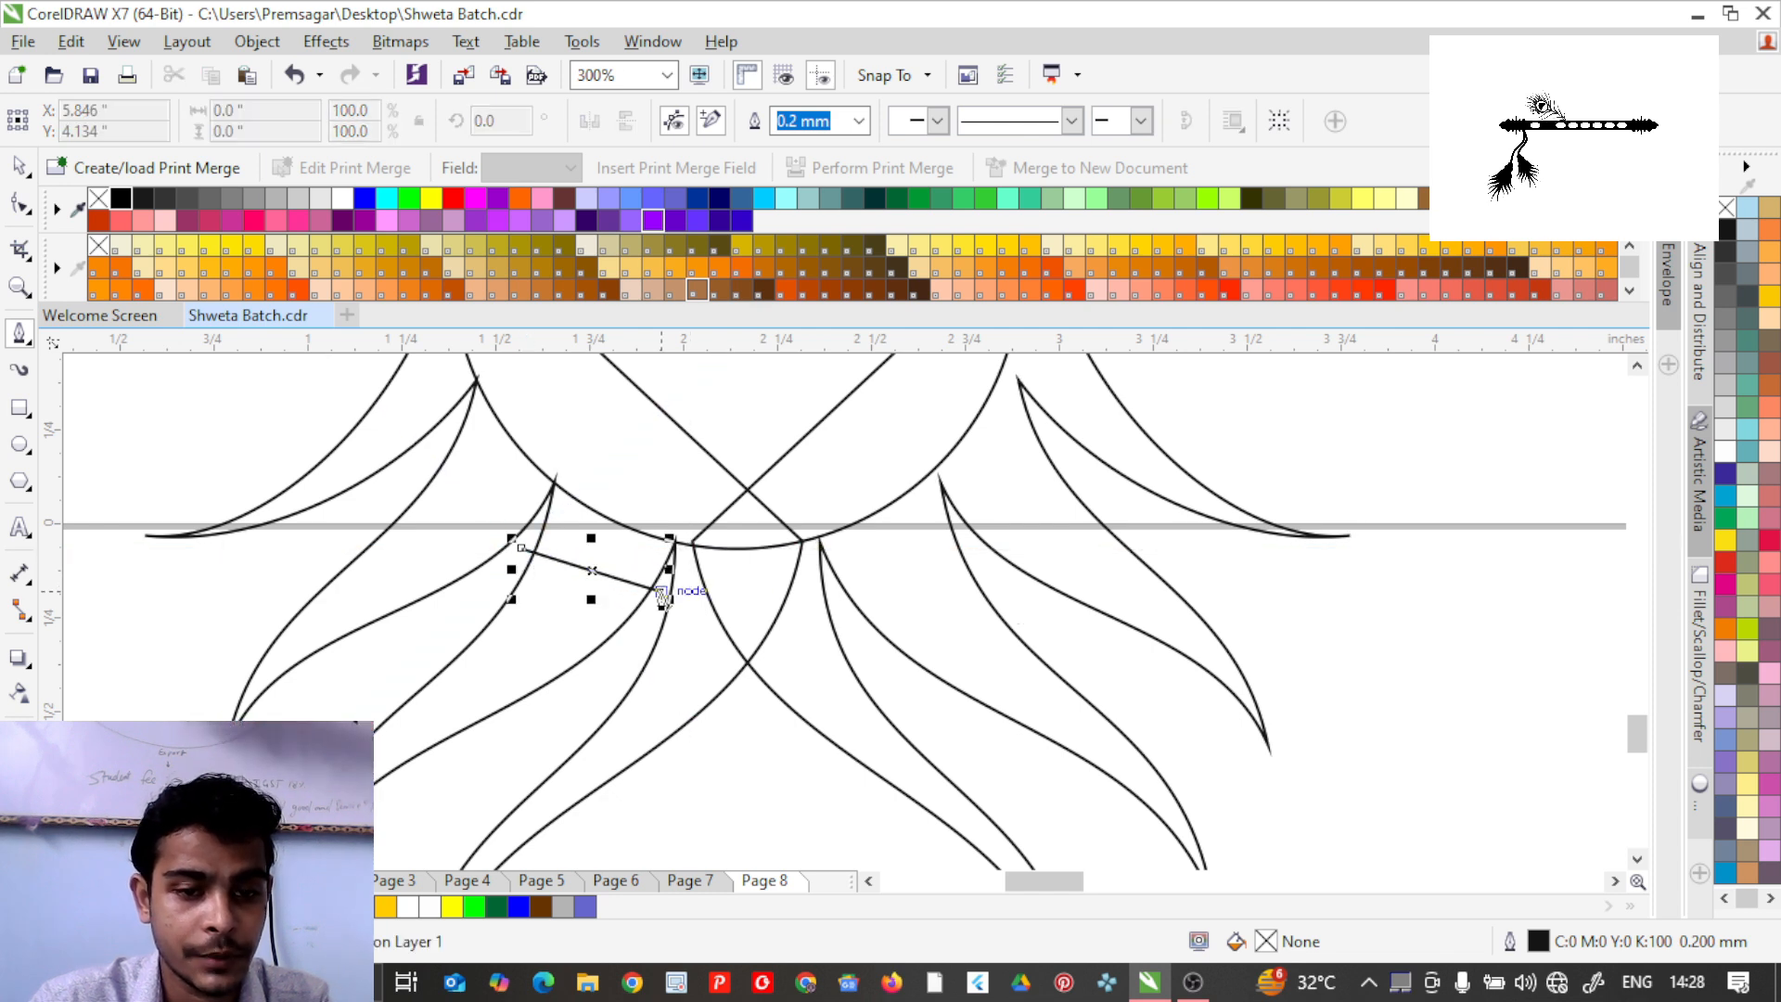
left_click(20, 730)
left_click(594, 605)
Move the filled strand piece clear of the tassel to the lower right and delete the short helper line.
left_click(20, 167)
left_click_drag(582, 629, 1382, 729)
scroll(1161, 469, "down", 1)
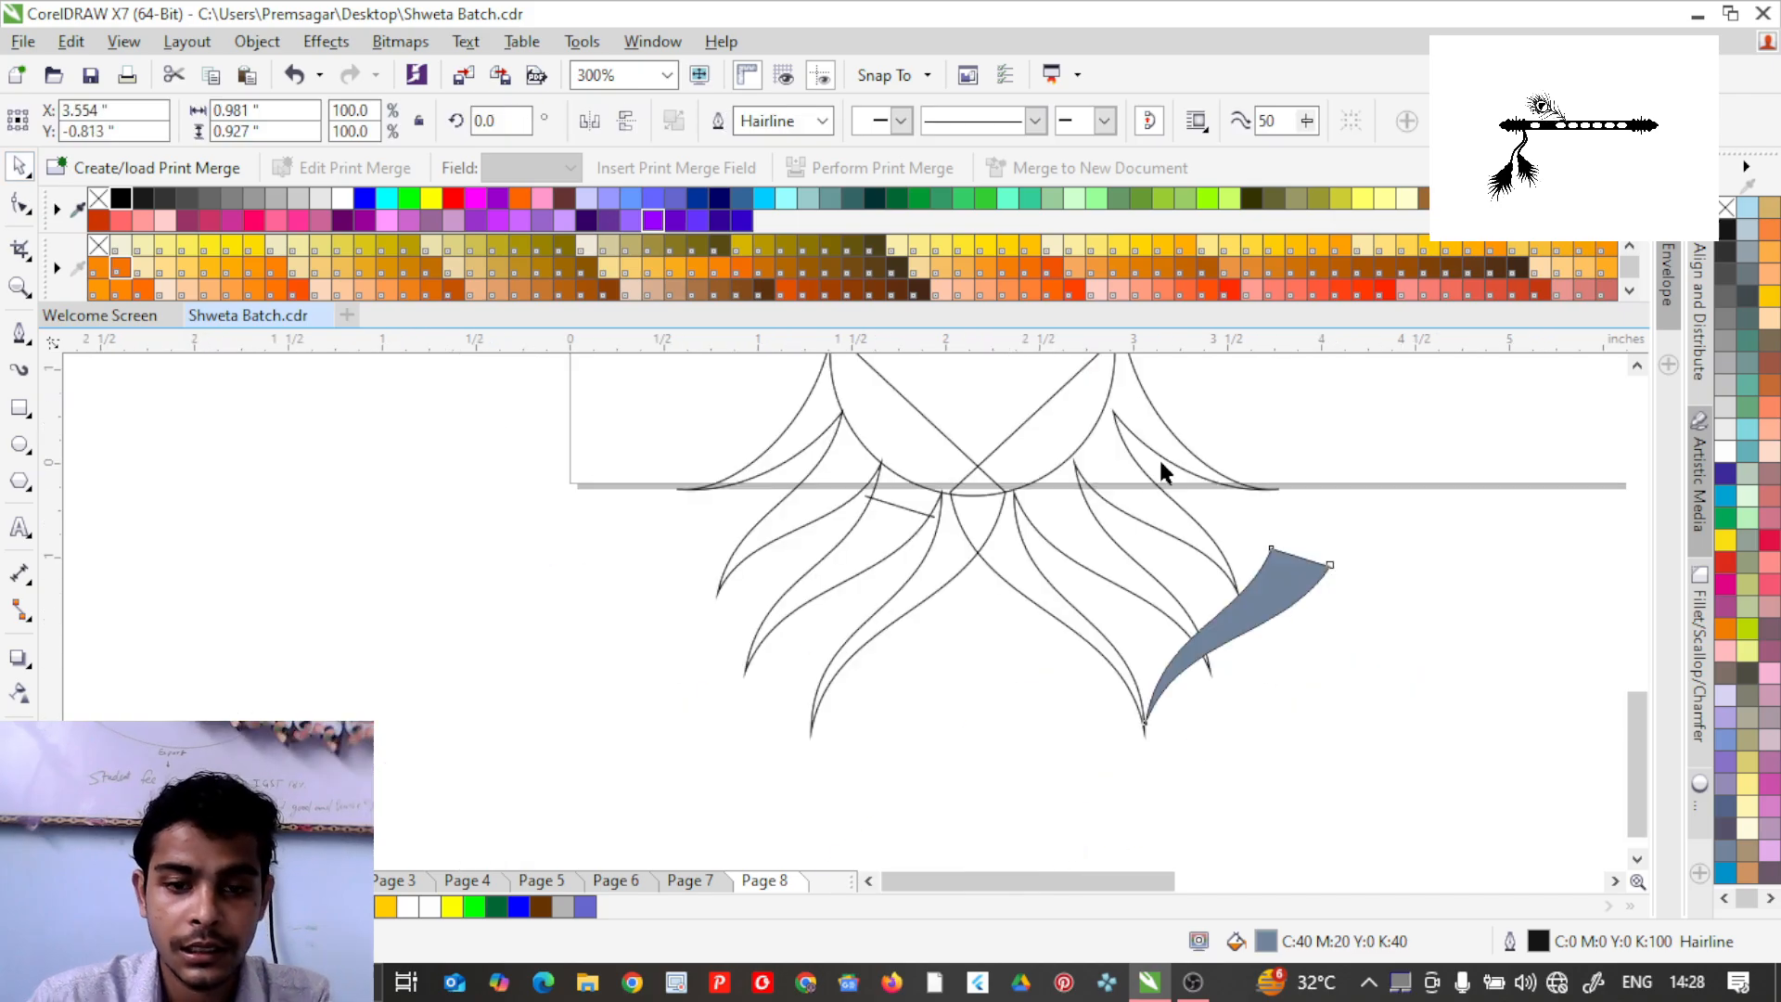
scroll(1085, 532, "up", 1)
scroll(942, 485, "down", 3)
scroll(1041, 510, "up", 1)
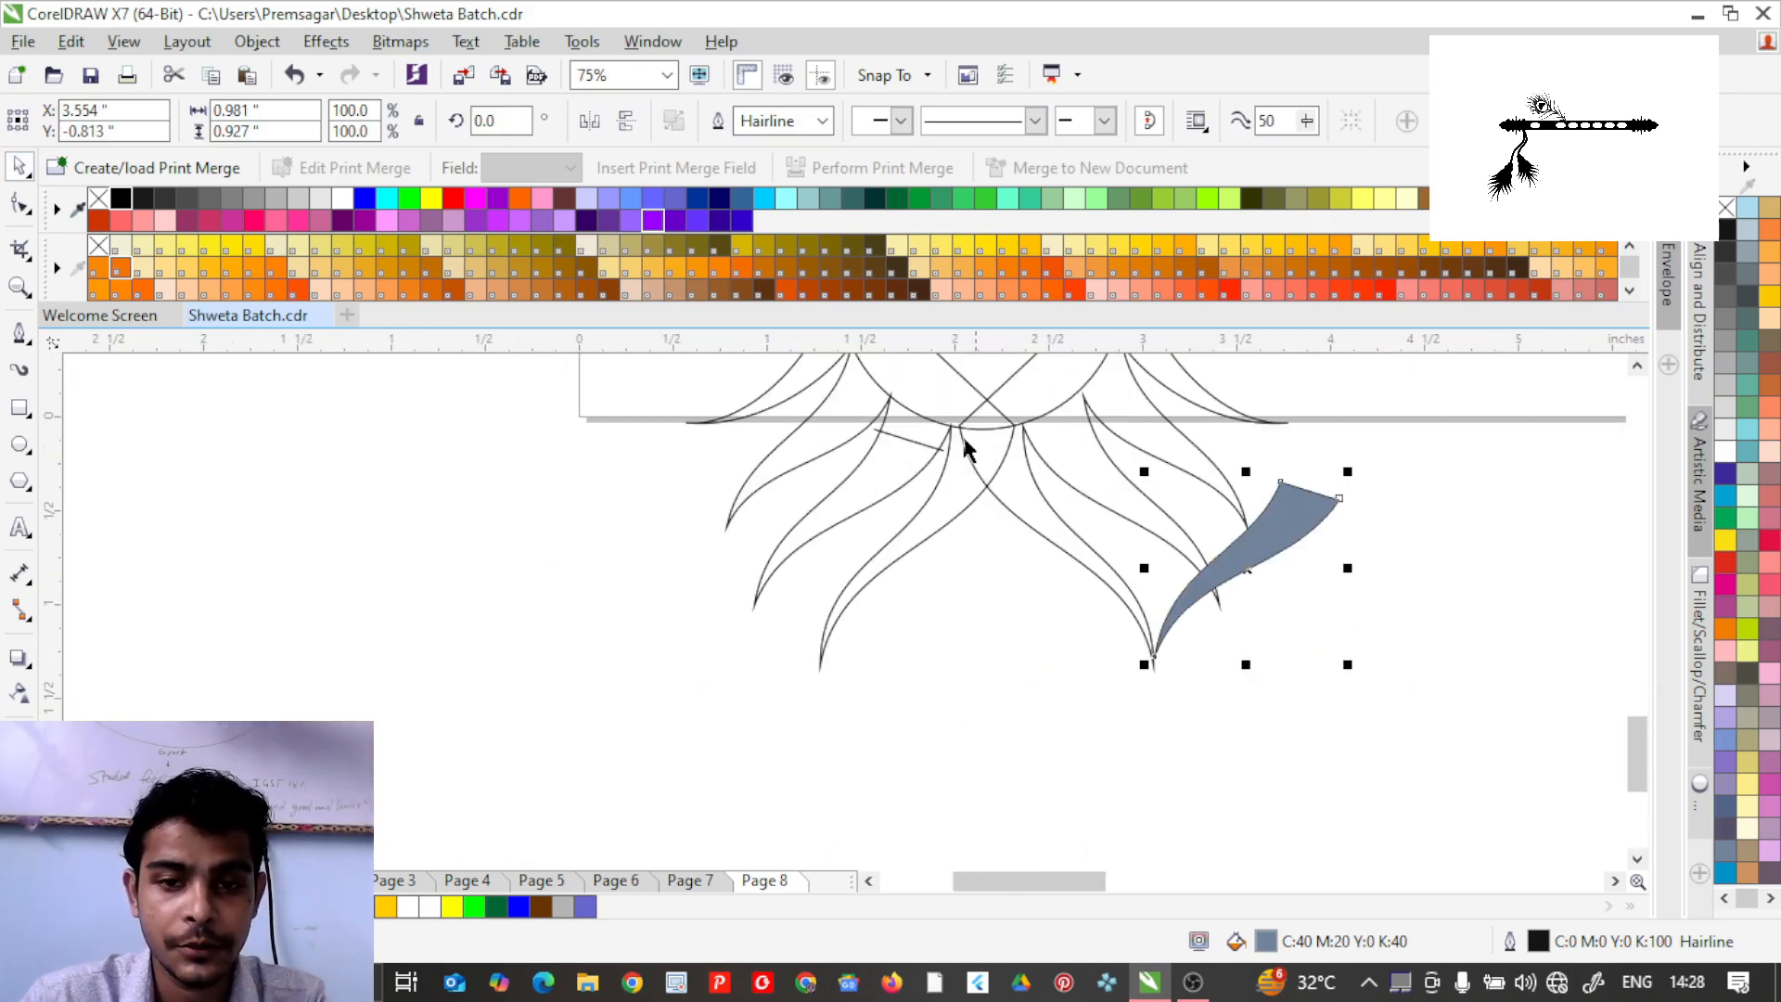
left_click_drag(287, 493, 378, 560)
scroll(946, 608, "down", 1)
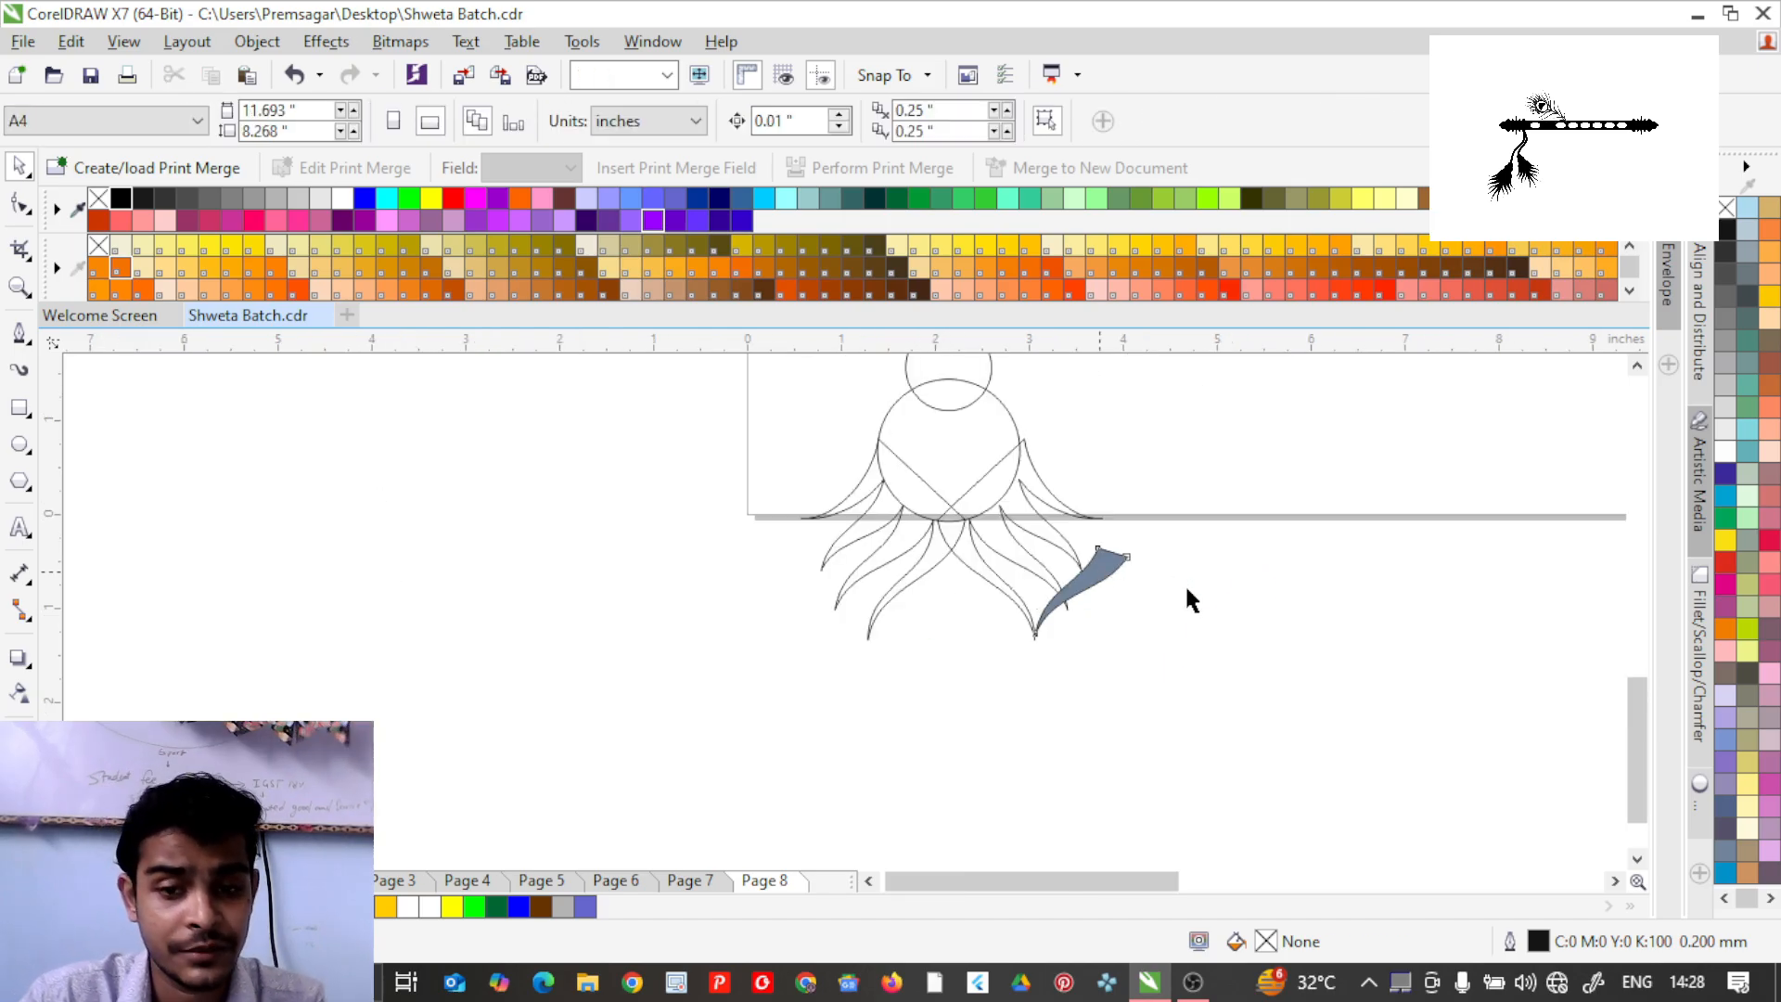
left_click_drag(1100, 568, 1246, 595)
Weld the left and right strand outlines into one shape.
left_click_drag(755, 406, 939, 512)
left_click_drag(1117, 688, 1117, 691)
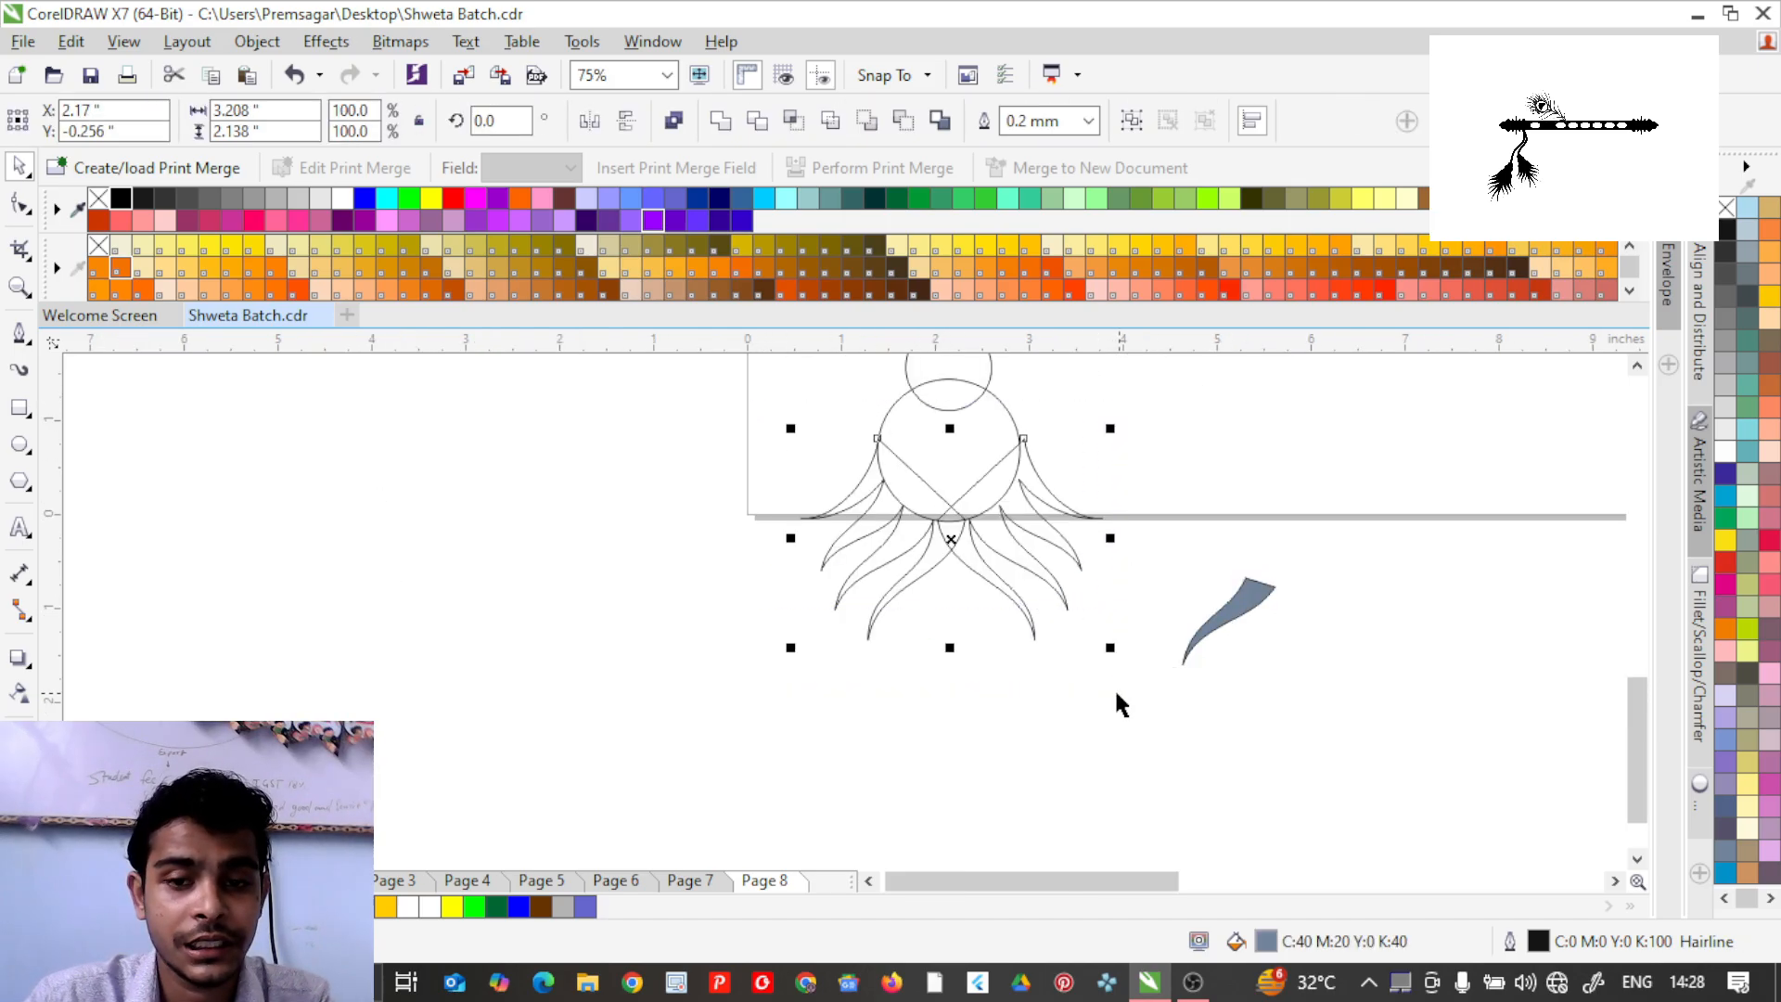
left_click(729, 128)
left_click(692, 599)
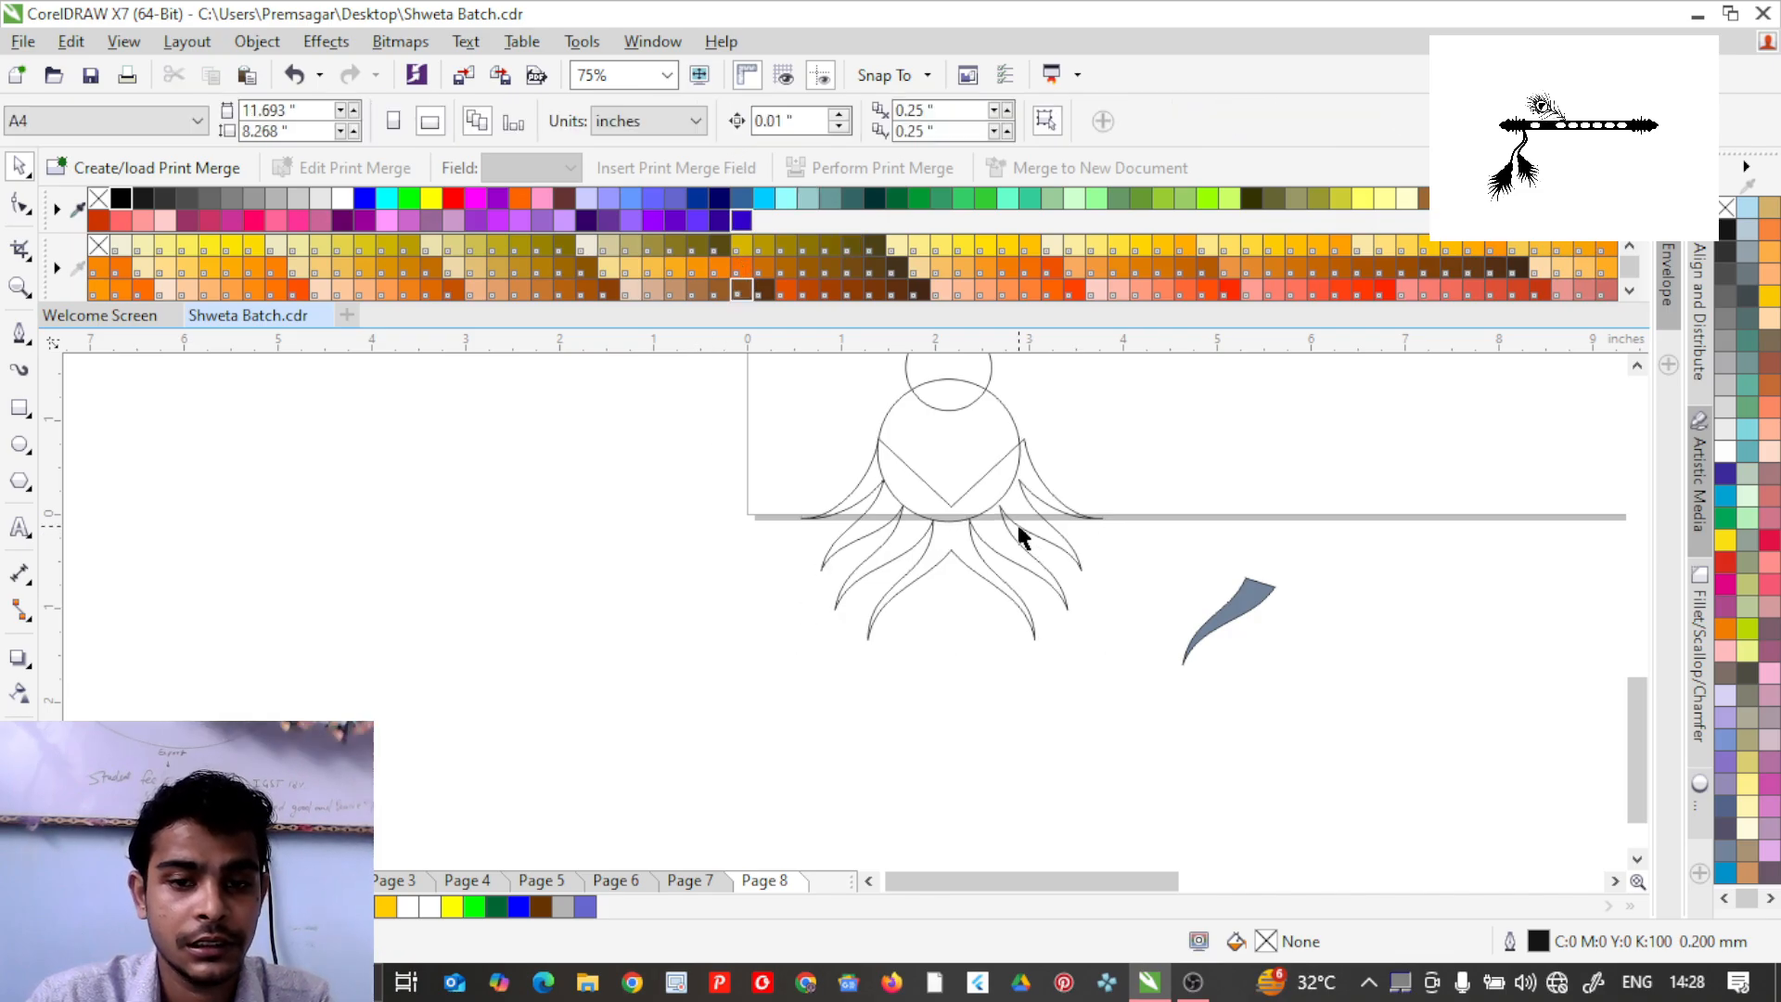
Narrow the welded strand outline to about 3.13 in wide so its right edge meets the large circle.
scroll(1017, 523, "up", 1)
scroll(970, 540, "down", 1)
scroll(998, 464, "up", 1)
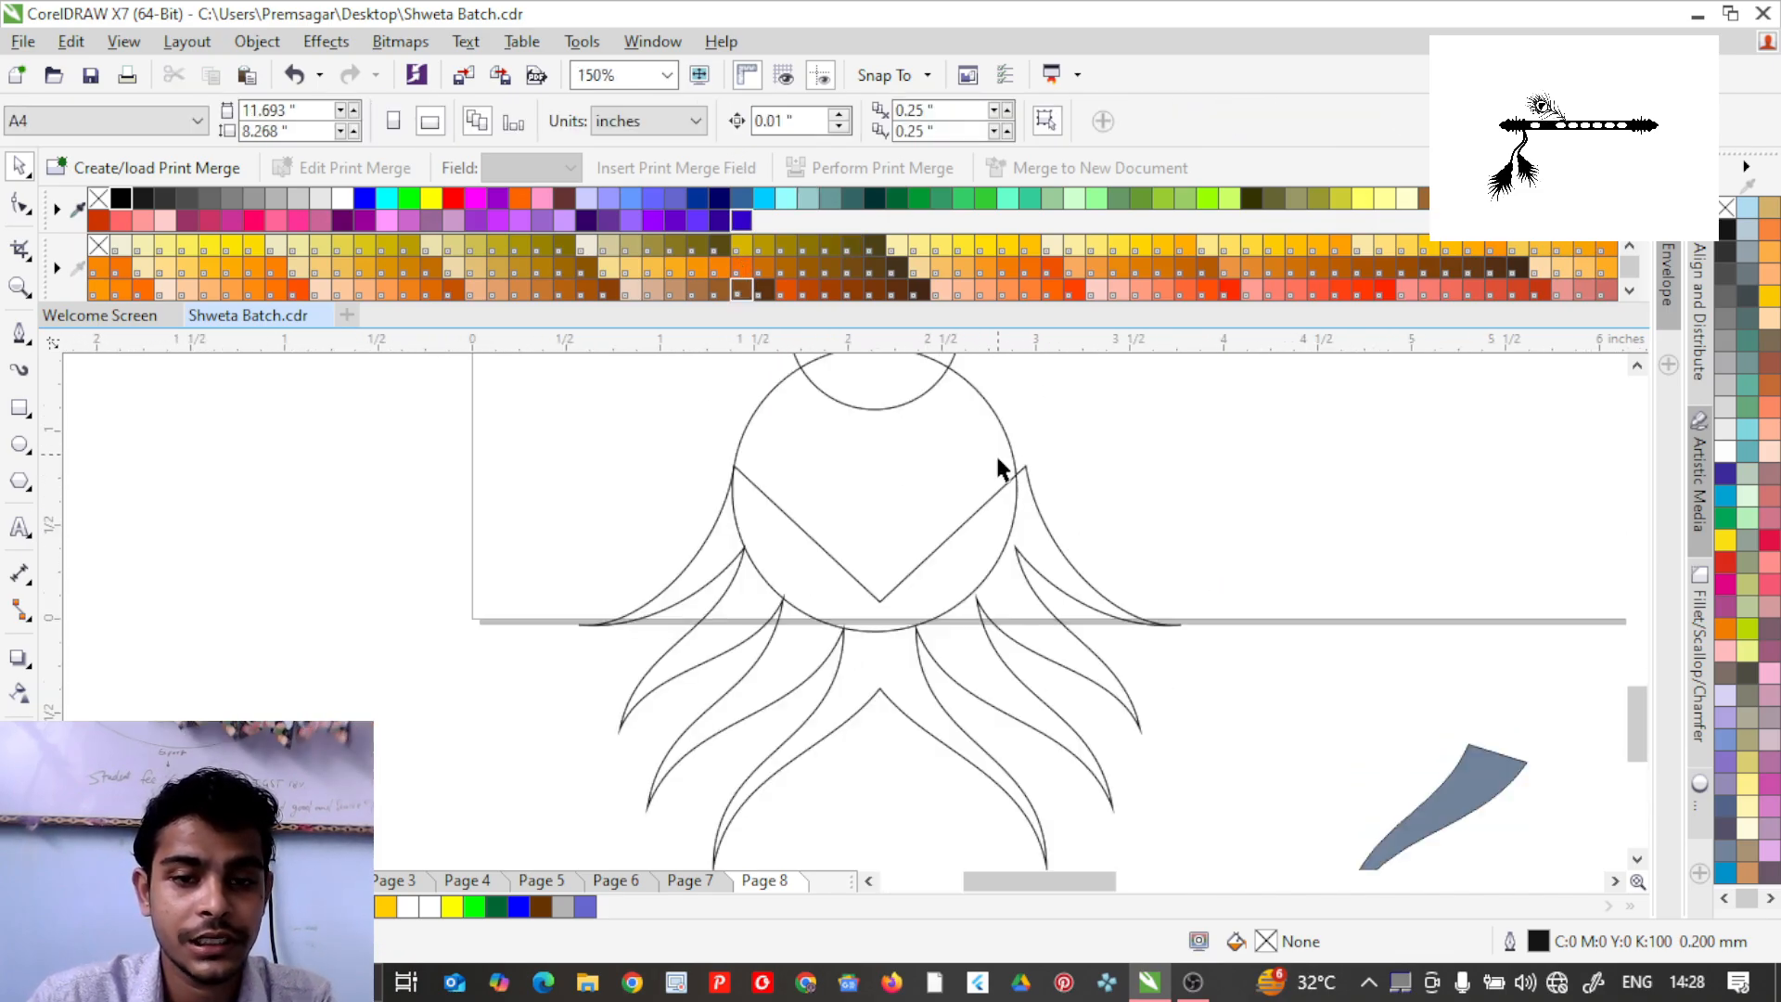
left_click(1036, 516)
scroll(1030, 477, "up", 1)
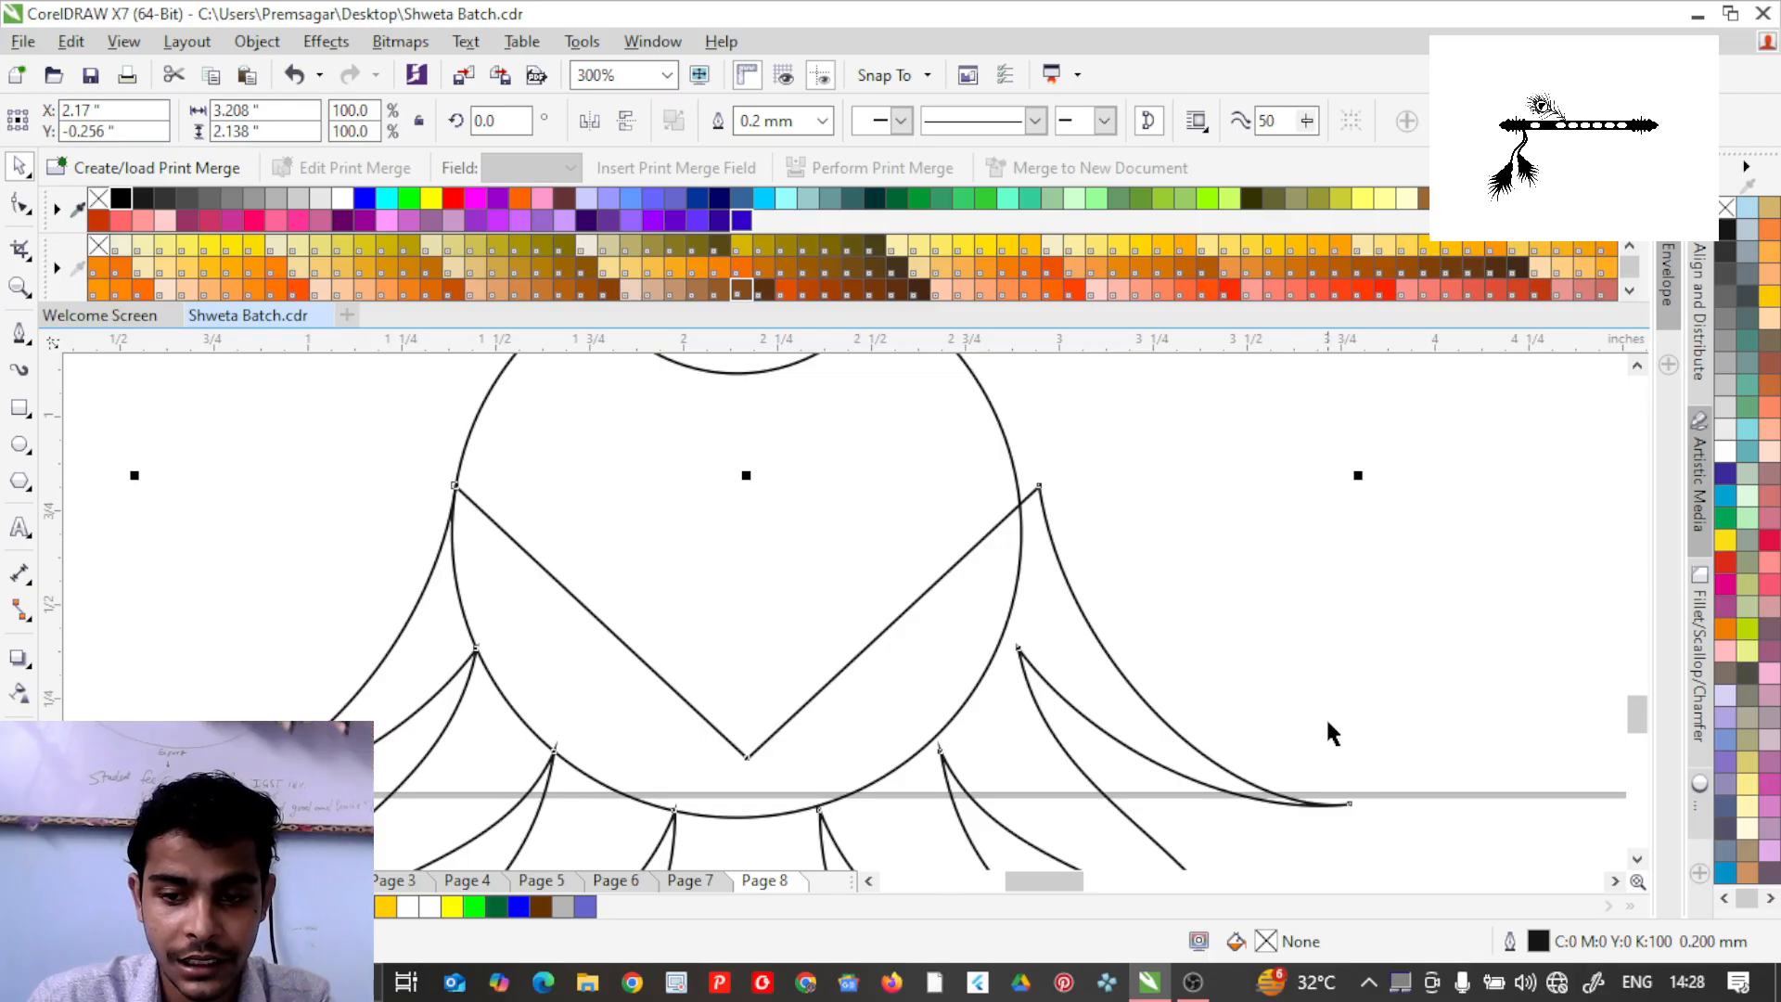
scroll(1328, 722, "down", 1)
mouse_move(1345, 808)
left_mouse_down()
mouse_move(1312, 799)
mouse_move(1331, 803)
left_mouse_up()
left_click(1243, 652)
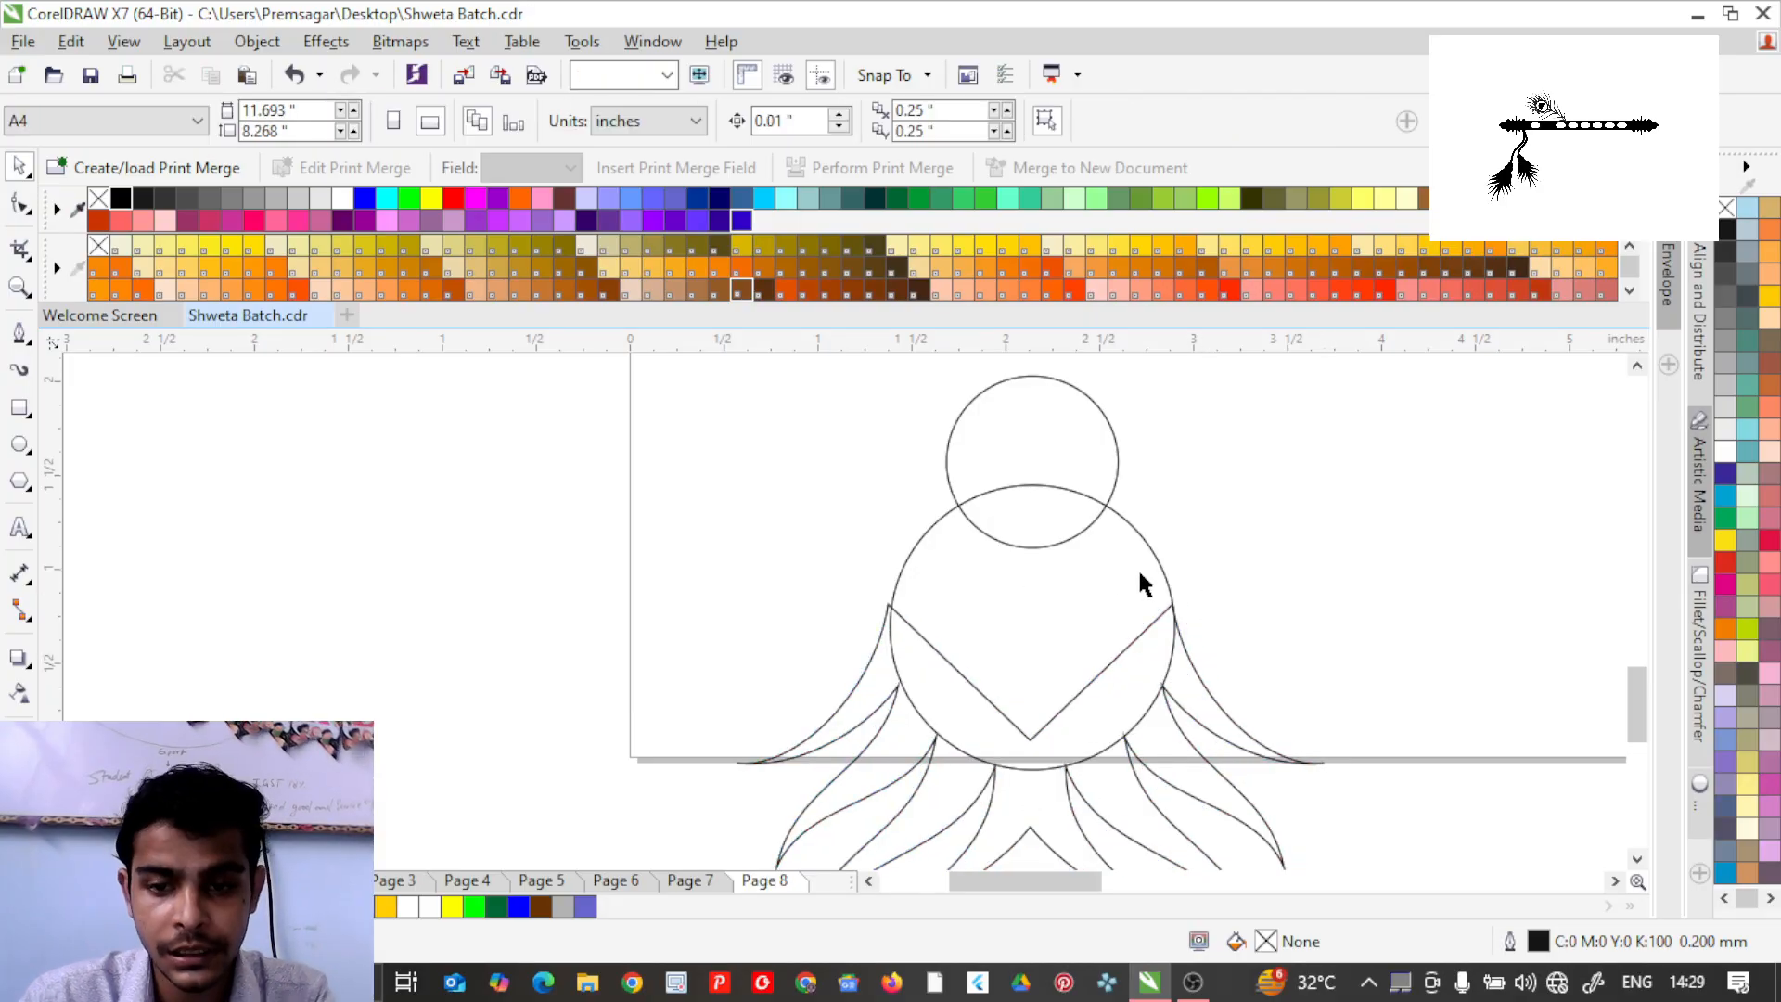
Weld the strand outline with the large circle and the small top circle into one tassel silhouette.
scroll(1098, 566, "down", 2)
scroll(1056, 640, "up", 1)
left_click(1089, 589)
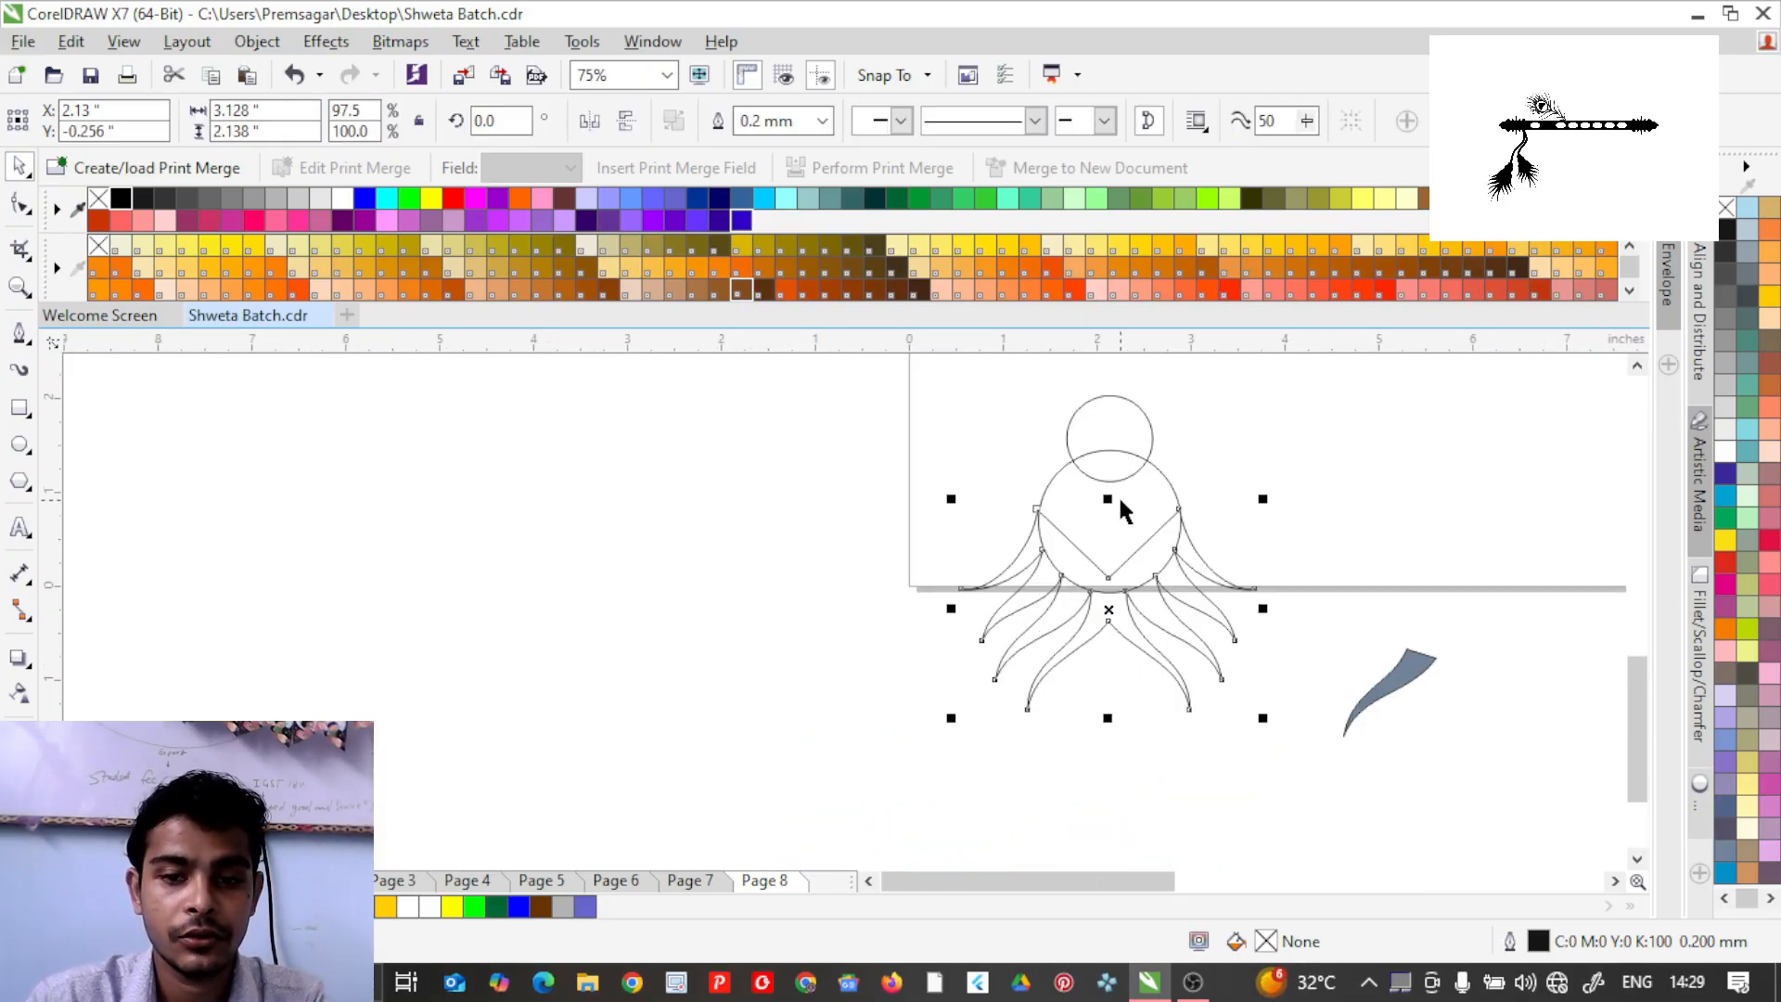
left_click(1121, 501, "shift")
left_click(719, 121)
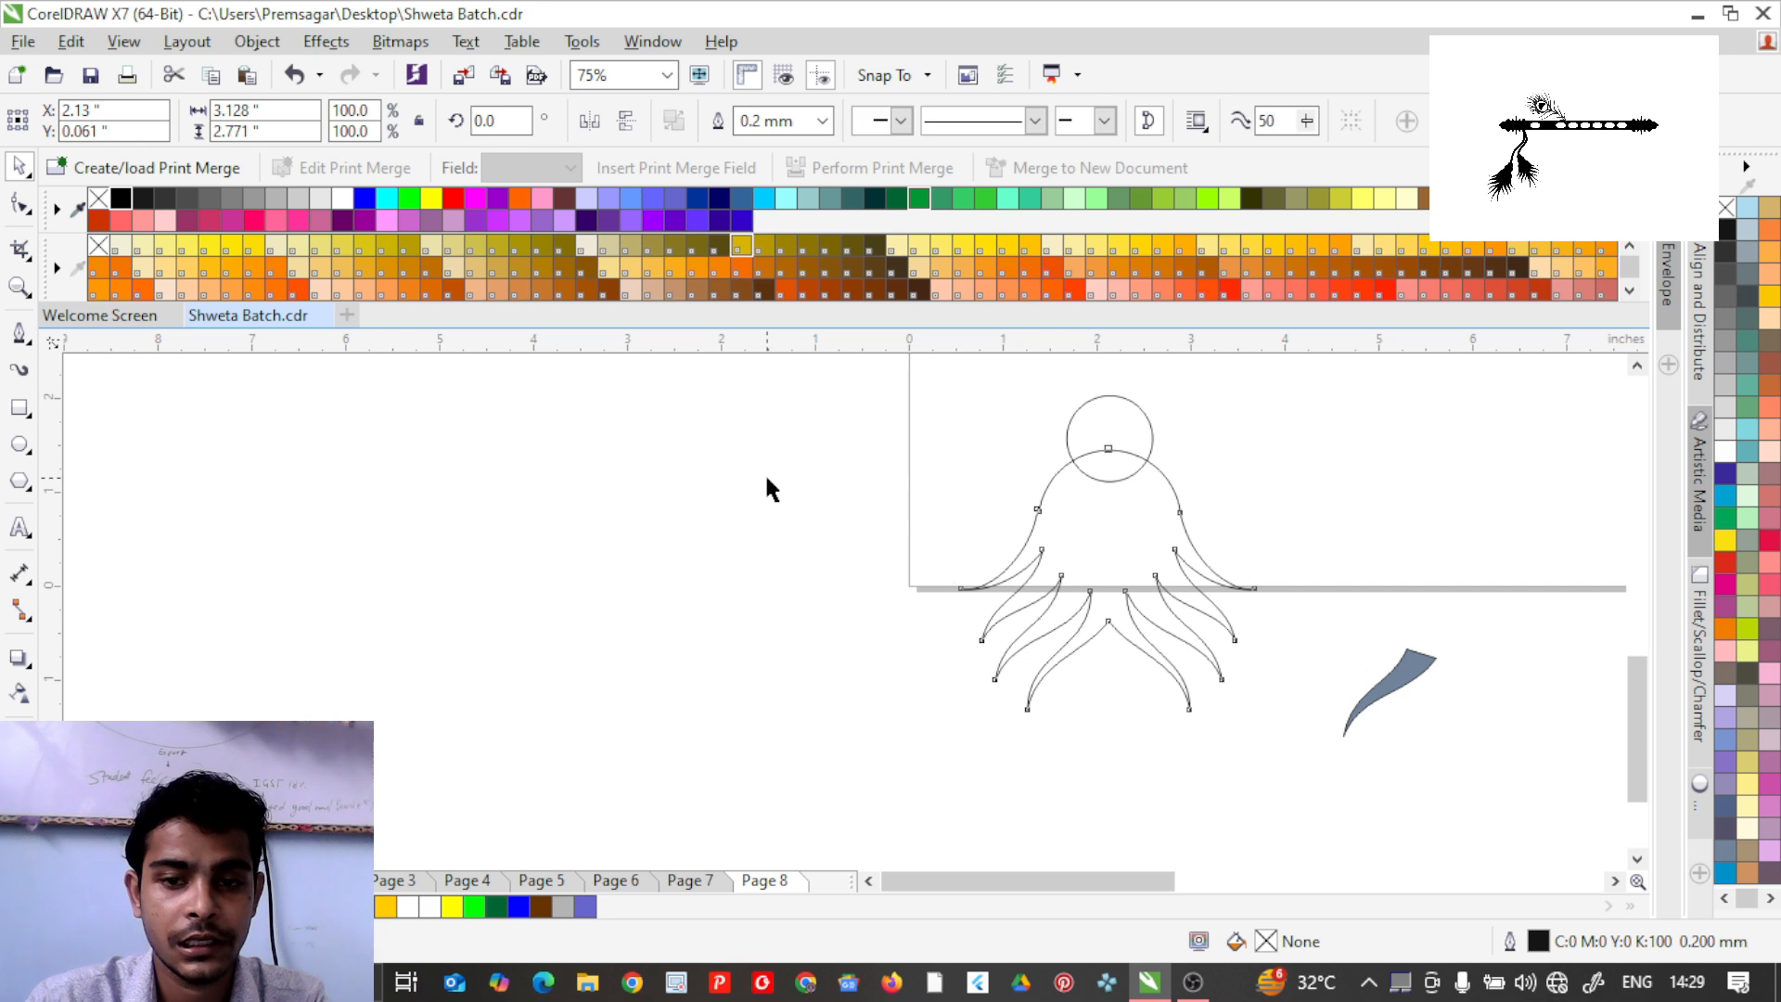
left_click(1167, 516)
left_click(1153, 429, "shift")
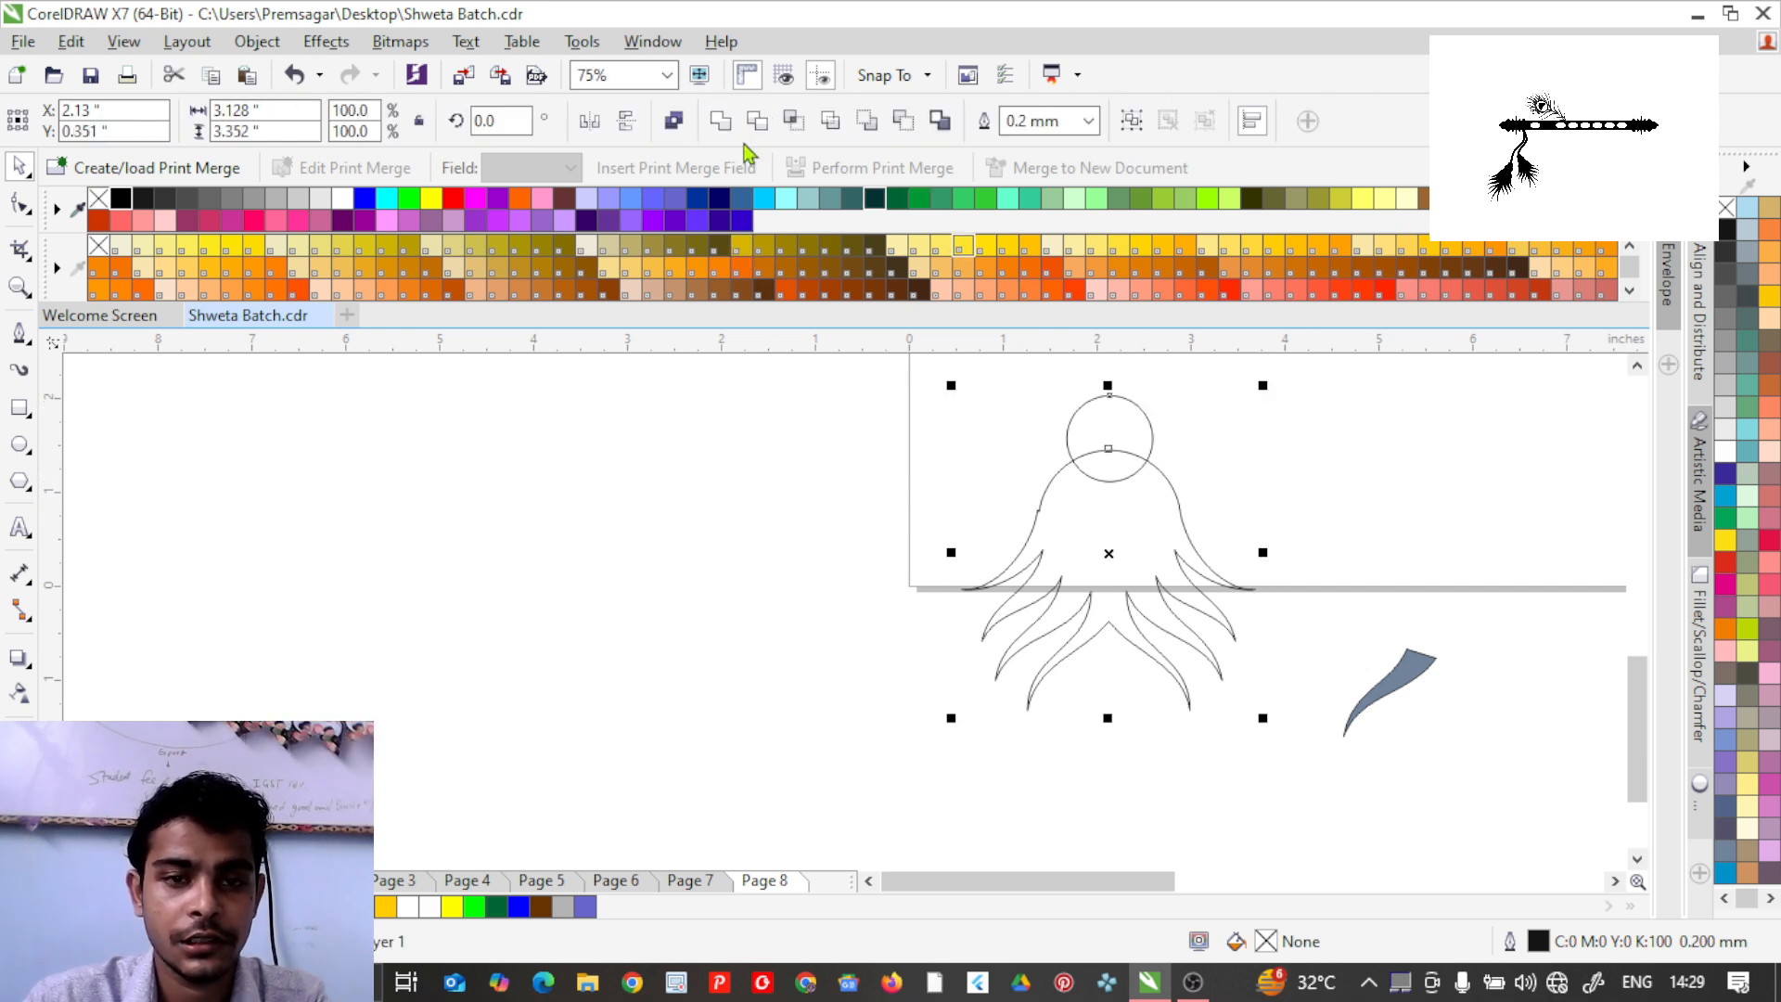
left_click(720, 120)
left_click(1111, 552)
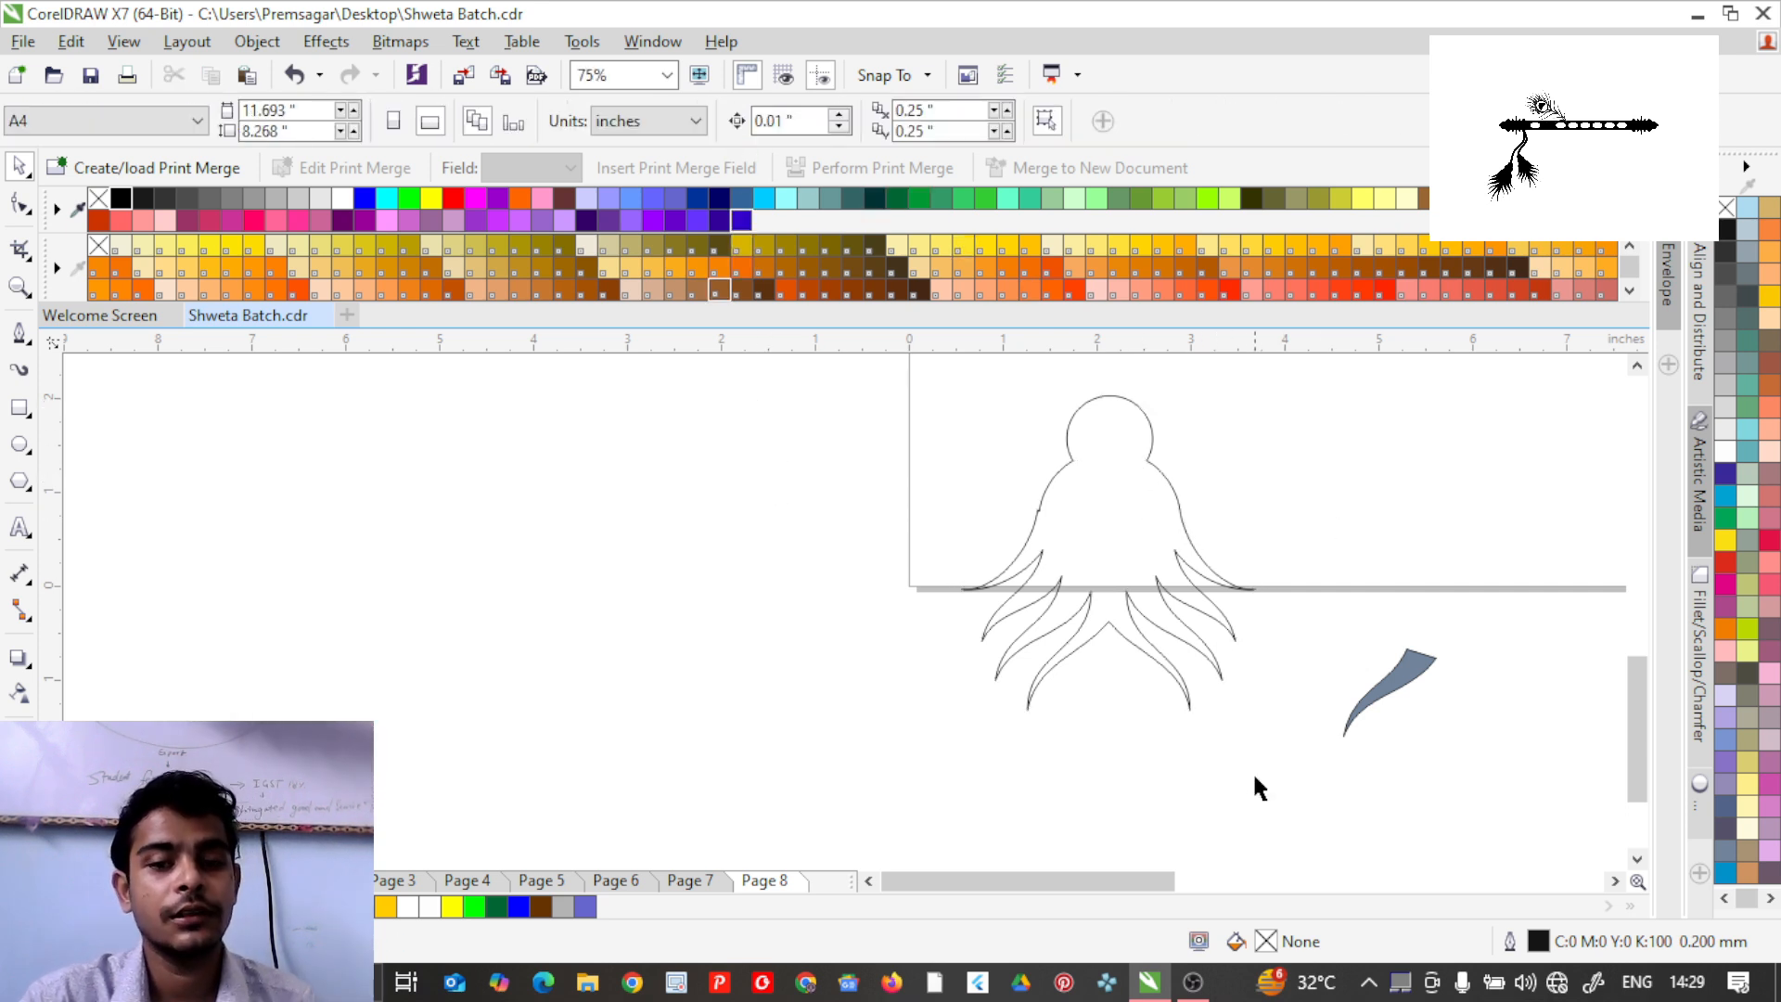
Place the filled strand in the tassel's centre gap, rotated upright by about 52° and stretched to about 0.37 by 2.15 in.
left_click(1421, 663)
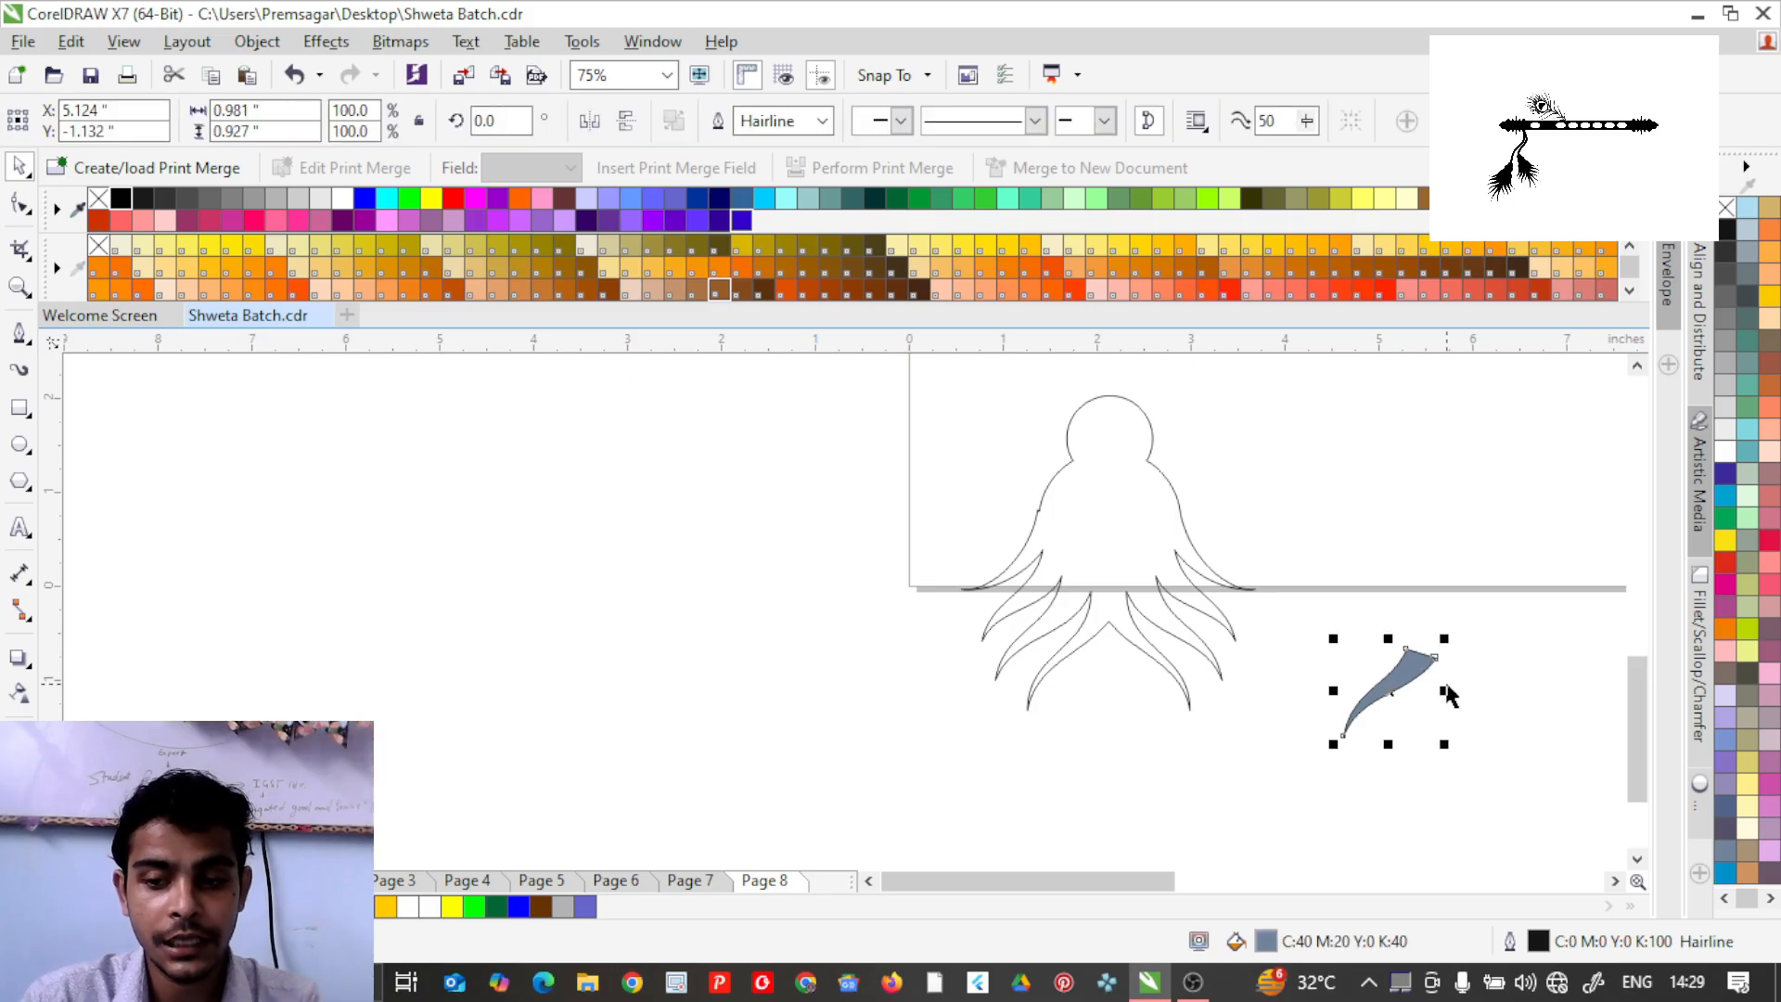
left_click_drag(1427, 665, 1153, 614)
left_click(1139, 624)
left_click_drag(1106, 601, 1130, 717)
left_click(1165, 711)
scroll(1113, 616, "up", 2)
scroll(1127, 578, "down", 2)
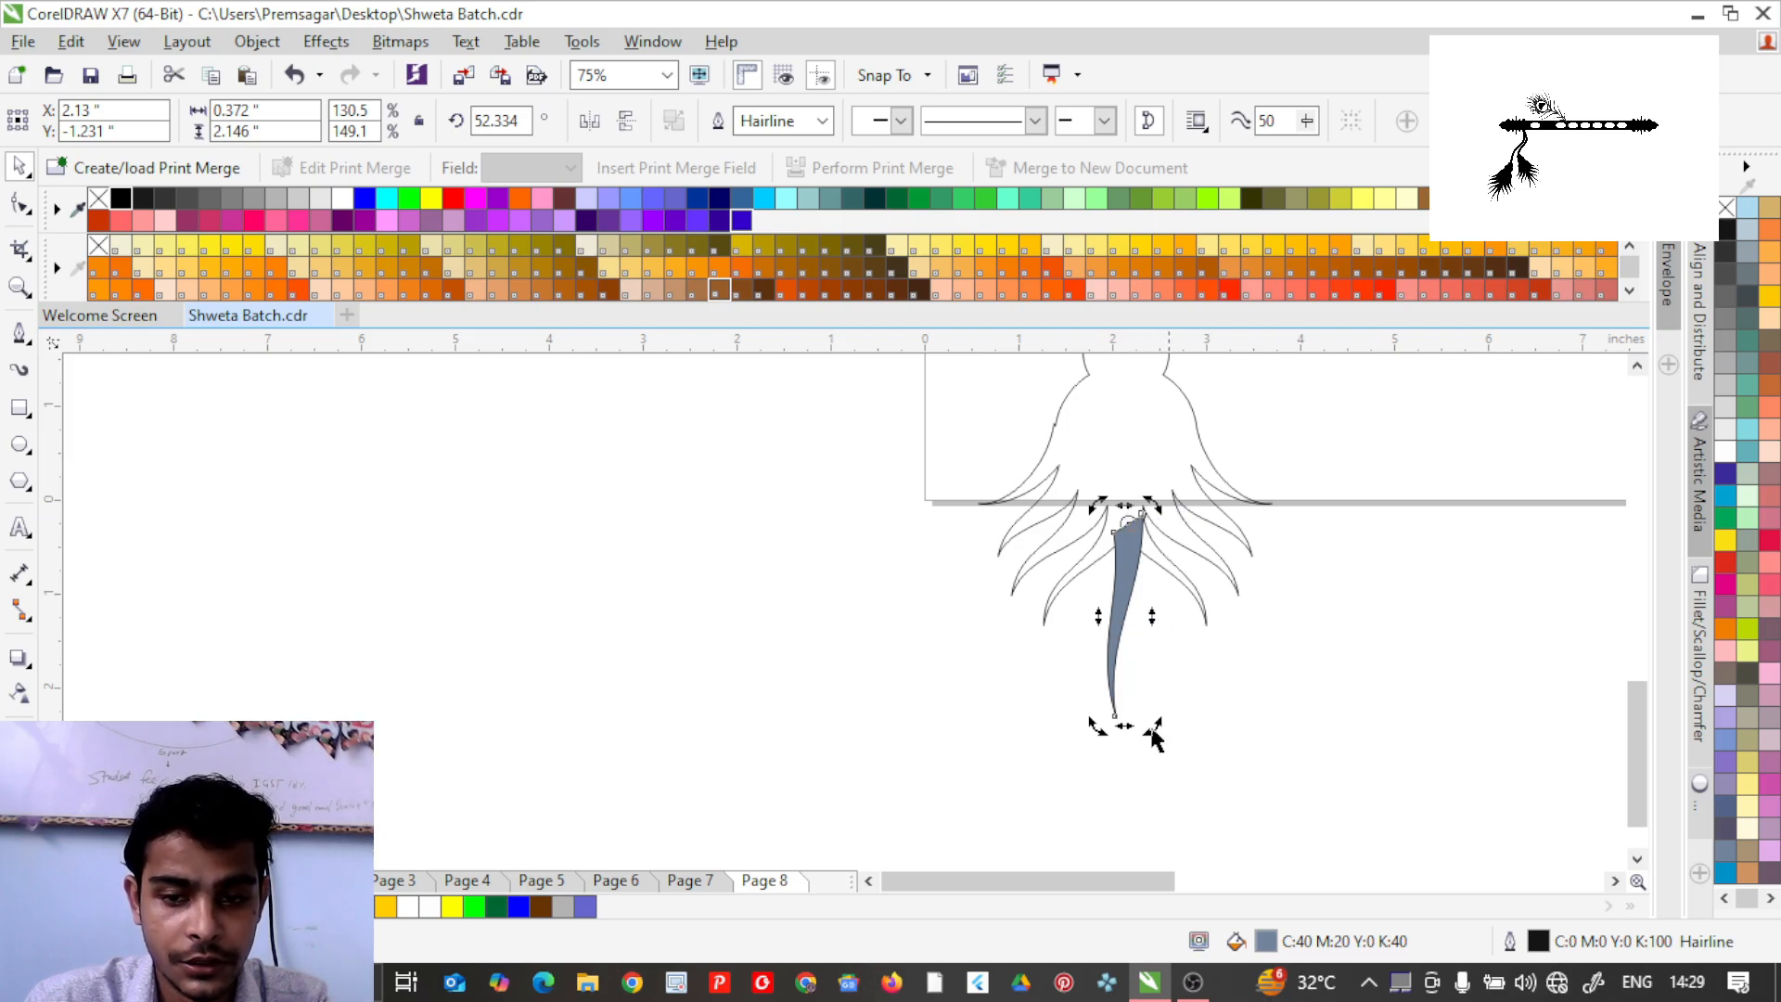
Add two tilted strand copies, about 0.6 by 1.87 in, on either side of the centre strand, flipping the left one horizontally.
left_click_drag(1152, 730, 1187, 689)
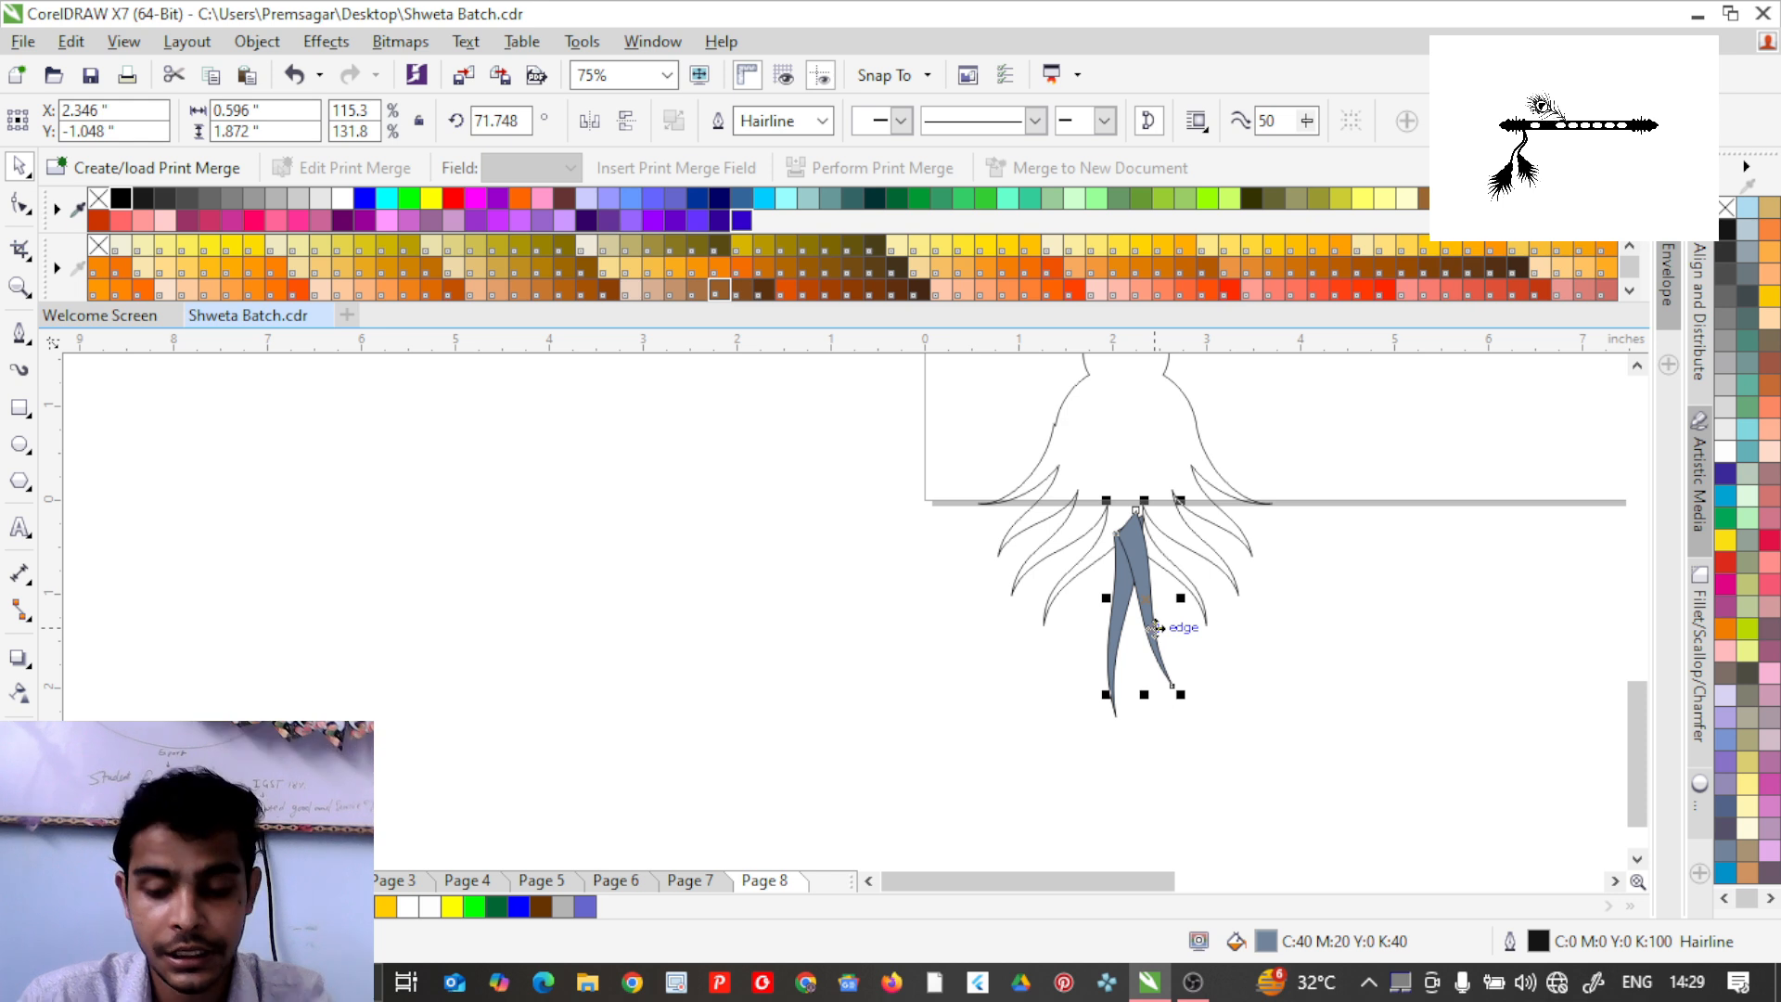
left_click(590, 122)
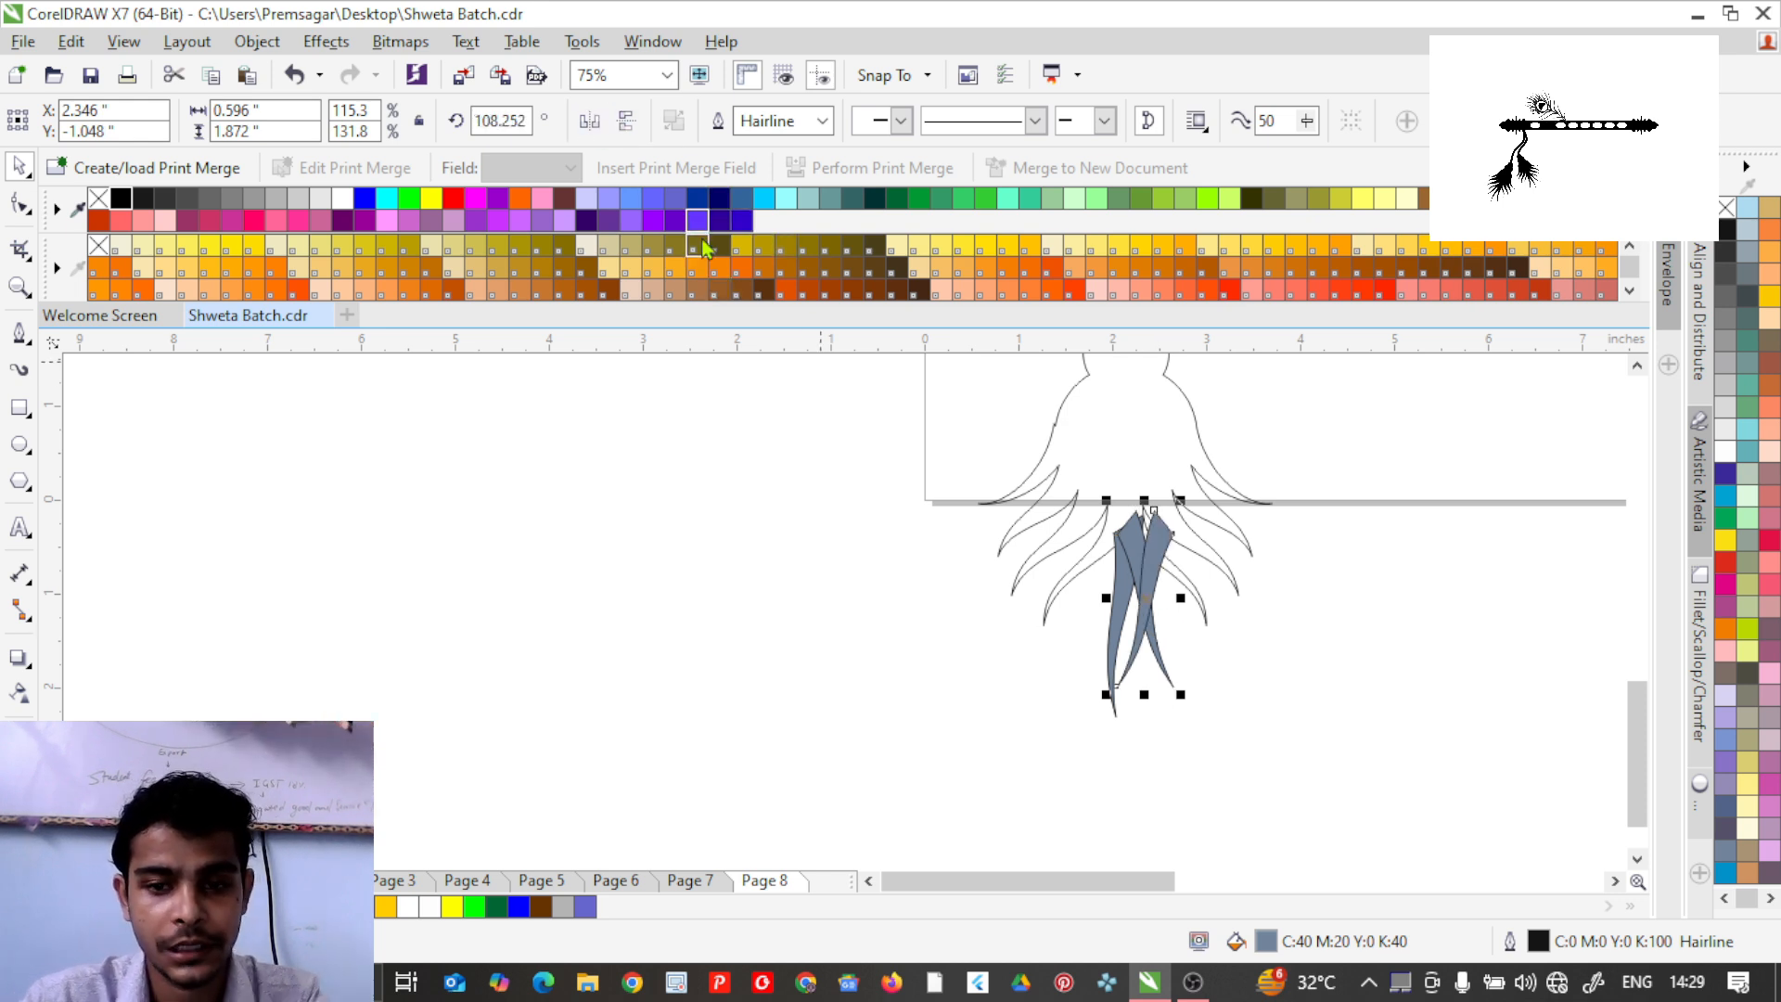
left_click_drag(1151, 564, 1109, 564)
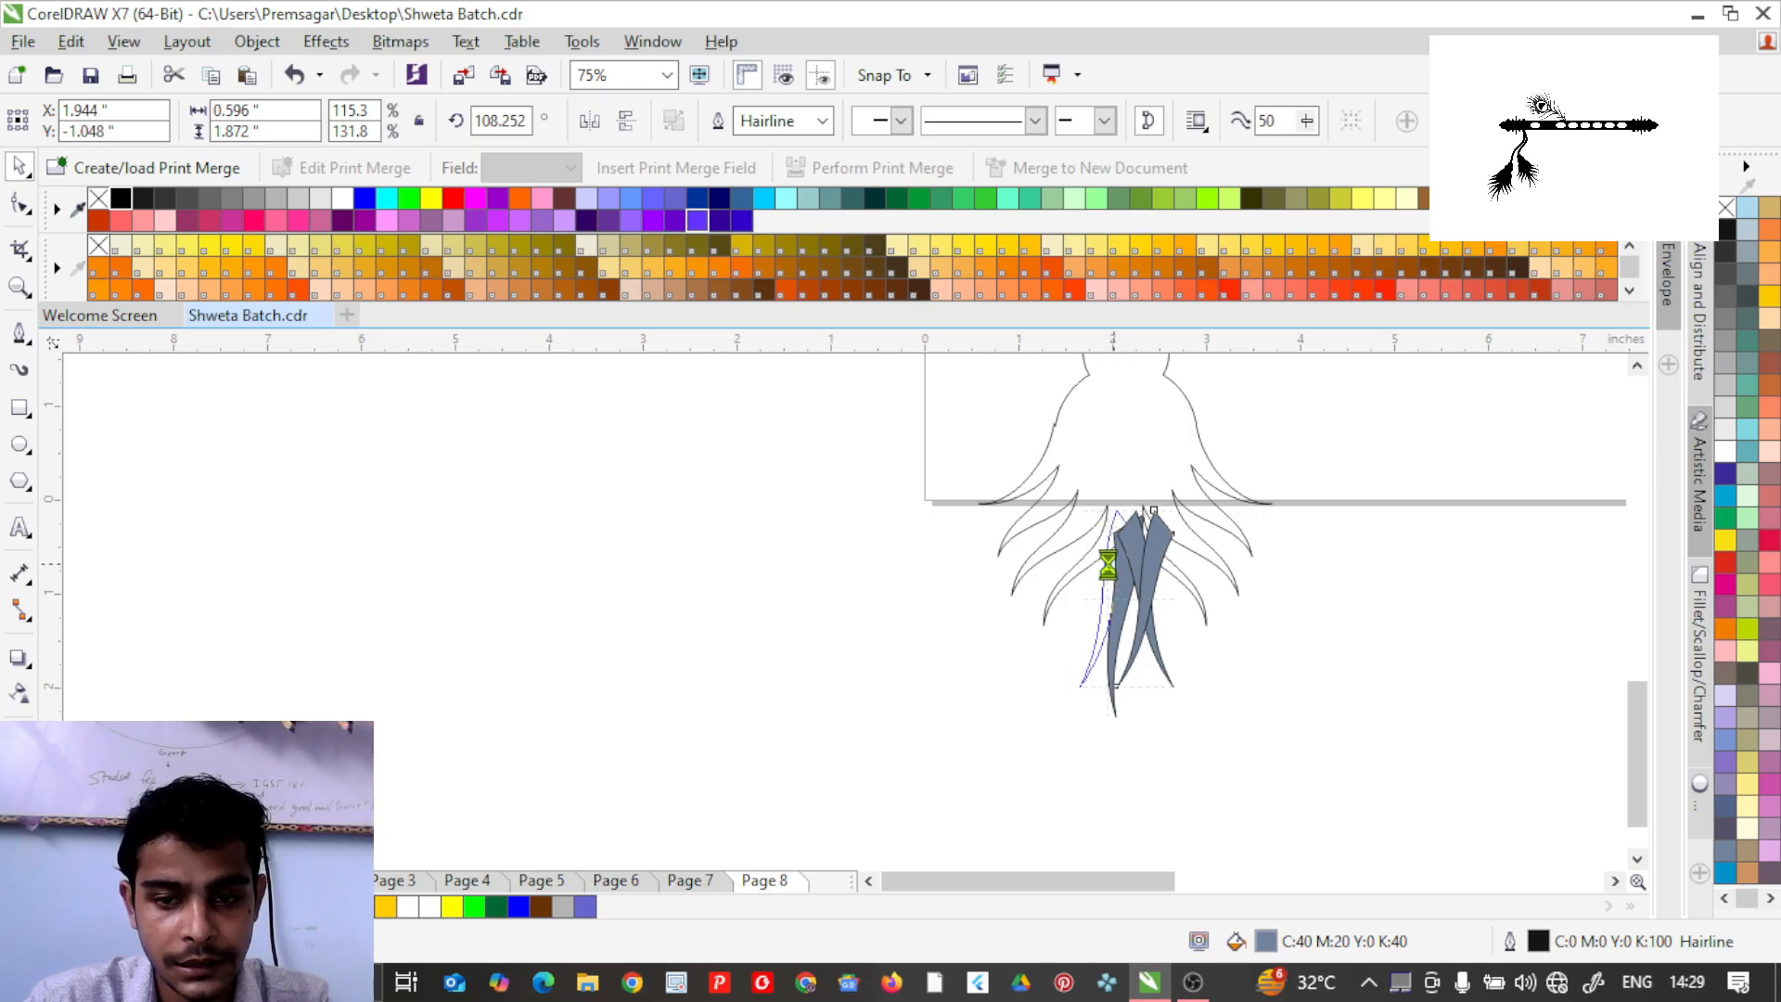
left_click(589, 121)
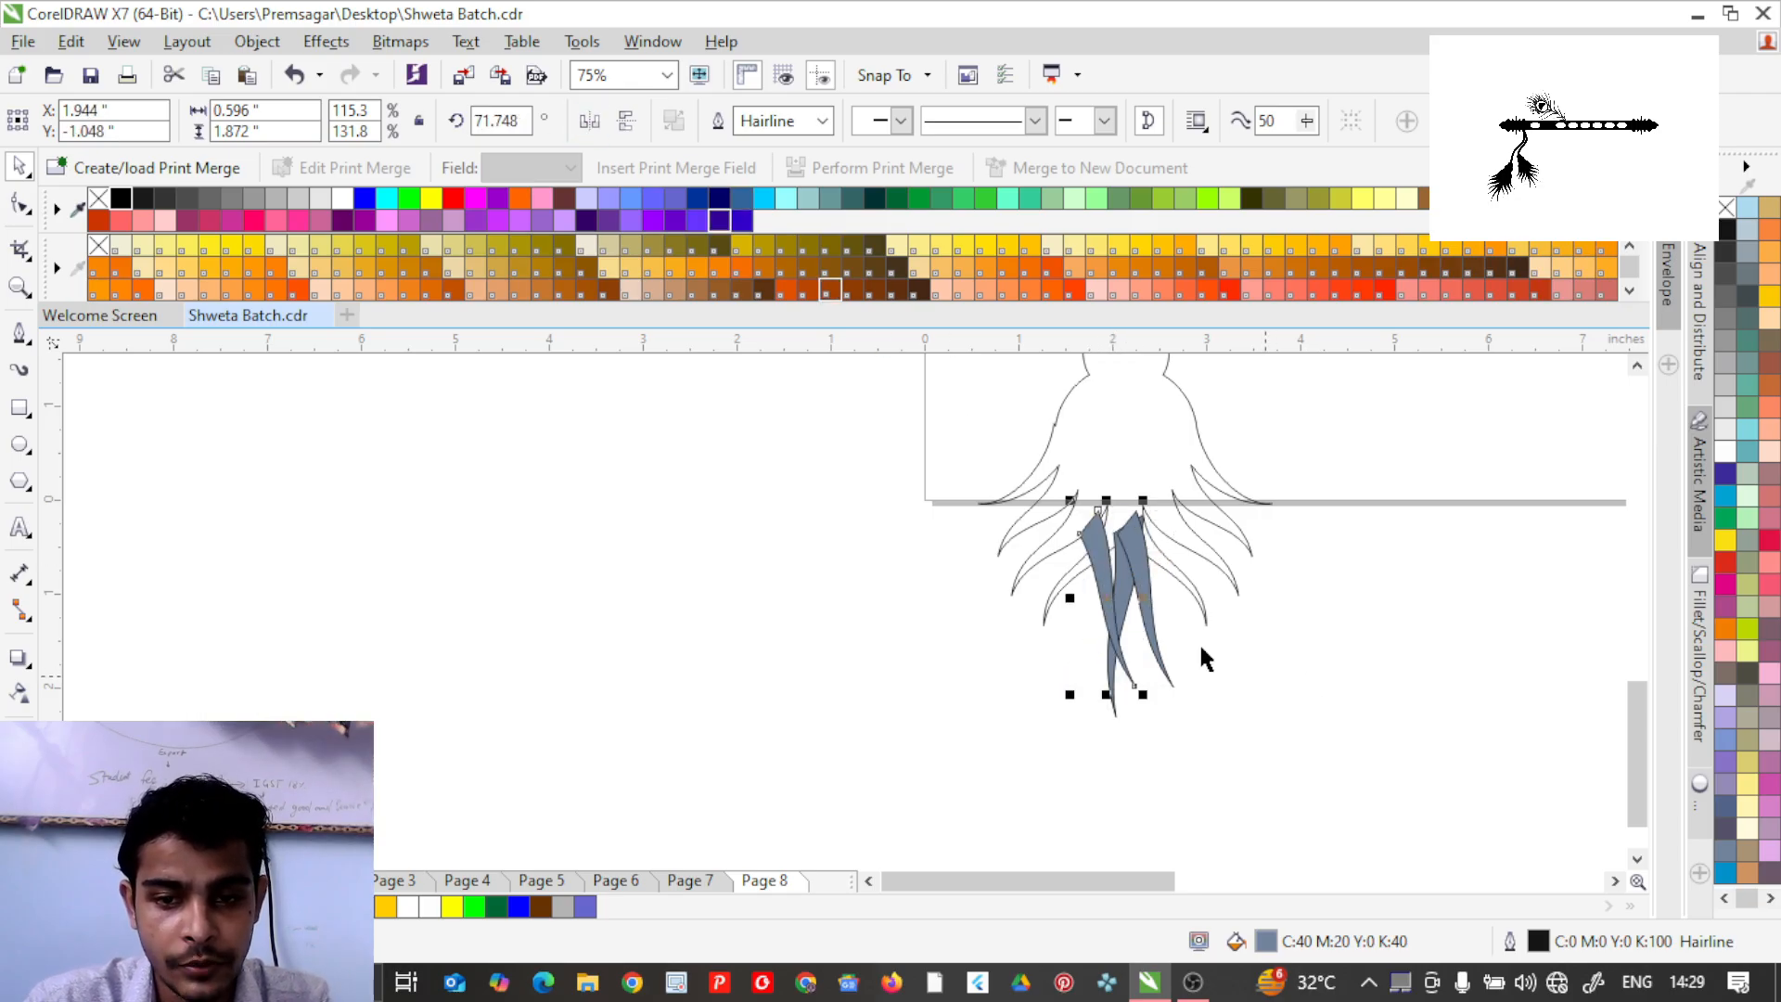
Undo the last flip of the outward-curving strand copy and shift it left to about X 1.84 in.
key("ctrl+z")
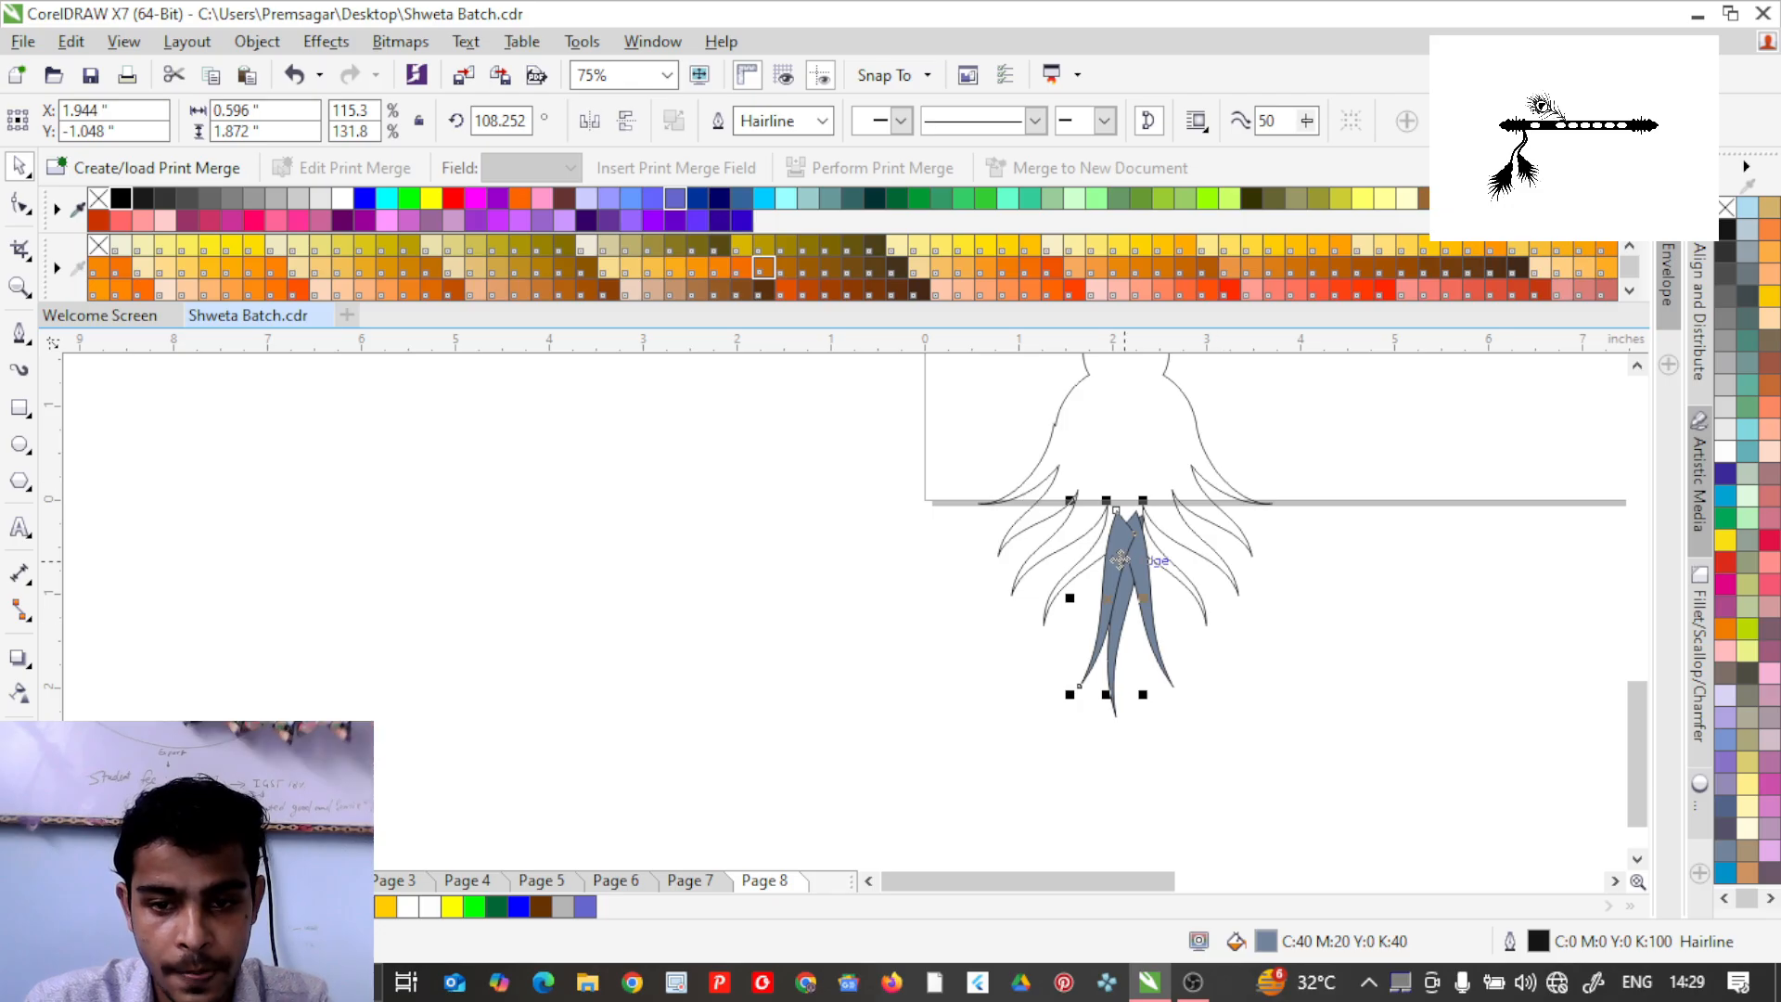
scroll(1120, 560, "up", 4)
left_click_drag(1094, 509, 1079, 497)
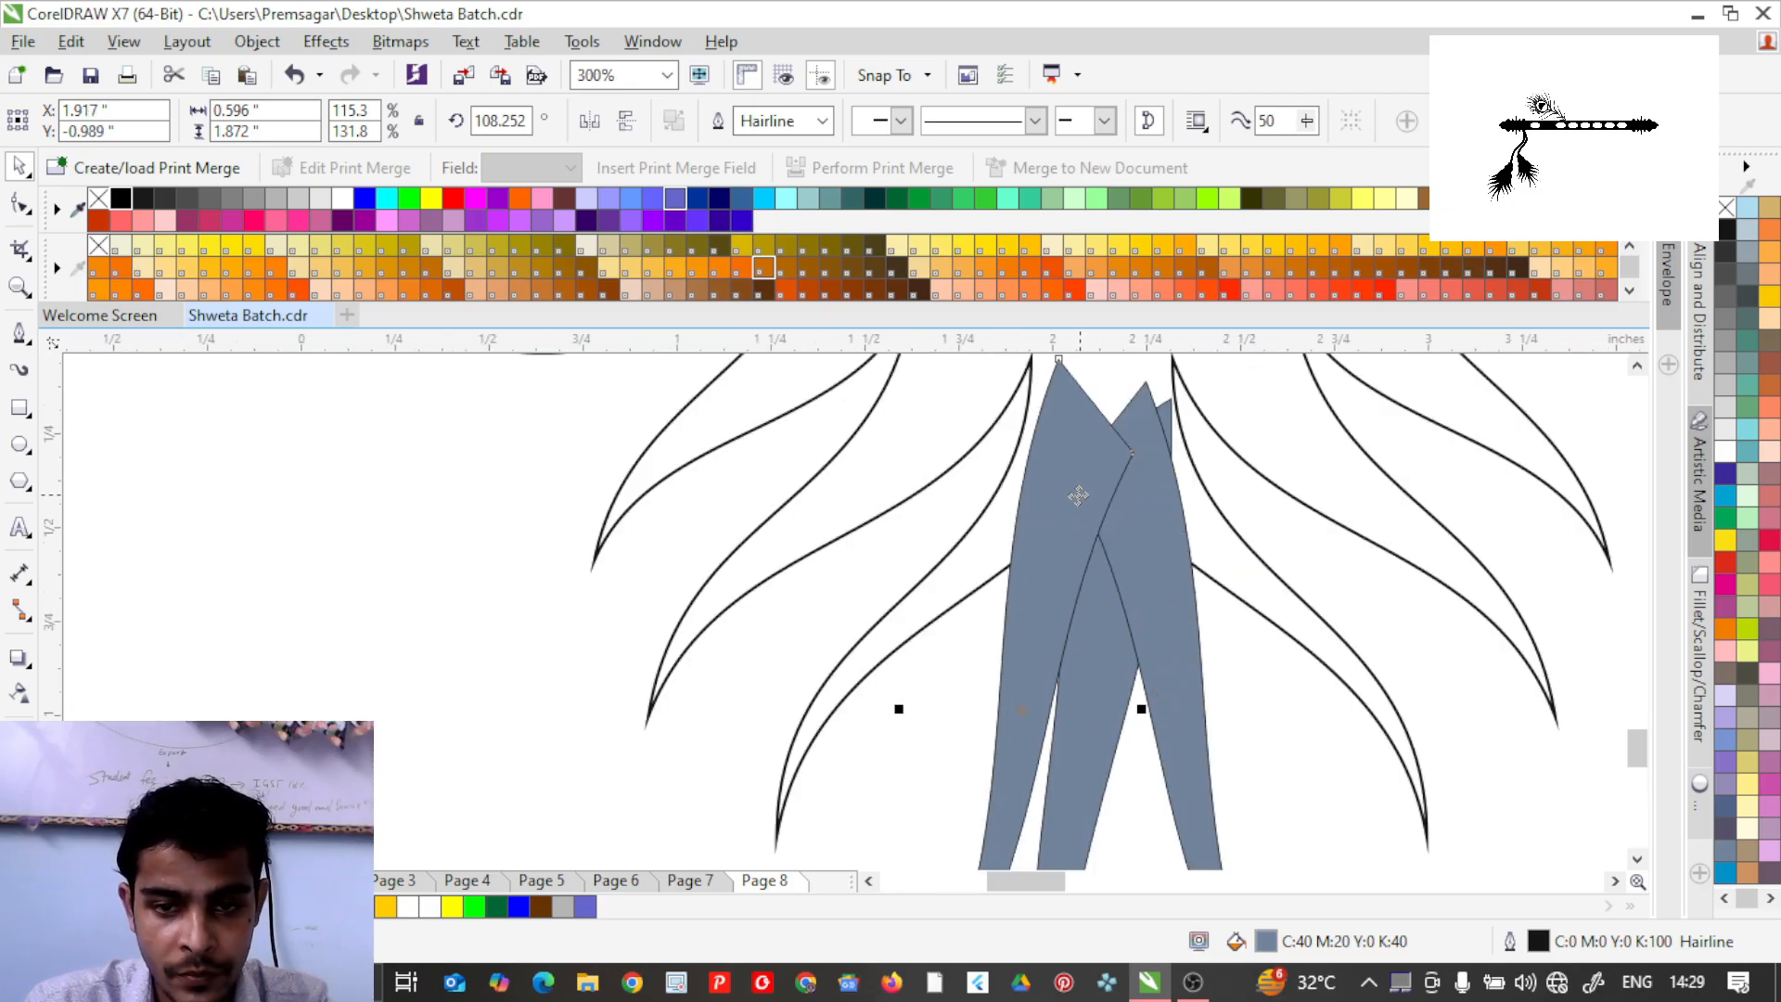
scroll(1078, 496, "down", 4)
scroll(1048, 581, "up", 2)
left_click_drag(1043, 631, 1029, 632)
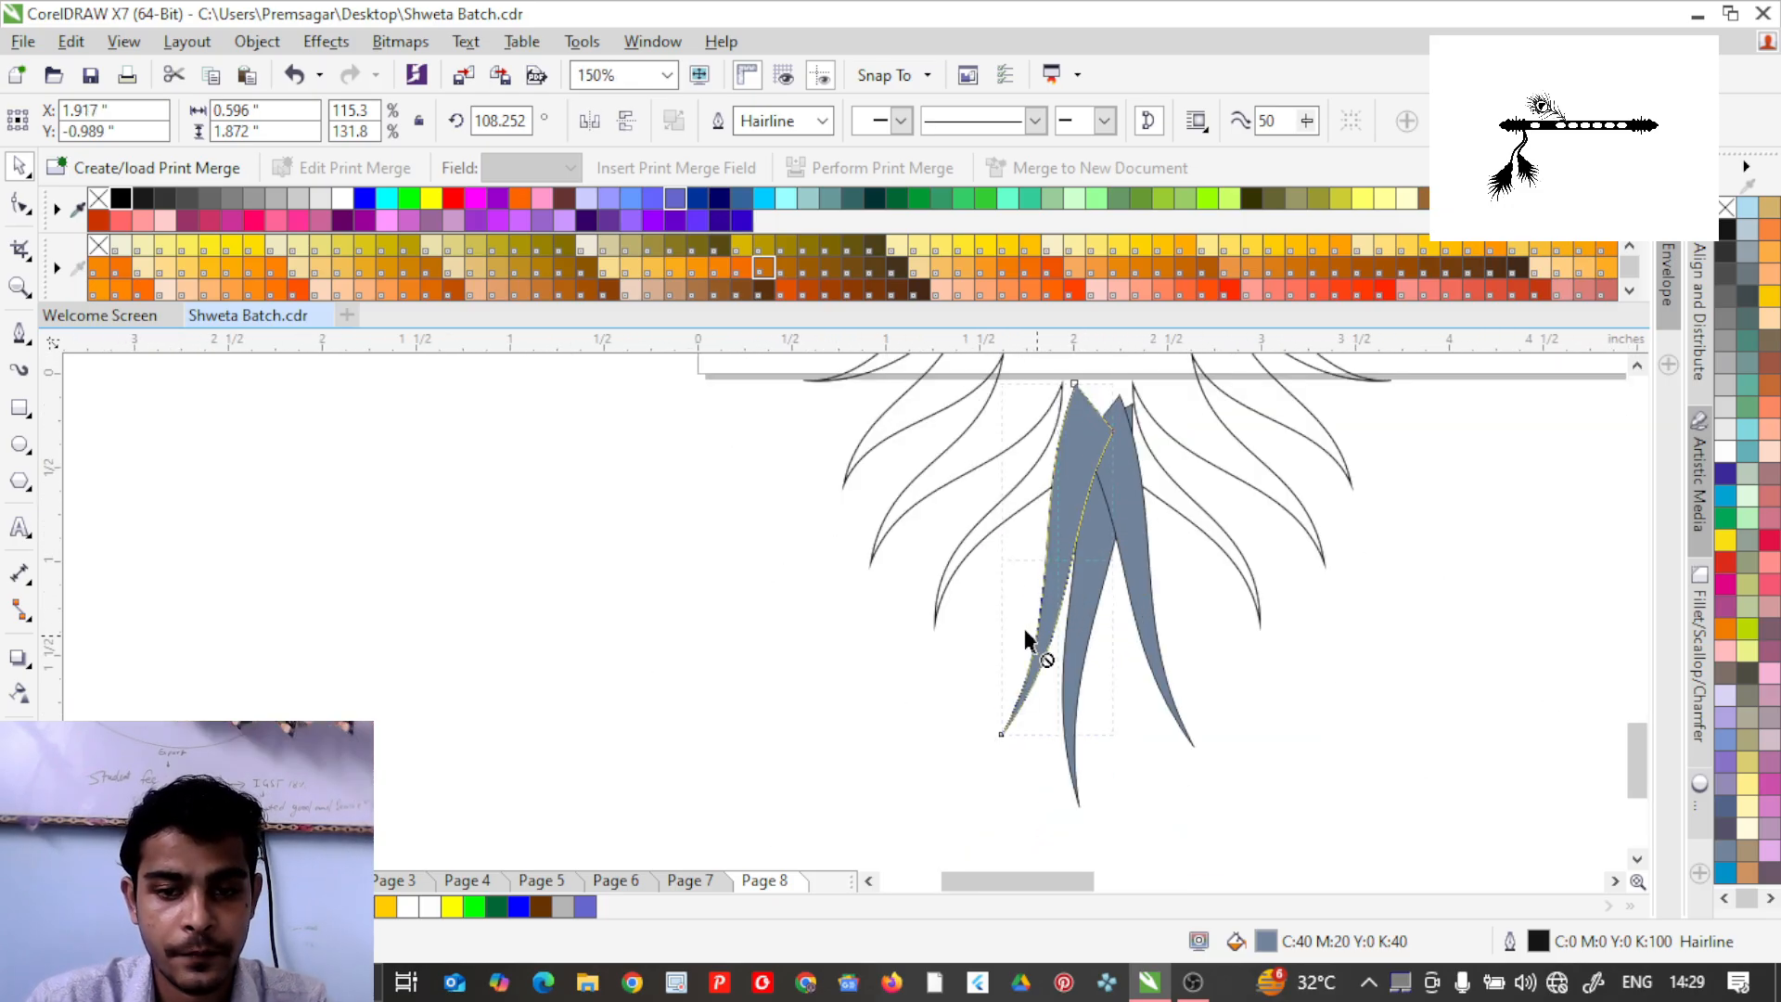
Rotate the left strand copy to 98° so it flares outward, and reposition its upper end against the centre strand.
left_click(1061, 557)
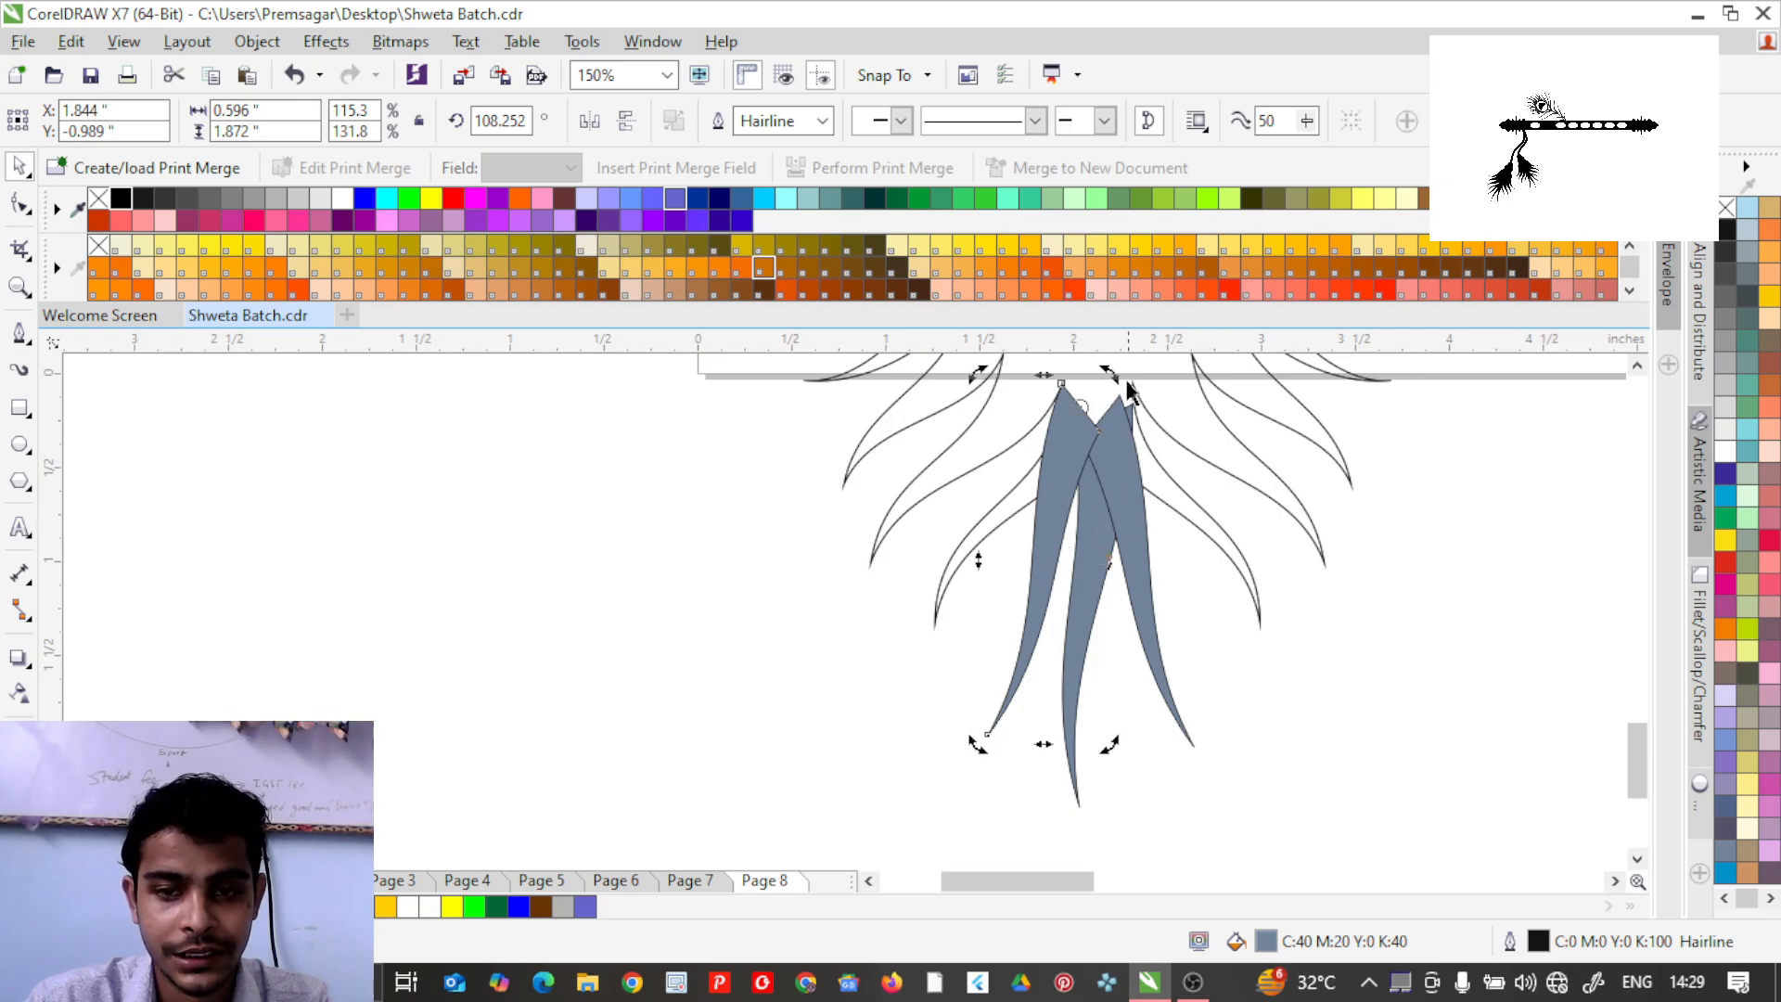
left_click_drag(1130, 390, 1160, 397)
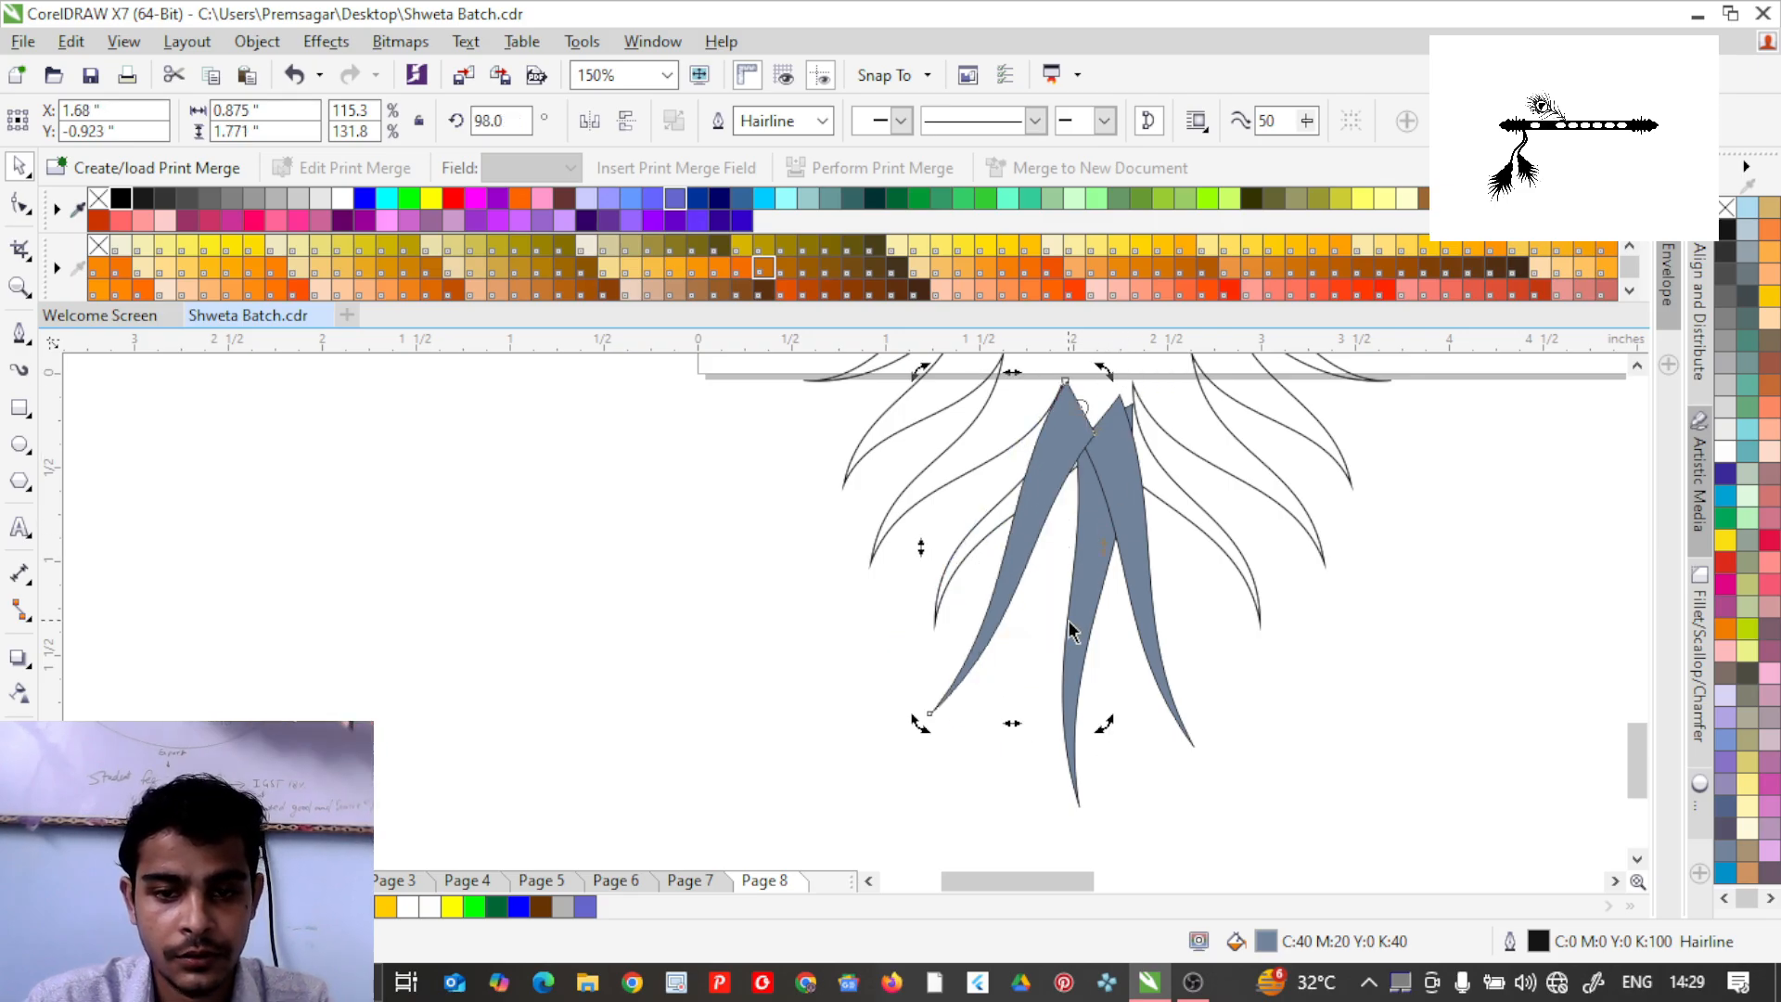
left_click(1044, 494)
left_click_drag(1039, 468, 1064, 486)
scroll(1252, 719, "down", 1)
left_click(1253, 719)
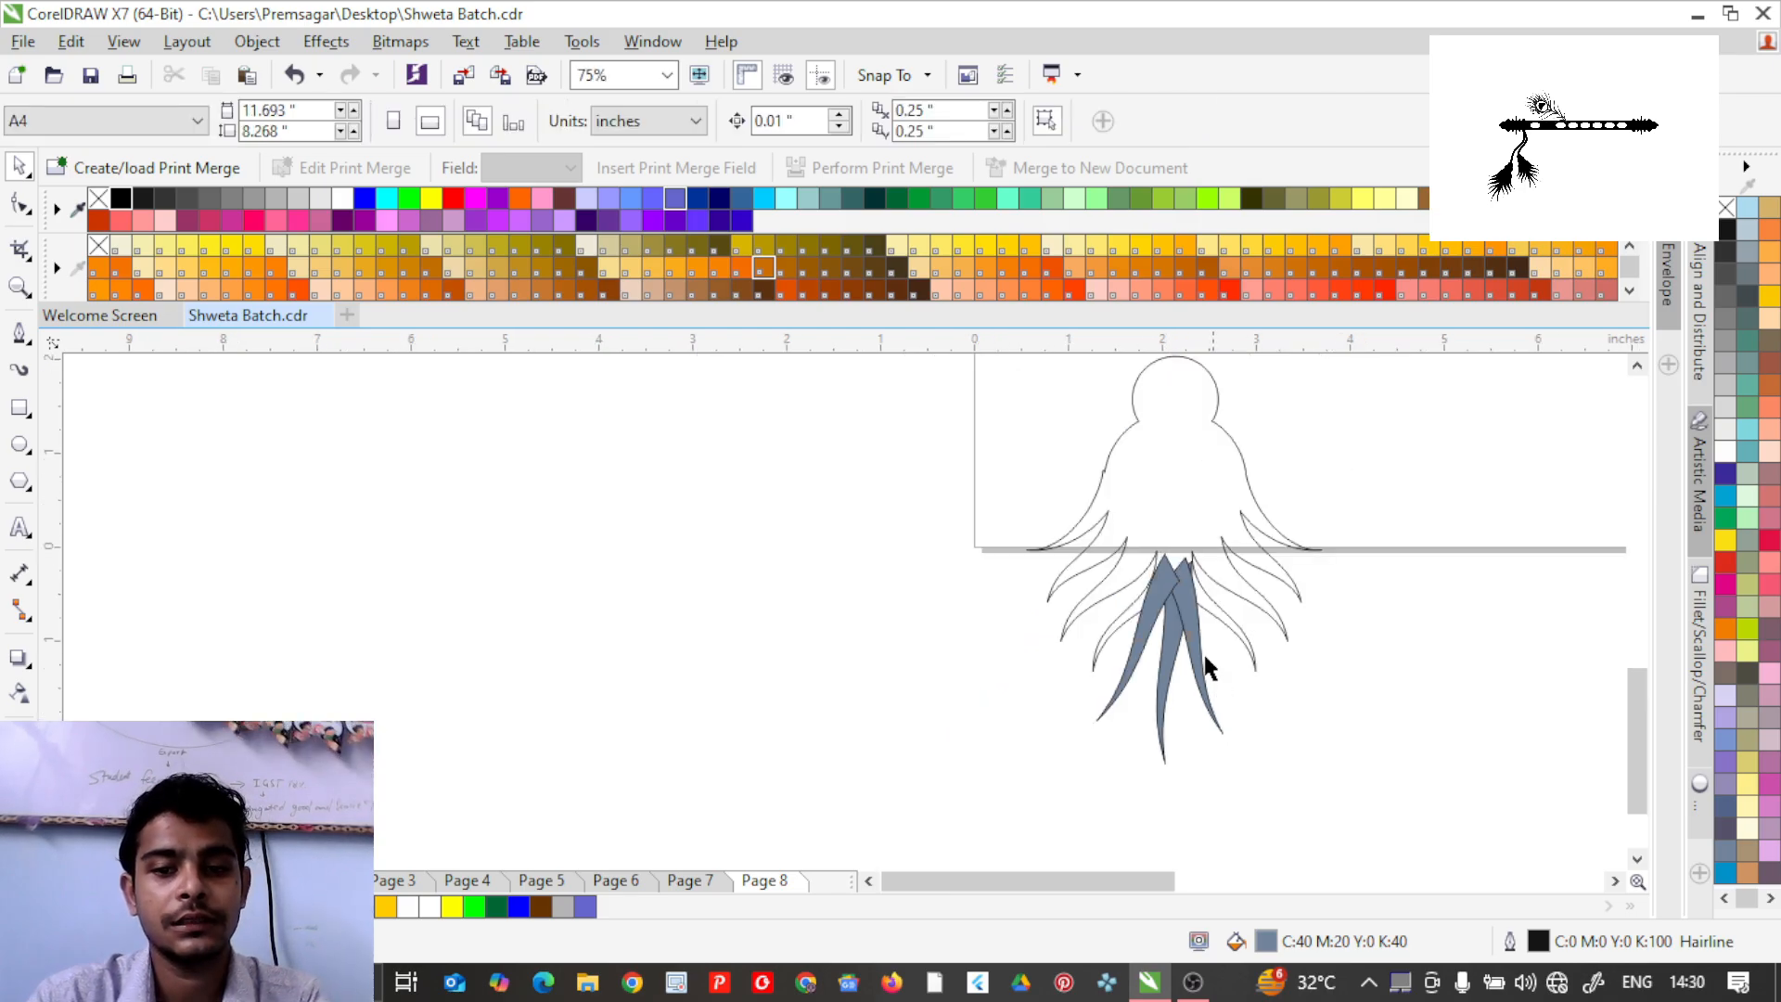
Weld the three filled centre strands into one shape.
scroll(1202, 651, "up", 1)
left_click(1176, 610)
left_click(1144, 648, "shift")
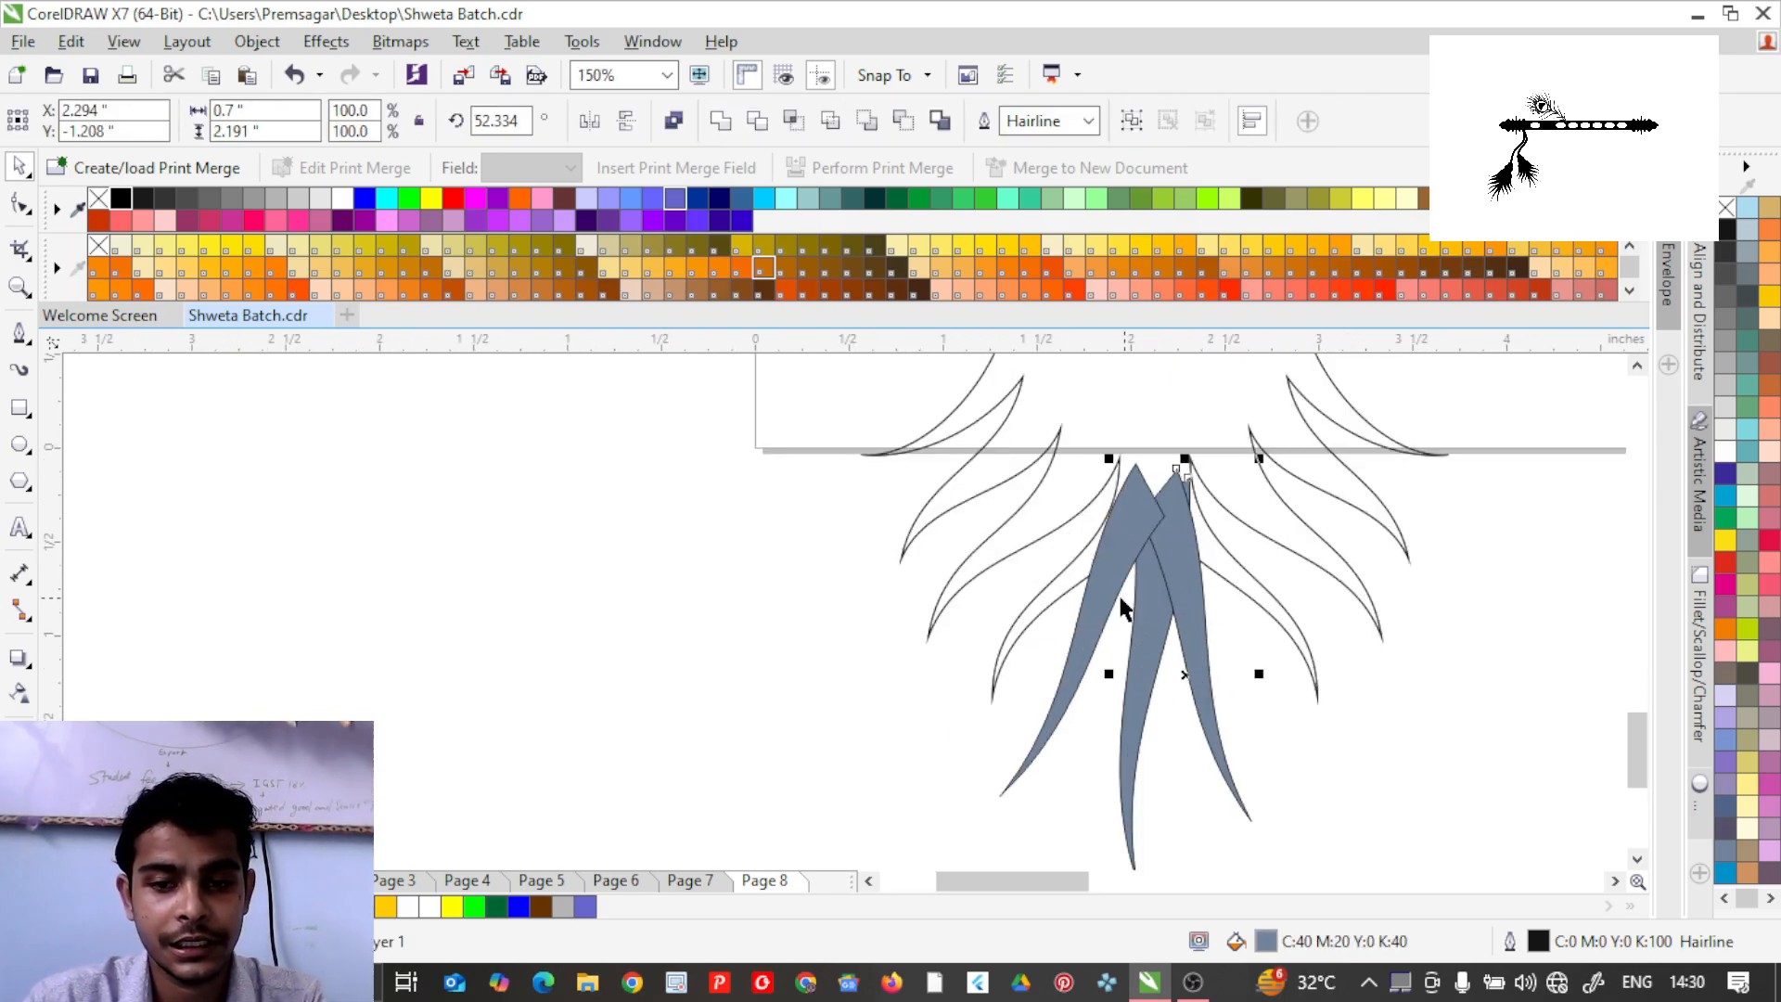
left_click(1105, 592, "shift")
left_click(722, 120)
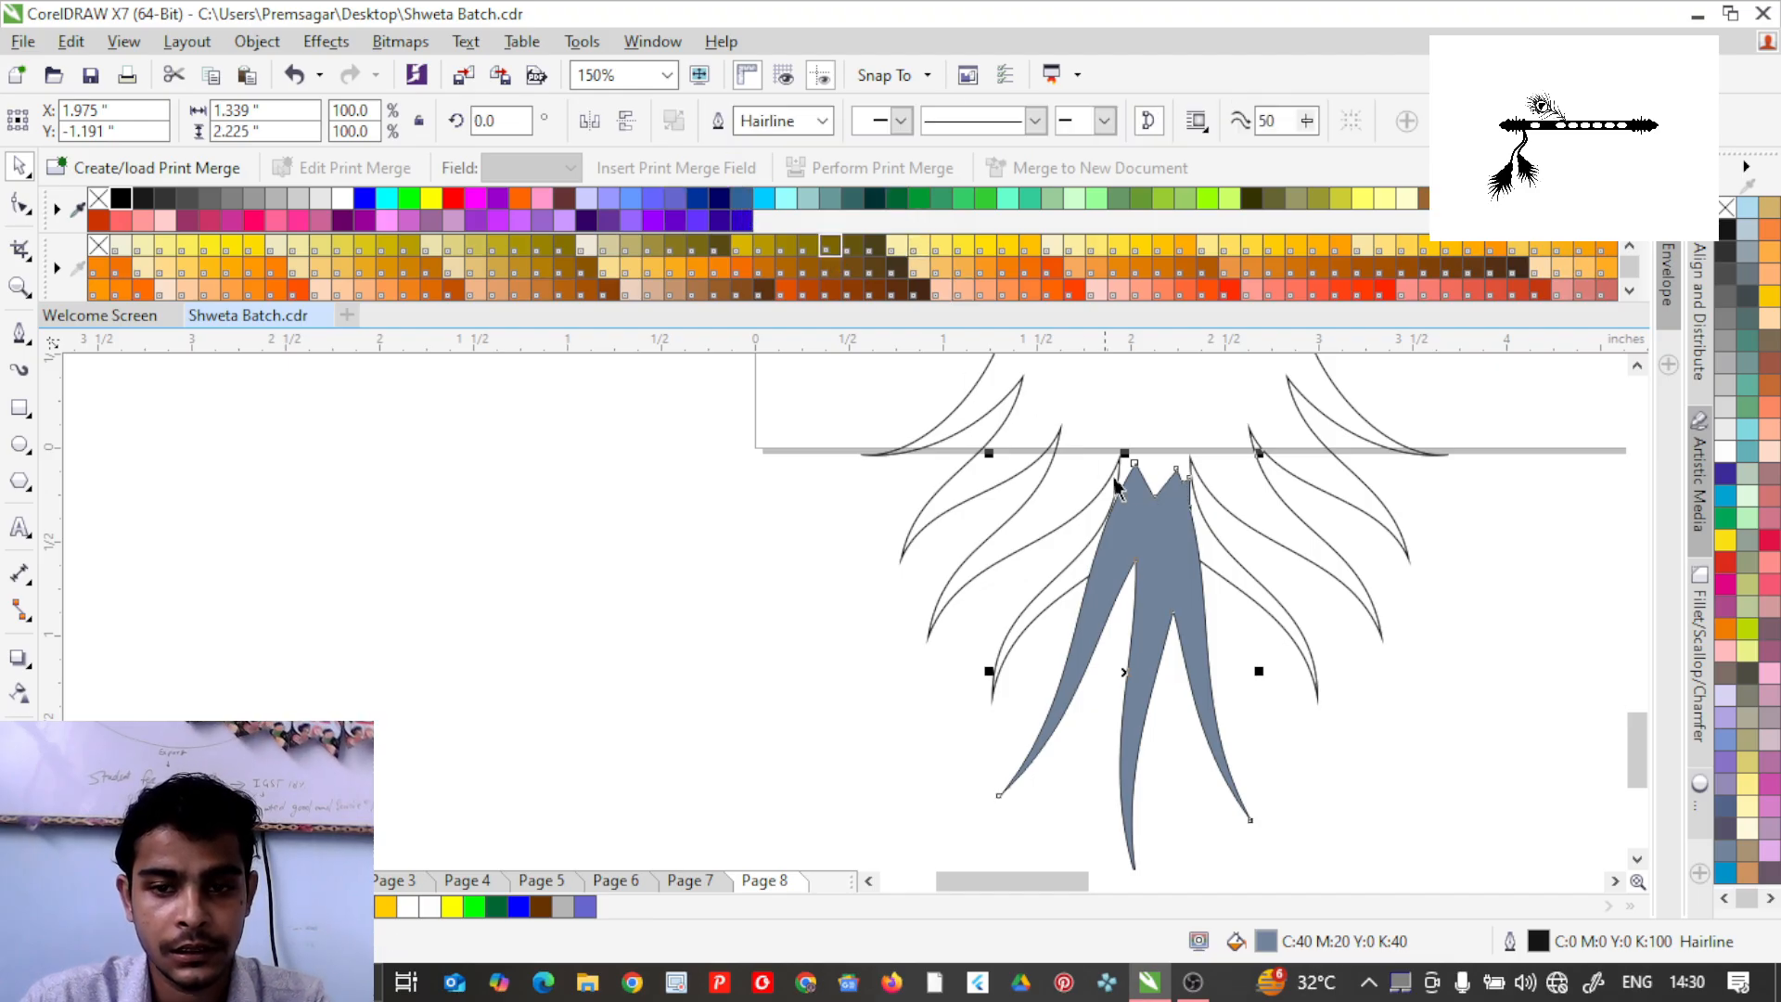
Weld the filled three-strand shape into the tassel outline.
left_click(1315, 699)
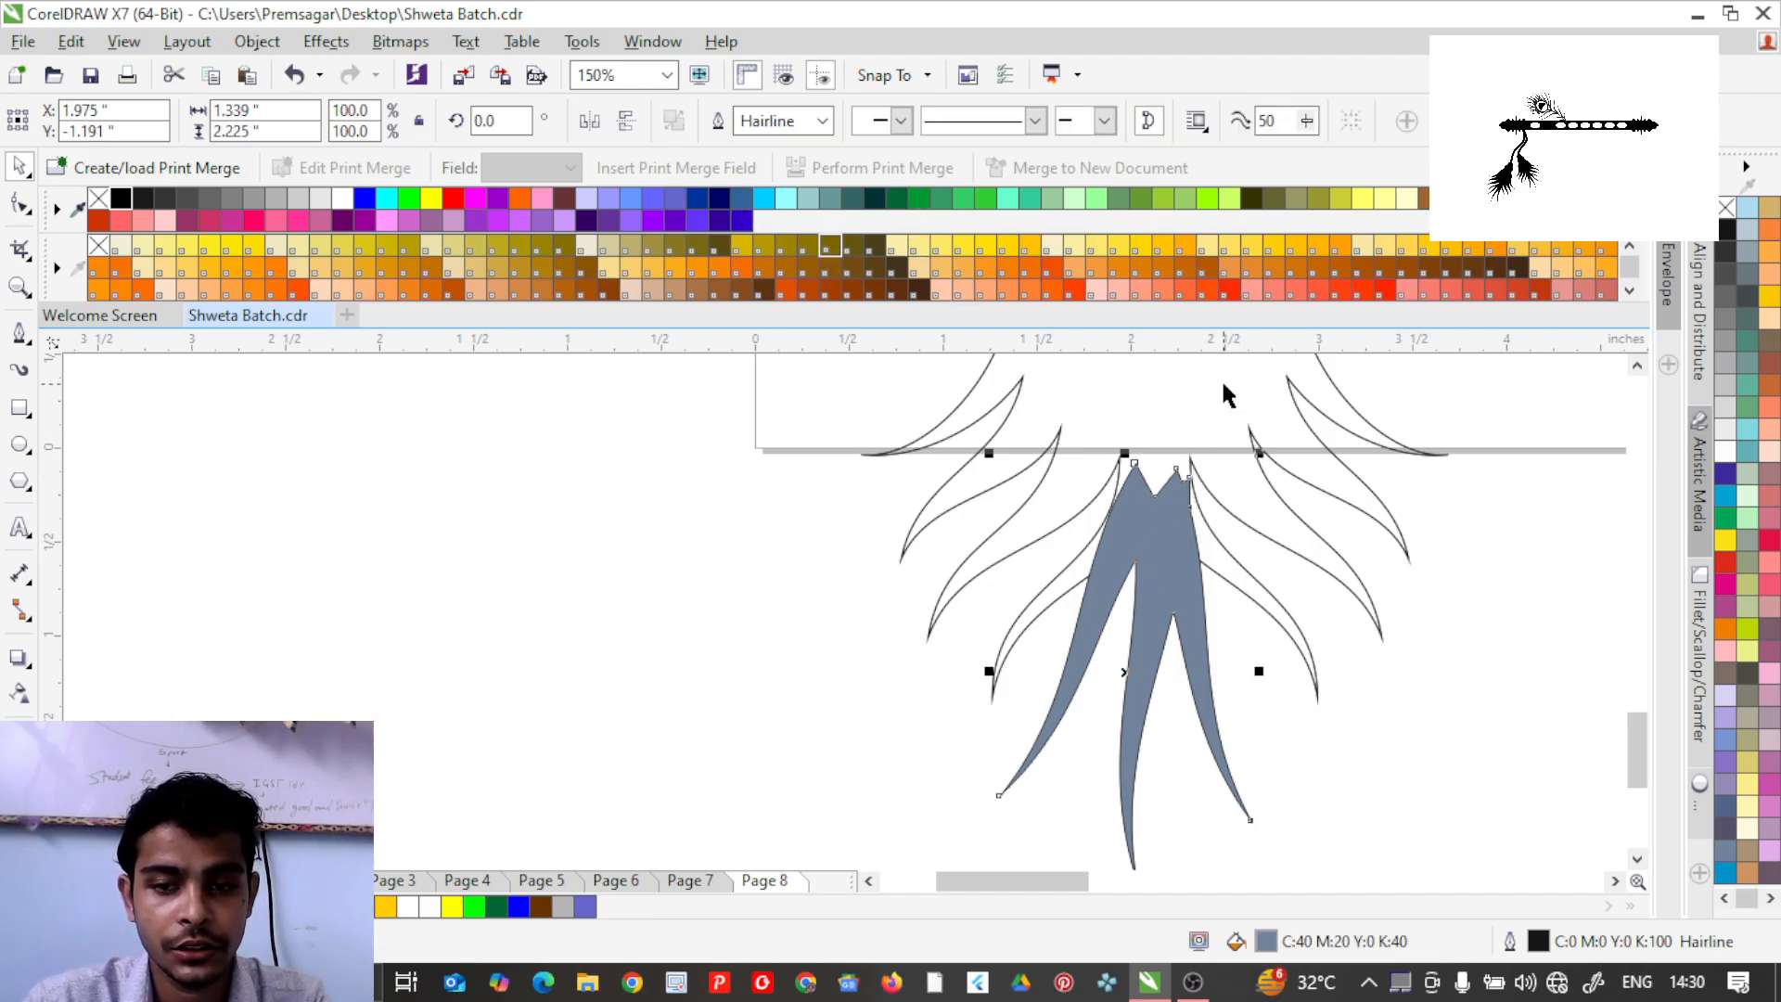
left_click(730, 129)
left_click(741, 617)
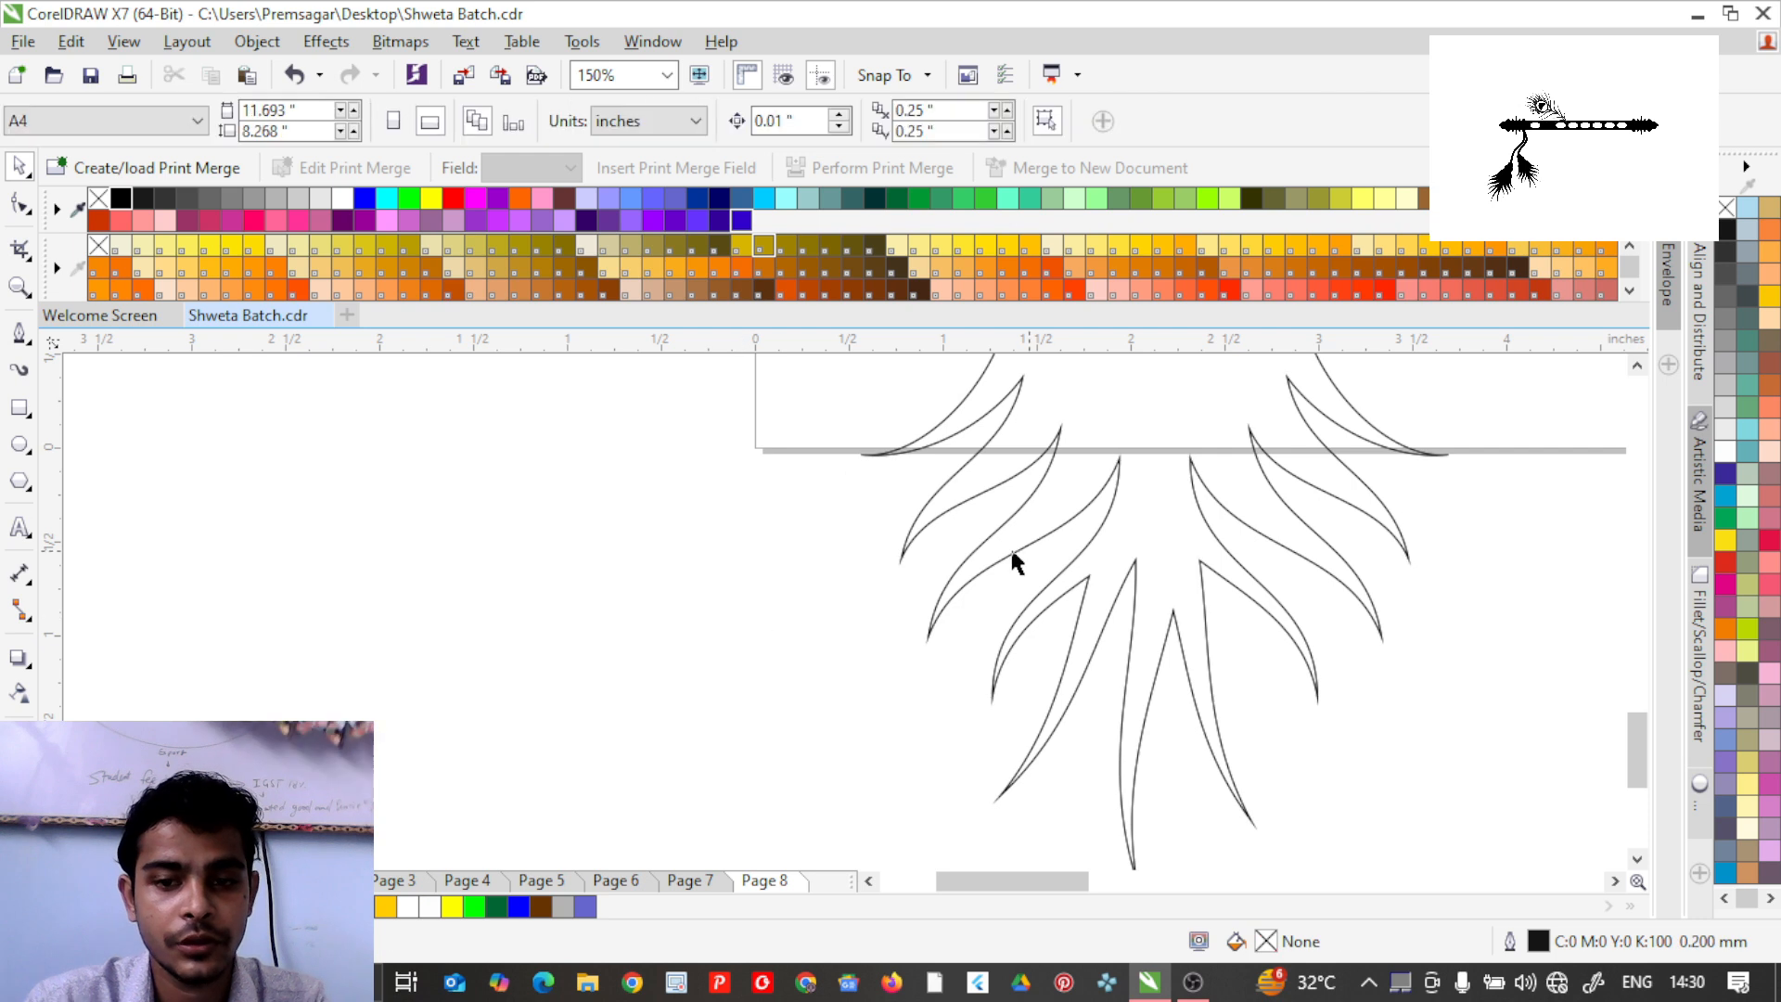
Fill the complete tassel silhouette with black.
scroll(1010, 547, "down", 2)
scroll(1048, 503, "up", 1)
left_click(1011, 360)
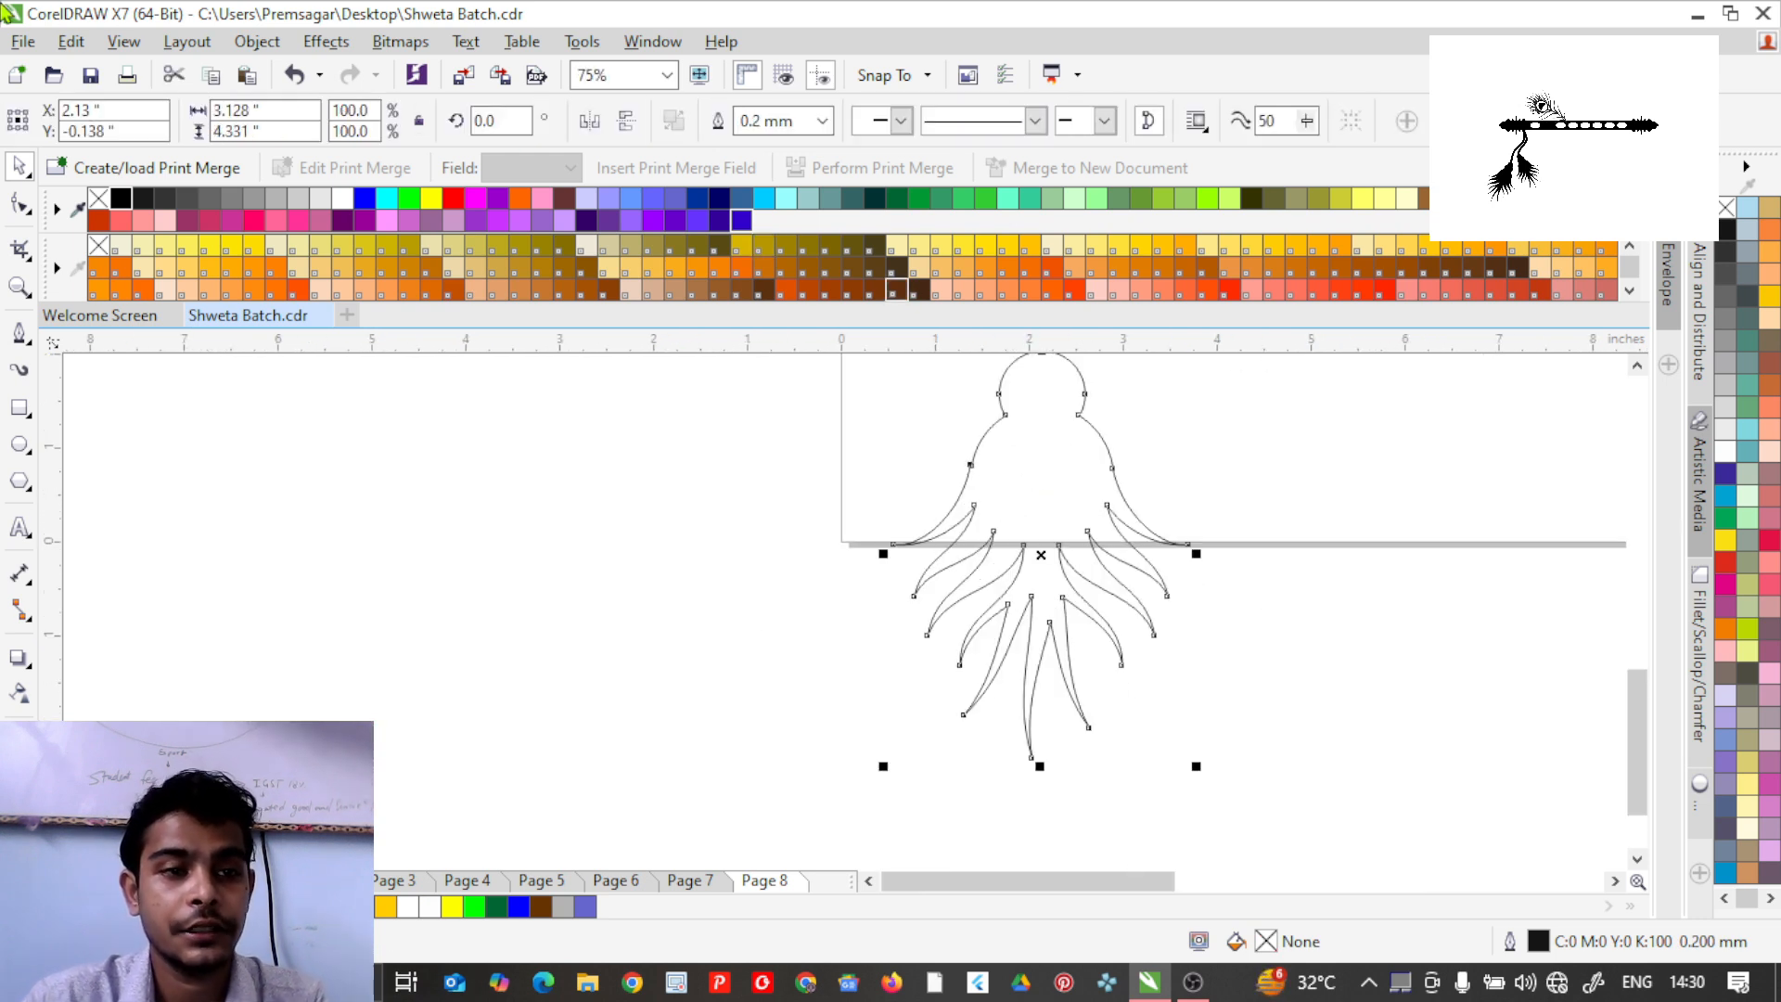
left_click(122, 198)
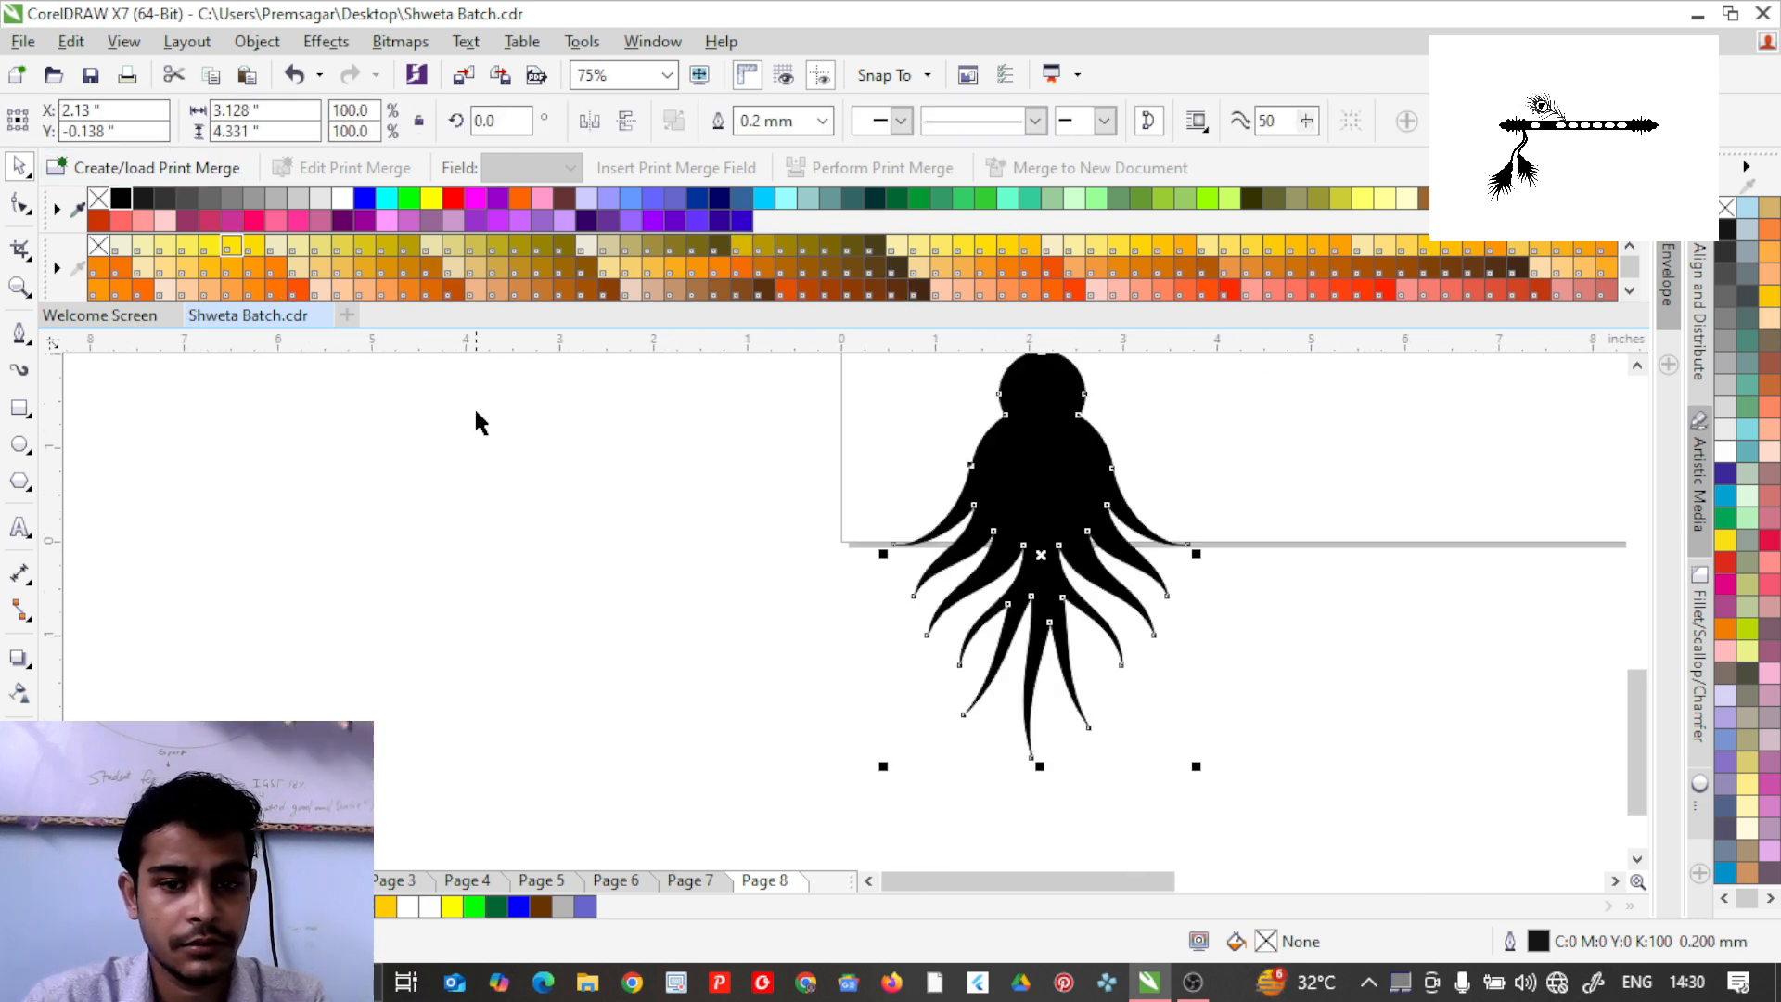
left_click(717, 660)
Draw a circle about 0.58 in across, centred on the top edge of the tassel's head.
scroll(719, 665, "down", 2)
scroll(807, 645, "down", 2)
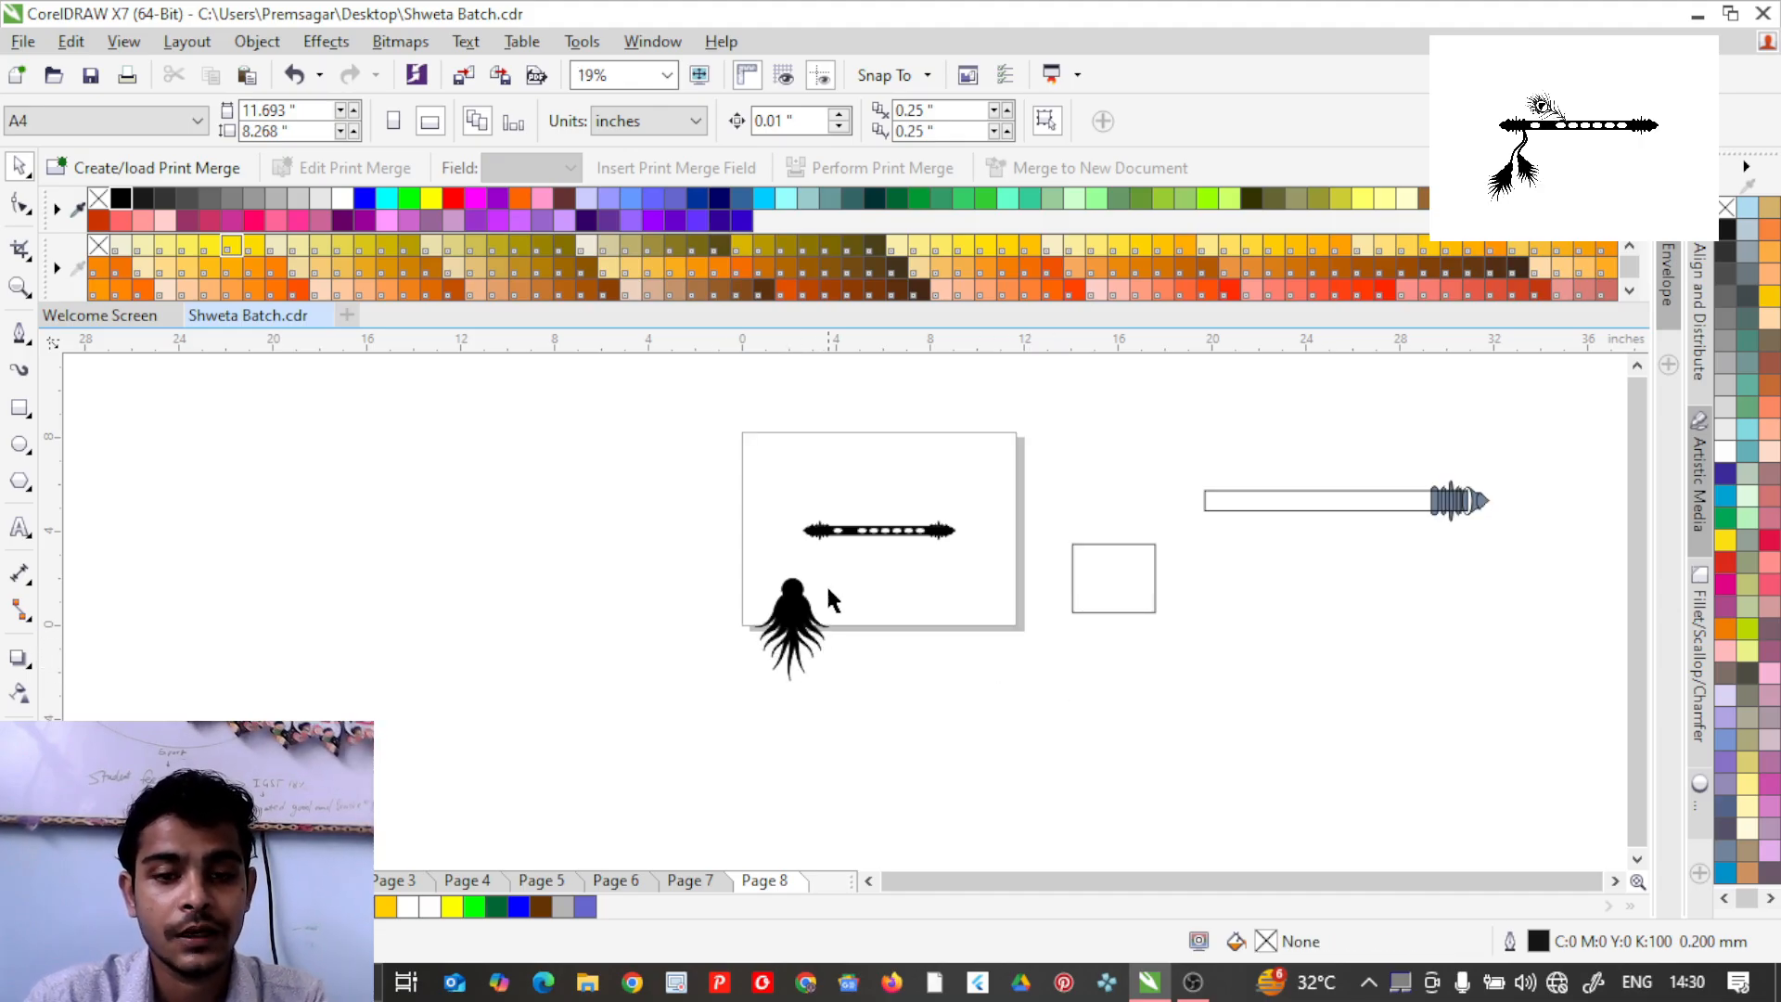
scroll(829, 590, "up", 1)
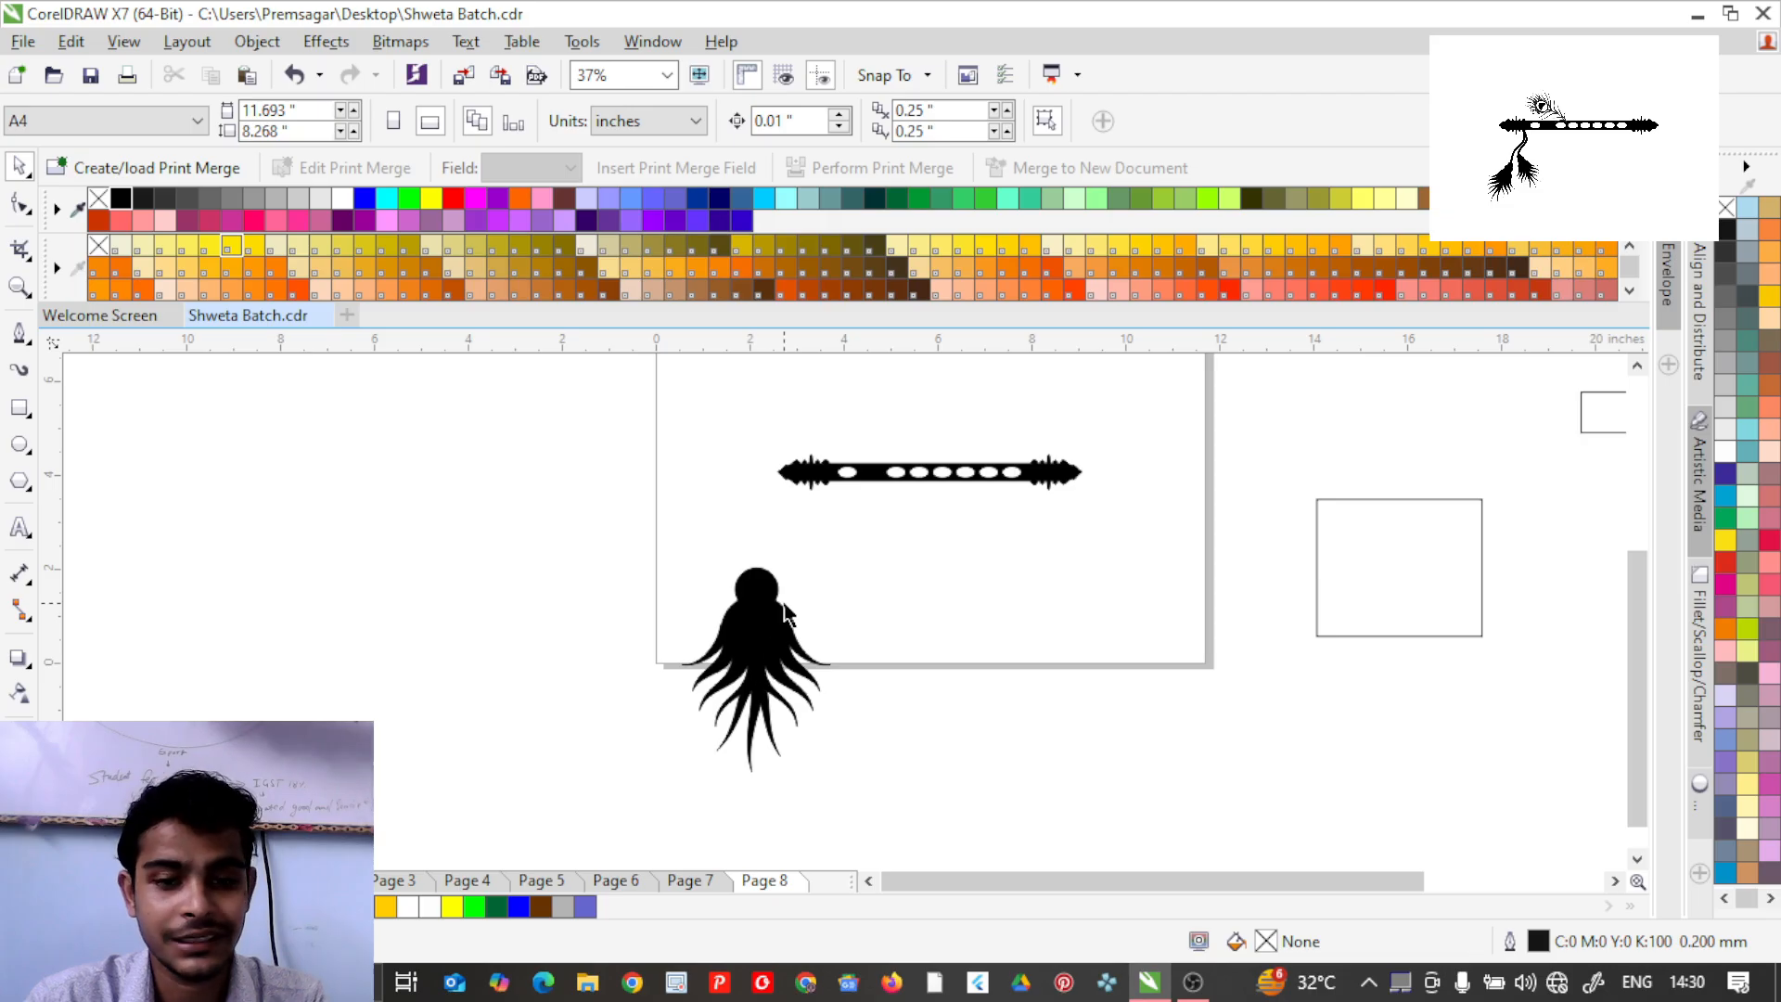
scroll(784, 613, "up", 1)
left_click(20, 447)
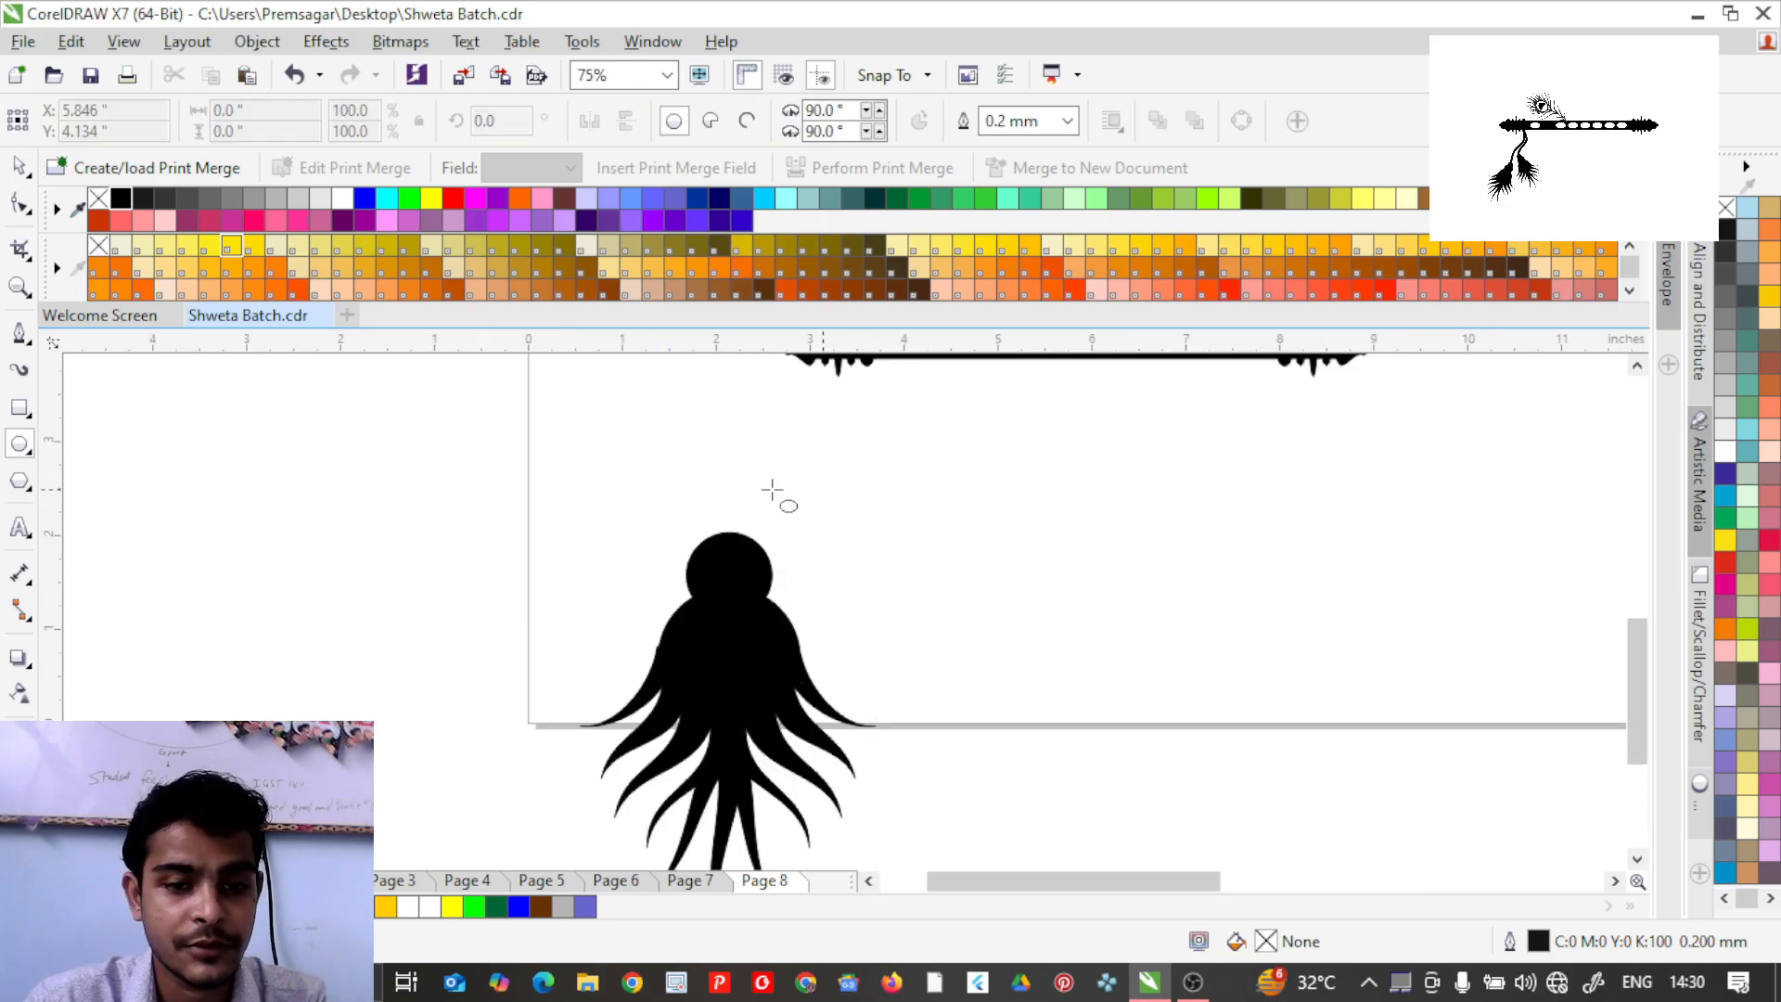
mouse_move(720, 506)
left_mouse_down()
mouse_move(768, 559)
mouse_move(743, 505)
mouse_move(736, 526)
left_mouse_up()
scroll(728, 533, "up", 1)
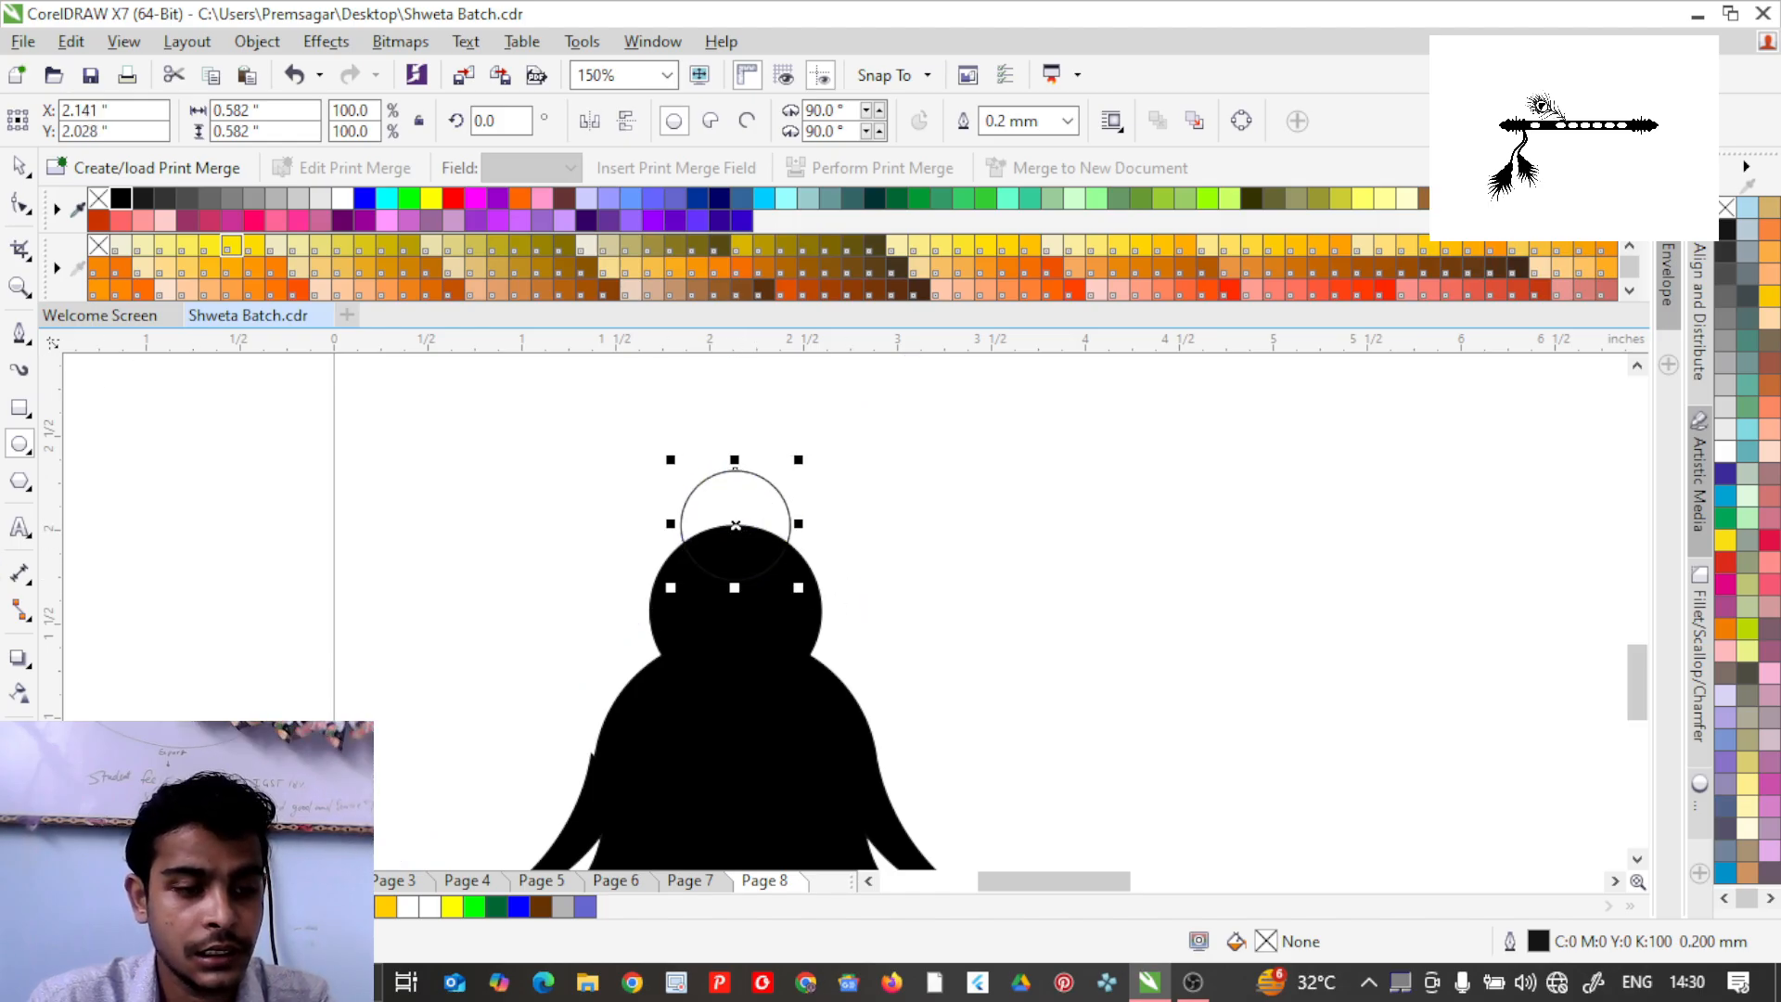
Weld the new small circle with the black tassel.
left_click(19, 814)
left_click(20, 167)
left_click(810, 621, "shift")
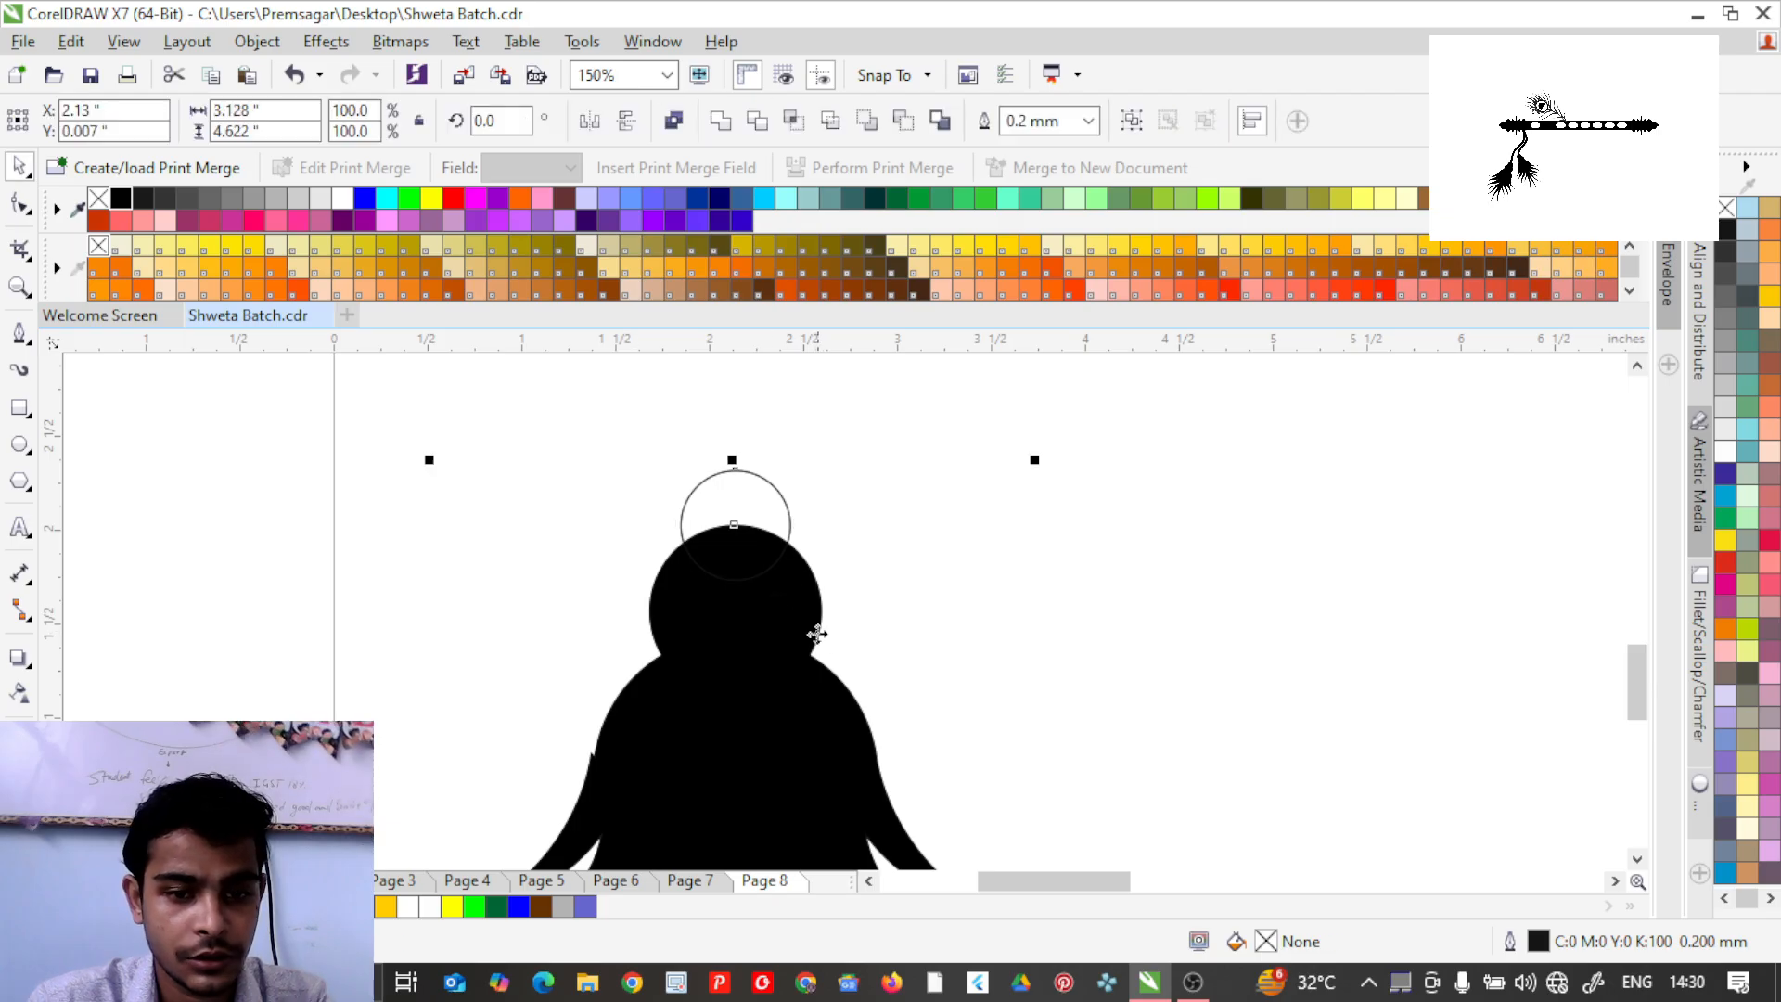
left_click(729, 121)
left_click(894, 604)
scroll(767, 594, "down", 5)
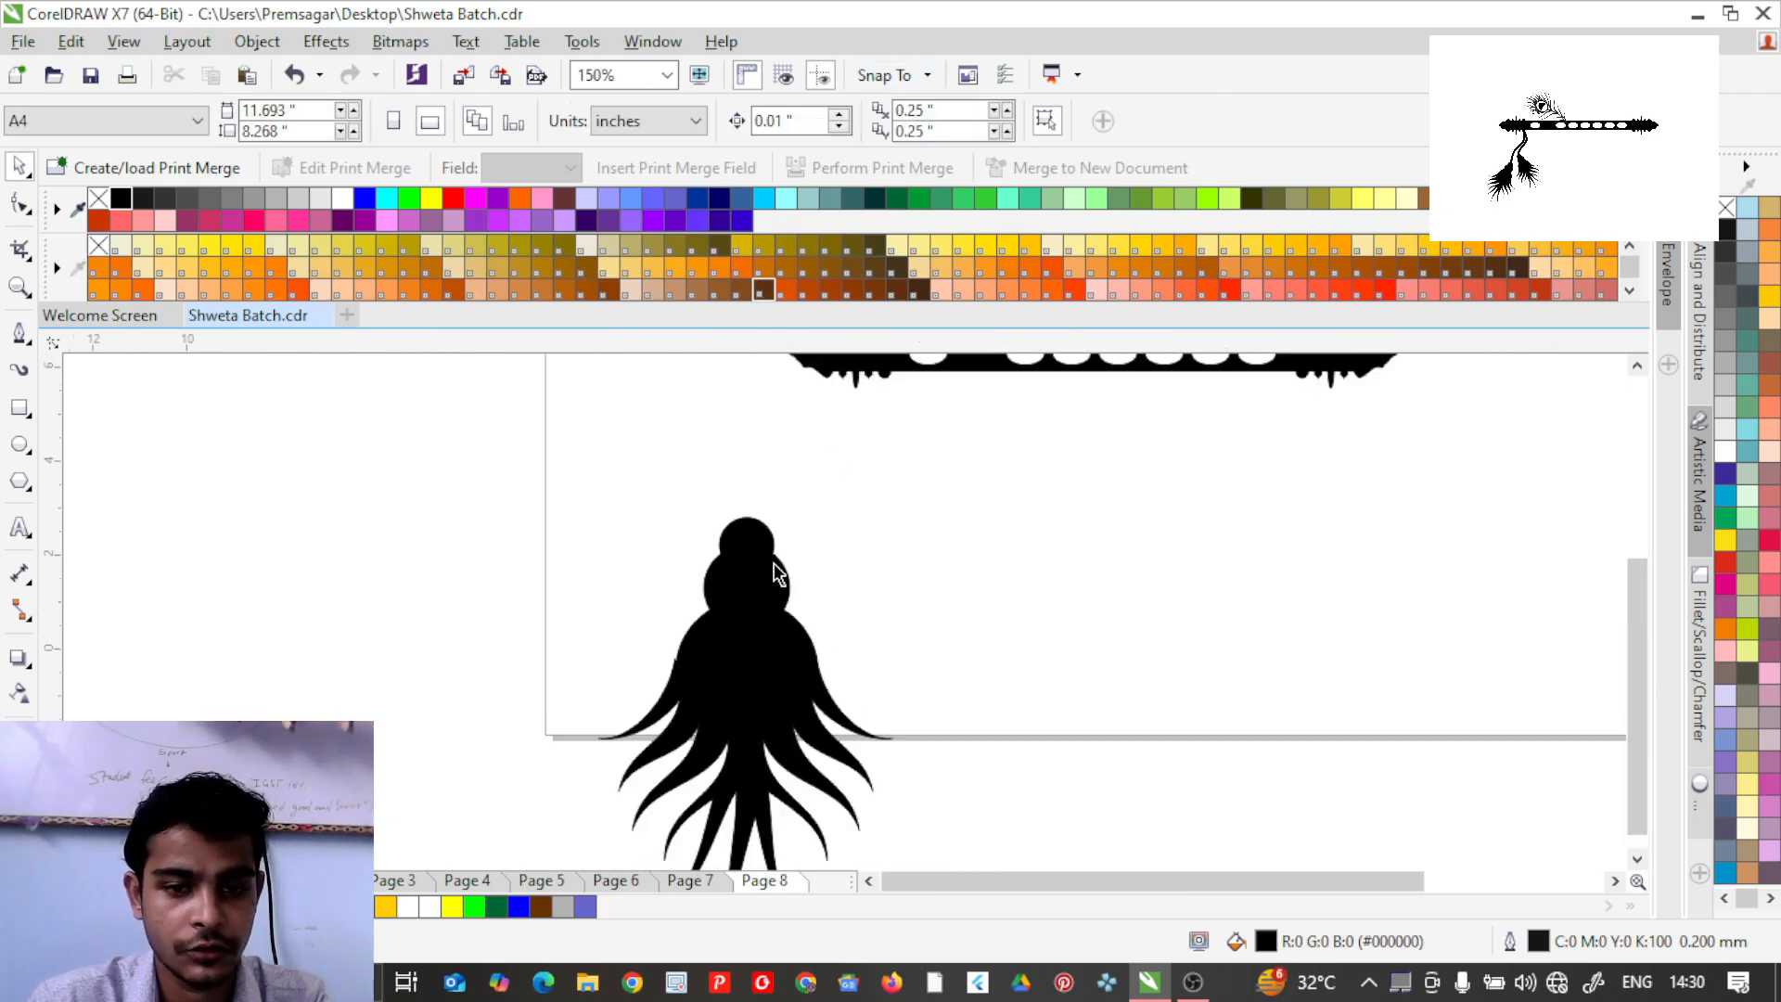
Scale the tassel about its centre to 90.9%, about 2.85 by 4.2 in.
left_click(777, 659)
left_click_drag(840, 766, 833, 755)
scroll(775, 612, "up", 2)
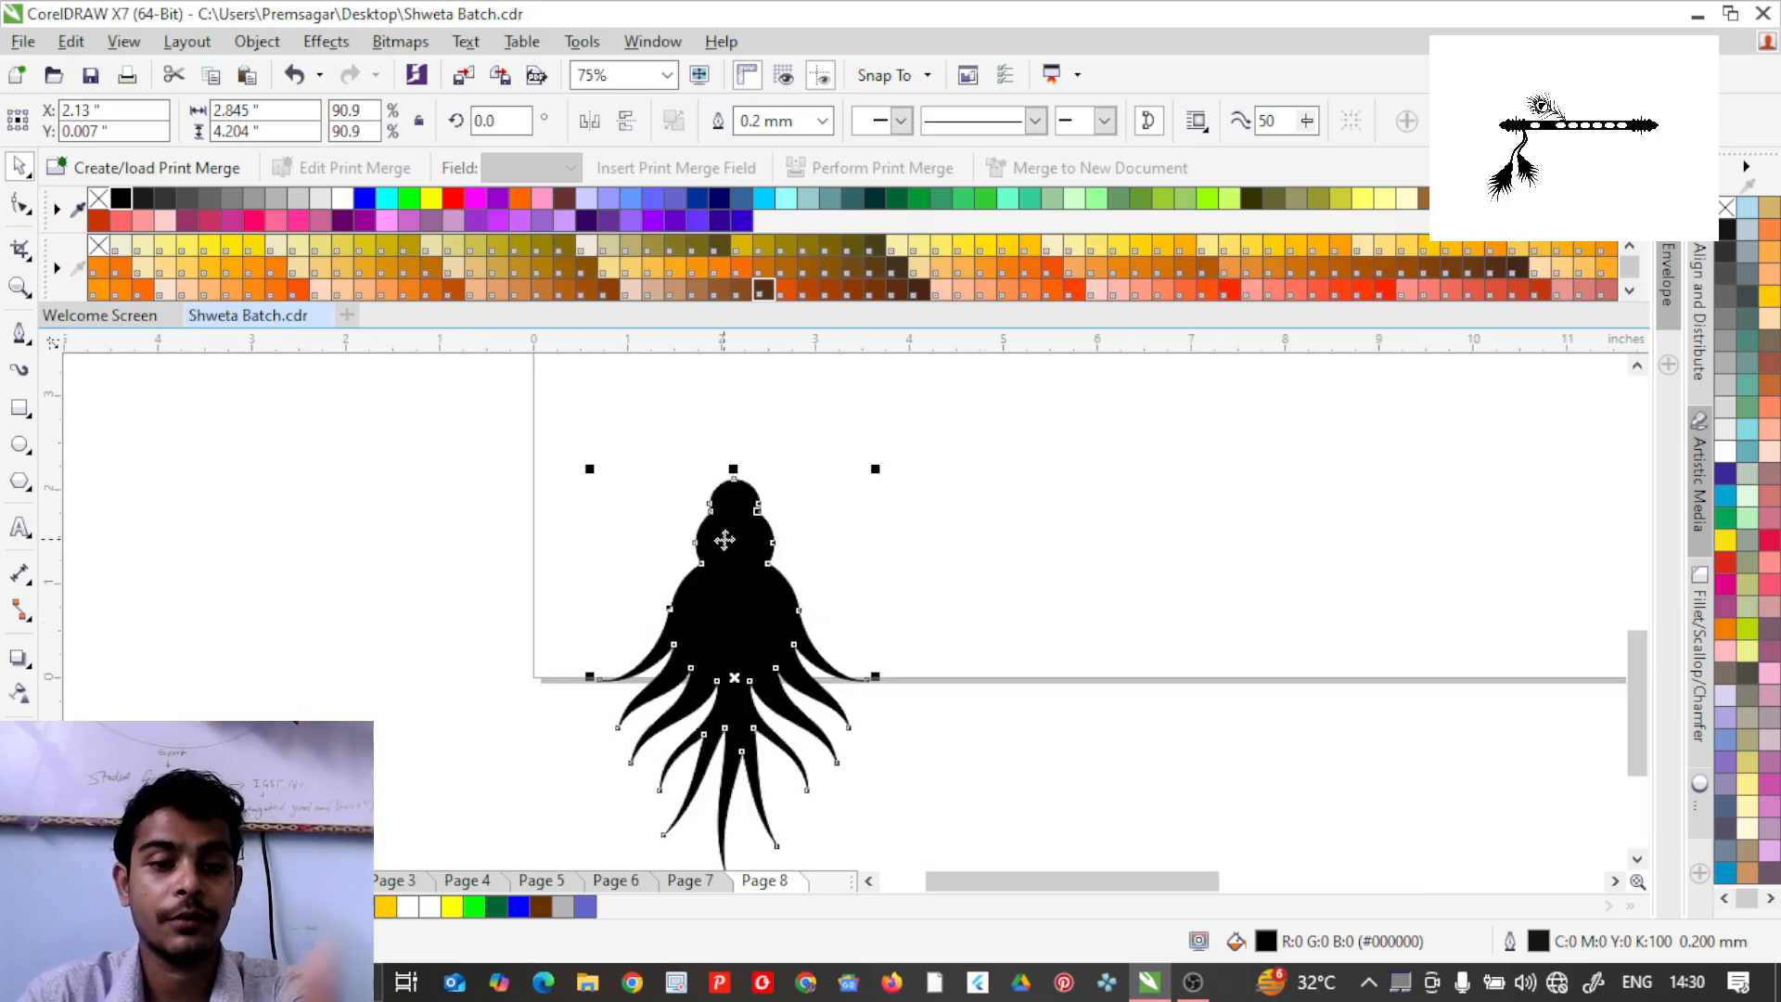
left_click(888, 749)
Scale the tassel down to 37.5% and tilt it below the flute's left end.
scroll(756, 648, "down", 2)
scroll(731, 635, "up", 2)
scroll(731, 635, "down", 2)
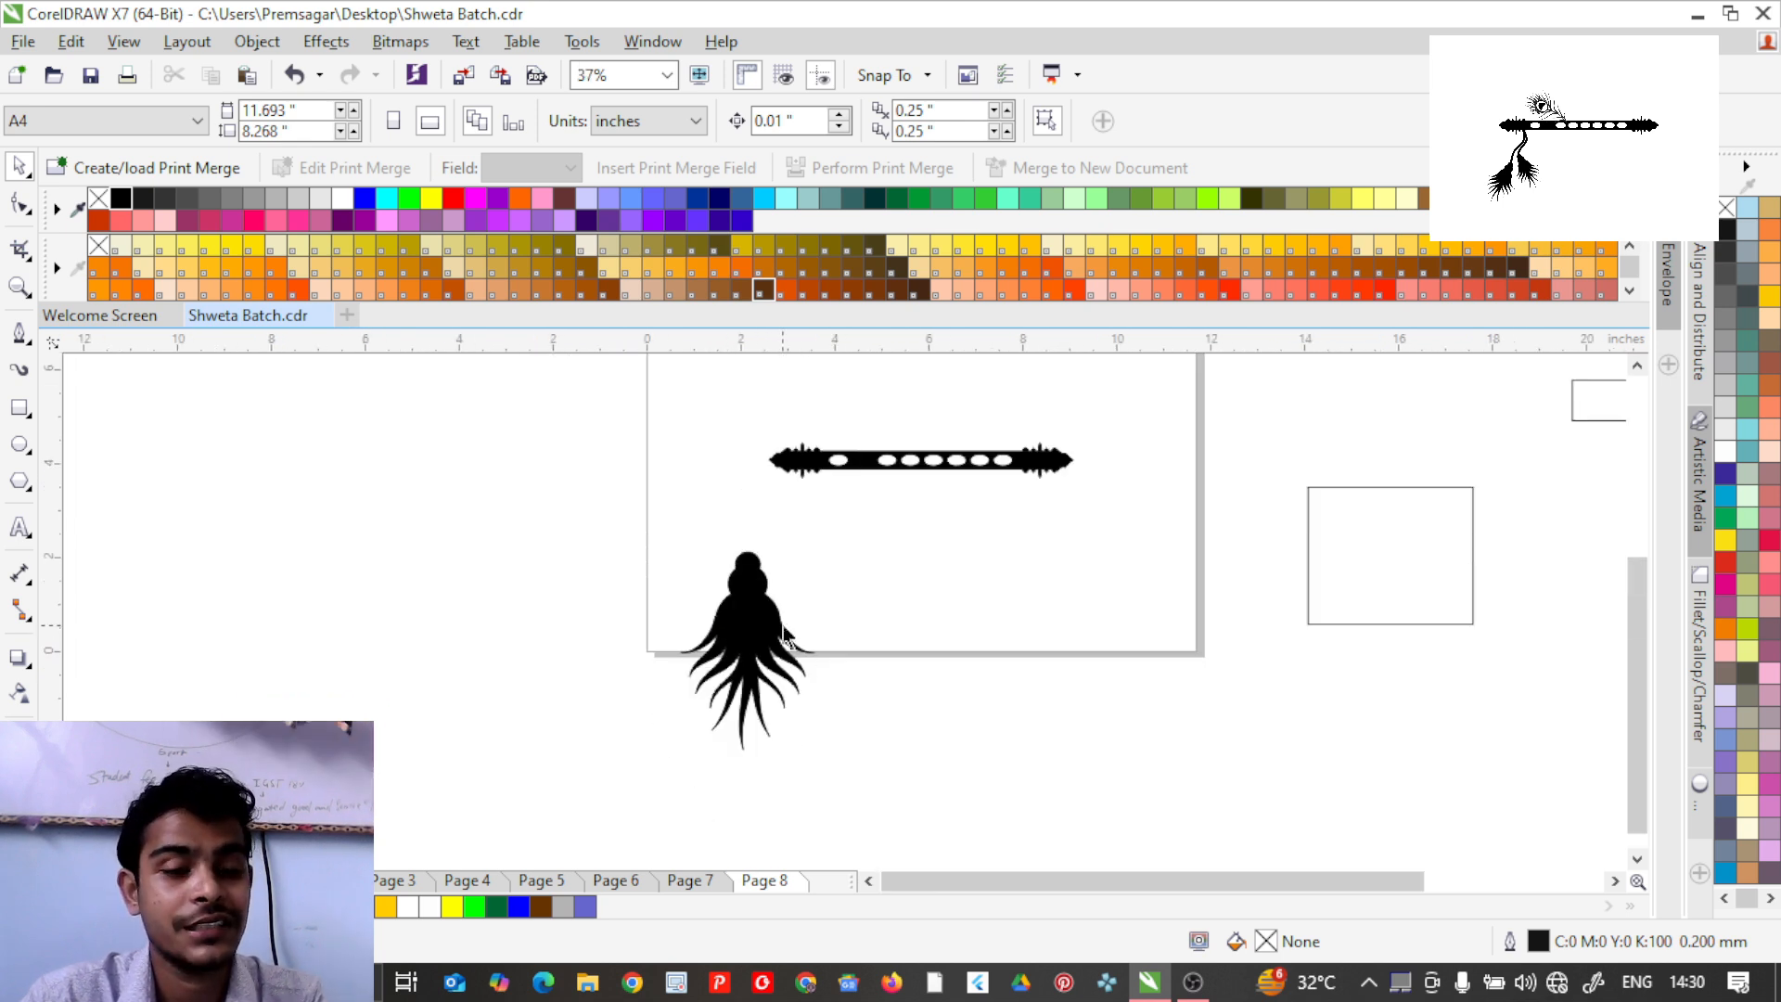
left_click(803, 661)
left_click_drag(821, 759, 747, 645)
left_click(714, 587)
left_click_drag(720, 587, 843, 574)
Add a copy of the tilted tassel and flip it horizontally so it leans the opposite way.
left_click(803, 620)
scroll(794, 543, "up", 2)
scroll(793, 544, "down", 1)
left_click(592, 121)
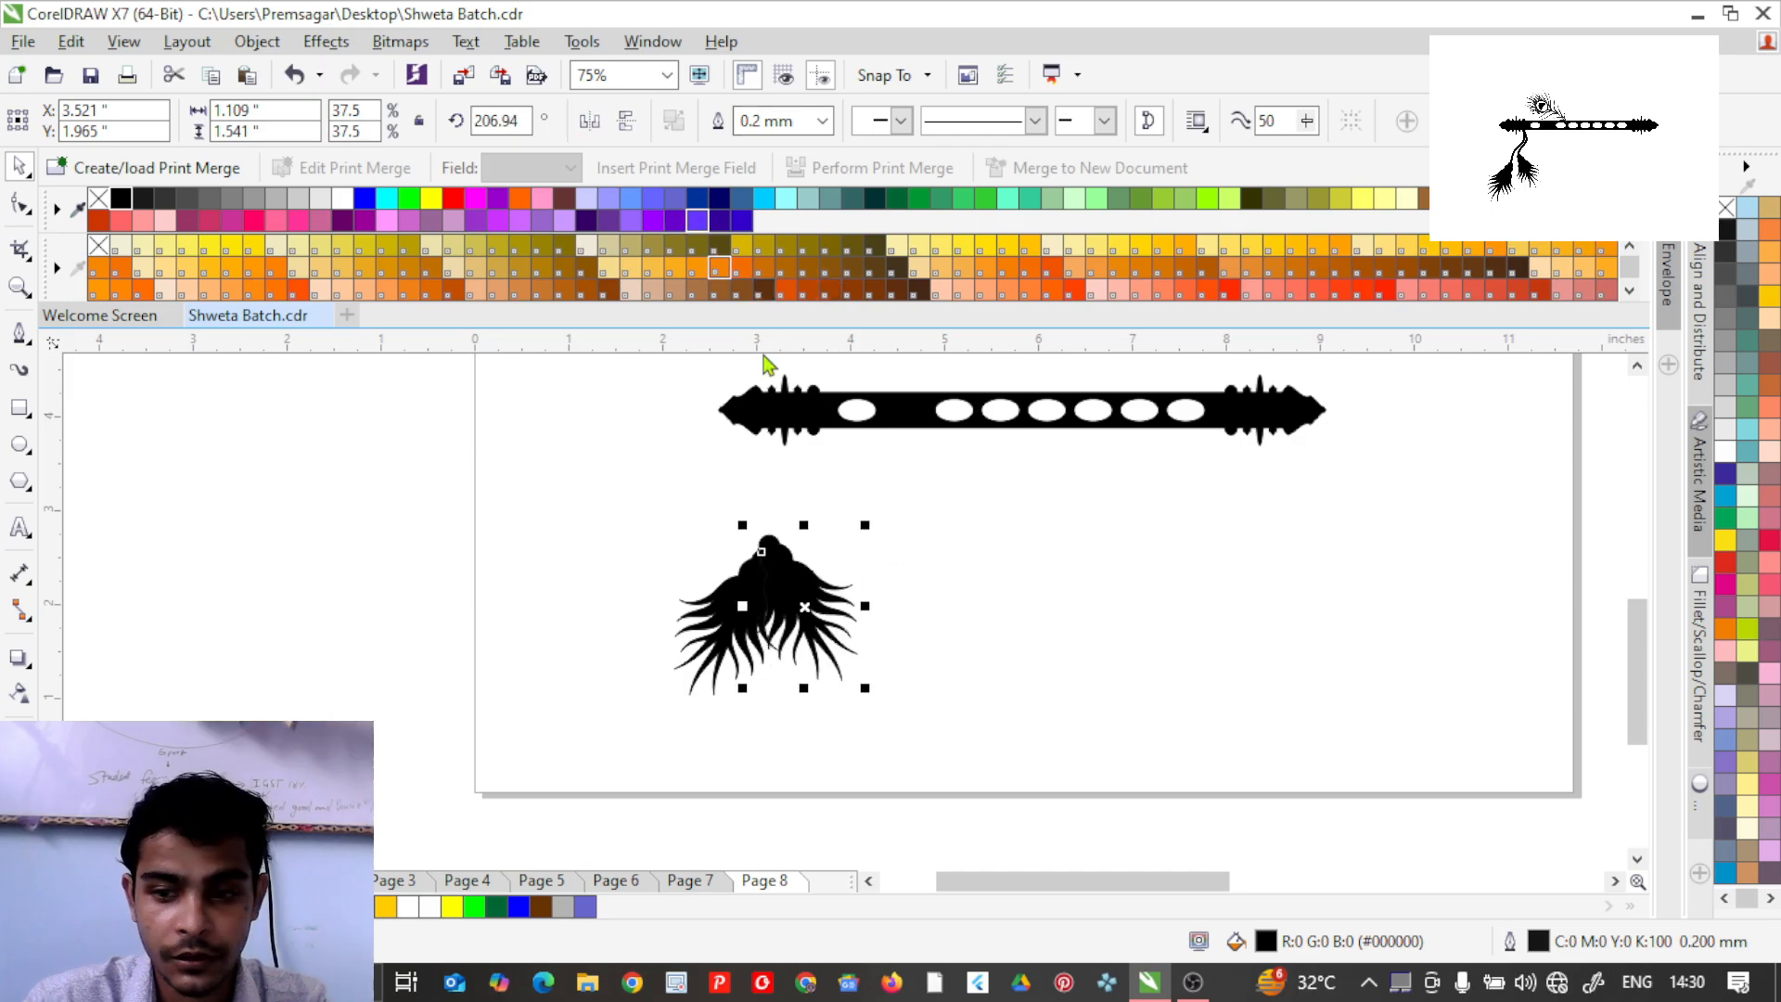
Move the flipped tassel up and right of the first one and shrink it to about 0.95 by 1.32 in.
left_click_drag(799, 587, 824, 558)
left_click_drag(889, 653, 838, 570)
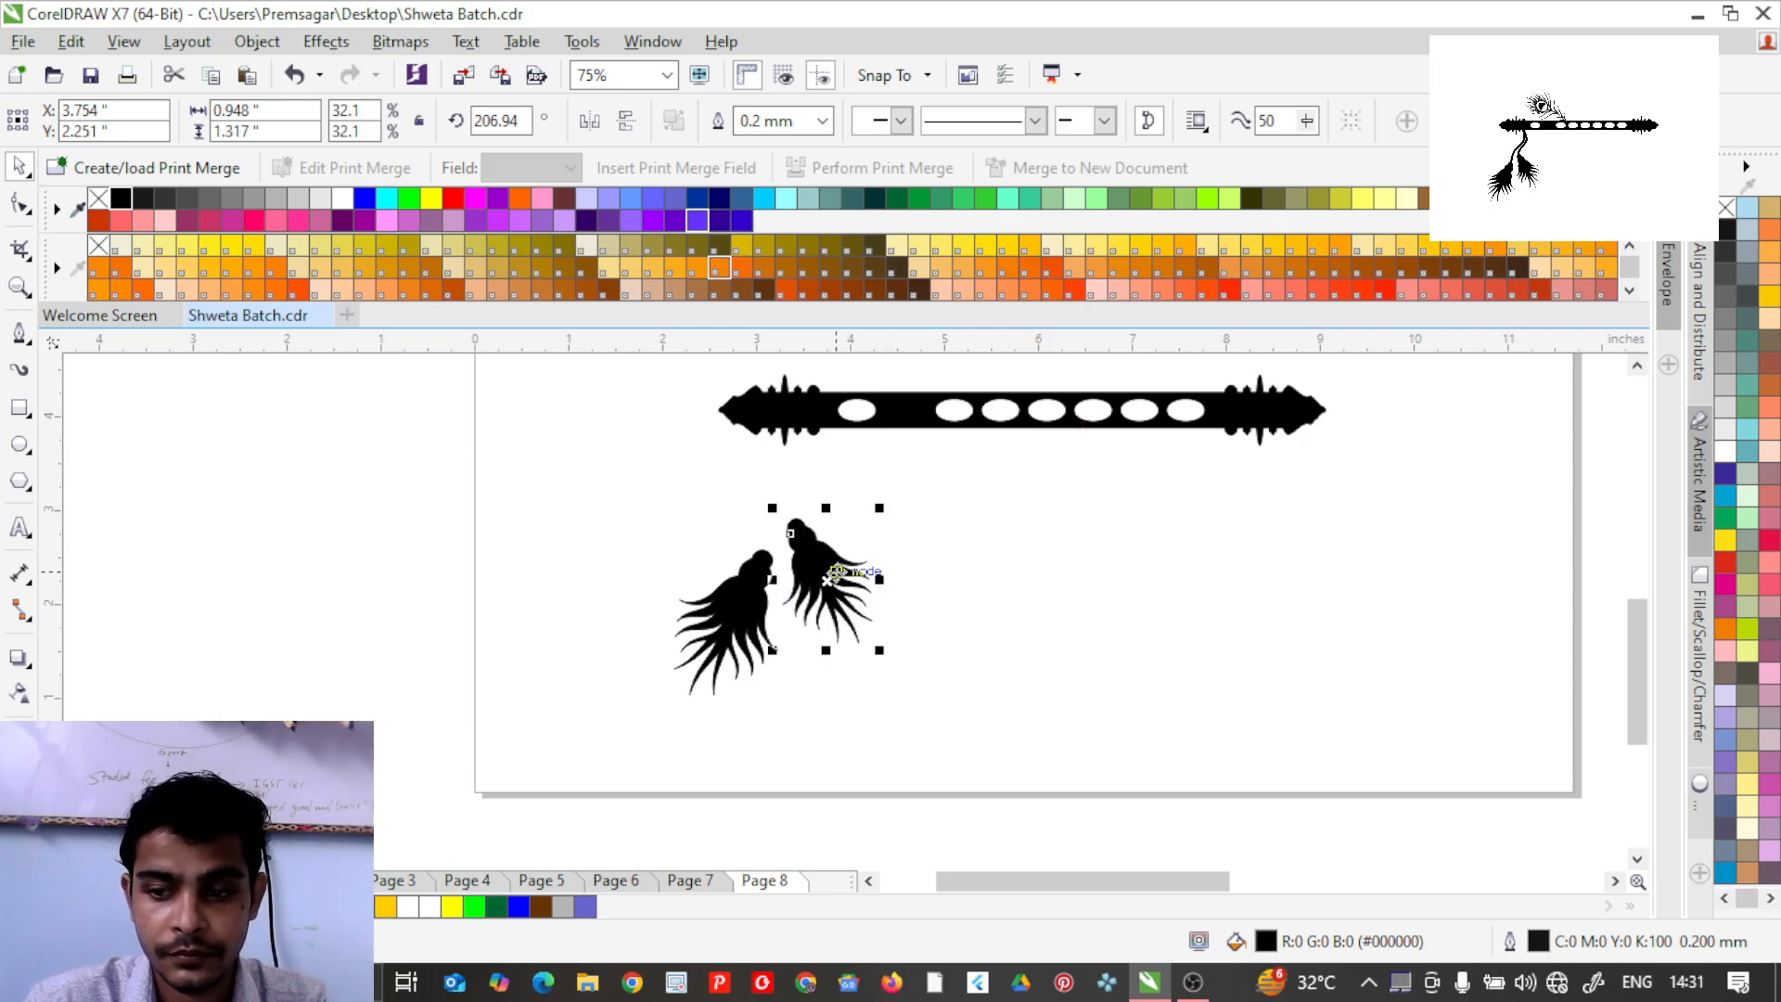
left_click(891, 586)
Draw two curved freehand cords from the tassel tops to the flute's left ornament, together about 0.61 by 1.32 in.
scroll(787, 492, "up", 1)
scroll(787, 492, "down", 1)
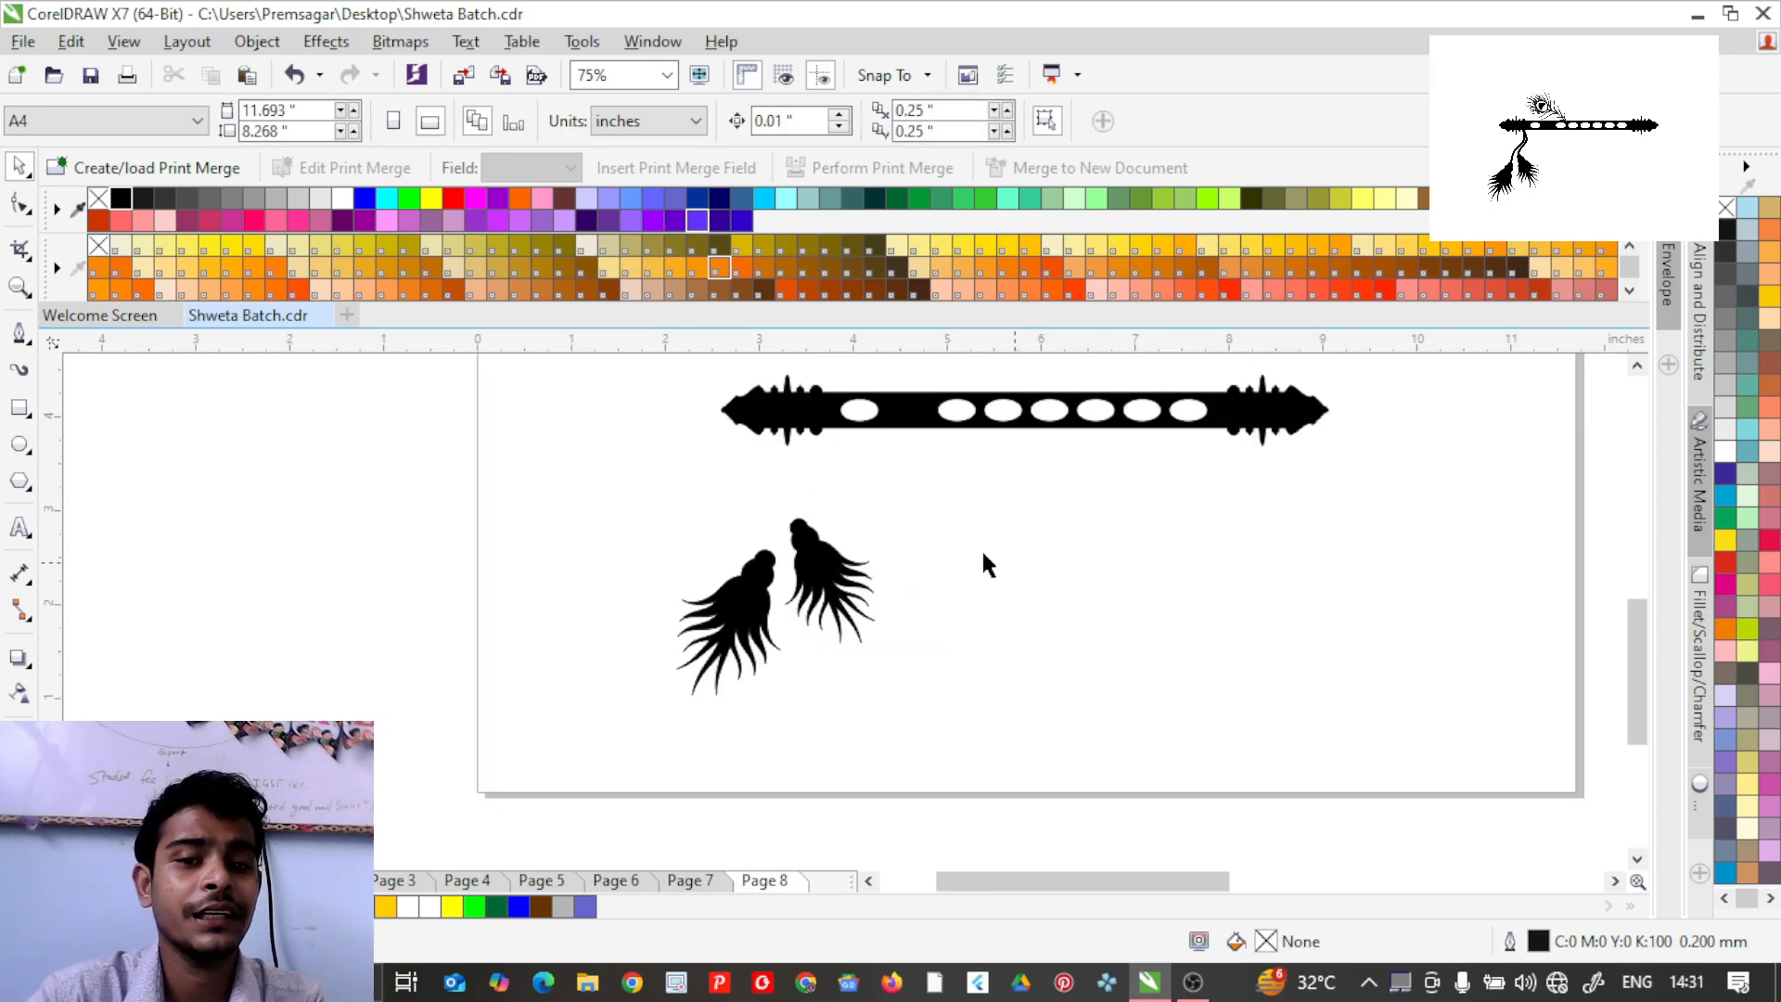
scroll(941, 505, "down", 1)
scroll(935, 501, "up", 1)
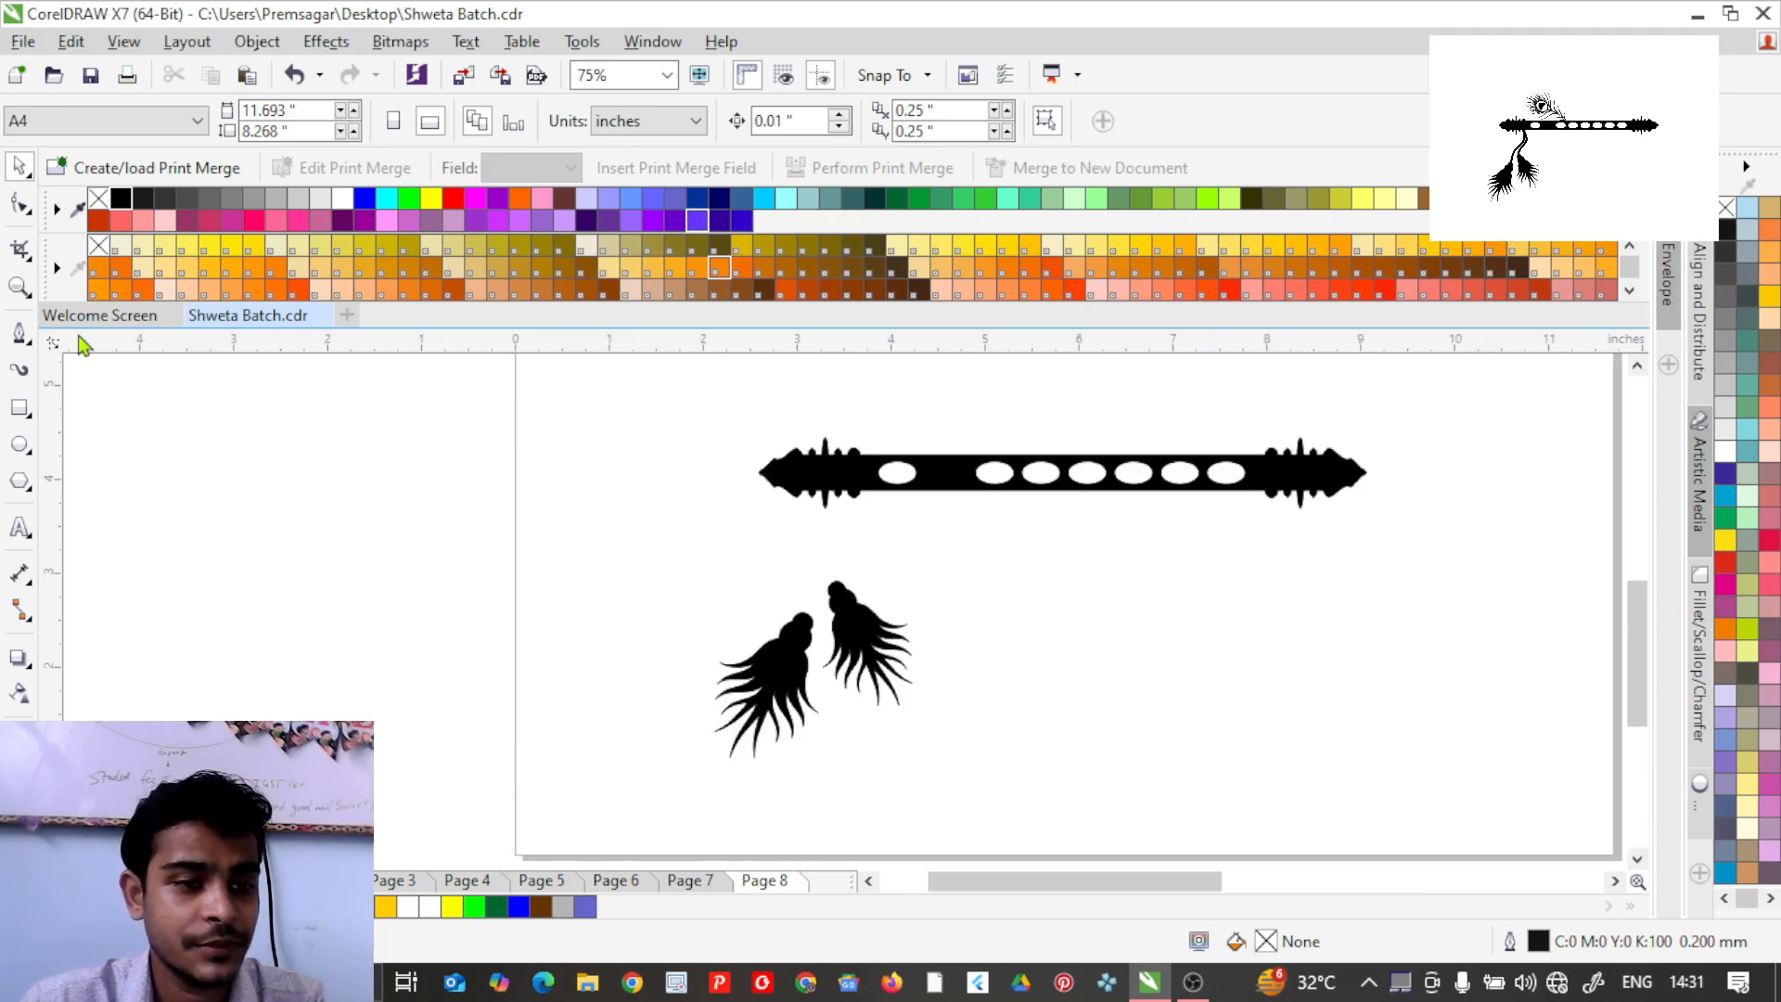
left_click(29, 343)
left_click(129, 359)
scroll(915, 553, "up", 1)
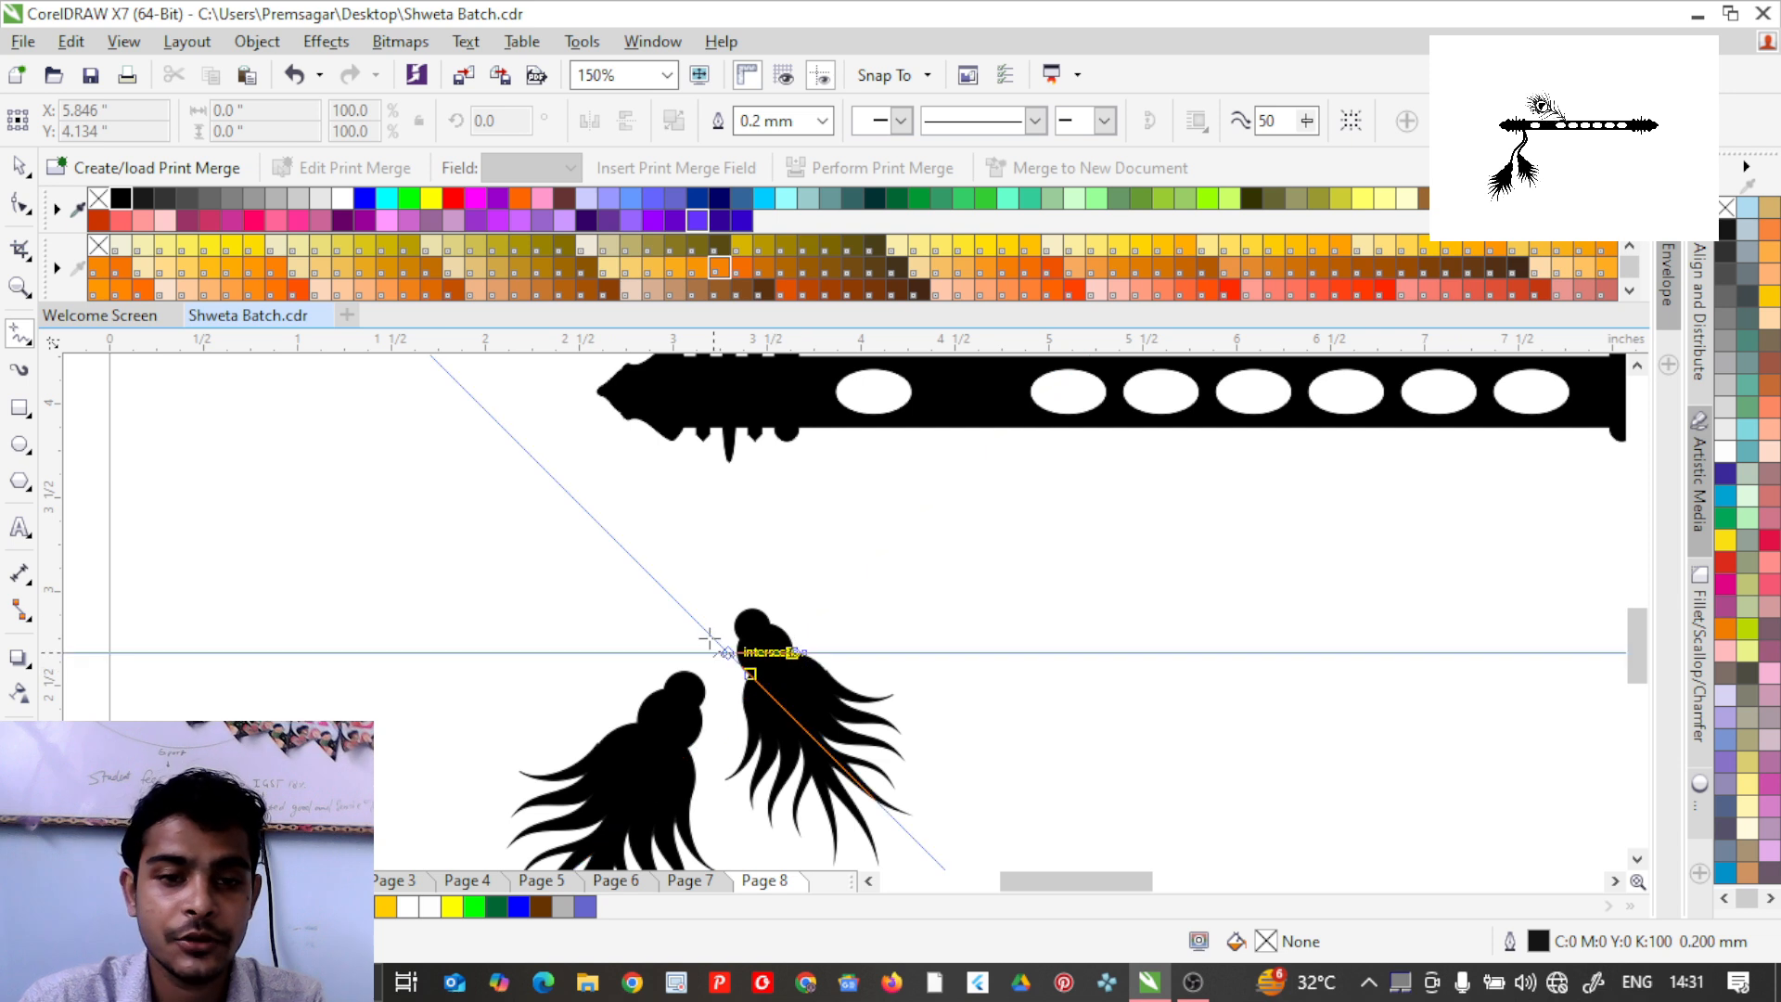
left_click_drag(694, 674, 737, 562)
left_click_drag(787, 468, 788, 428)
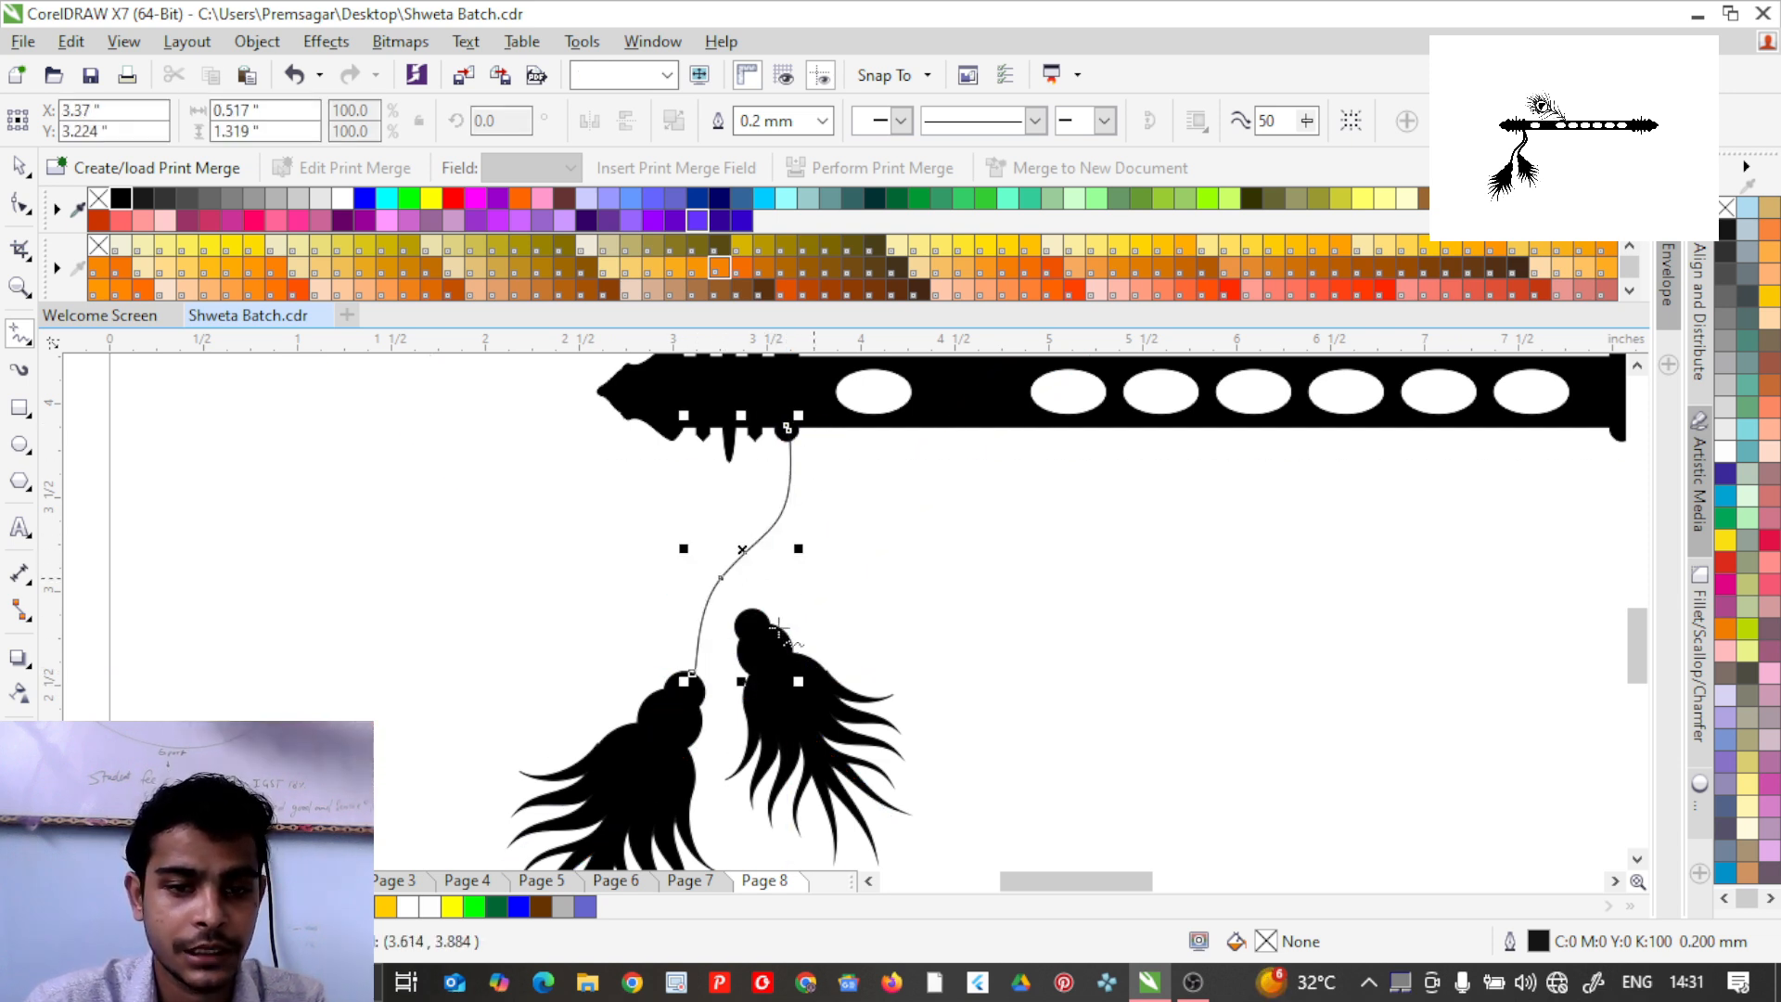
left_click_drag(745, 612, 805, 508)
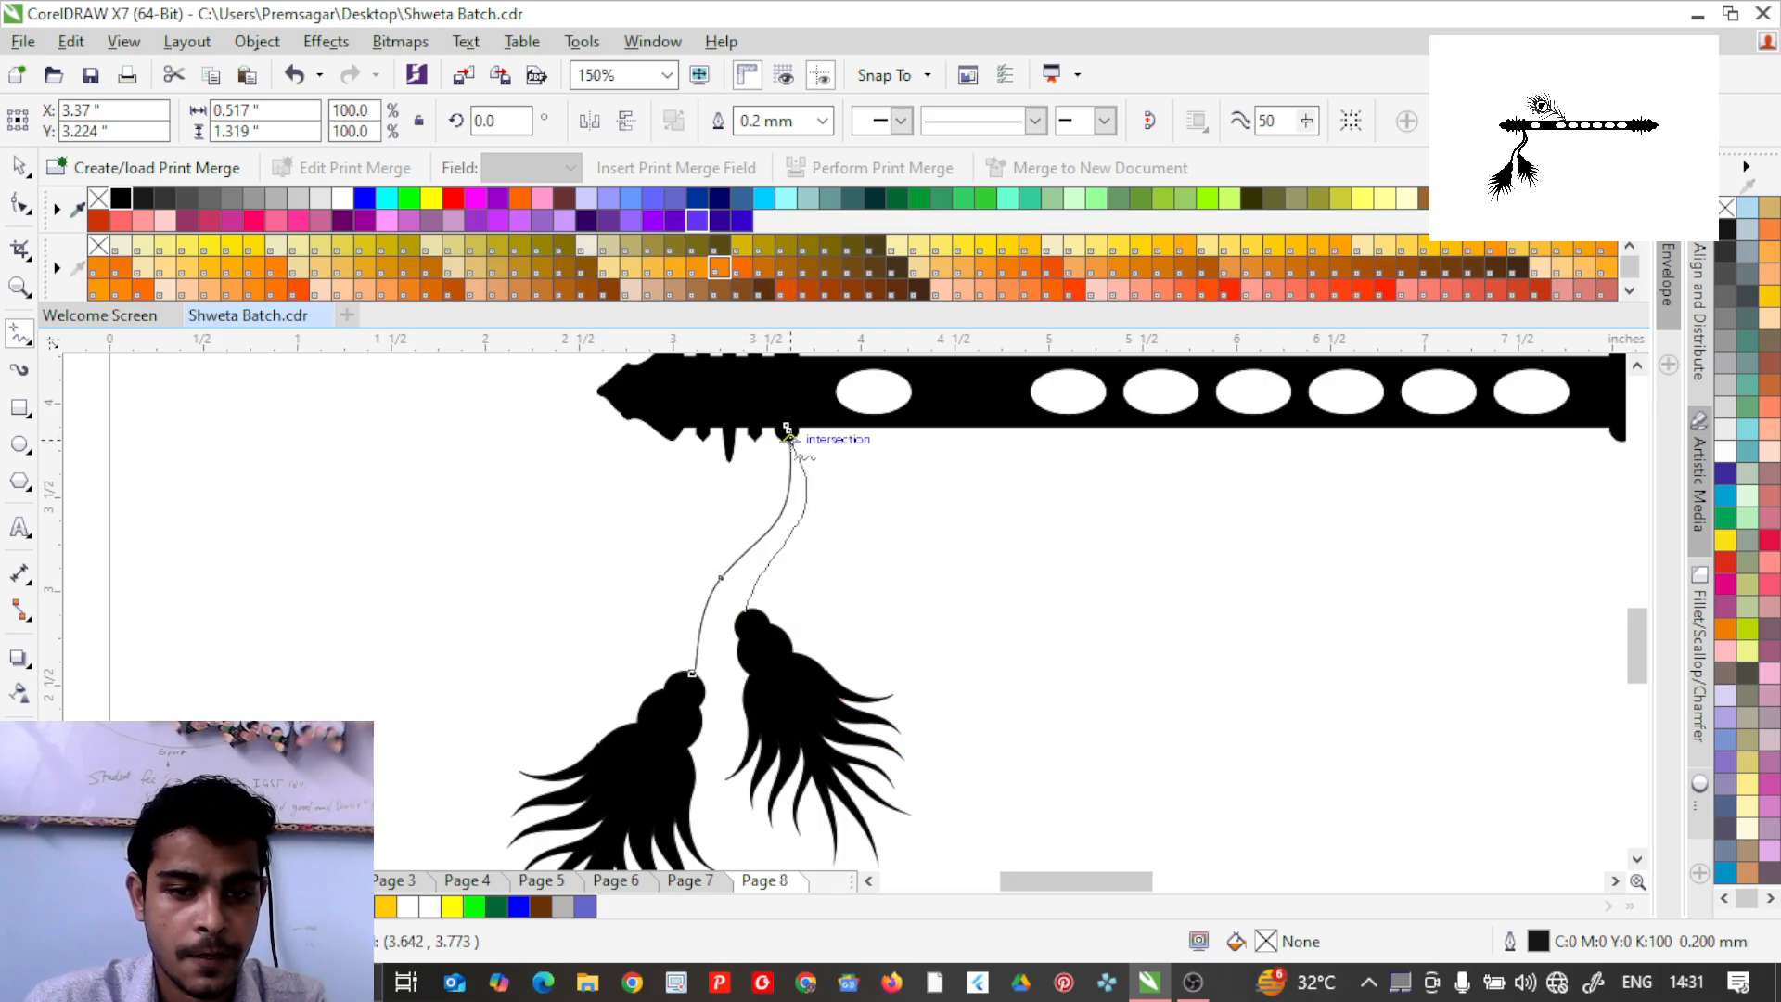
left_click_drag(788, 431, 785, 430)
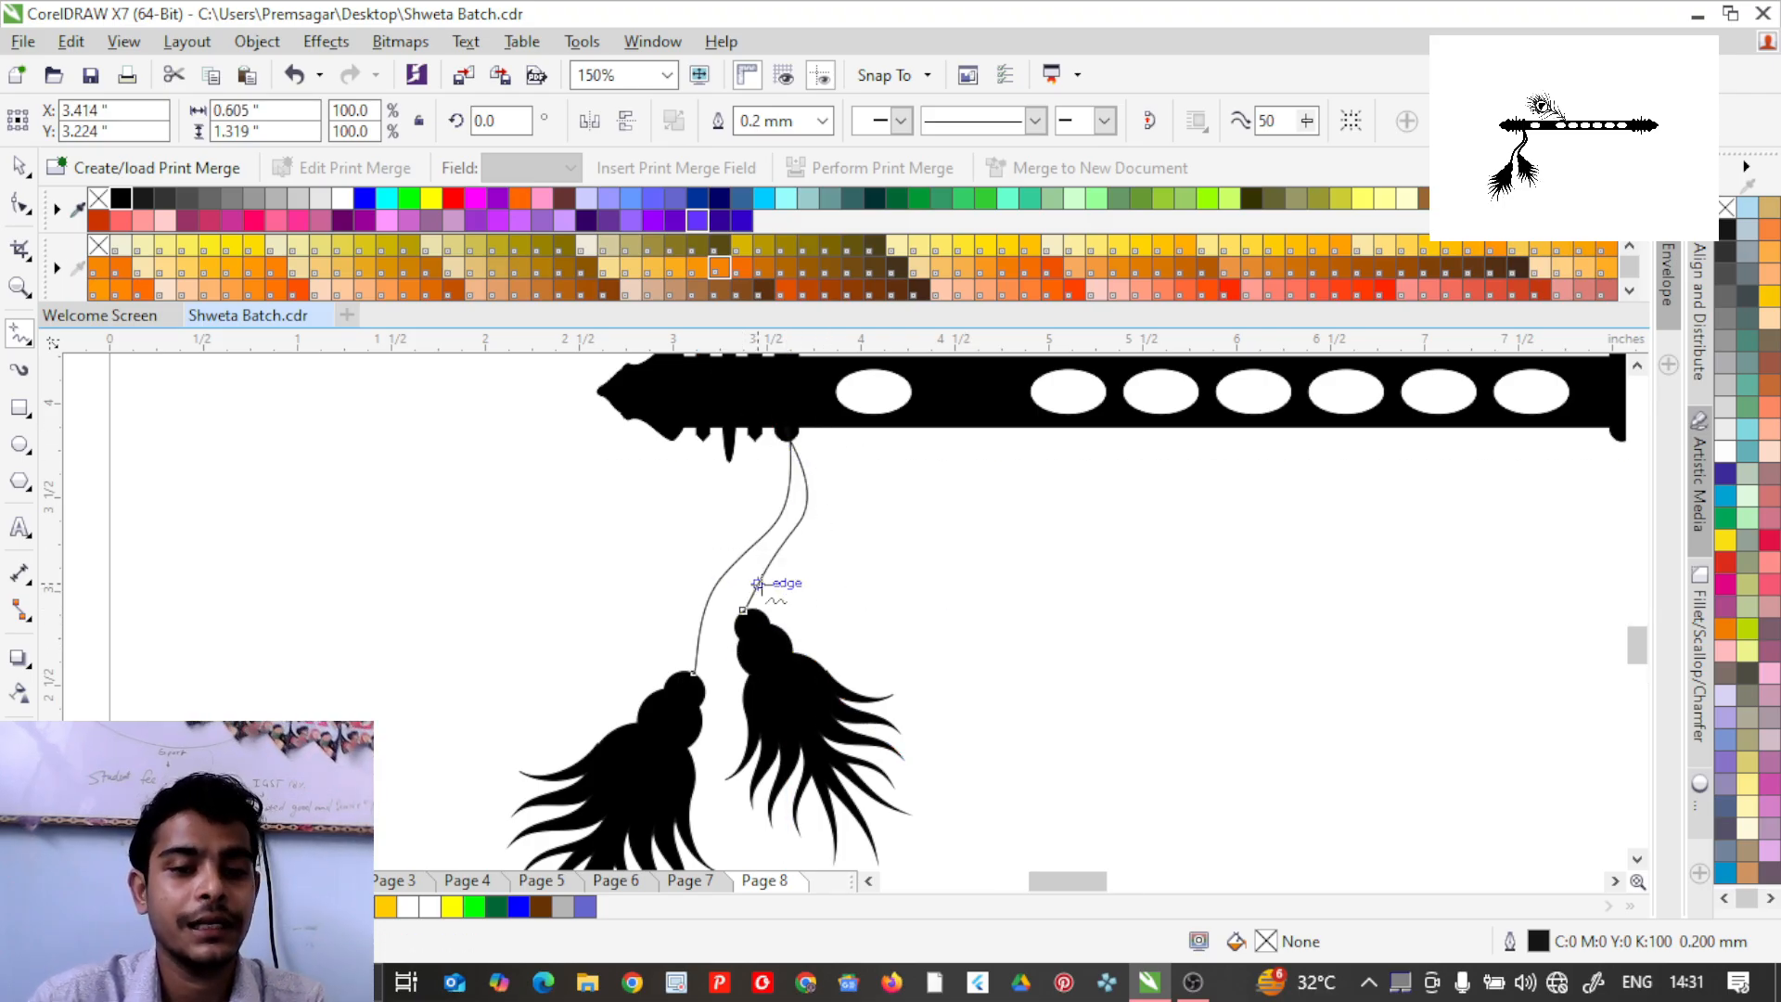
Set the outline width of the two tassel cords to 3.0 mm.
scroll(776, 588, "up", 2)
left_click(18, 166)
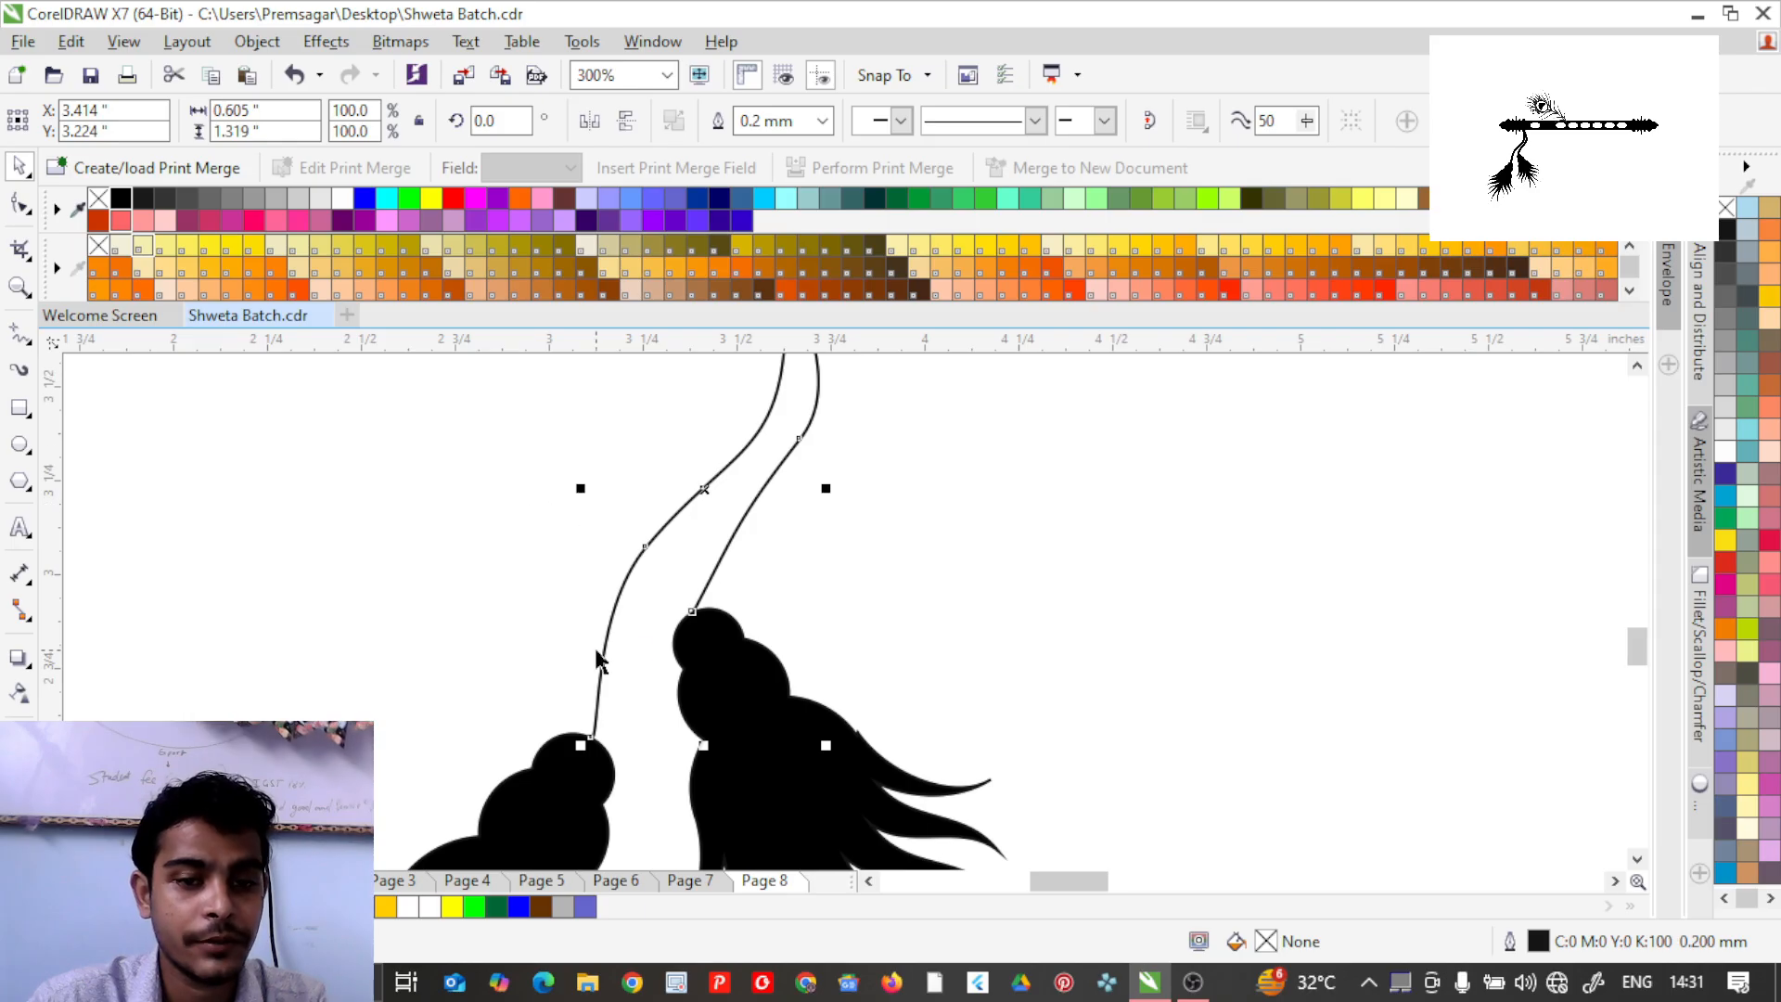
left_click(831, 562)
left_click(763, 470)
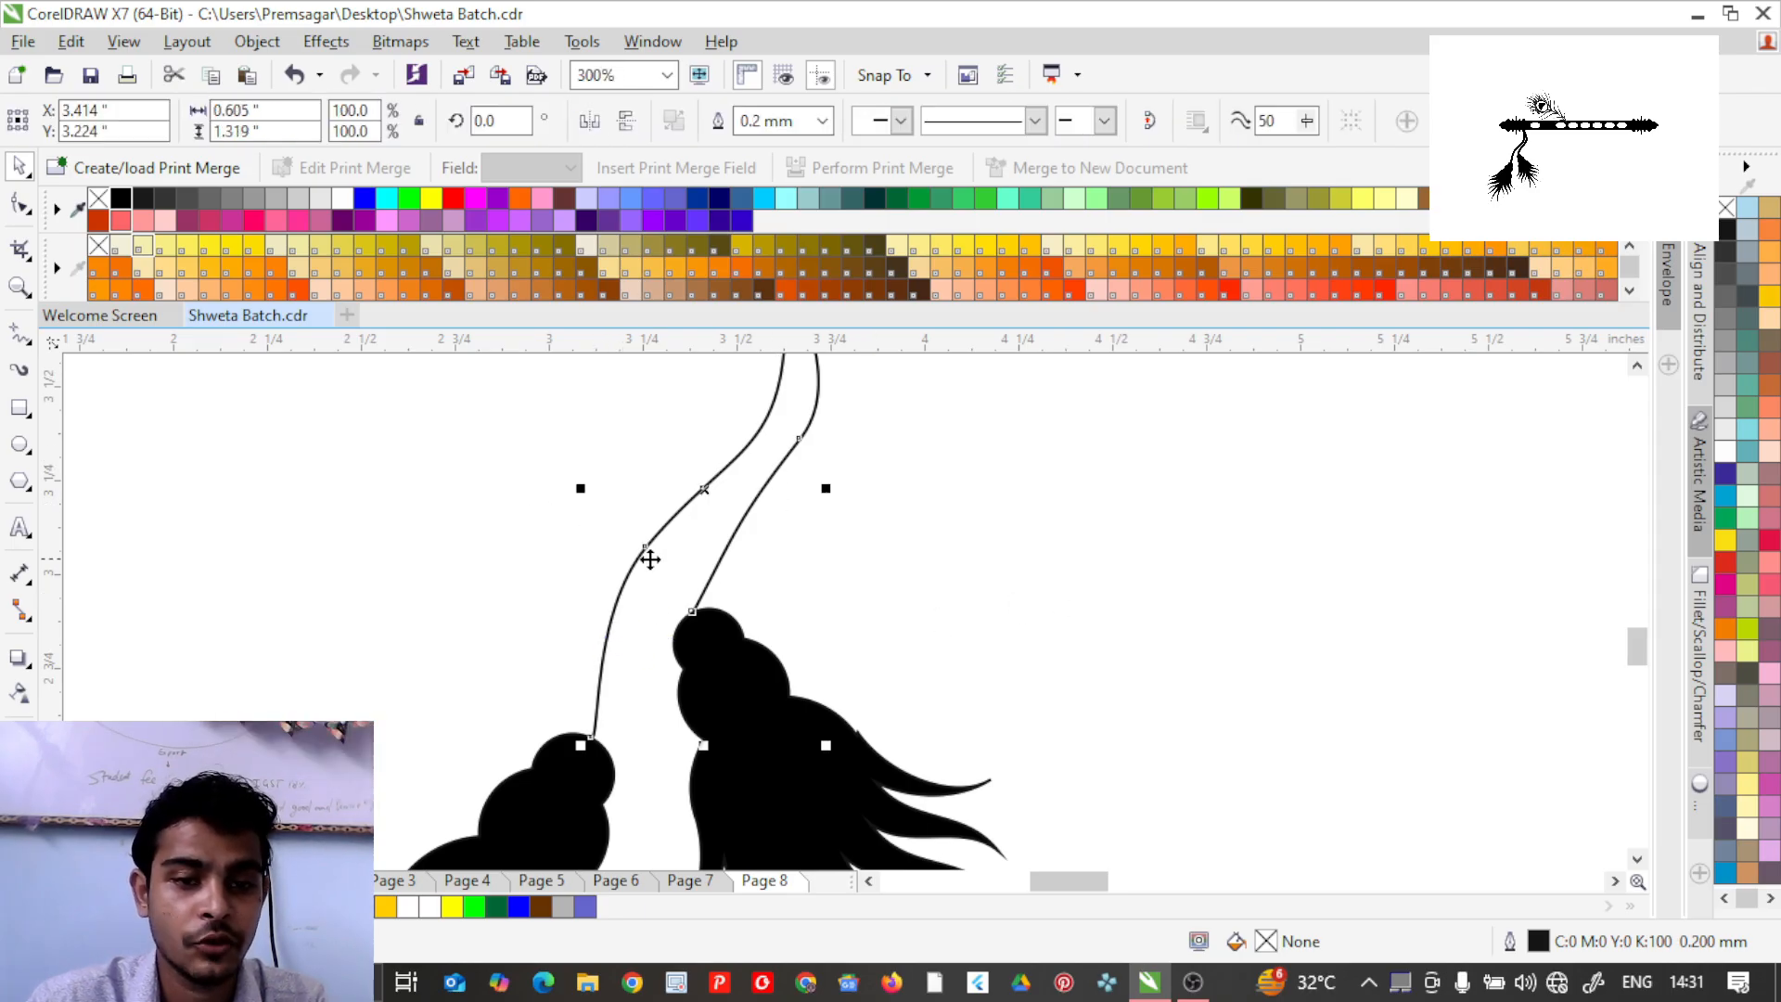
scroll(743, 590, "down", 2)
left_click(822, 121)
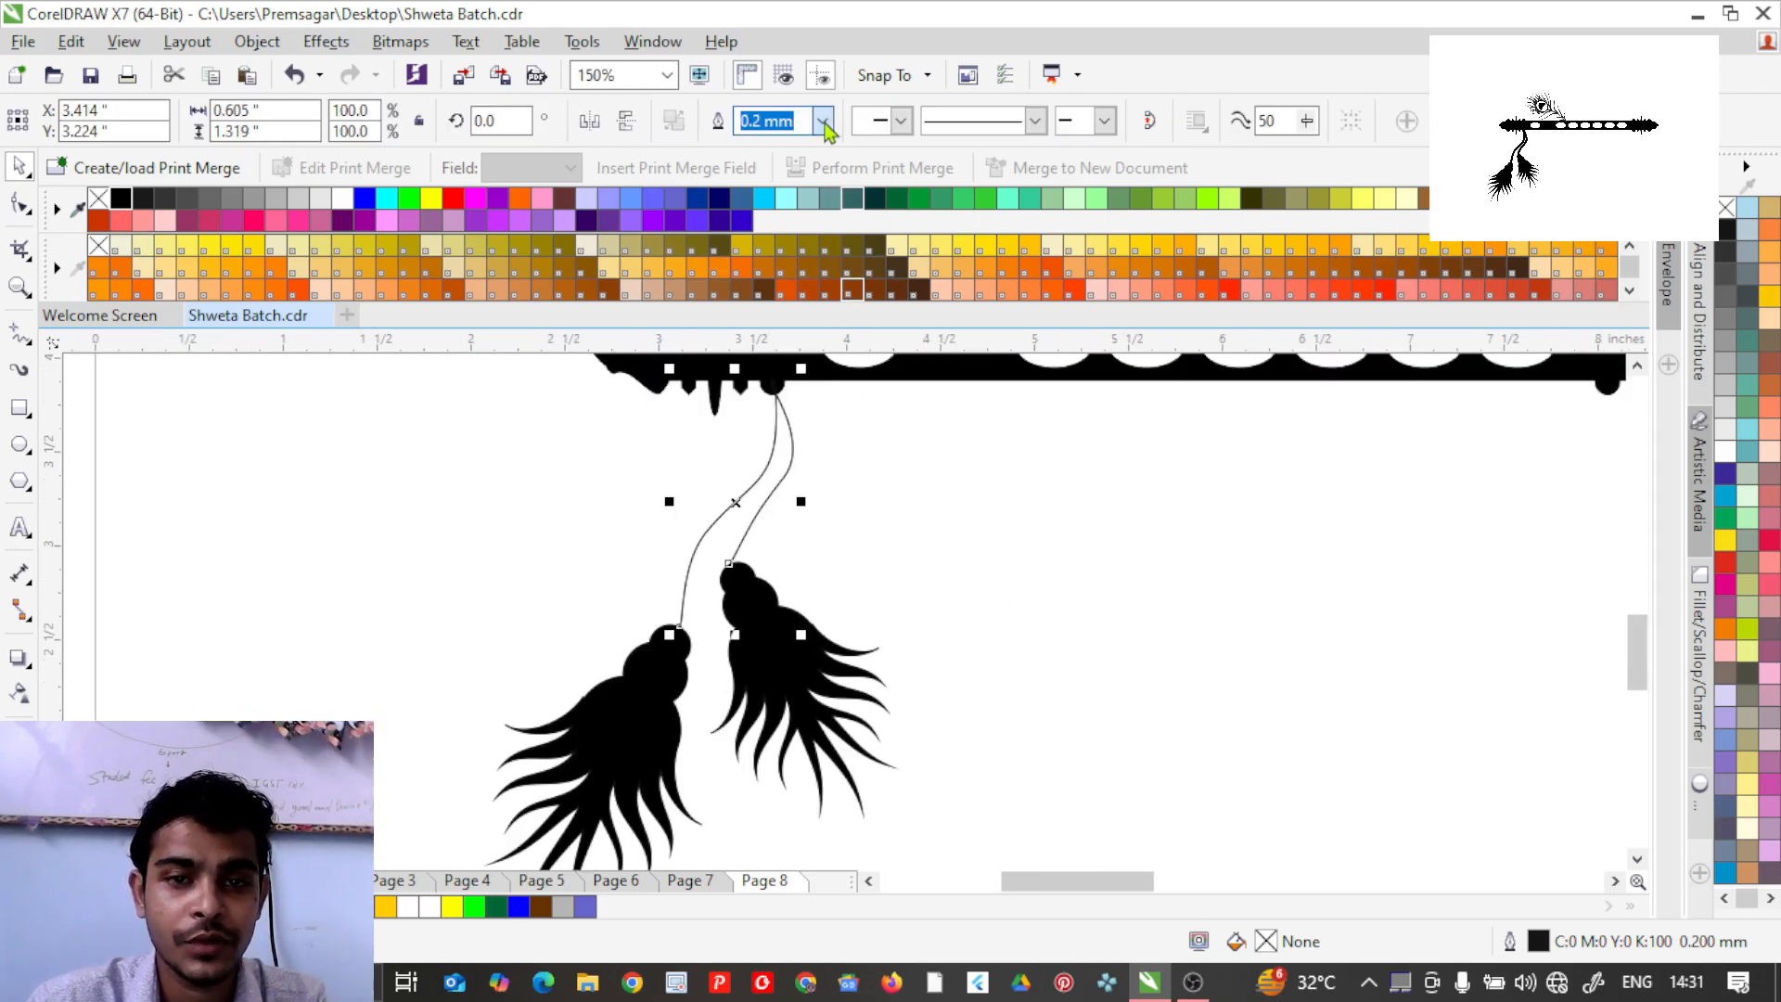
left_click(799, 362)
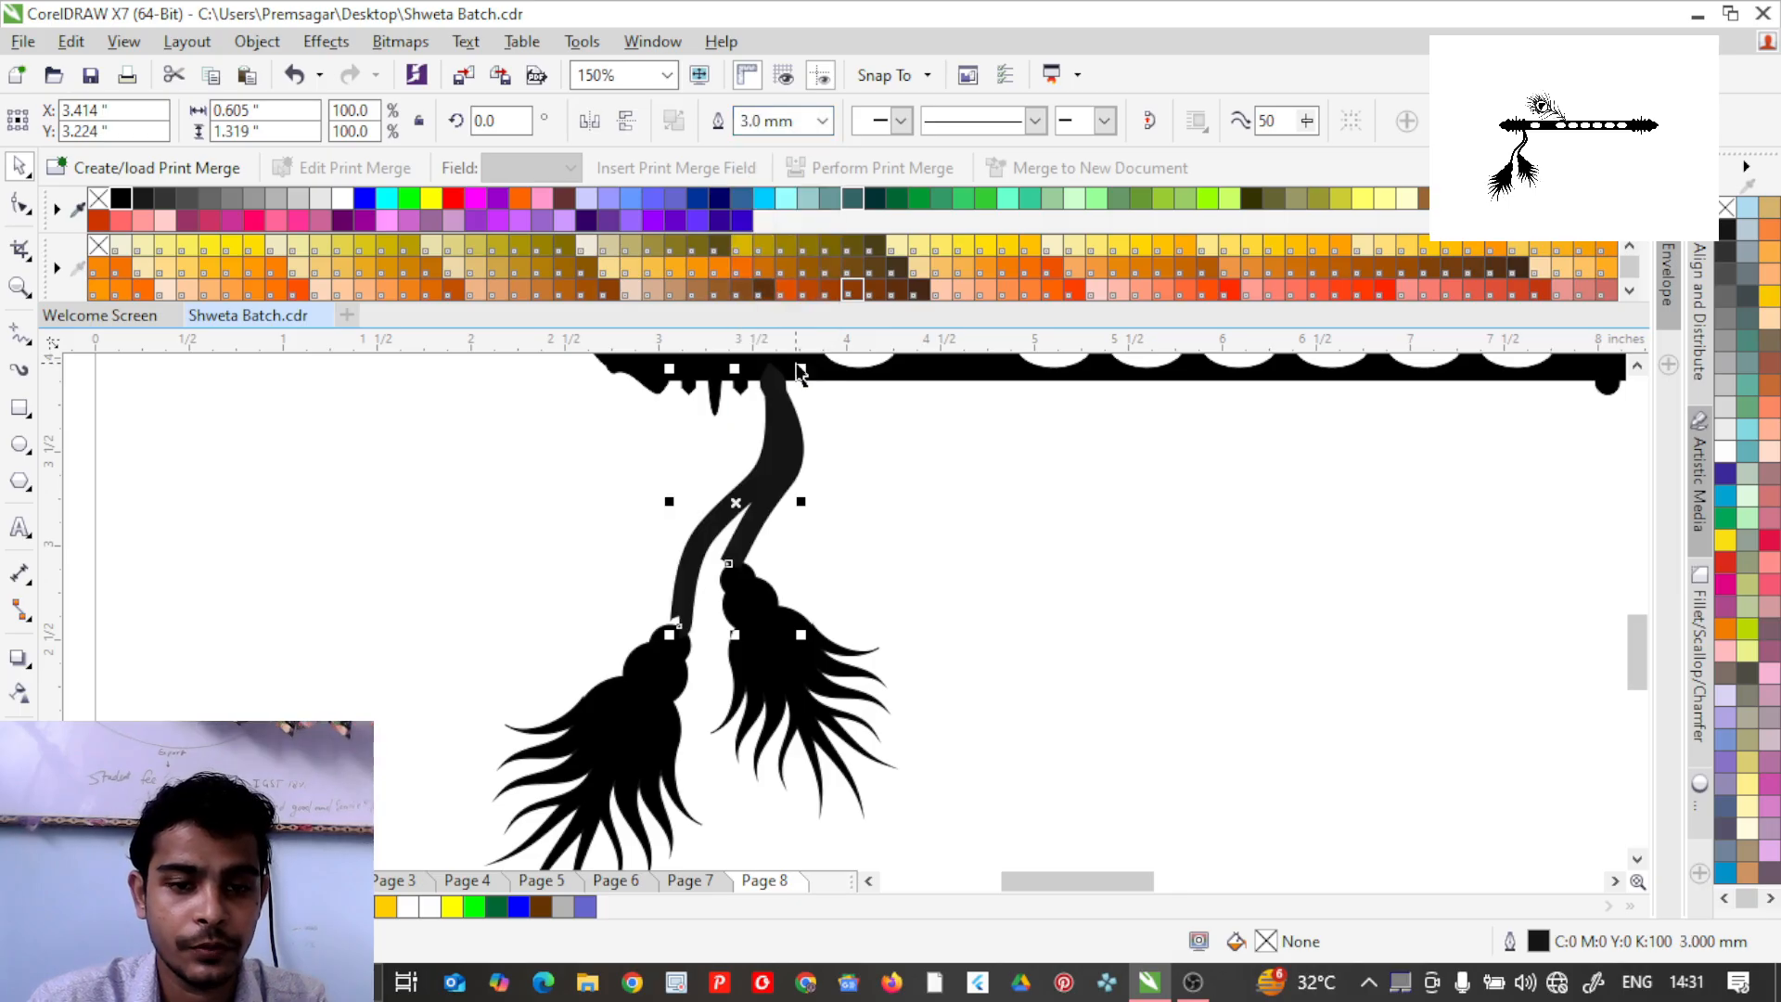
left_click(1006, 636)
Set the tassel cords' outline width to 2.0 mm.
left_click(742, 542)
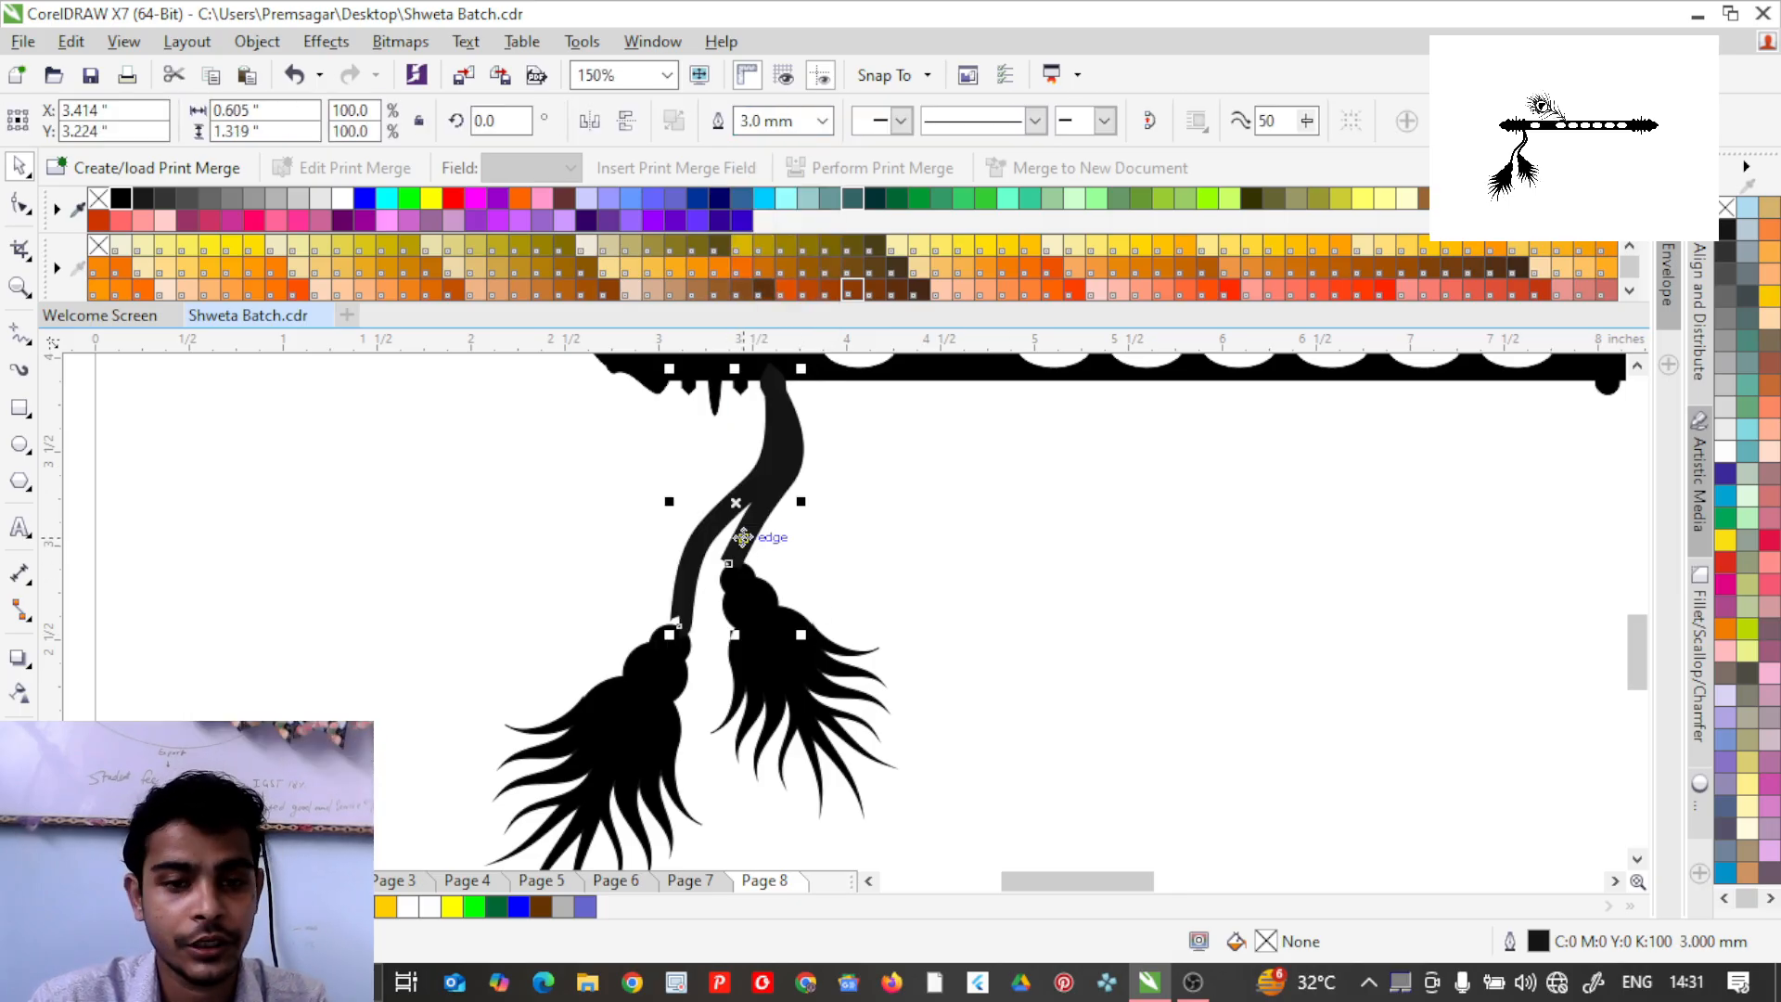
left_click(821, 121)
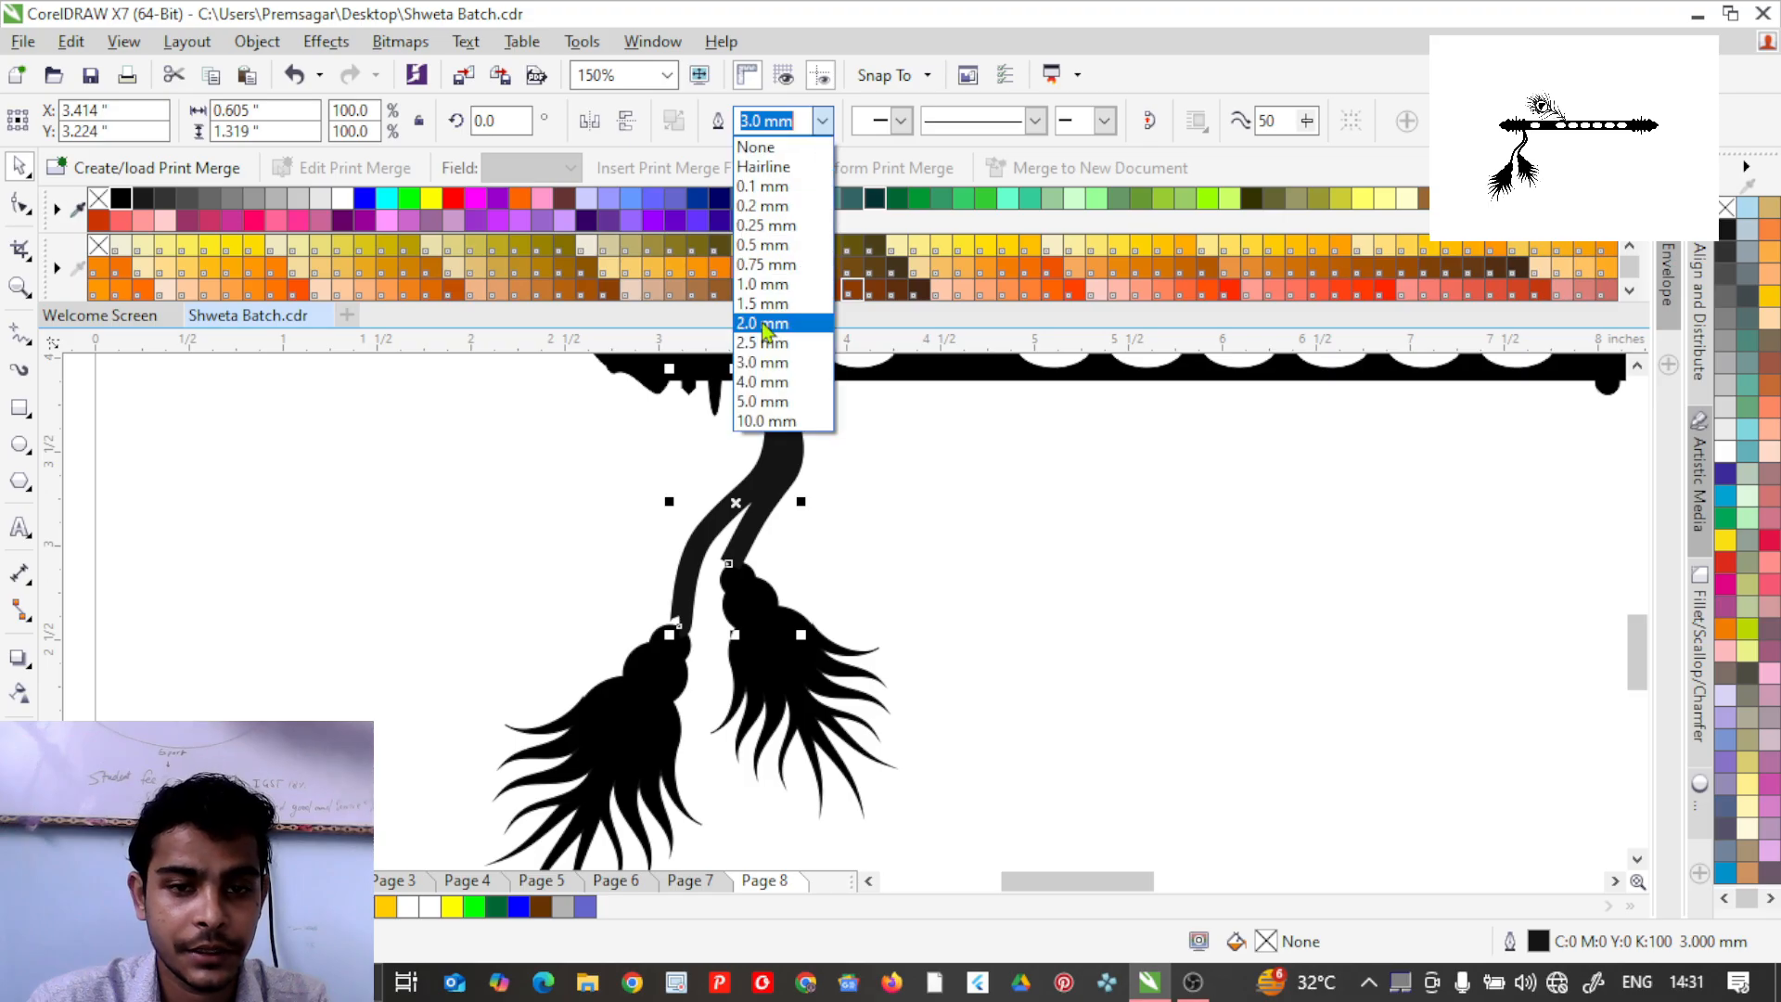
left_click(761, 322)
scroll(698, 677, "up", 4)
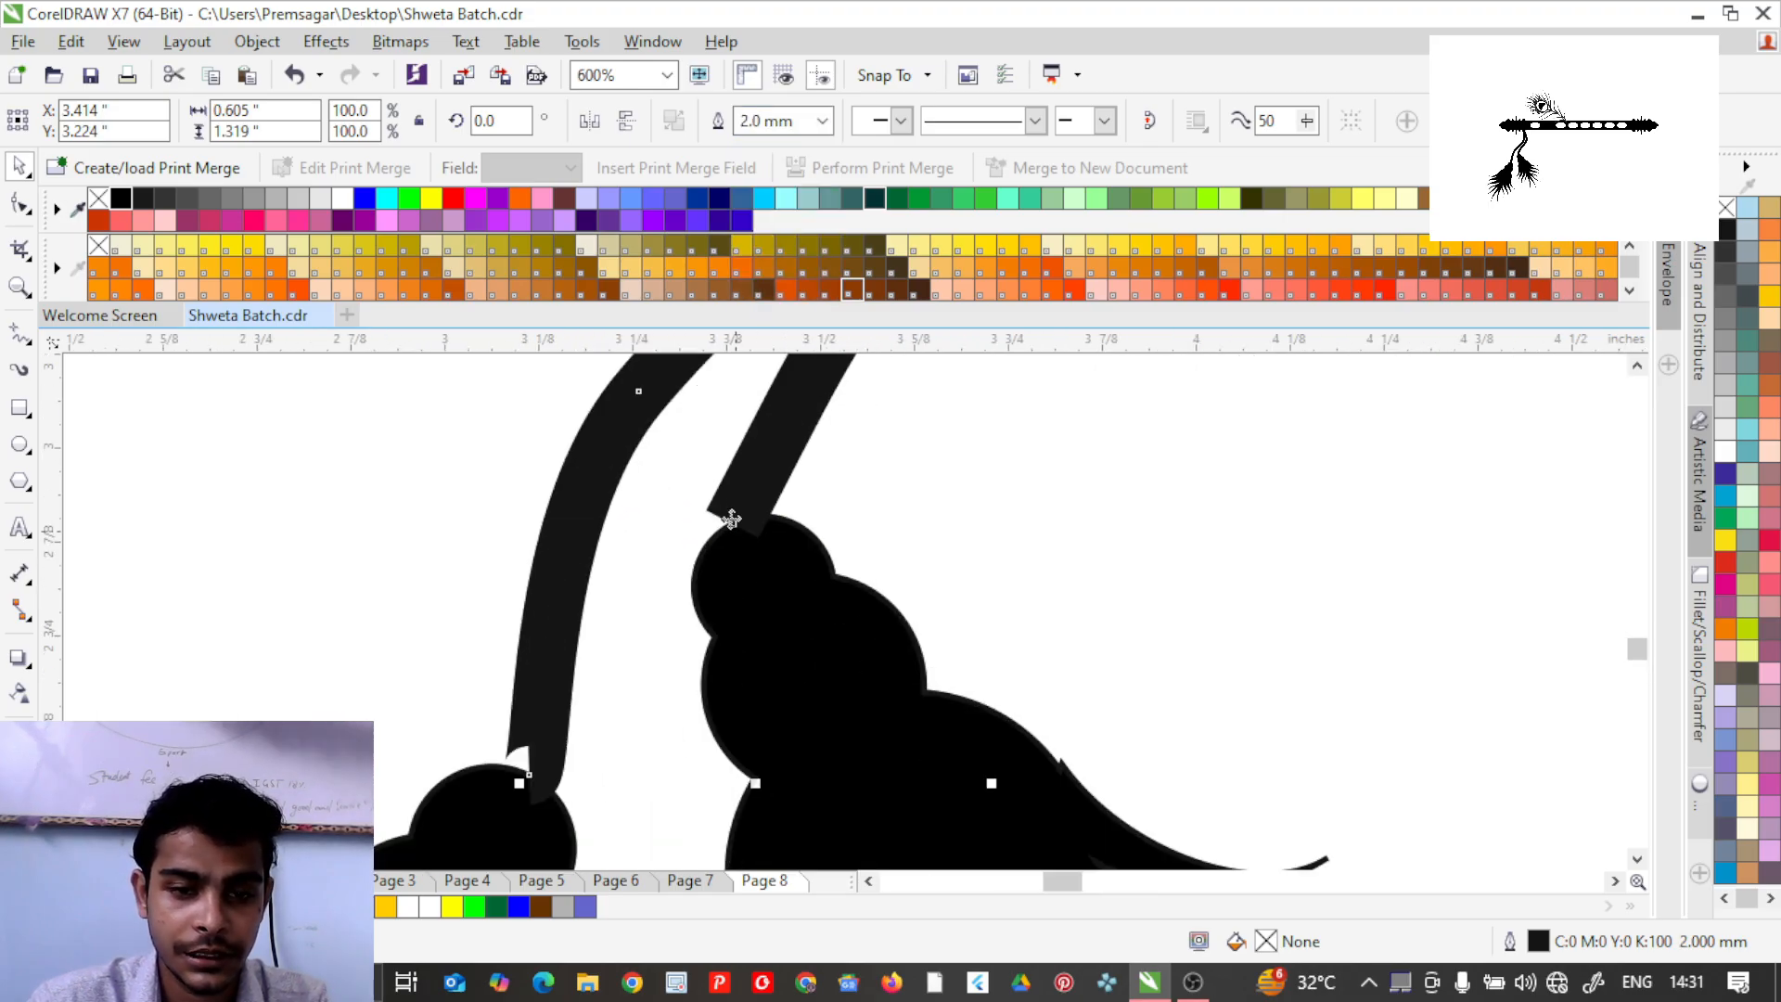
Reshape the lower ends and curves of both cords so they run into the tops of the two tassels.
left_click(19, 208)
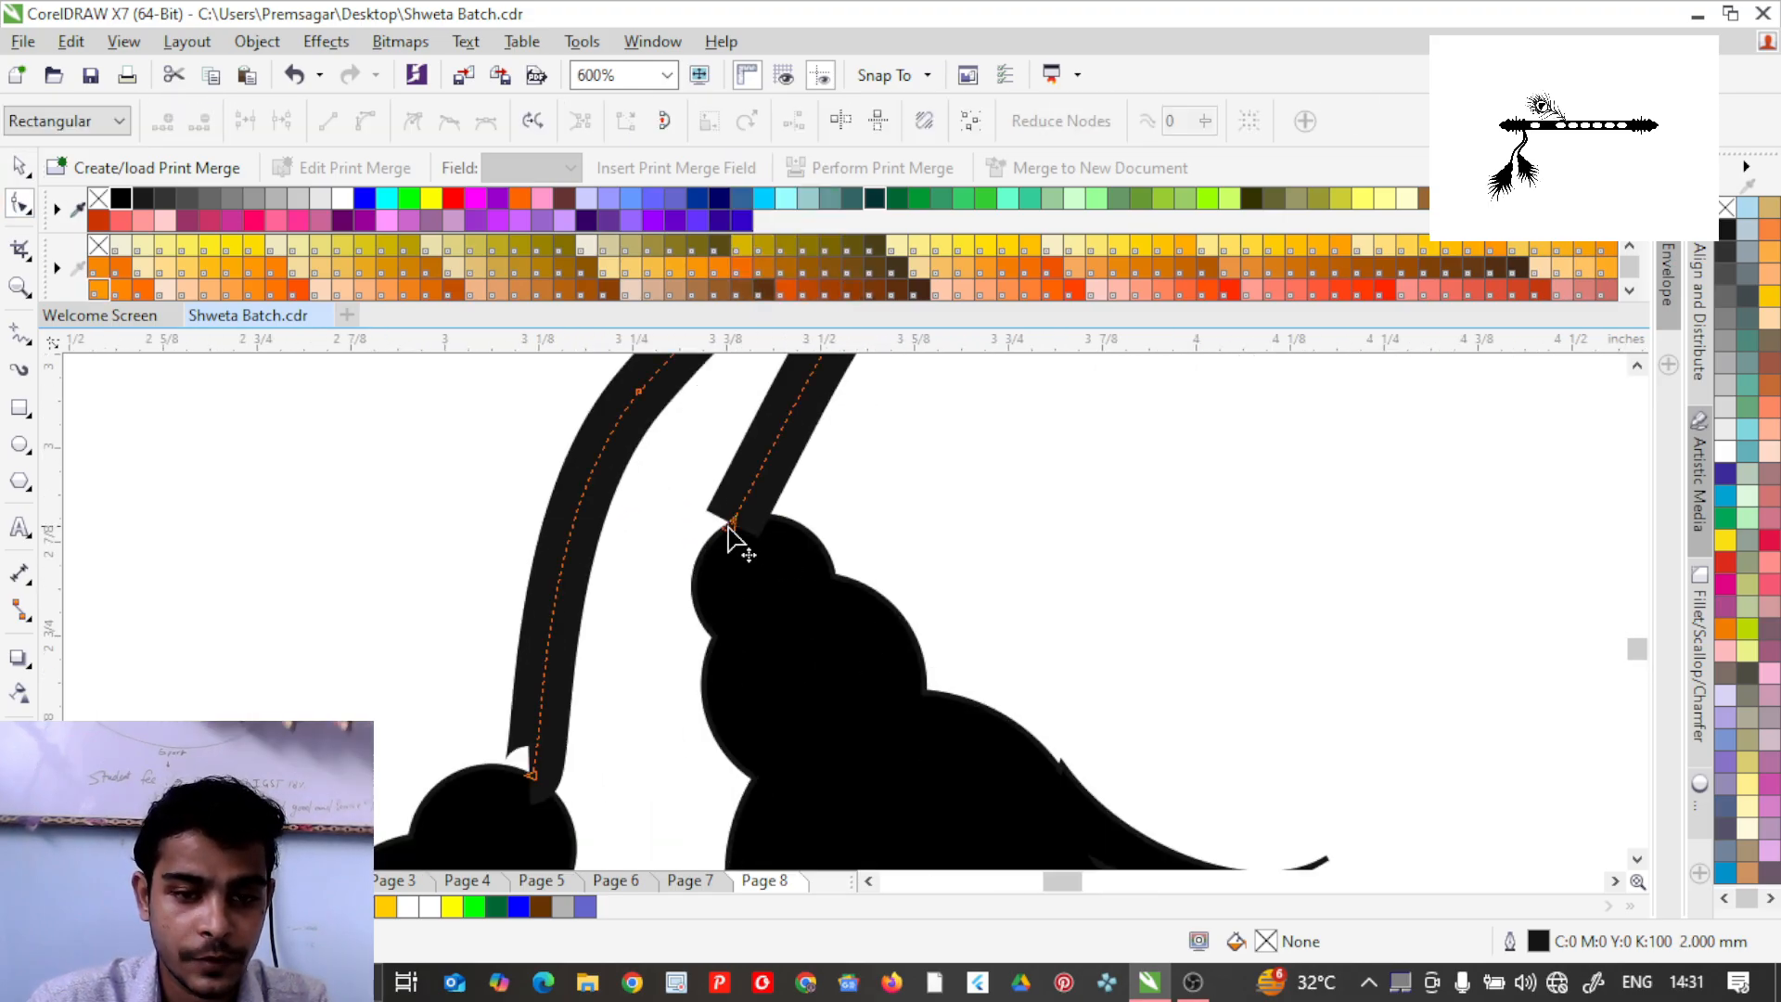
left_click_drag(728, 527, 739, 567)
left_click_drag(828, 415, 795, 557)
scroll(780, 622, "down", 4)
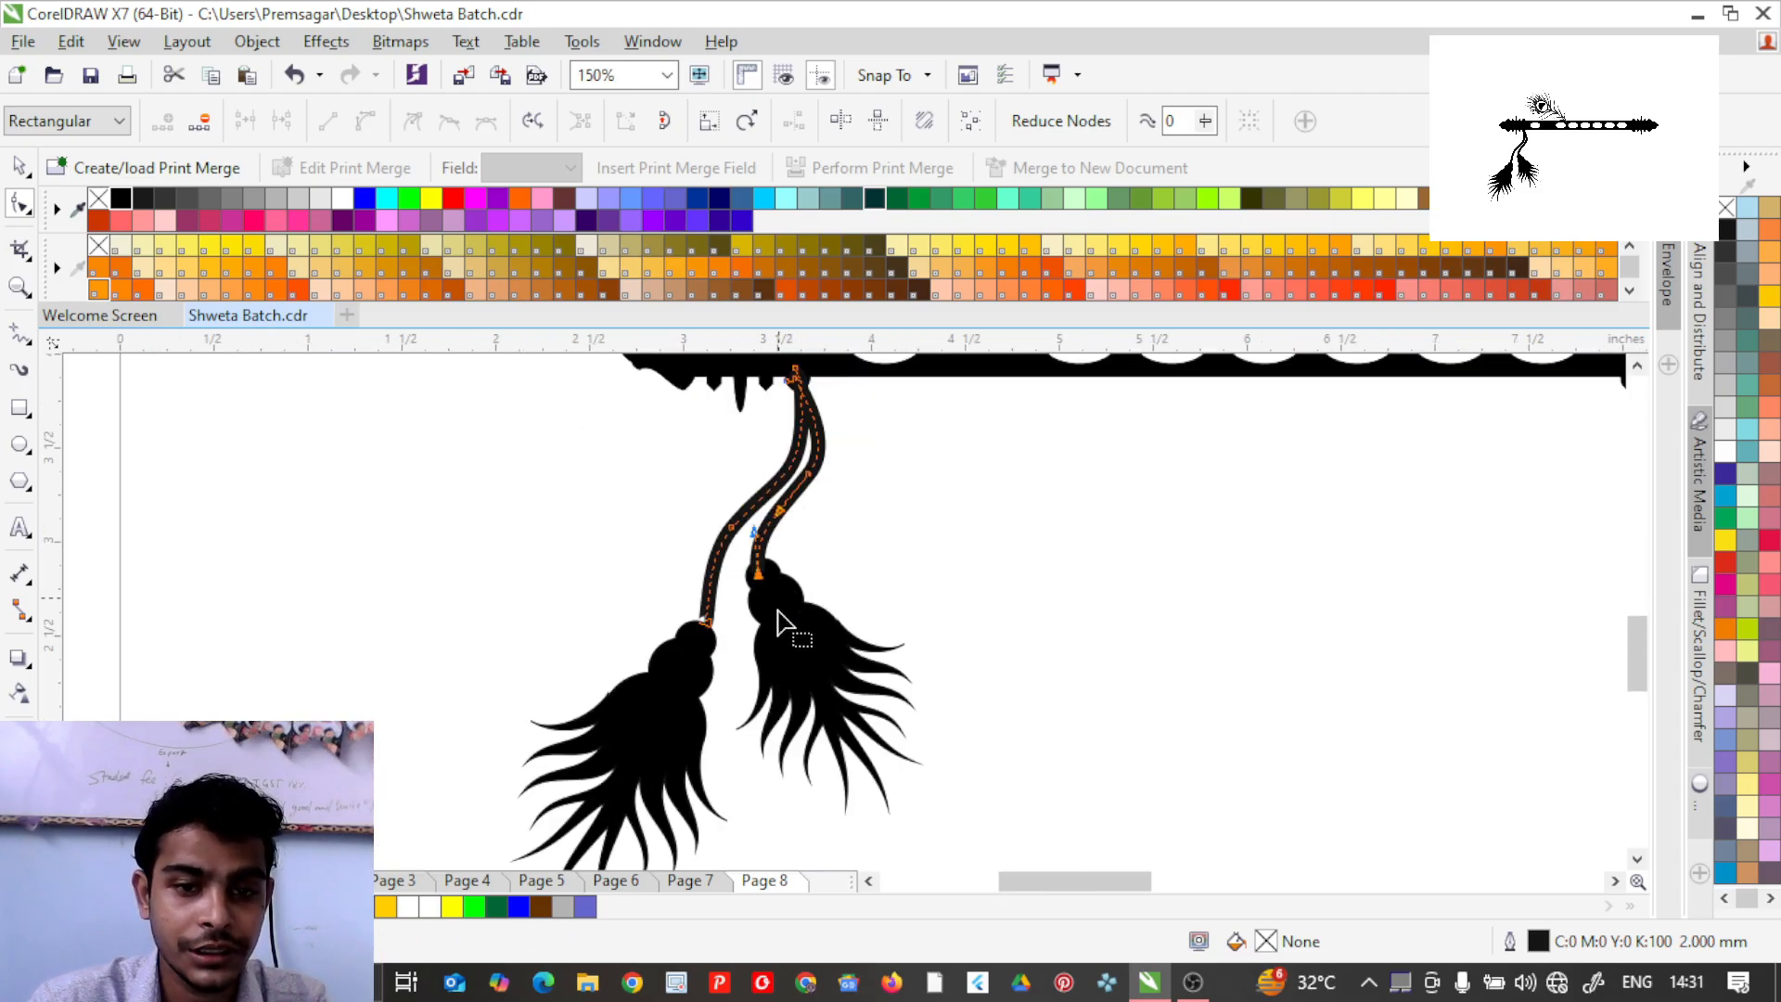
scroll(705, 640, "up", 4)
left_click_drag(747, 597, 717, 656)
scroll(758, 615, "down", 4)
left_click(19, 165)
scroll(617, 575, "down", 2)
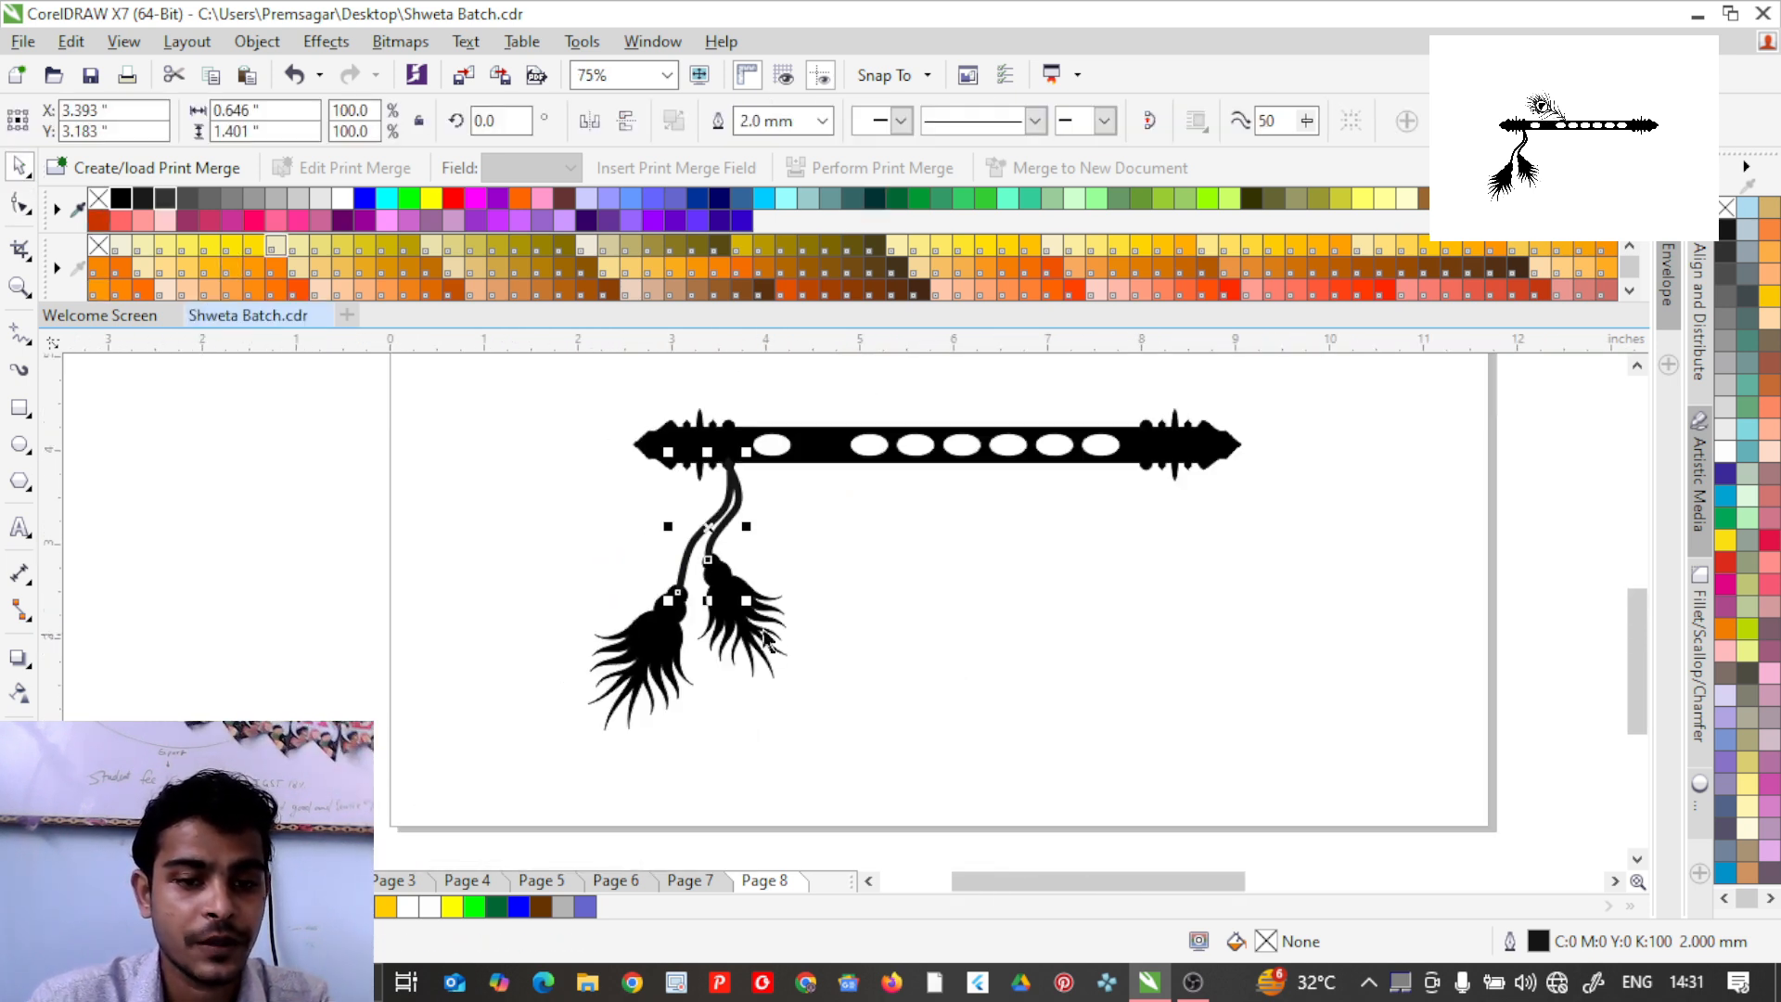
scroll(766, 638, "up", 2)
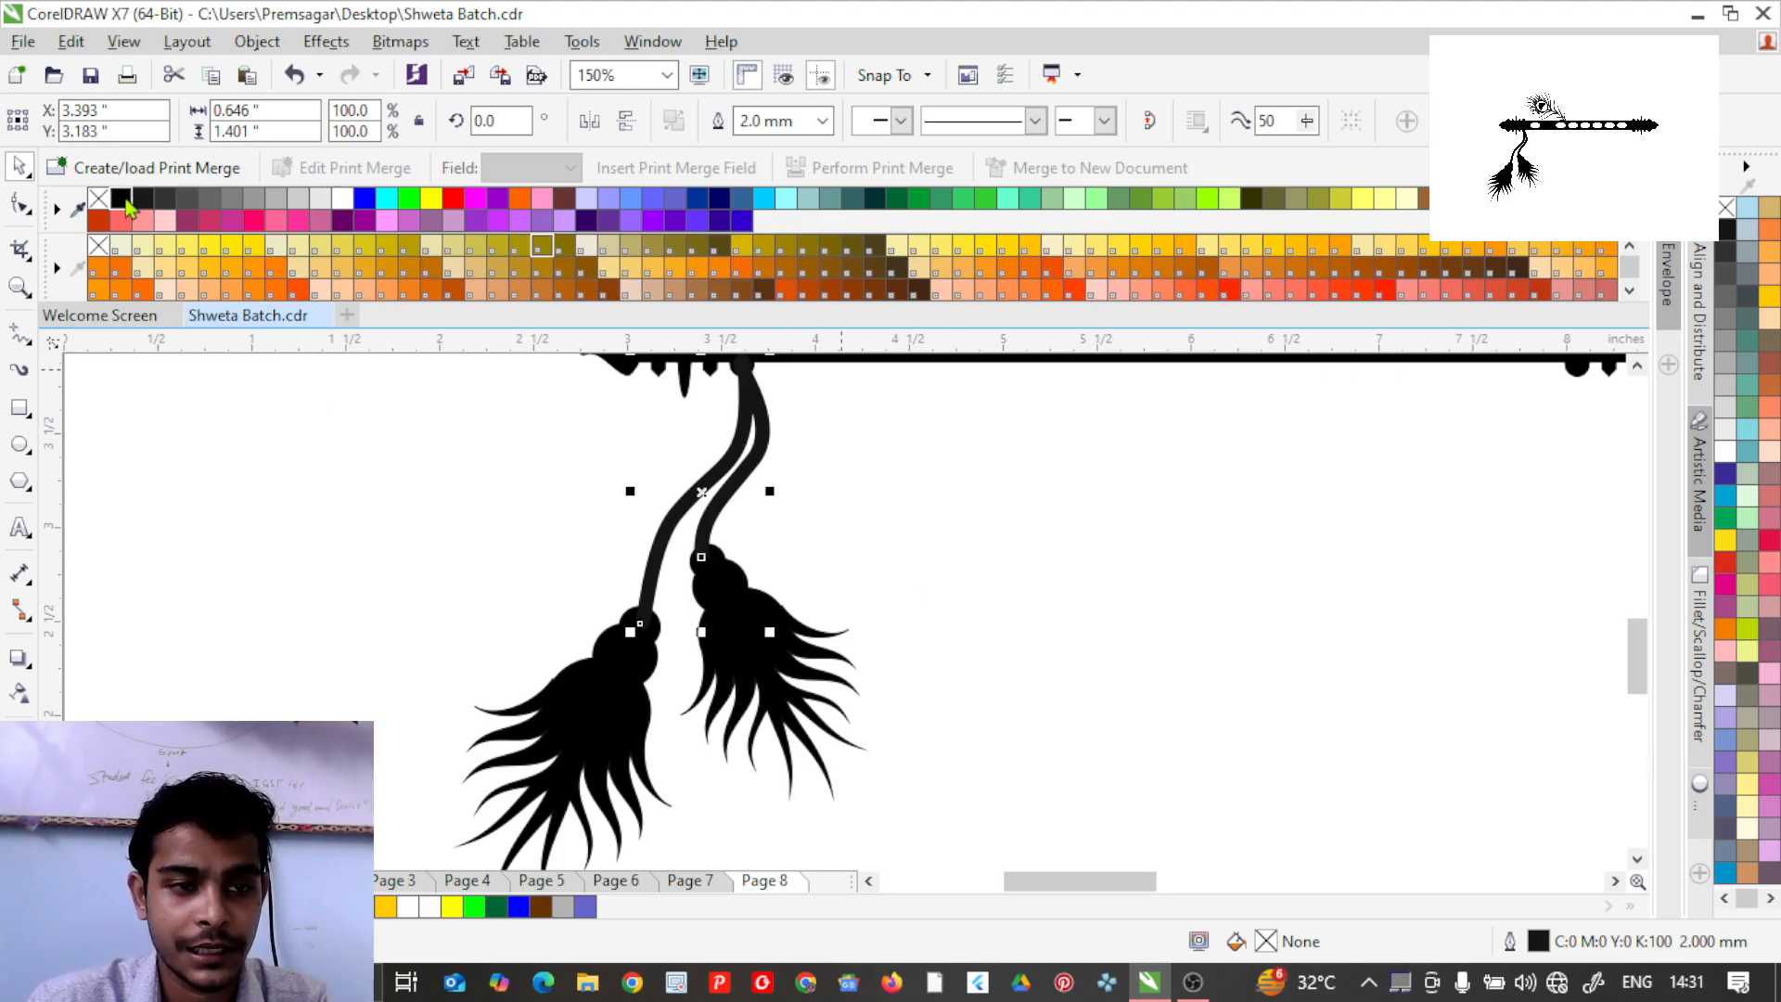
left_click(803, 471)
scroll(804, 472, "down", 2)
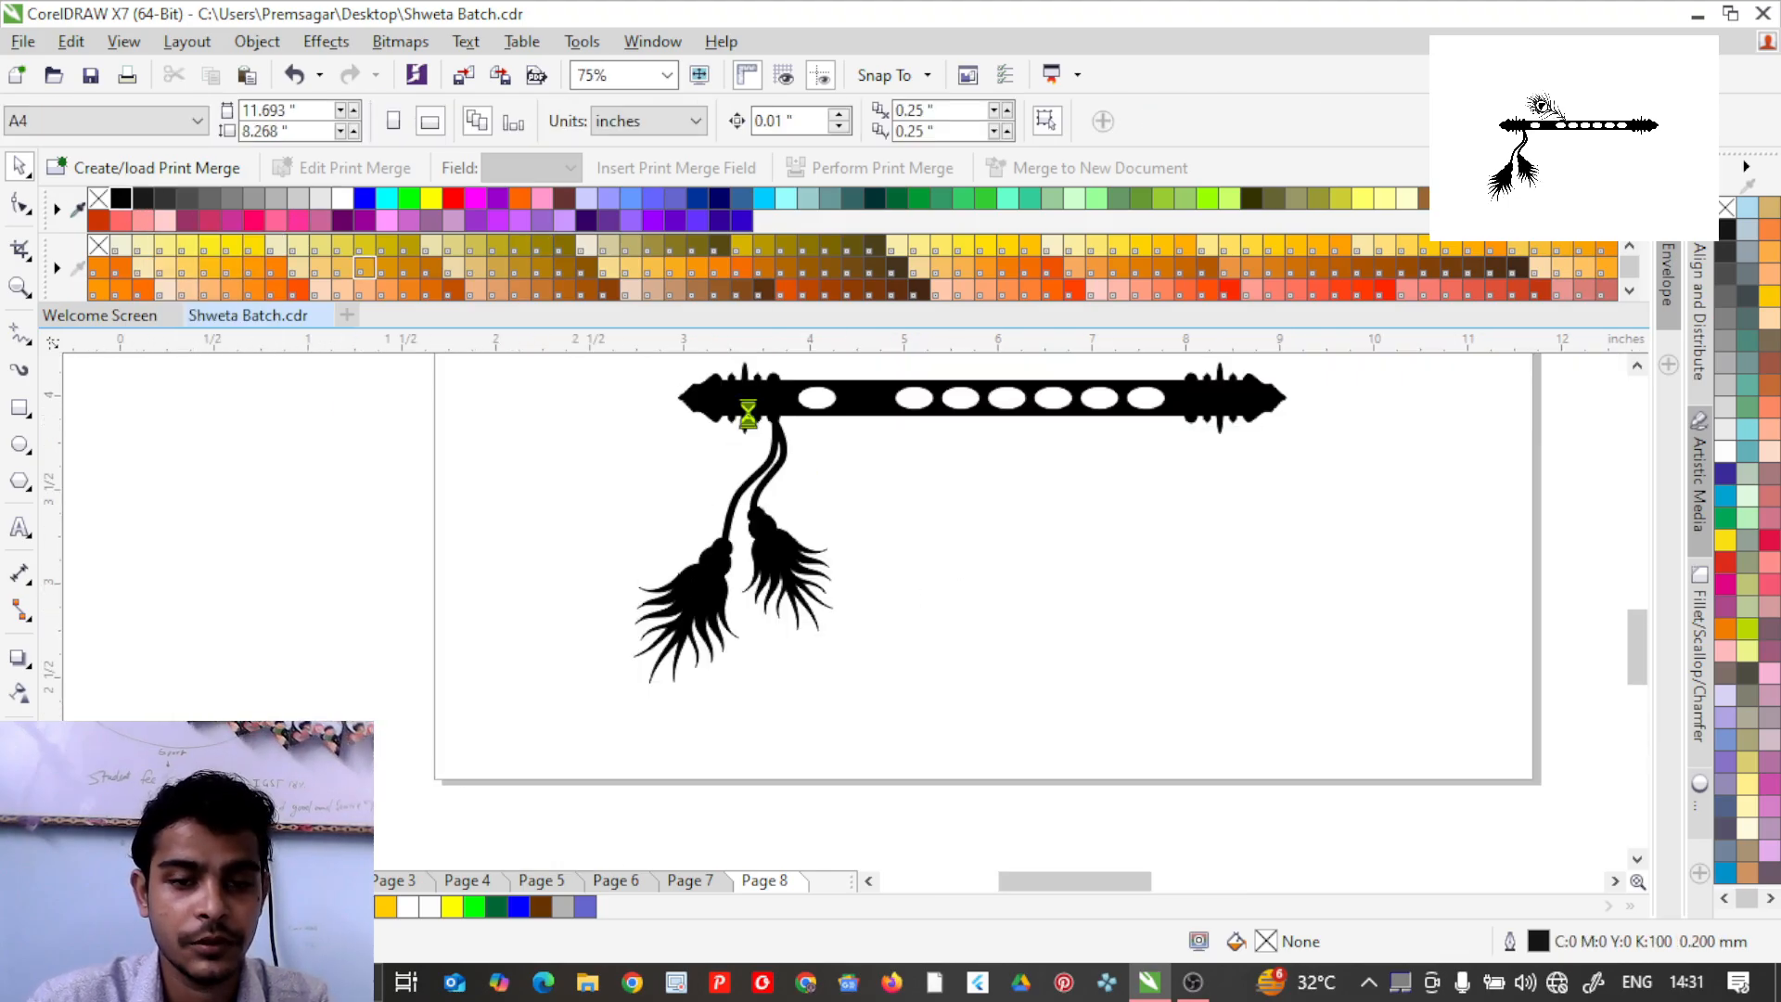
Delete the leftover rectangle and the unused outlined flute body with its ornament beside the page.
scroll(837, 490, "down", 2)
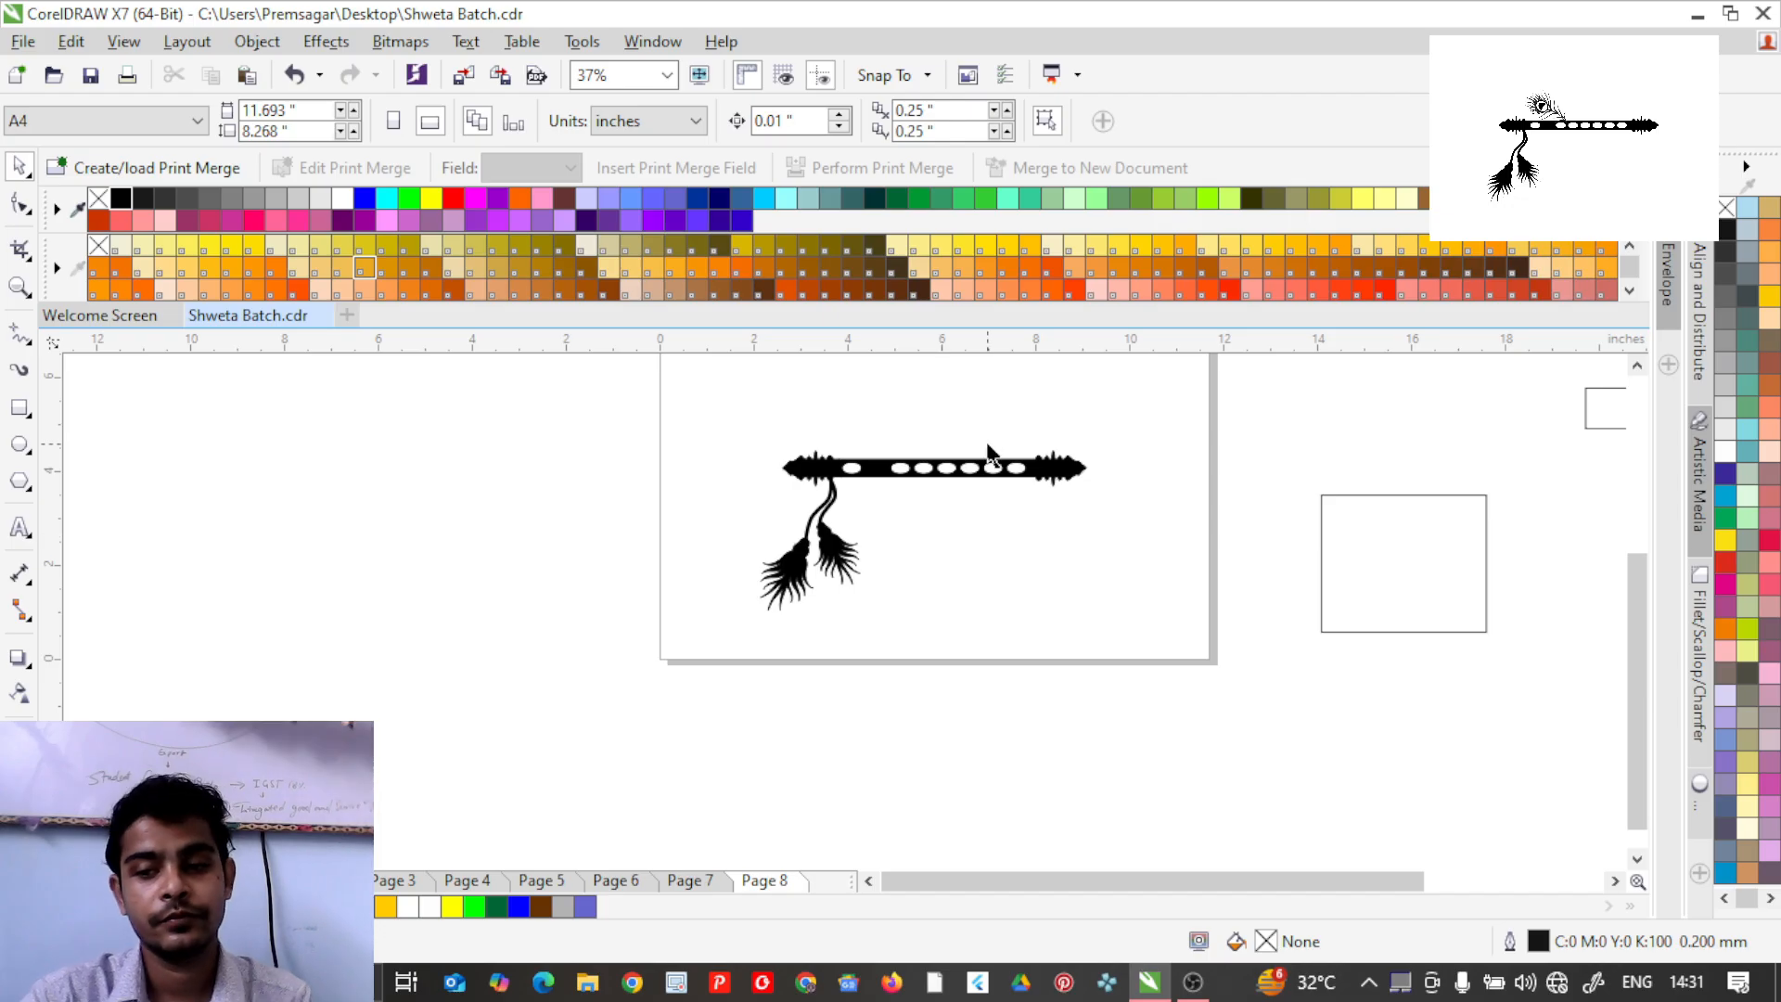
scroll(930, 501, "up", 2)
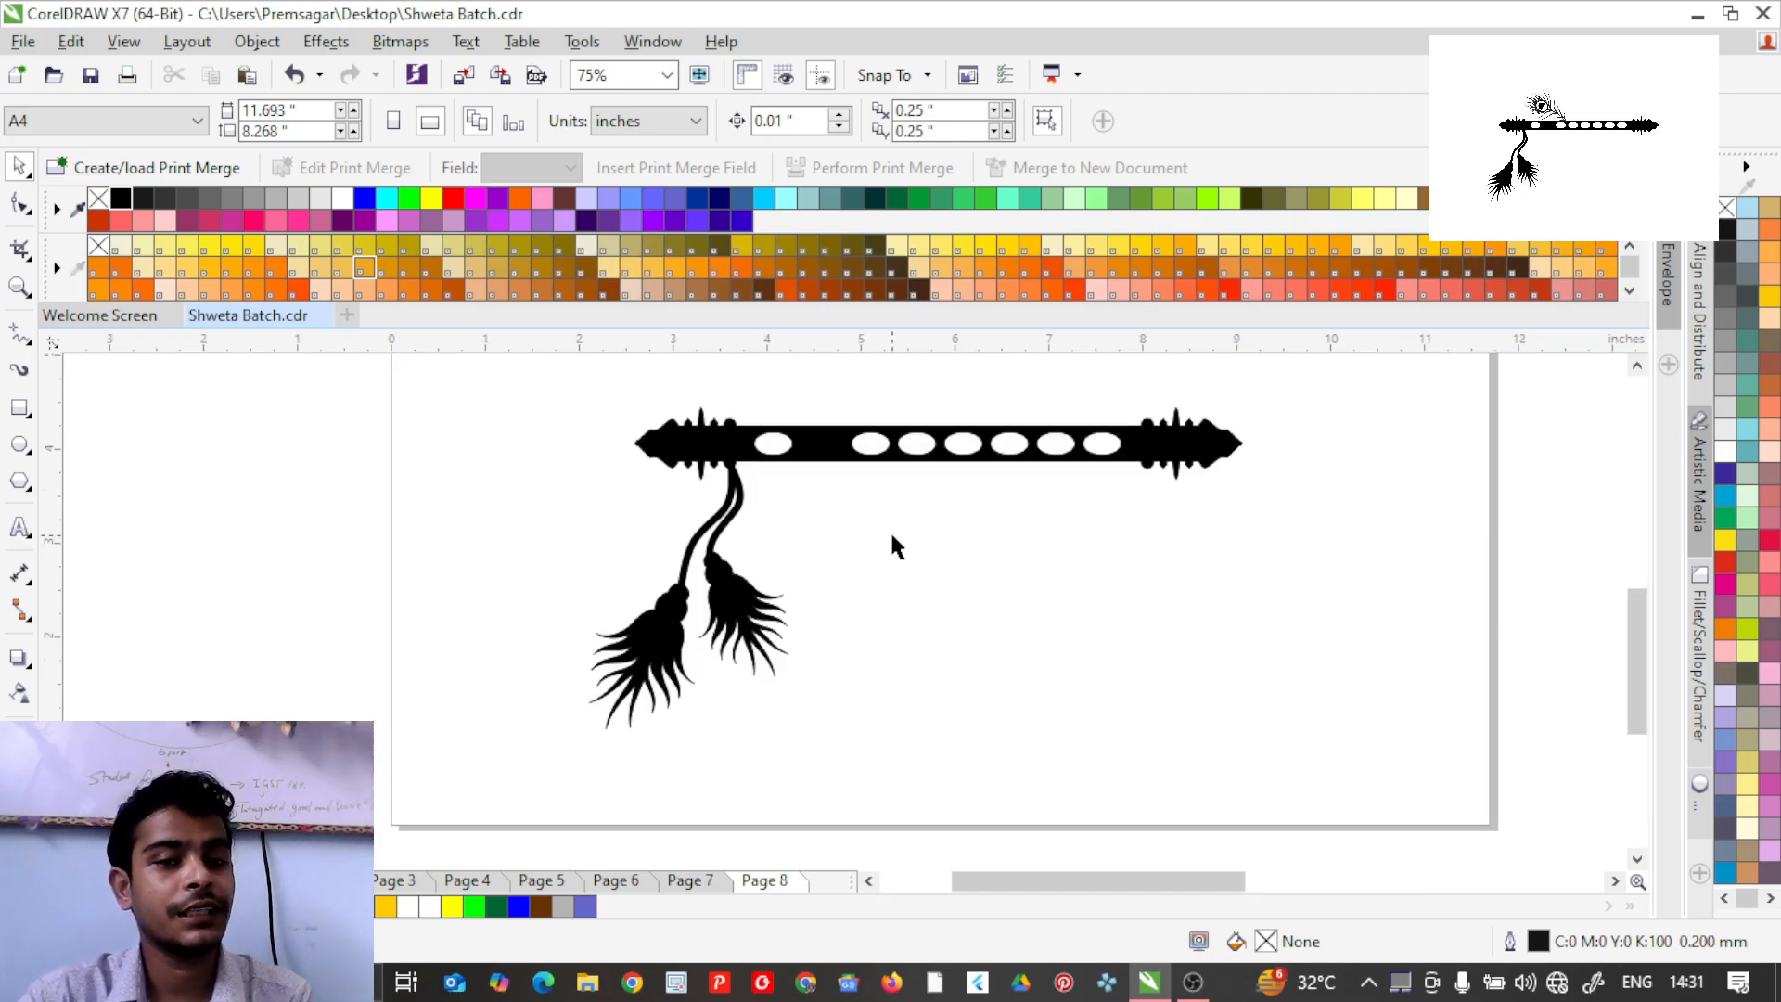
scroll(1139, 497, "down", 2)
scroll(1178, 467, "up", 1)
scroll(1132, 478, "down", 1)
left_click(1111, 489)
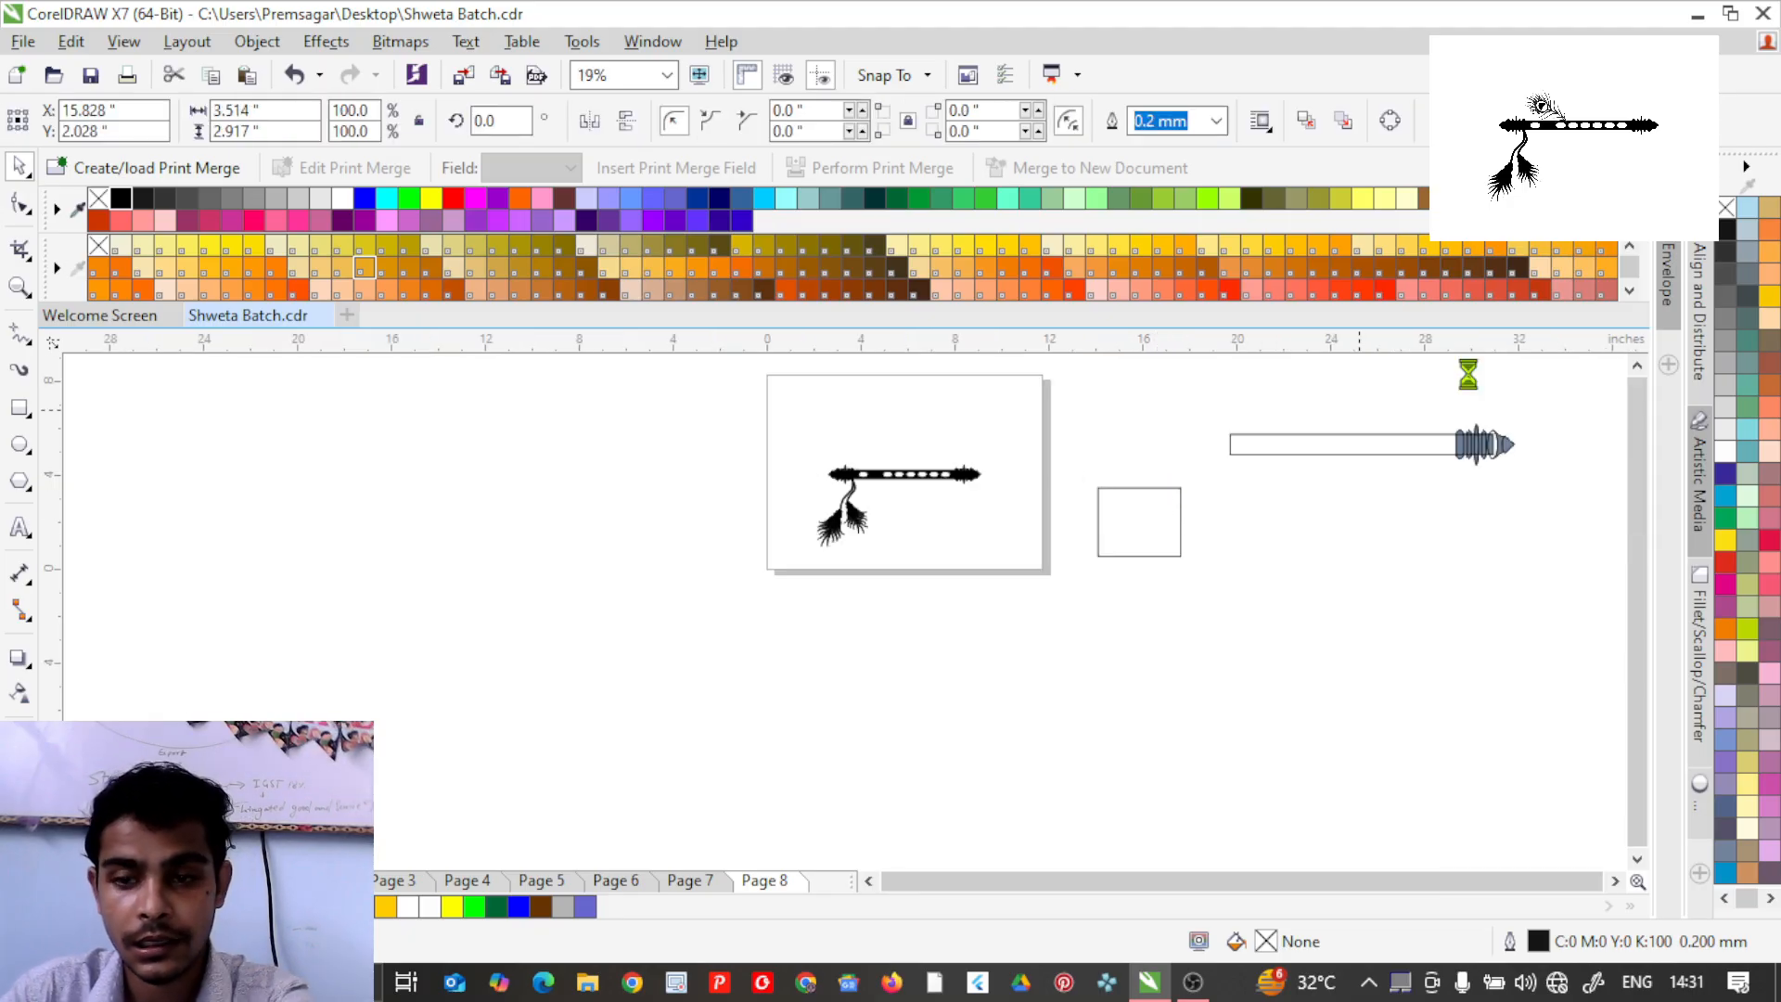
key("Delete")
left_click_drag(1192, 386, 1540, 543)
key("Delete")
scroll(850, 475, "up", 3)
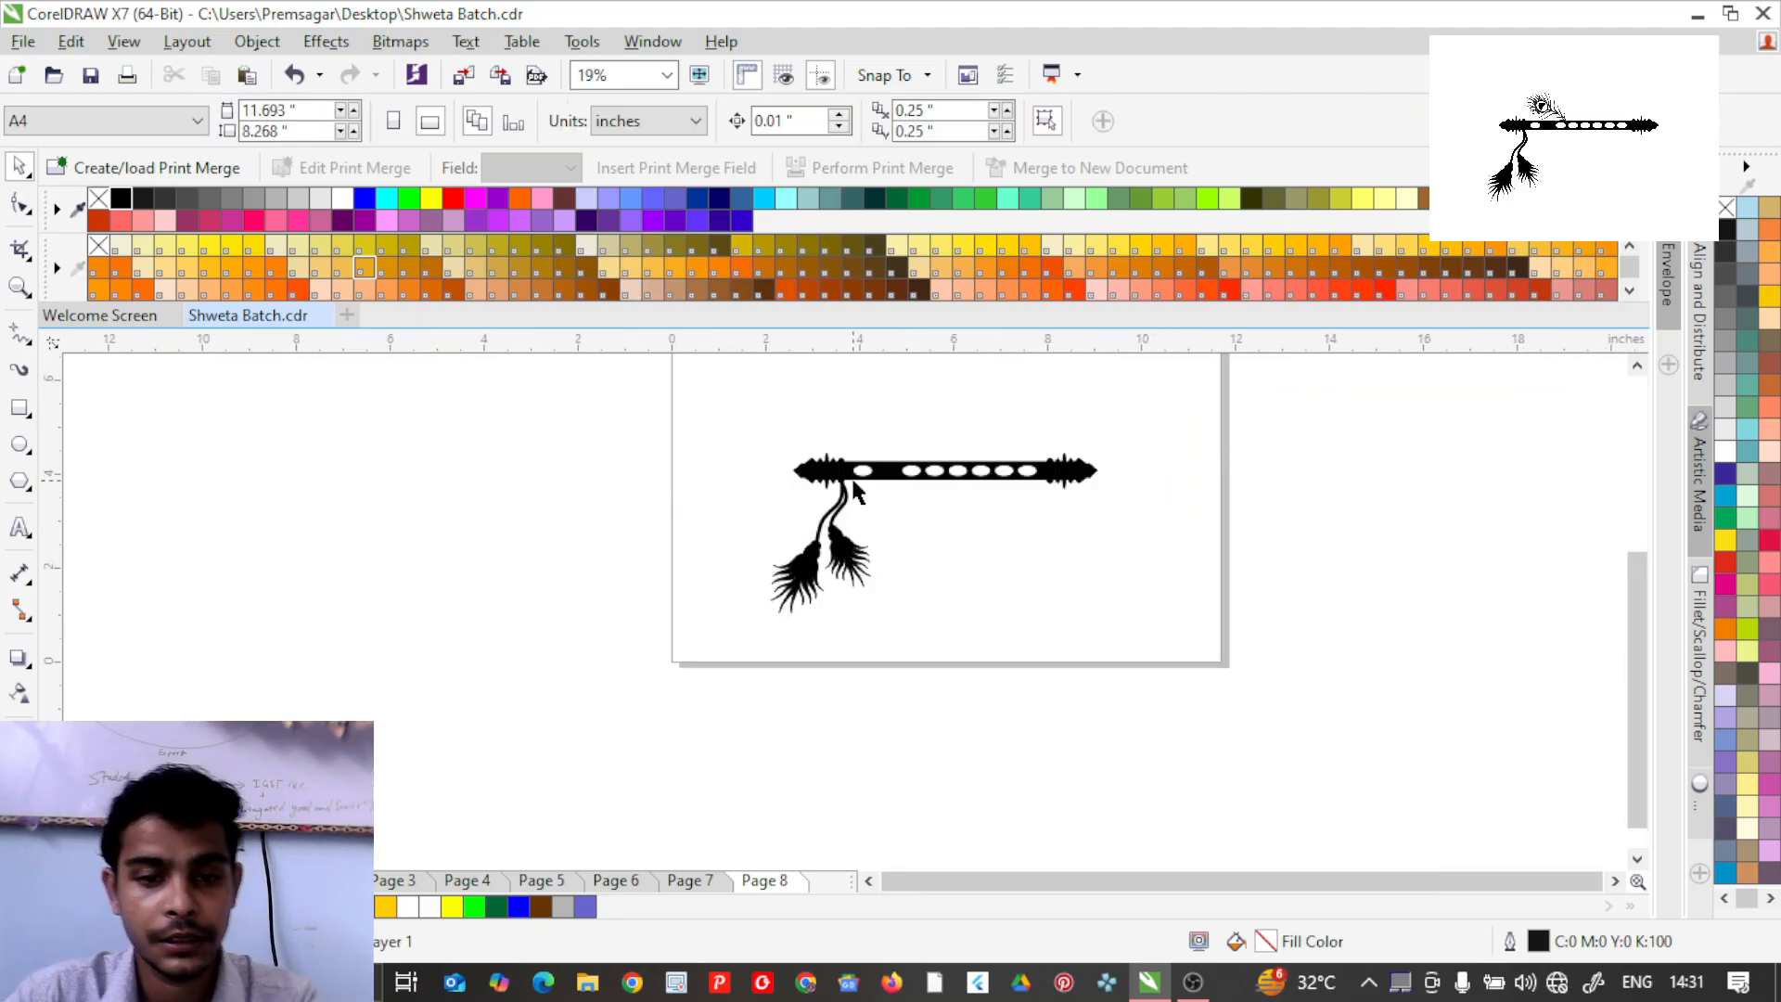
Draw an ellipse about 4.42 by 4.01 in beside the page, near the flute's tassel end, and convert it to curves.
scroll(852, 482, "down", 1)
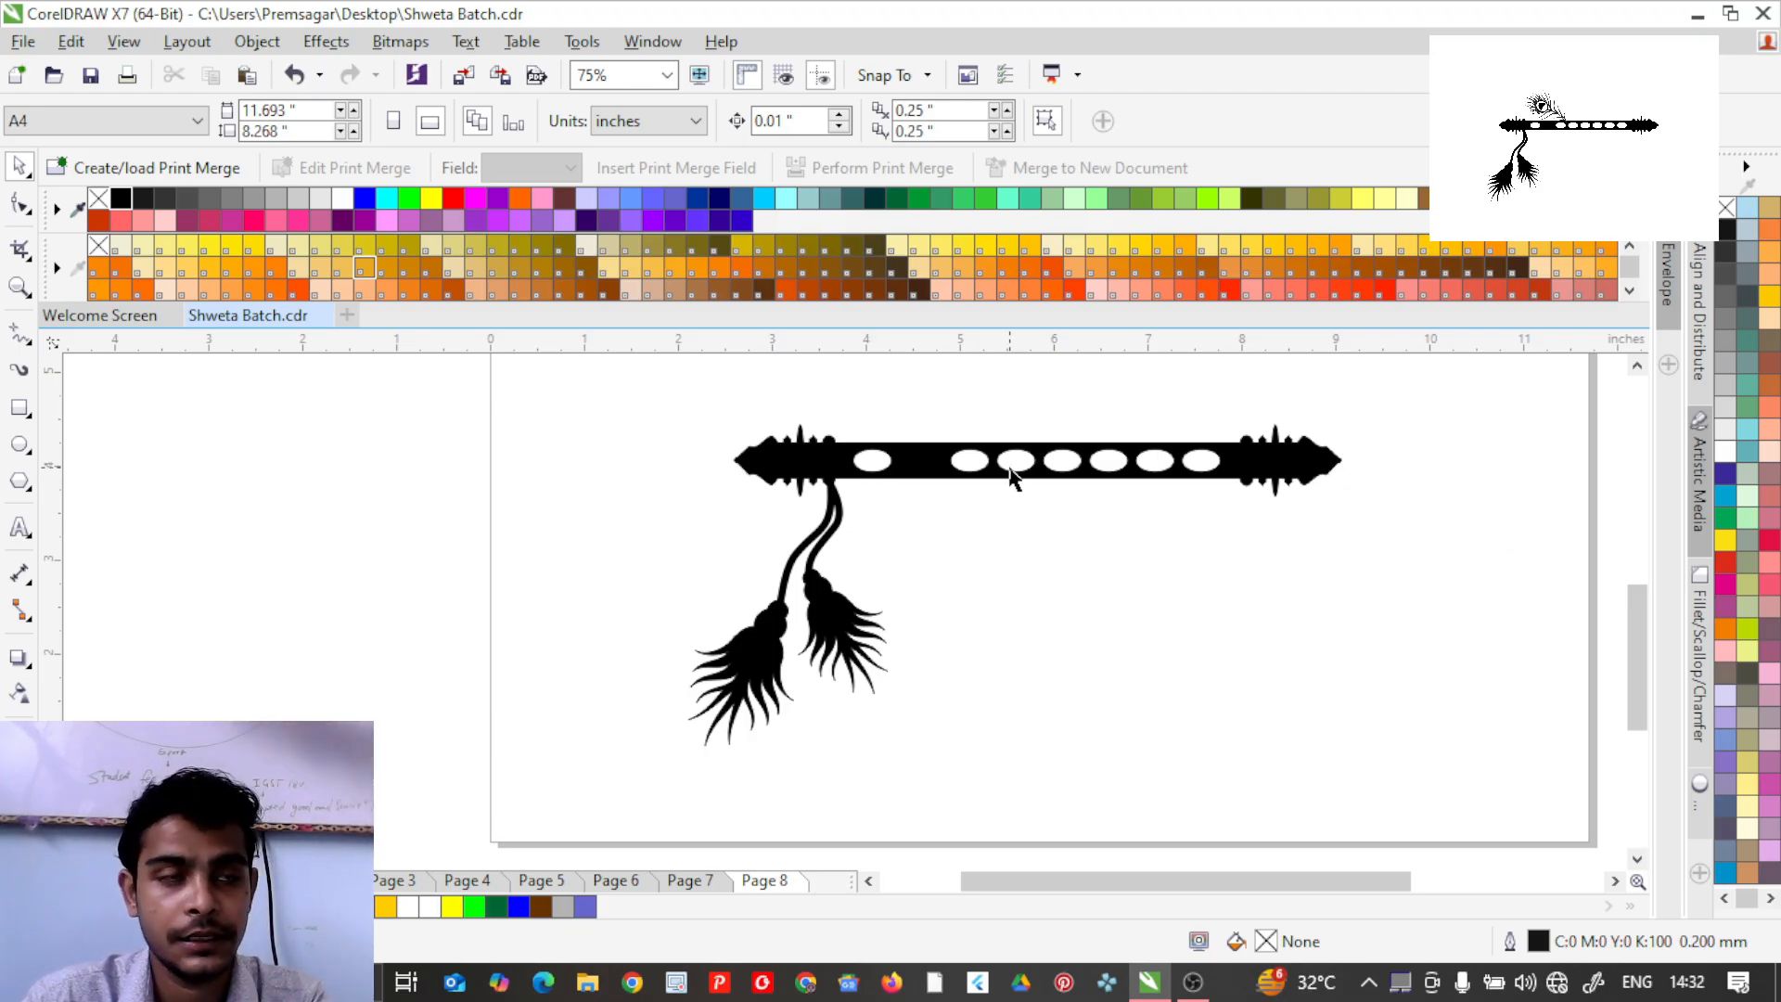
scroll(1006, 495, "down", 1)
scroll(1024, 504, "up", 1)
scroll(893, 554, "down", 1)
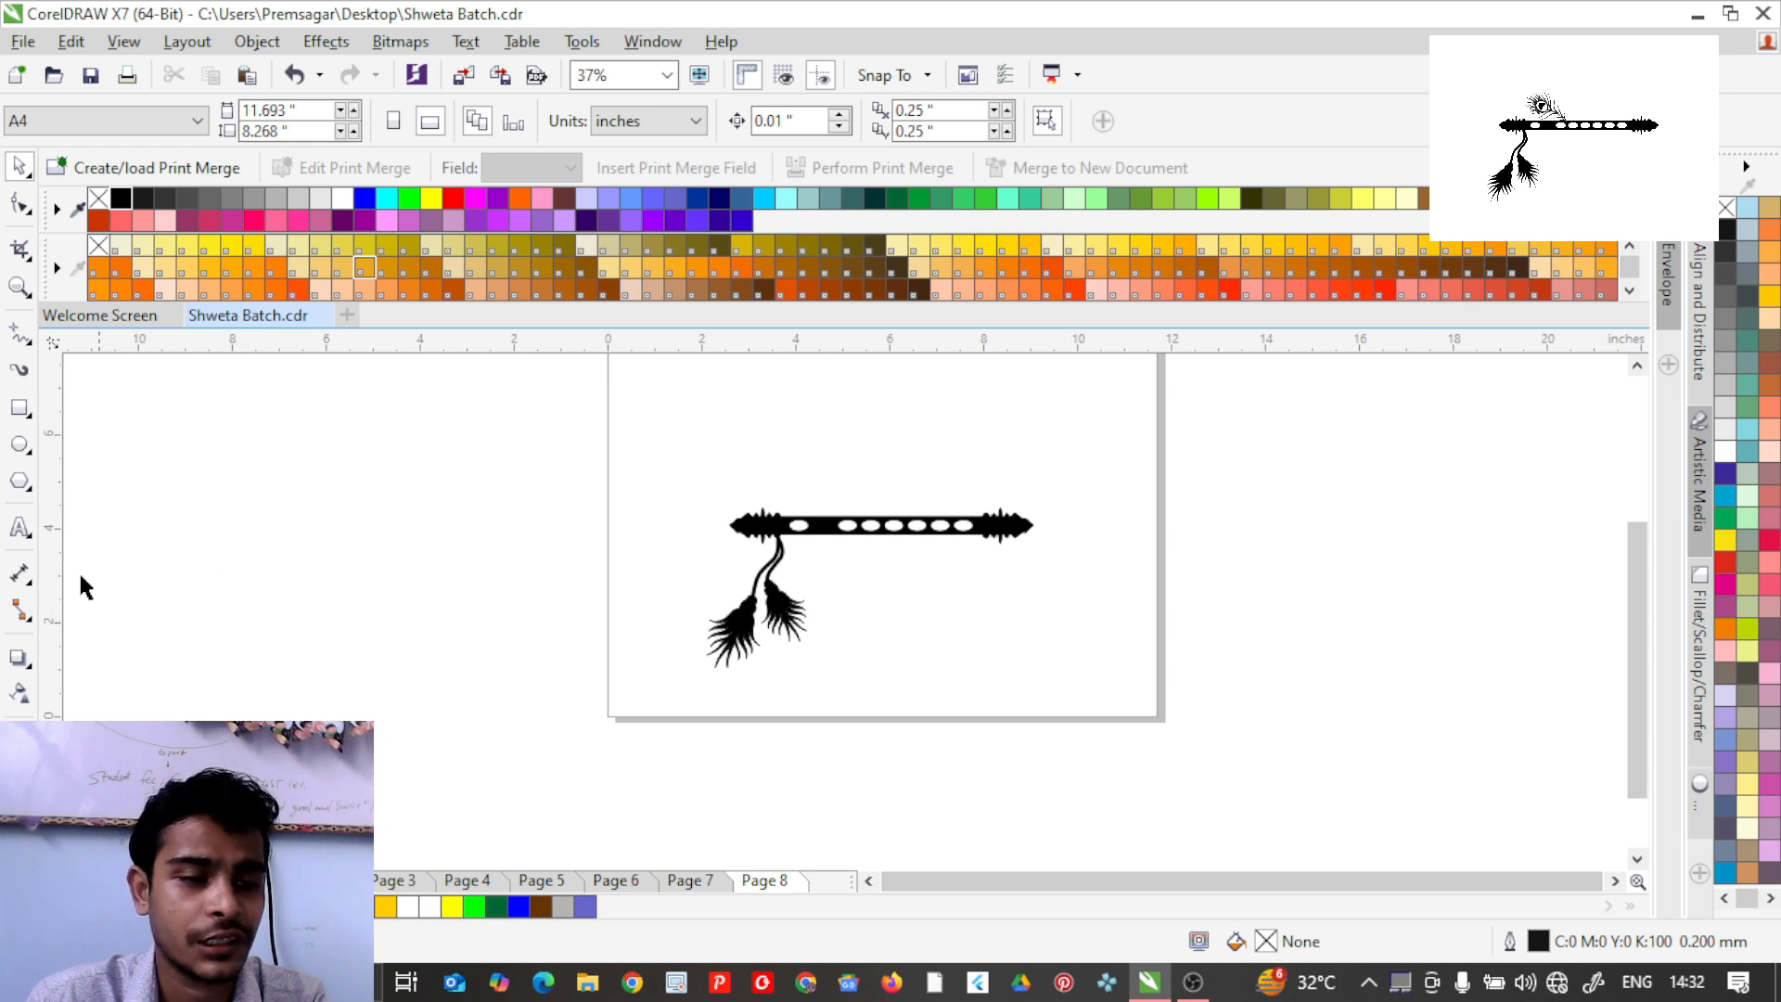
left_click(22, 451)
left_click_drag(306, 479, 514, 667)
key("space")
key("ctrl+q")
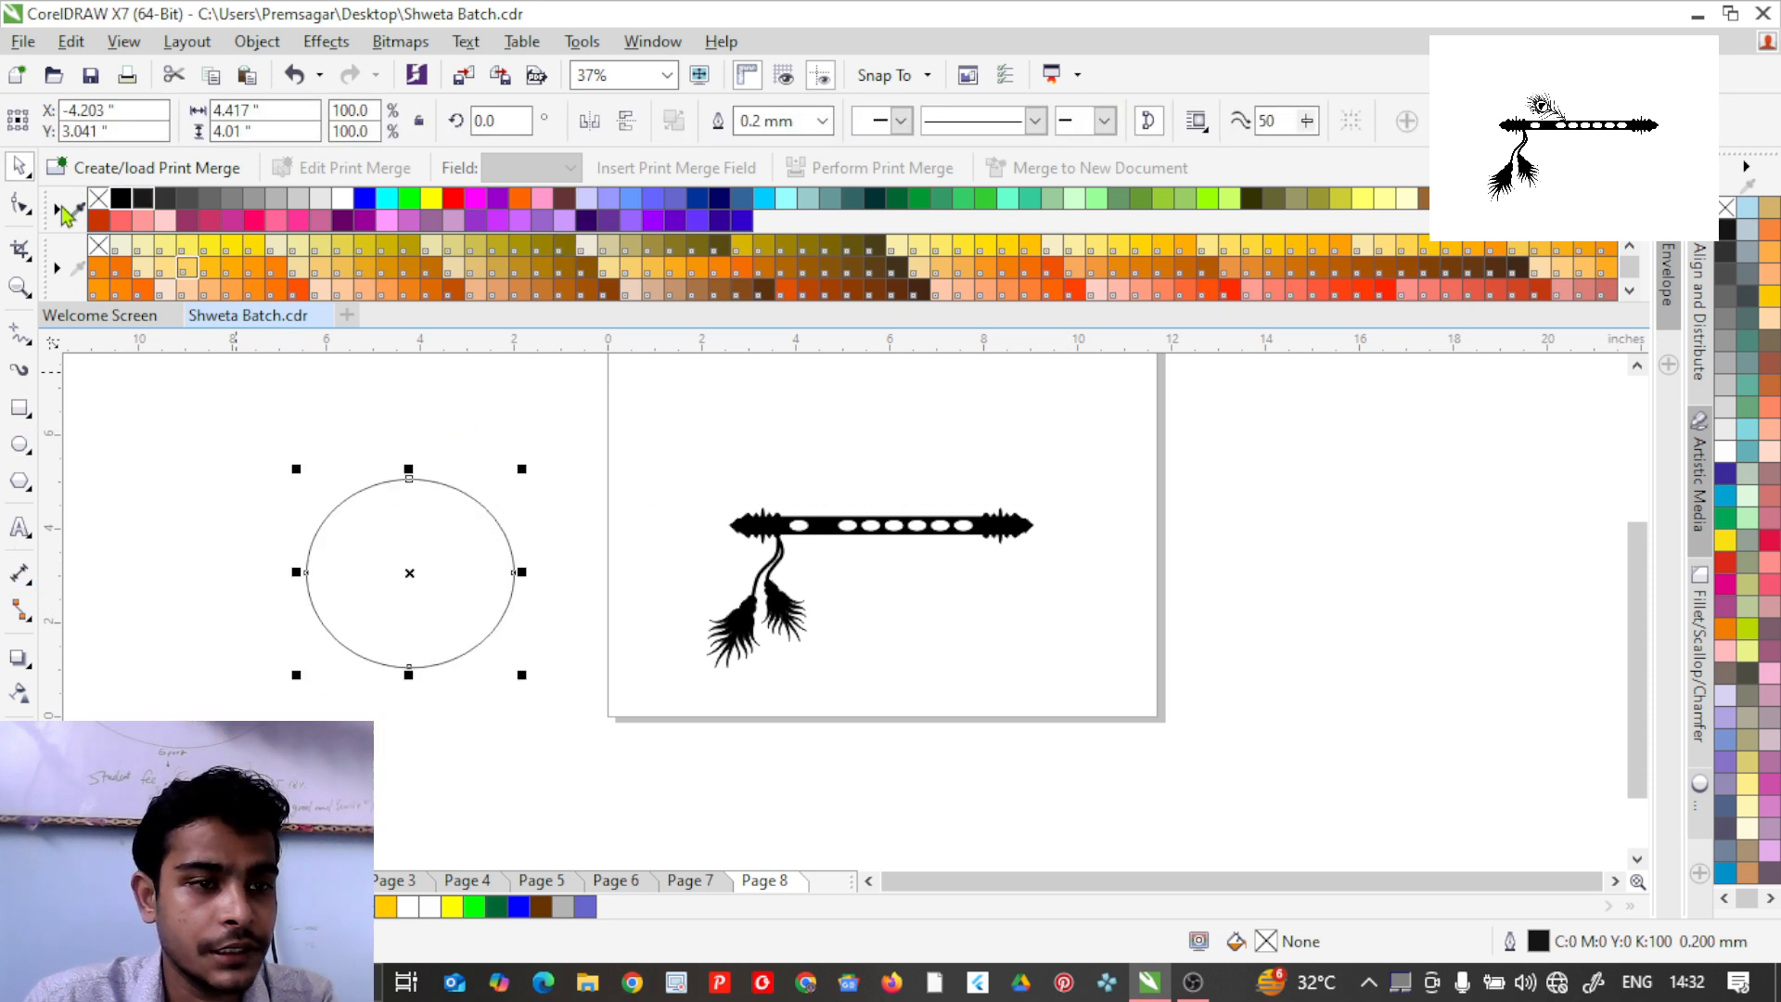
Reshape the ellipse into a heart-like form about 5.19 by 3.64 in, with a dipped upper edge, extended bottom and wider sides.
key("F10")
left_click_drag(402, 479, 385, 535)
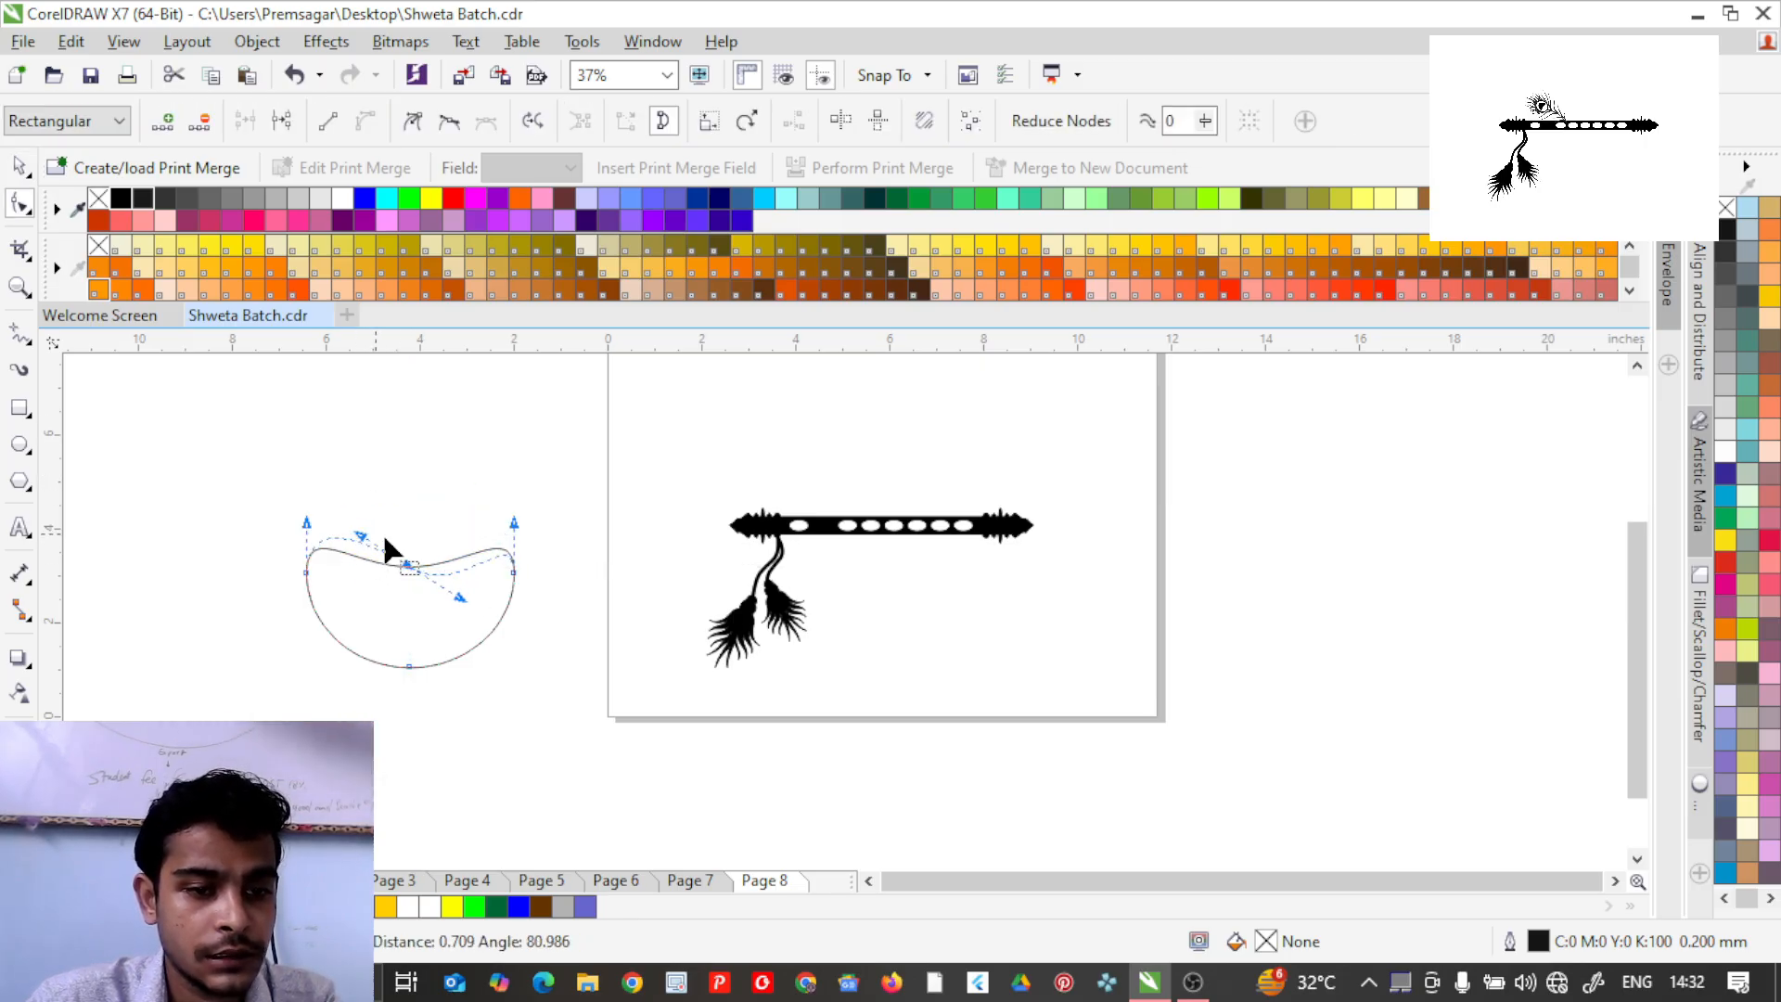
left_click_drag(462, 593, 462, 577)
left_click_drag(404, 664, 406, 718)
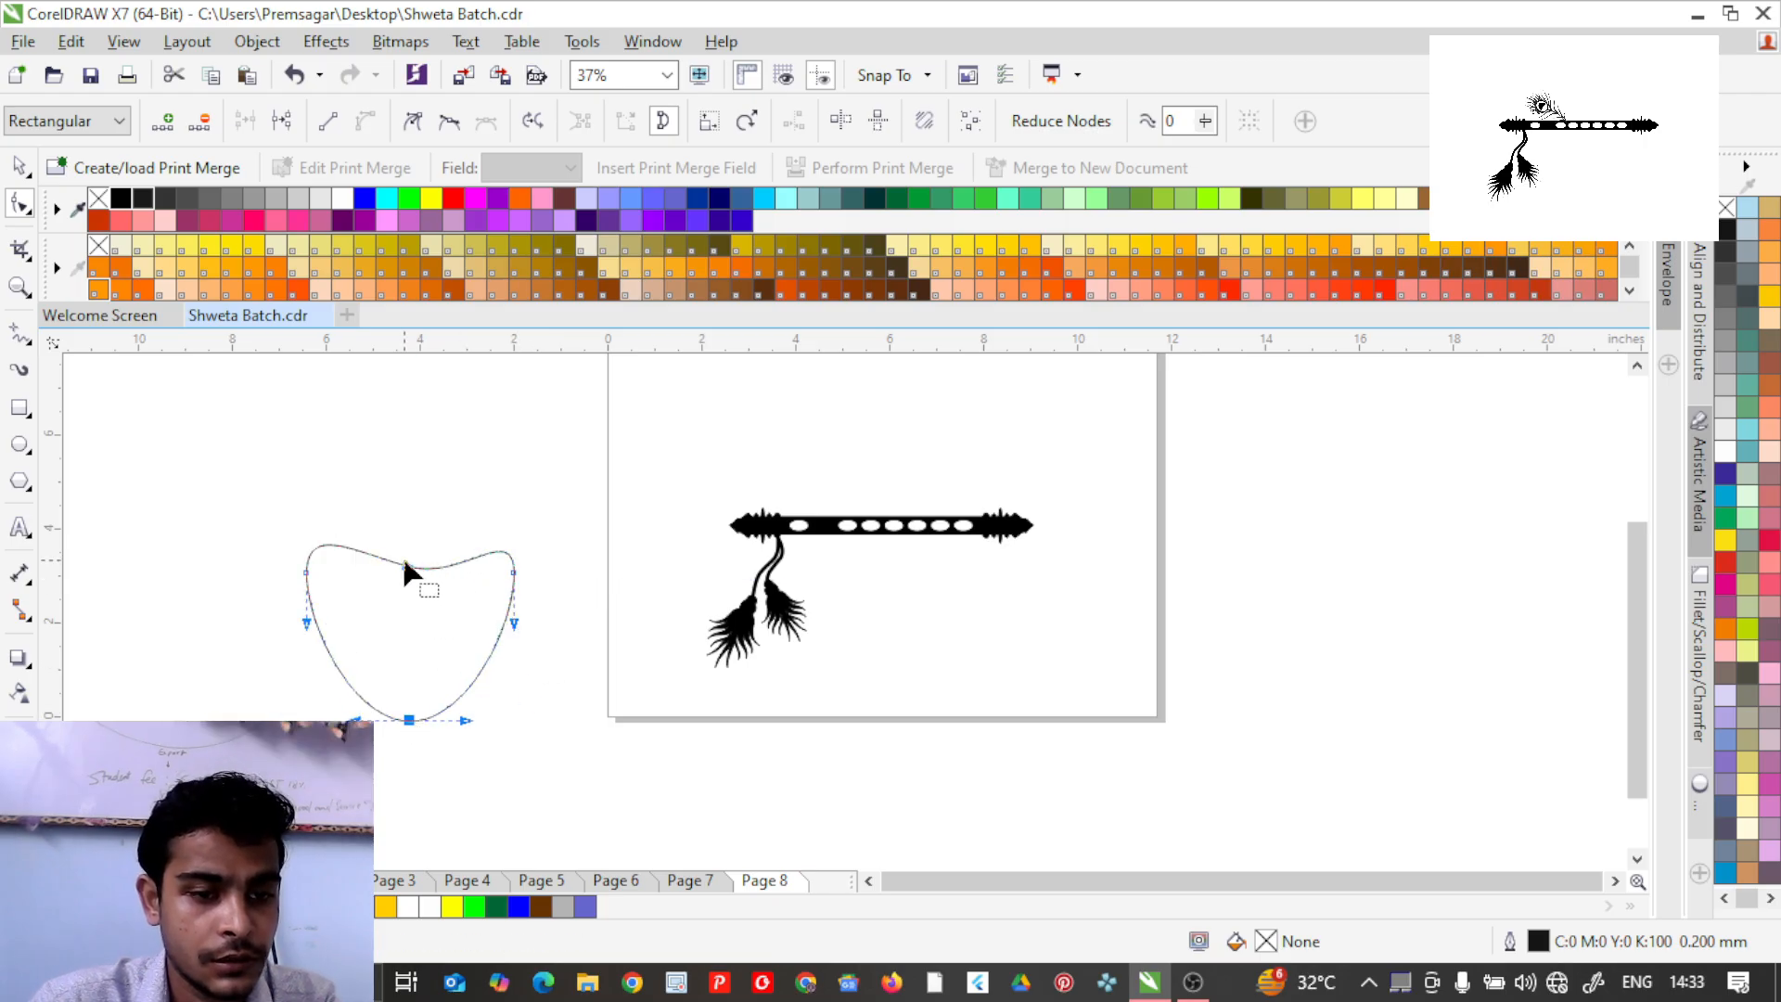
mouse_move(513, 572)
left_mouse_down()
mouse_move(513, 509)
mouse_move(513, 572)
left_mouse_up()
left_click_drag(306, 573, 292, 574)
left_click_drag(513, 572, 453, 581)
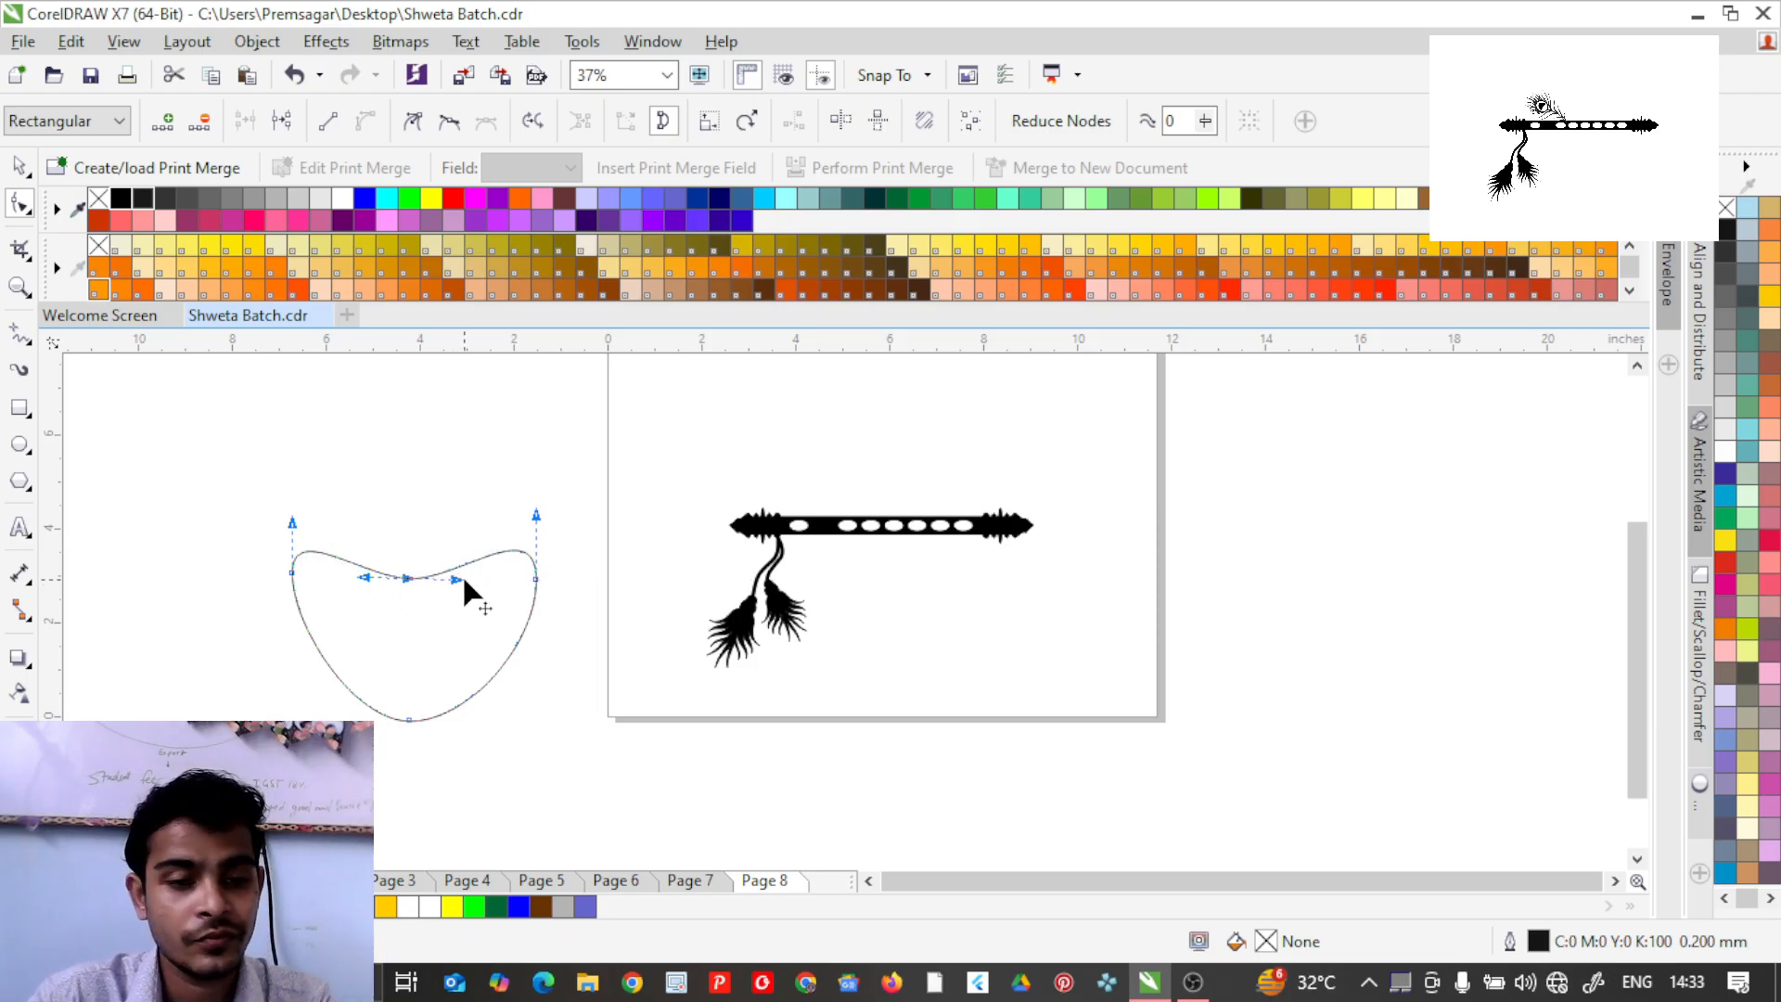
Rotate the heart-like shape to about 195.6° and shrink it to about 1.37 by 1.11 in.
left_click(19, 167)
left_click(409, 577)
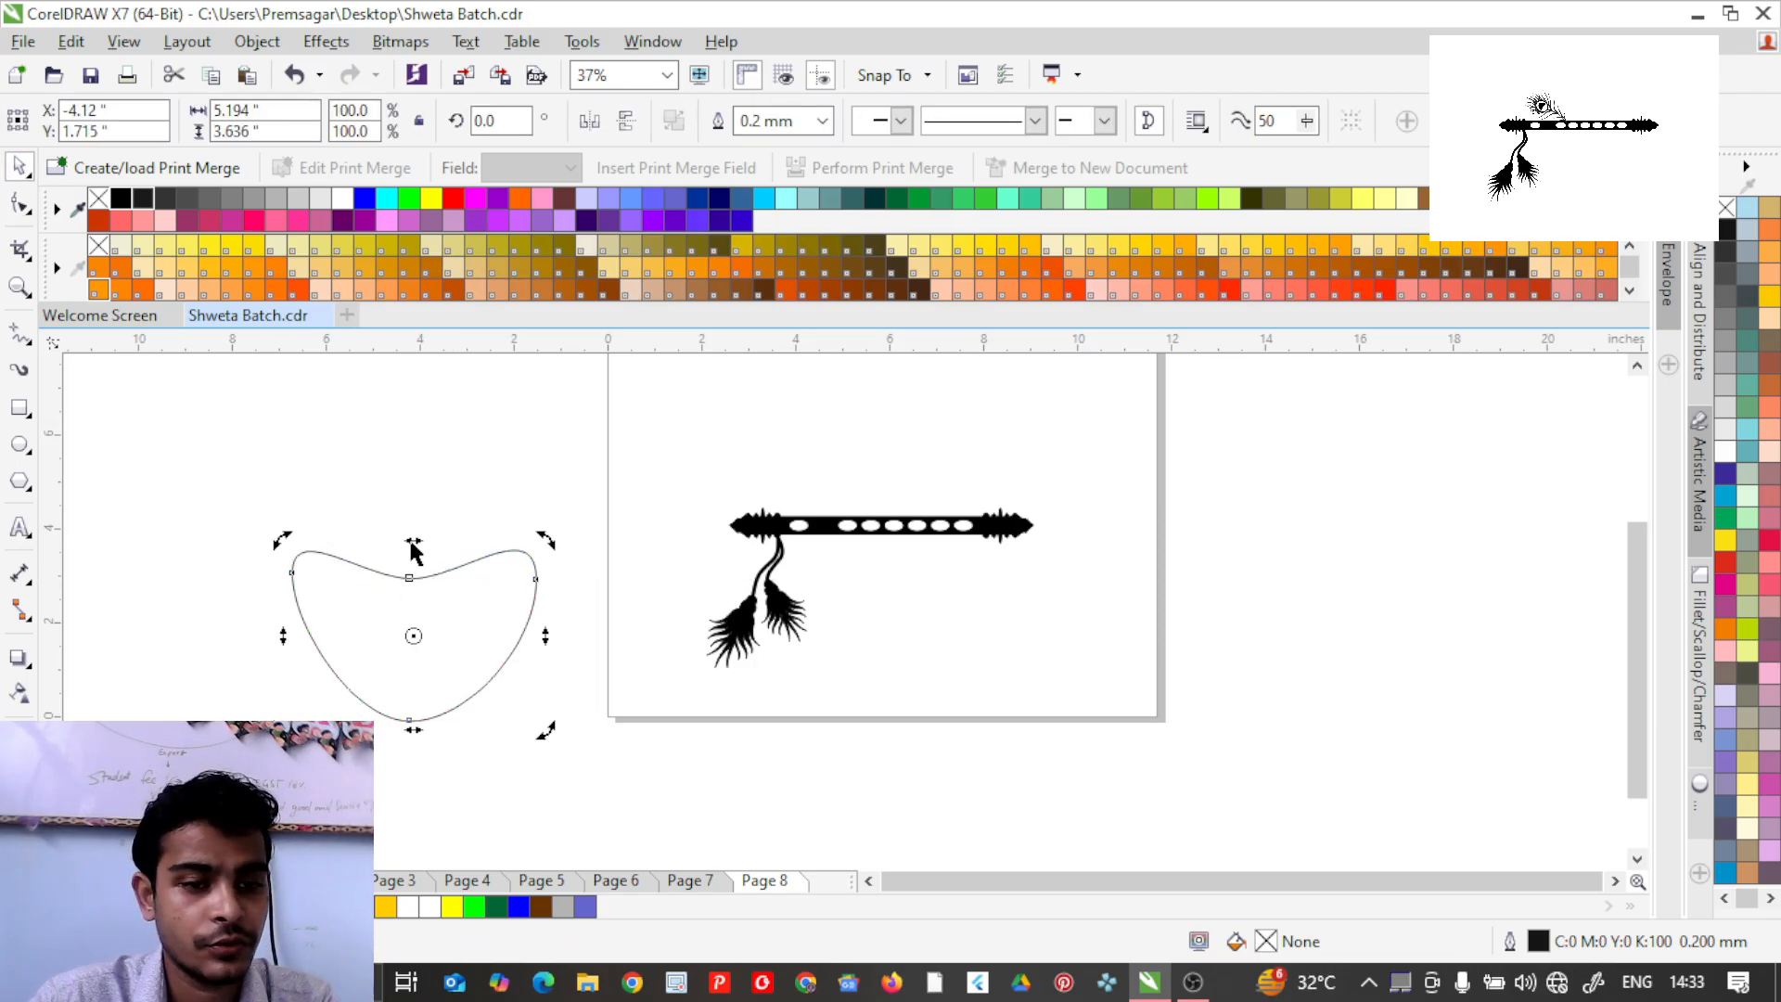
left_click_drag(544, 542, 408, 591)
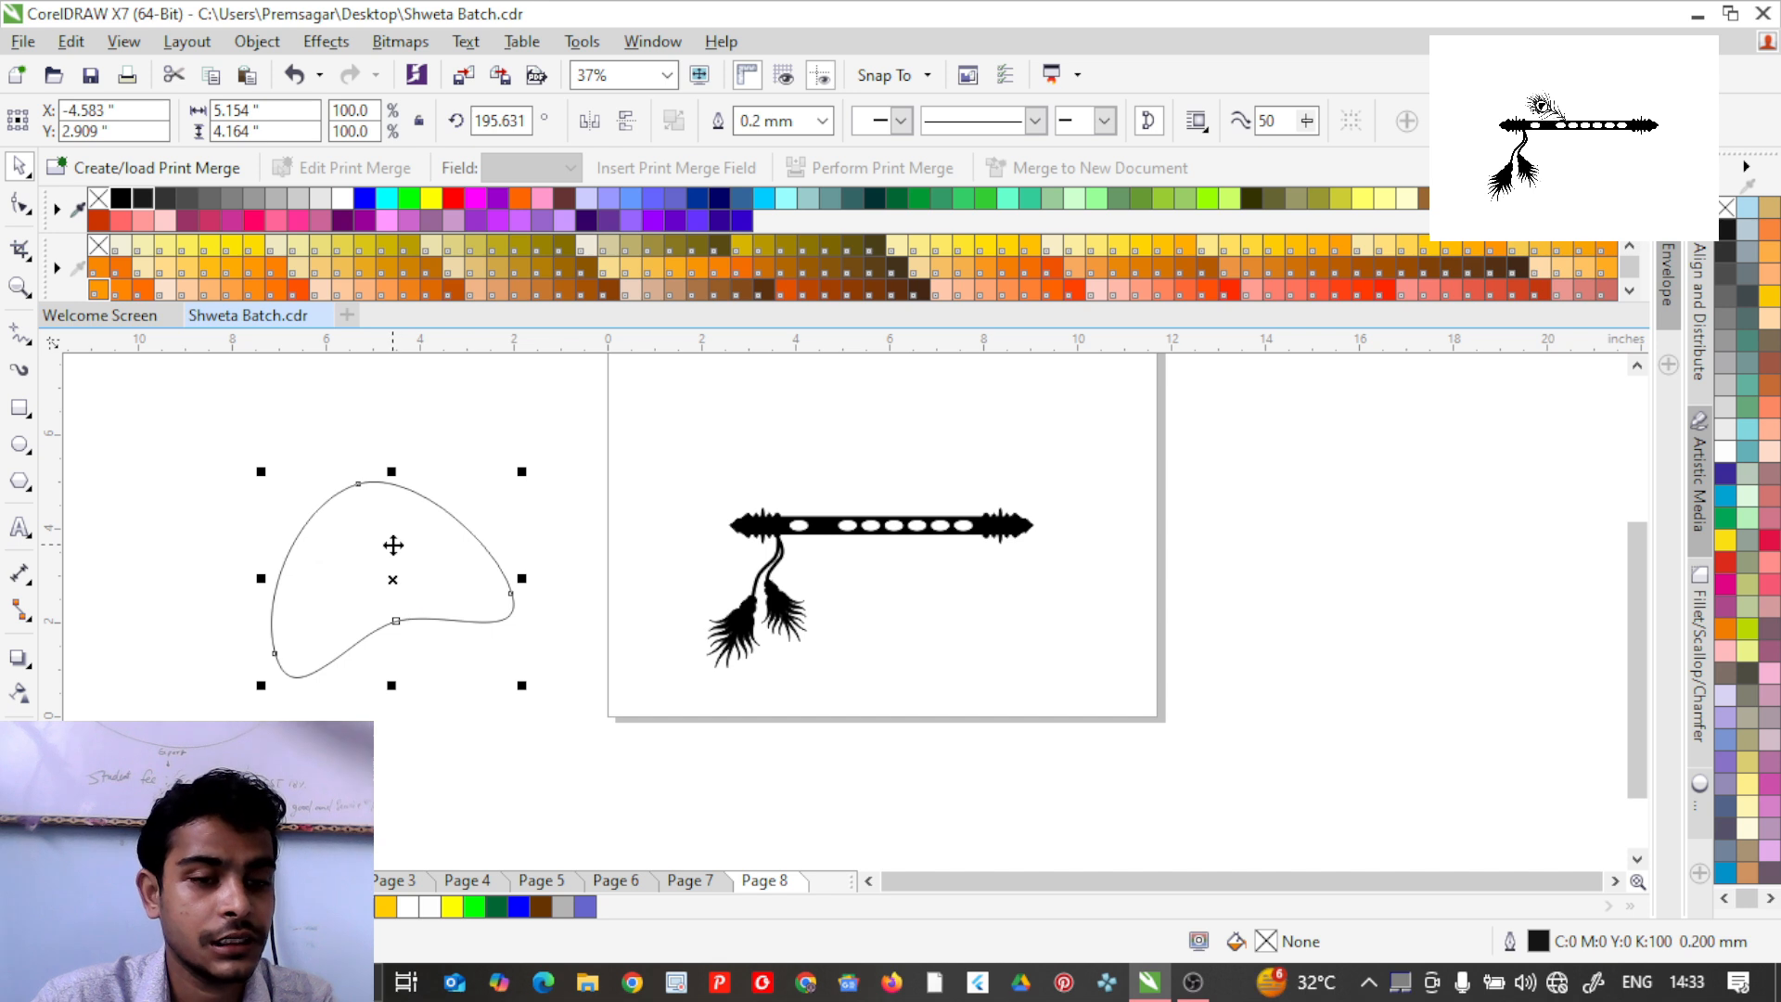
left_click_drag(521, 685, 370, 571)
scroll(370, 572, "up", 3)
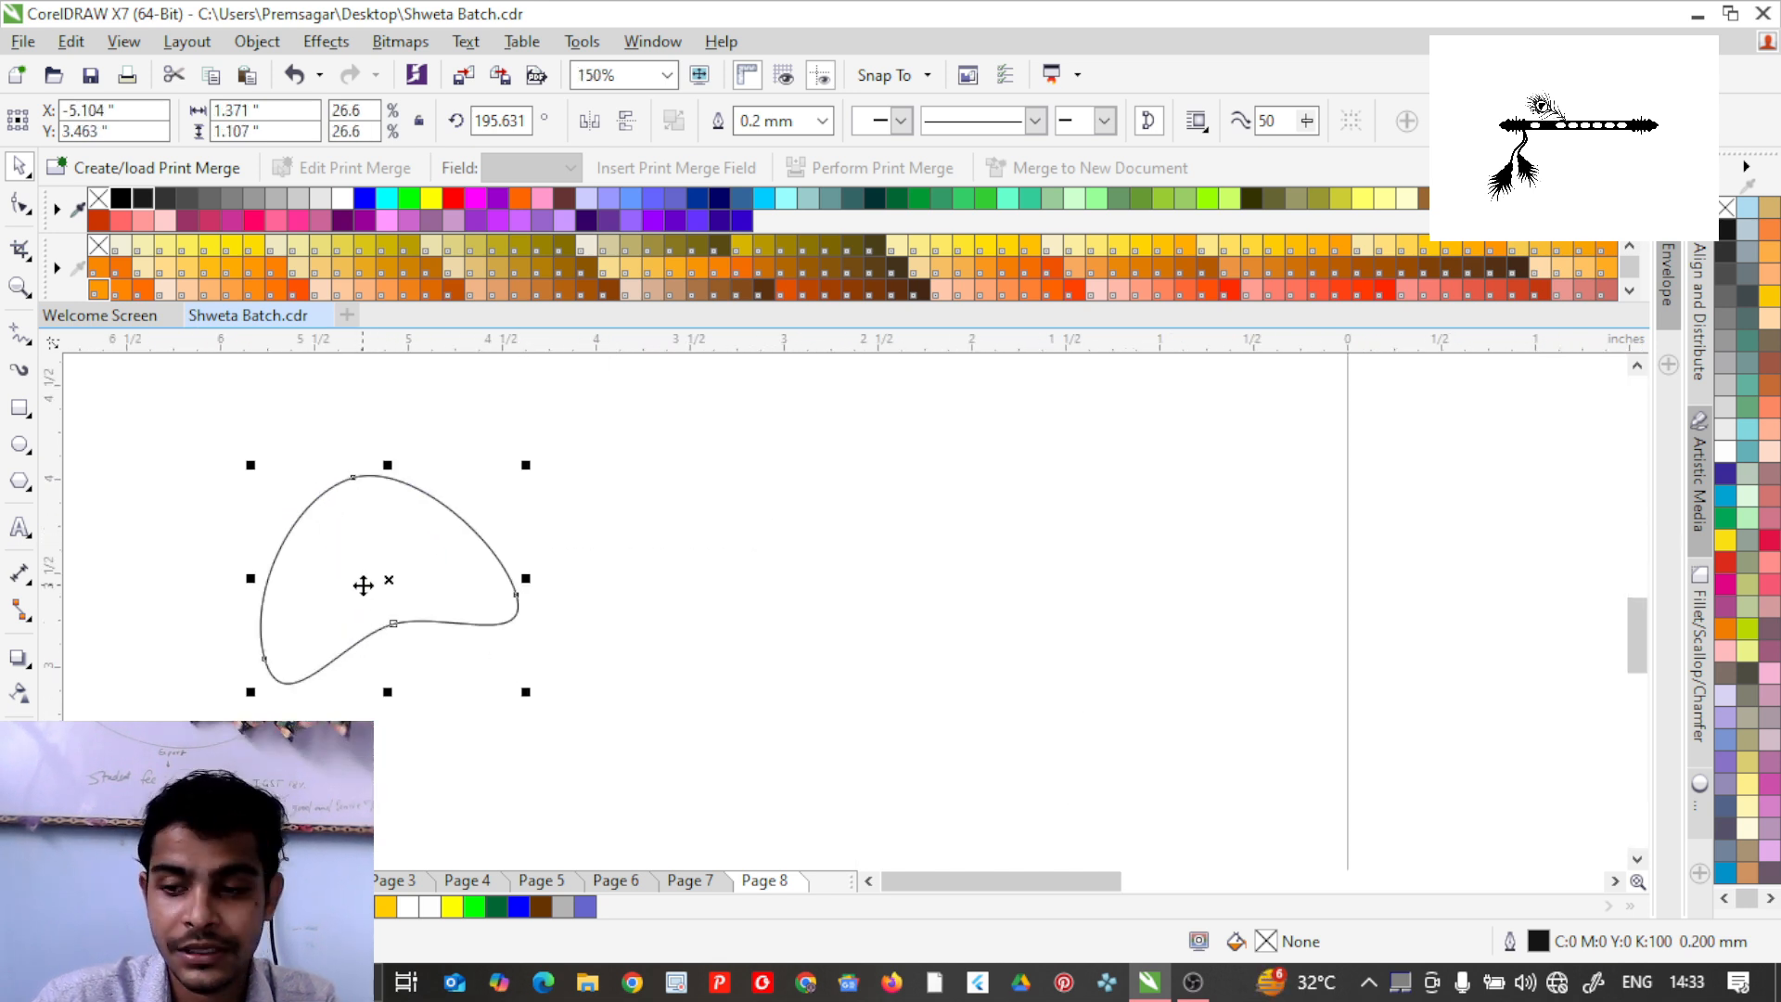
Draw an ellipse around the small curved shape, sized about 1.86 by 1.93 in and rotated to about 17.5°.
left_click_drag(167, 442, 562, 715)
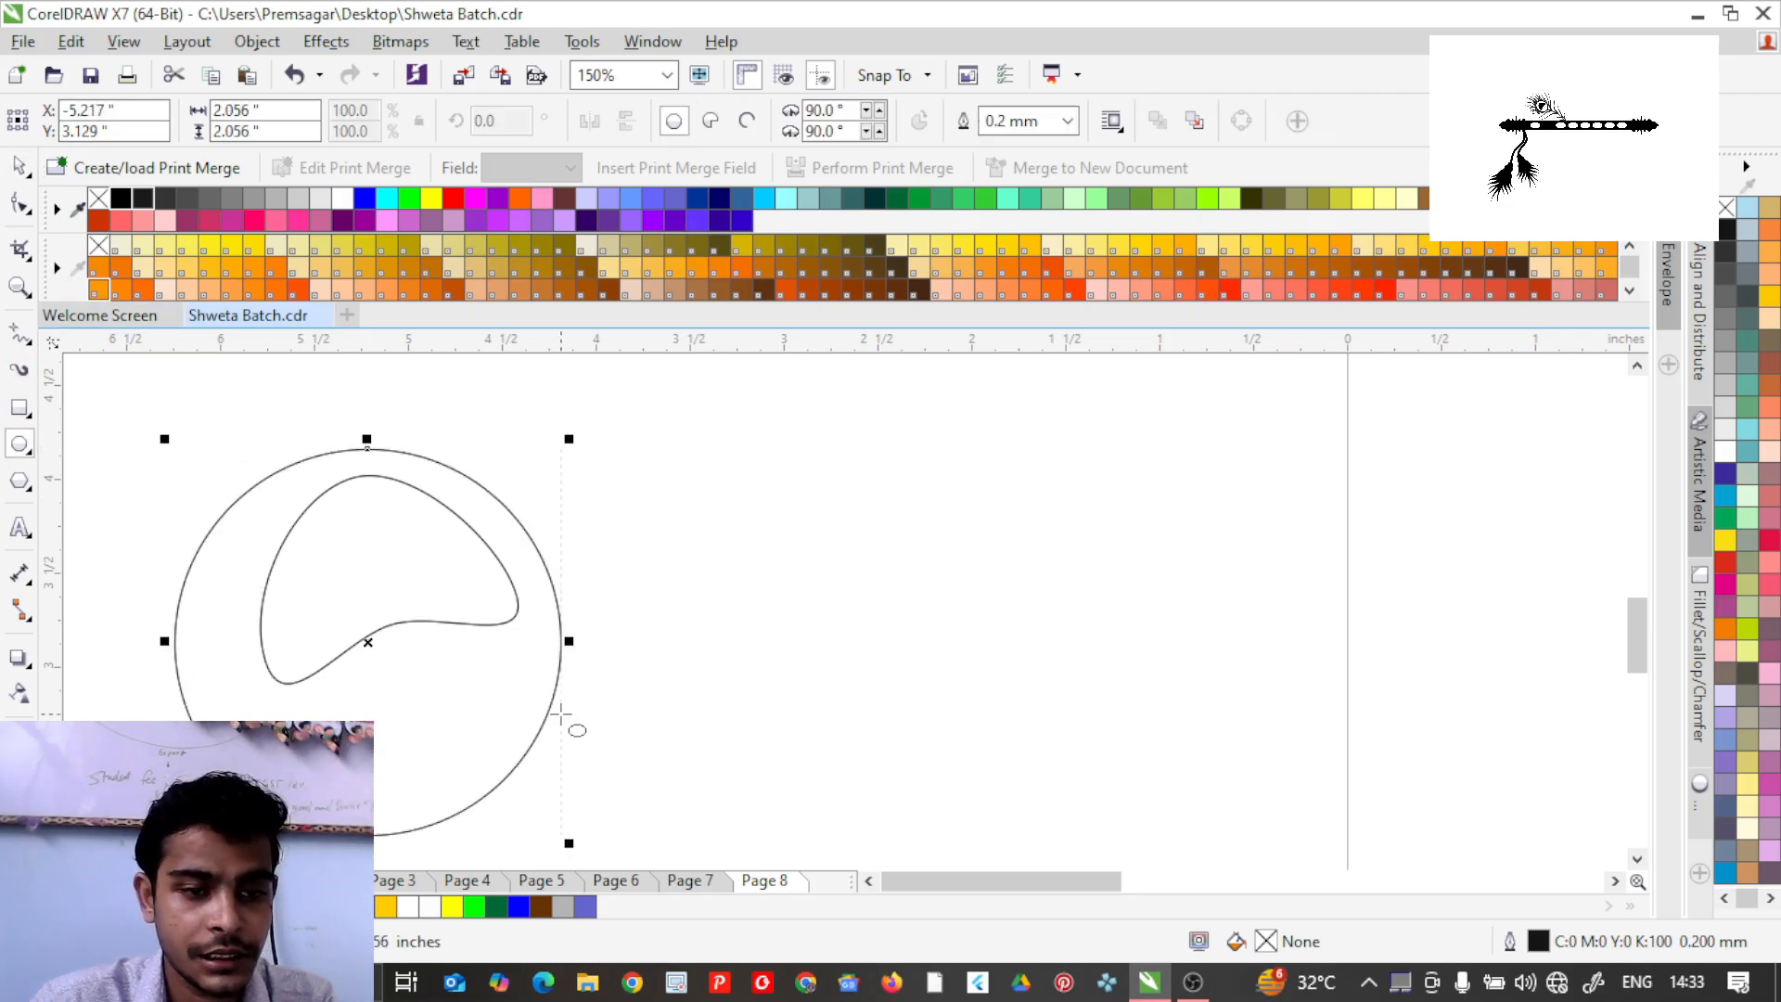
left_click_drag(165, 641, 214, 642)
left_click_drag(386, 842, 422, 813)
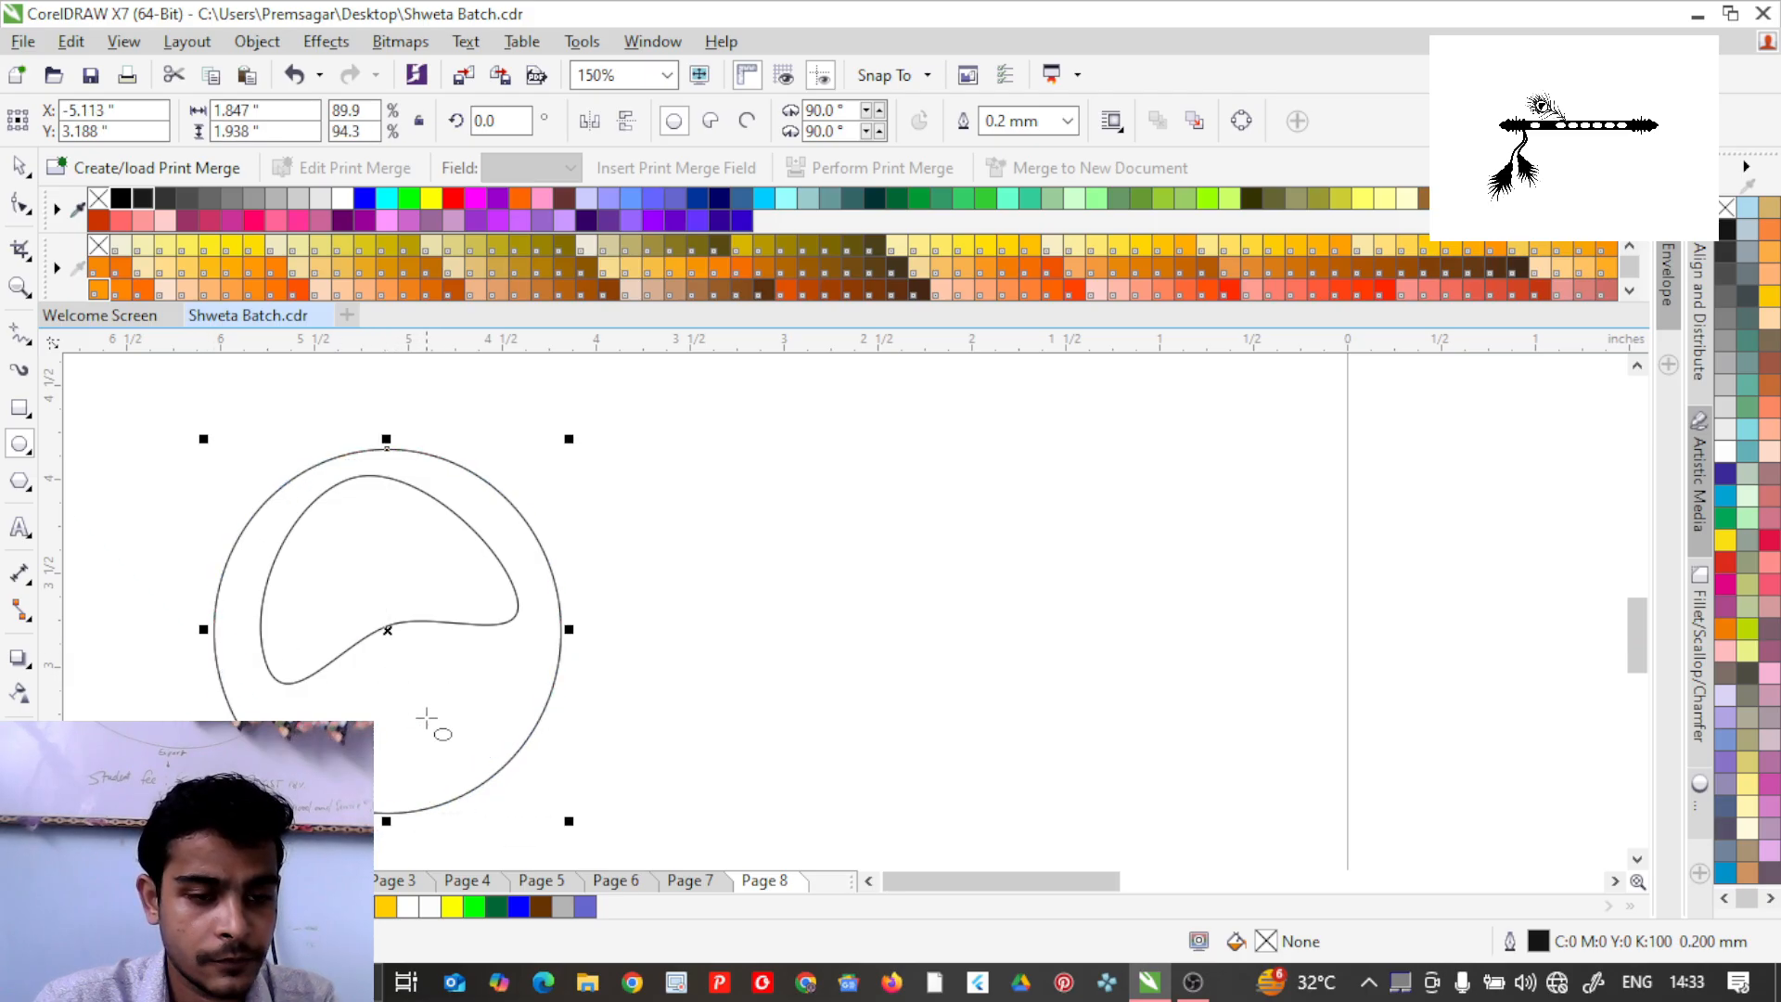
left_click(390, 630)
left_click_drag(564, 824, 656, 783)
left_click_drag(388, 631, 397, 624)
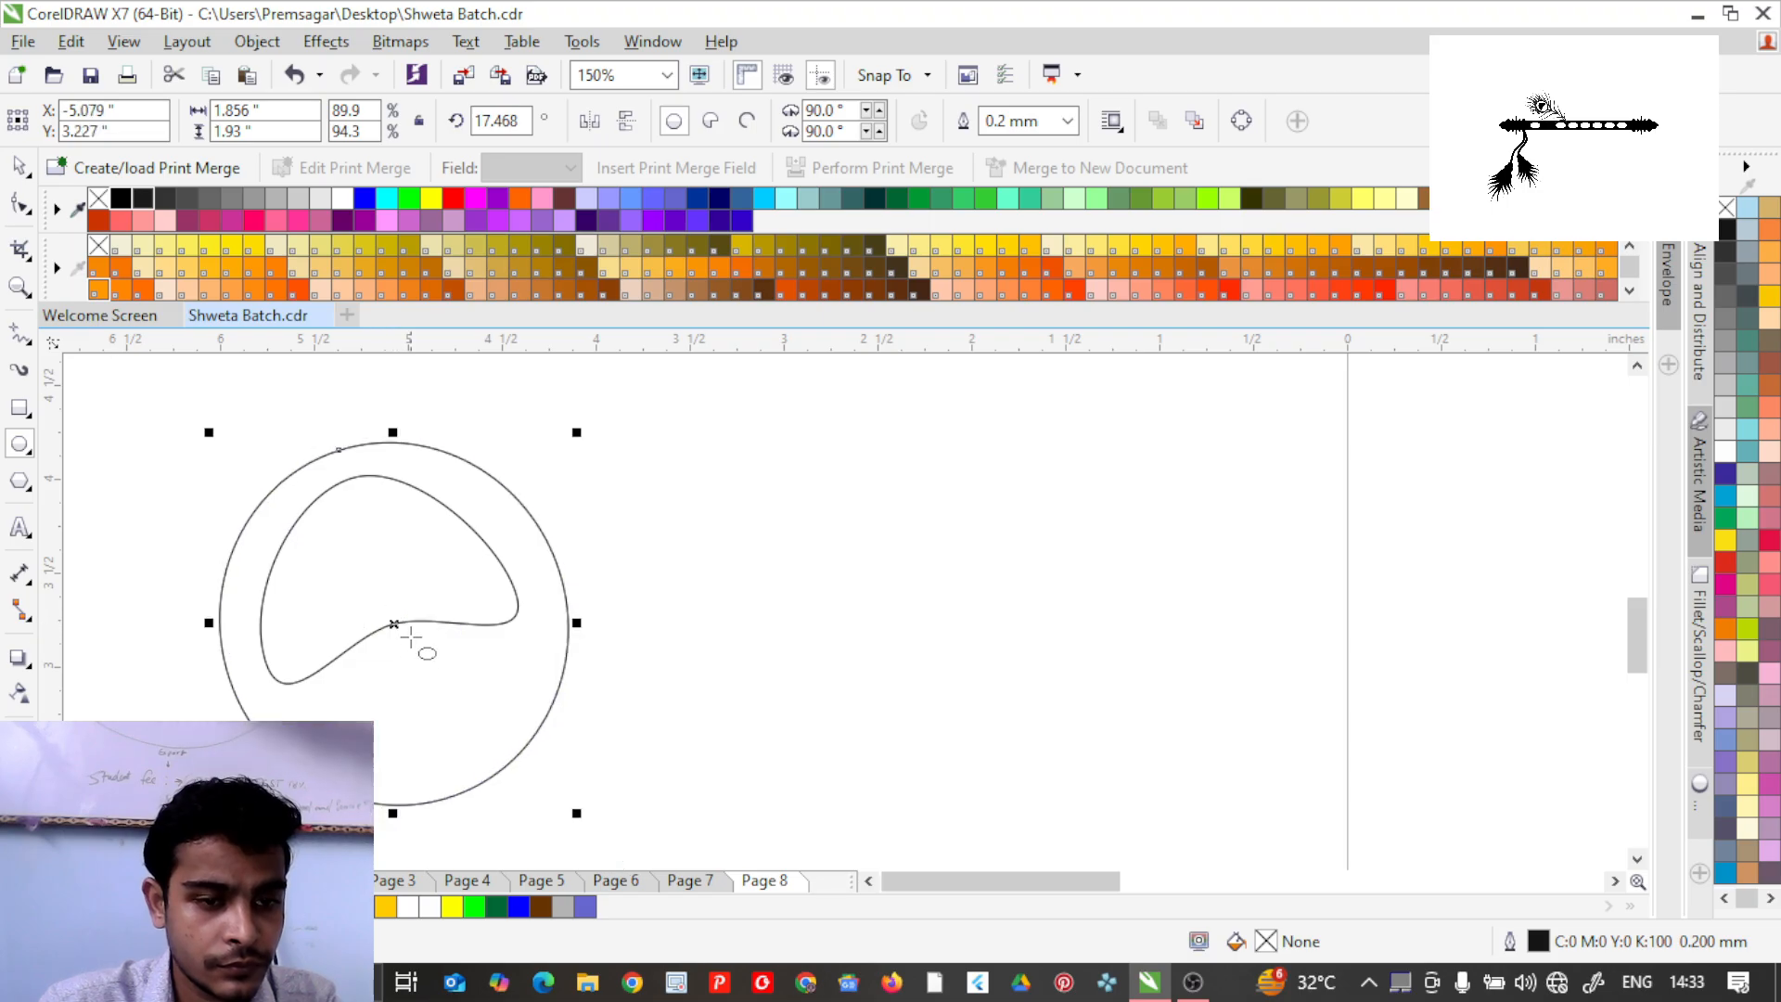
Resize and reposition the surrounding ellipse into an upright oval about 1.83 by 2.15 in, leaving more room around the inner shape.
scroll(485, 680, "down", 1)
scroll(497, 687, "up", 1)
scroll(469, 649, "down", 1)
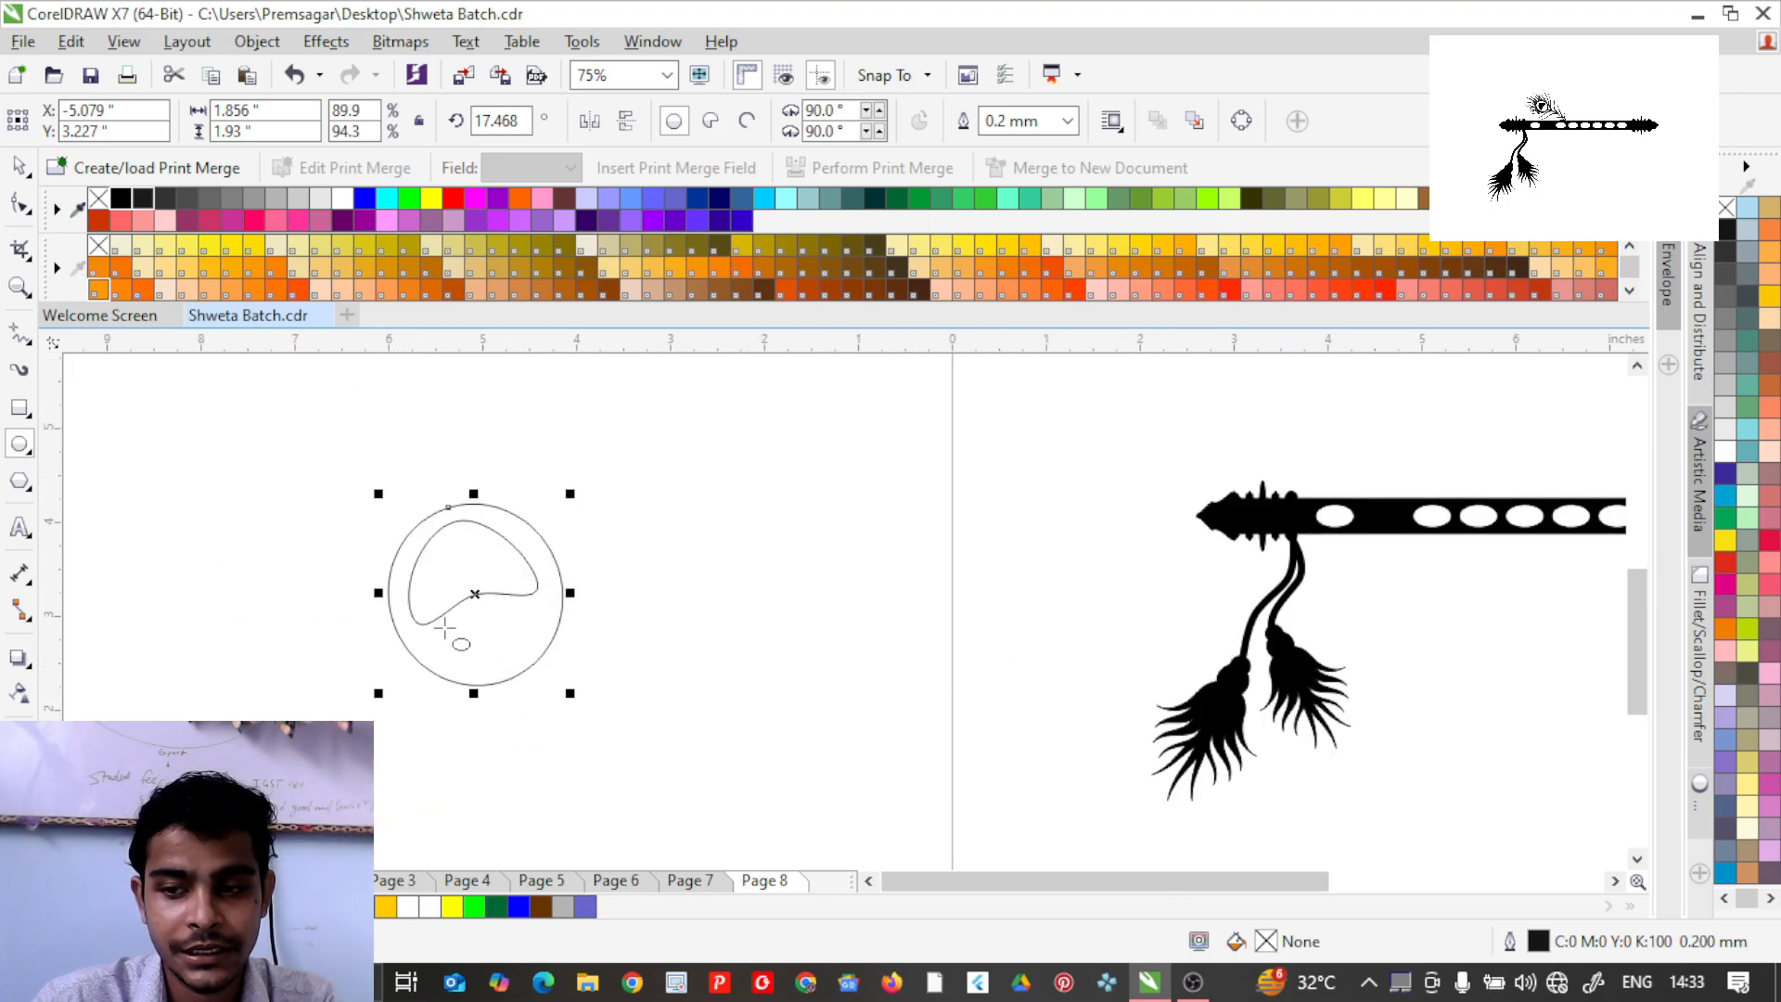
scroll(455, 608, "up", 1)
scroll(464, 605, "down", 1)
scroll(482, 556, "up", 1)
scroll(512, 528, "down", 1)
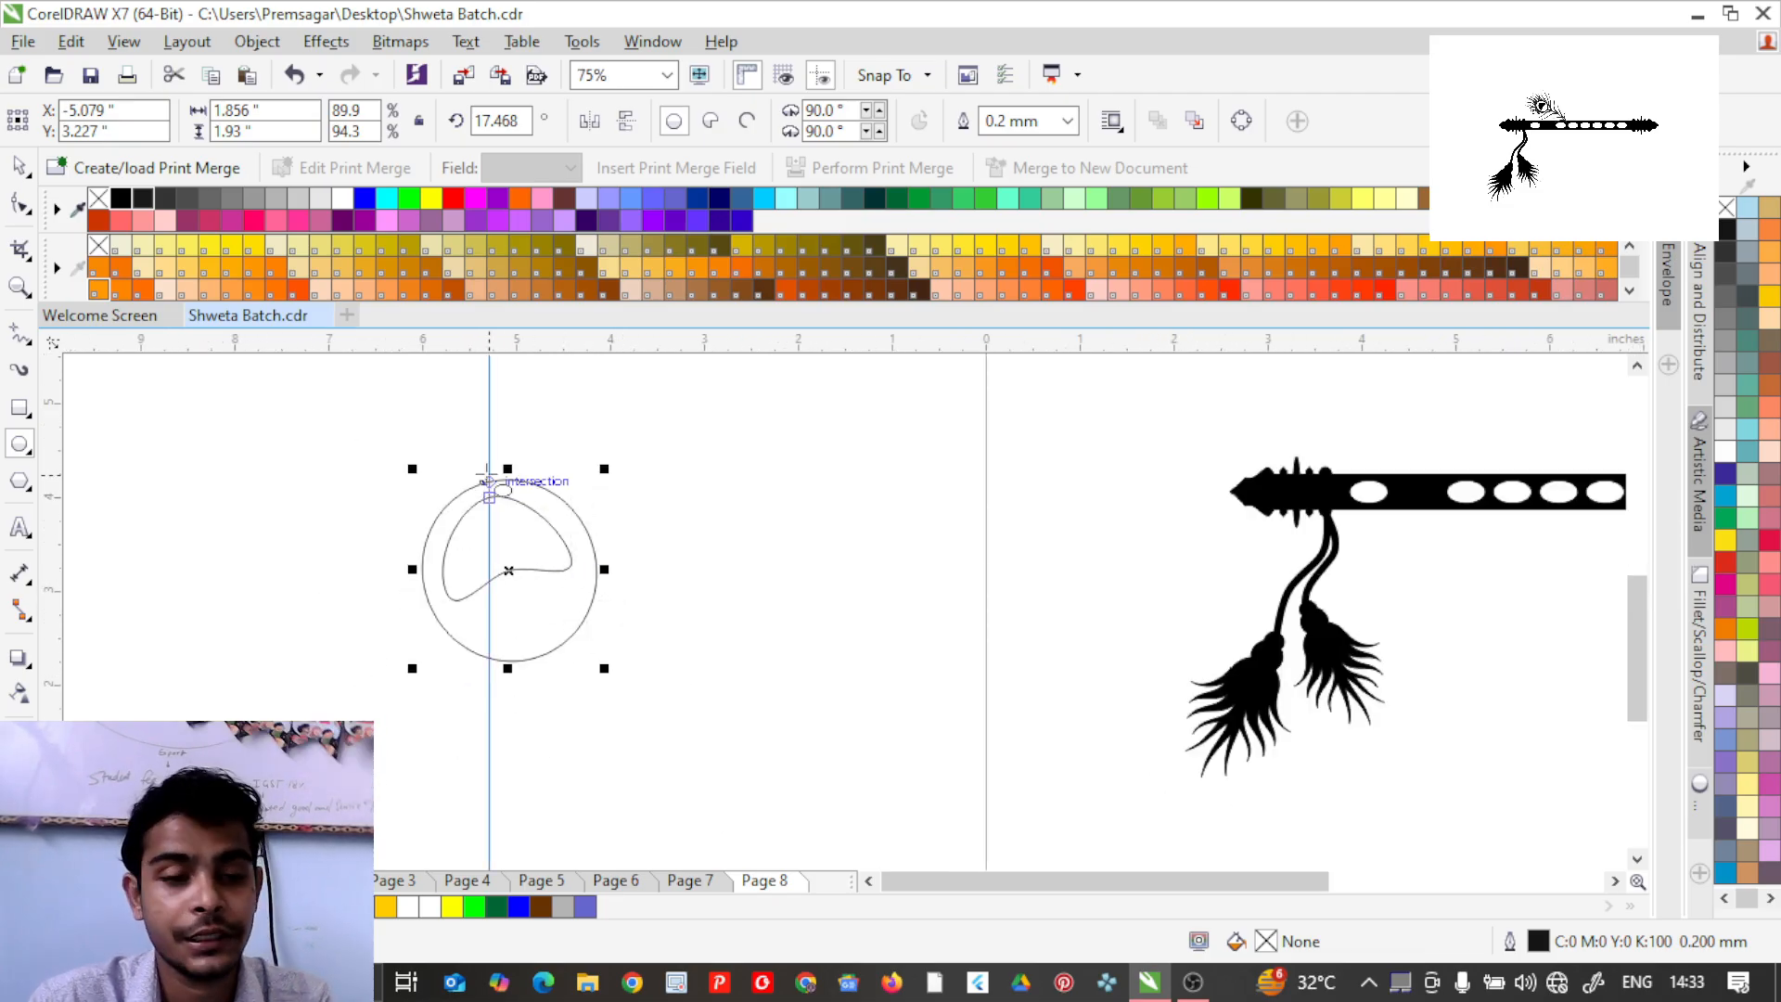
left_click_drag(410, 454, 392, 436)
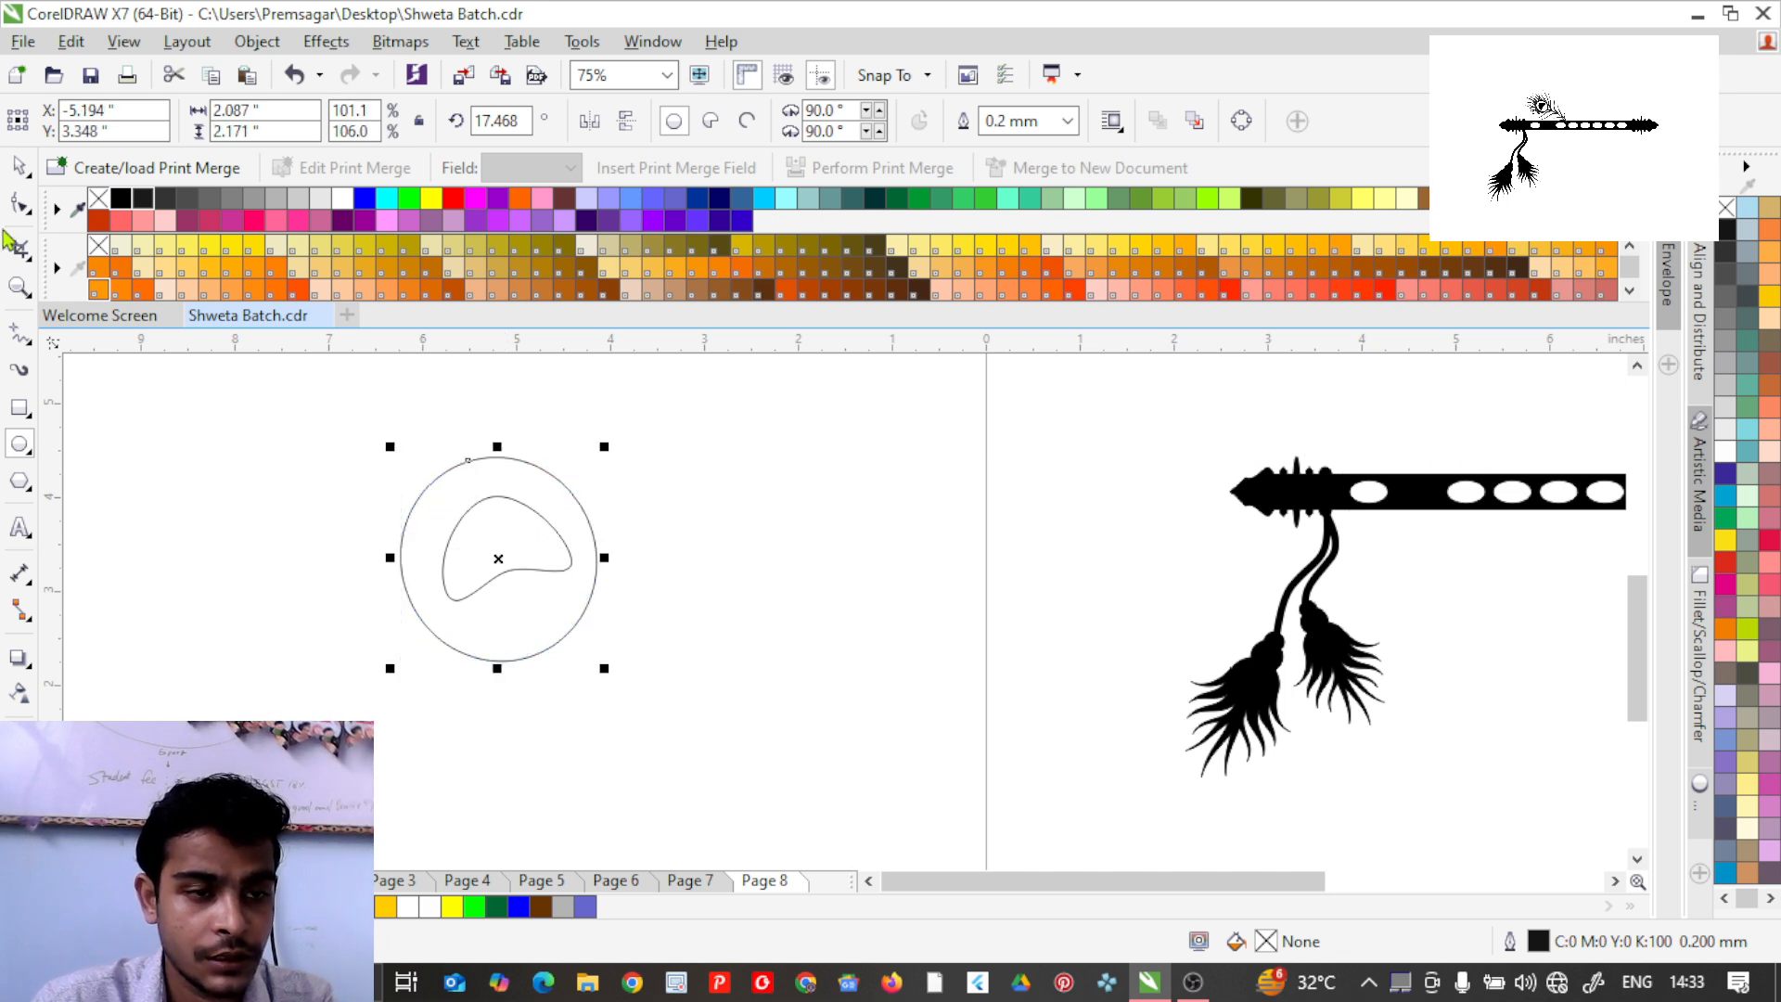
left_click_drag(604, 557, 585, 557)
left_click(560, 619)
left_click_drag(599, 669, 548, 632)
left_click(537, 624)
left_click(650, 676)
scroll(611, 676, "down", 2)
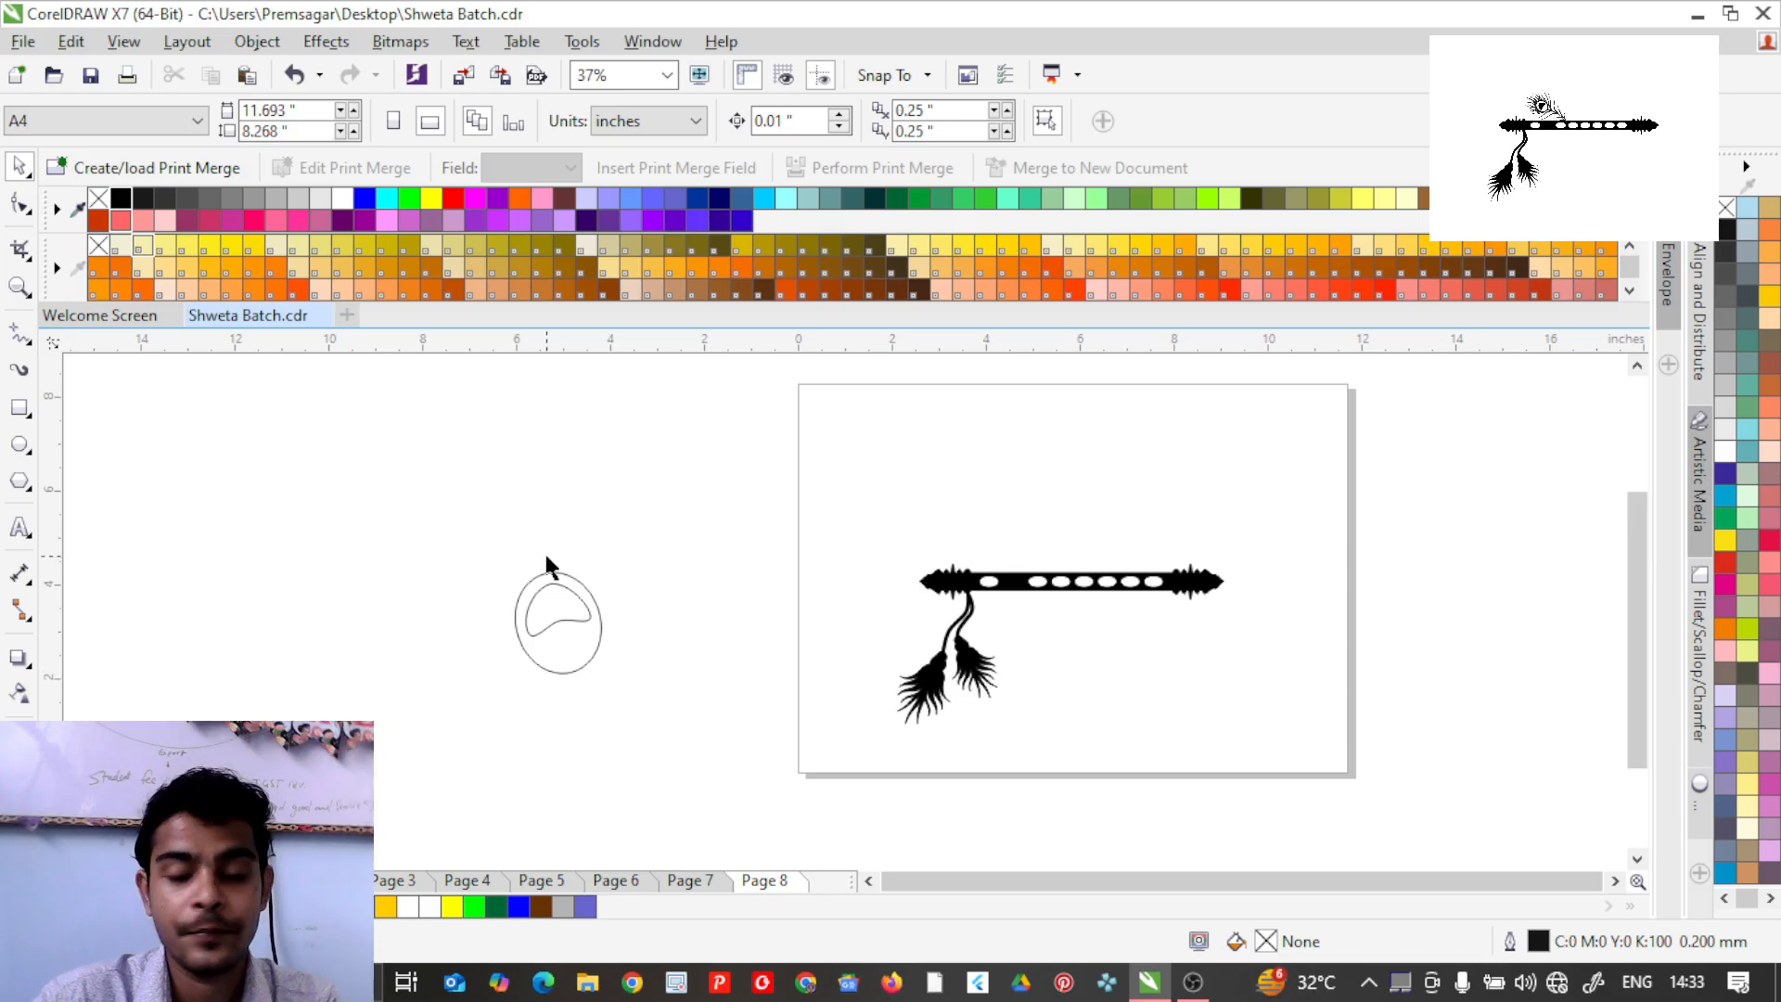
scroll(555, 620, "down", 2)
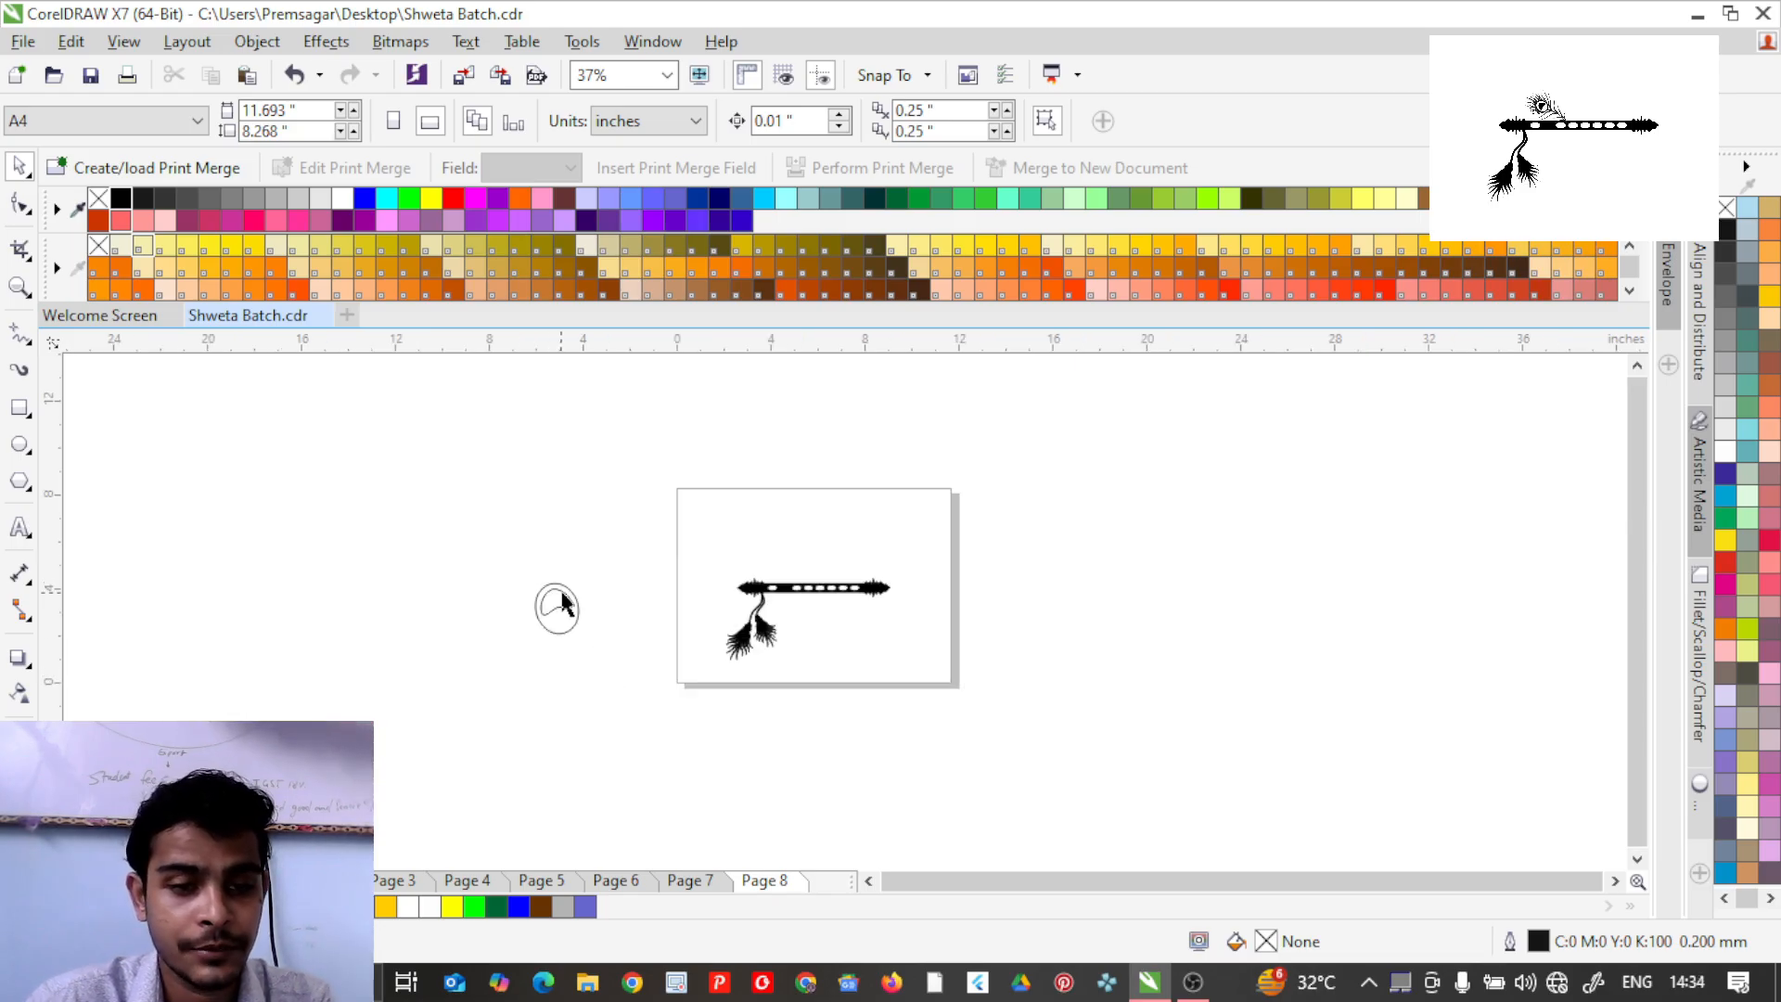
scroll(566, 546, "up", 2)
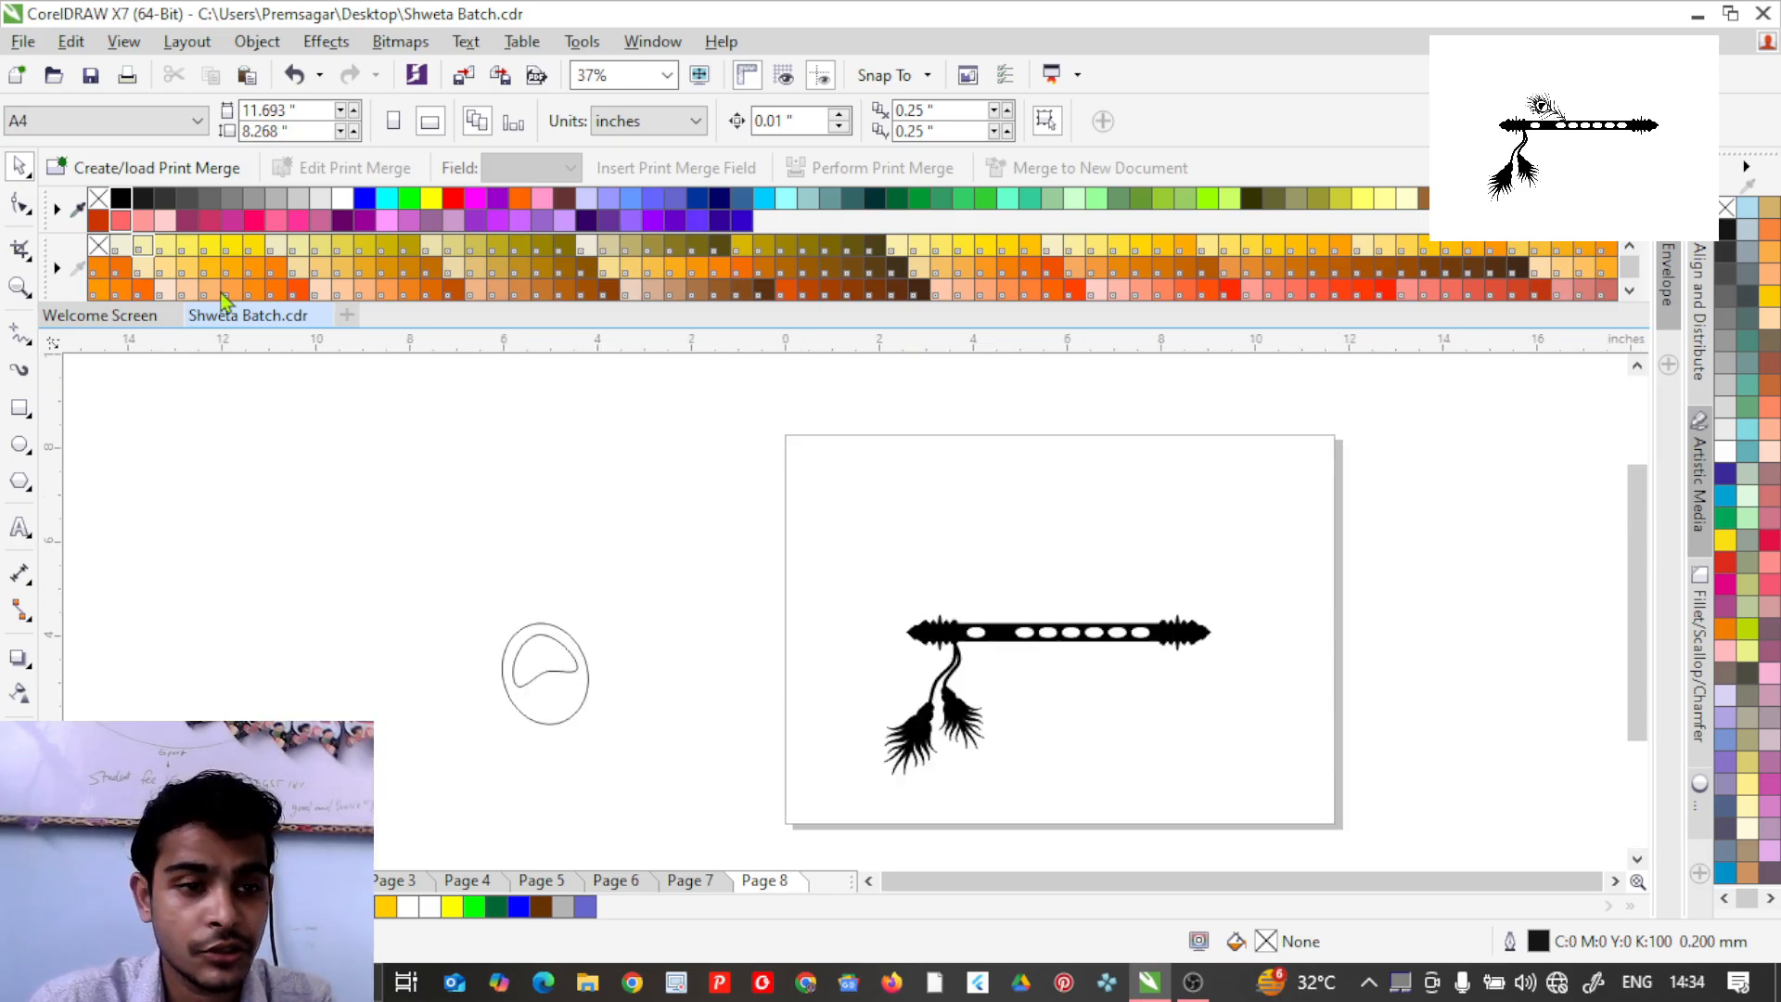
left_click(22, 335)
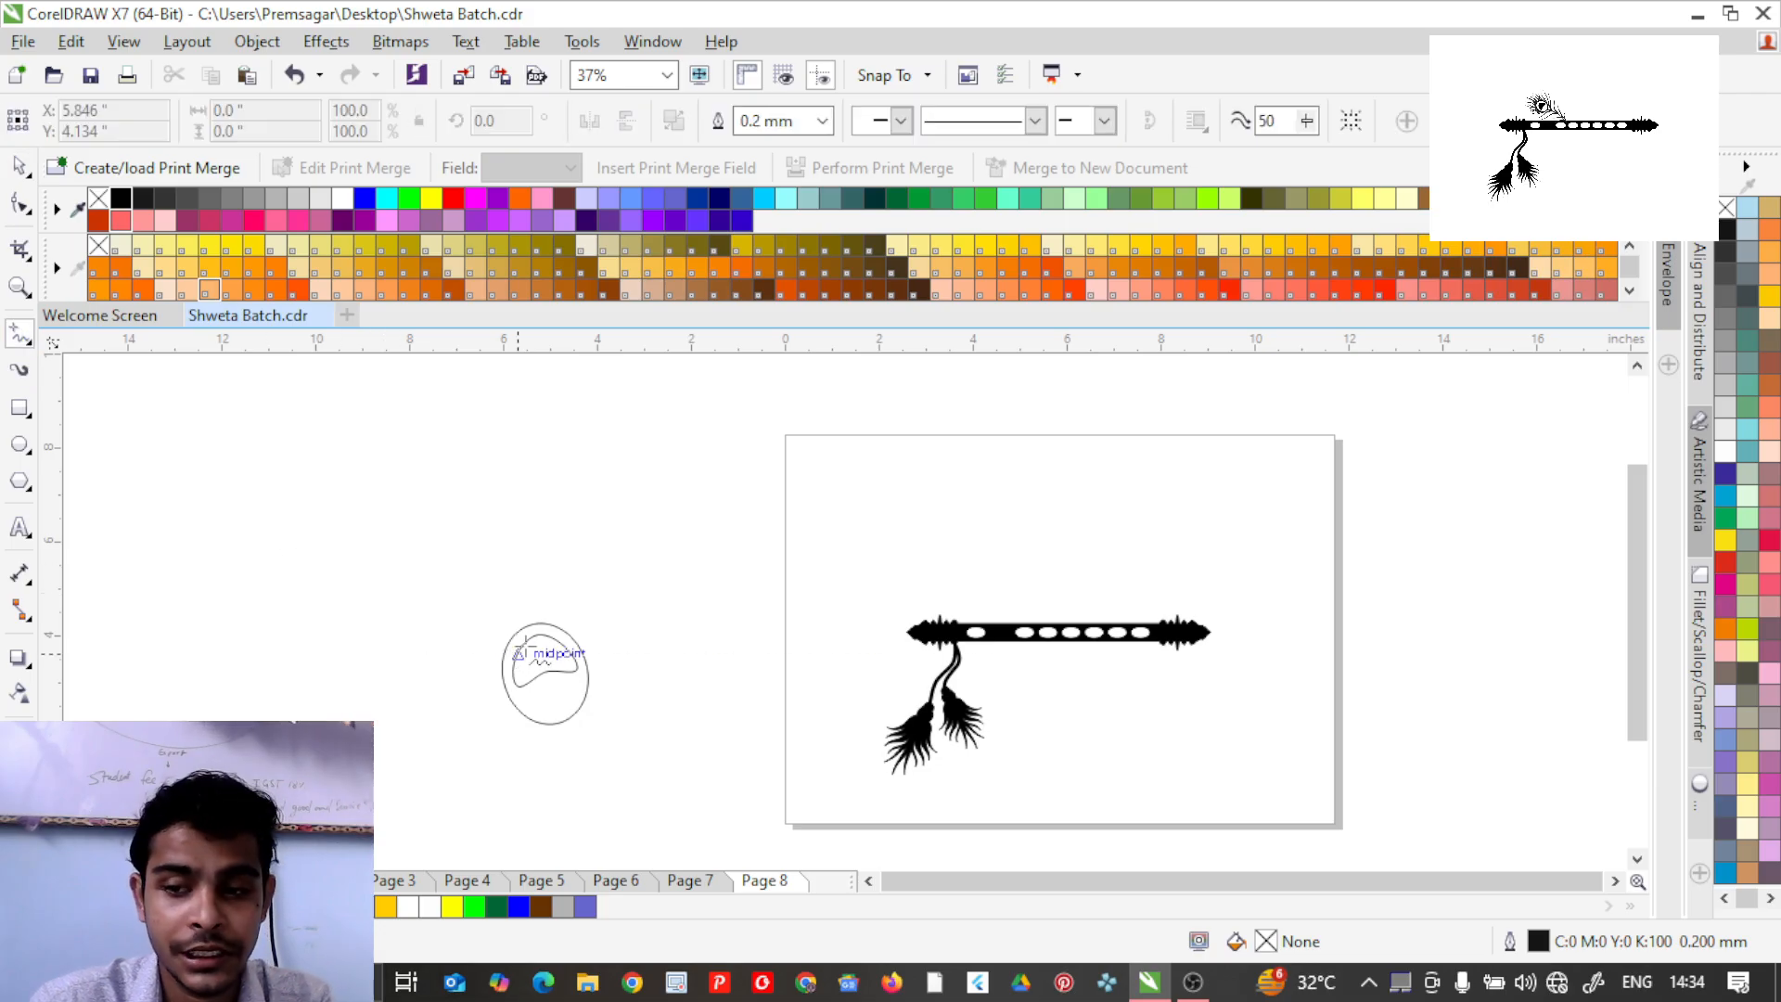
scroll(529, 611, "up", 1)
scroll(534, 629, "down", 1)
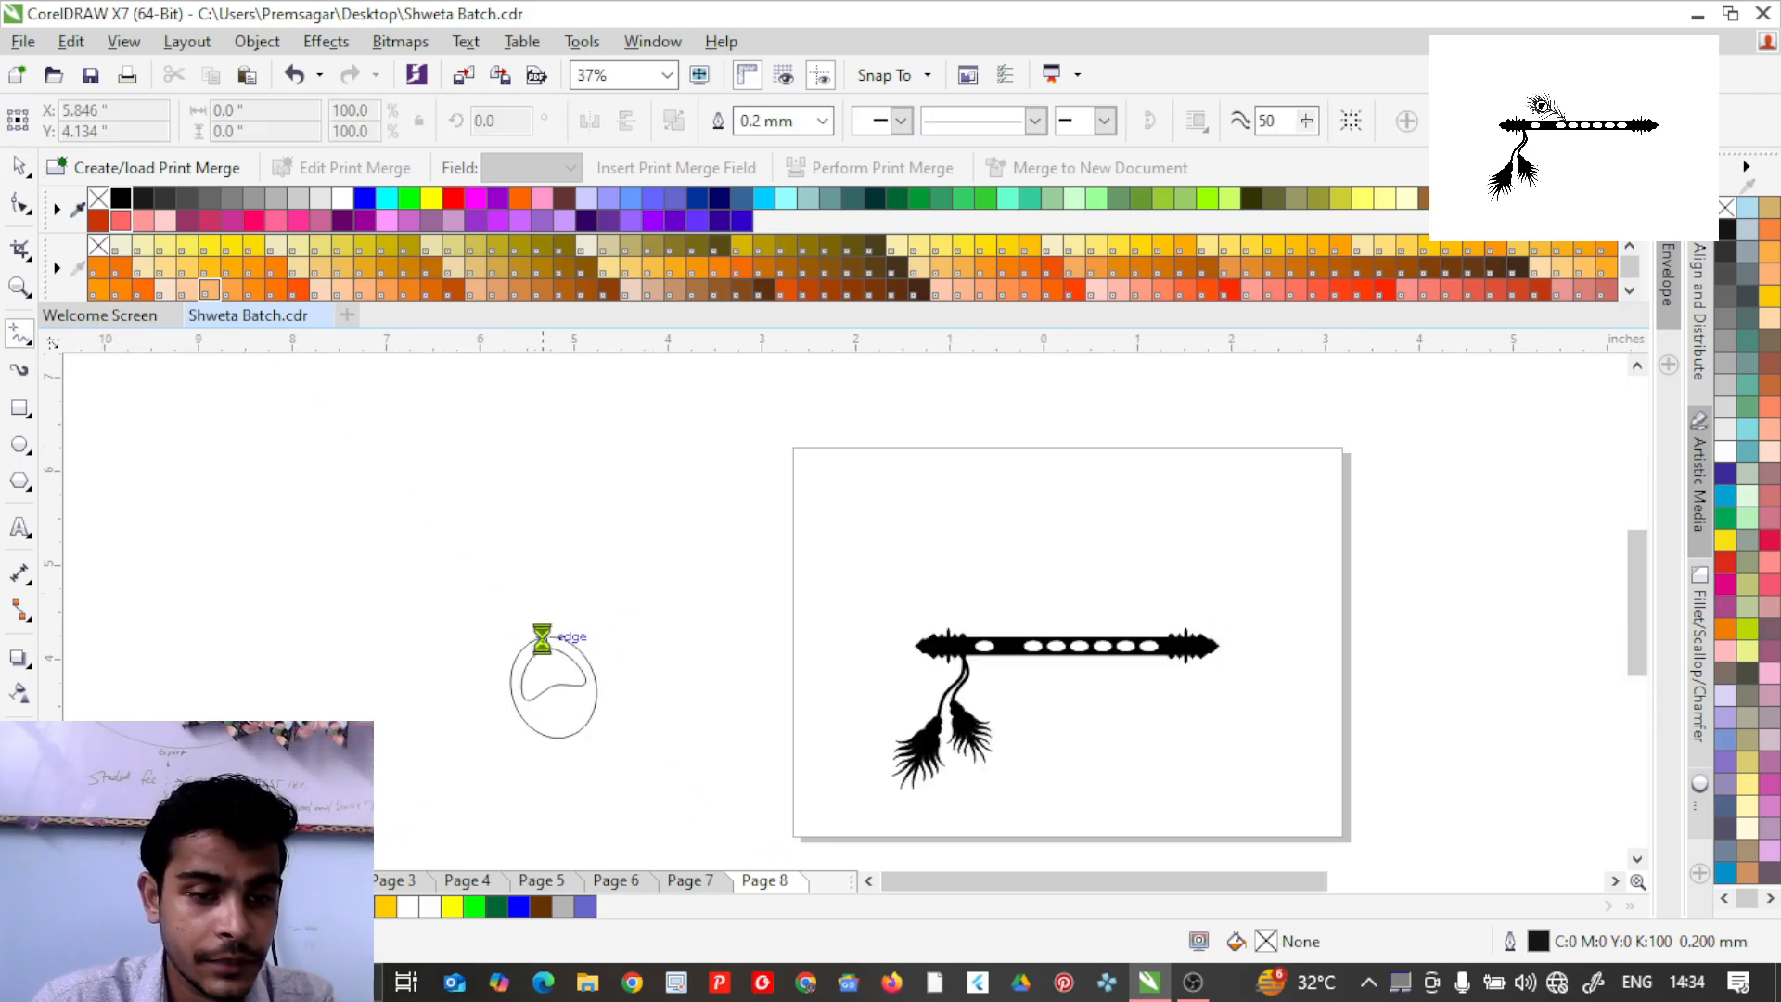
left_click(18, 167)
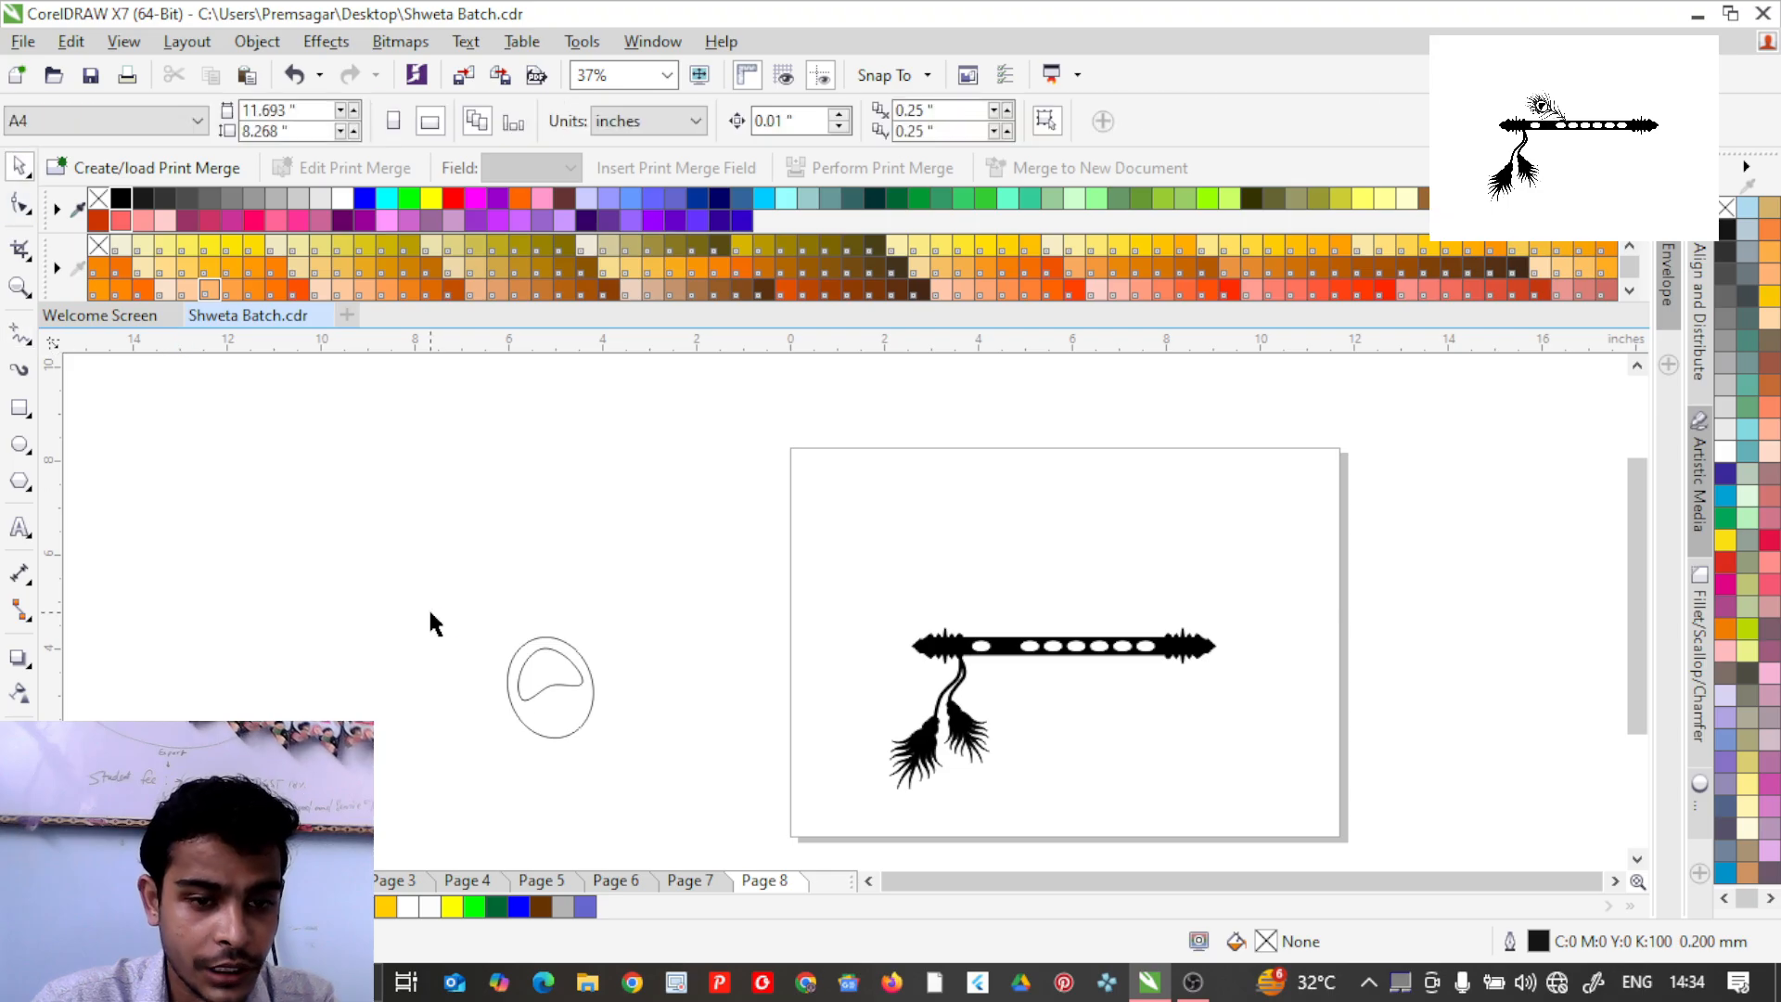
Set the outline width of both the oval and the inner curved shape to 3.0 mm.
left_click_drag(438, 781, 701, 580)
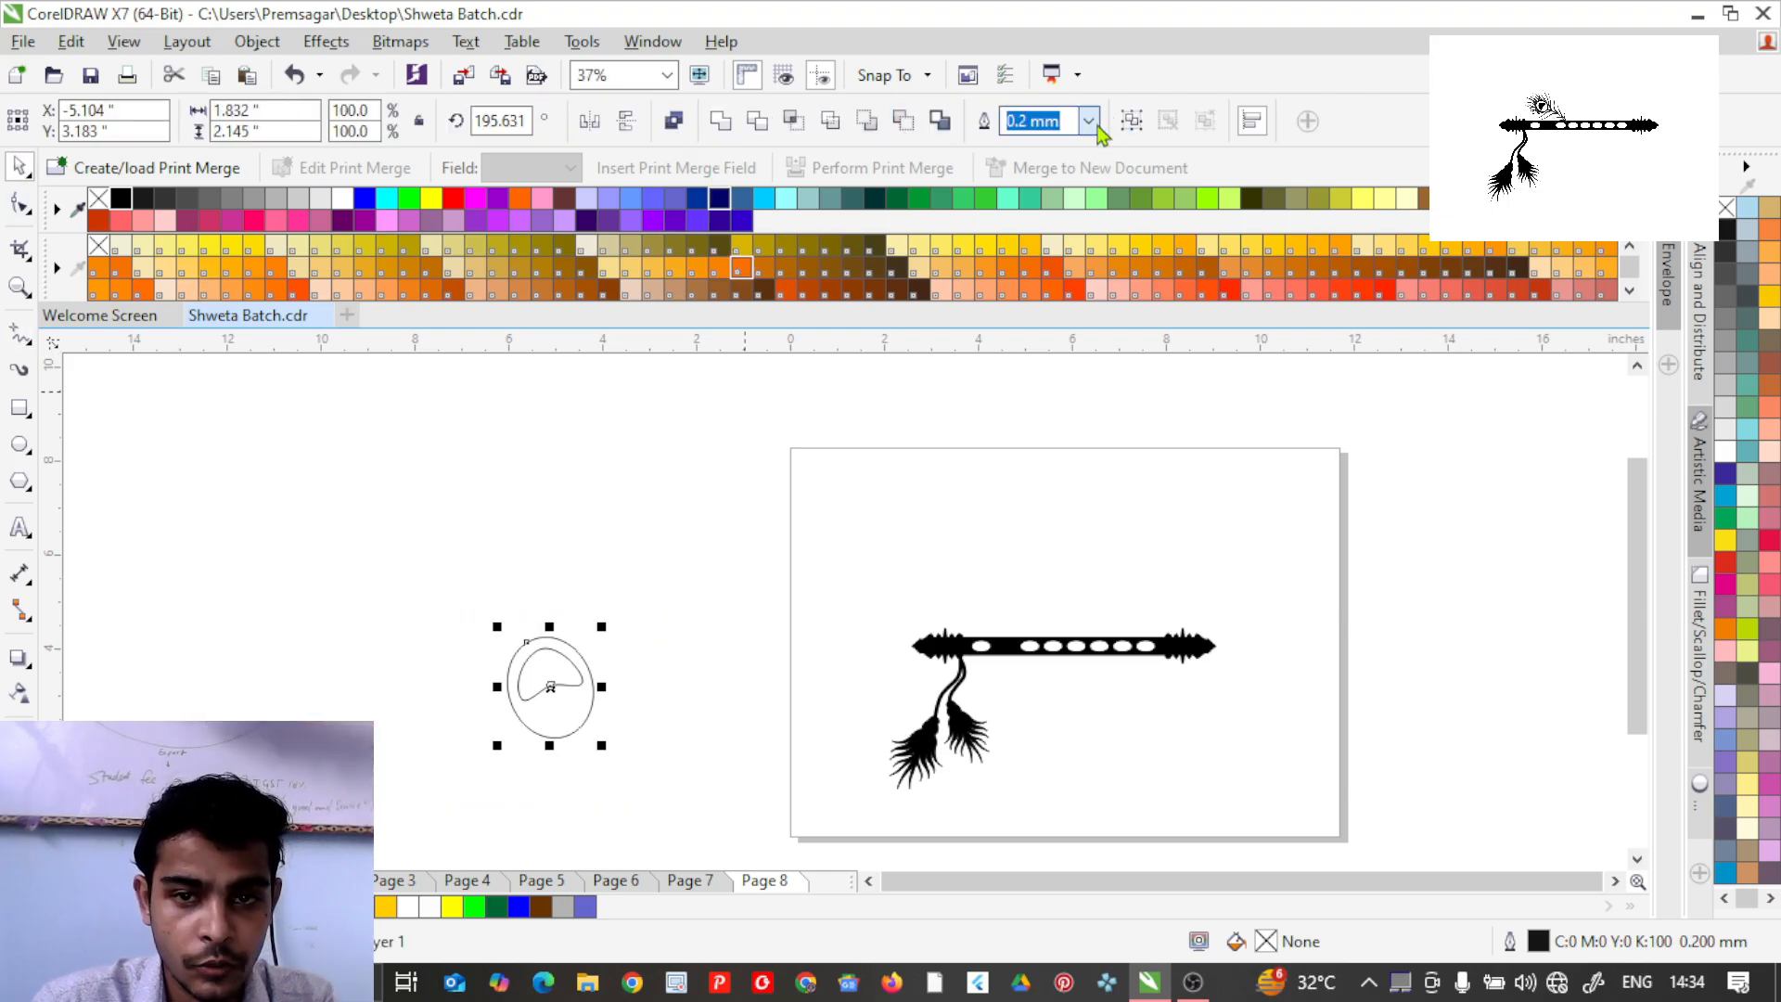
left_click(1091, 124)
left_click(1032, 361)
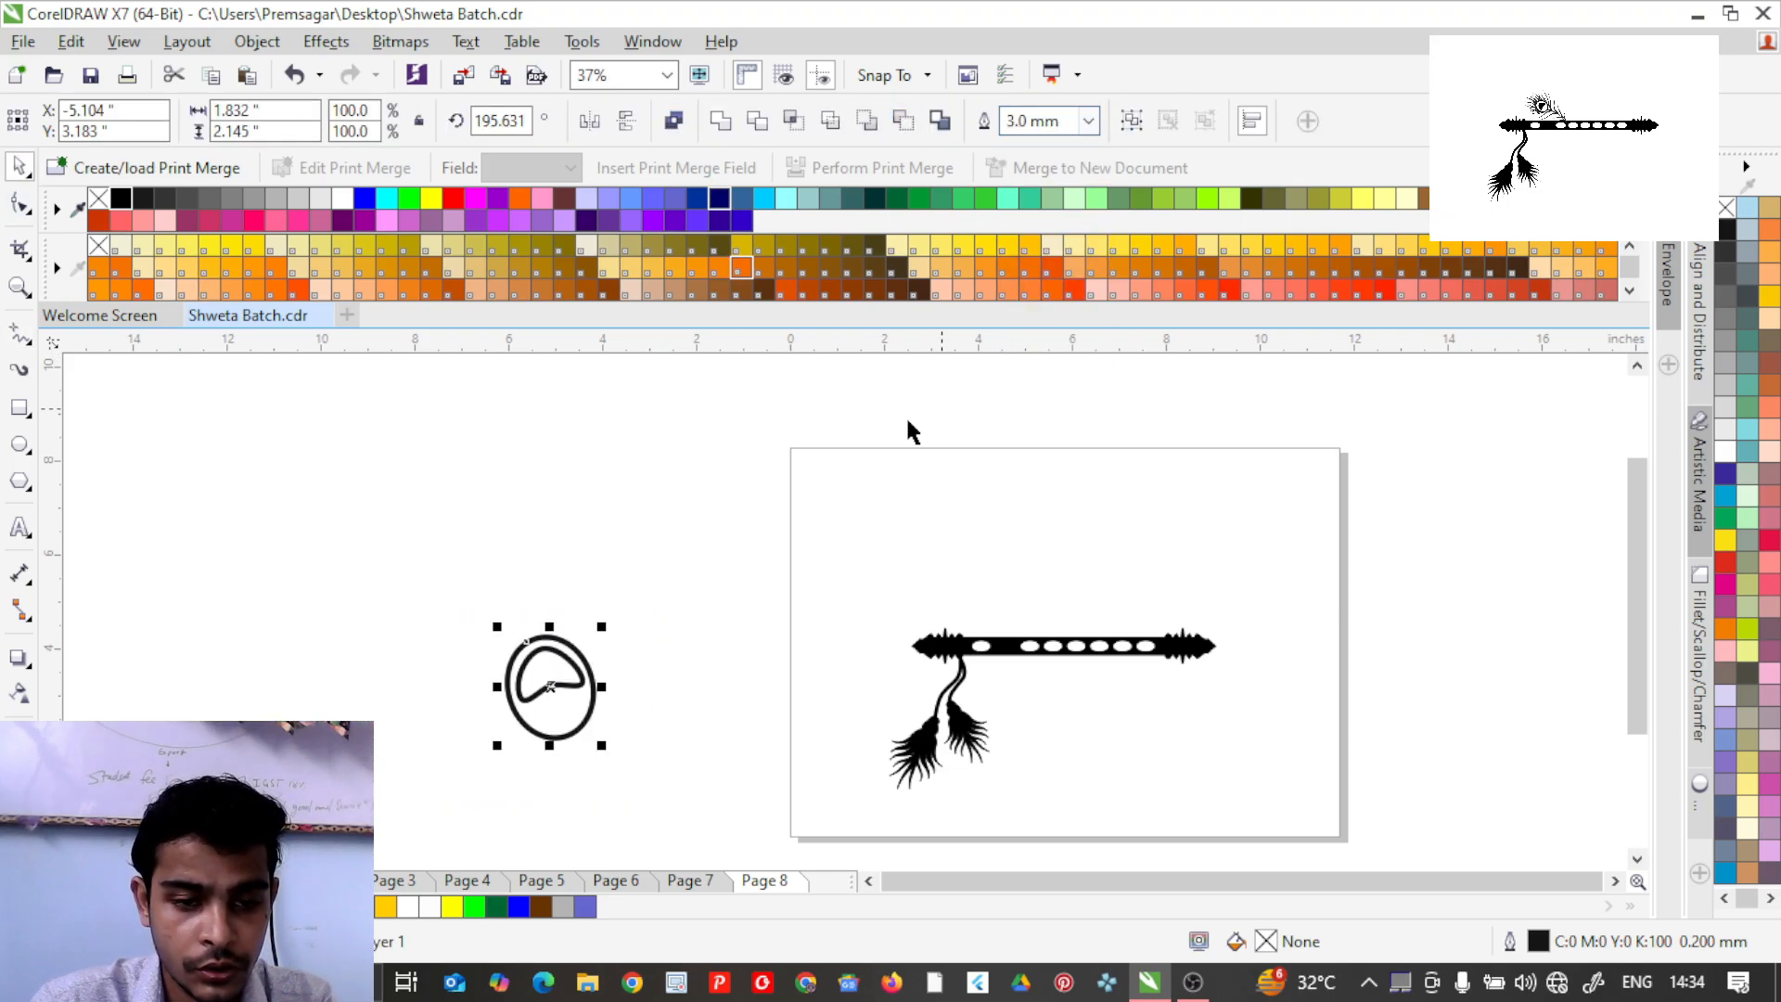
Paint four tapered 0.3 in Artistic Media strokes rising from the top of the oval as the feather's first barbs.
scroll(553, 626, "down", 1)
scroll(553, 632, "up", 1)
scroll(553, 631, "up", 2)
left_click(11, 332)
scroll(432, 408, "down", 4)
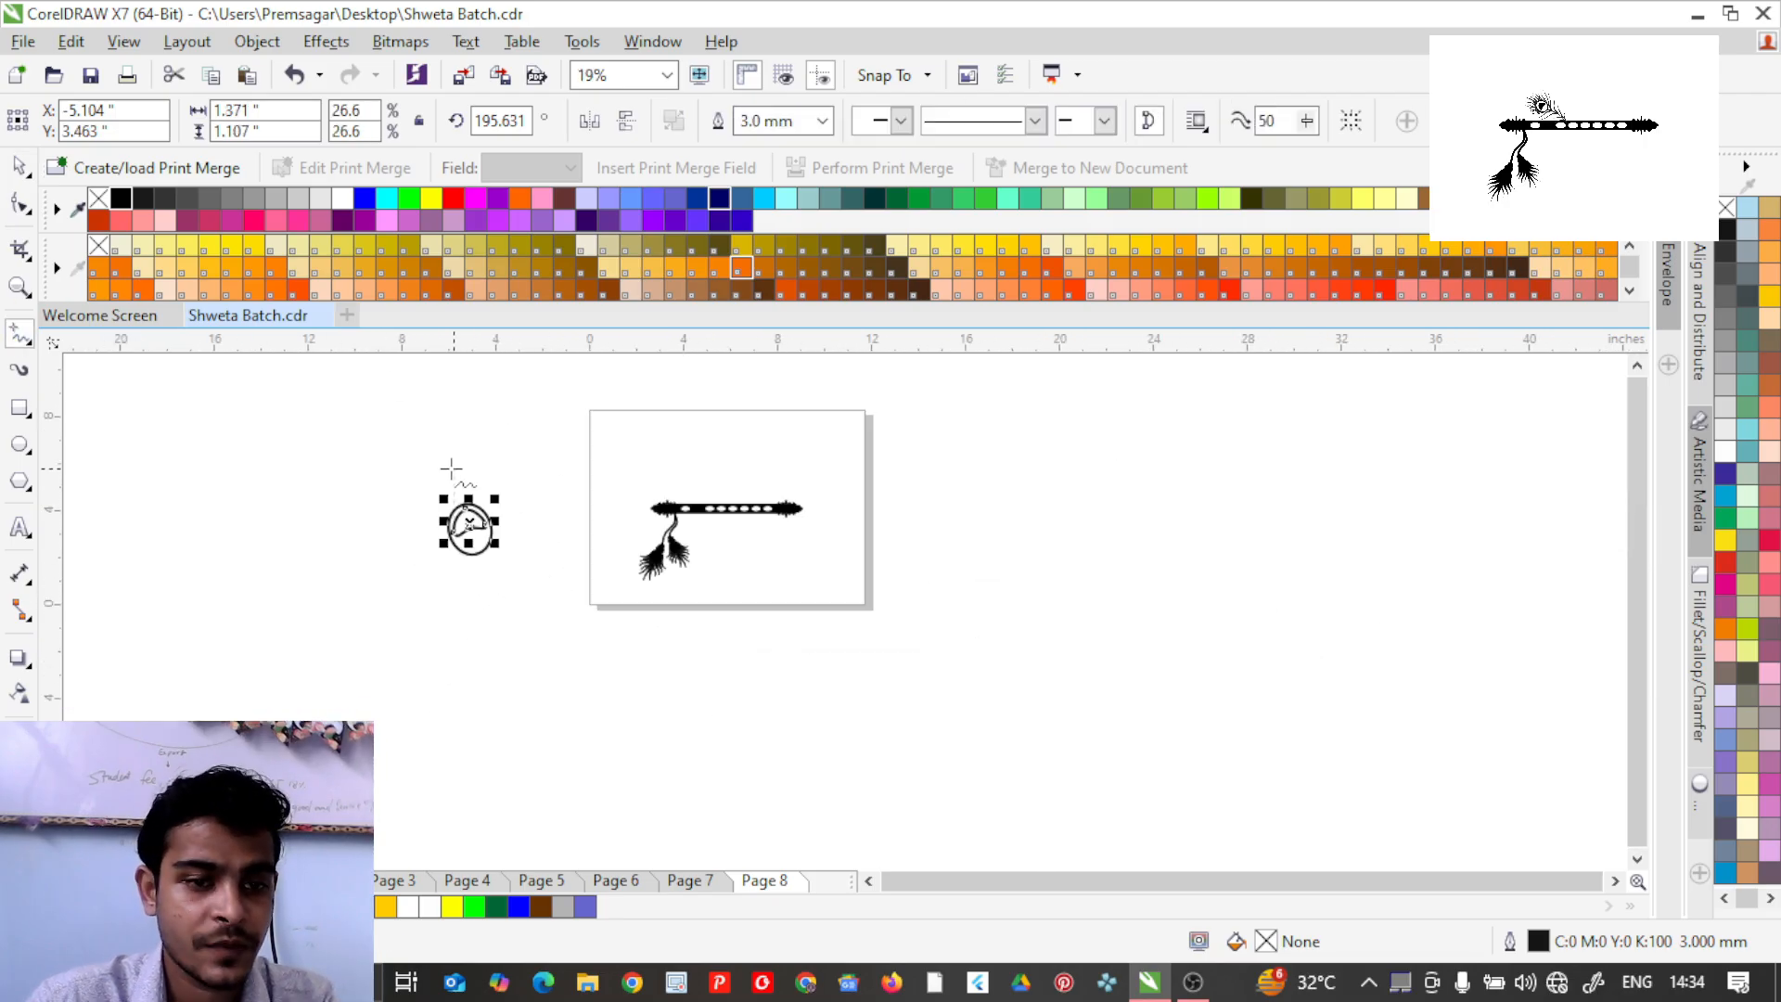
left_click(19, 375)
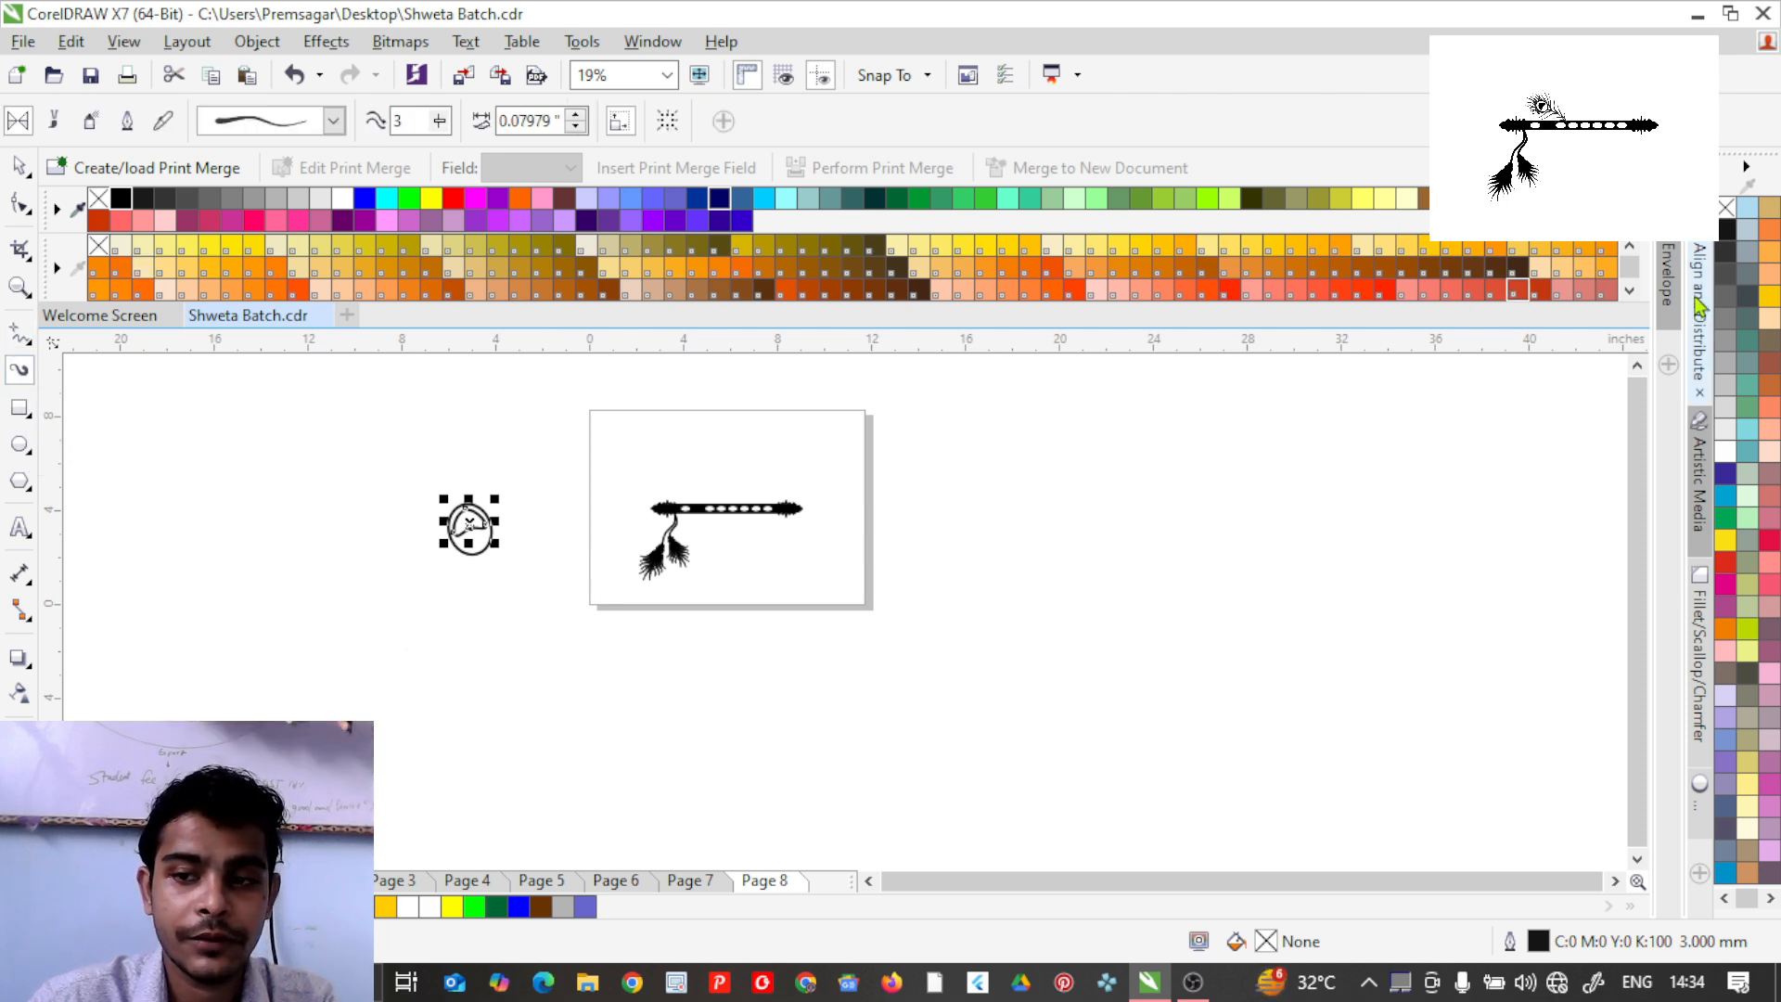
scroll(517, 477, "up", 3)
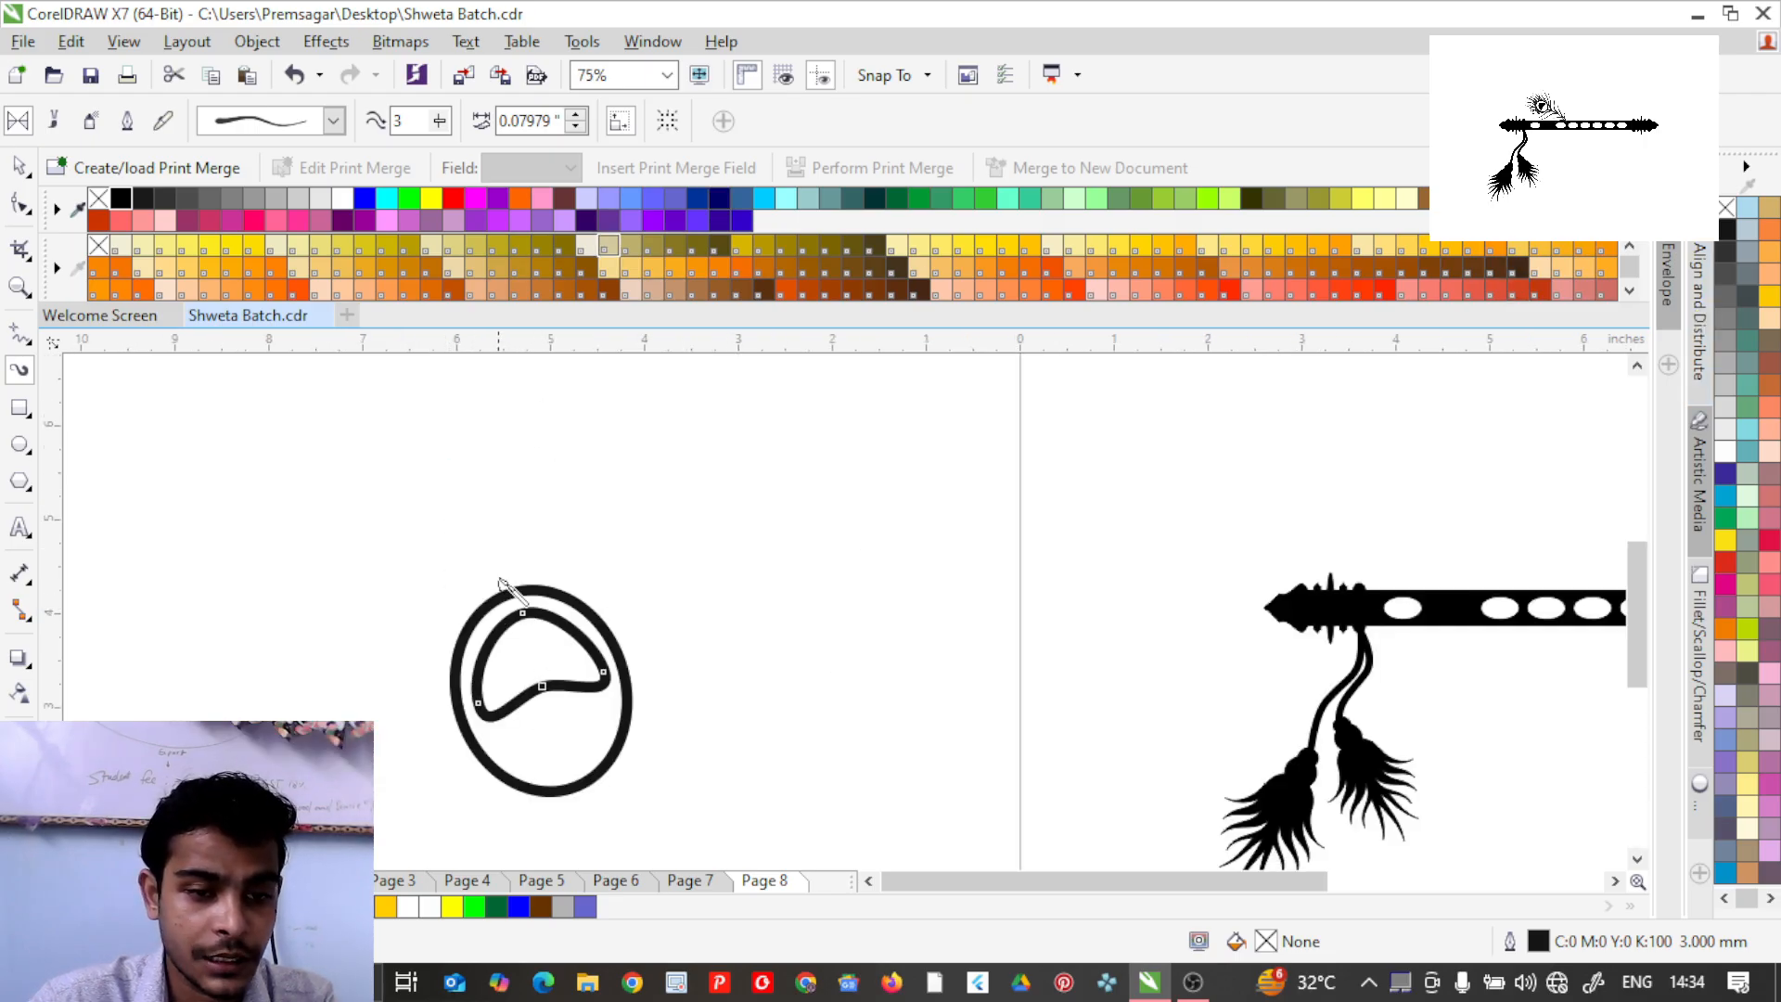
left_click_drag(459, 454, 427, 358)
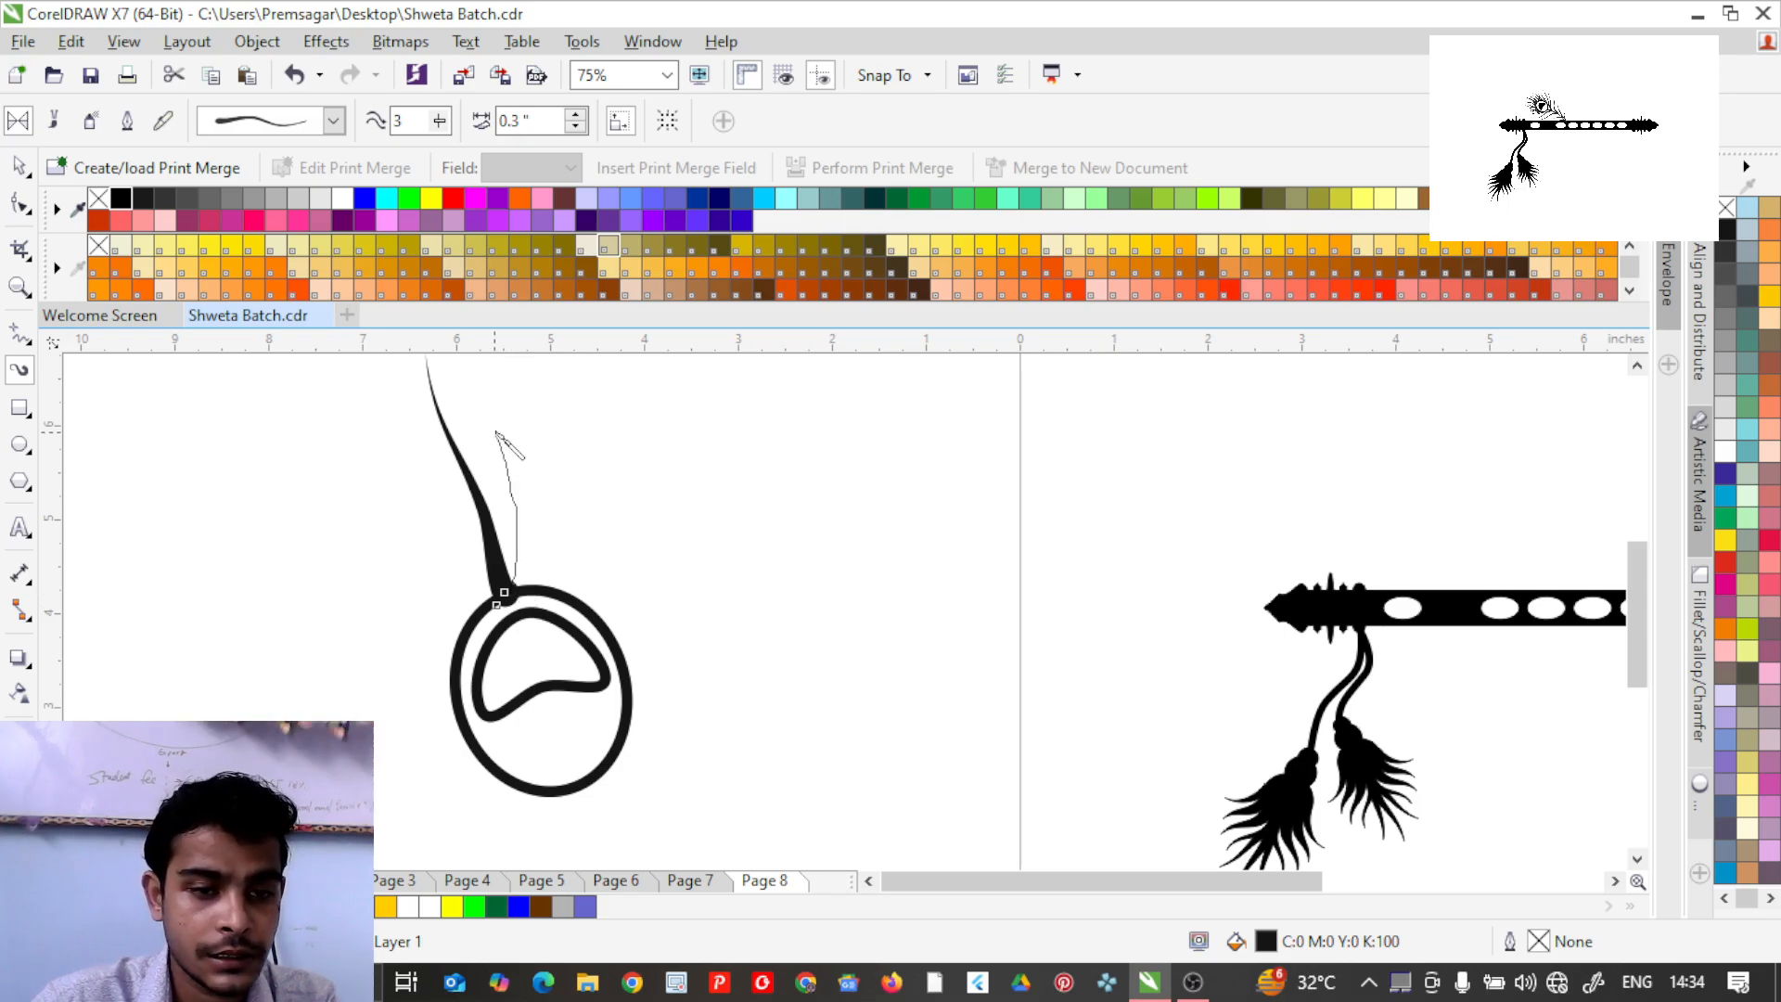
left_click_drag(496, 433, 491, 380)
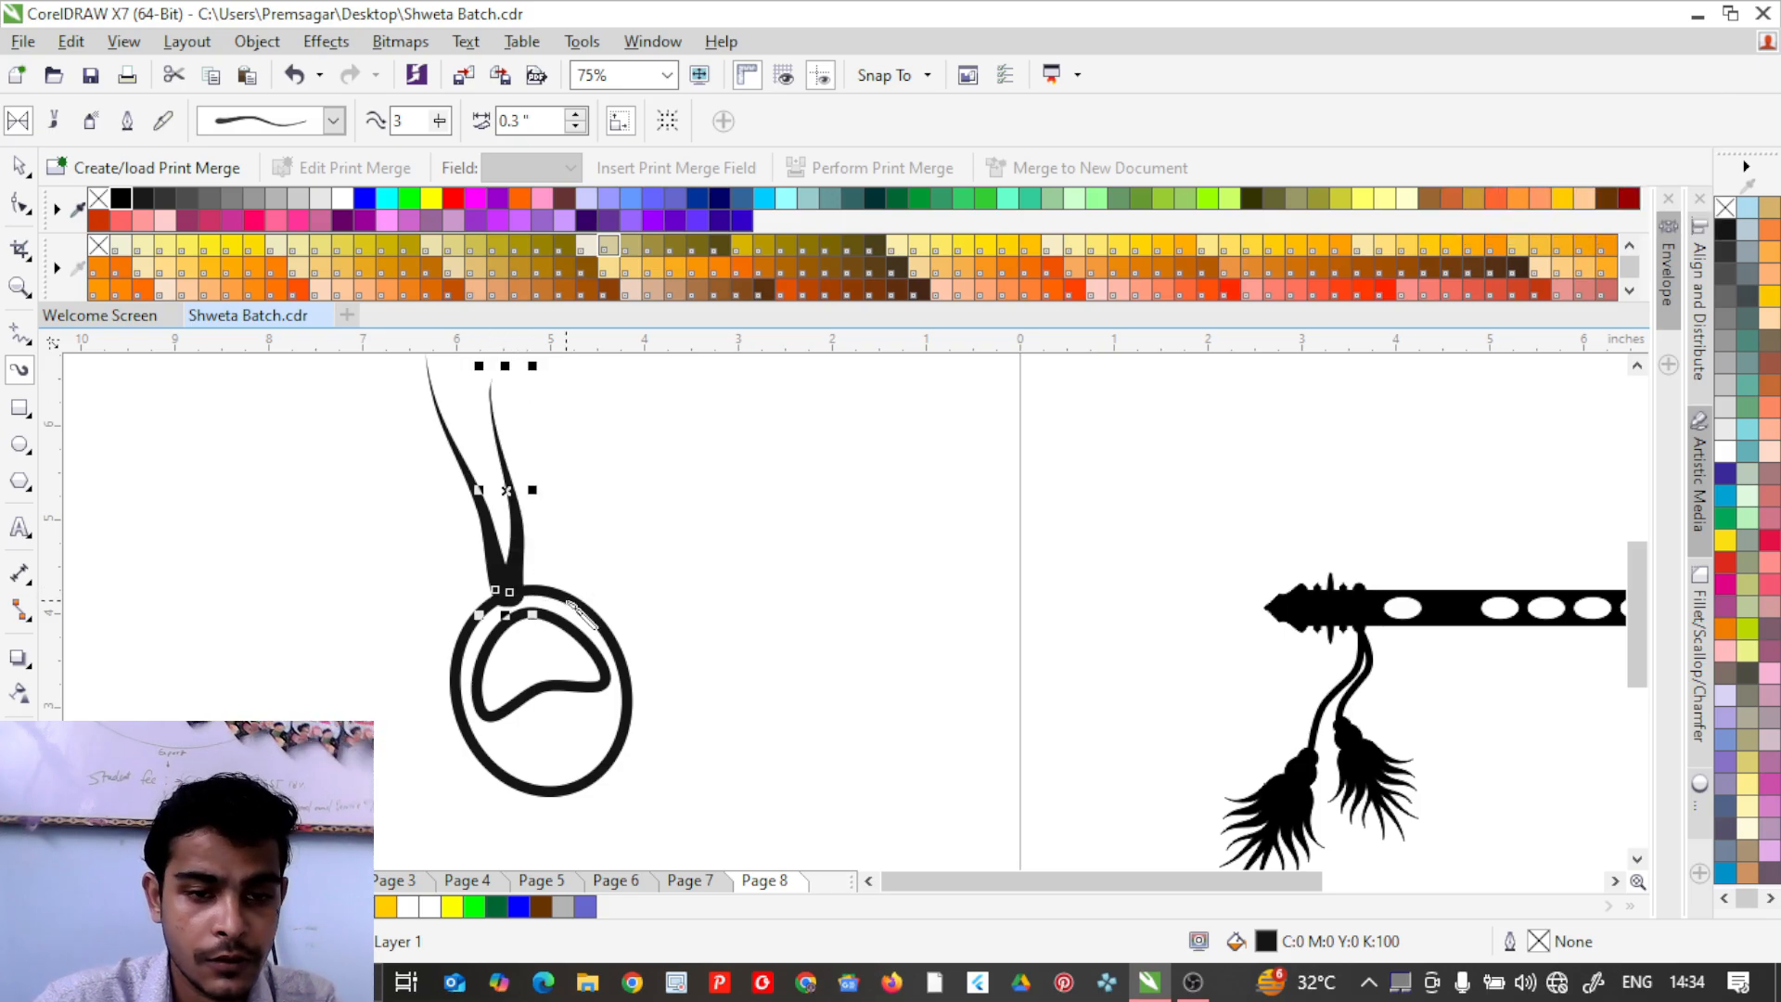
left_click_drag(560, 594, 551, 455)
left_click_drag(615, 638, 594, 432)
Add curved tapered strokes fanning out from the oval's left, lower and right edges.
left_click_drag(443, 537, 414, 459)
left_click_drag(458, 655, 375, 498)
mouse_move(457, 707)
left_mouse_down()
mouse_move(429, 701)
mouse_move(366, 558)
left_mouse_up()
left_click_drag(480, 750, 333, 582)
left_click_drag(542, 796, 376, 757)
left_click_drag(623, 750, 694, 591)
left_click_drag(603, 631, 561, 412)
Fill the gaps between the barbs around the oval with more tapered strokes, undoing one misplaced stroke.
left_click_drag(425, 508, 362, 423)
left_click_drag(471, 633, 332, 499)
mouse_move(476, 734)
left_mouse_down()
mouse_move(386, 540)
mouse_move(344, 502)
left_mouse_up()
key("ctrl+z")
scroll(501, 603, "down", 1)
scroll(449, 668, "up", 1)
left_click_drag(536, 679, 400, 515)
scroll(501, 402, "down", 1)
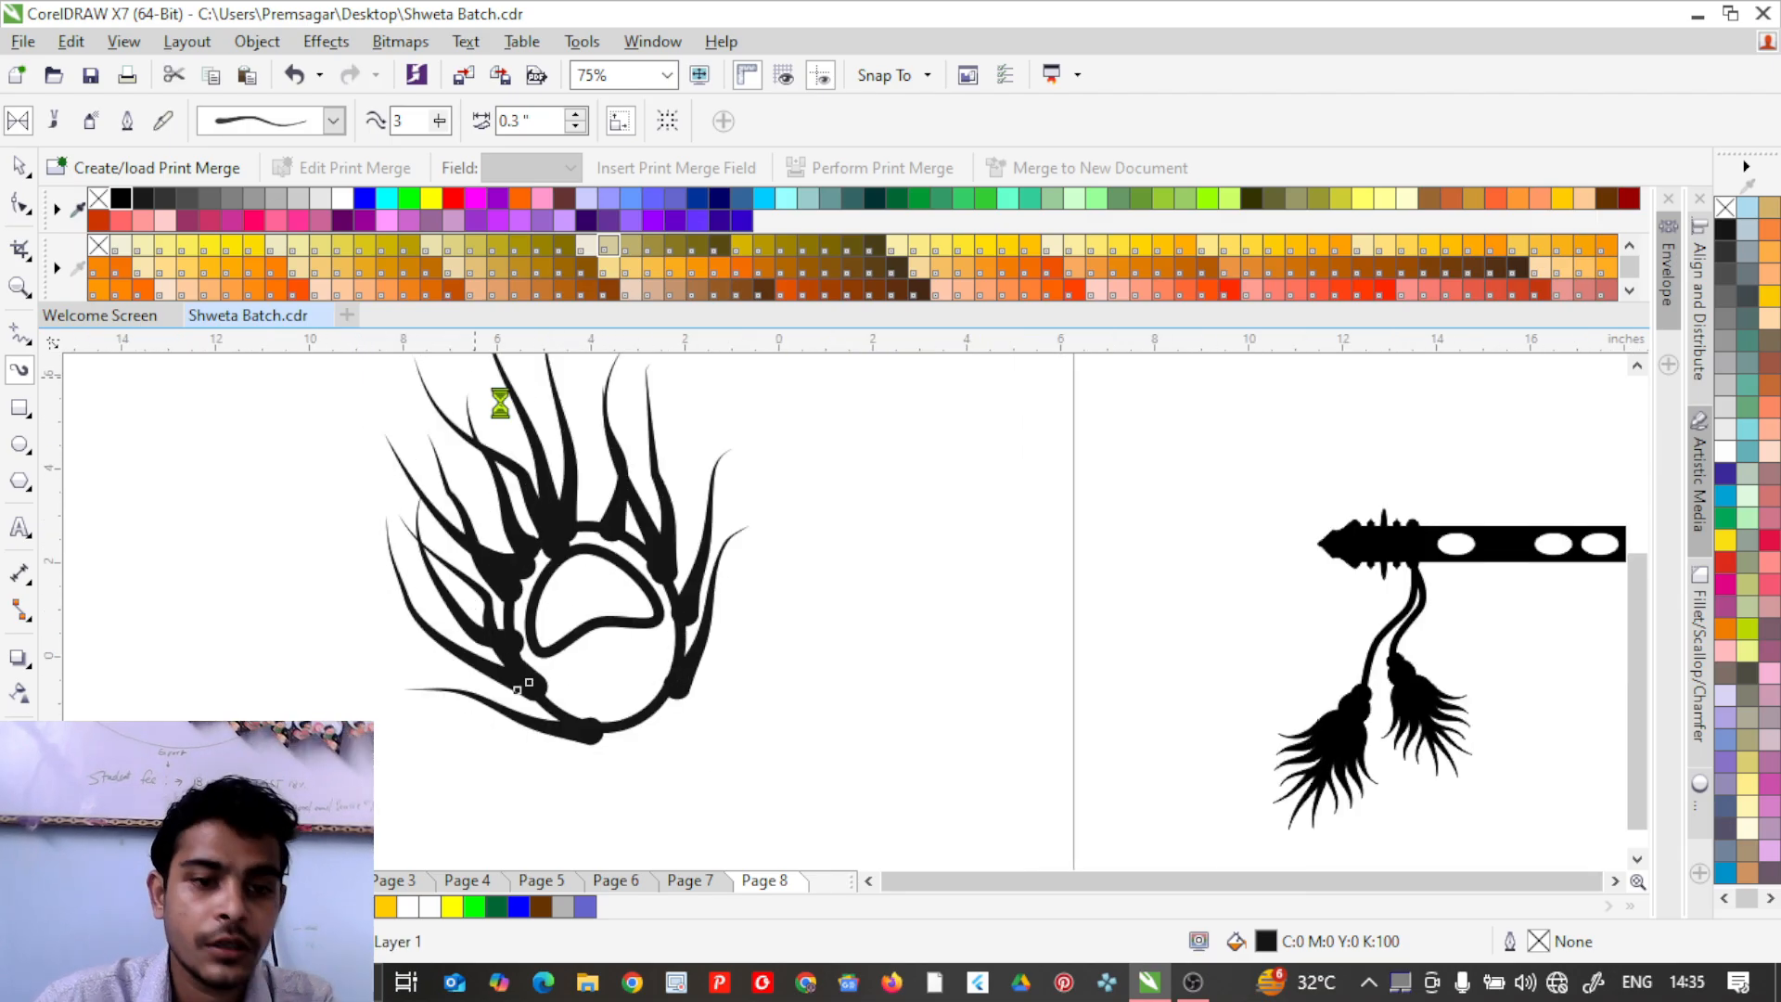
scroll(601, 373, "up", 1)
mouse_move(492, 559)
left_mouse_down()
mouse_move(487, 420)
mouse_move(584, 438)
left_mouse_up()
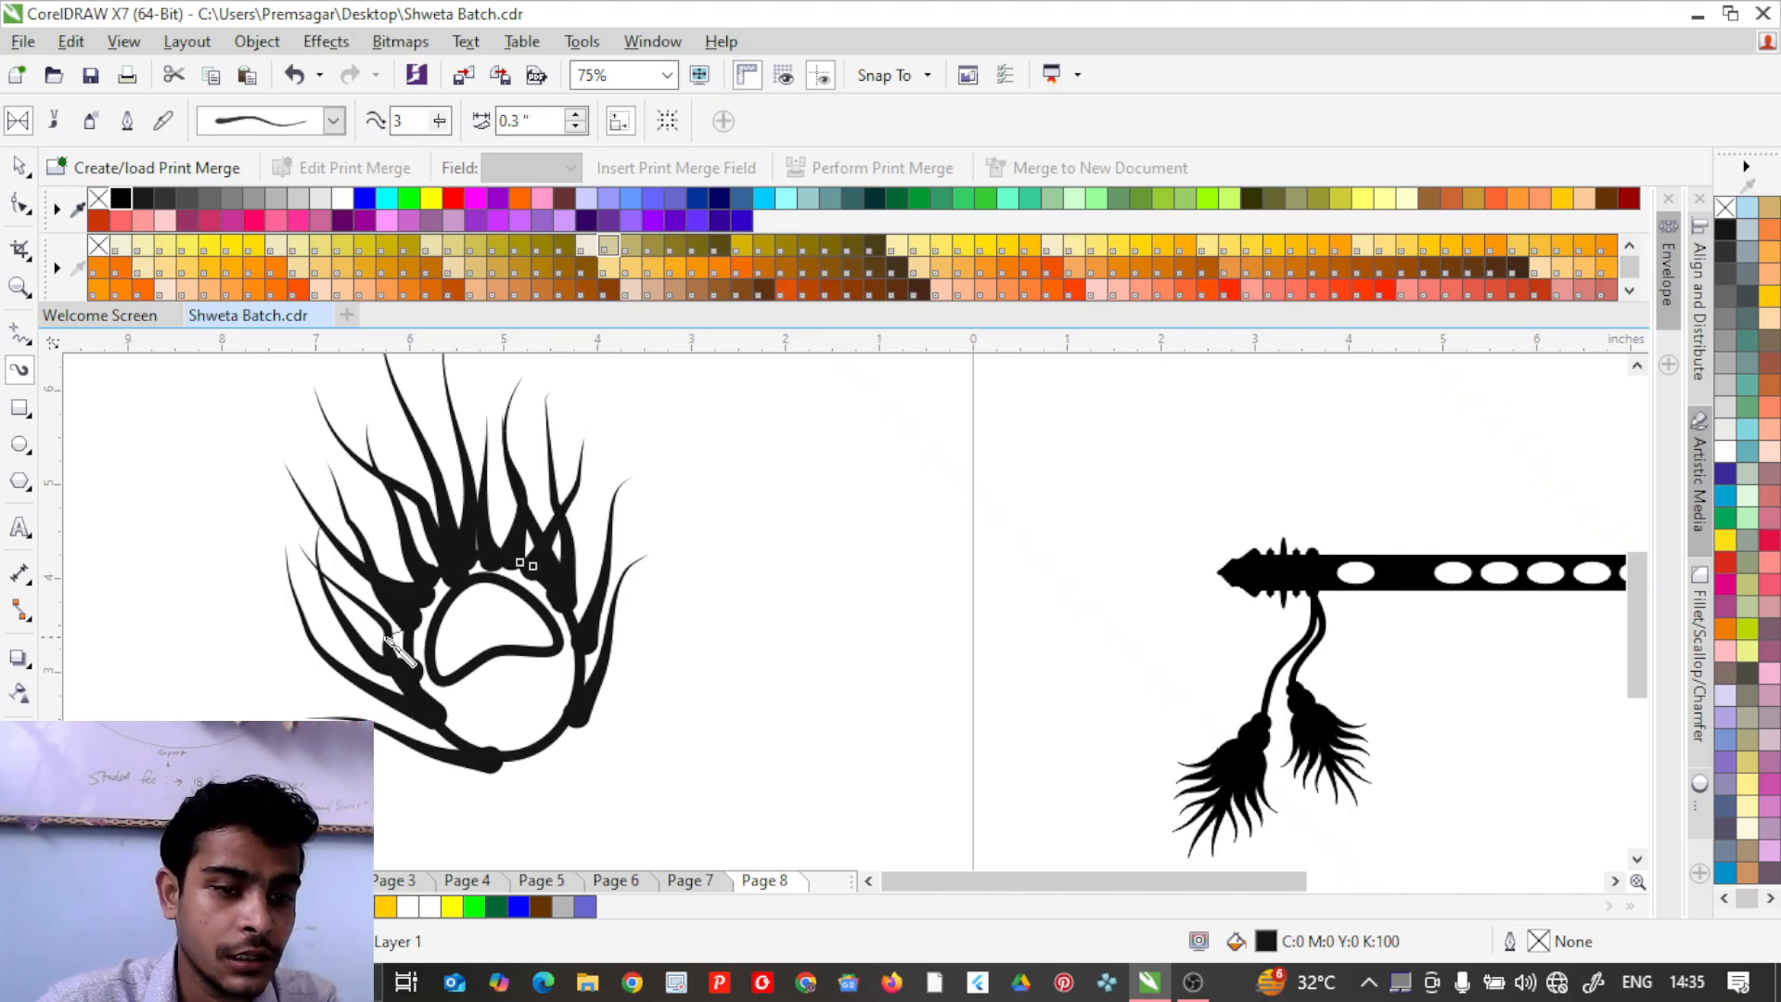
left_click_drag(408, 625, 262, 552)
Select the oval with all its barbs and rotate the feather head counter-clockwise so it leans to the left.
scroll(519, 479, "down", 1)
scroll(522, 568, "up", 1)
scroll(526, 557, "down", 1)
scroll(516, 529, "up", 2)
scroll(480, 455, "down", 2)
scroll(484, 469, "up", 1)
scroll(476, 483, "down", 1)
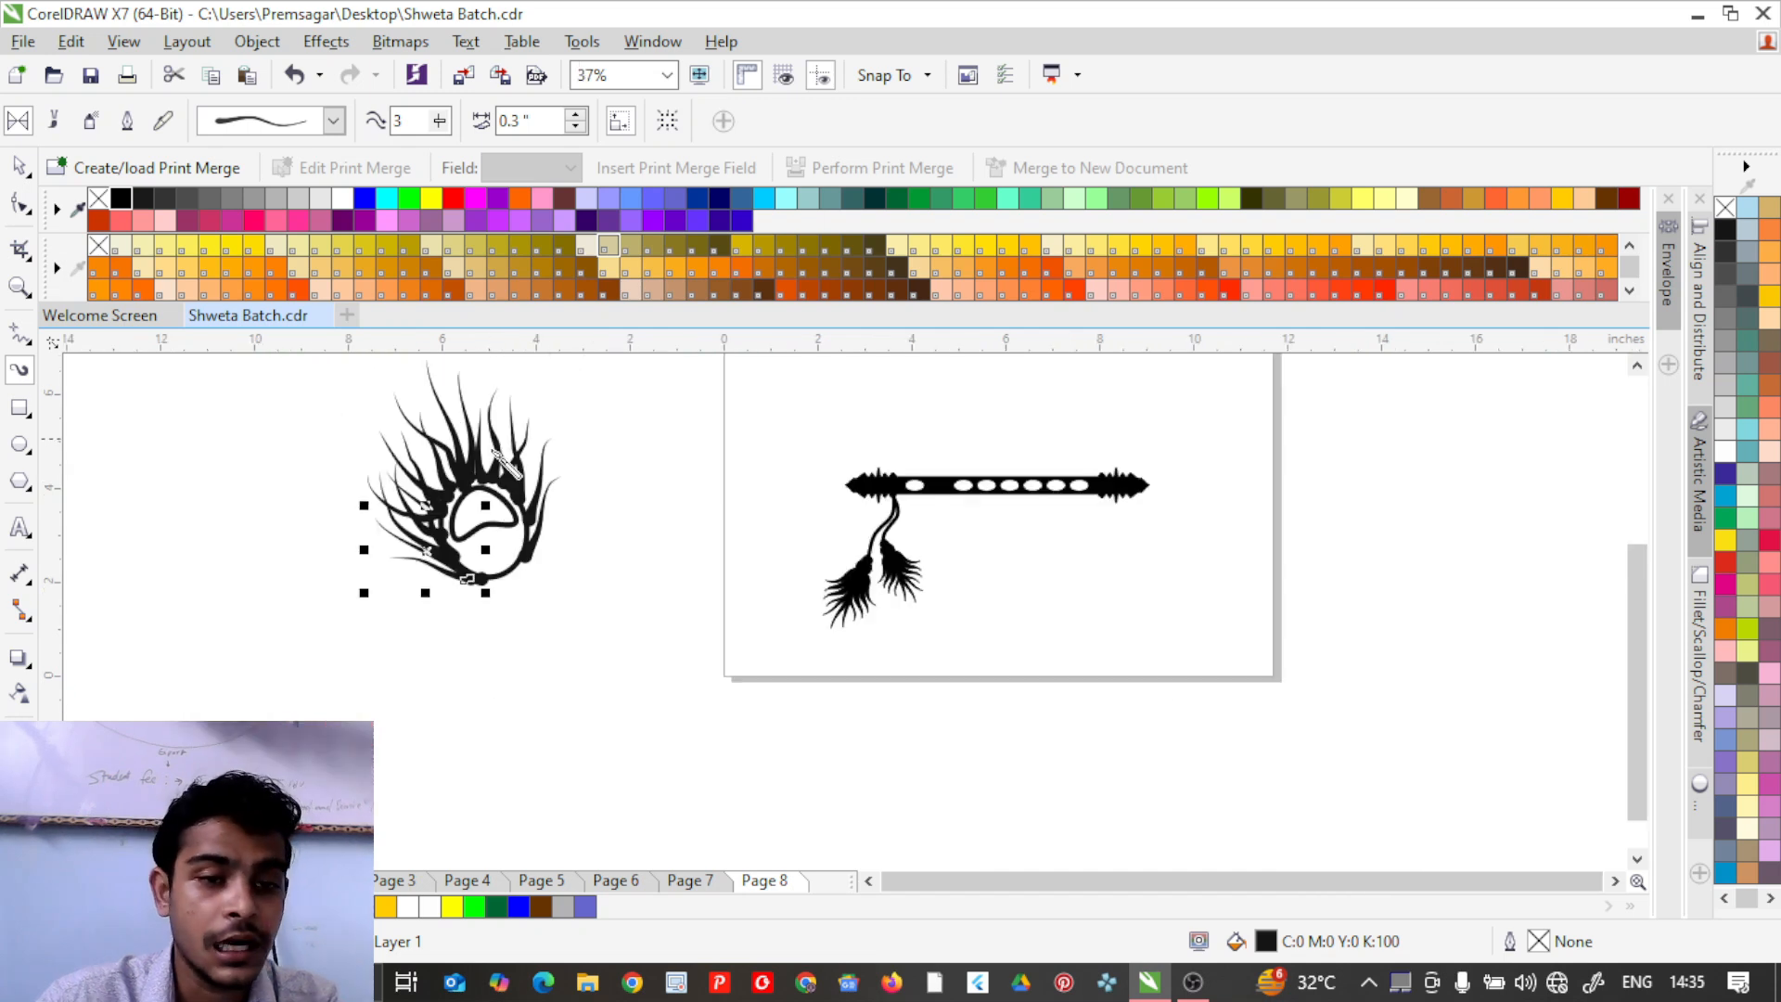
scroll(557, 593, "up", 1)
scroll(575, 614, "down", 1)
left_click(18, 167)
left_click_drag(343, 370, 665, 565)
left_click(571, 545)
left_click(678, 585)
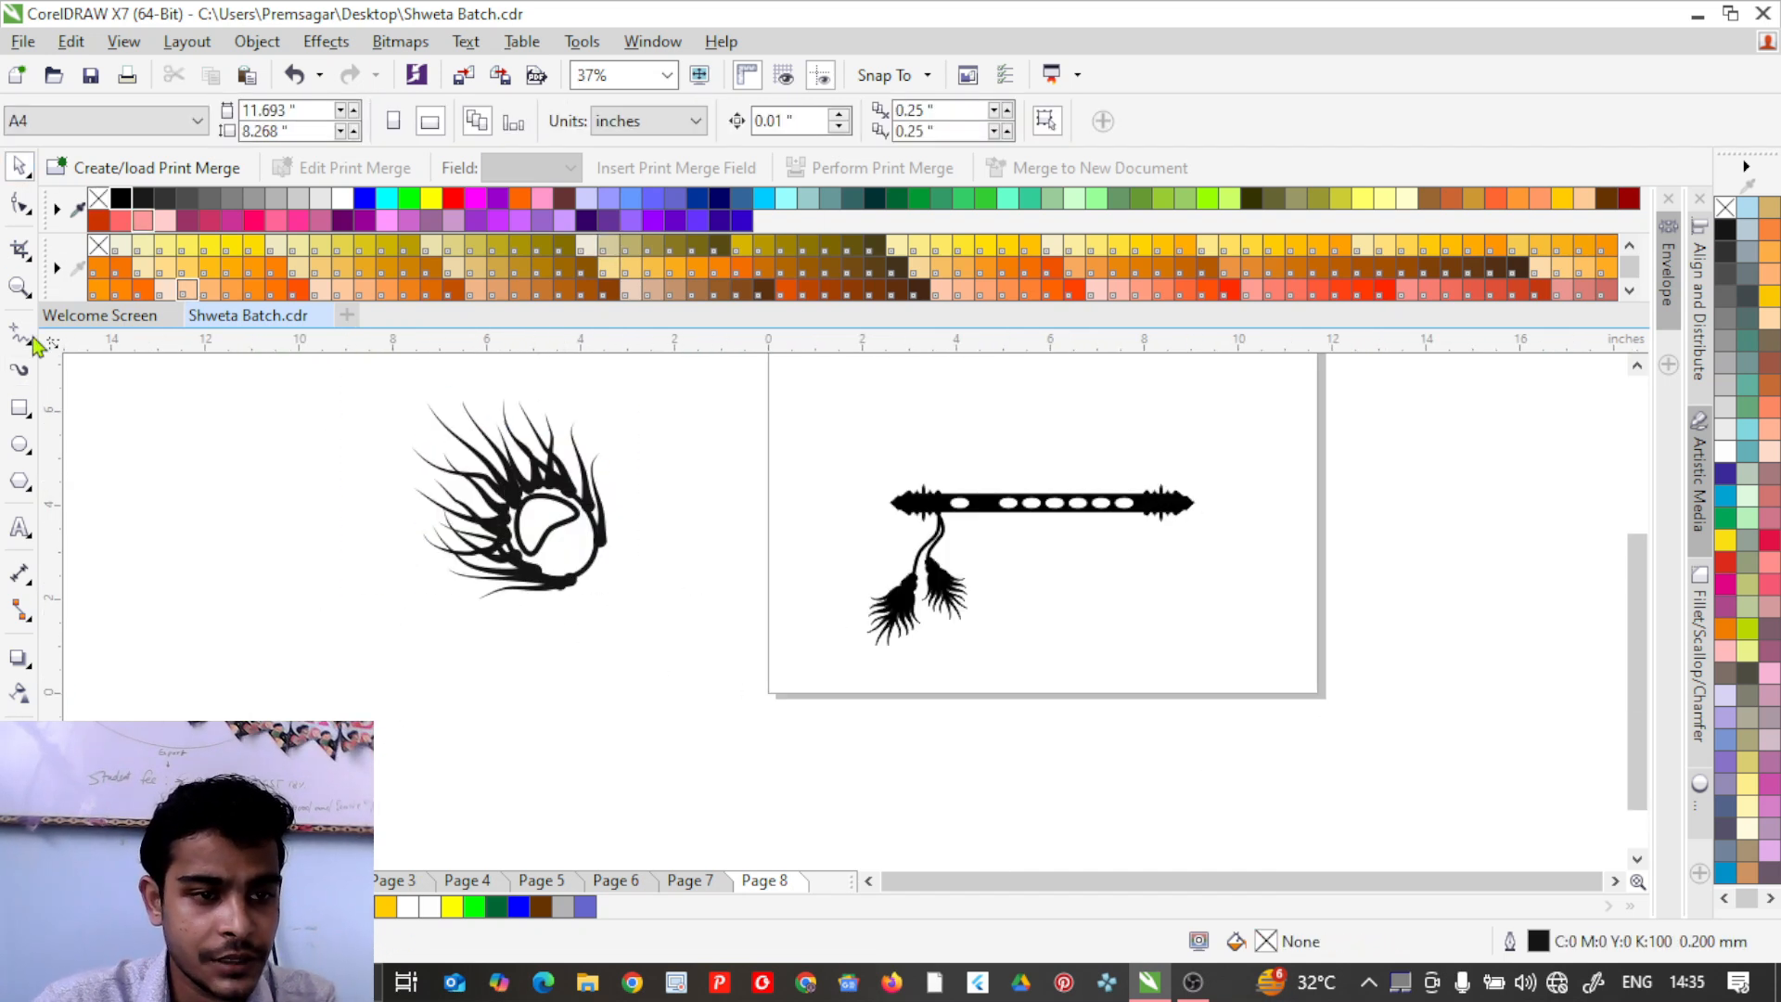
Paint a curved stem running down and right from the oval, with tapered barbs along both of its sides.
left_click(18, 370)
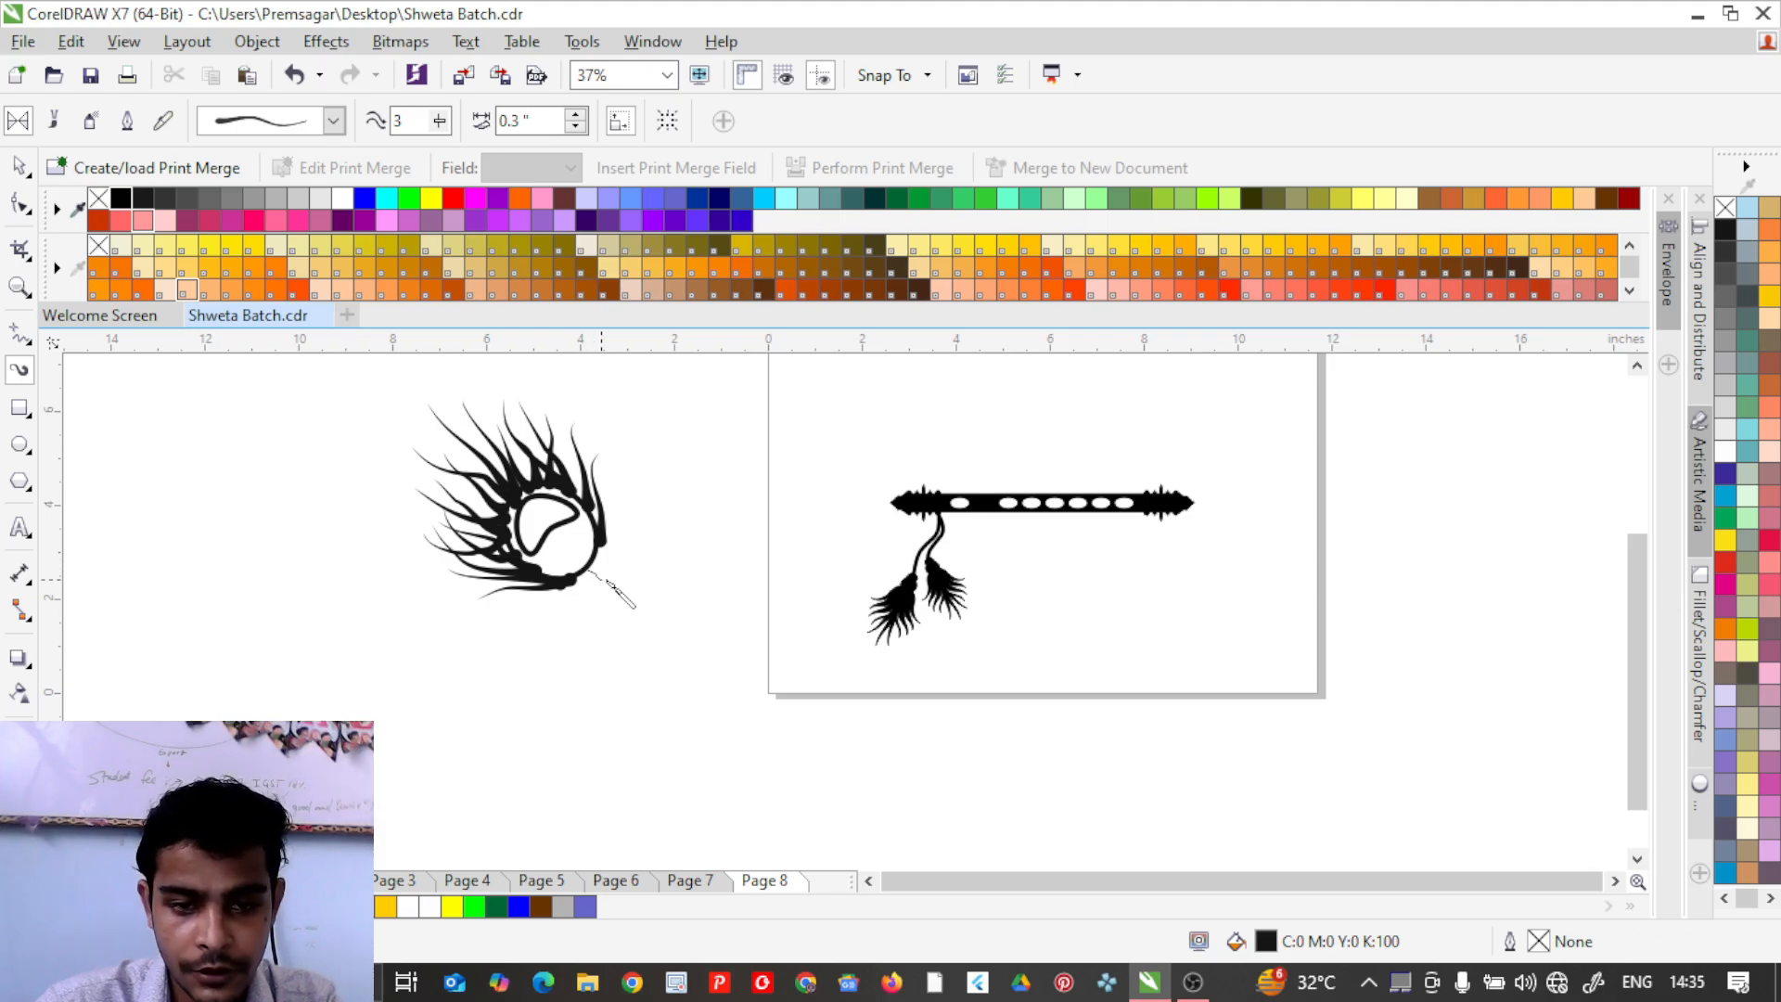
left_click_drag(608, 583, 731, 742)
mouse_move(616, 592)
left_mouse_down()
mouse_move(471, 618)
mouse_move(635, 451)
left_mouse_up()
left_click_drag(587, 634, 512, 642)
left_click_drag(664, 627, 668, 489)
mouse_move(703, 677)
left_mouse_down()
mouse_move(638, 664)
mouse_move(687, 560)
left_mouse_up()
mouse_move(724, 718)
left_mouse_down()
mouse_move(732, 639)
mouse_move(535, 667)
left_mouse_up()
Add another upright barb on the upper stem next to the oval, and undo the extra stroke across the head.
scroll(603, 573, "up", 2)
scroll(648, 601, "down", 2)
left_click_drag(653, 612, 634, 410)
left_click_drag(584, 620, 391, 481)
key("ctrl+z")
scroll(647, 547, "down", 3)
scroll(646, 532, "up", 3)
key("space")
scroll(672, 295, "down", 3)
scroll(705, 640, "down", 2)
scroll(692, 660, "up", 2)
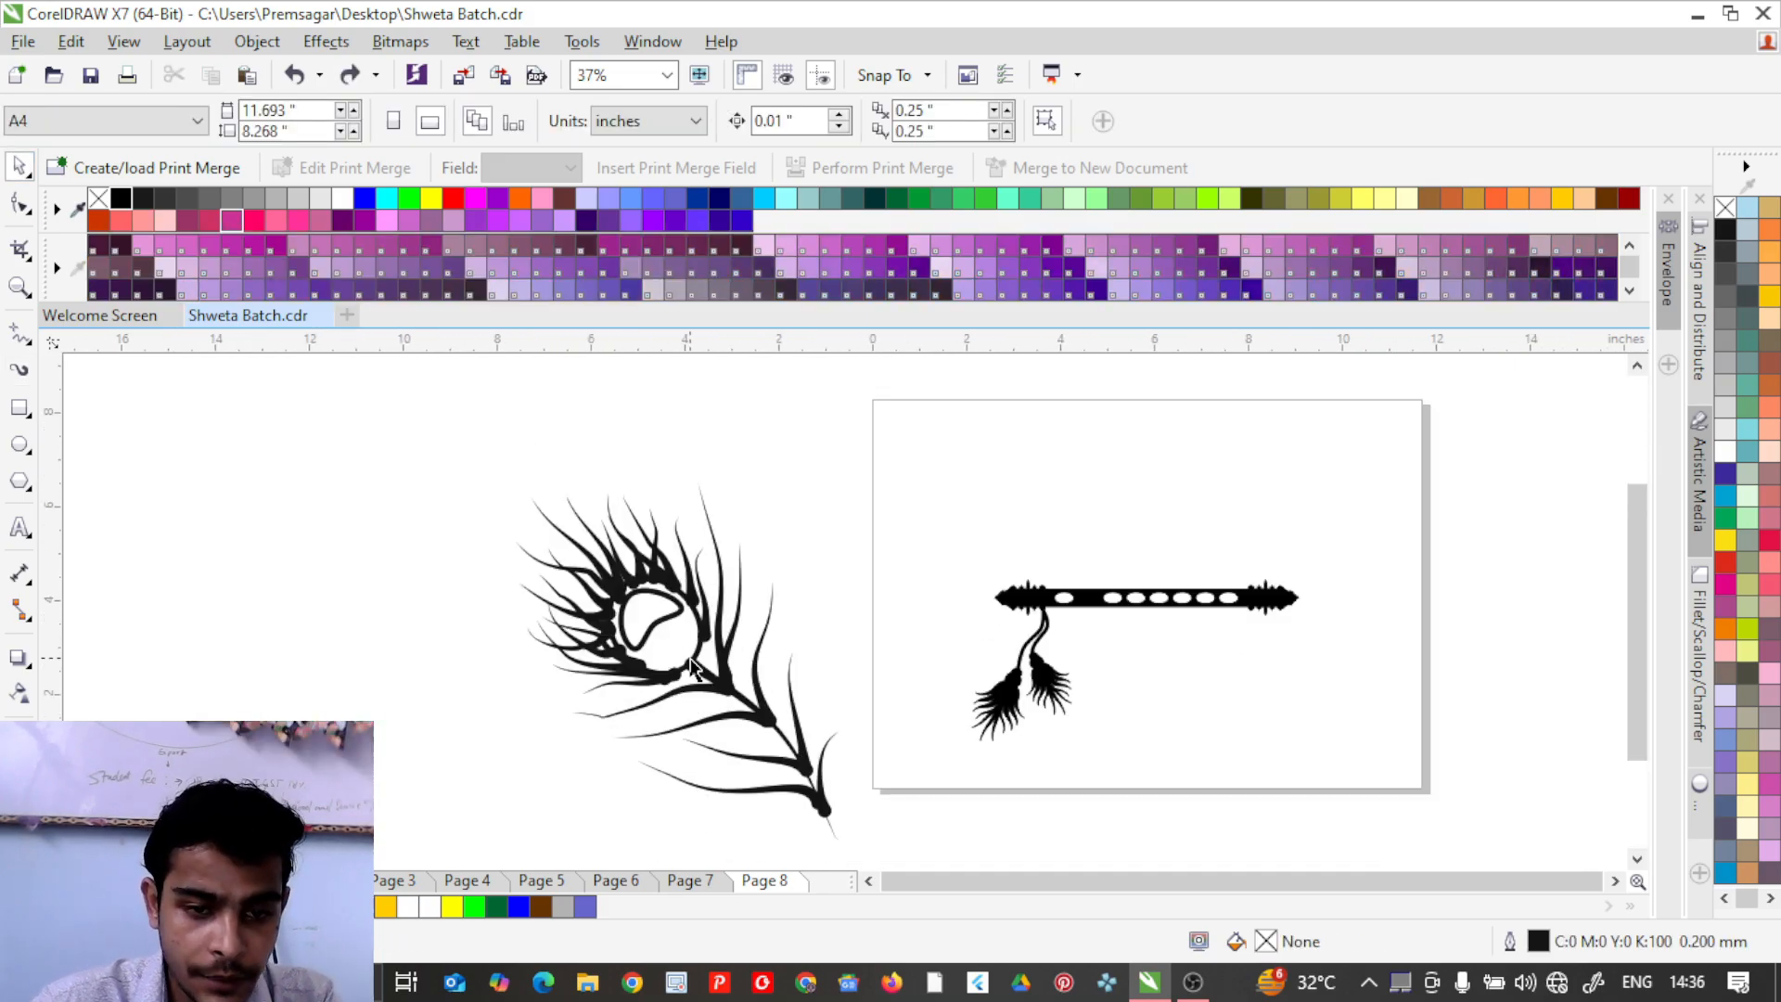
Try a white fill on the feather's oval and place a duplicate of the inner curved shape in the empty area beside the feather.
scroll(692, 666, "up", 2)
left_click(694, 626)
key("Delete")
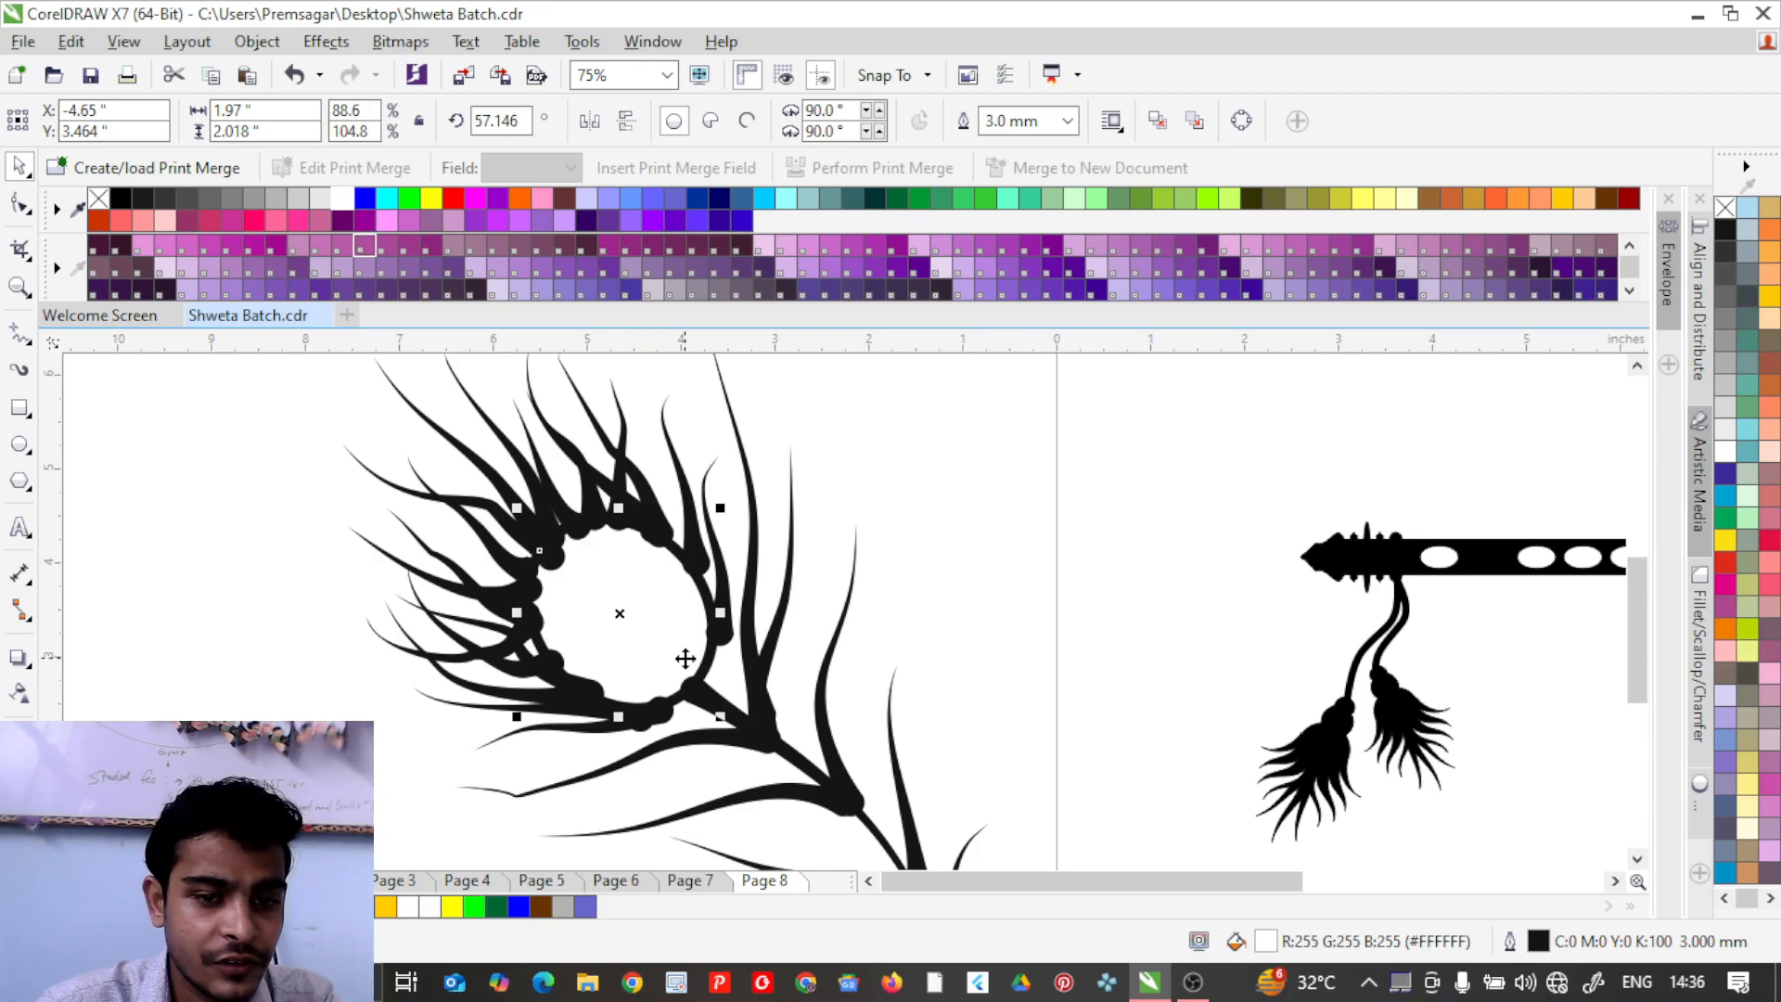
scroll(516, 608, "down", 2)
scroll(585, 657, "up", 2)
key("space")
mouse_move(482, 502)
left_mouse_down()
mouse_move(479, 604)
mouse_move(582, 523)
left_mouse_up()
key("ctrl+d")
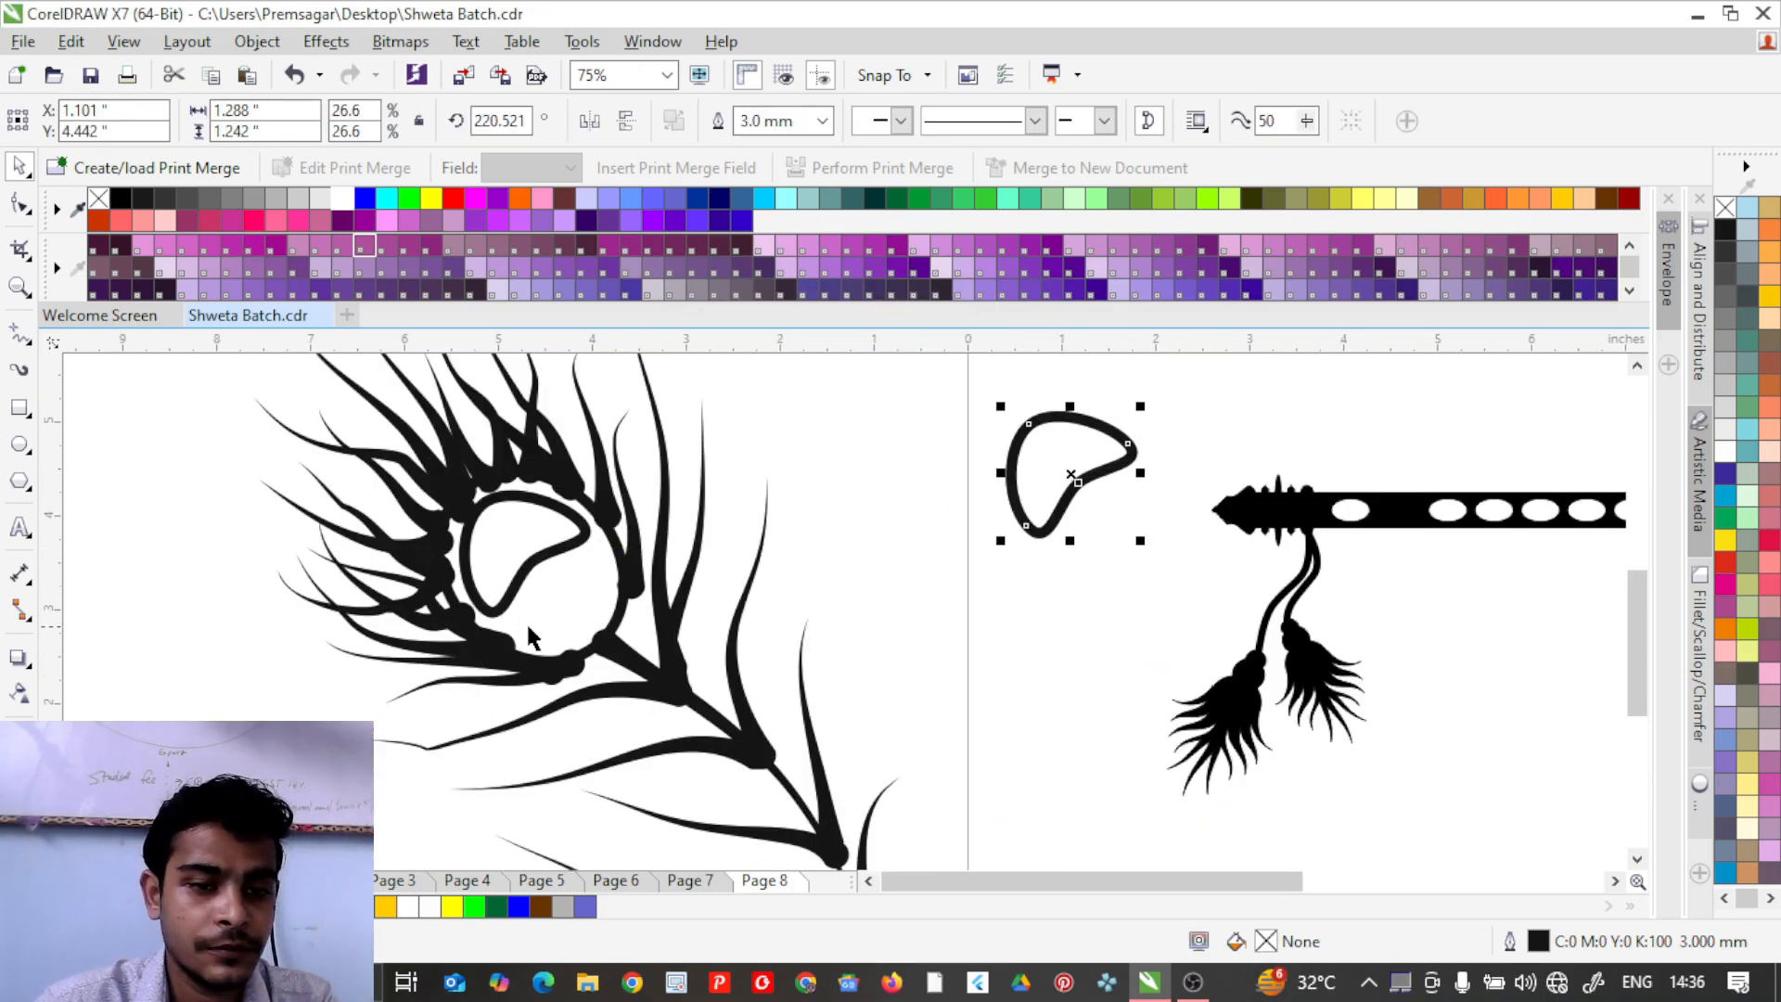
Fill the feather's oval white, enlarge it to about 2.06 by 2.11 in and bring it in front of the barbs.
left_click(554, 577)
key("Delete")
left_click(623, 612)
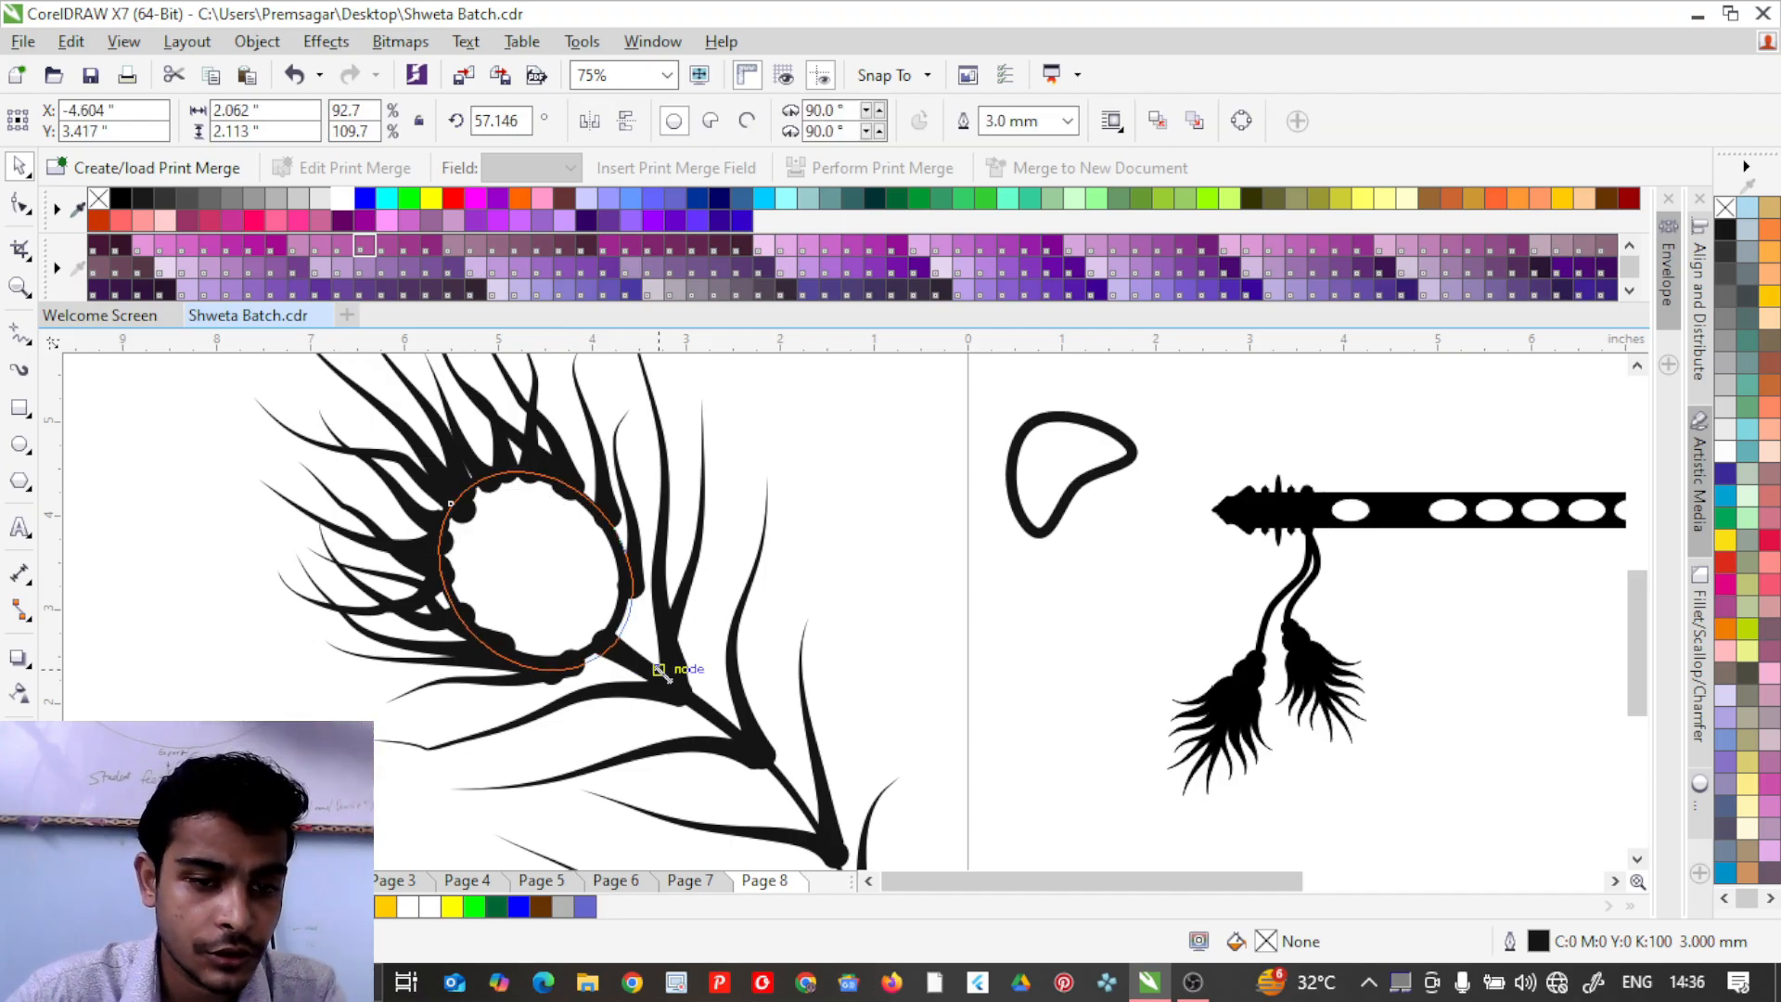
right_click(532, 558)
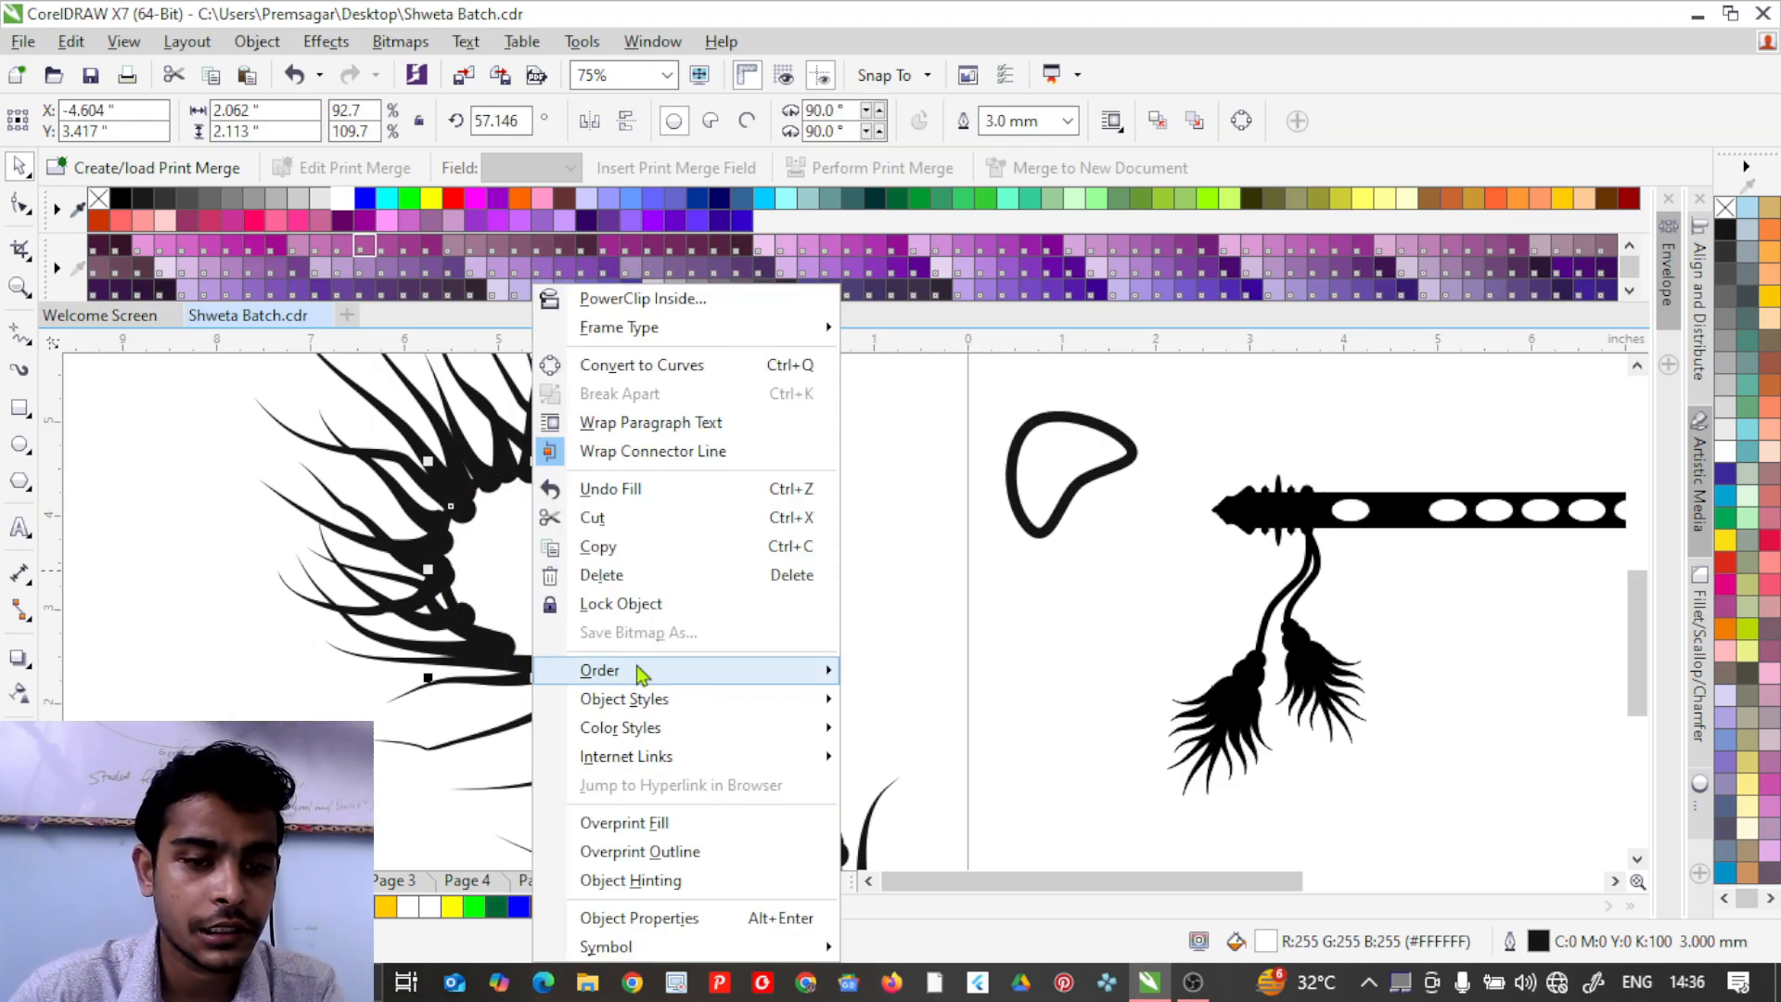
mouse_move(642, 671)
left_click(895, 671)
left_click(812, 617)
Move the duplicated curved shape back inside the white oval and fill it black.
scroll(658, 502, "down", 1)
left_click_drag(861, 505, 592, 542)
scroll(604, 531, "up", 1)
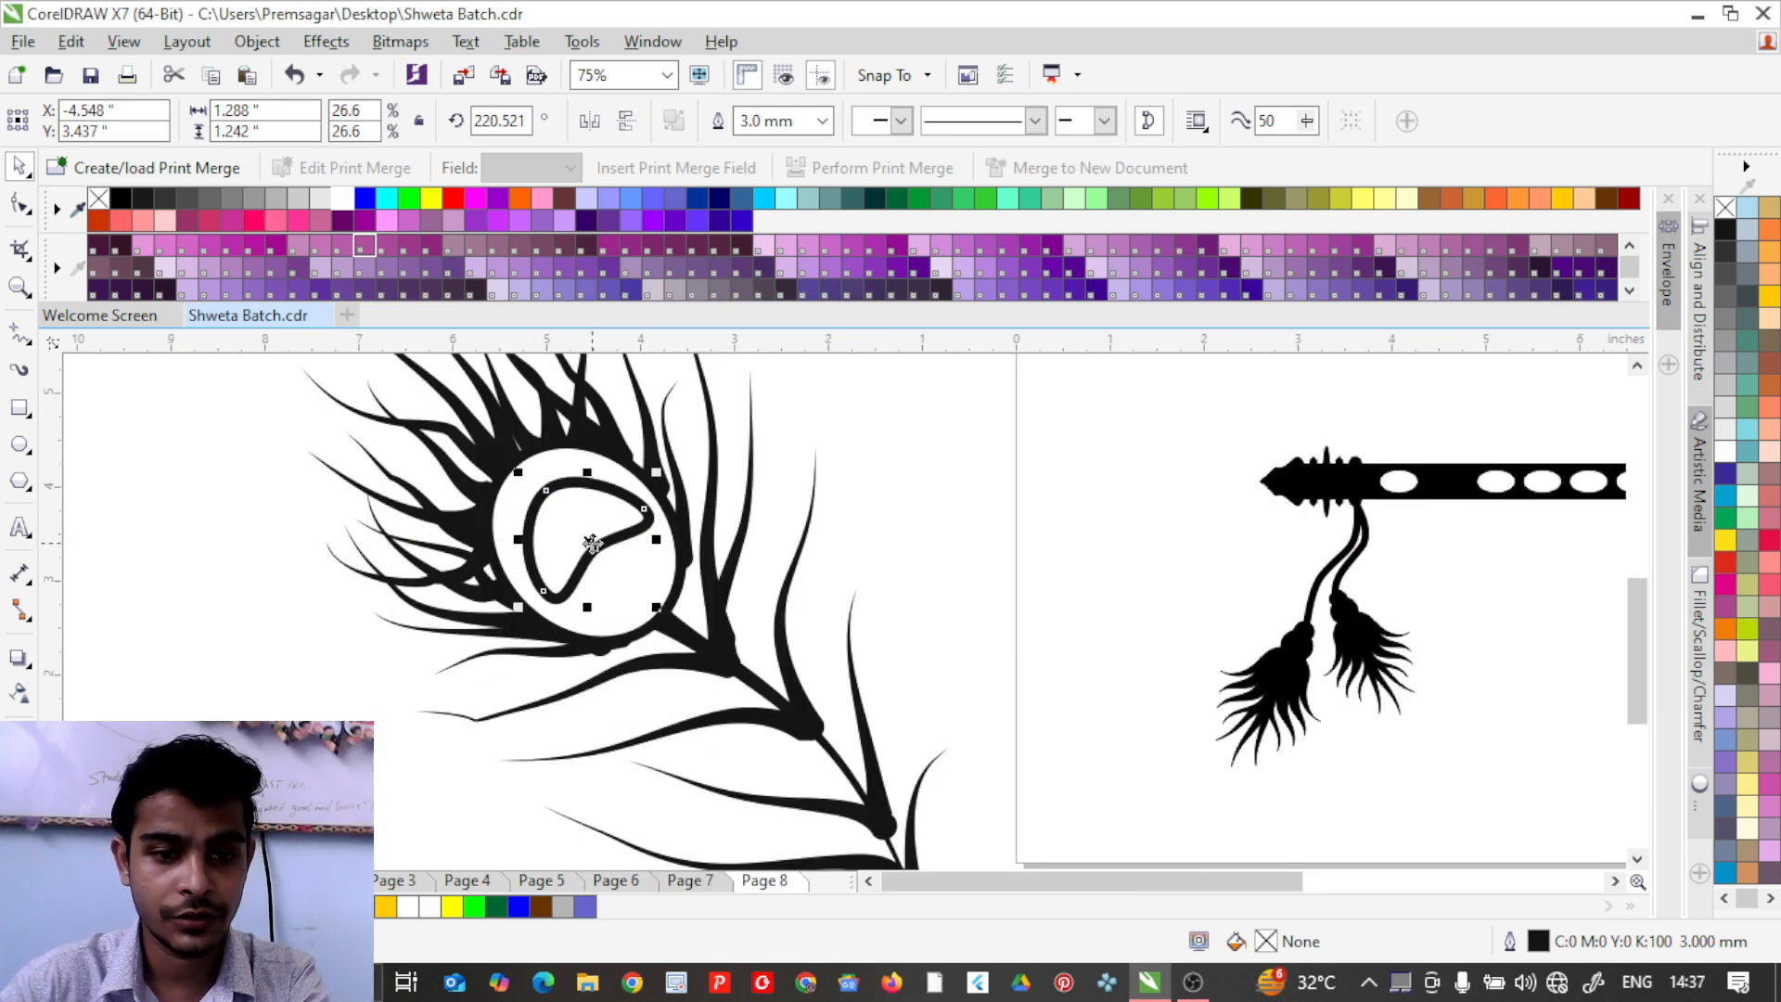
left_click(120, 197)
left_click(767, 517)
Select the whole feather and give its stem and barb strokes a black hairline outline.
scroll(793, 509, "down", 2)
scroll(786, 499, "up", 1)
left_click_drag(542, 388, 965, 768)
key("Escape")
scroll(696, 542, "down", 2)
scroll(759, 614, "up", 3)
scroll(753, 636, "up", 1)
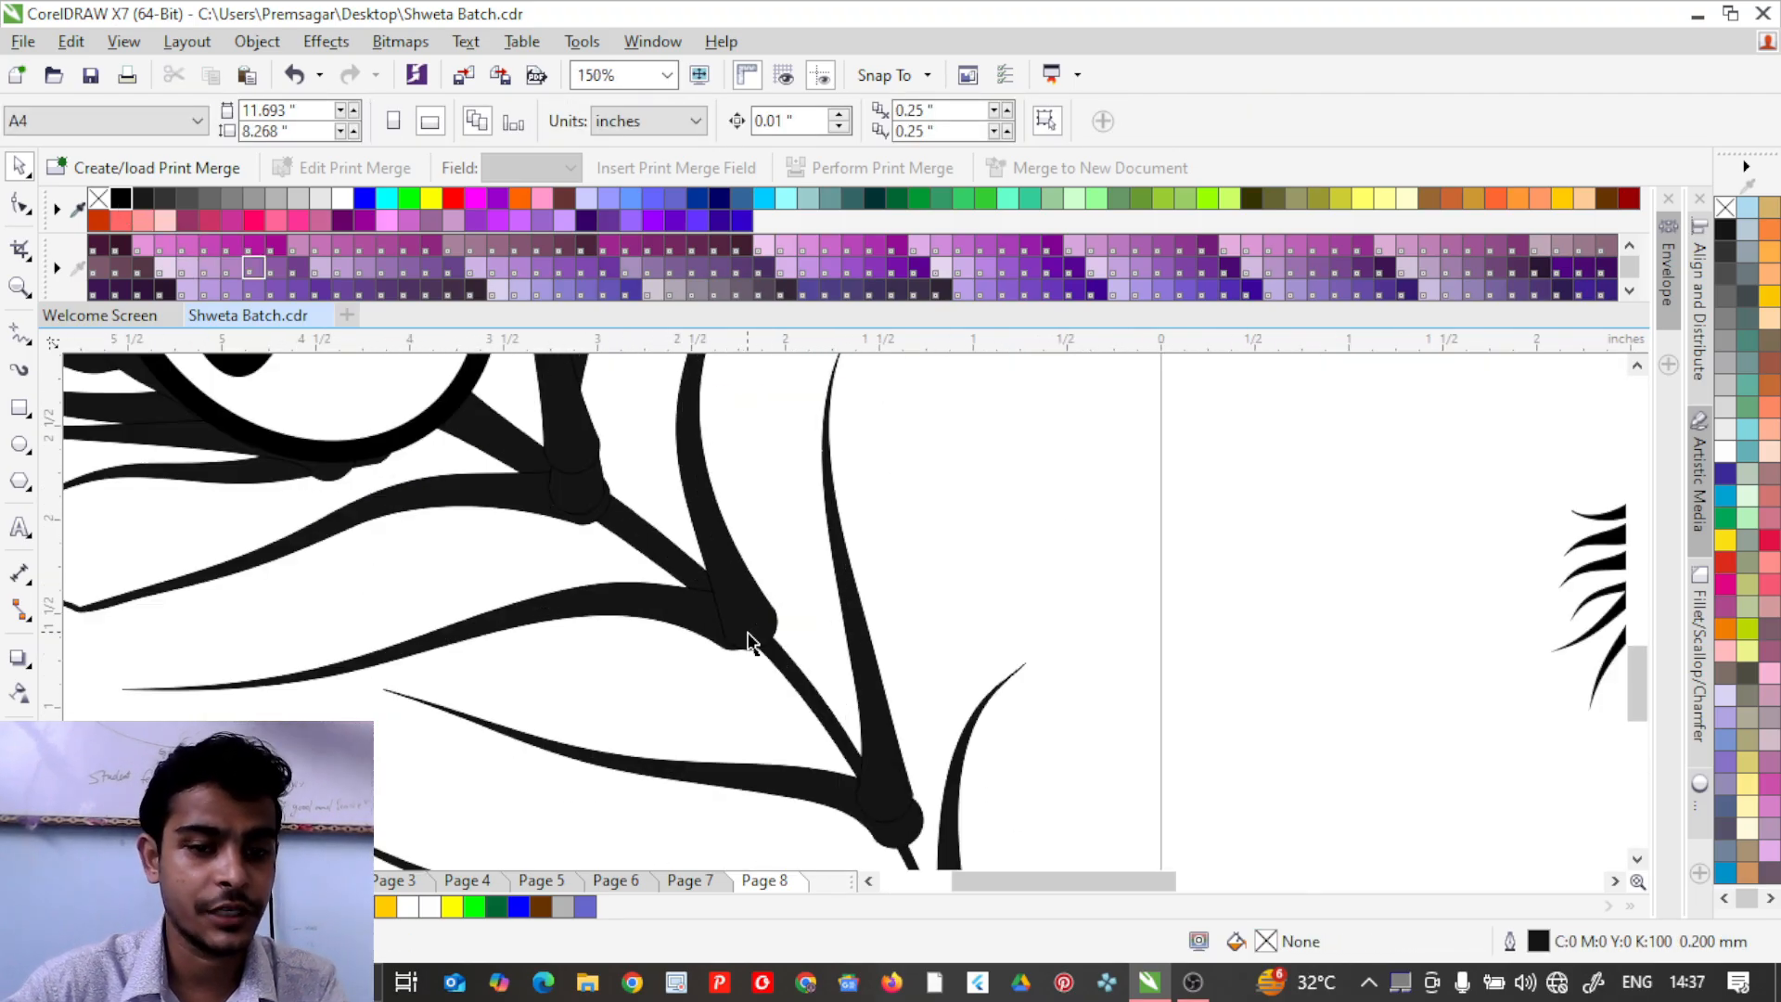
Try to reshape the feather's stem by adjusting its path with the Shape tool, and undo the change.
left_click(751, 638)
scroll(747, 640, "down", 1)
scroll(694, 607, "up", 1)
scroll(705, 605, "down", 1)
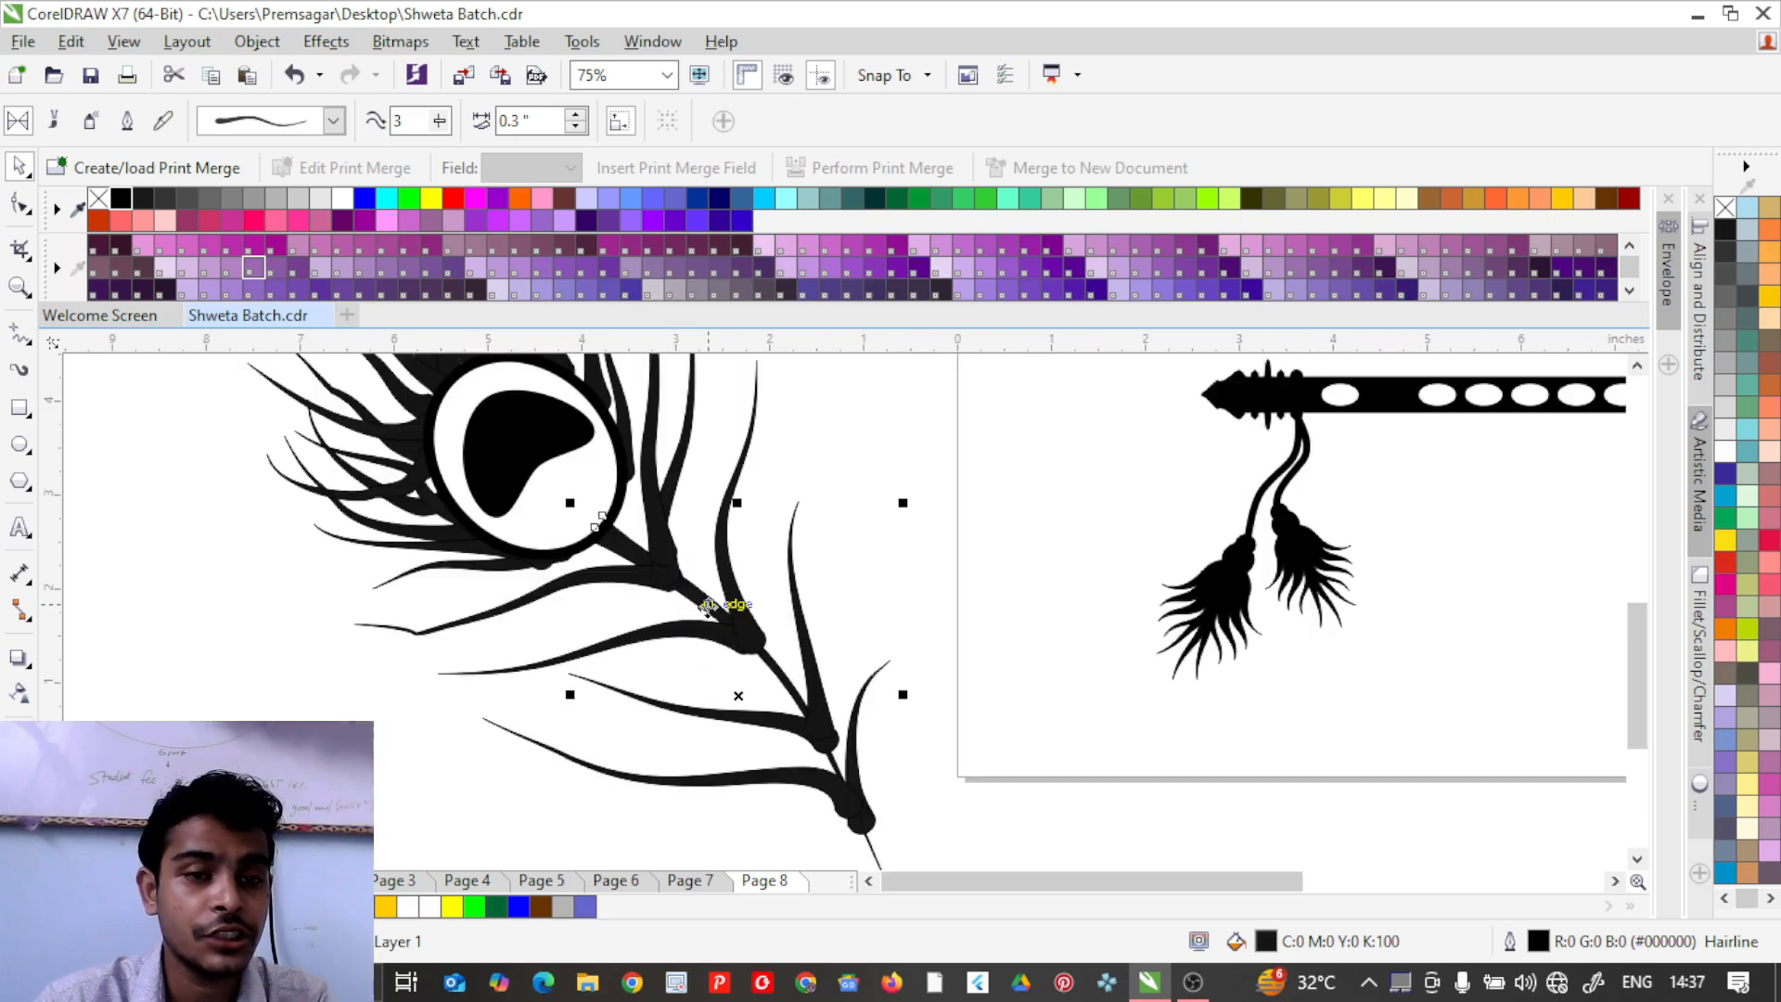
scroll(789, 688, "up", 1)
key("F10")
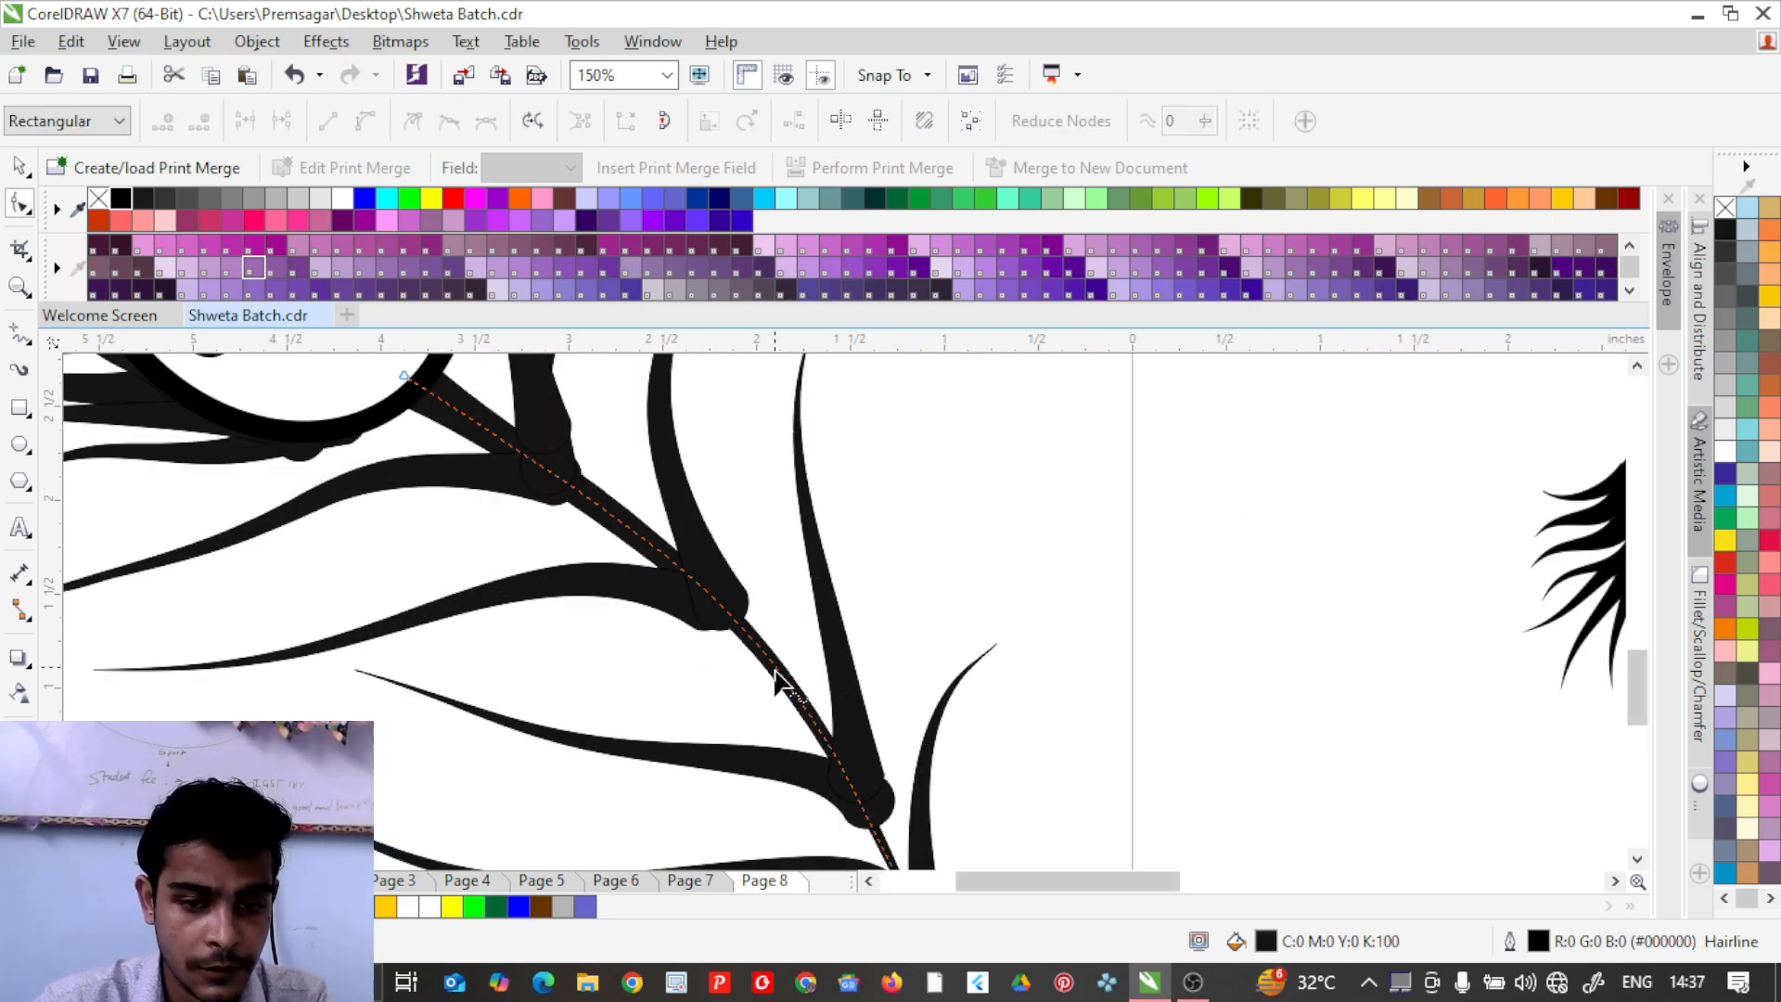
scroll(784, 696, "down", 2)
scroll(862, 817, "up", 2)
left_click(839, 717)
scroll(838, 717, "down", 1)
scroll(756, 492, "up", 1)
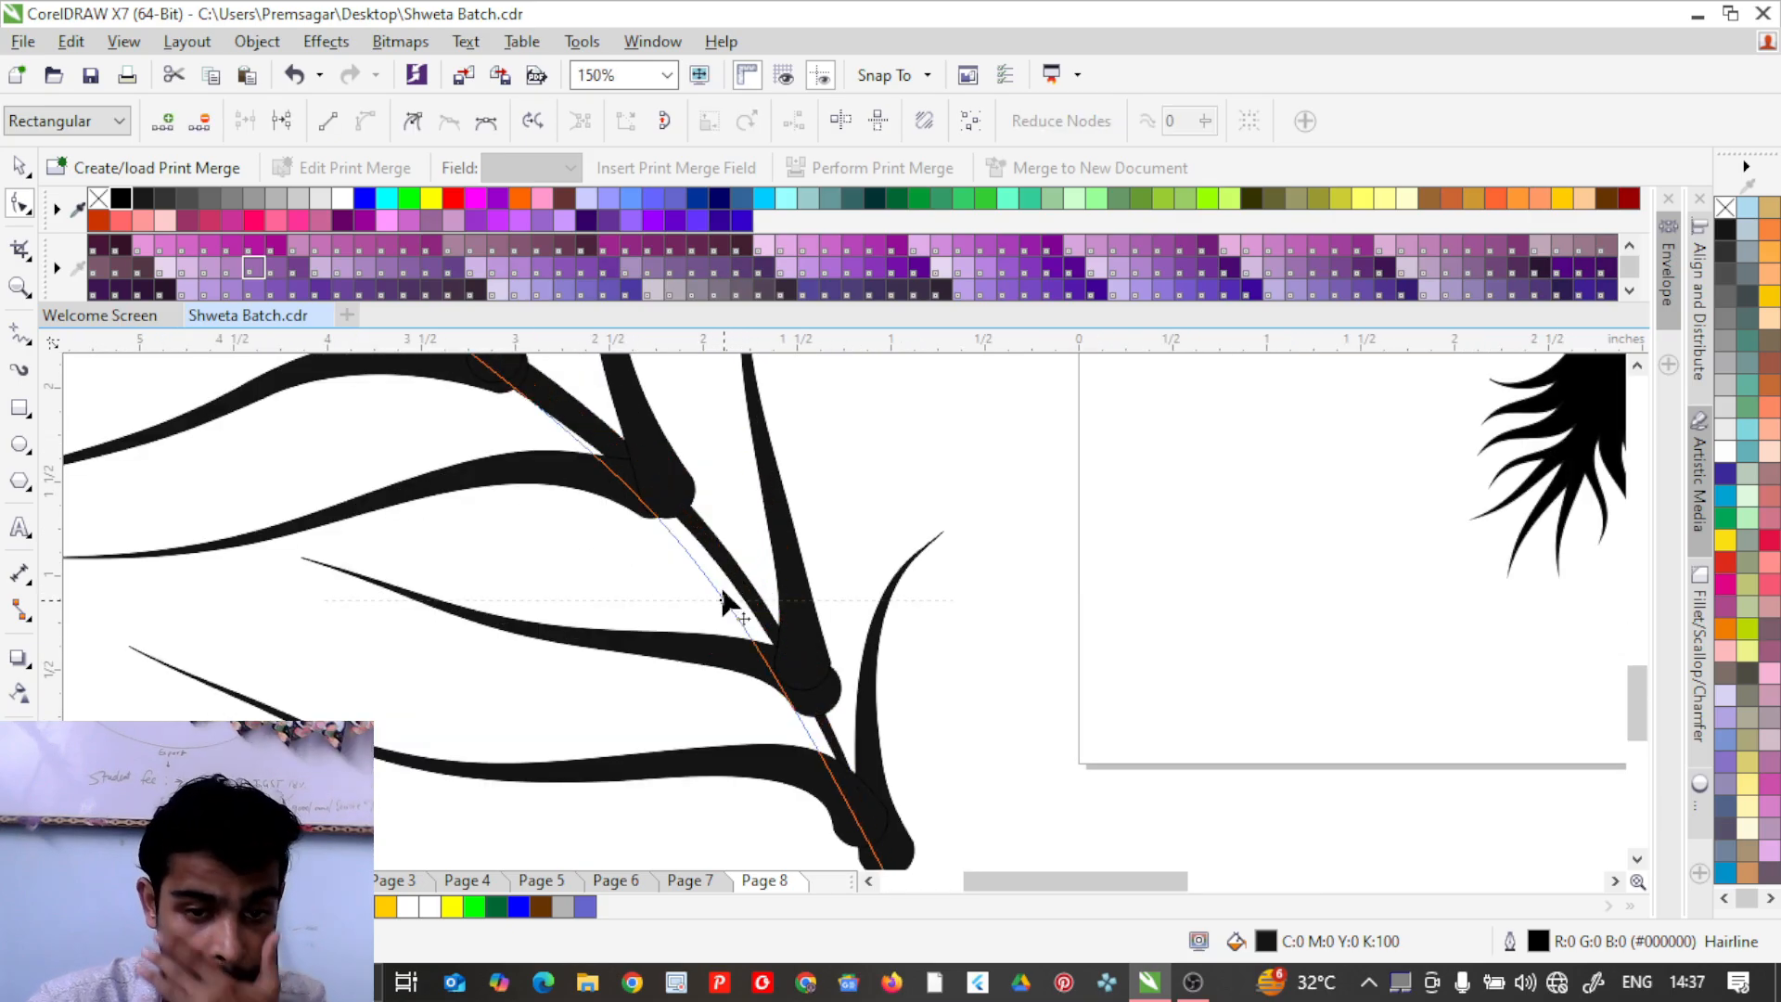
scroll(724, 601, "down", 1)
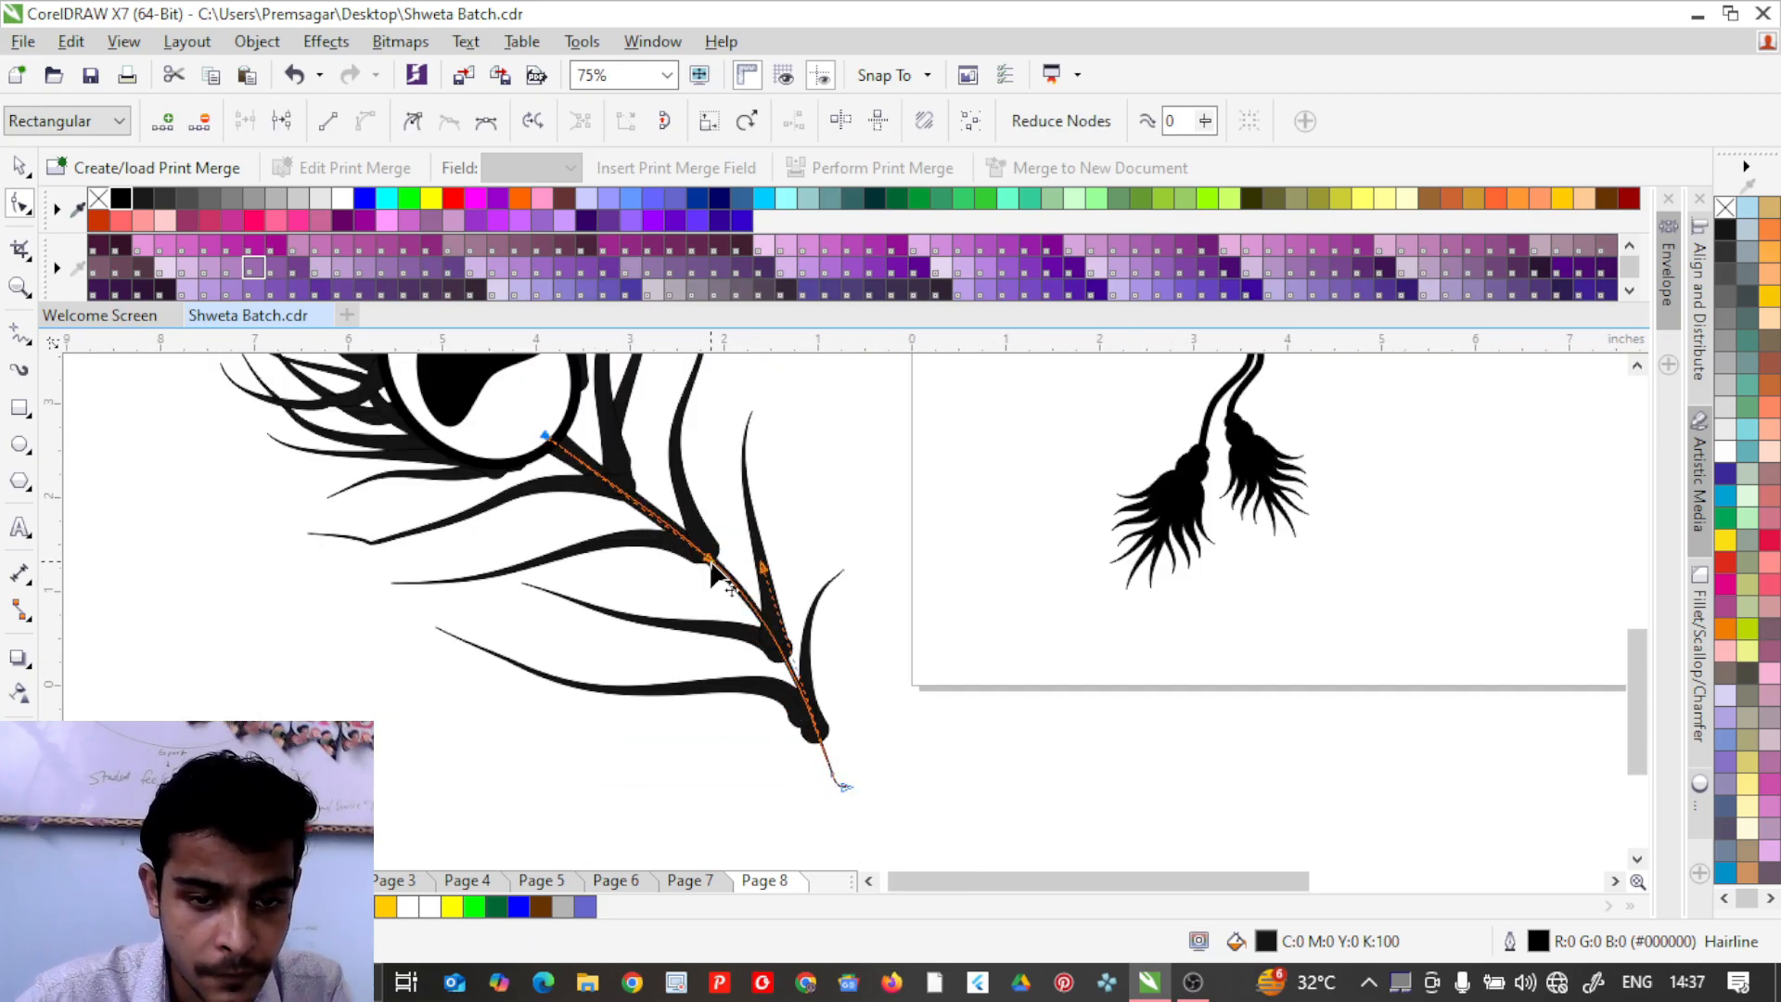
scroll(748, 557, "down", 2)
key("ctrl+z")
scroll(755, 553, "up", 2)
scroll(664, 530, "up", 1)
scroll(655, 551, "down", 1)
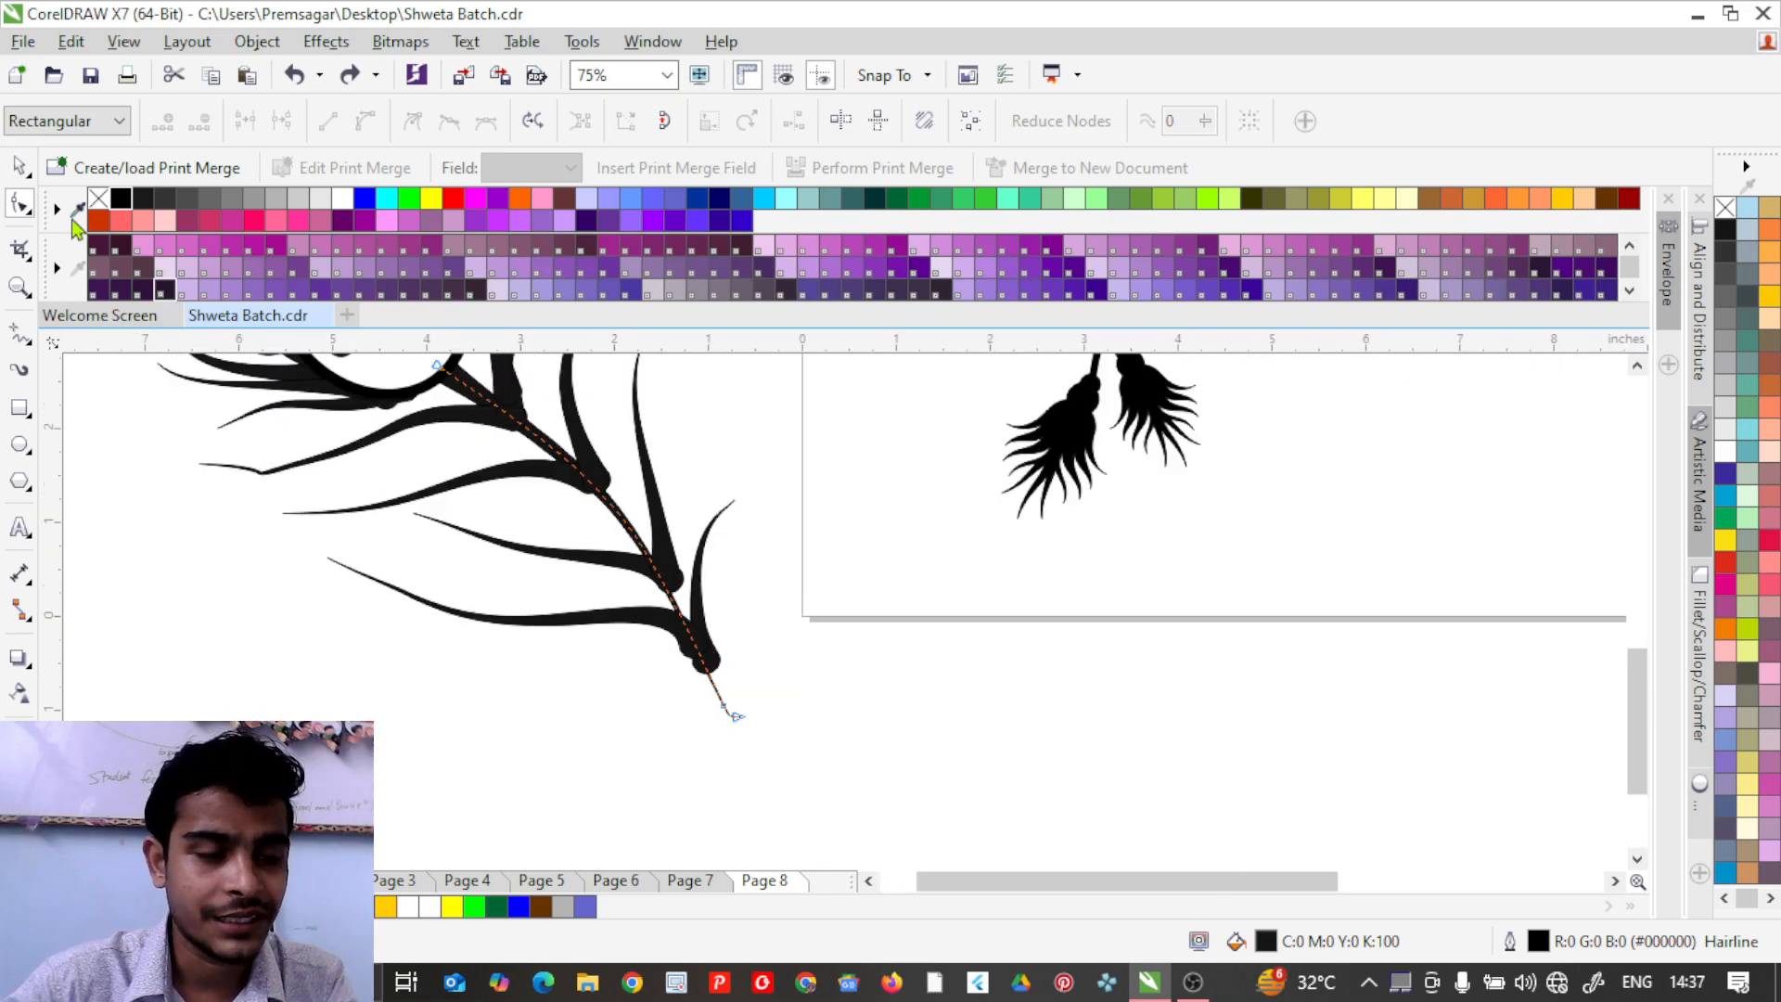
Scale down the tapered barb on the right side of the lower stem slightly.
left_click(20, 167)
scroll(759, 611, "down", 1)
scroll(717, 592, "up", 2)
left_click(727, 597)
left_click_drag(745, 626, 733, 608)
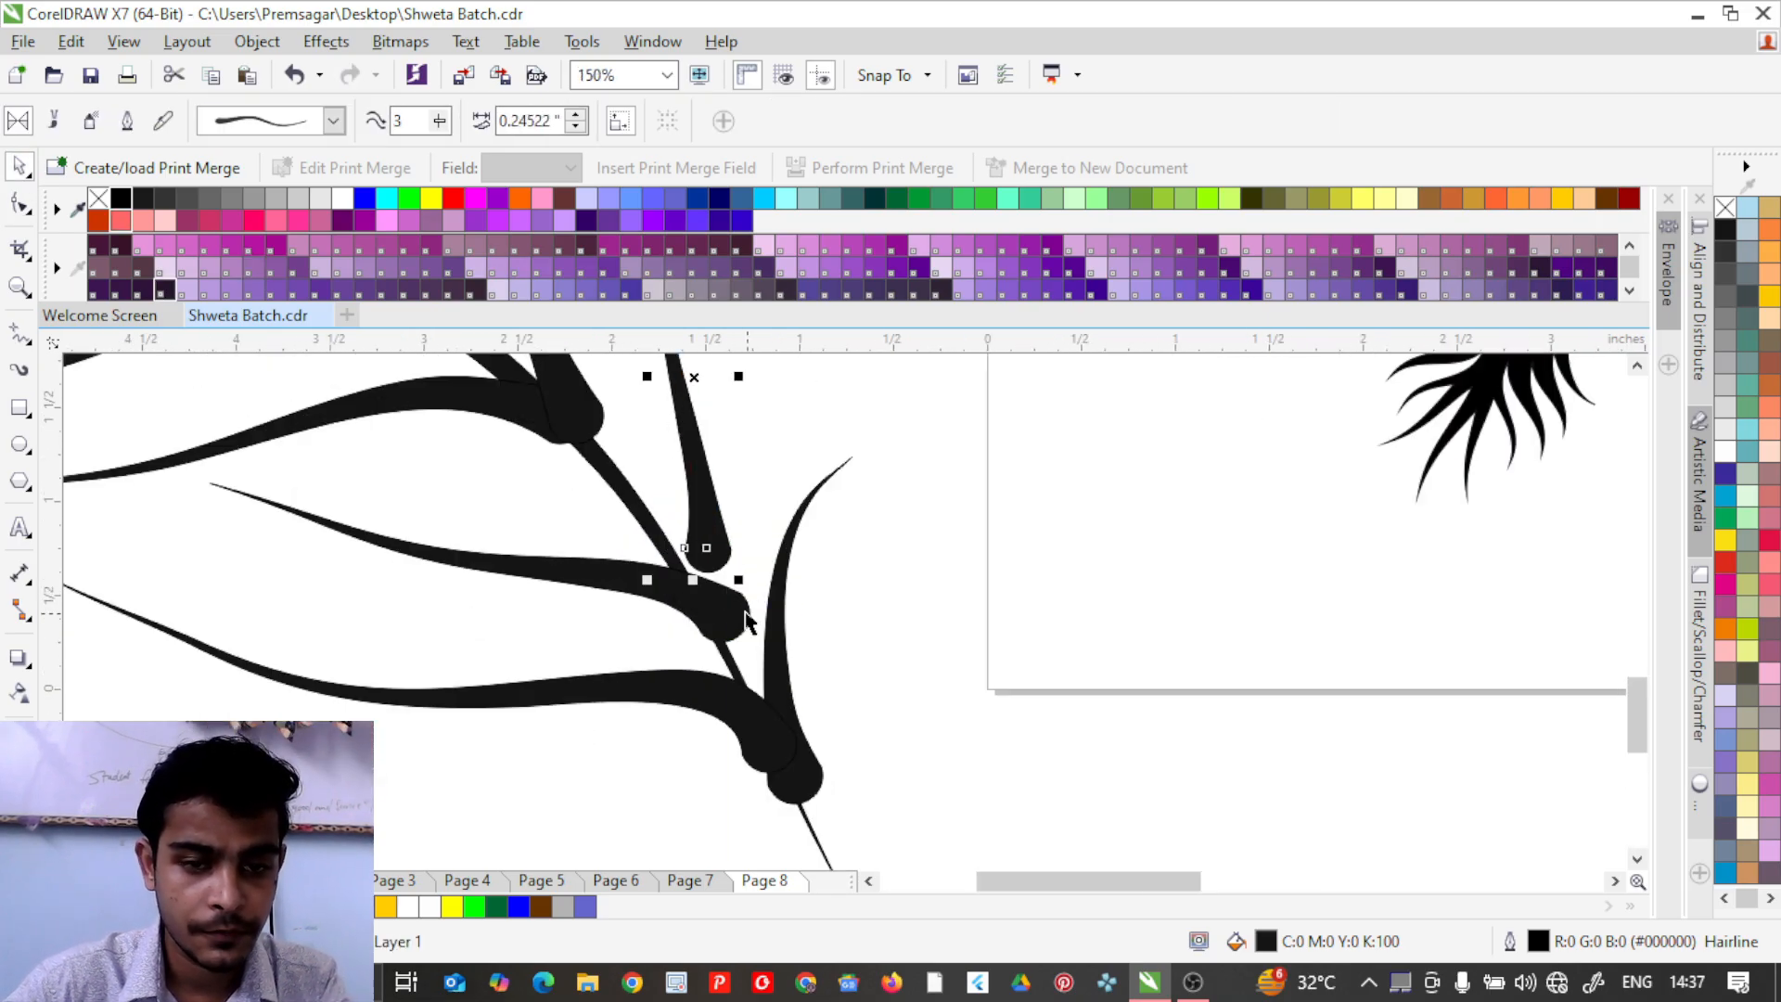
Try scaling the whole feather down to about 2.87 by 3.14 in.
scroll(708, 566, "down", 3)
key("space")
scroll(671, 554, "up", 1)
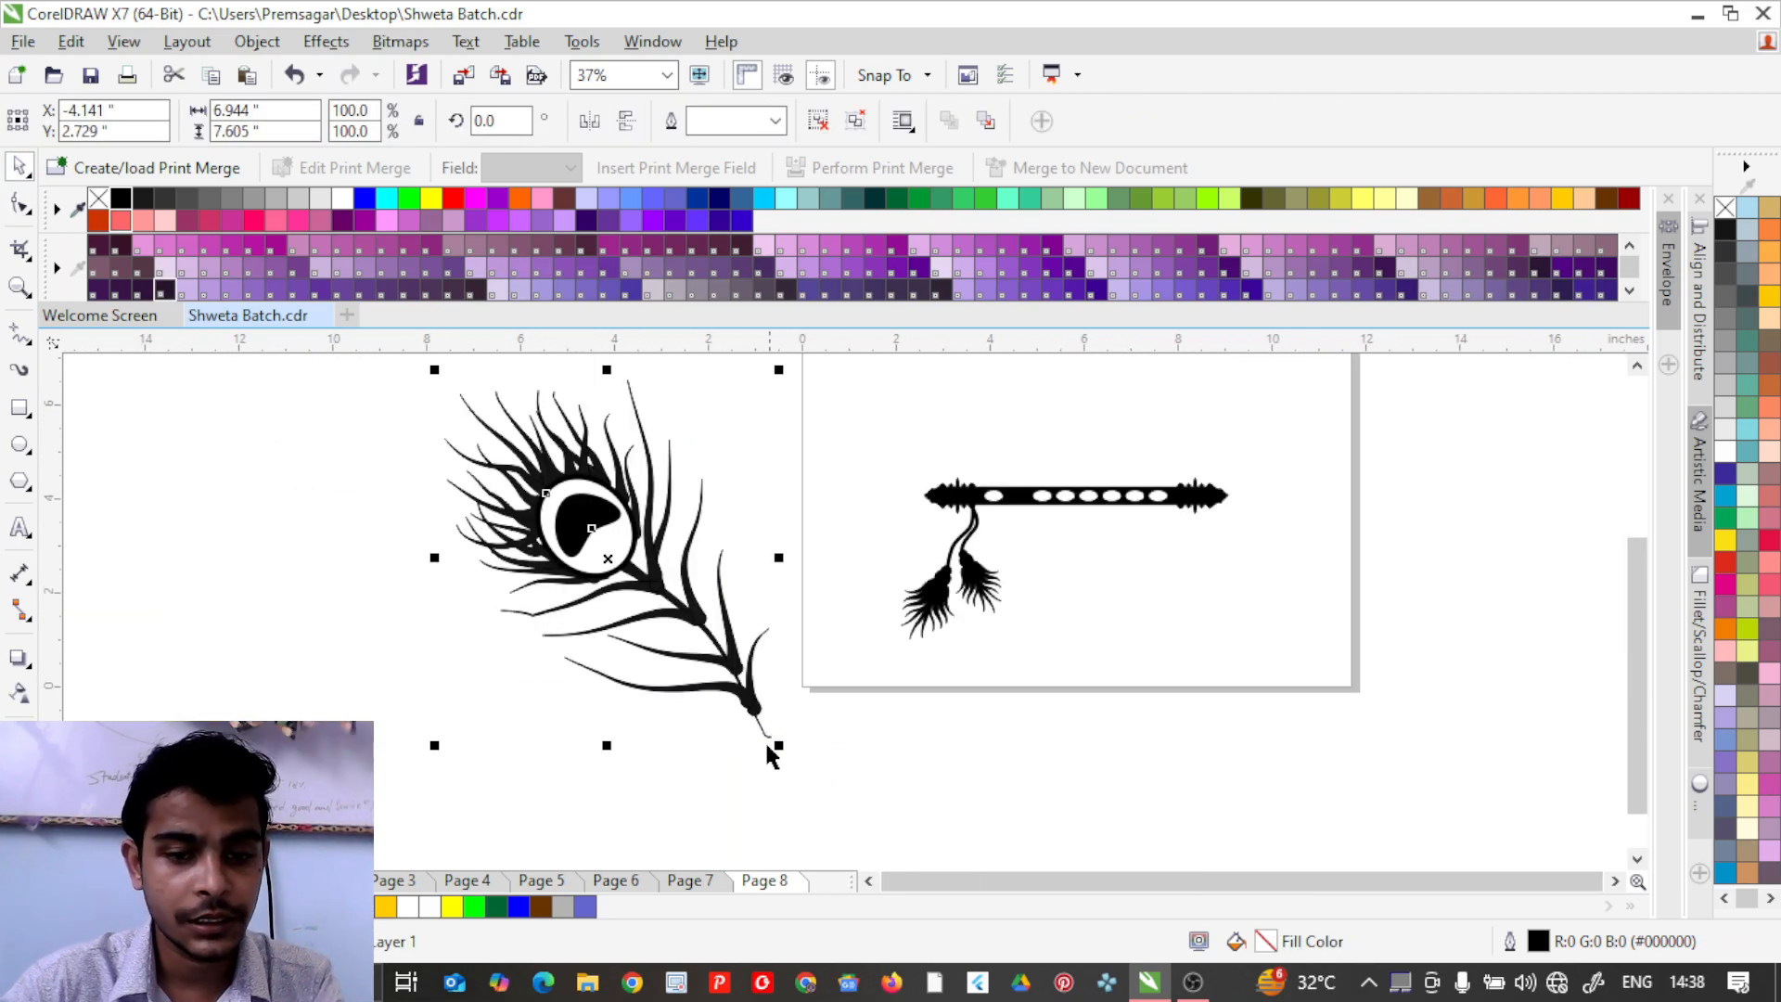
left_click_drag(777, 747, 590, 529)
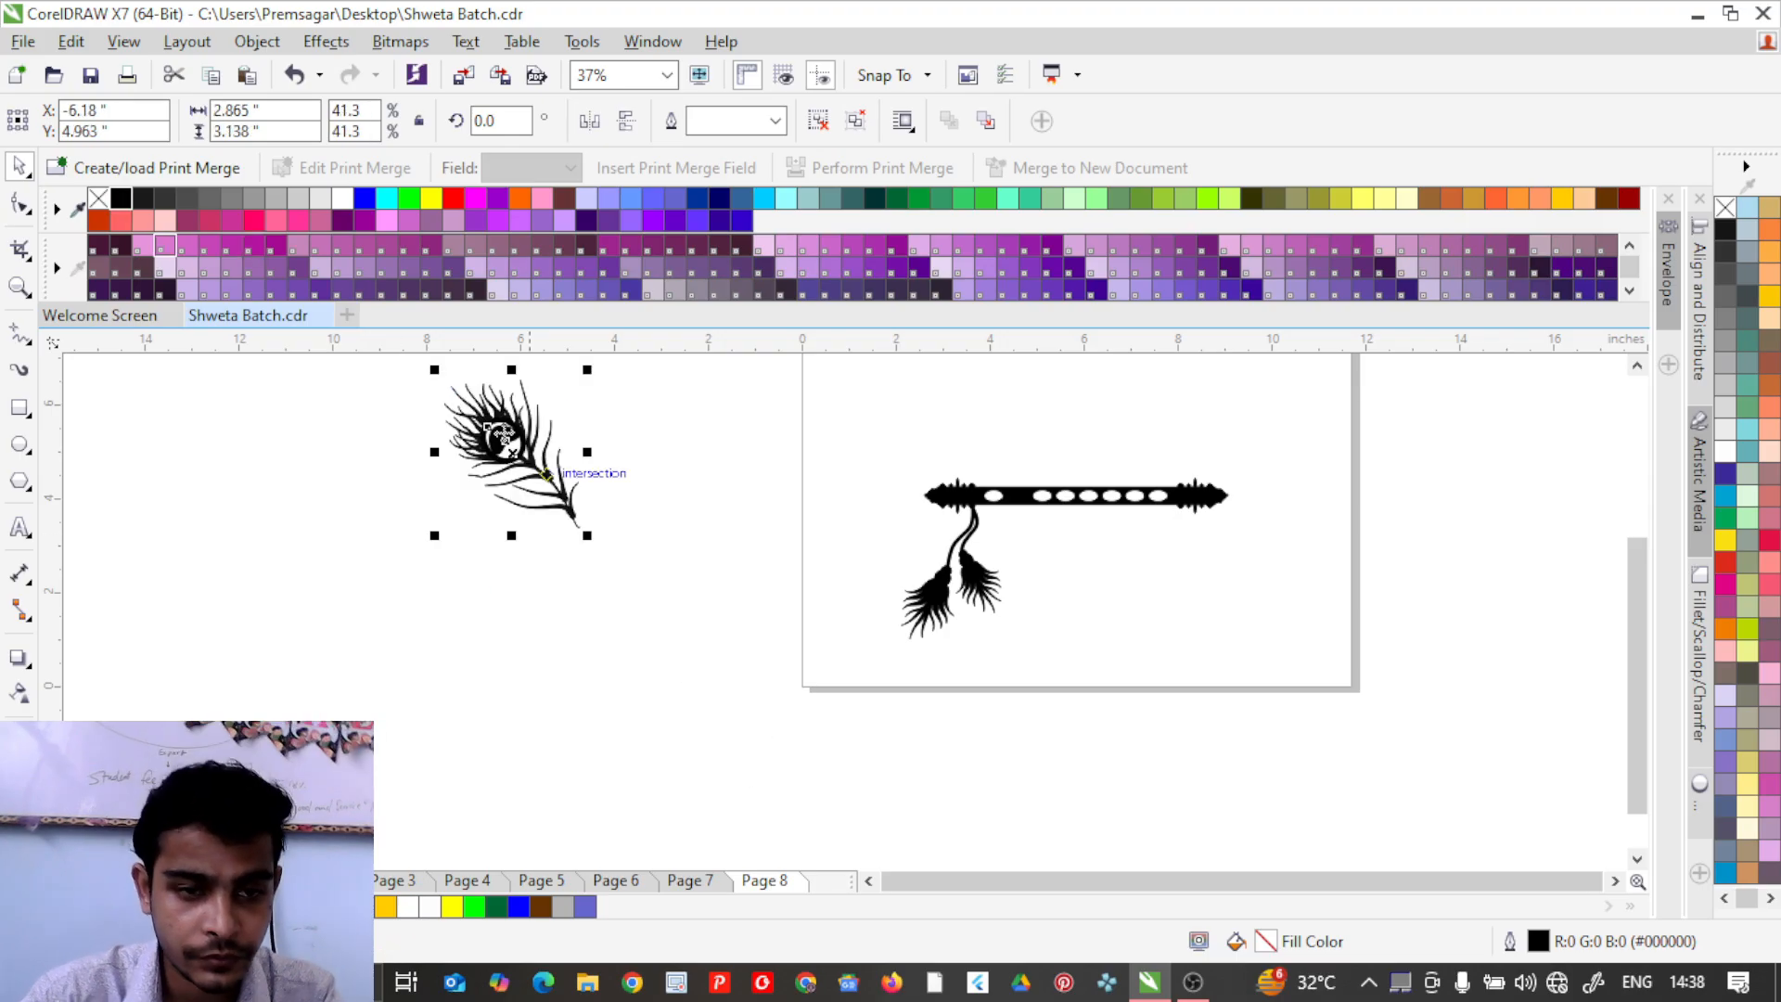
scroll(636, 427, "up", 2)
key("Escape")
left_click(518, 409)
scroll(518, 408, "down", 2)
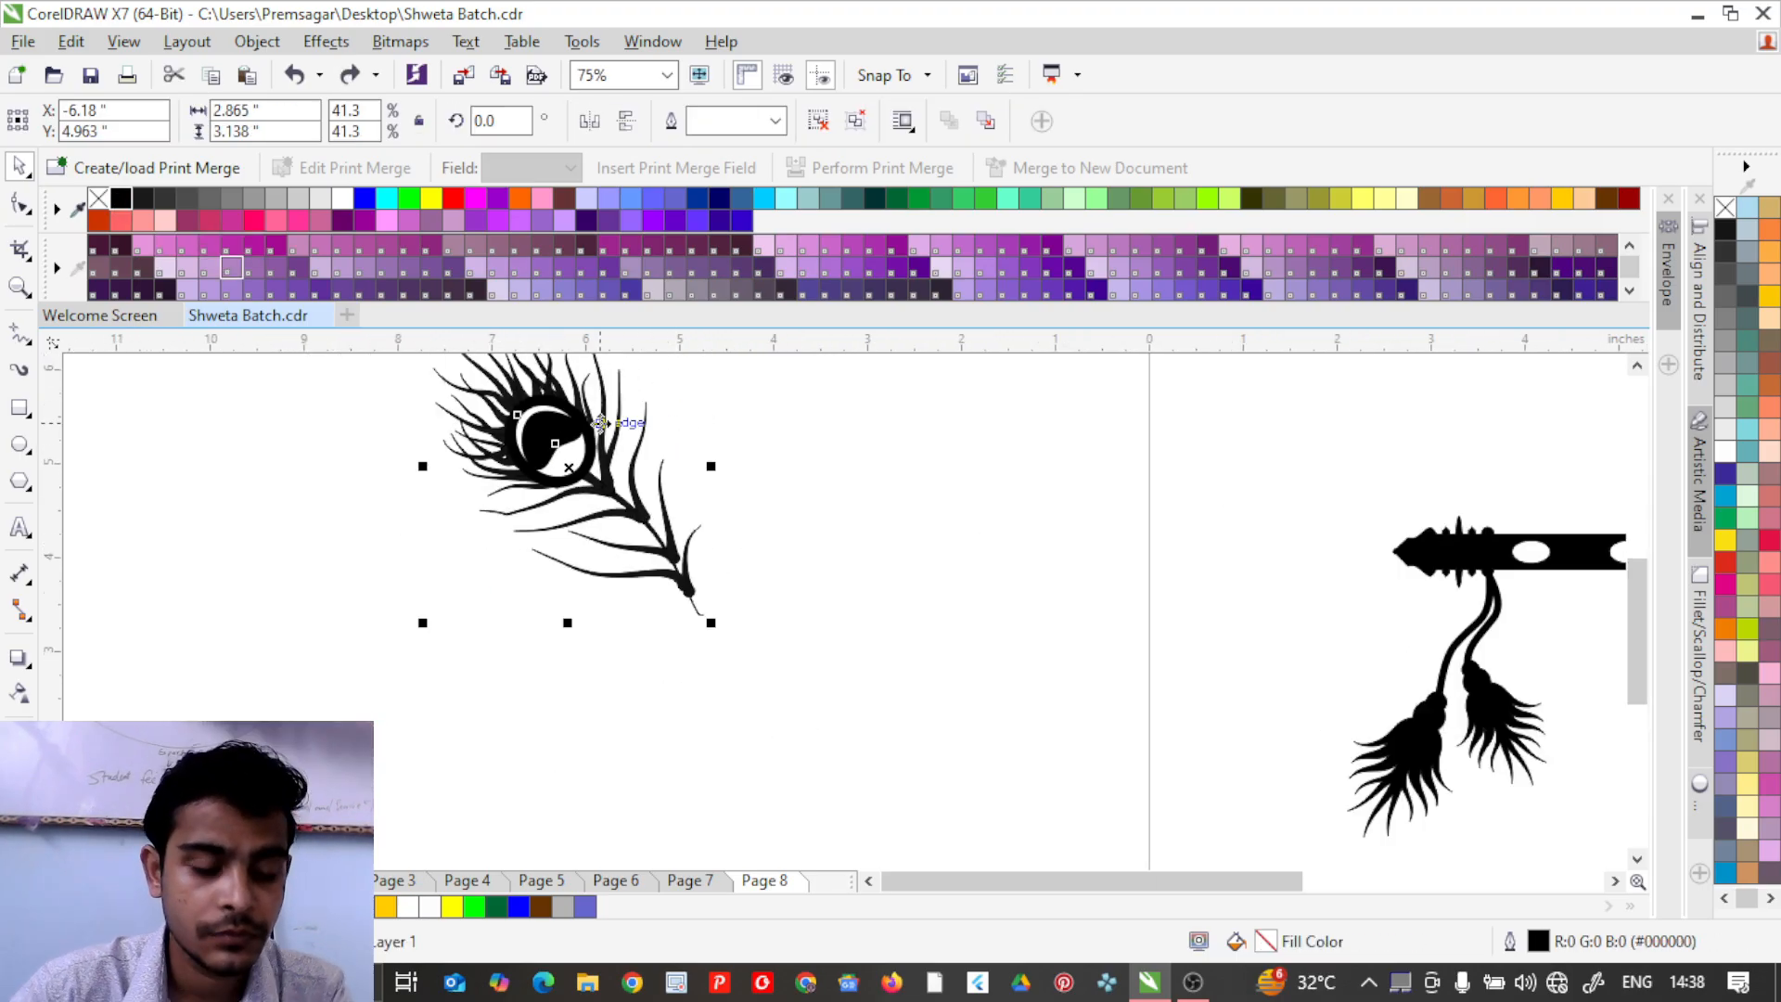
Ungroup all of the feather's objects, and undo the trial move of a piece out of its eye.
scroll(501, 417, "up", 1)
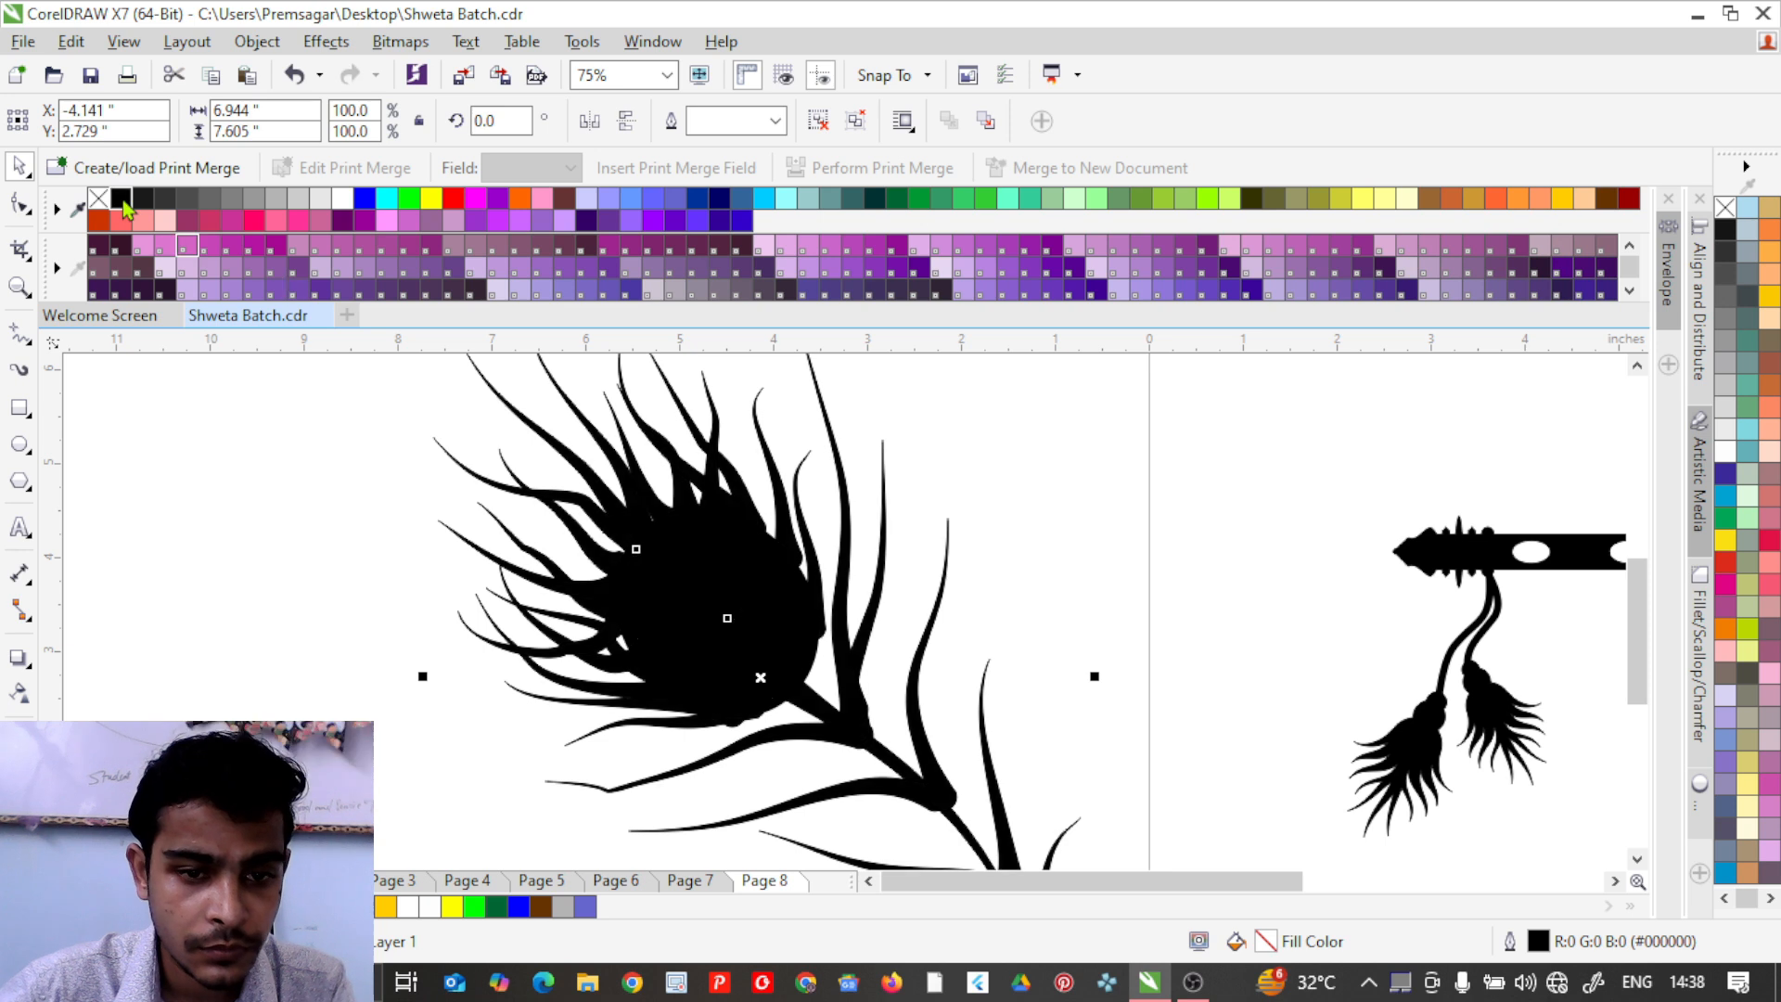
scroll(785, 660, "up", 1)
scroll(820, 618, "down", 1)
left_click(855, 121)
key("Escape")
left_click(728, 561)
key("Tab")
key("Tab")
left_click_drag(705, 578, 980, 446)
key("ctrl+z")
Move a stray piece away from the feather and delete it, and colour the inner area of the eye black.
left_click(1108, 517)
left_click_drag(283, 488, 149, 433)
key("Delete")
scroll(394, 476, "down", 1)
left_click(19, 803)
left_click(559, 530)
left_click(121, 198)
left_click(20, 168)
scroll(279, 442, "down", 1)
Try filling the whole feather black and moving the eye's oval out of place, undoing both changes.
left_click_drag(267, 390, 592, 639)
left_click(120, 197)
scroll(418, 508, "up", 2)
key("ctrl+z")
left_click(776, 450)
scroll(497, 455, "down", 2)
scroll(560, 449, "up", 1)
left_click(512, 422)
scroll(581, 422, "down", 1)
scroll(513, 445, "up", 1)
left_click_drag(535, 521, 320, 562)
key("ctrl+z")
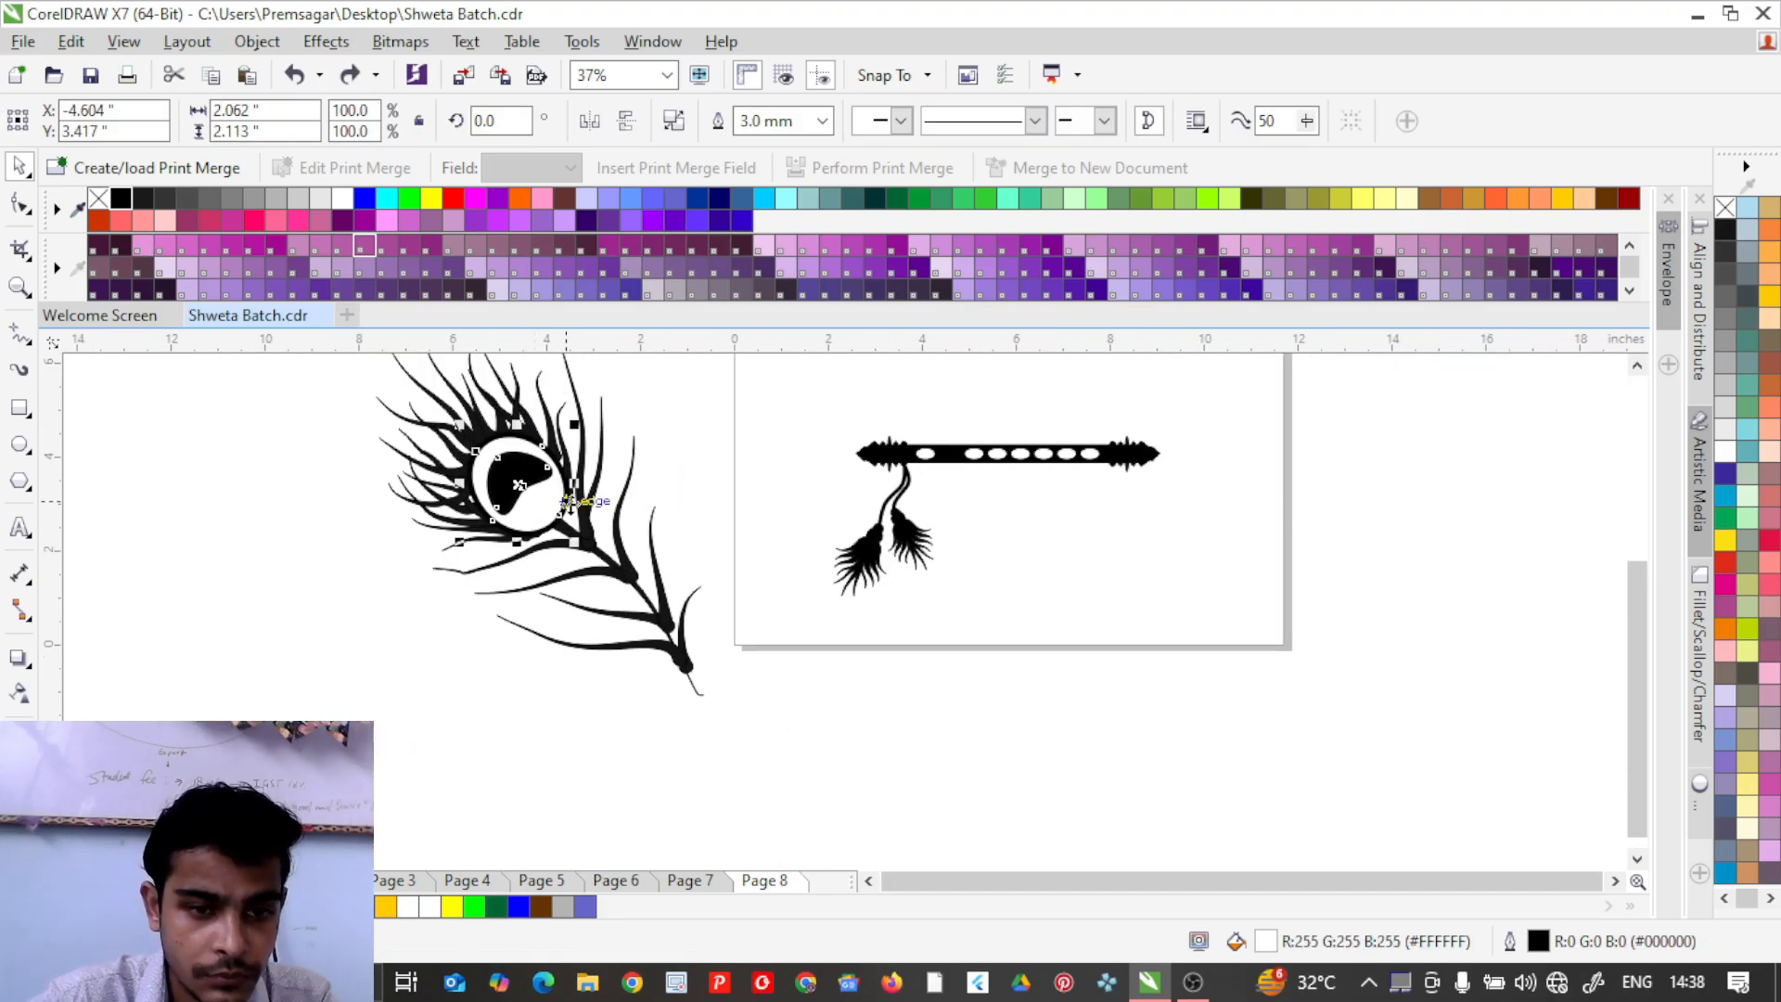
Shrink and tilt the feather to about 1.8 in wide and stand it on the flute's upper edge near the first finger holes.
scroll(617, 619, "down", 1)
left_click_drag(611, 600, 719, 424)
scroll(696, 390, "up", 2)
left_click_drag(590, 476, 685, 594)
left_click(720, 605)
left_click_drag(845, 595, 818, 574)
left_click_drag(756, 655, 692, 689)
left_click(973, 649)
Set the outline width of the oval around the feather's eye to 1.5 mm.
scroll(721, 680, "down", 1)
scroll(739, 710, "up", 2)
left_click(611, 629)
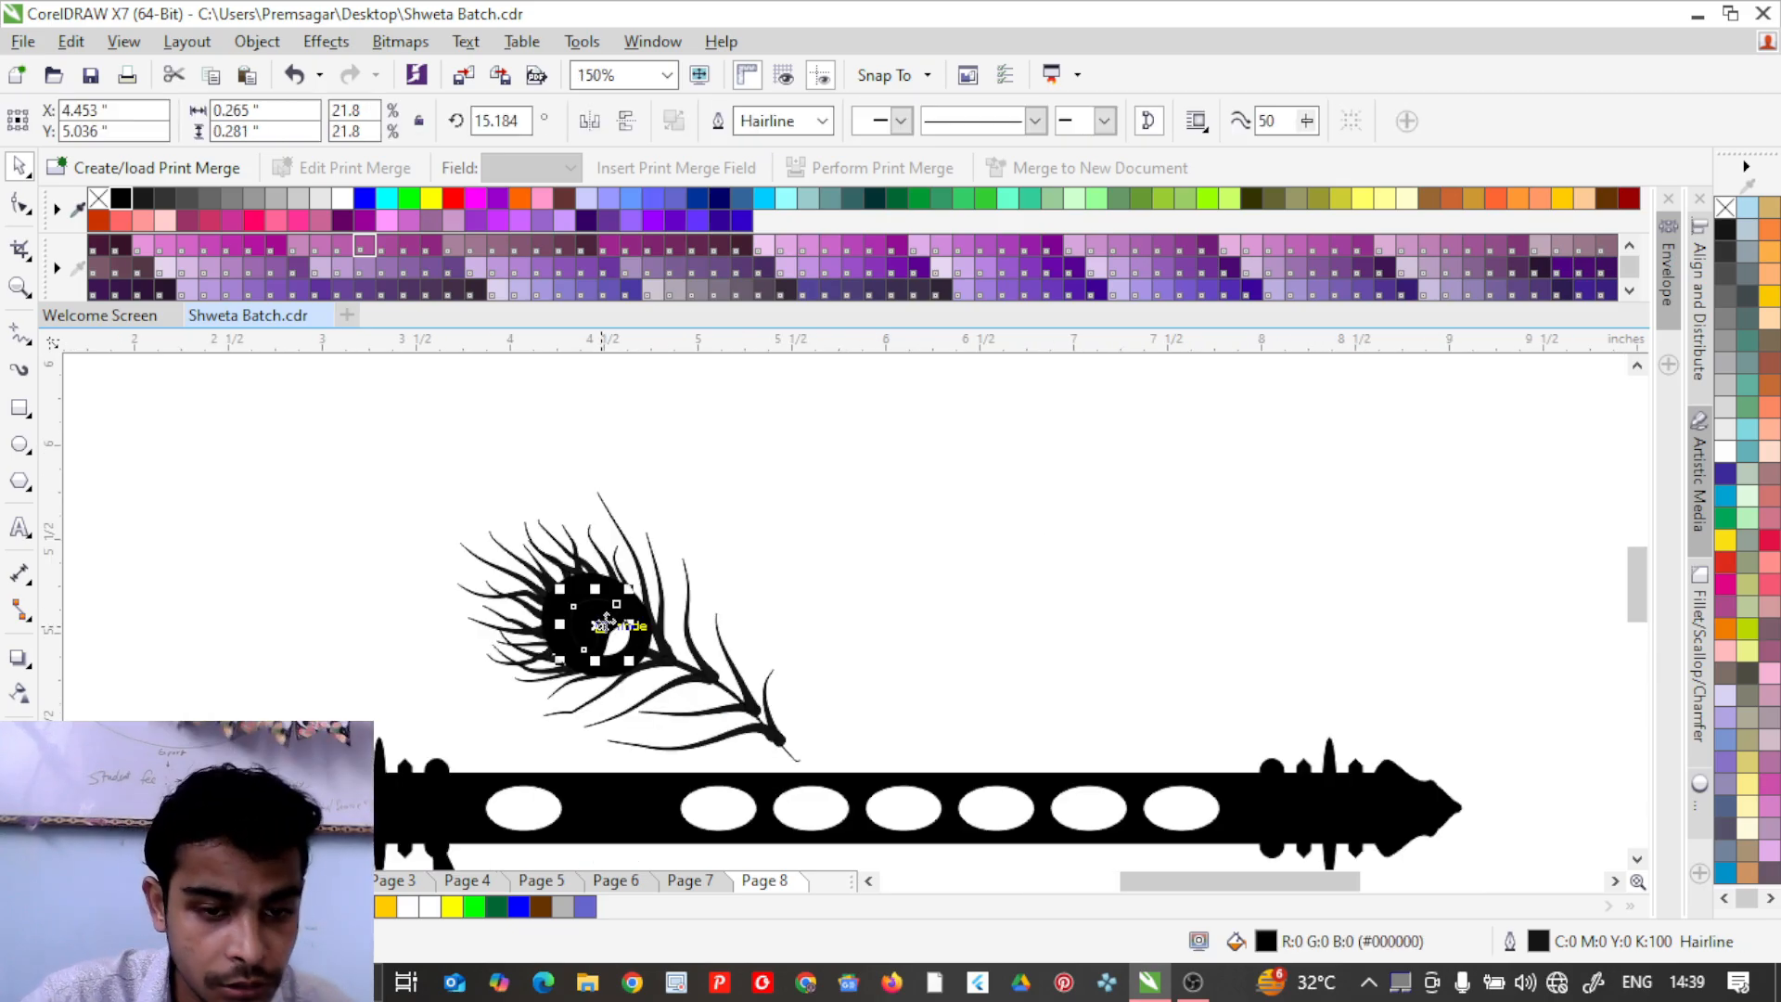
key("Escape")
scroll(588, 598, "up", 1)
scroll(588, 596, "up", 1)
left_click(590, 601)
left_click(822, 121)
left_click(765, 326)
left_click(822, 121)
left_click(775, 304)
key("Escape")
scroll(688, 501, "down", 2)
left_click(681, 557)
scroll(691, 568, "up", 2)
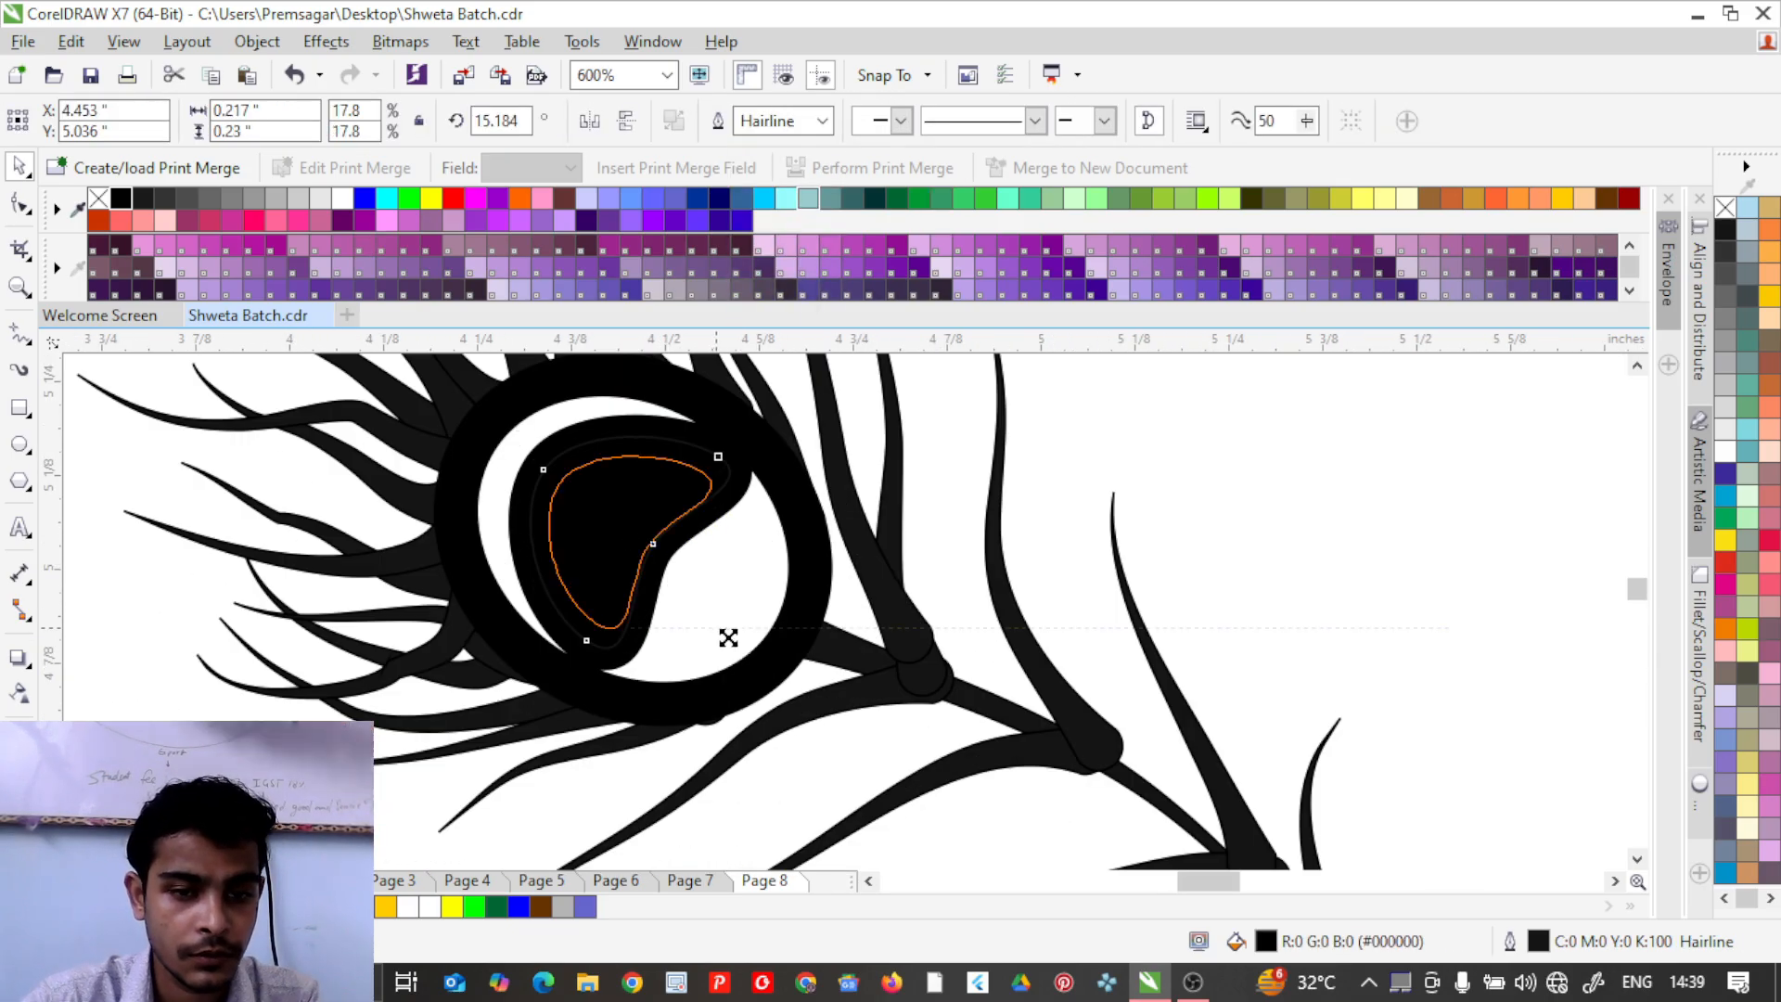
Try moving the black inner shape out of the feather's eye, and undo the move.
left_click(739, 495)
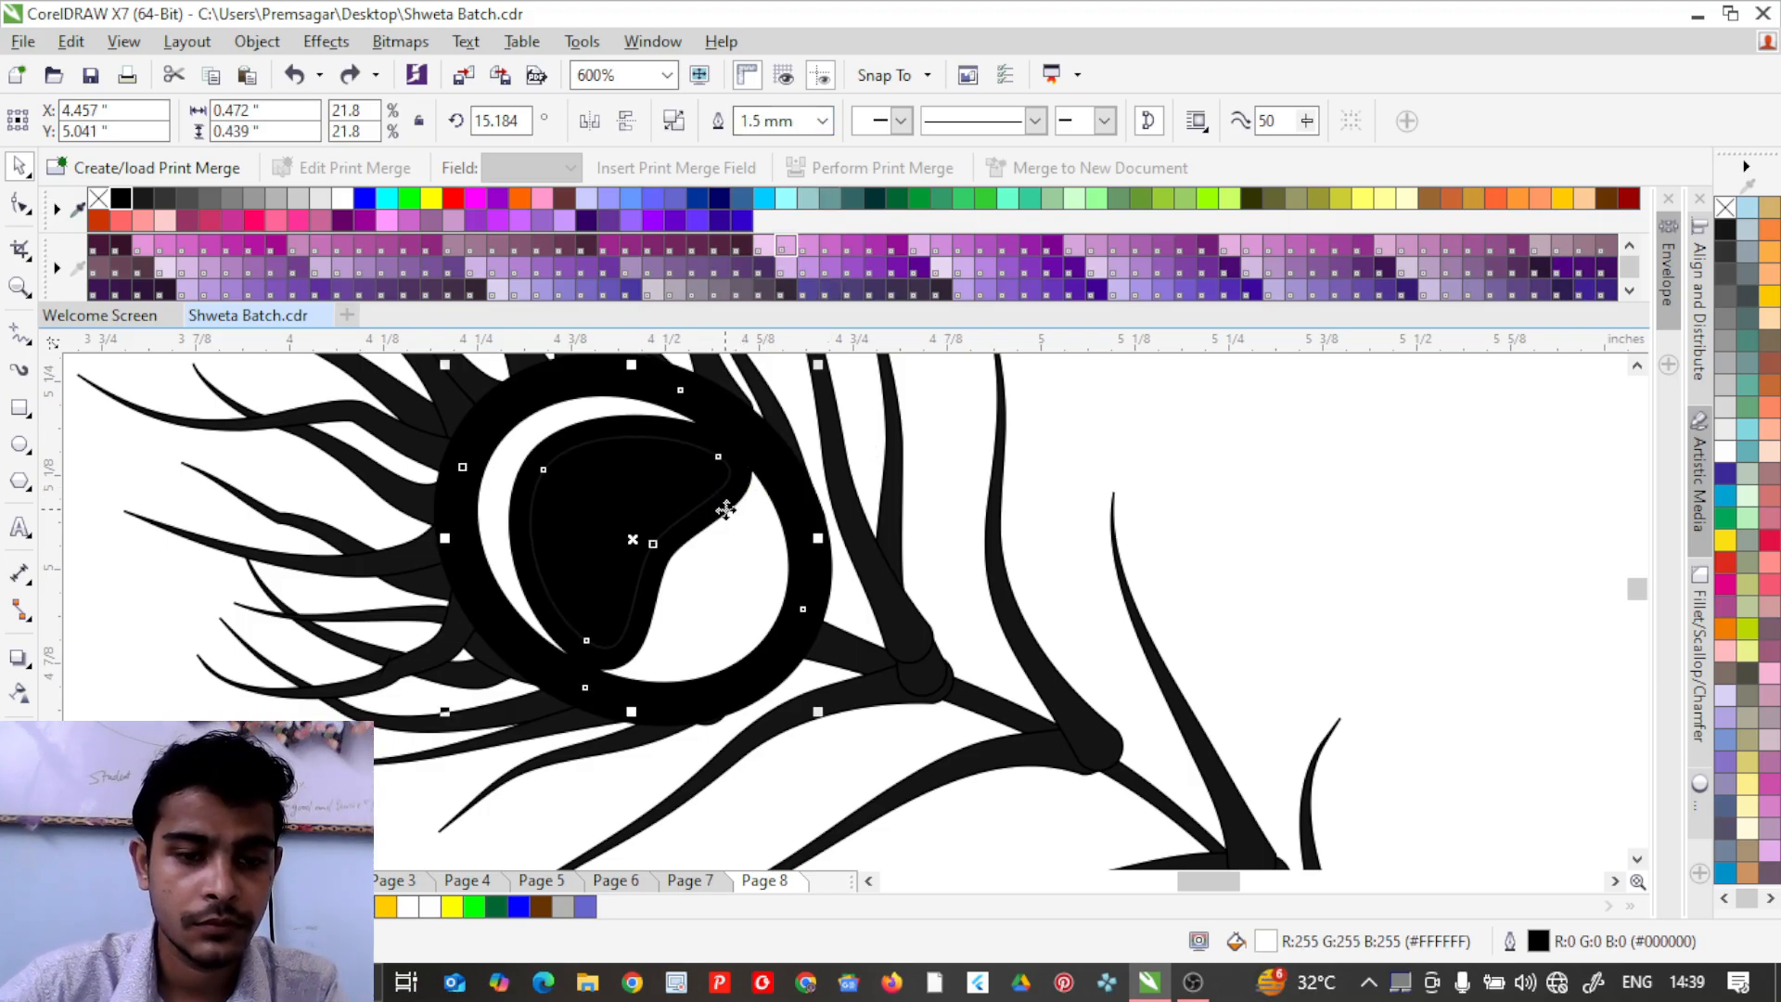
left_click(1290, 432)
scroll(654, 566, "down", 2)
scroll(642, 563, "up", 2)
left_click_drag(645, 537, 1088, 502)
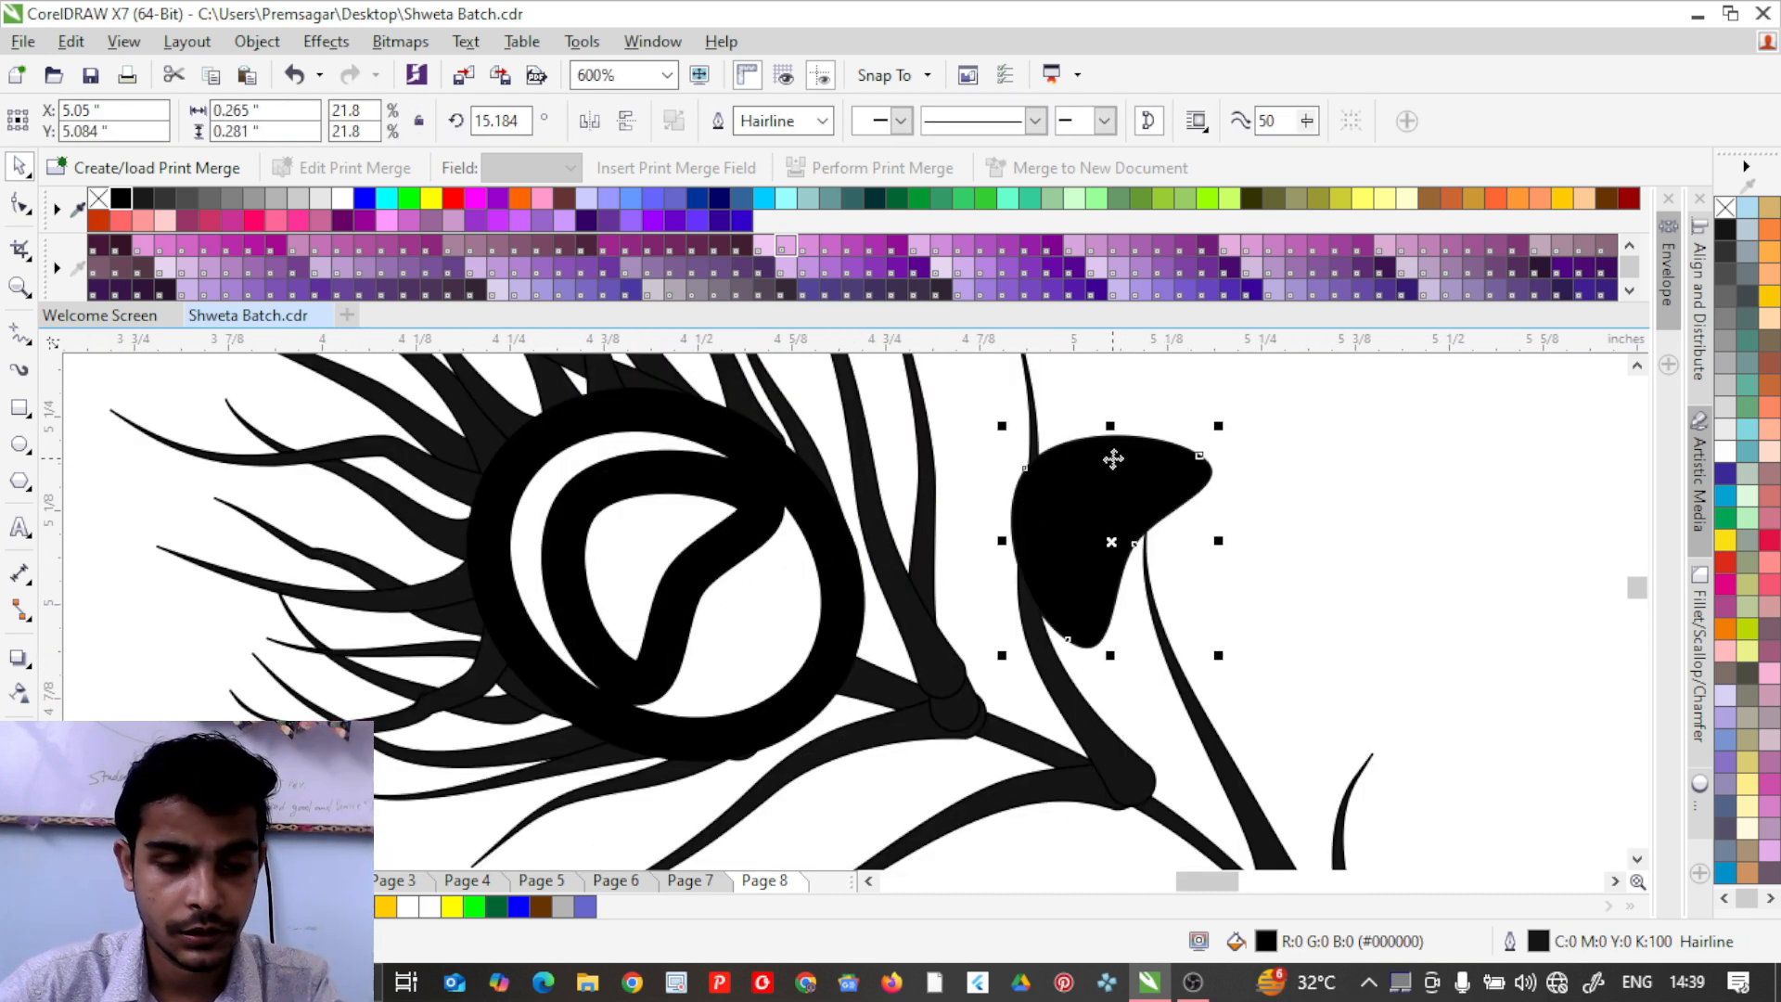
key("ctrl+z")
Thin the outline of the feather's eye oval to 0.5 mm.
left_click(775, 461)
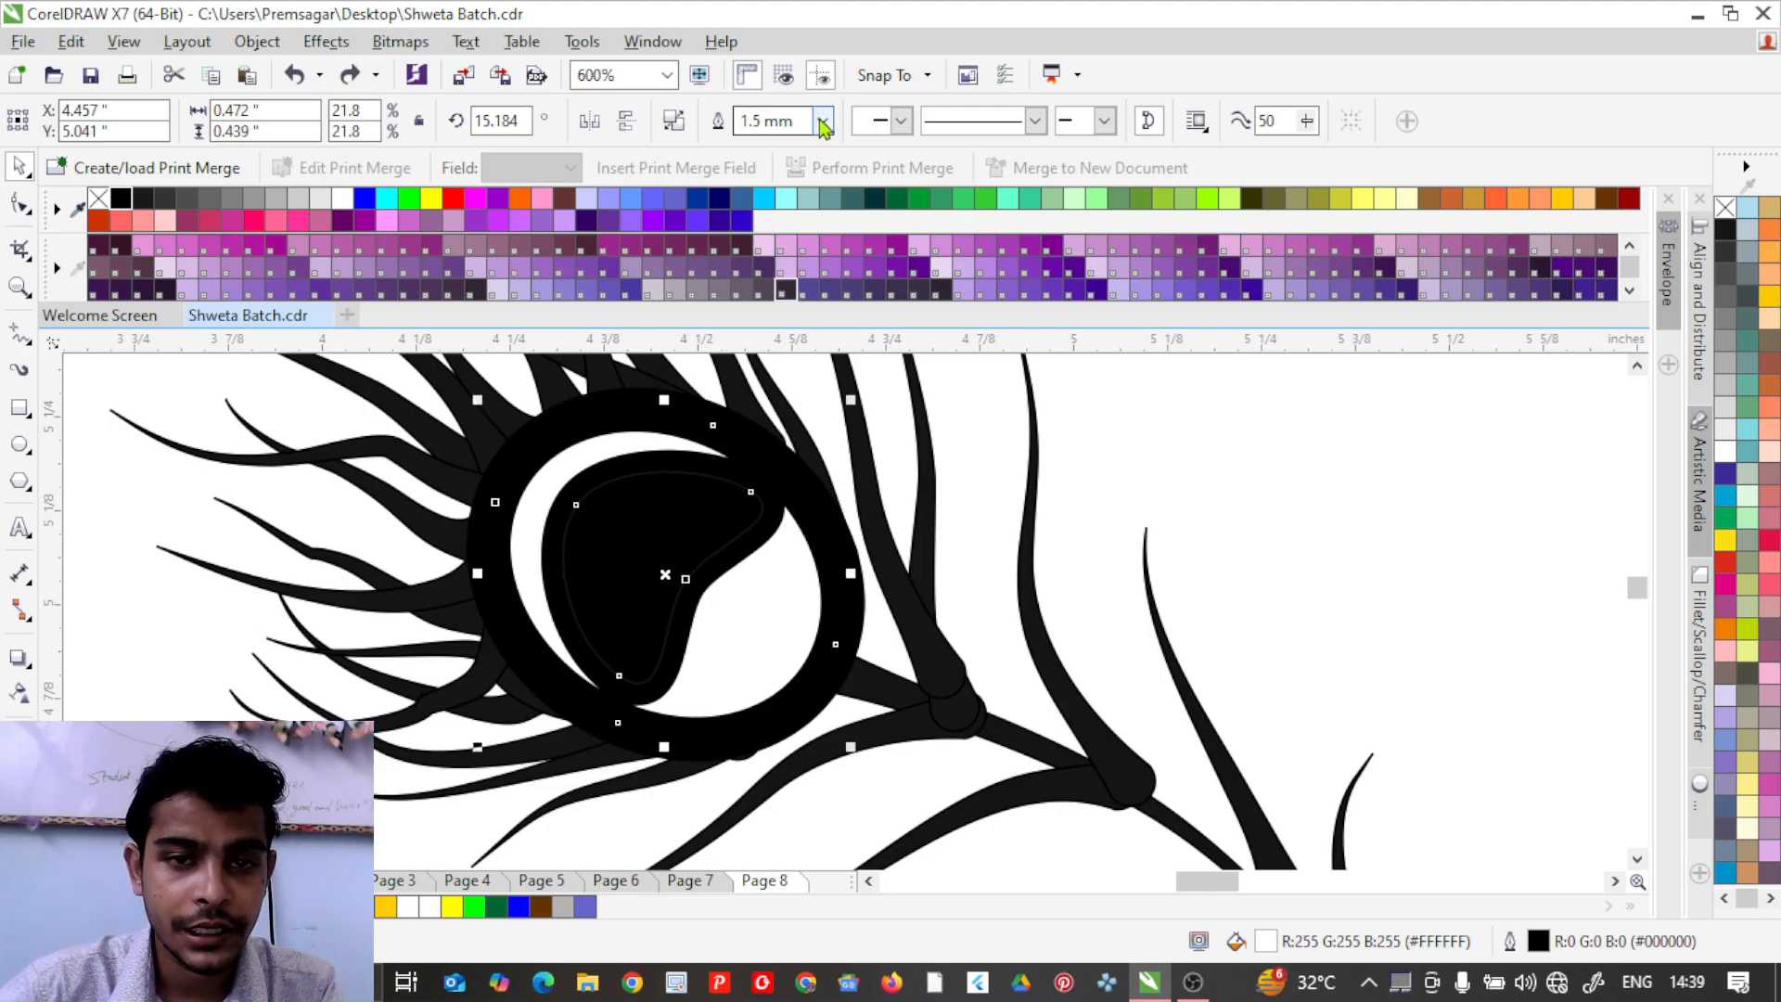
left_click(823, 122)
left_click(761, 248)
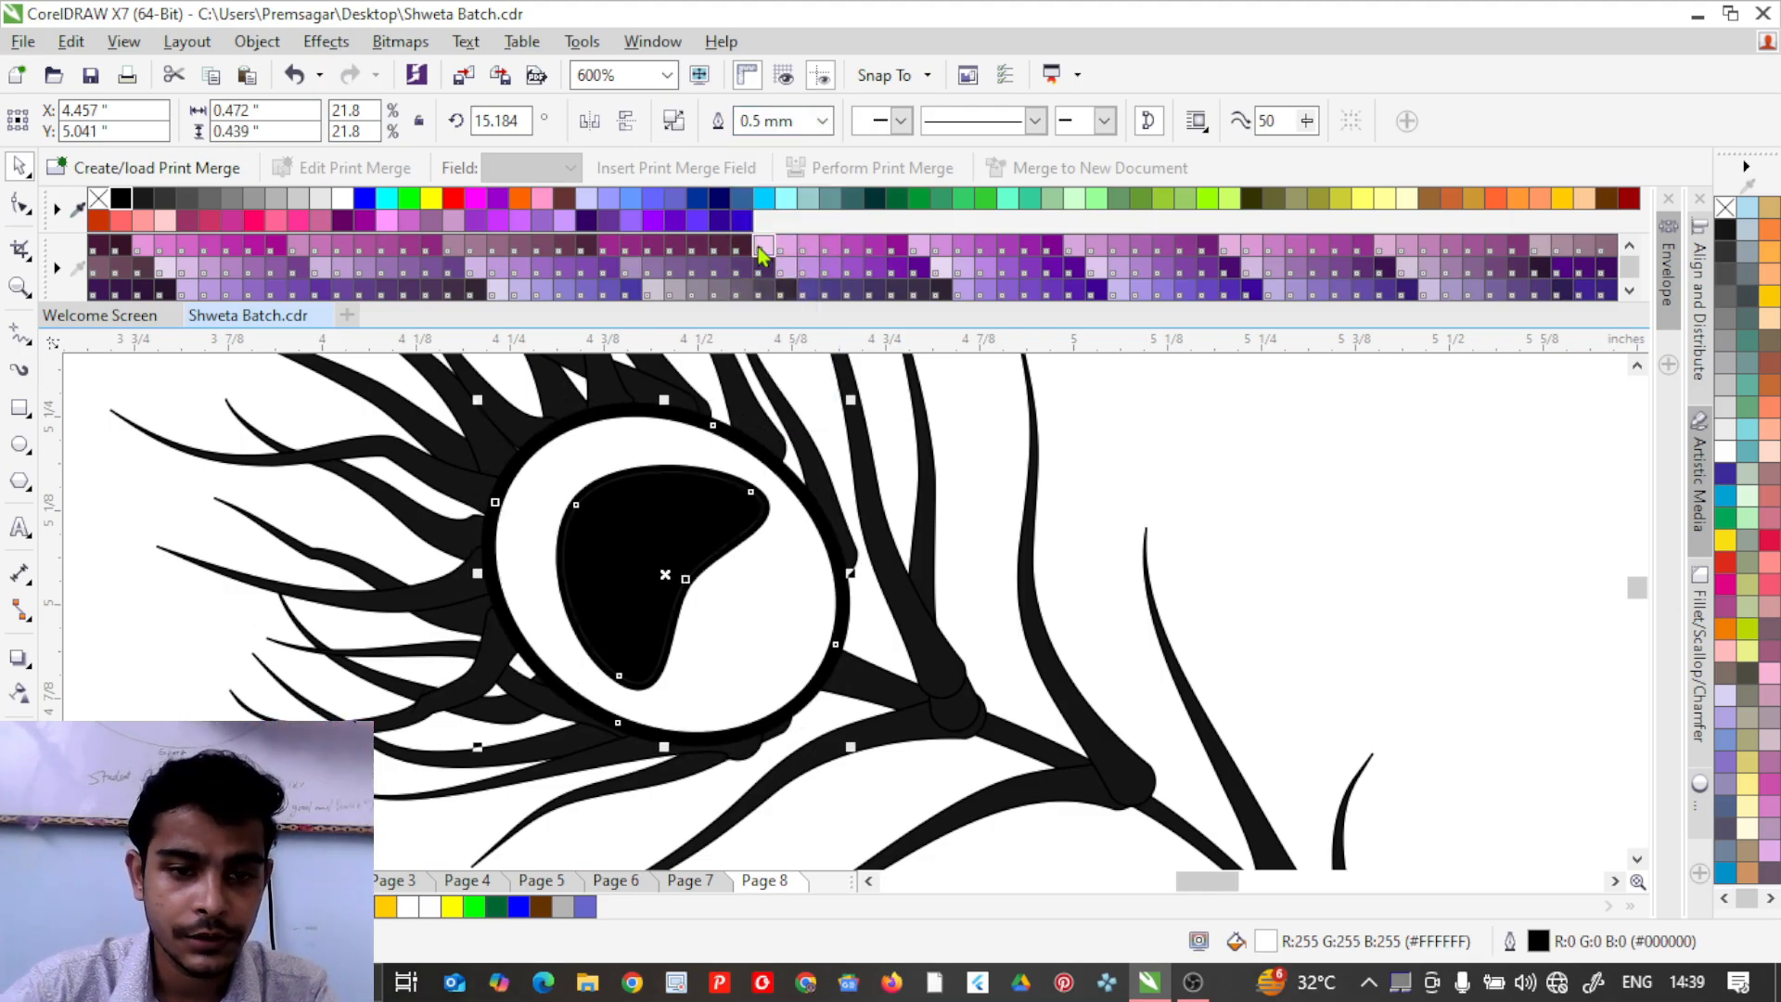
left_click(1180, 449)
scroll(770, 490, "down", 3)
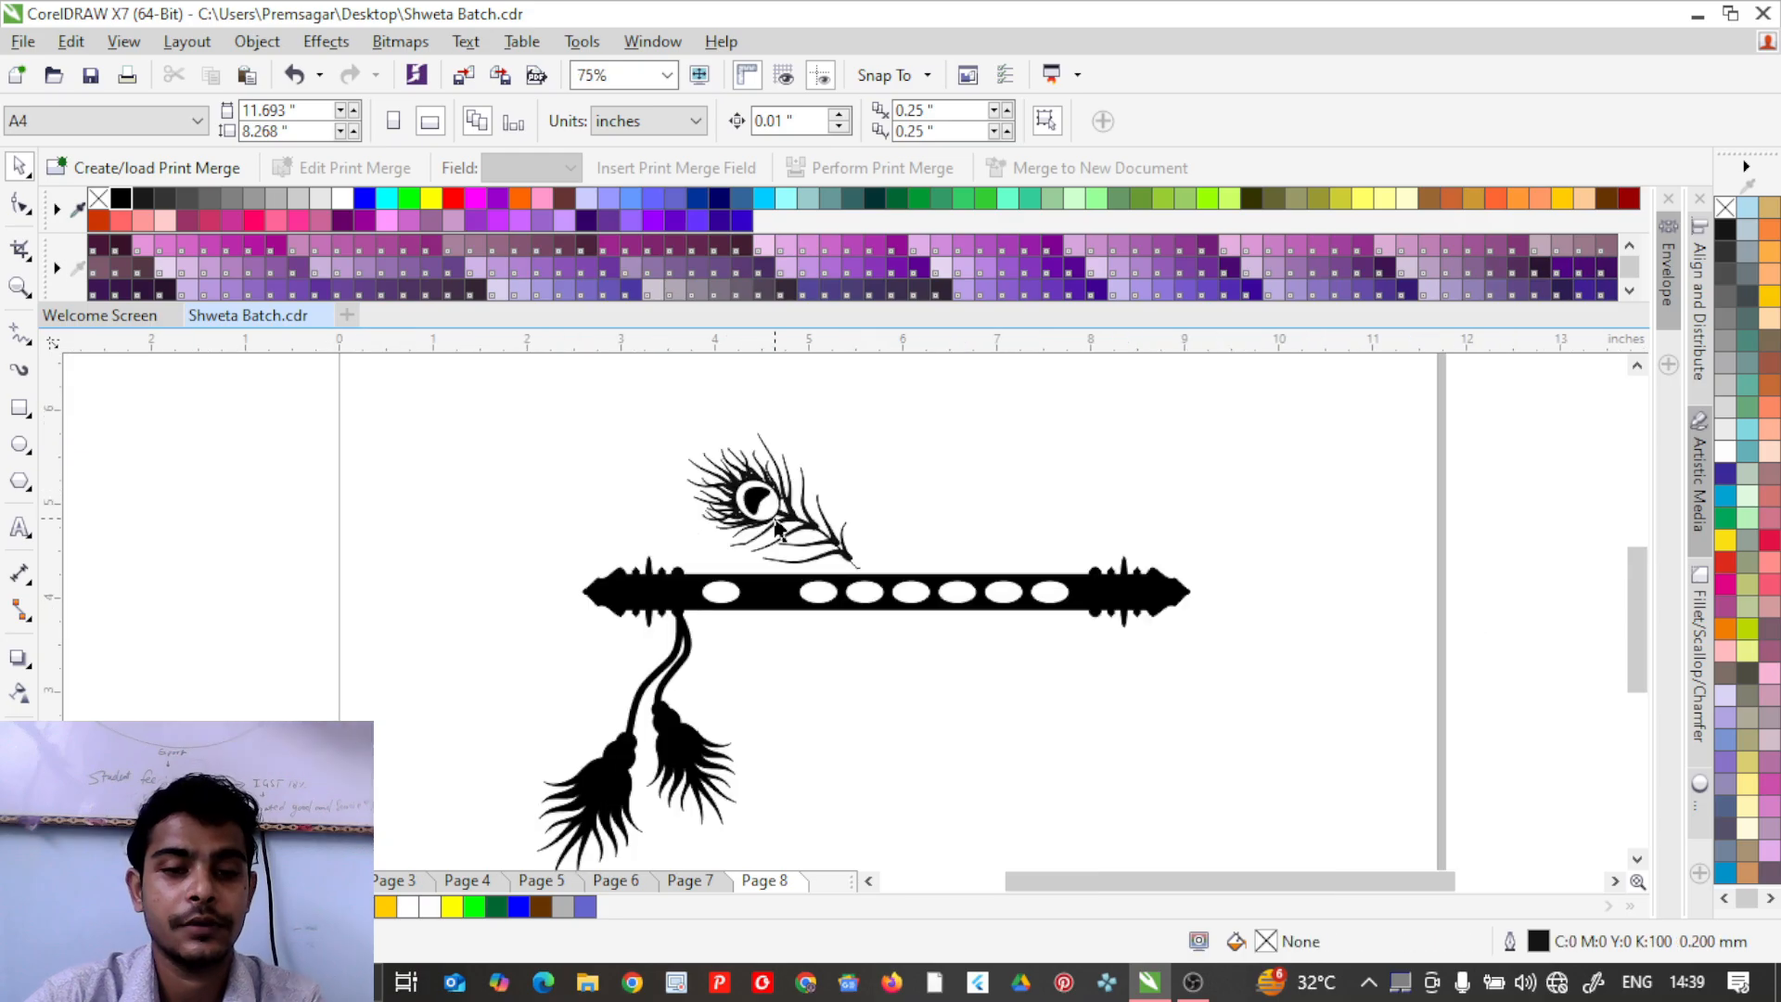
Move the whole feather down about 0.2 in and left about 0.1 in so its stem tip overlaps the flute's upper edge.
left_click(798, 527)
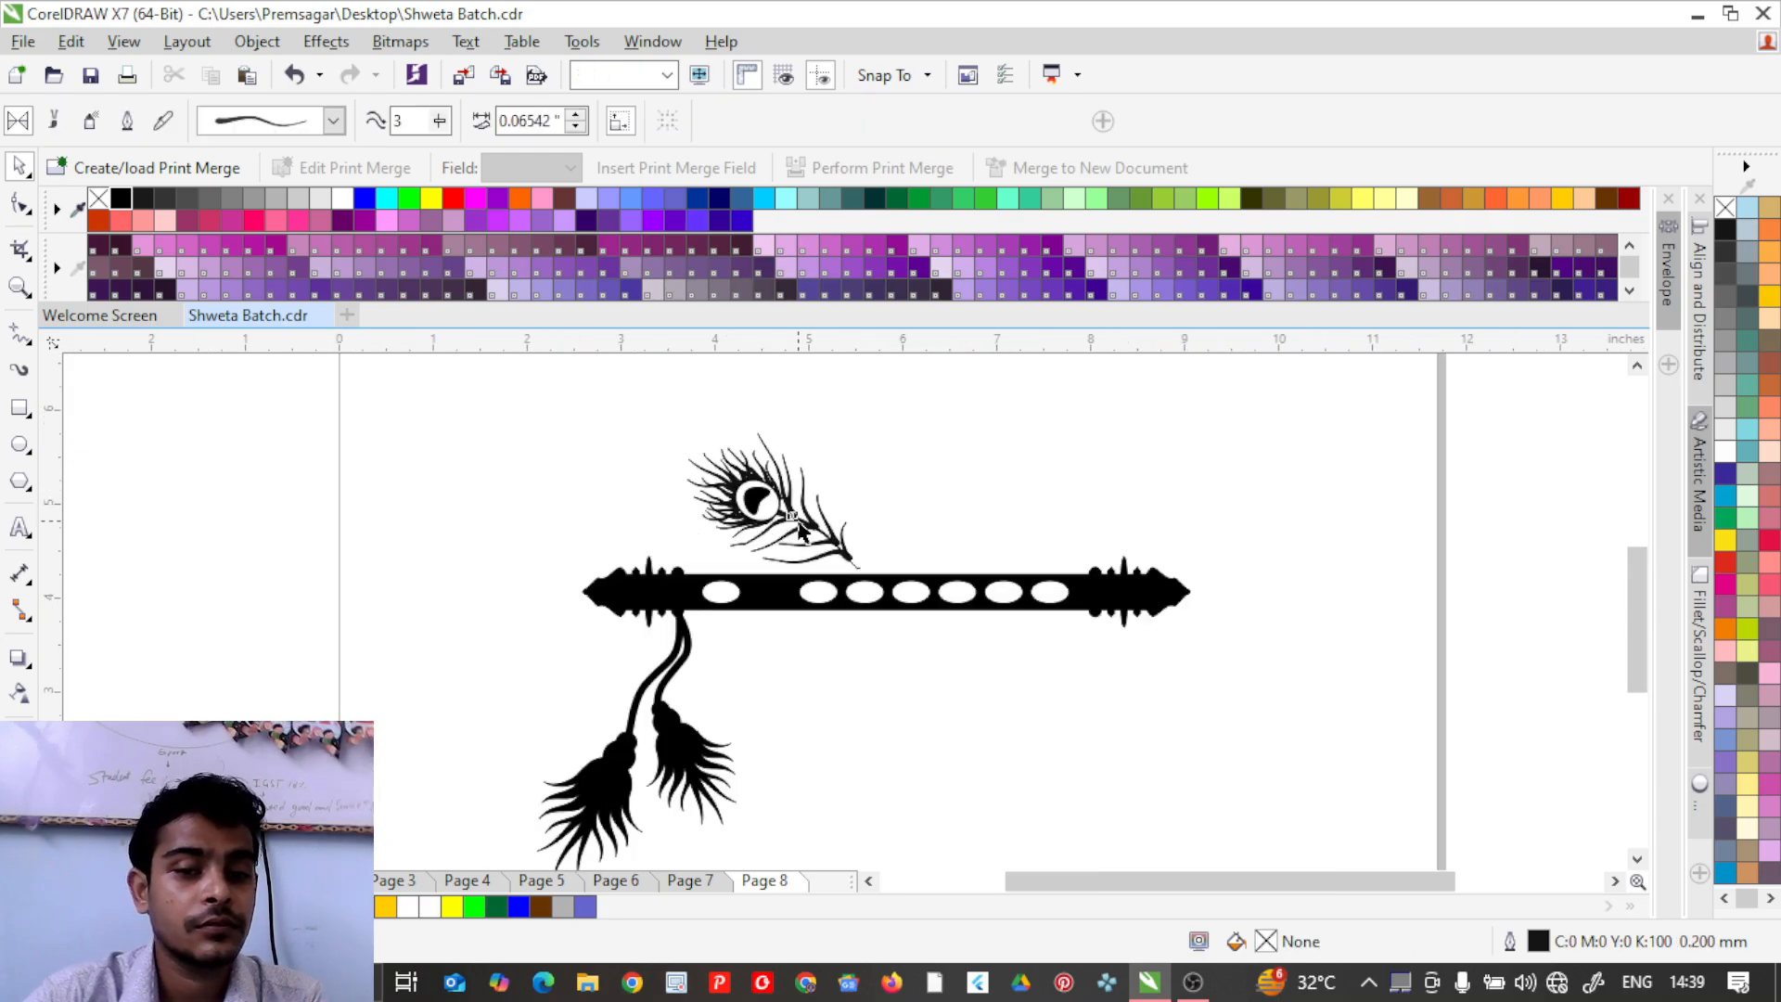
left_click(966, 513)
scroll(850, 555, "up", 4)
scroll(862, 529, "down", 1)
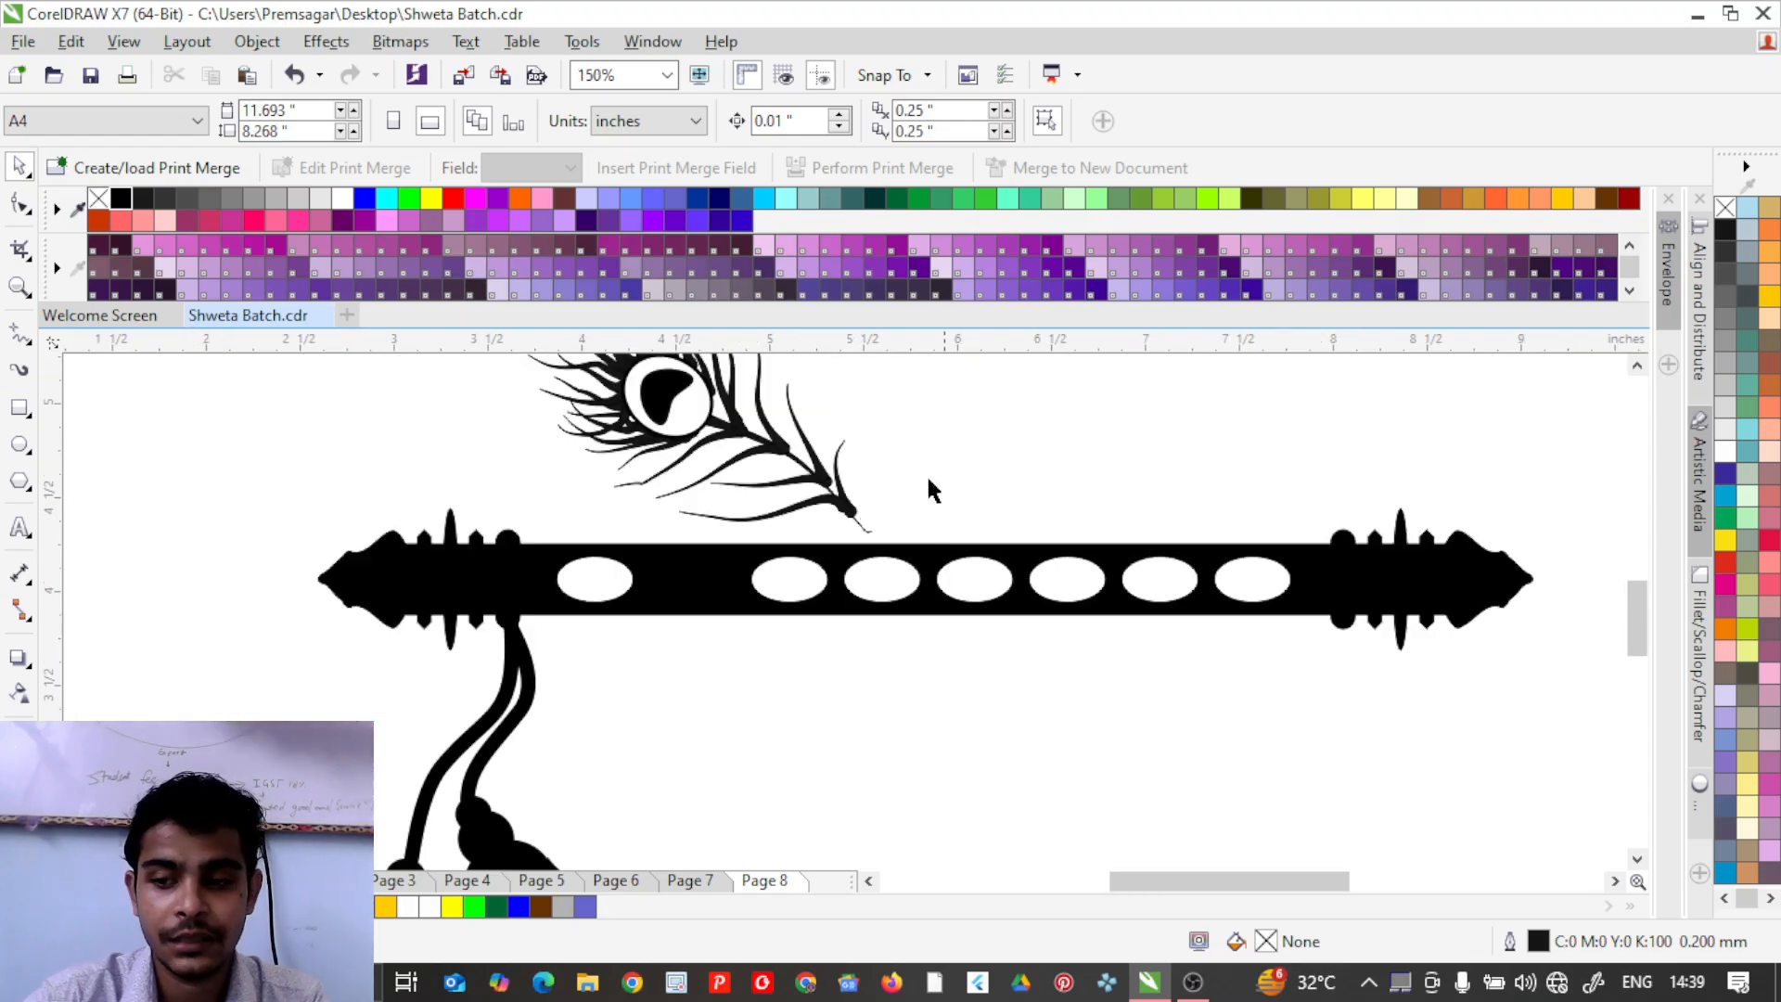
scroll(868, 455, "down", 1)
scroll(871, 390, "down", 1)
scroll(835, 408, "up", 1)
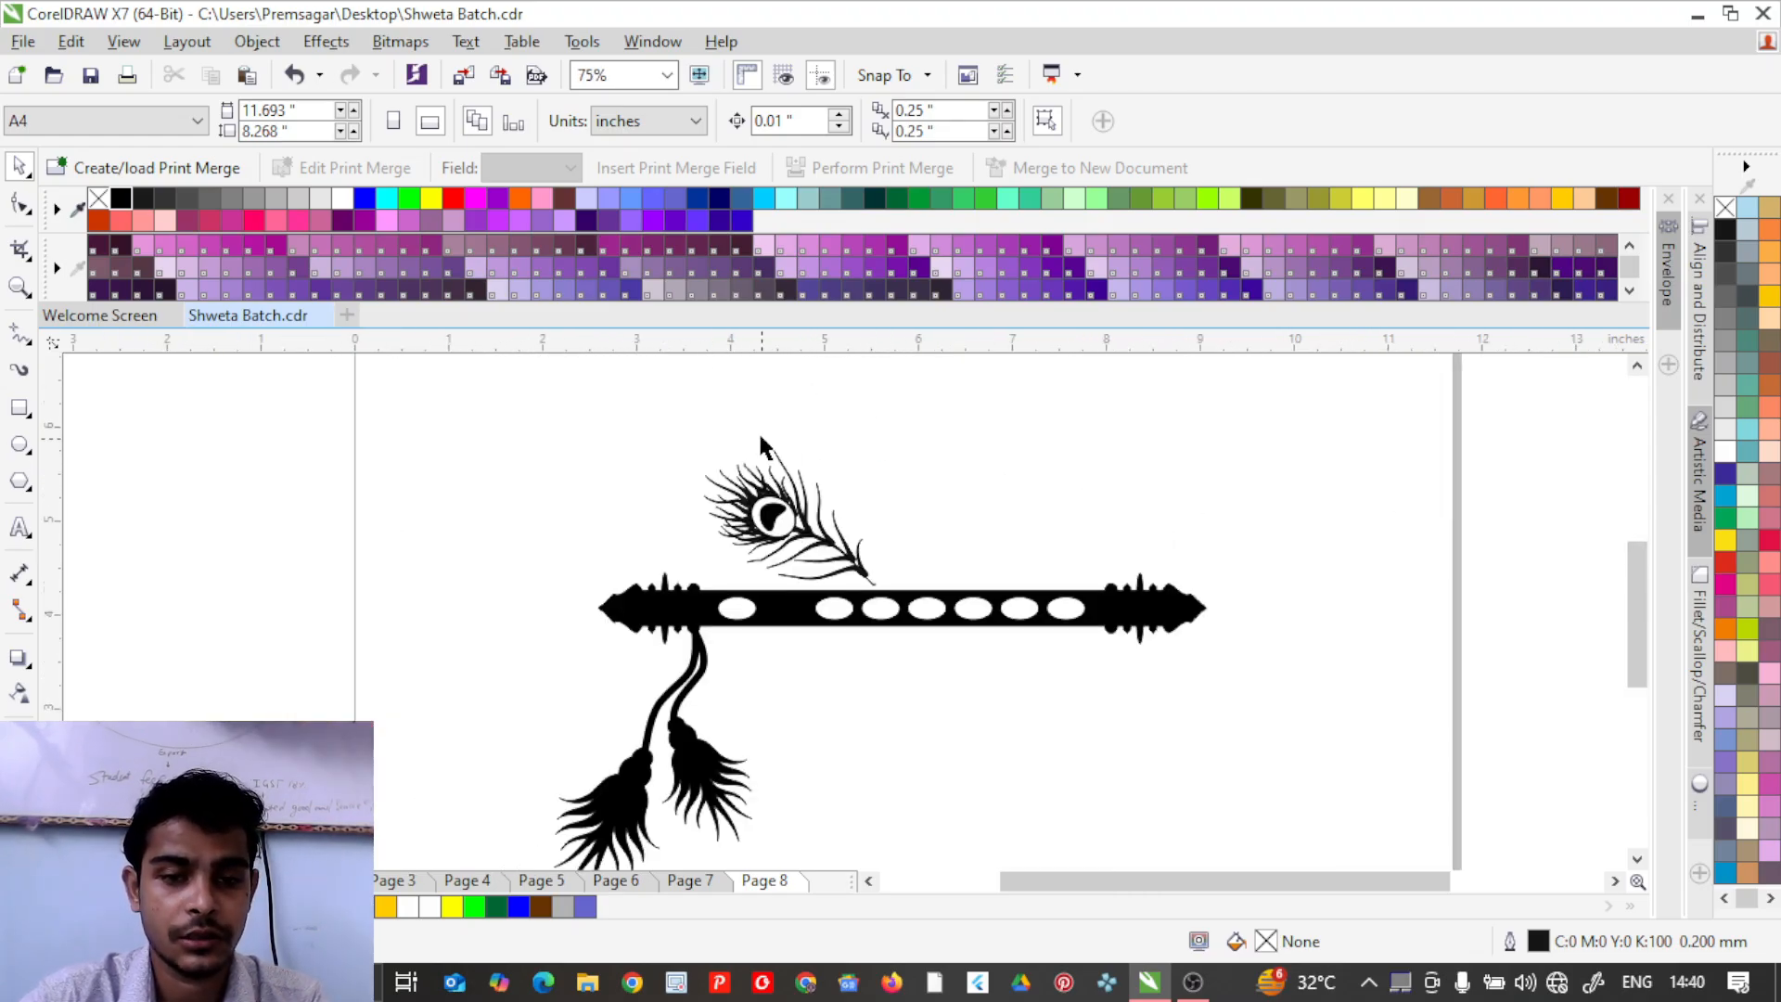
scroll(856, 536, "up", 2)
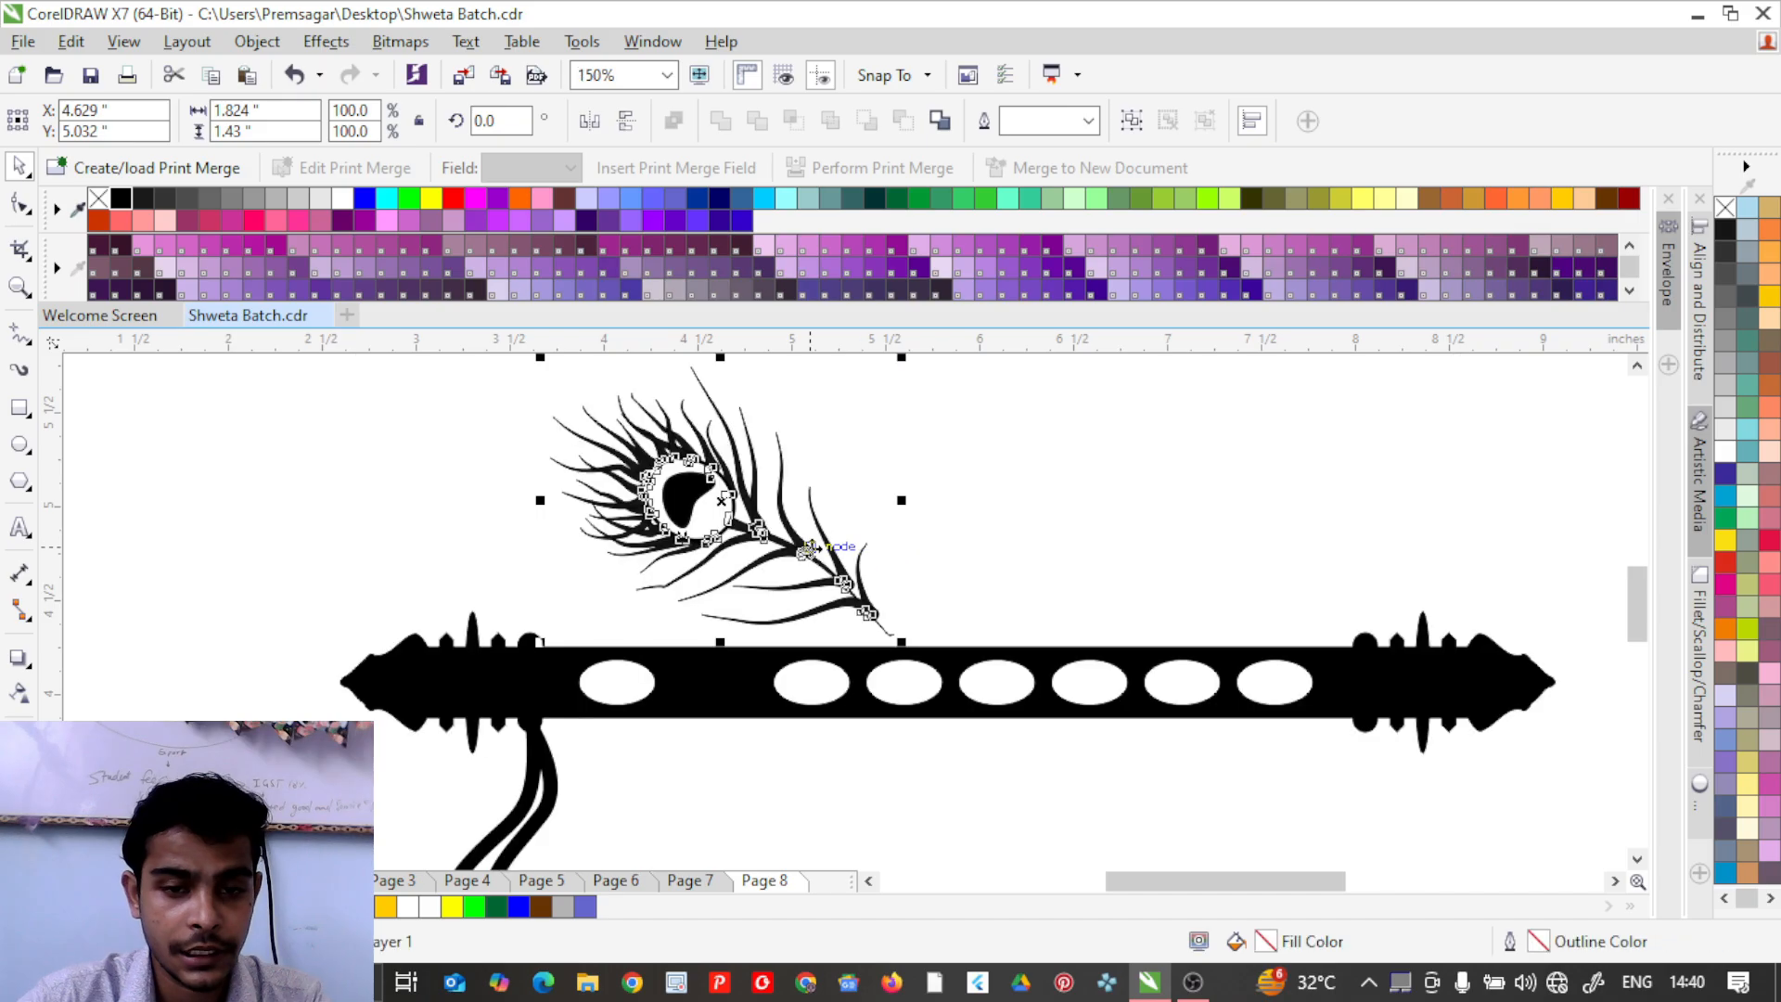
key("space")
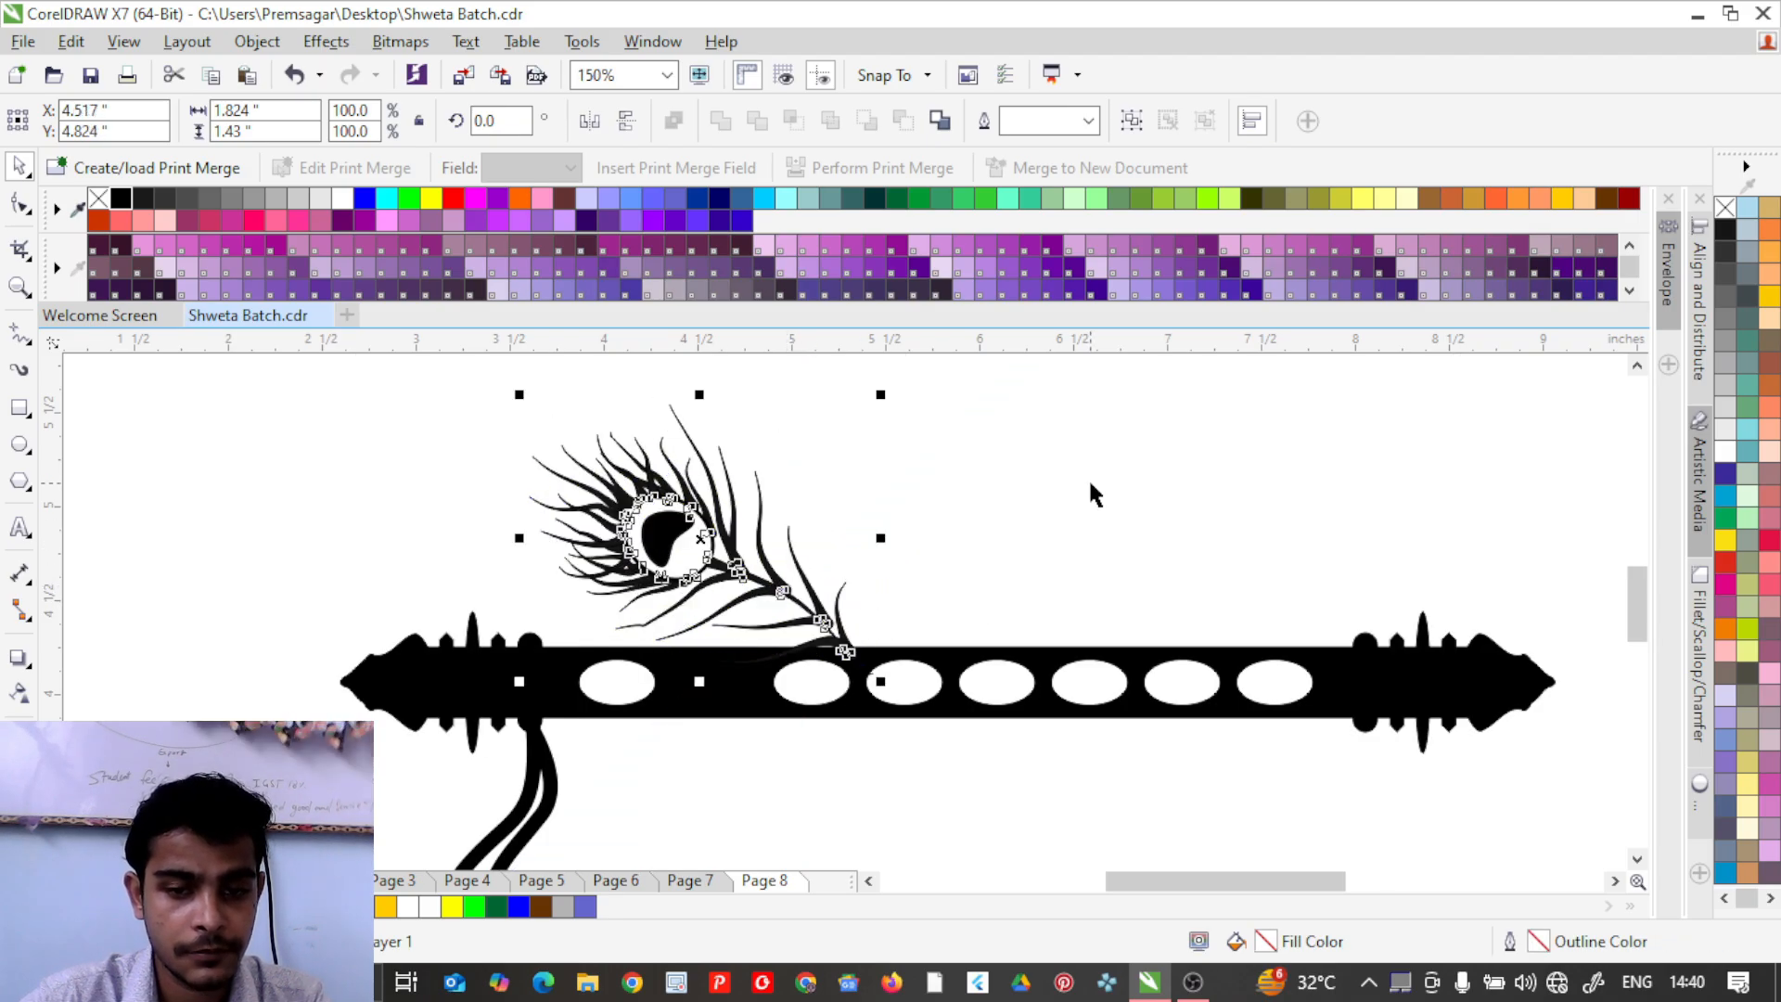
left_click(889, 419)
scroll(887, 425, "down", 2)
scroll(965, 559, "down", 2)
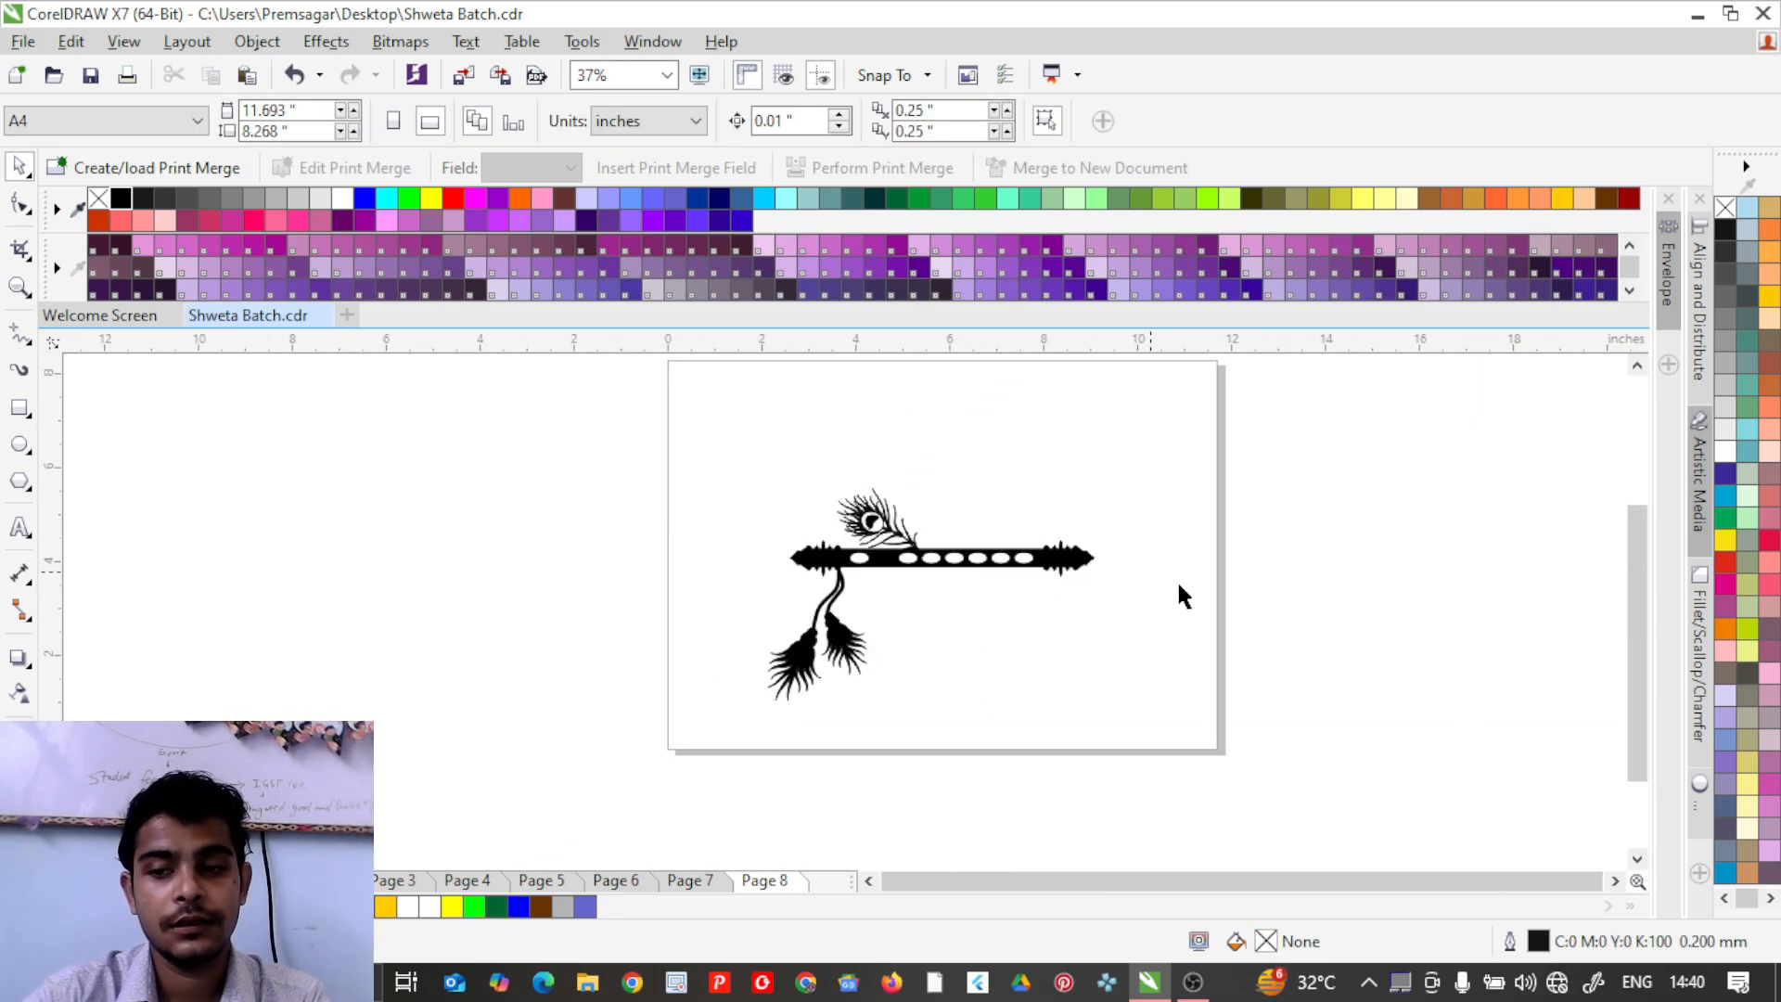